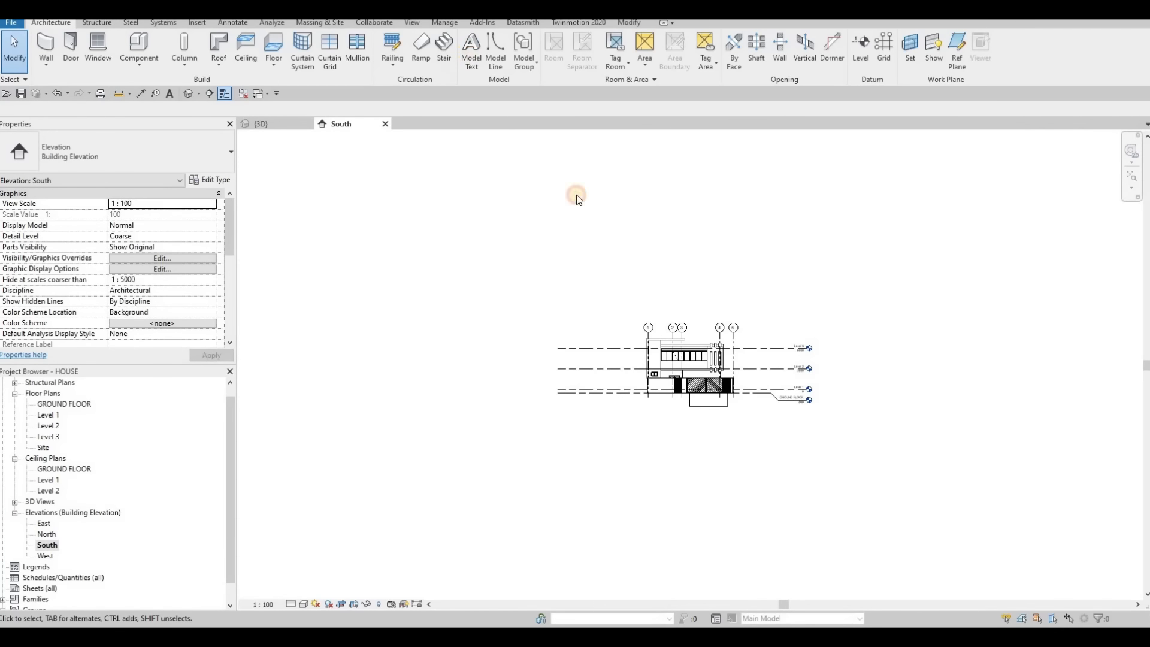
# - Place a model text with the default wording on the exterior wall face between the slatted door and the gate
pyautogui.click(471, 49)
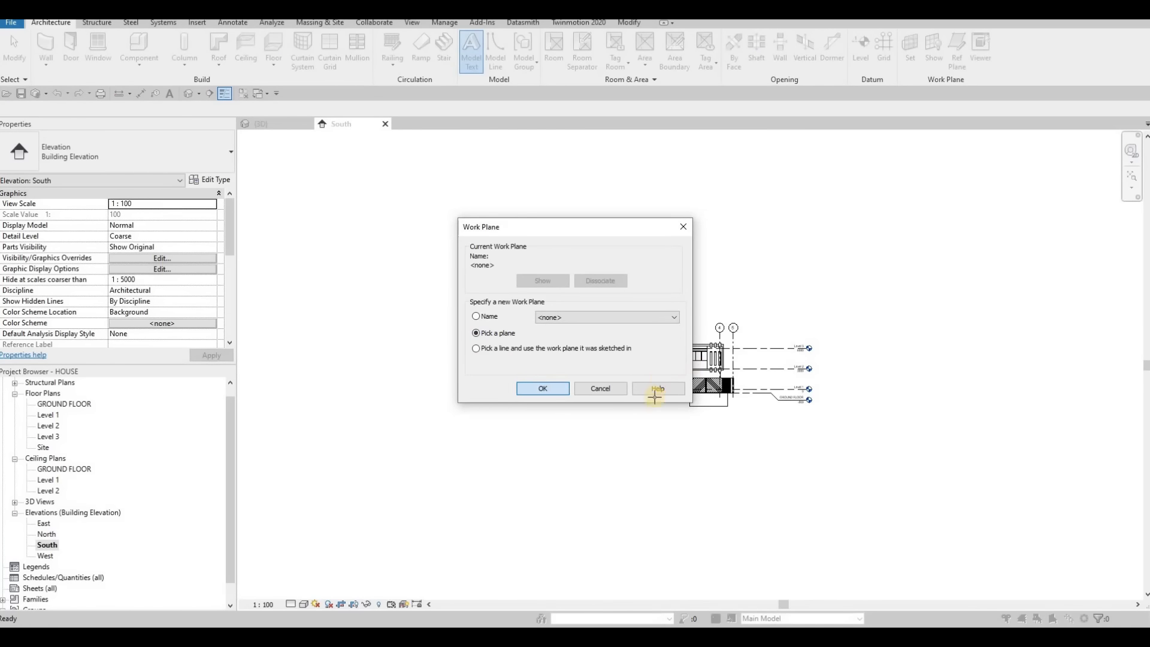
pyautogui.press('Return')
pyautogui.scroll(6, 707, 372)
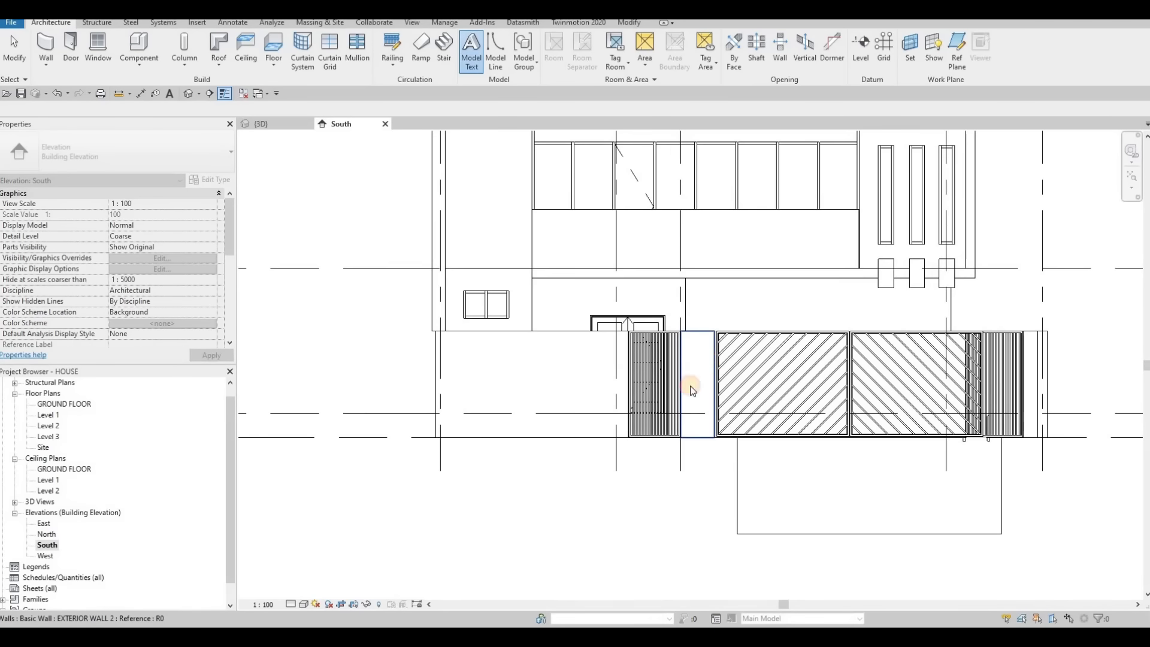
pyautogui.click(692, 389)
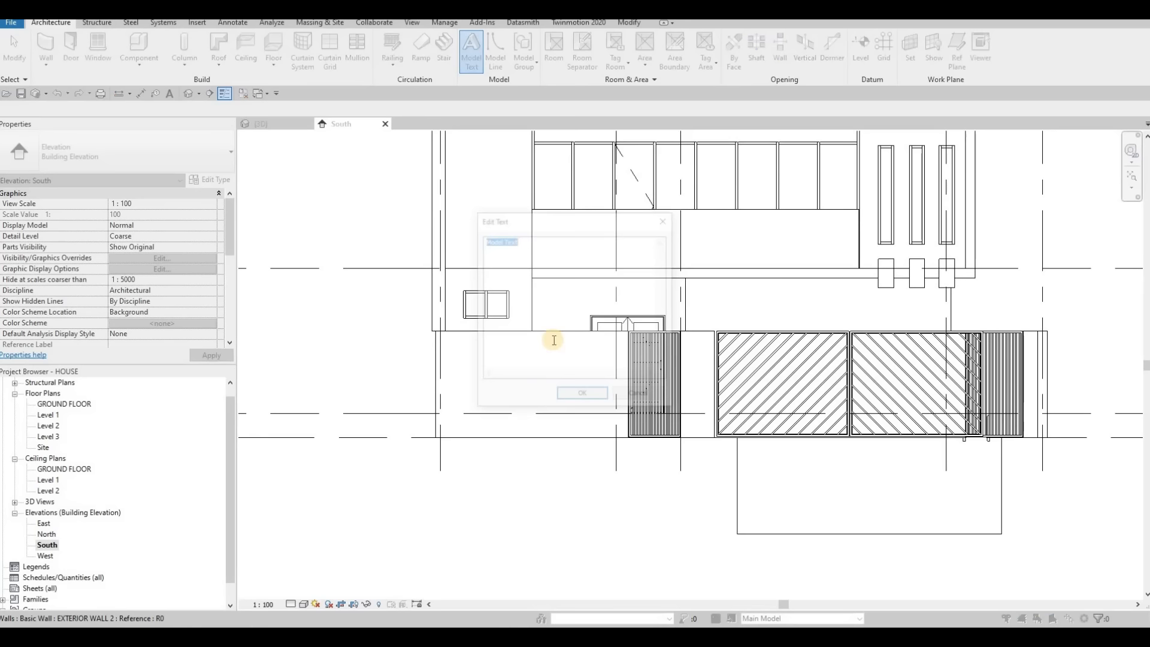
pyautogui.click(584, 396)
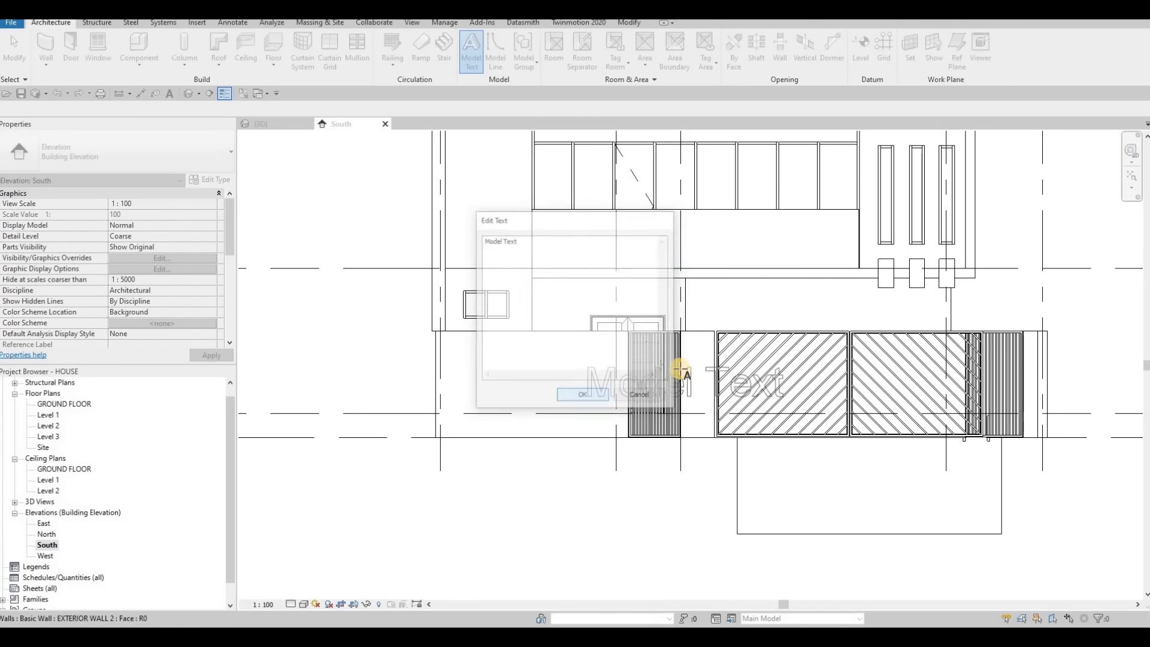
pyautogui.click(686, 368)
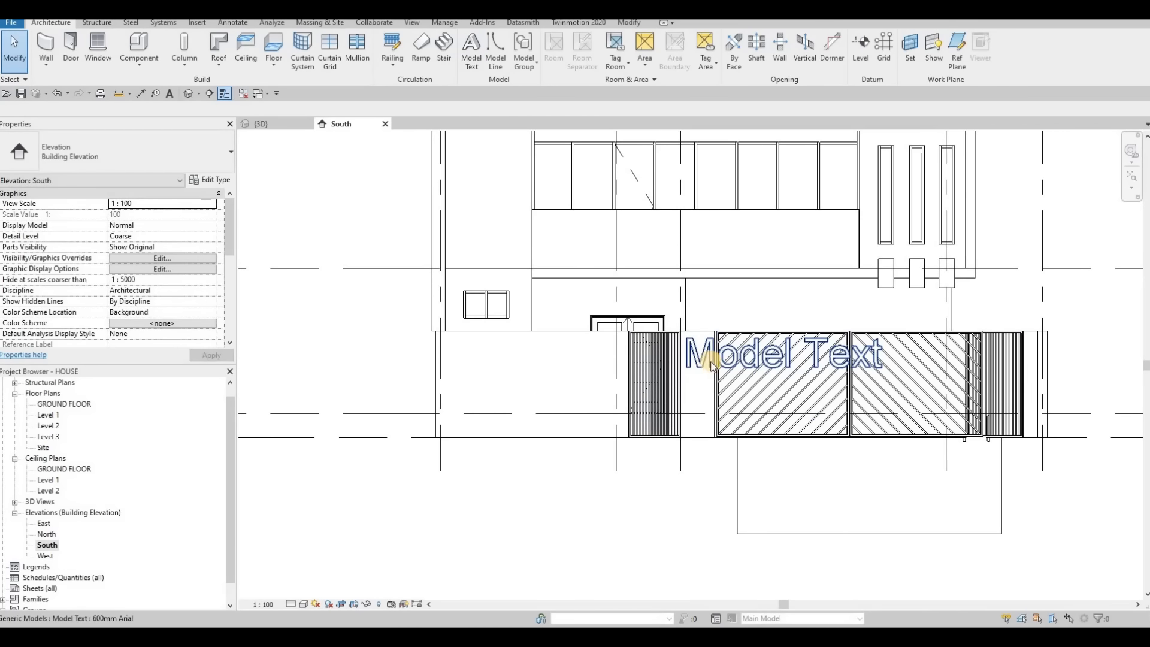
pyautogui.scroll(3, 705, 356)
pyautogui.press('Escape')
pyautogui.press('Escape')
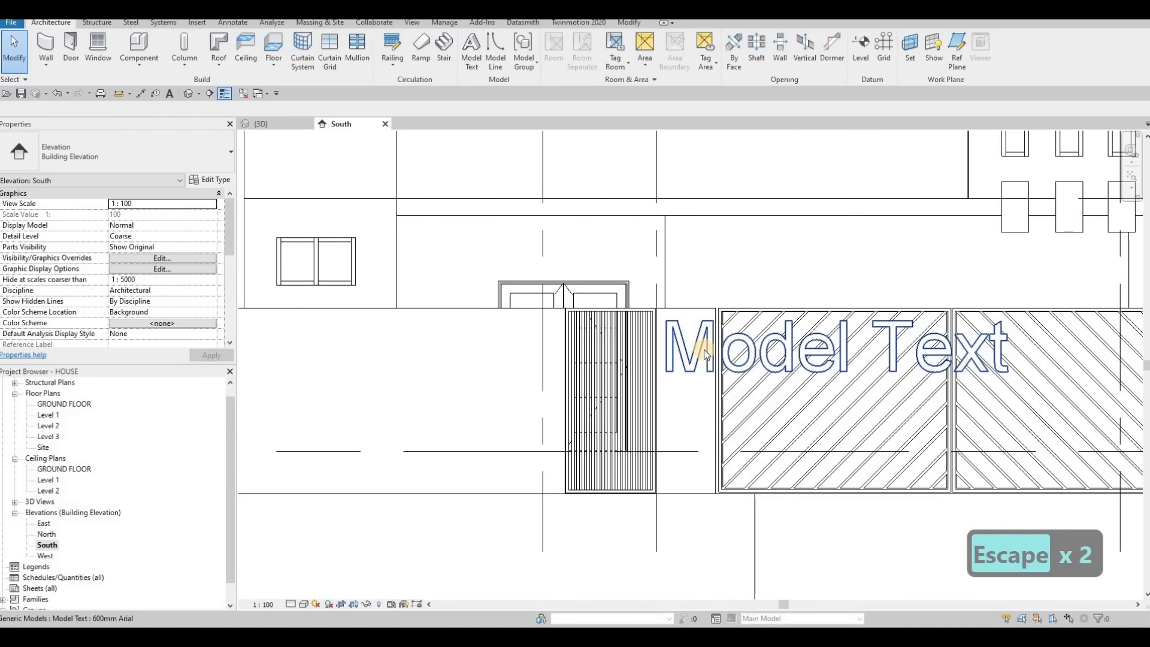
# - Duplicate the placed model text's type under the name HOUSE NUMBER
pyautogui.click(704, 353)
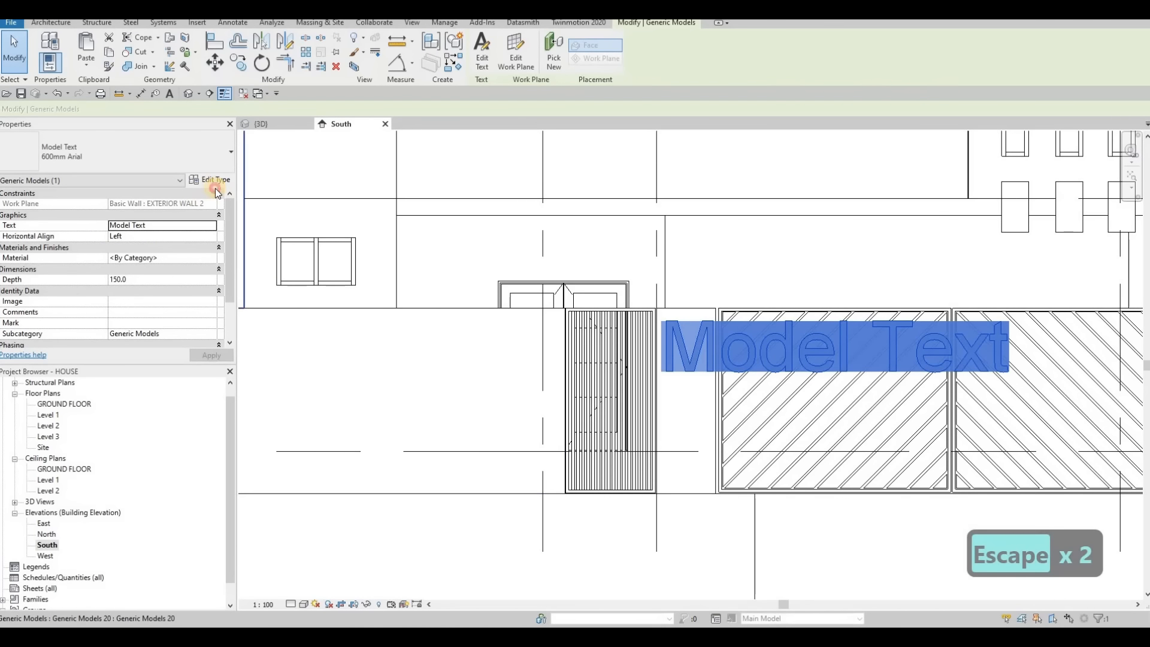
pyautogui.click(220, 193)
pyautogui.click(220, 192)
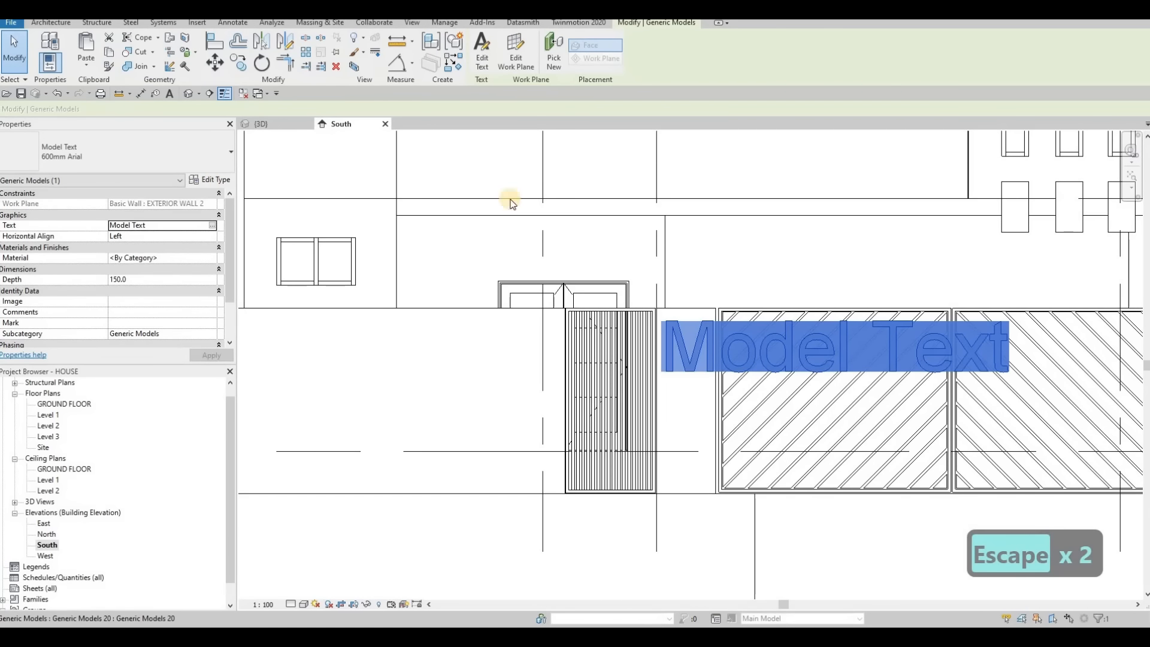
pyautogui.click(210, 180)
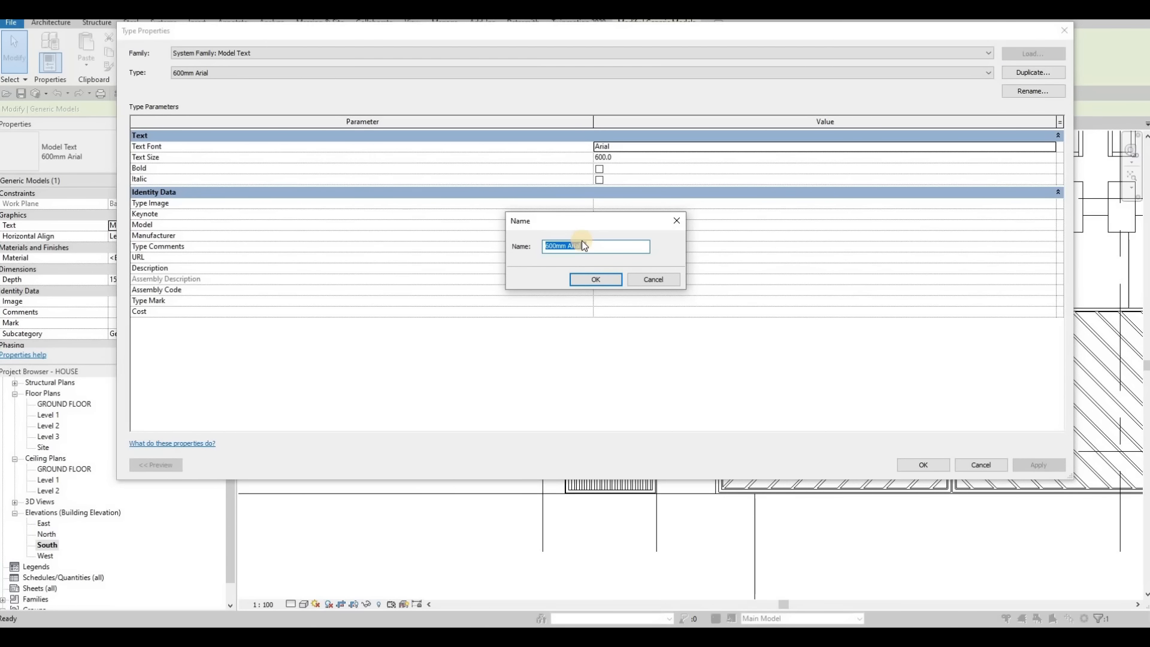
pyautogui.write('HOUASE')
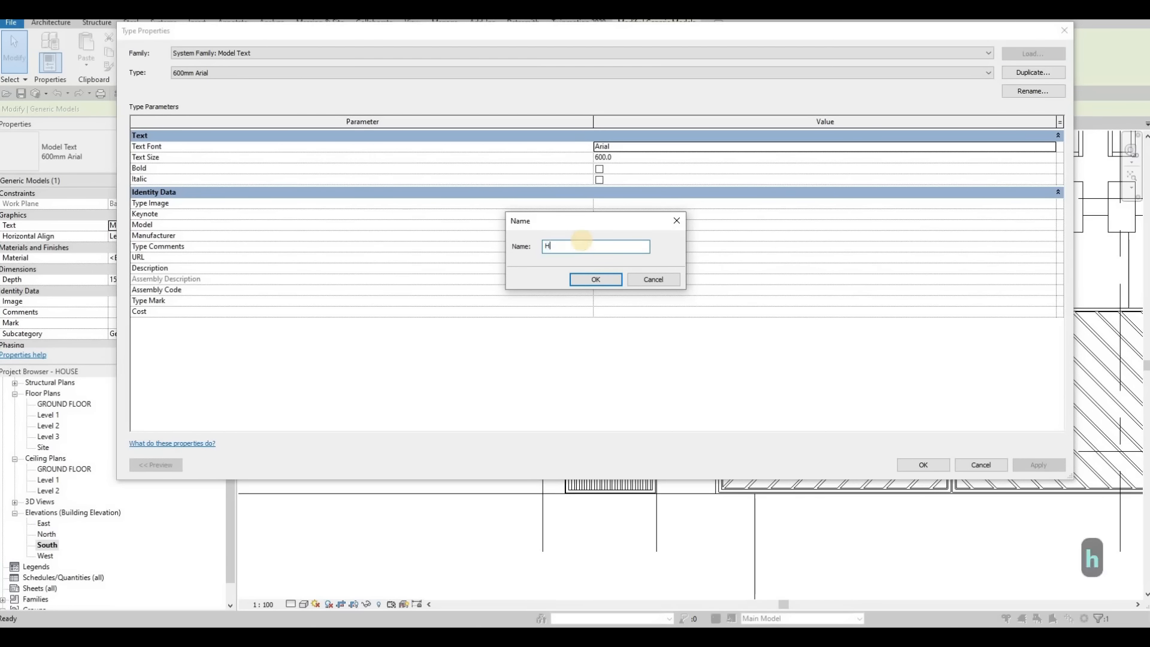
pyautogui.press('BackSpace')
pyautogui.press('BackSpace')
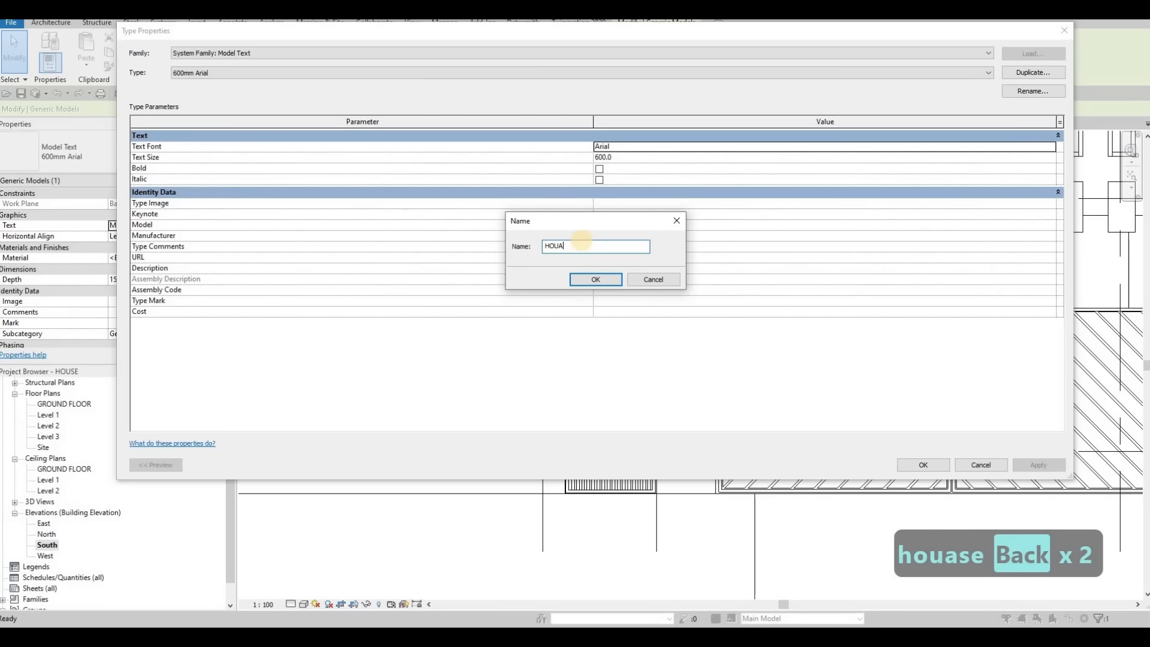
pyautogui.write('SE')
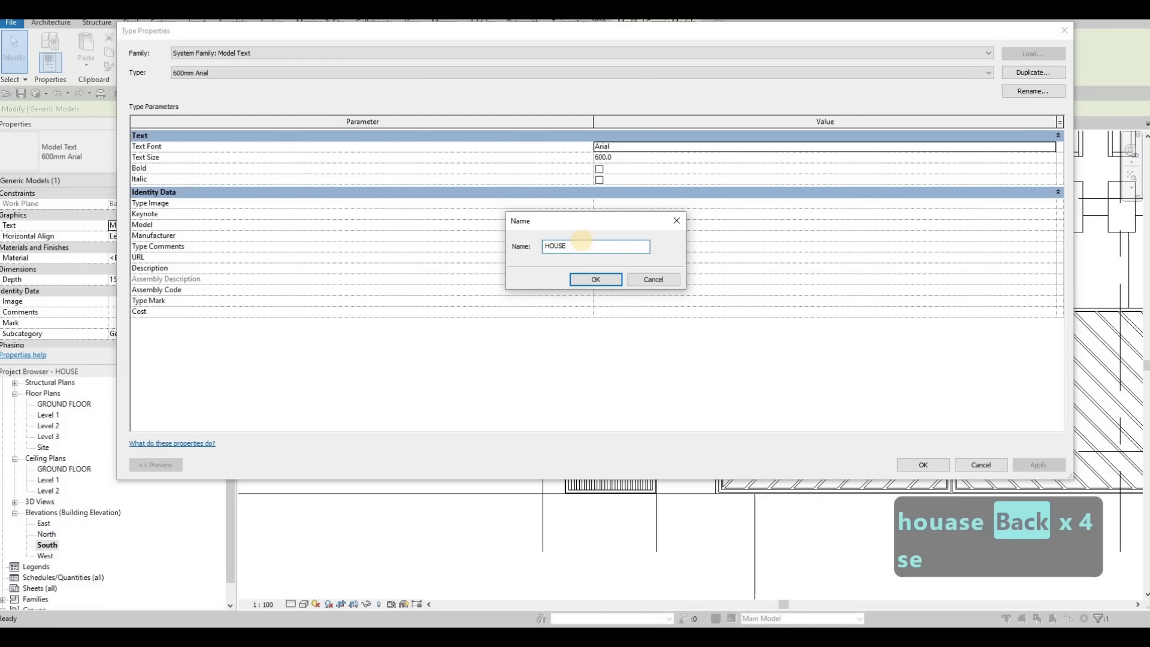
pyautogui.write(' NUMBER')
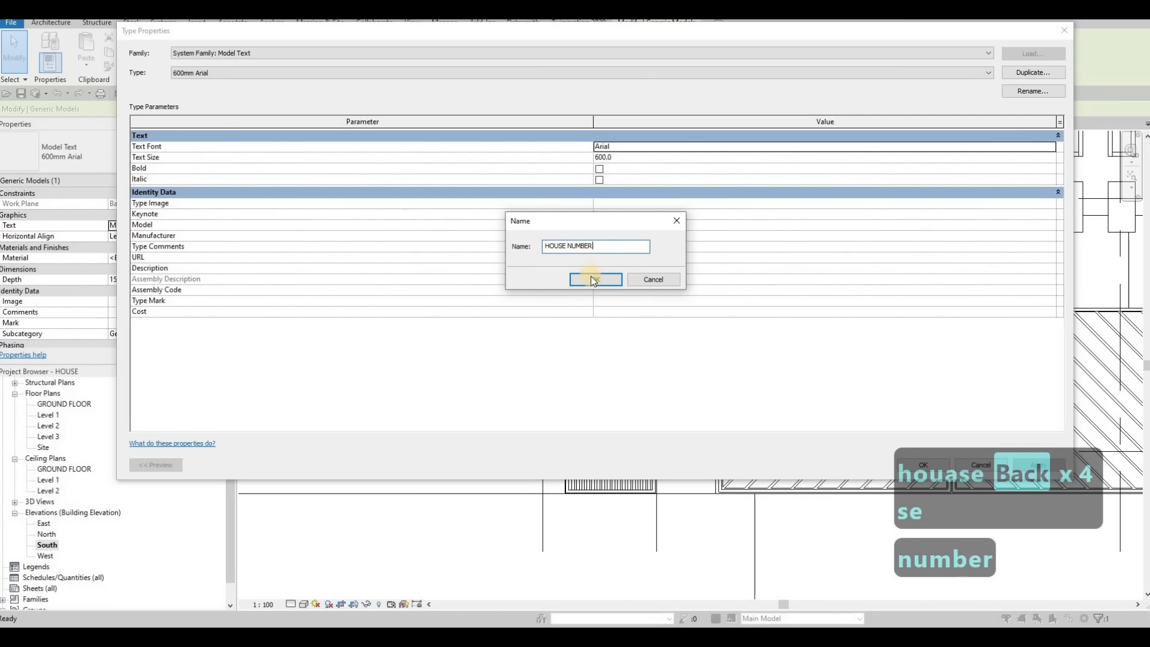
pyautogui.click(592, 280)
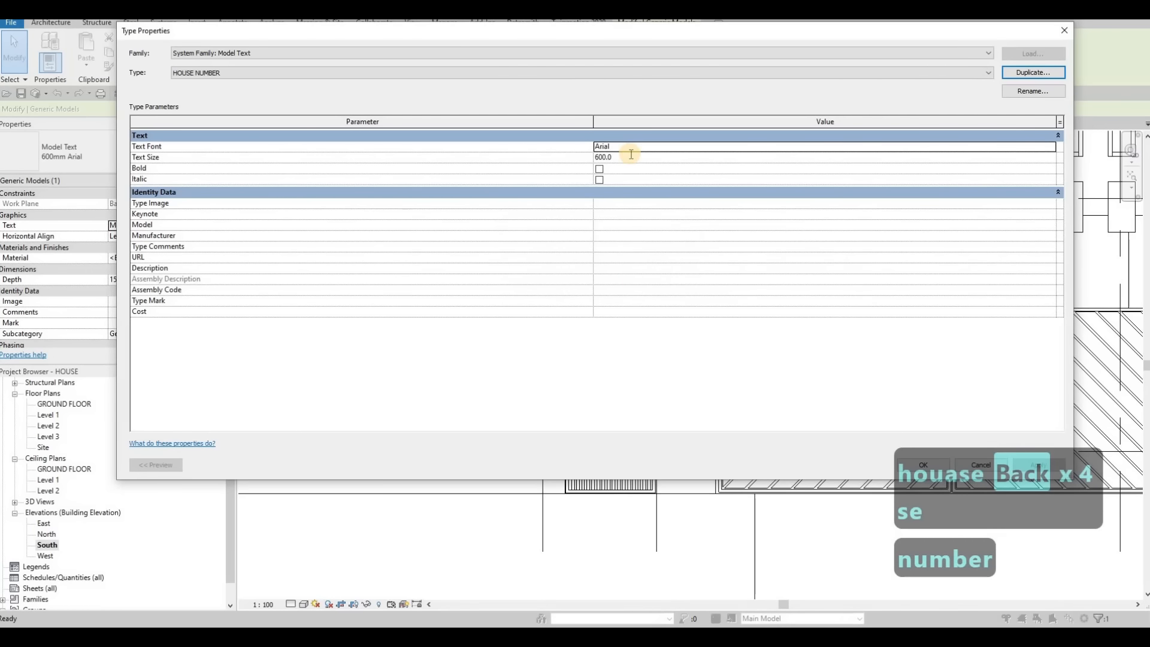
# - Set the text size of the HOUSE NUMBER type to 250 mm
pyautogui.click(631, 156)
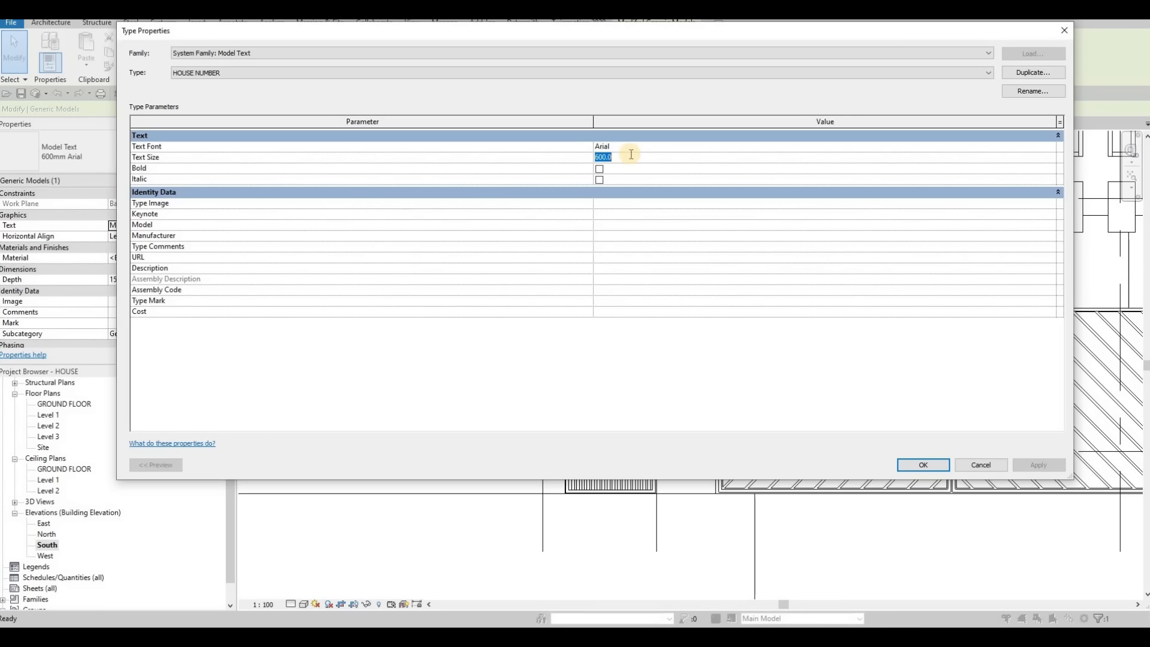
pyautogui.write('250')
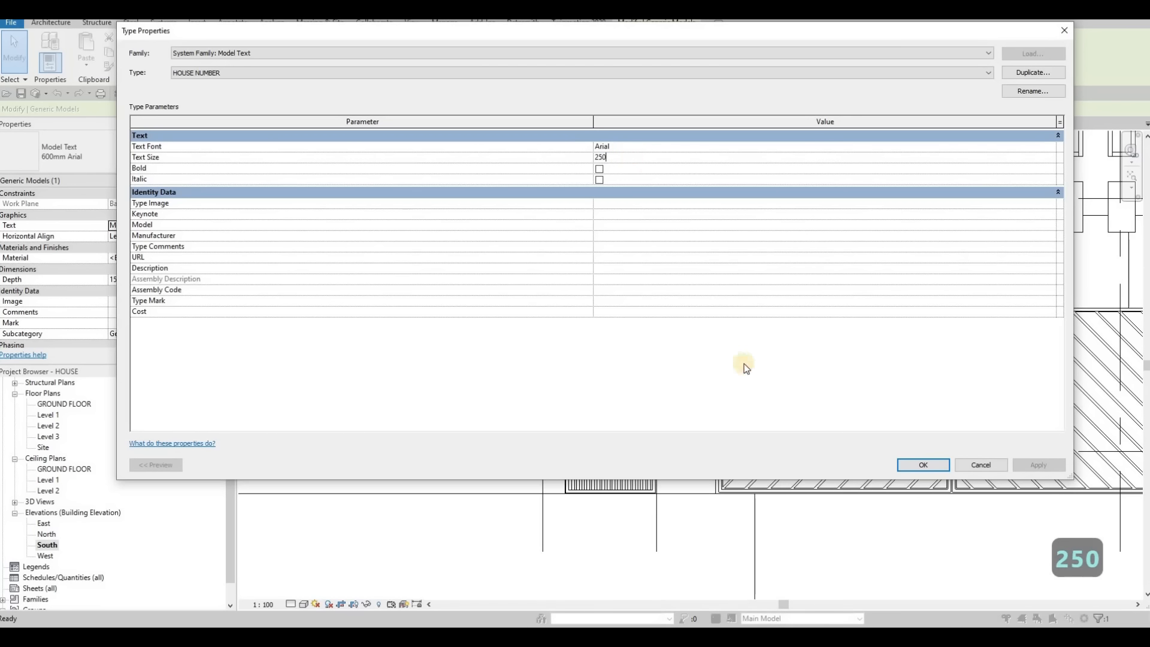
pyautogui.press('Return')
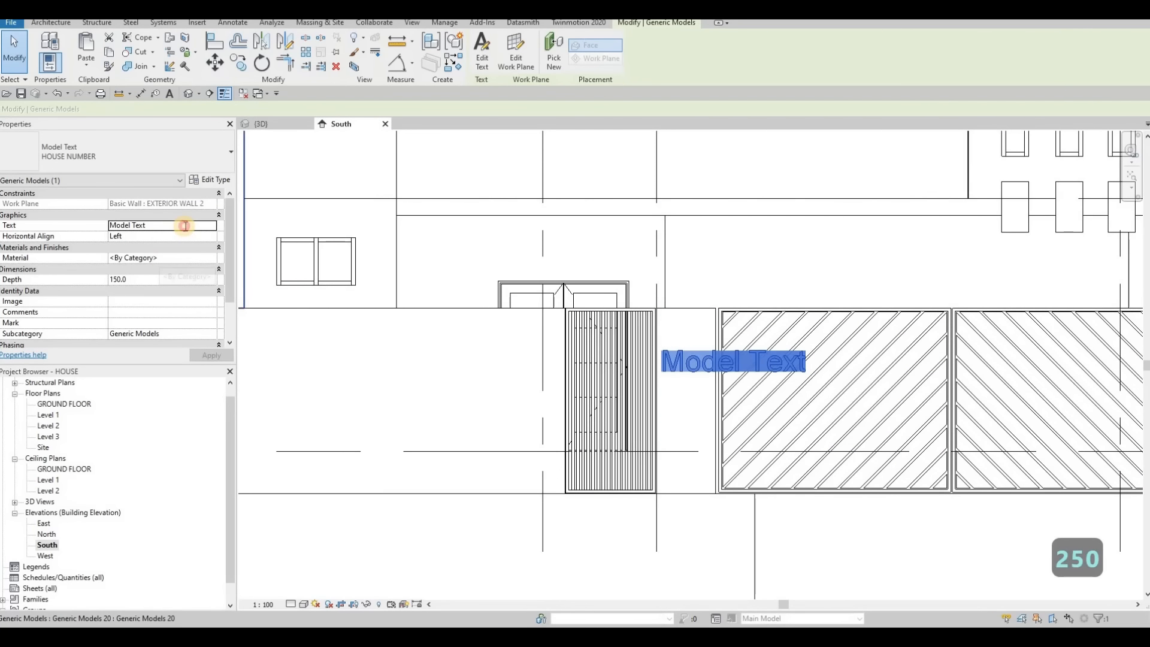
pyautogui.click(210, 228)
pyautogui.click(212, 228)
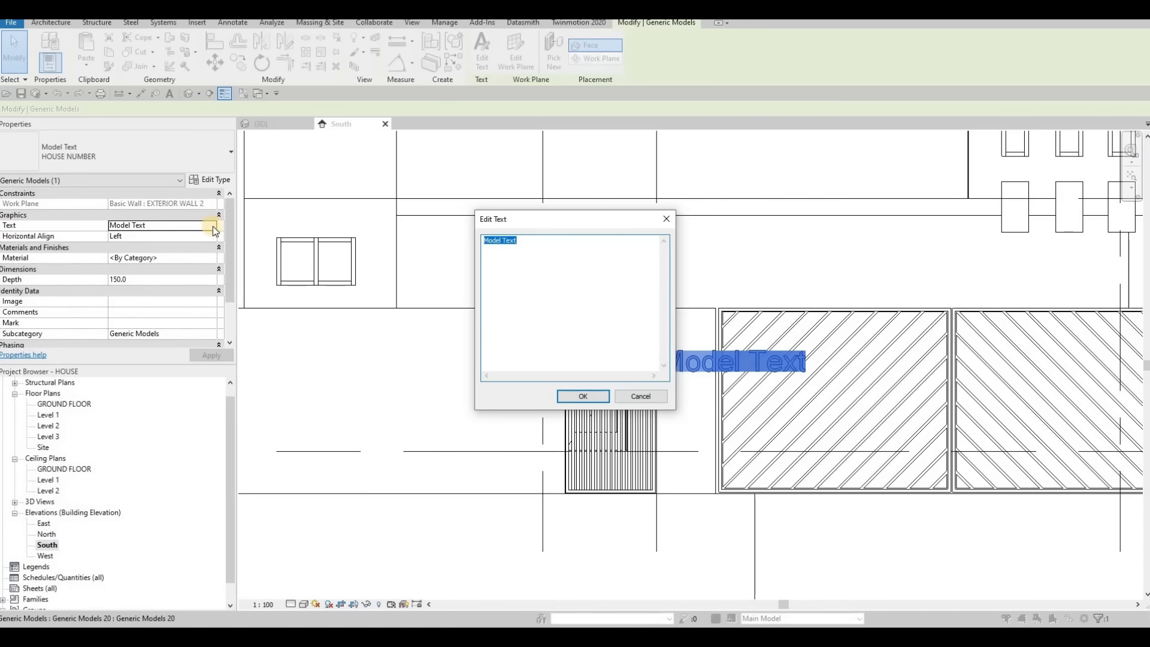
pyautogui.press('Return')
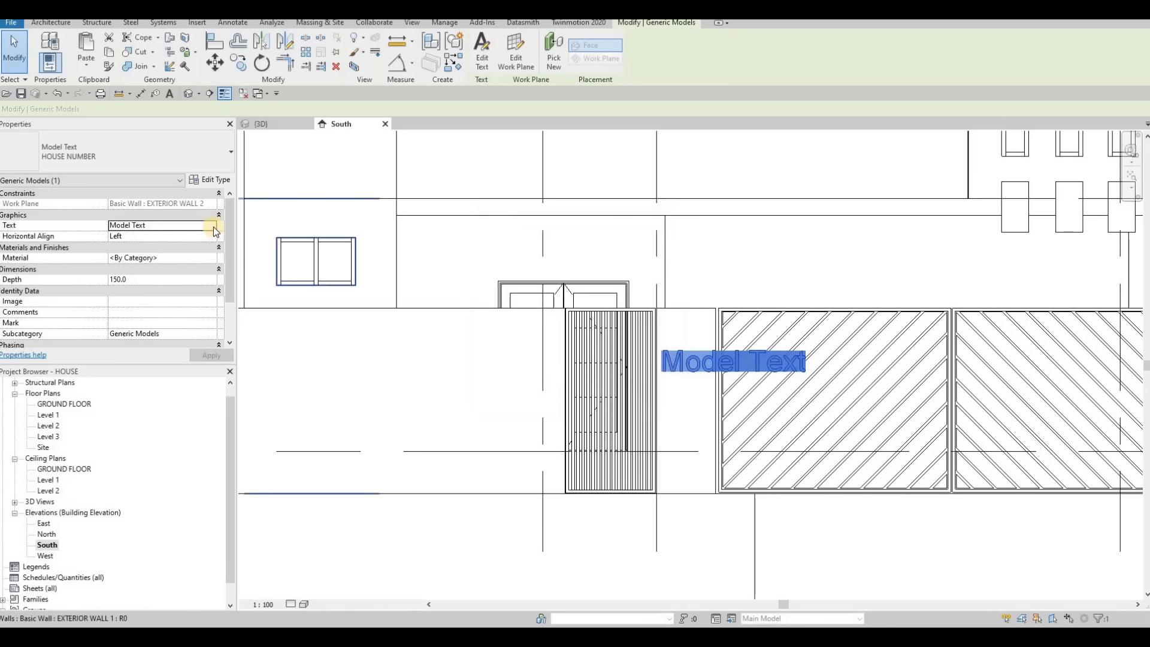
# - Change the wording of the model text to 456
pyautogui.click(201, 229)
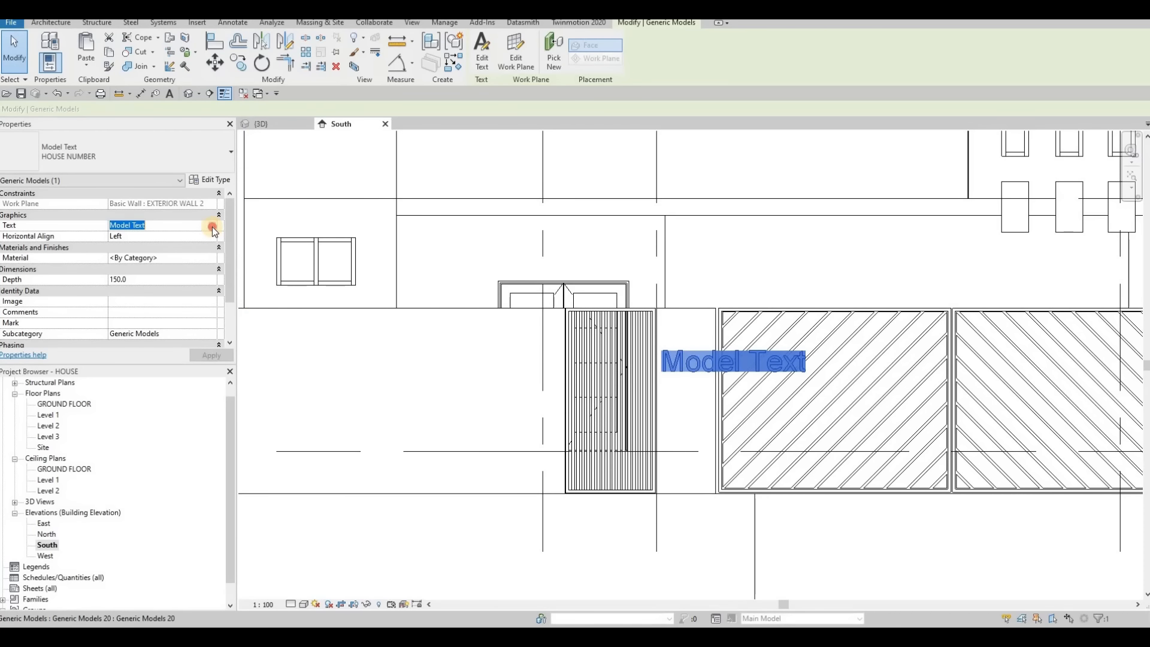
pyautogui.click(213, 229)
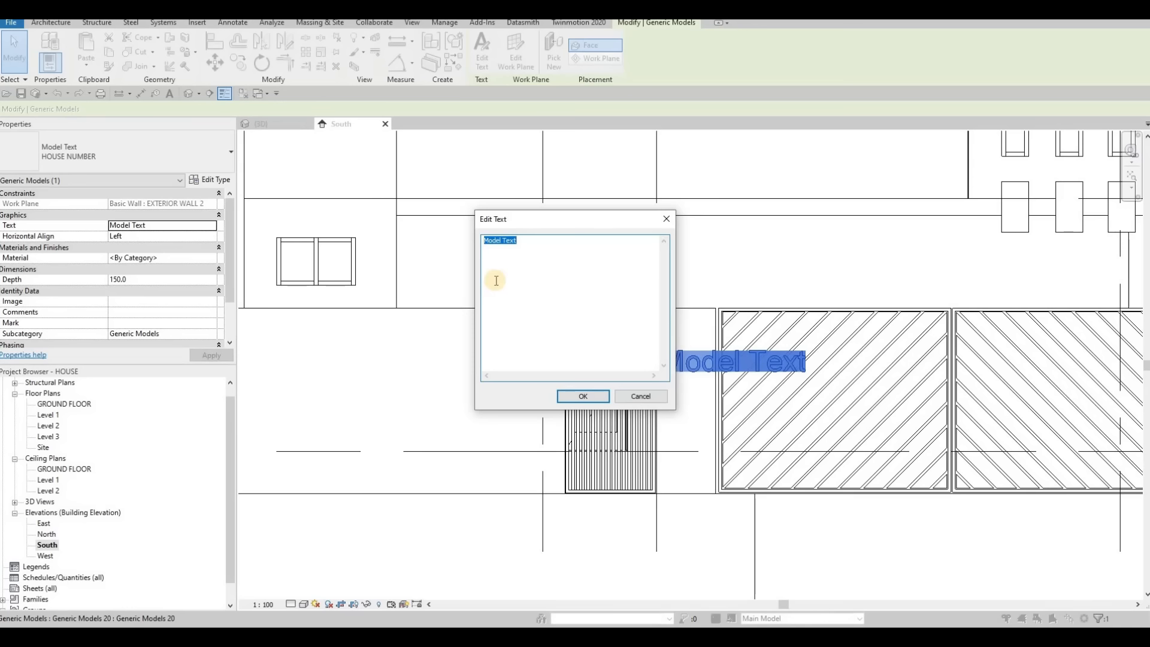
pyautogui.write('99')
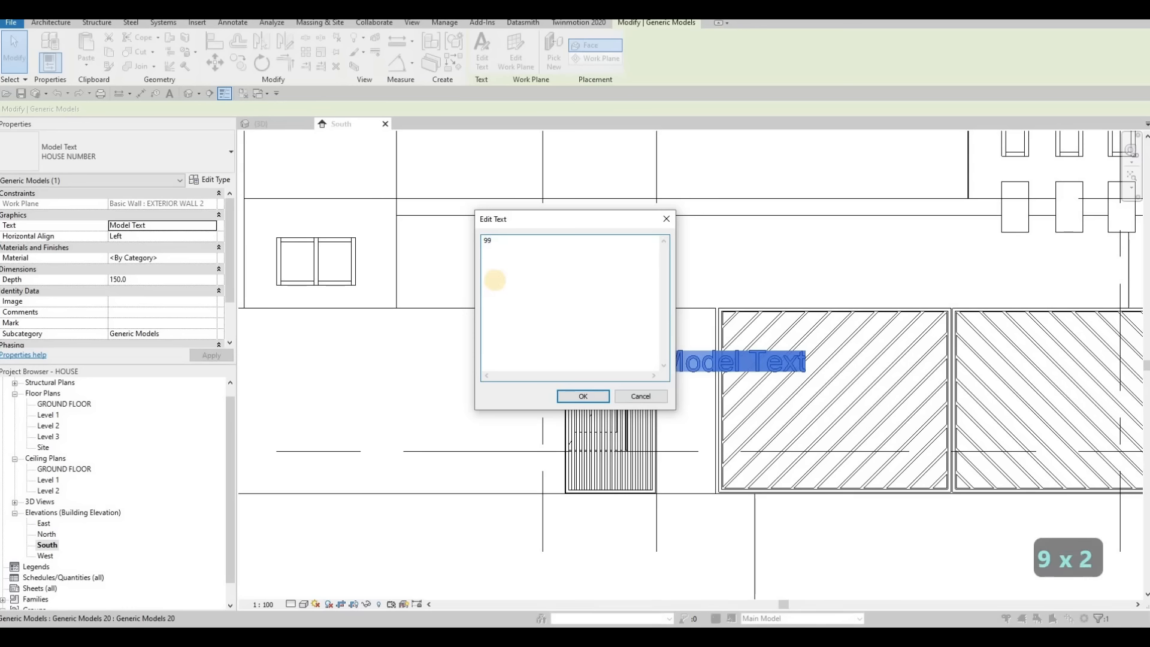
pyautogui.press('BackSpace')
pyautogui.press('BackSpace')
pyautogui.write('565')
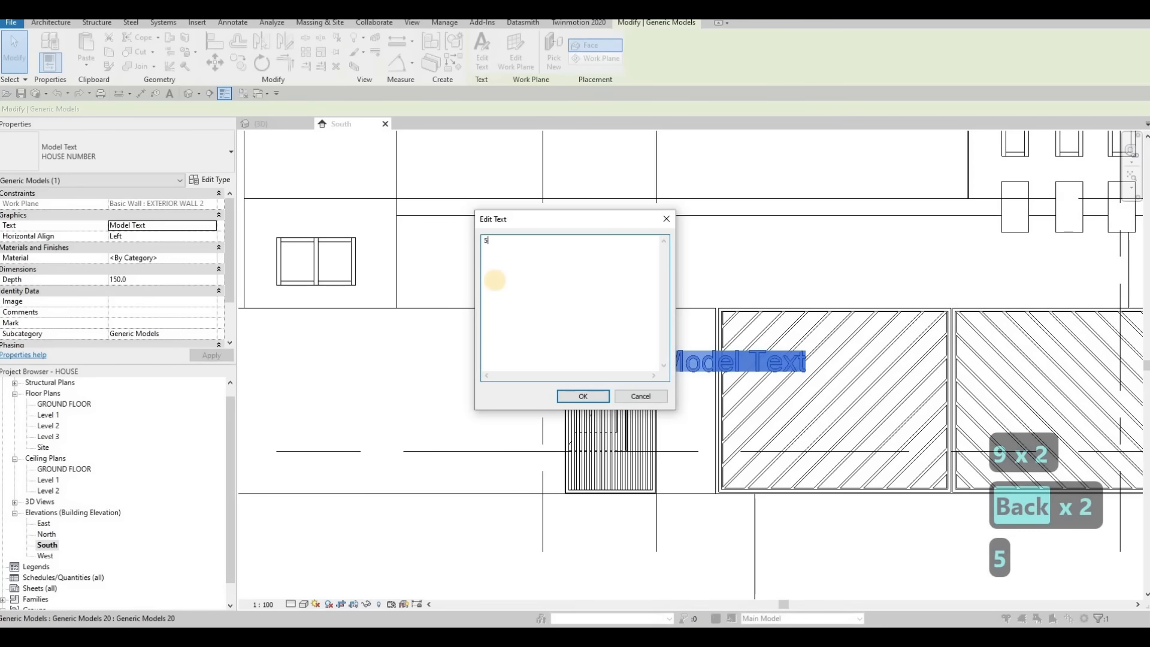
pyautogui.press('BackSpace')
pyautogui.press('BackSpace')
pyautogui.press('BackSpace')
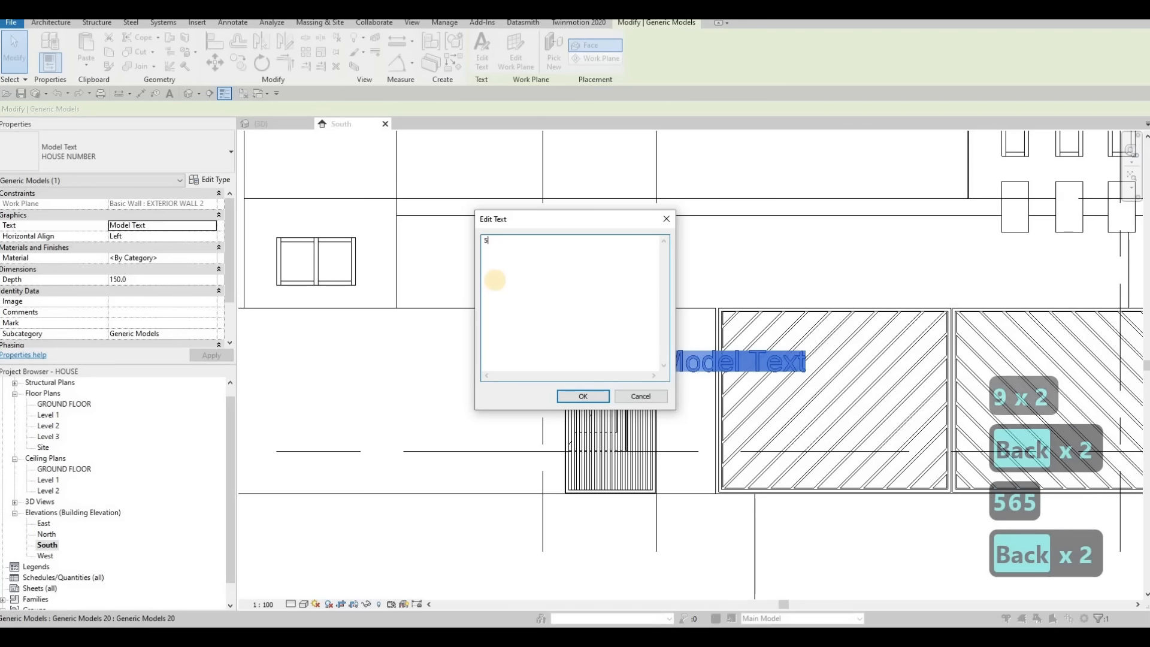
pyautogui.write('456')
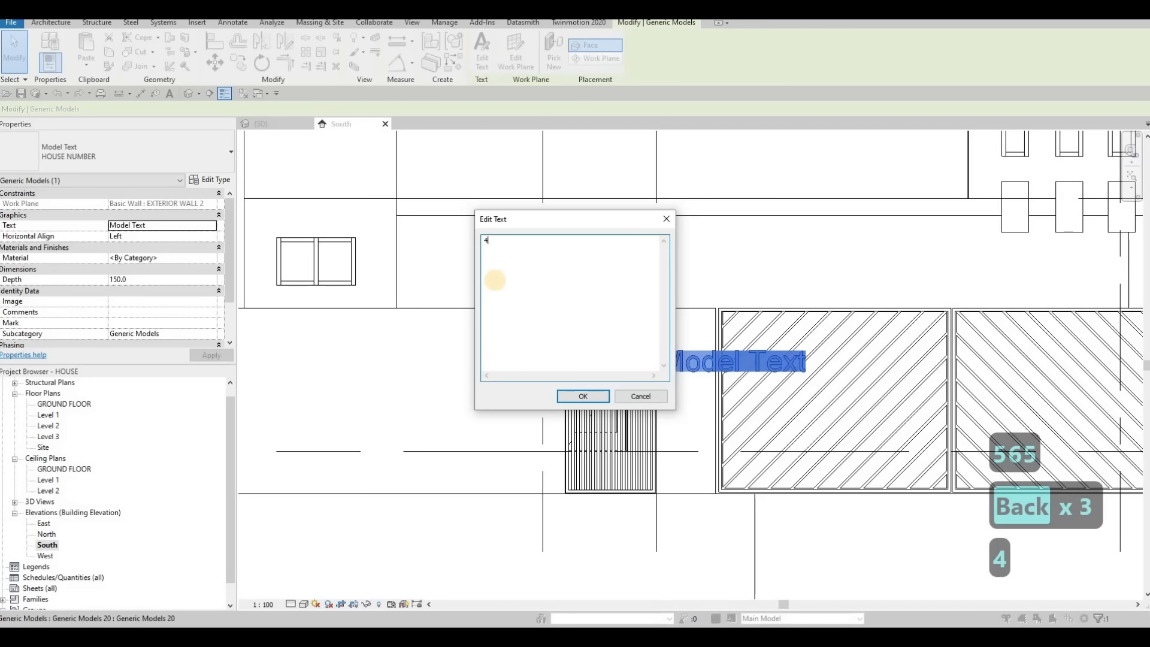
pyautogui.click(584, 396)
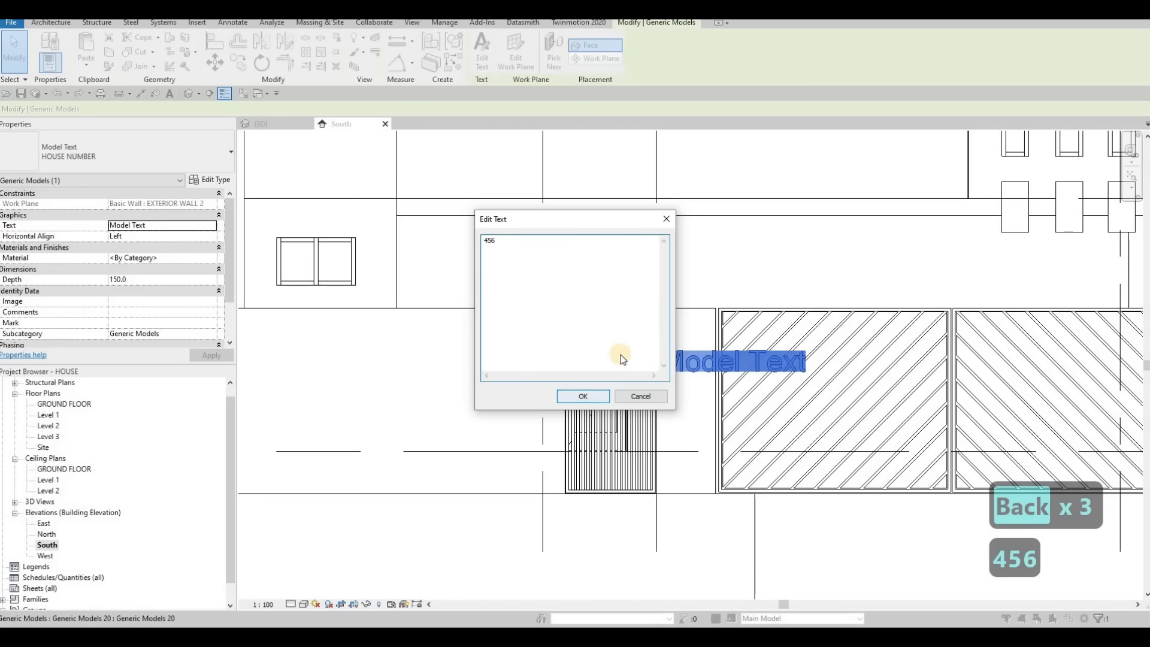
# - Move the 456 text up near the upper edge of the wall and set its depth to 25 mm
pyautogui.scroll(2, 687, 355)
pyautogui.moveTo(686, 354); pyautogui.dragTo(687, 298)
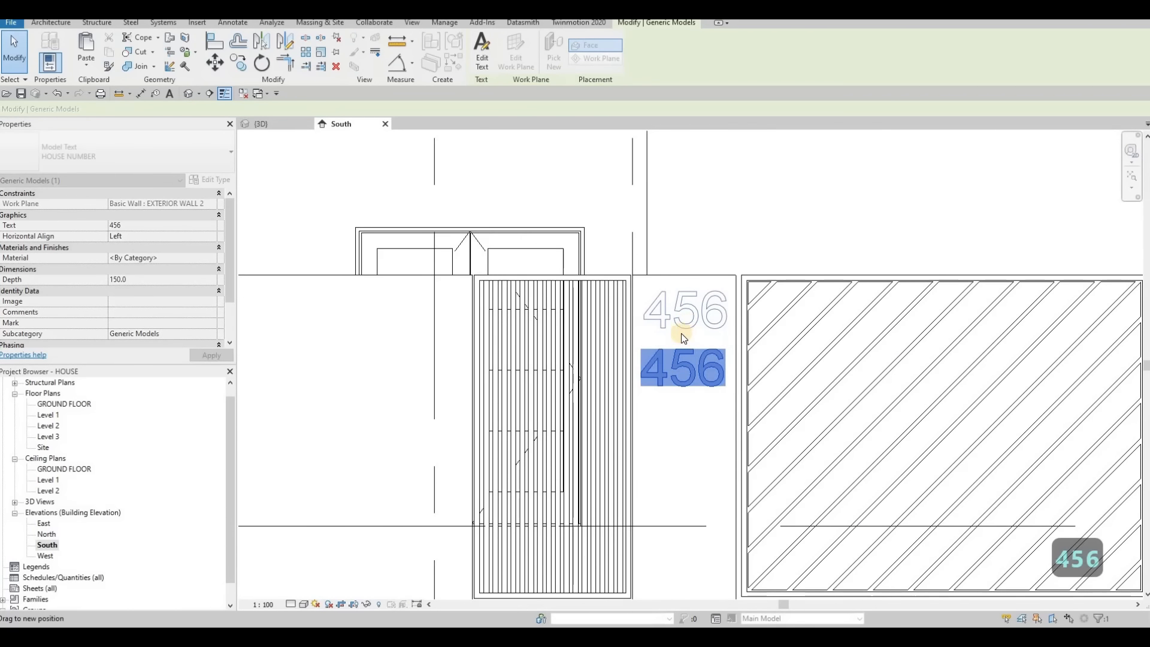
pyautogui.click(148, 279)
pyautogui.write('25')
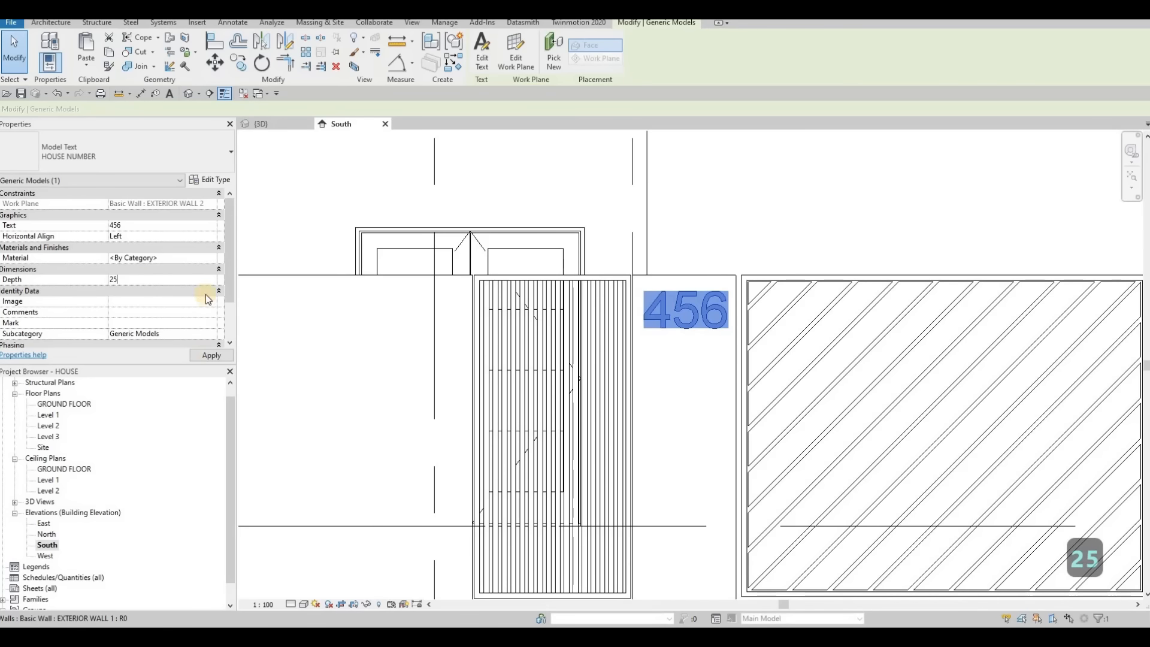
# - Assign the Bronze, Architectural material from the AEC metal library to the house number text
pyautogui.click(214, 259)
pyautogui.click(215, 258)
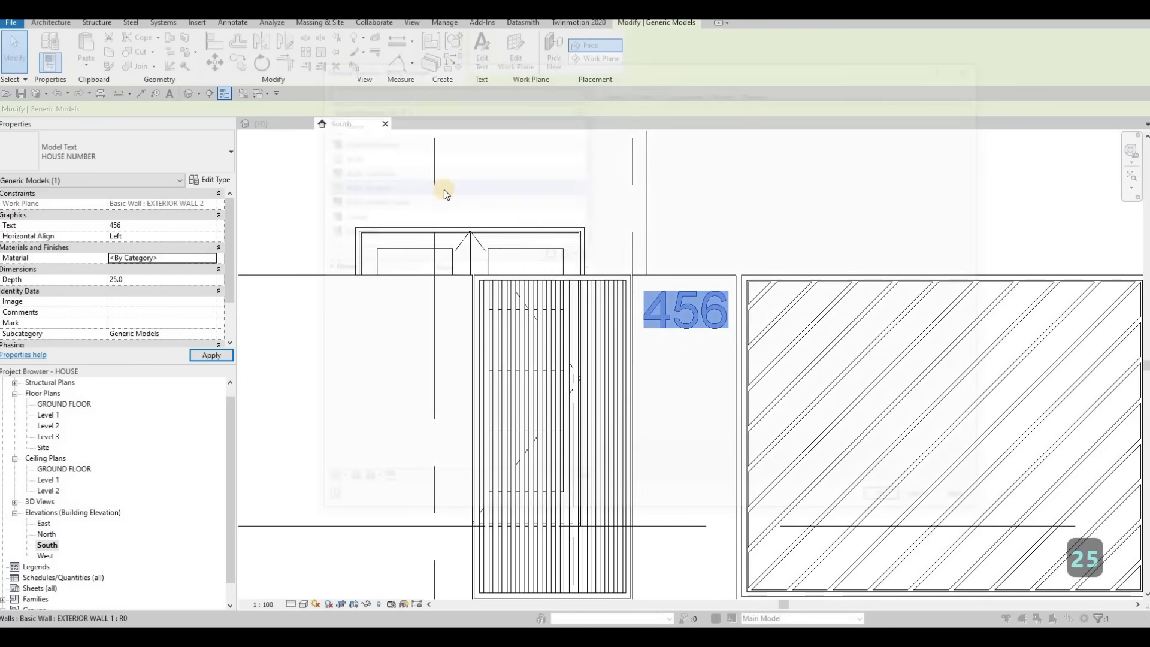
pyautogui.click(321, 268)
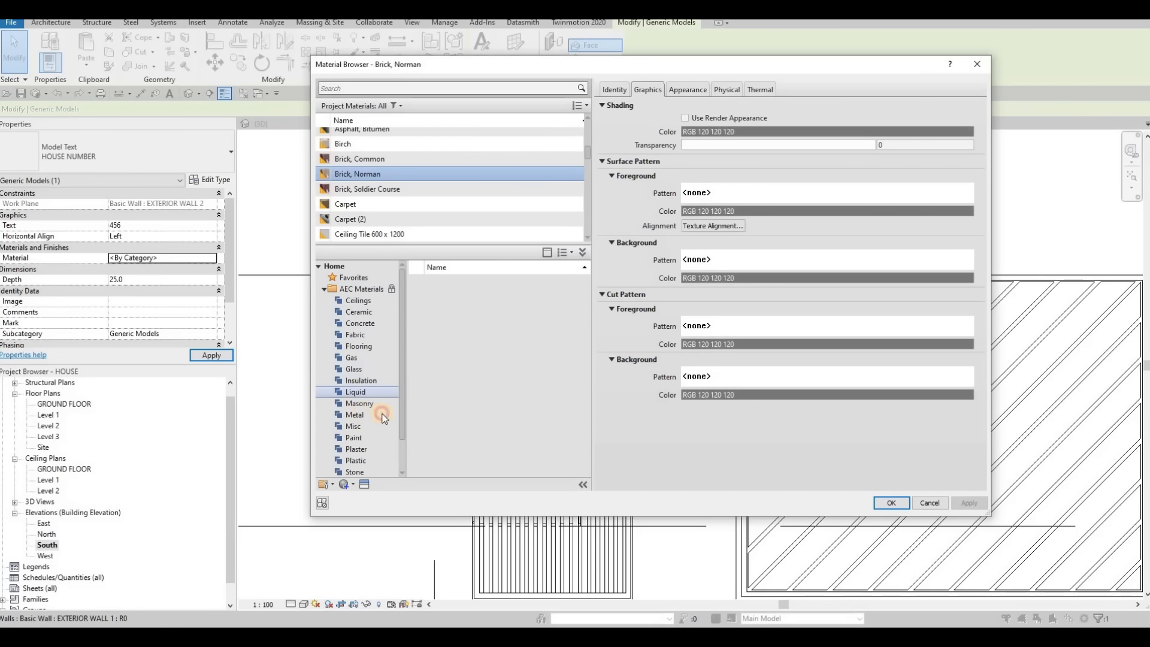
pyautogui.click(362, 415)
pyautogui.scroll(-2, 549, 418)
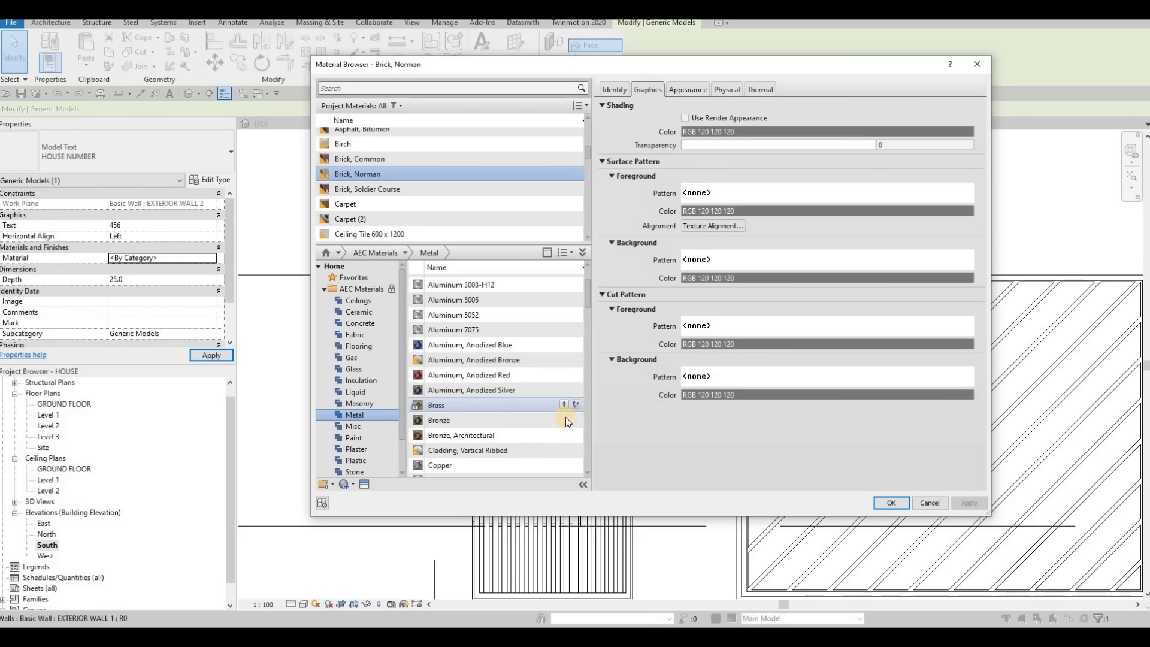
pyautogui.click(564, 436)
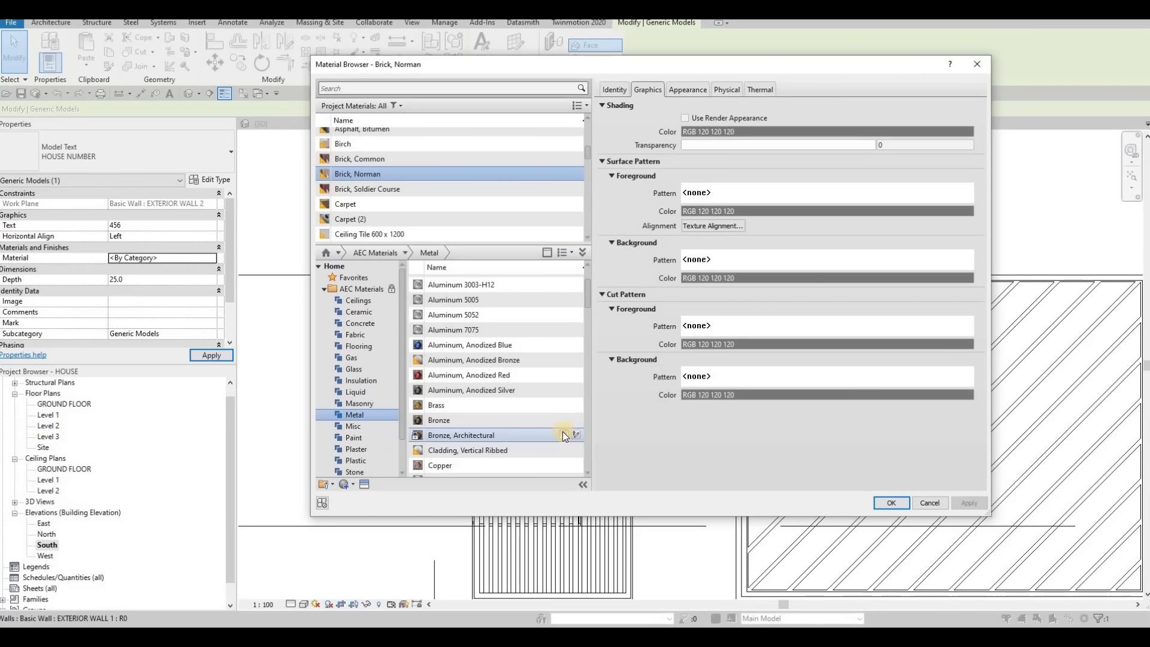
pyautogui.click(955, 502)
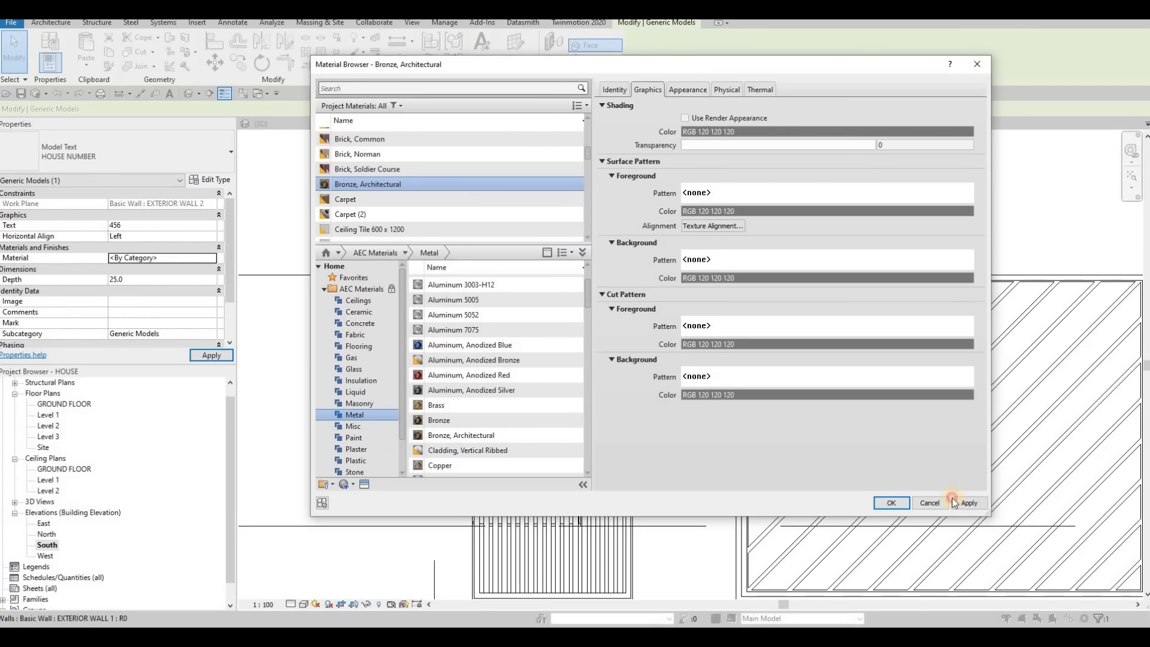
pyautogui.click(893, 504)
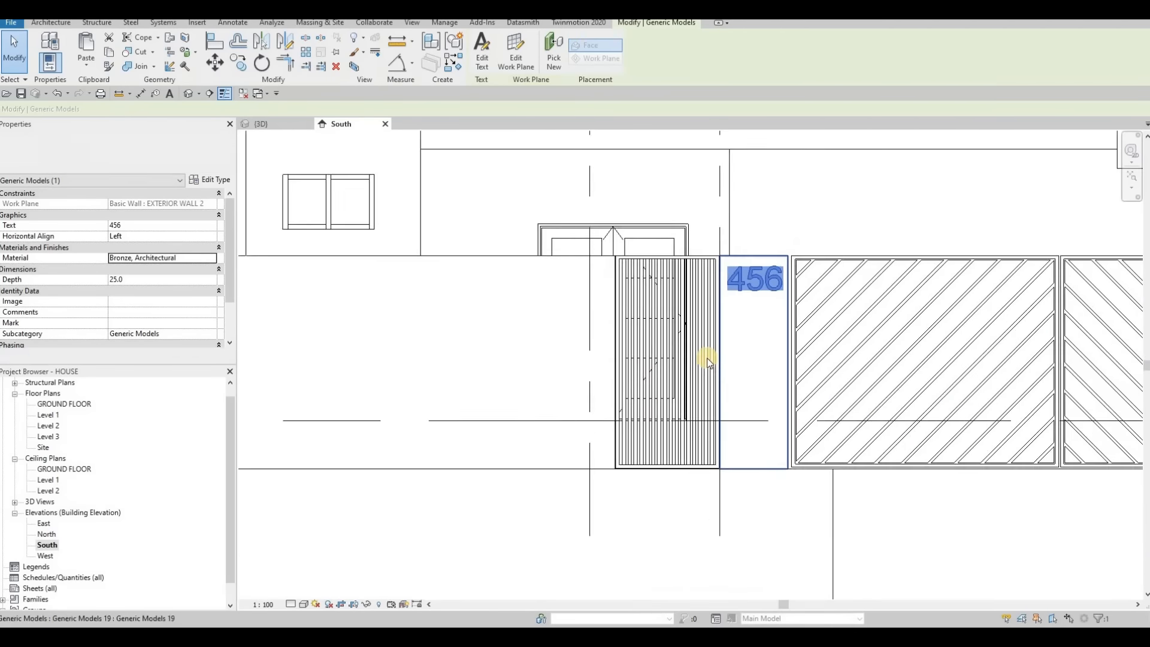
pyautogui.press('Escape')
pyautogui.scroll(-5, 710, 356)
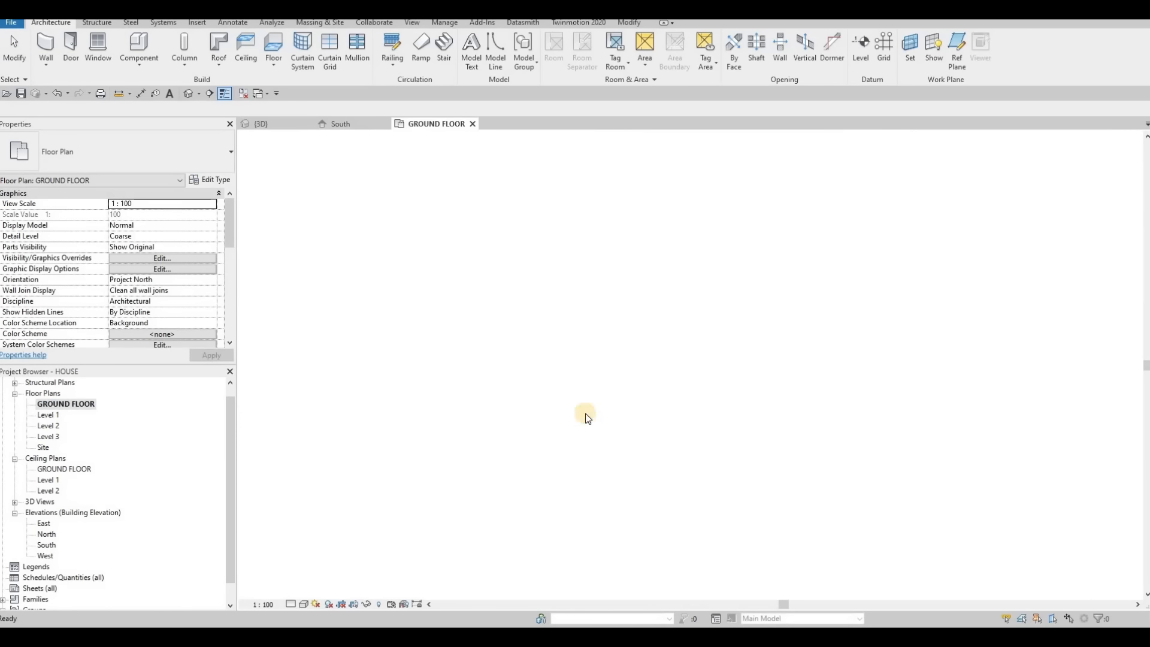
# - Place a building section line across the front of the house on the ground floor plan, near grid line I
pyautogui.click(209, 94)
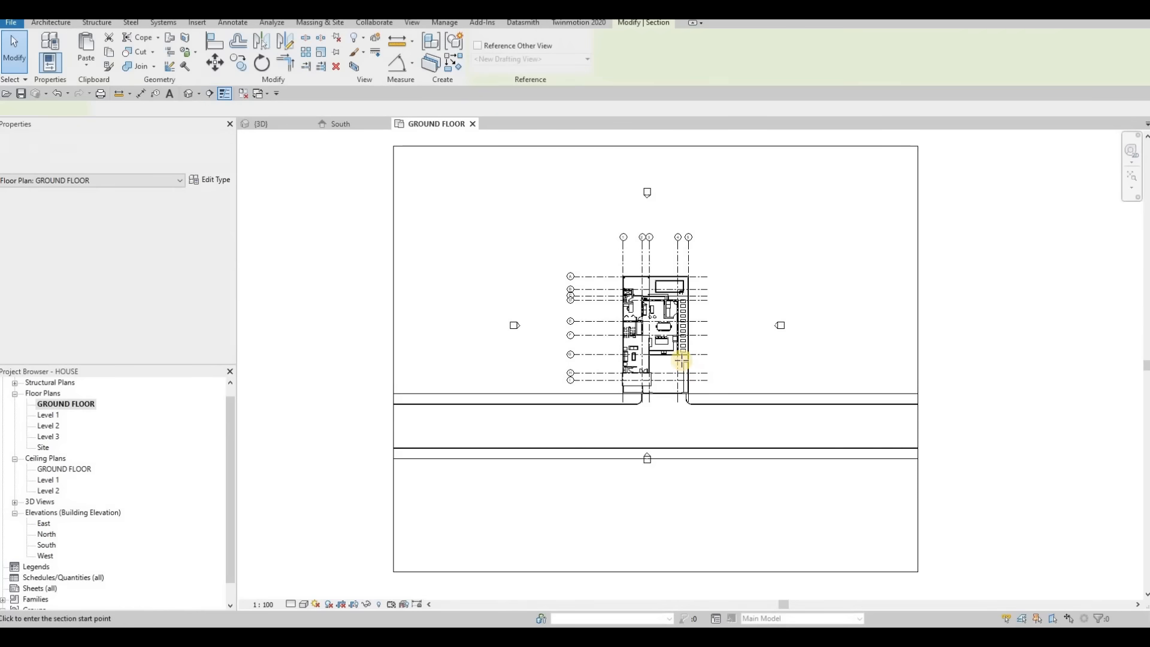
pyautogui.scroll(6, 705, 376)
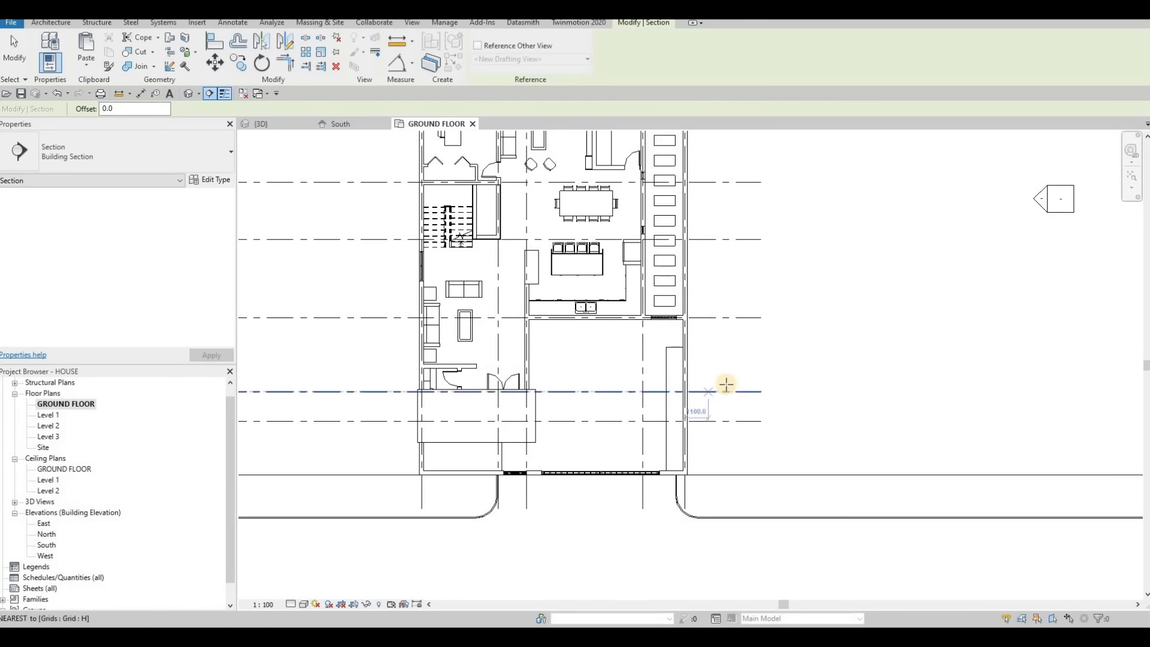
pyautogui.click(747, 401)
pyautogui.click(405, 393)
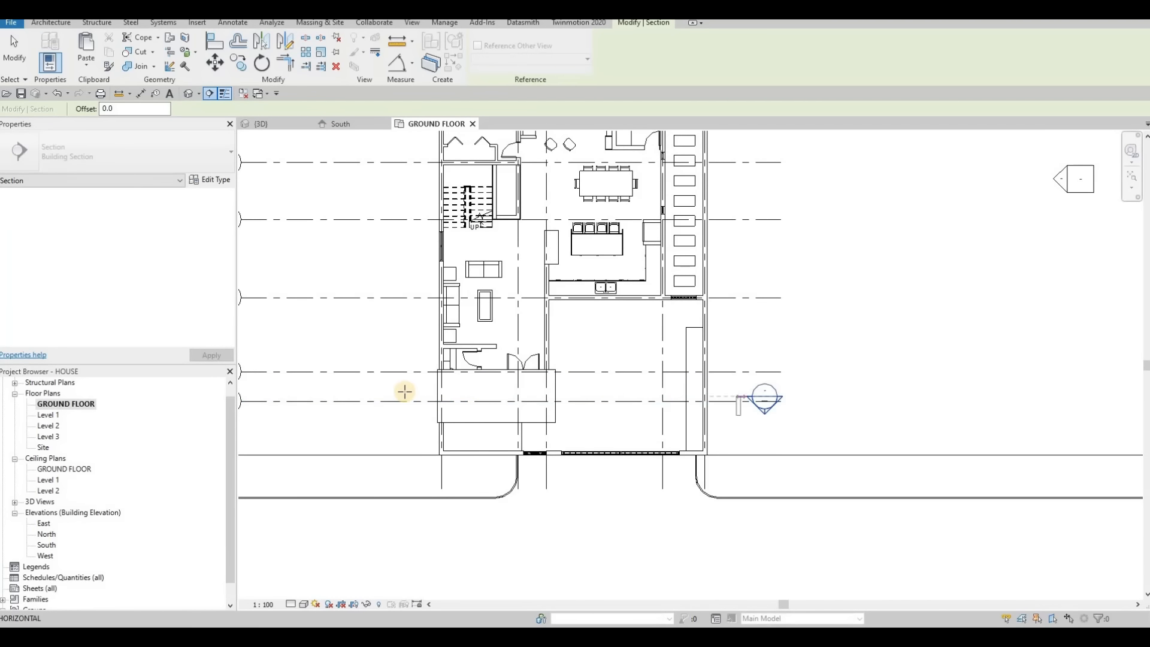
pyautogui.press('Escape')
pyautogui.press('Escape')
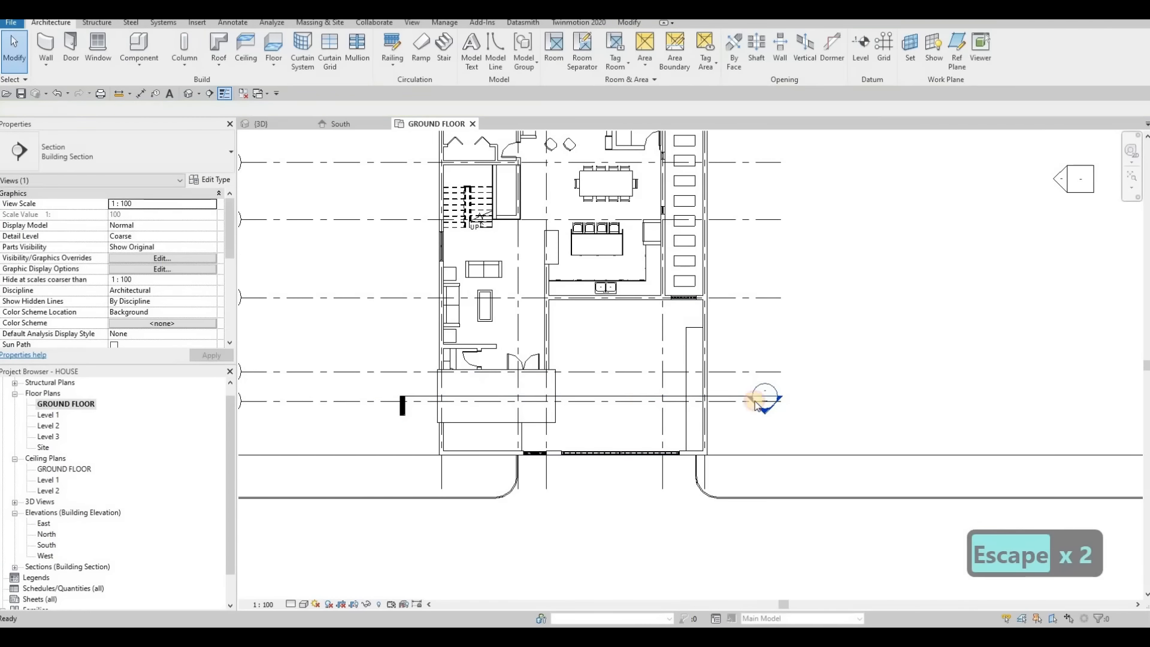
# - Flip the section to look toward the back of the house and shorten its view depth to just behind grid line H
pyautogui.click(750, 392)
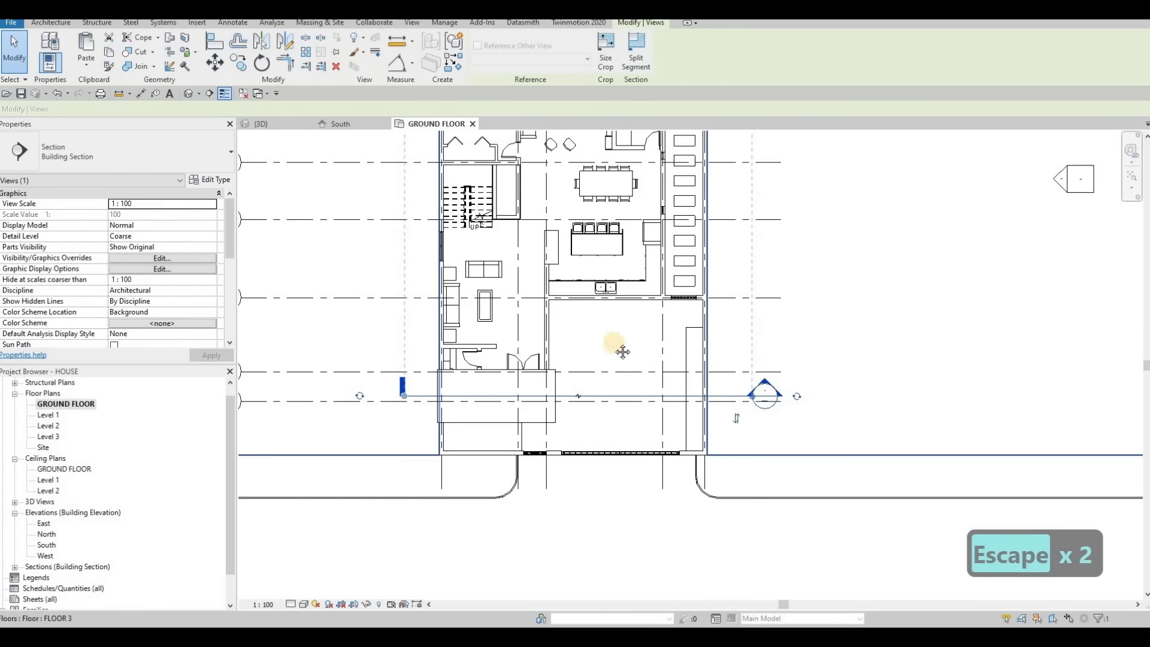
pyautogui.scroll(-2, 640, 360)
pyautogui.scroll(-3, 621, 334)
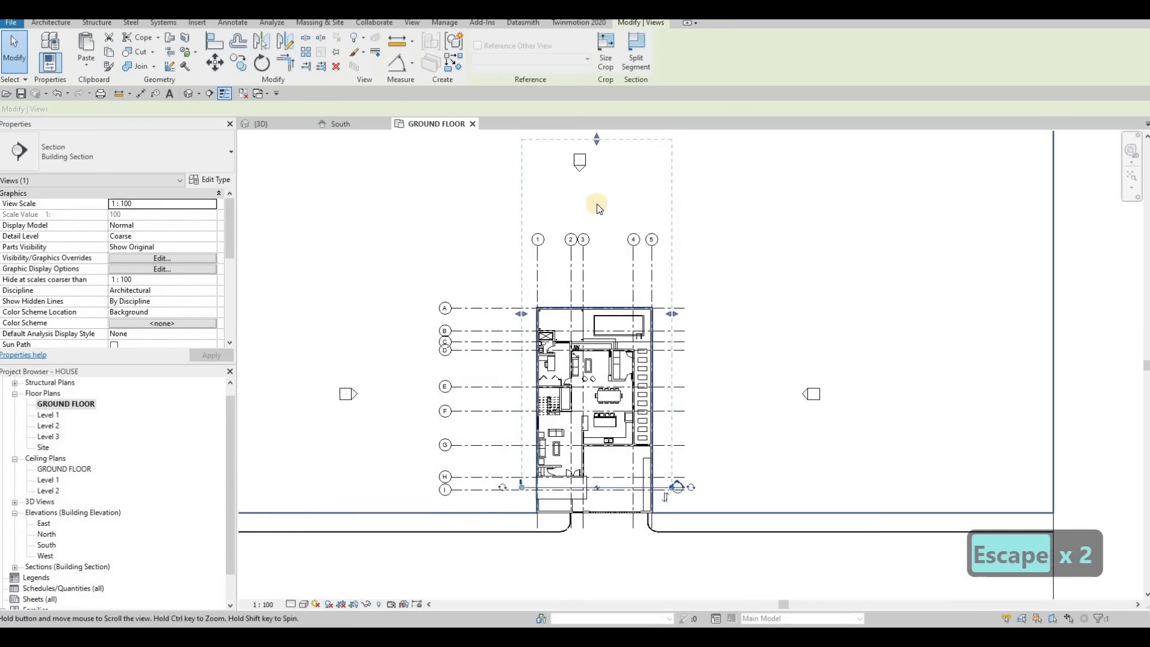
pyautogui.moveTo(583, 368); pyautogui.dragTo(596, 519)
pyautogui.scroll(5, 596, 527)
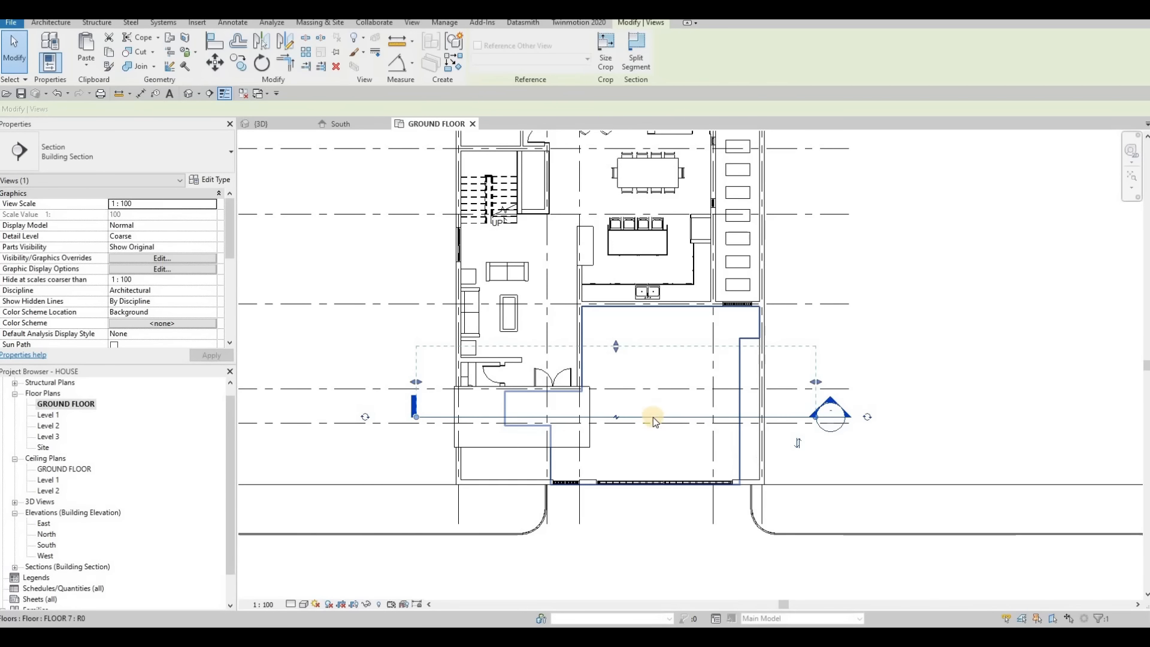
# - Move the section line closer to the front boundary of the house and open its section view
pyautogui.press('Escape')
pyautogui.moveTo(661, 414); pyautogui.dragTo(655, 447)
pyautogui.press('Escape')
pyautogui.press('Escape')
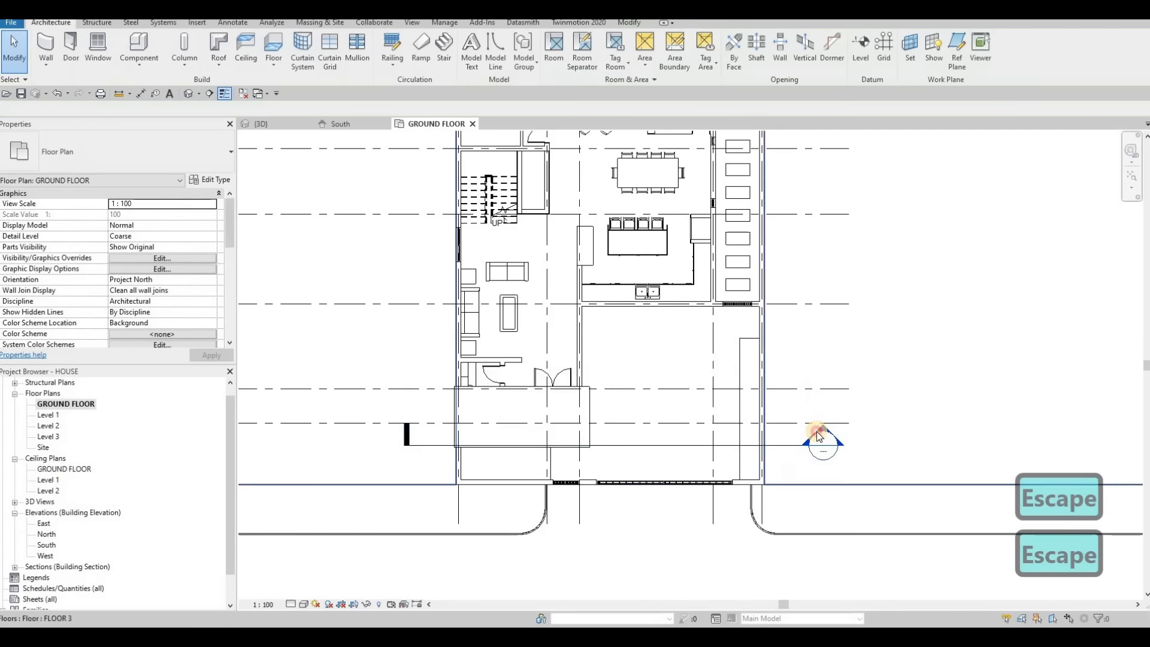
pyautogui.doubleClick(817, 432)
pyautogui.moveTo(579, 430); pyautogui.dragTo(572, 335, button='middle')
pyautogui.moveTo(574, 395); pyautogui.dragTo(559, 390, button='middle')
pyautogui.scroll(2, 559, 389)
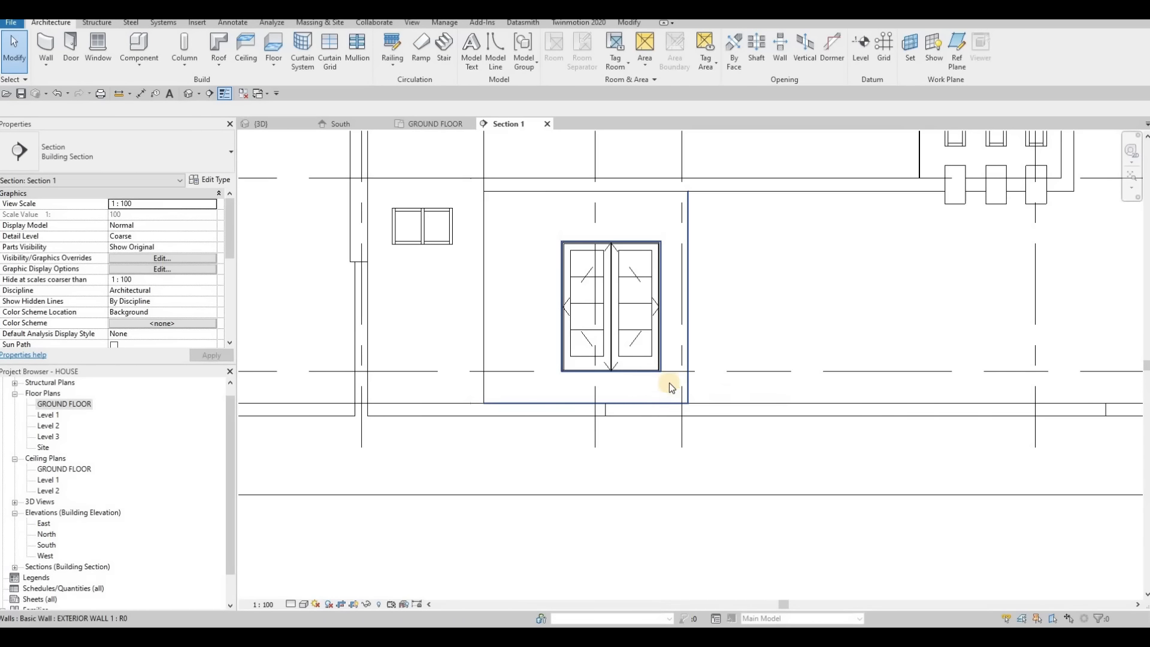
pyautogui.scroll(-2, 748, 343)
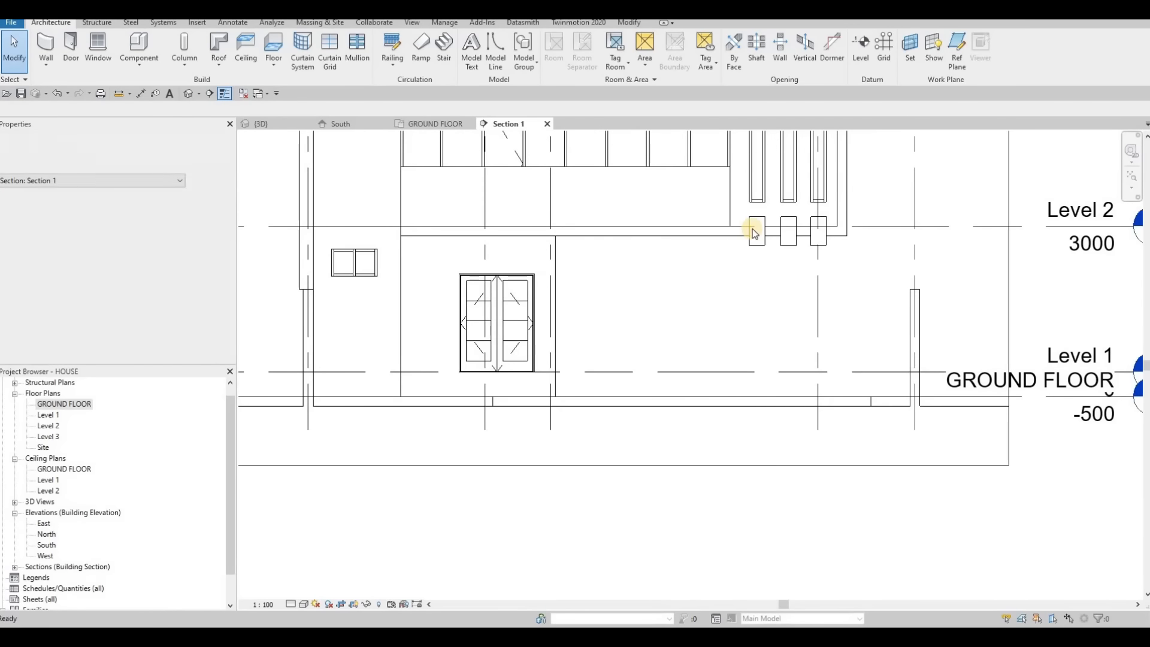
pyautogui.click(756, 238)
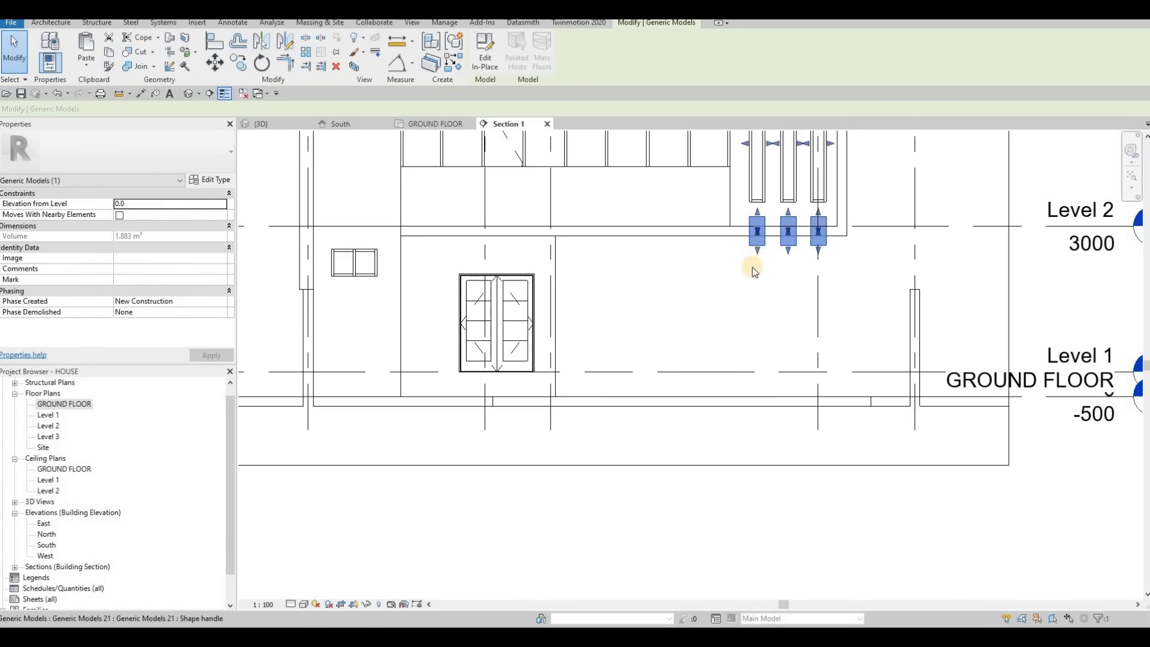
pyautogui.click(484, 62)
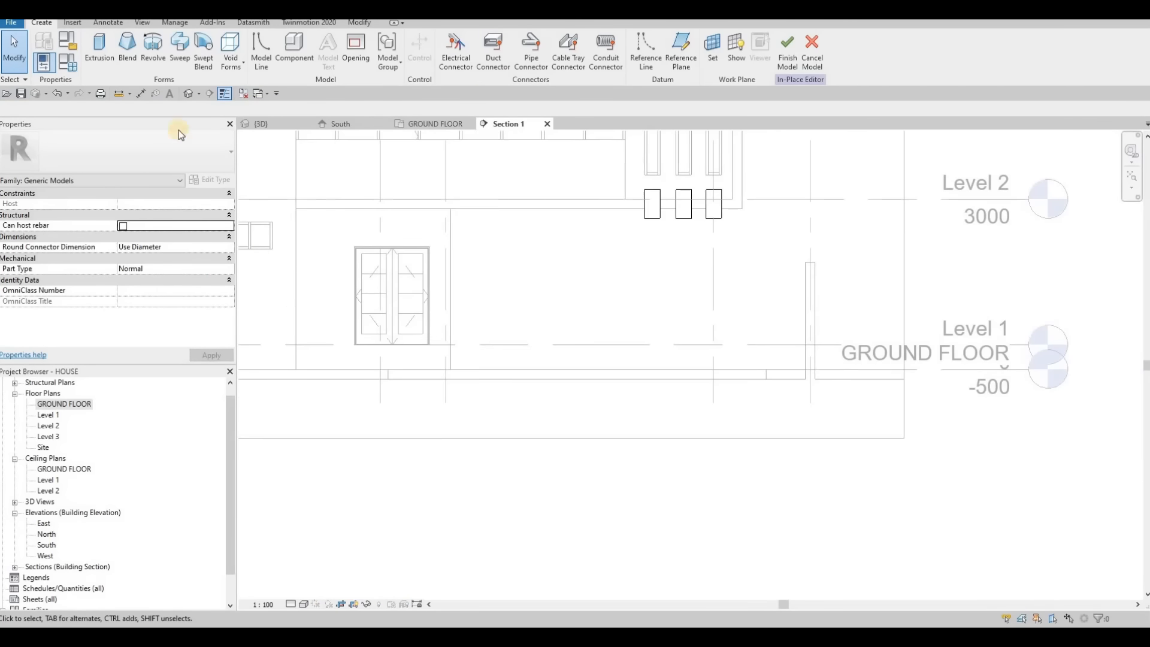
pyautogui.click(103, 64)
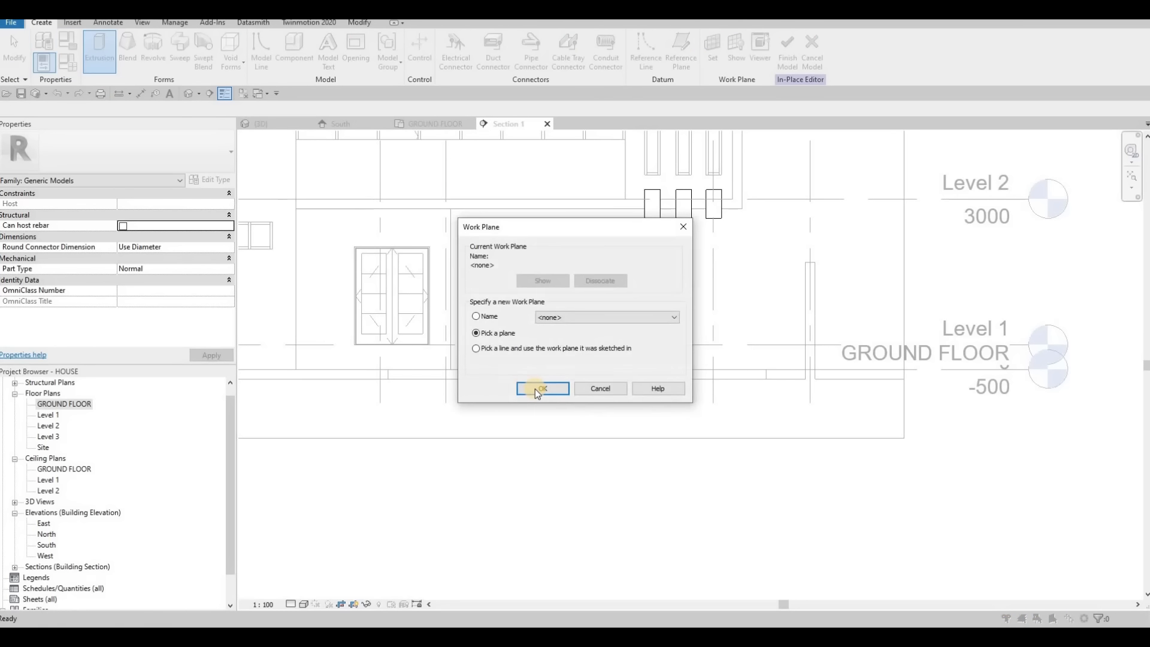
pyautogui.click(553, 387)
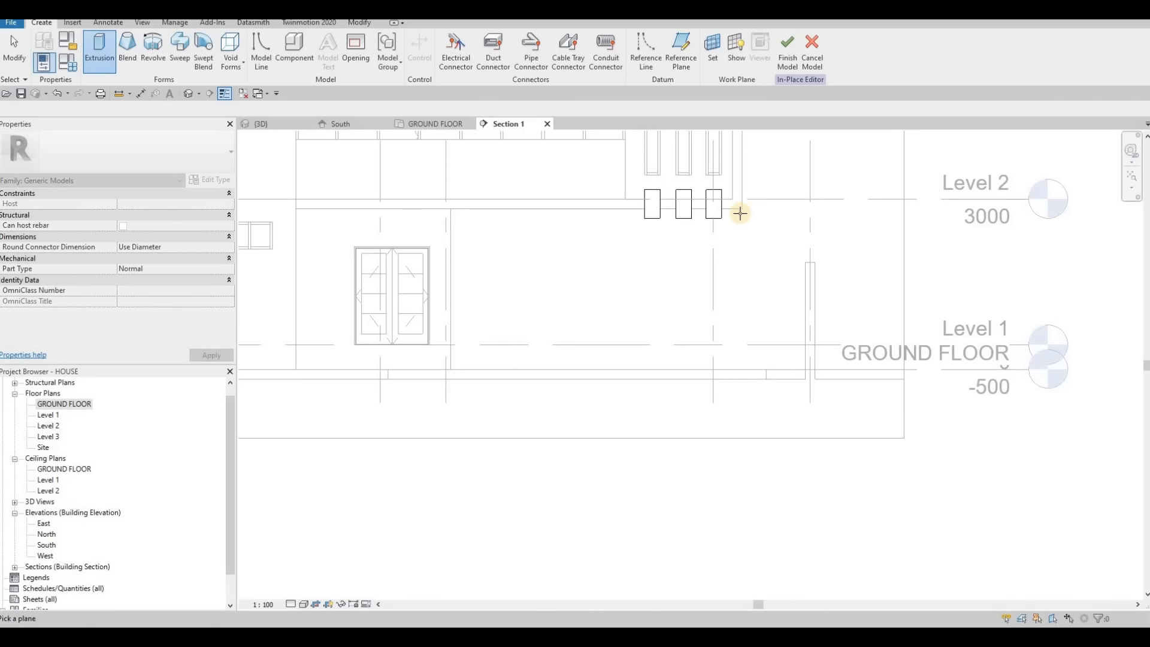
pyautogui.scroll(-3, 712, 354)
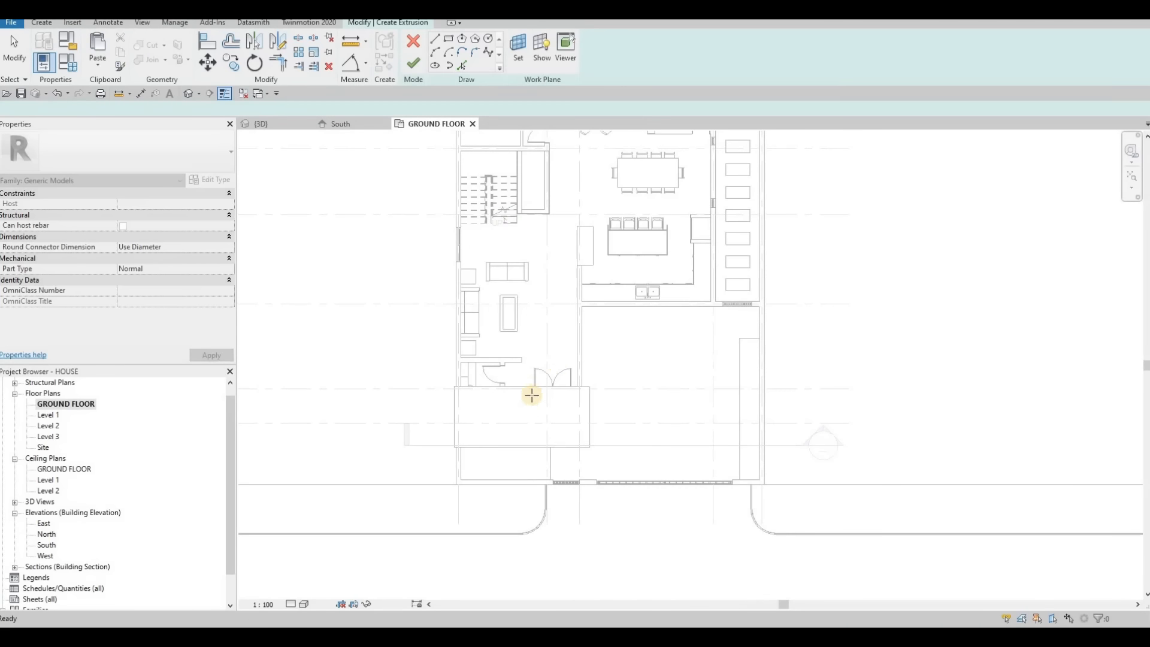
pyautogui.moveTo(533, 389); pyautogui.dragTo(538, 366, button='middle')
pyautogui.press('Escape')
pyautogui.press('Escape')
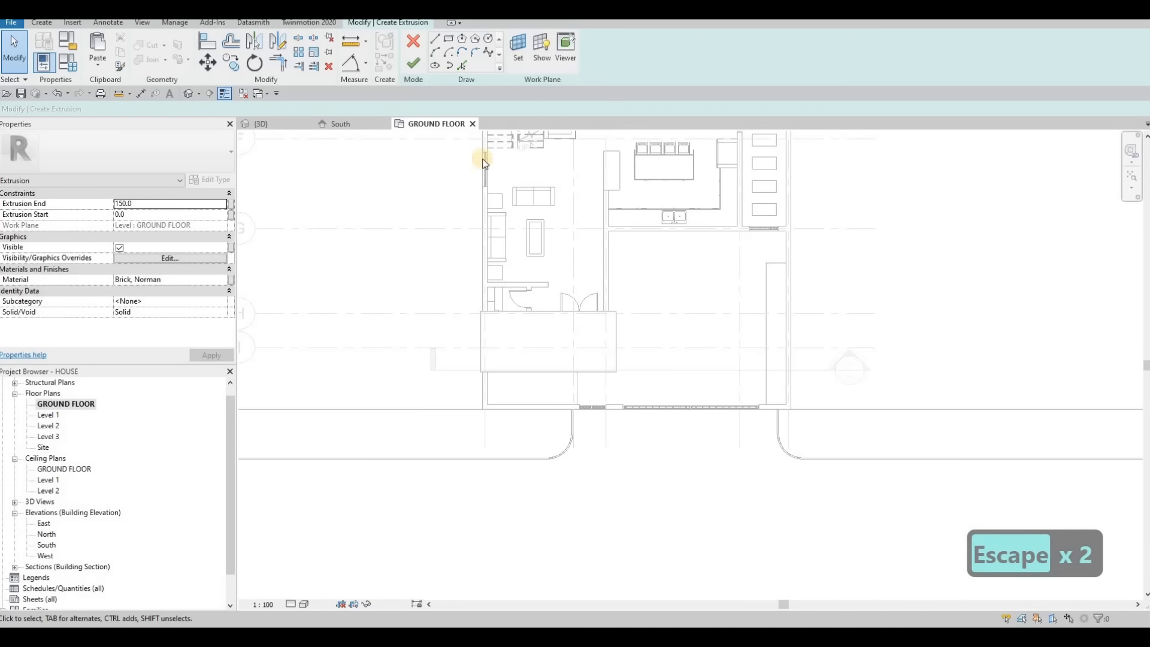
pyautogui.click(415, 60)
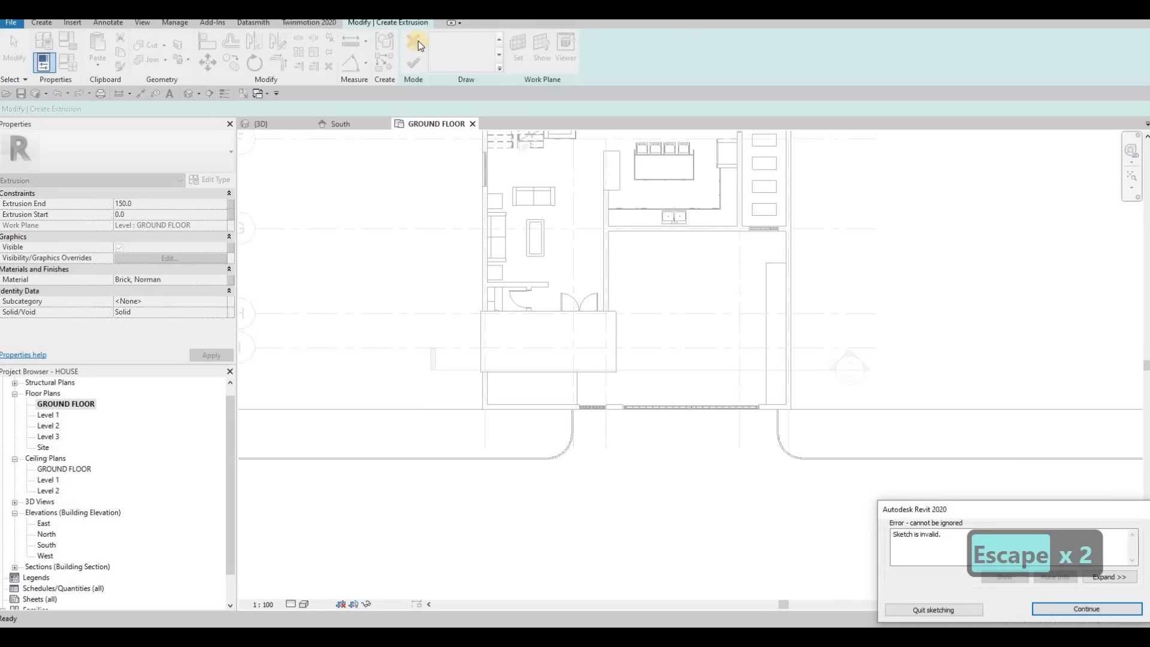
pyautogui.press('Escape')
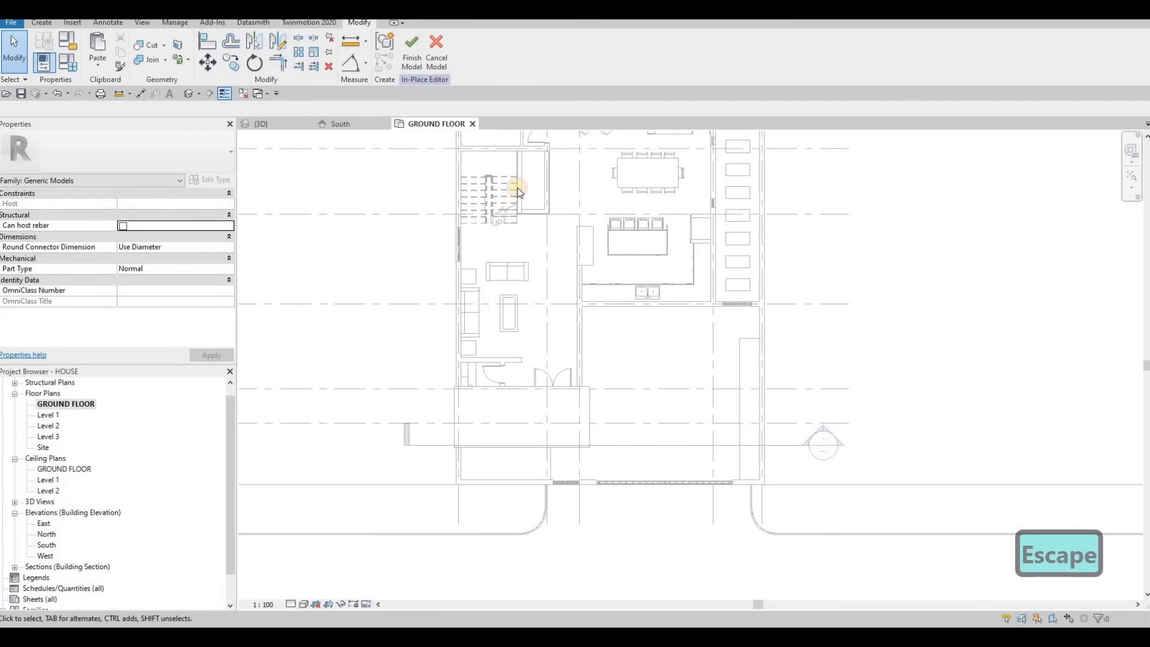
pyautogui.press('Escape')
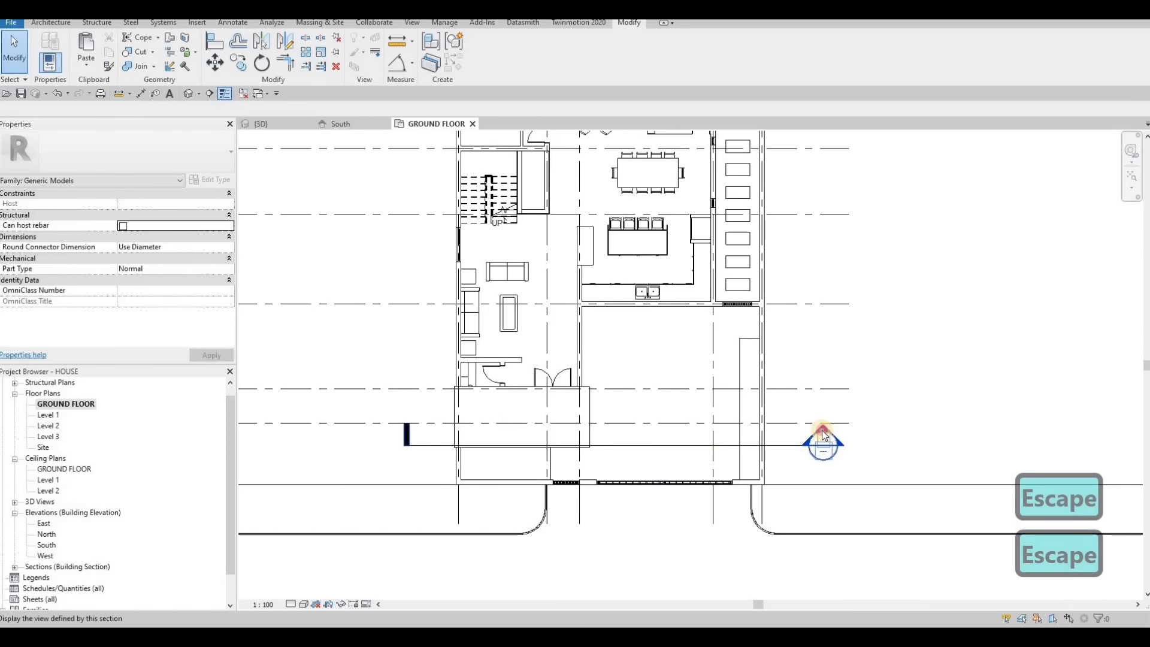
# - Extend the section's view depth on the ground floor plan back past the garage's rear wall, and reopen the section view
pyautogui.doubleClick(823, 433)
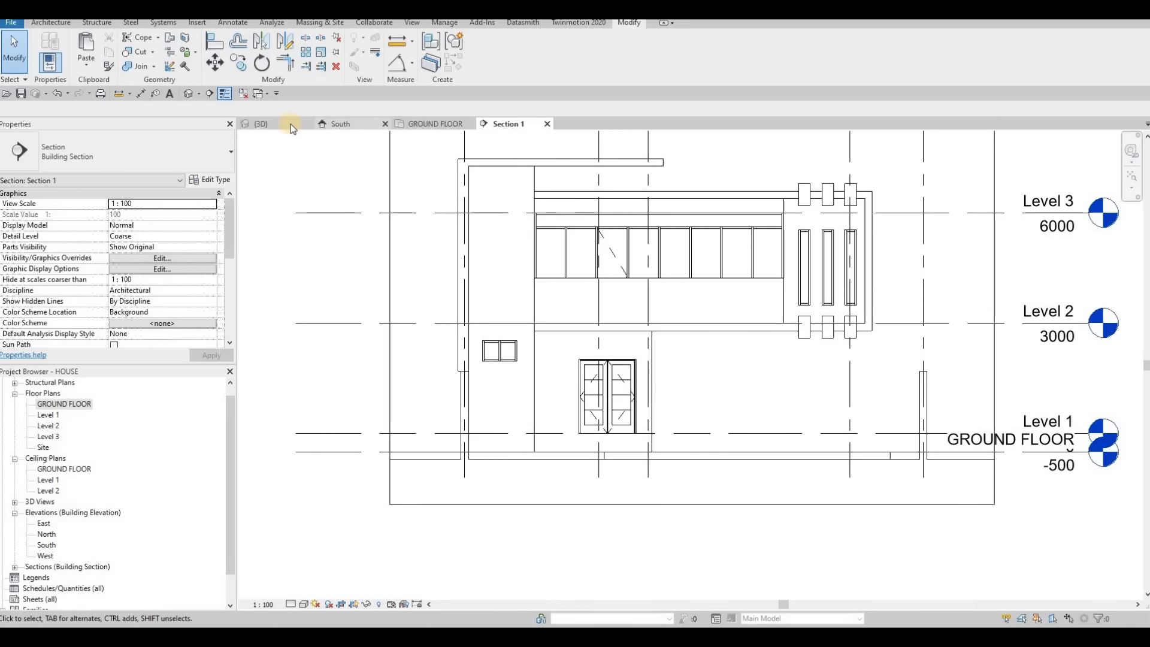
pyautogui.click(428, 123)
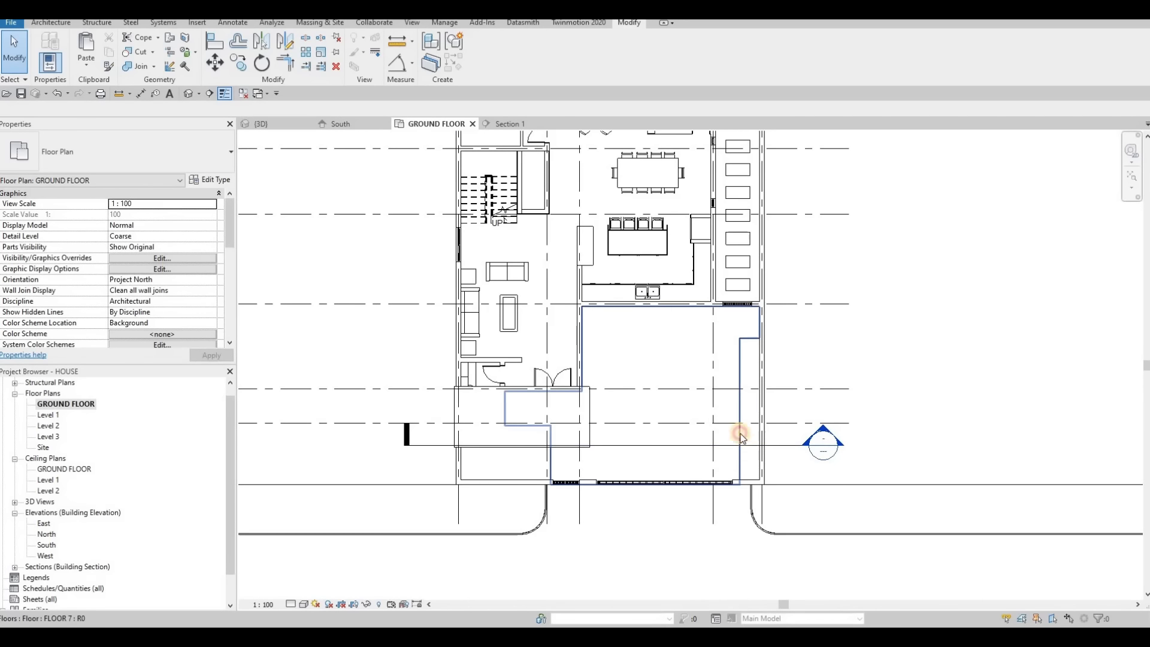
pyautogui.click(740, 443)
pyautogui.moveTo(602, 297); pyautogui.dragTo(604, 299)
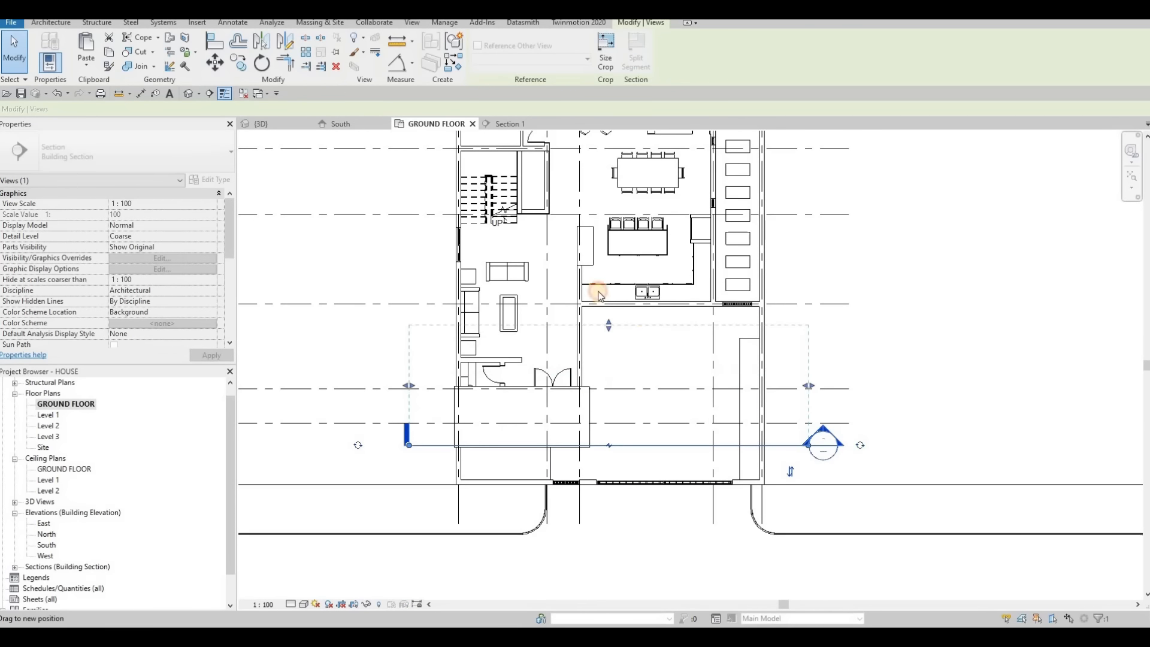
pyautogui.doubleClick(820, 440)
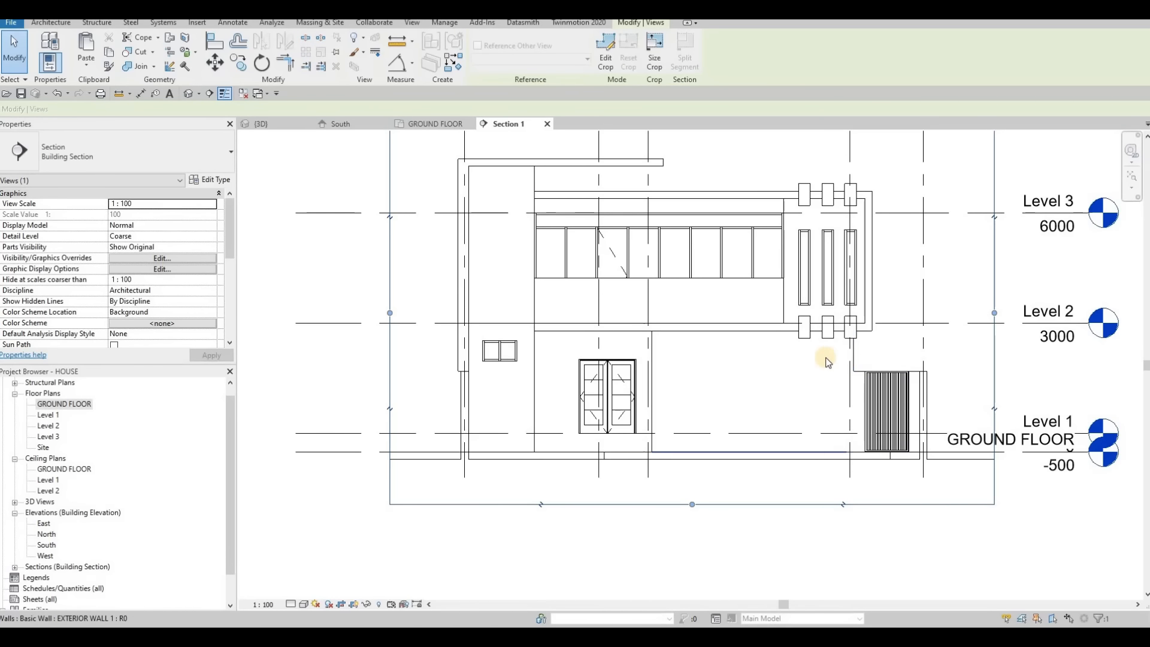
# - Edit the generic model bars around the slot windows in place and start an extrusion with the exterior wall face behind as work plane
pyautogui.press('Escape')
pyautogui.moveTo(806, 339); pyautogui.dragTo(761, 282, button='middle')
pyautogui.click(480, 76)
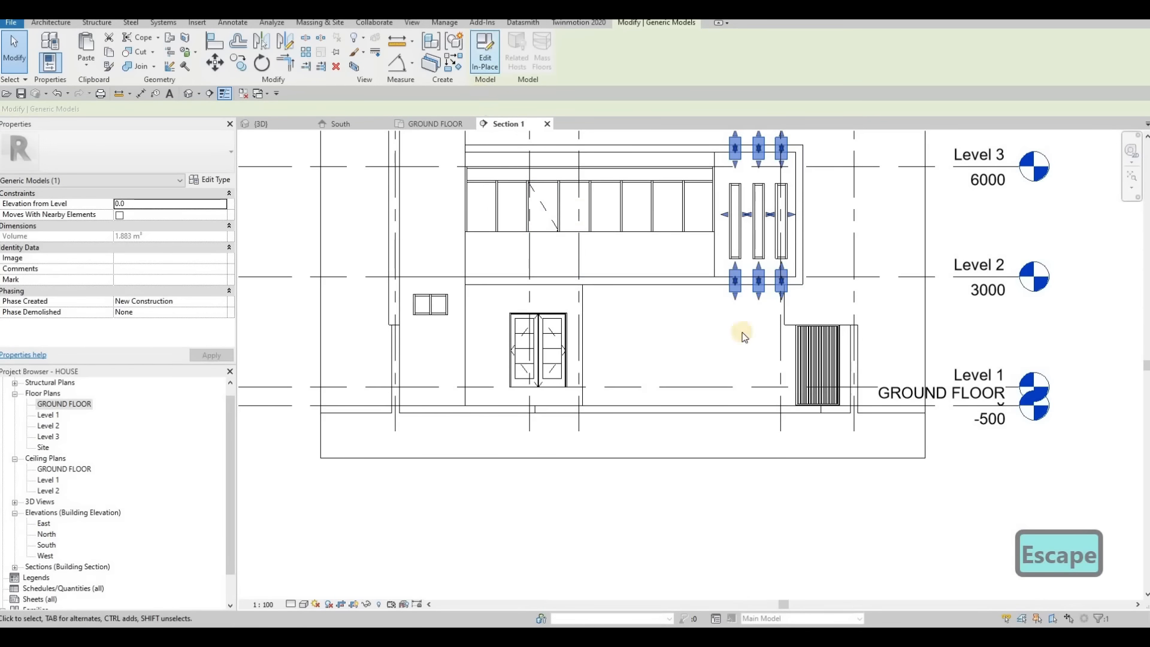
pyautogui.click(735, 222)
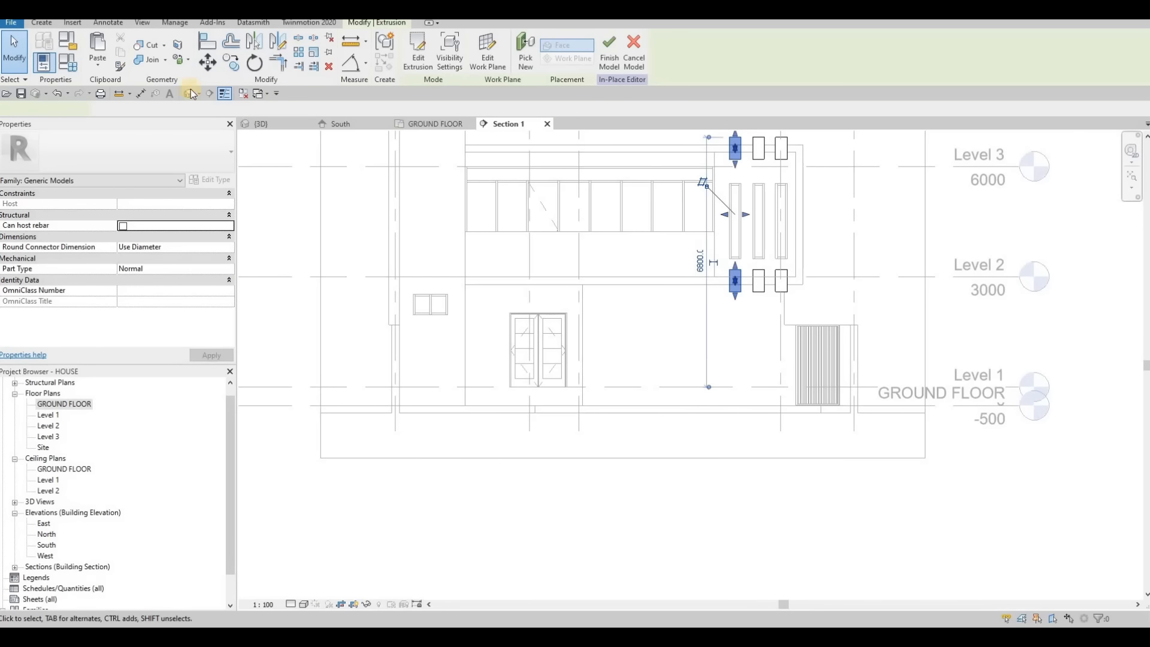
pyautogui.press('Escape')
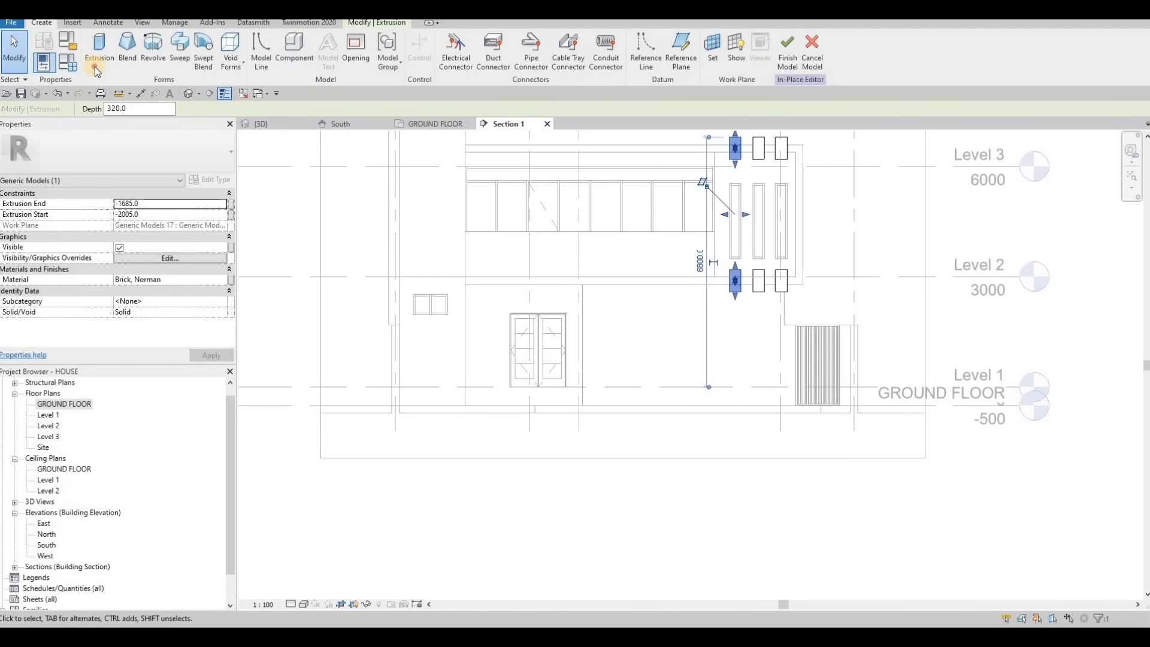
pyautogui.click(97, 54)
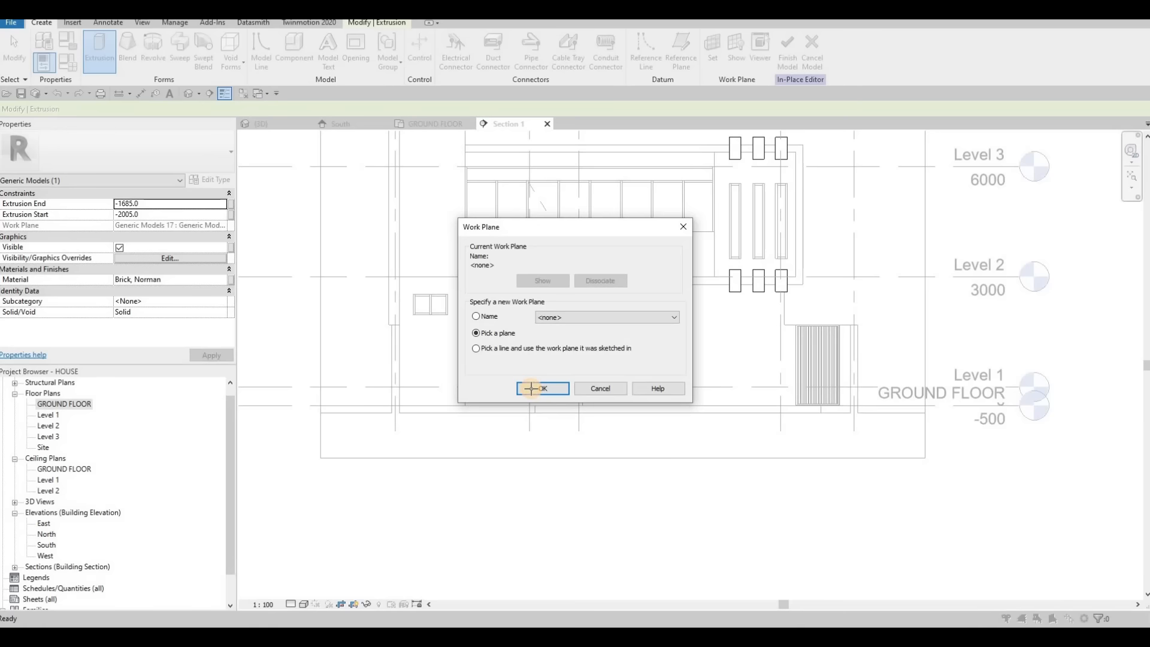
pyautogui.click(542, 388)
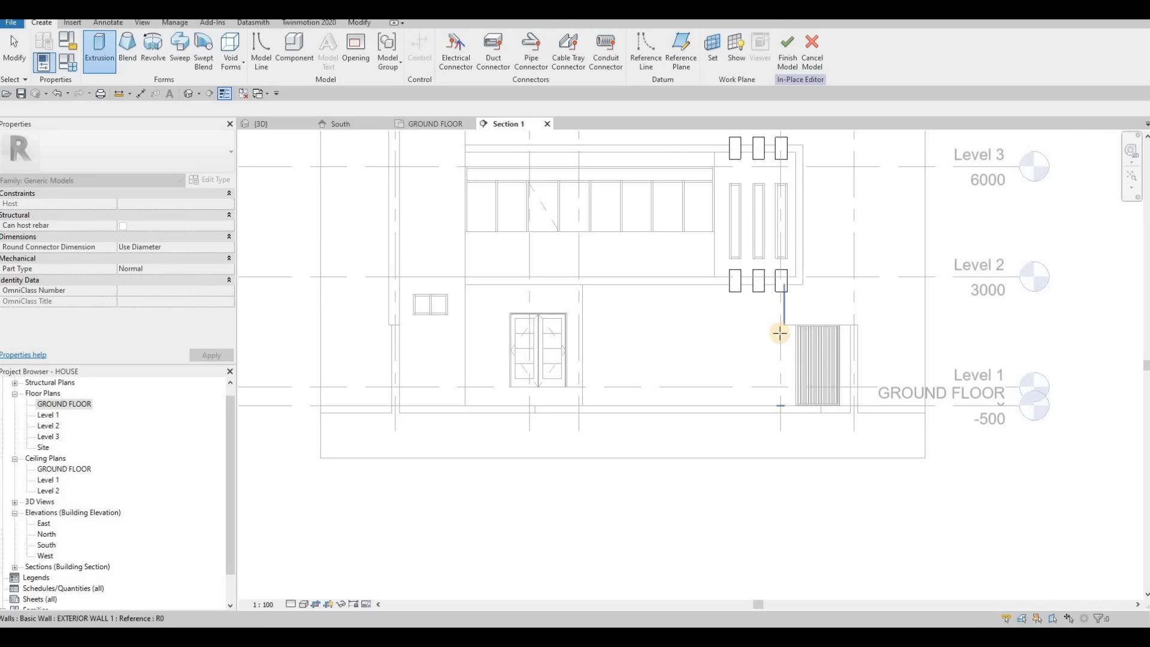
pyautogui.click(780, 333)
# - Sketch three vertical rectangles, each about 320 by 3100 mm, from the undersides of the three bars down to the GROUND FLOOR level
pyautogui.click(451, 41)
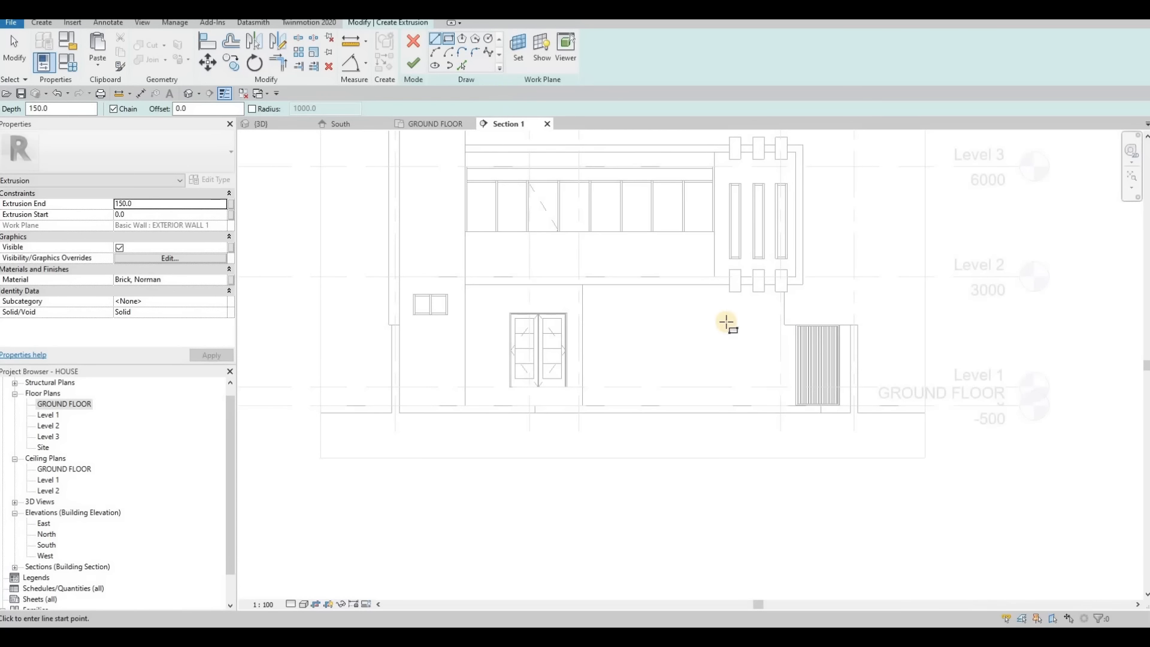
pyautogui.scroll(3, 740, 278)
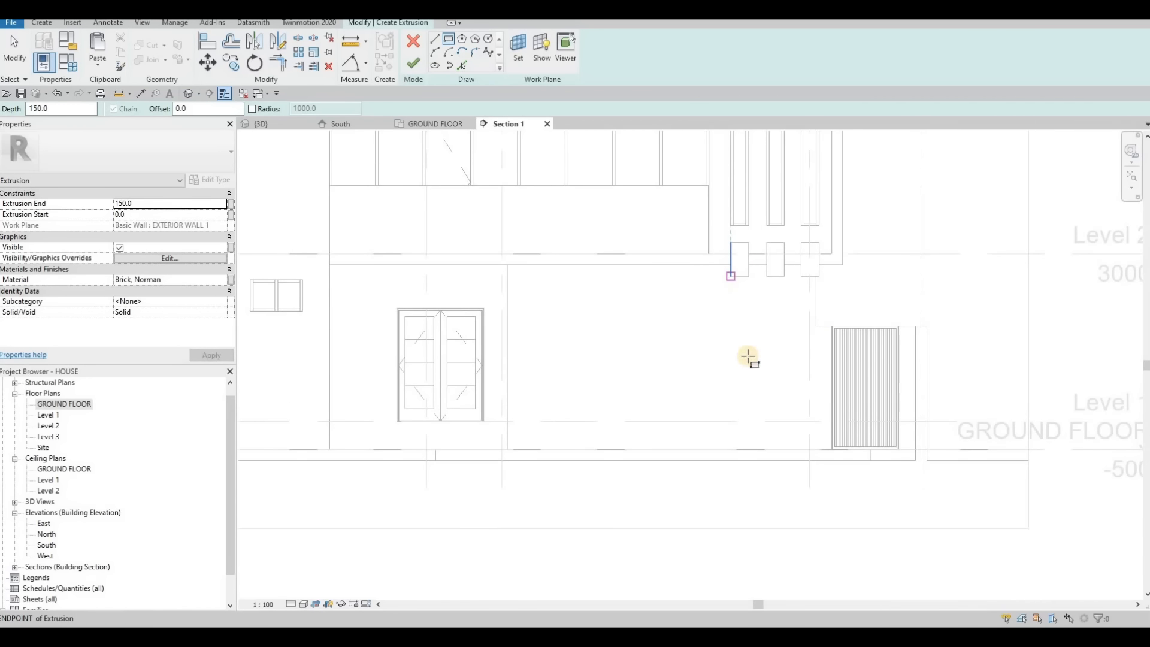
pyautogui.click(730, 276)
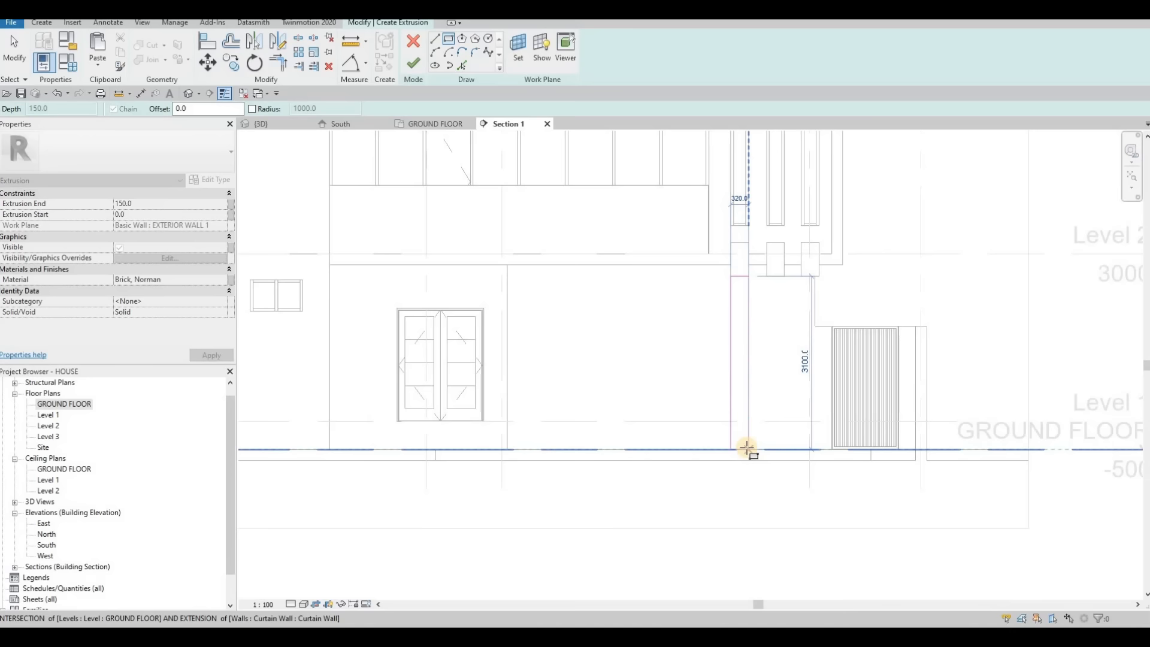
pyautogui.click(794, 363)
pyautogui.press('Escape')
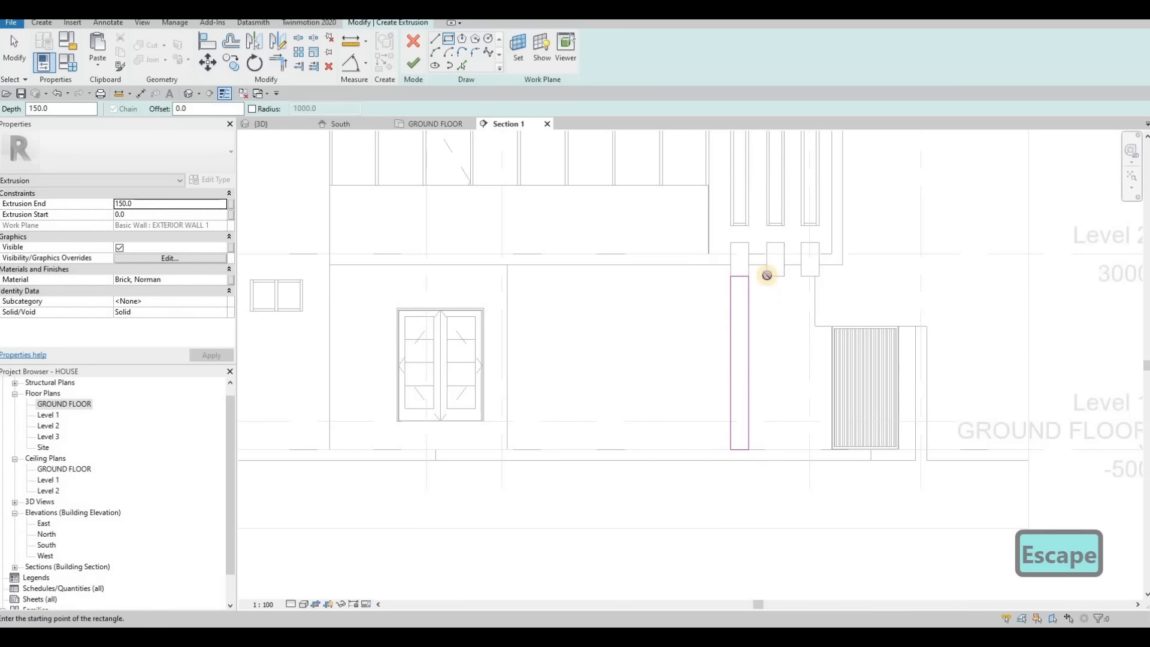
pyautogui.click(783, 449)
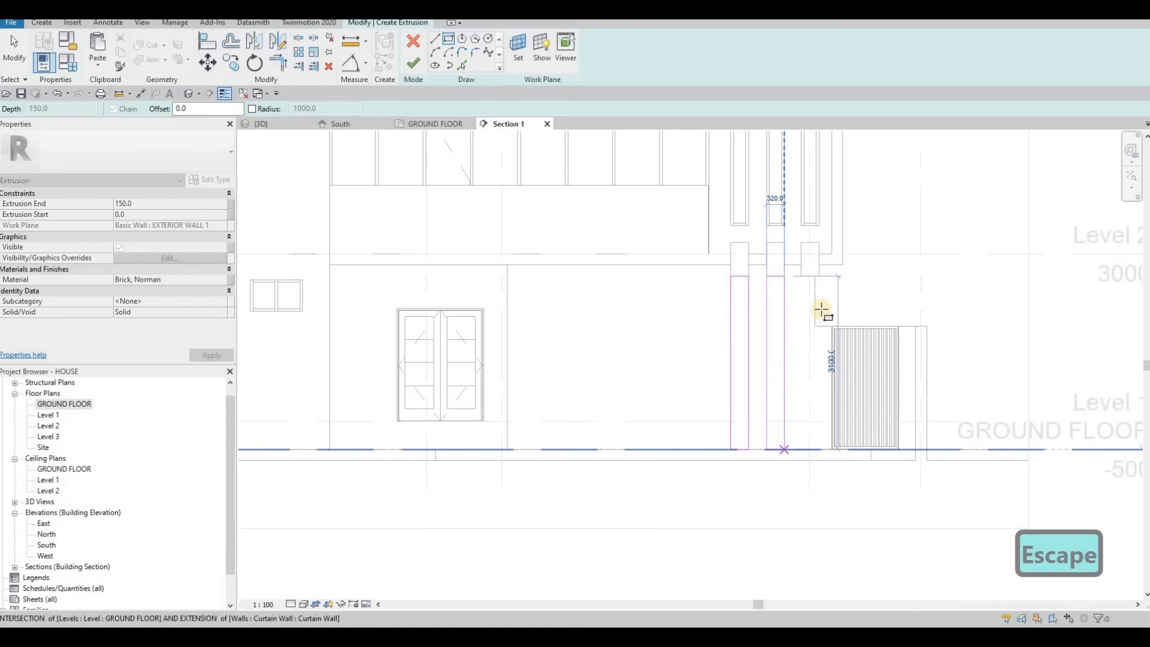
pyautogui.press('Escape')
pyautogui.click(801, 276)
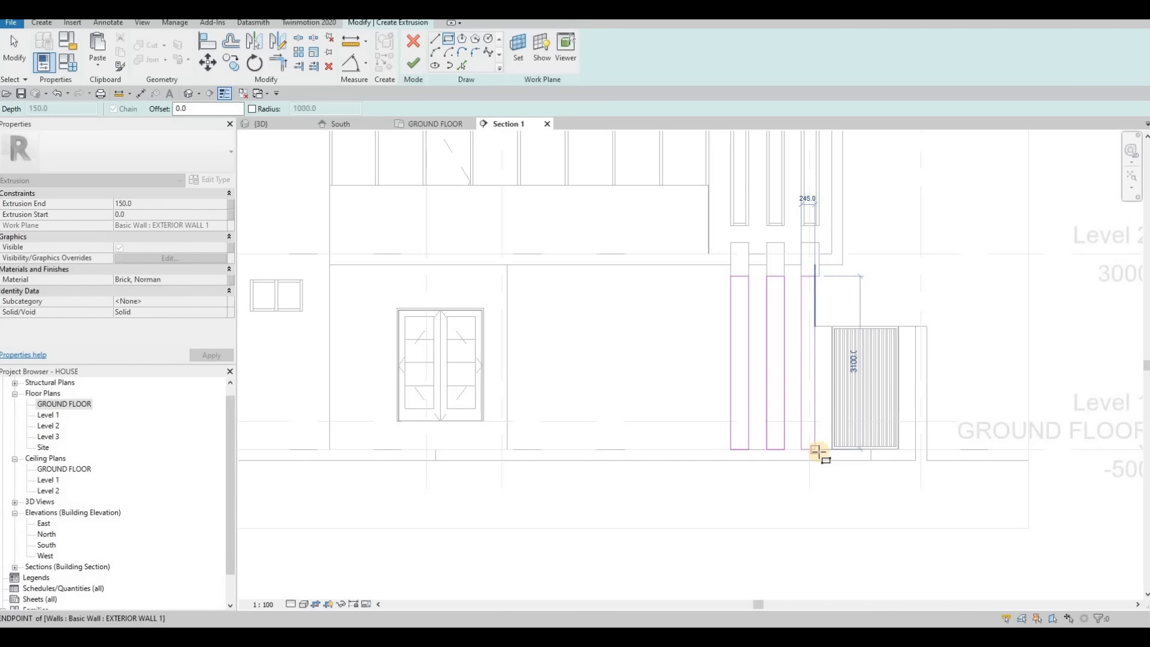
pyautogui.click(819, 450)
pyautogui.scroll(3, 820, 451)
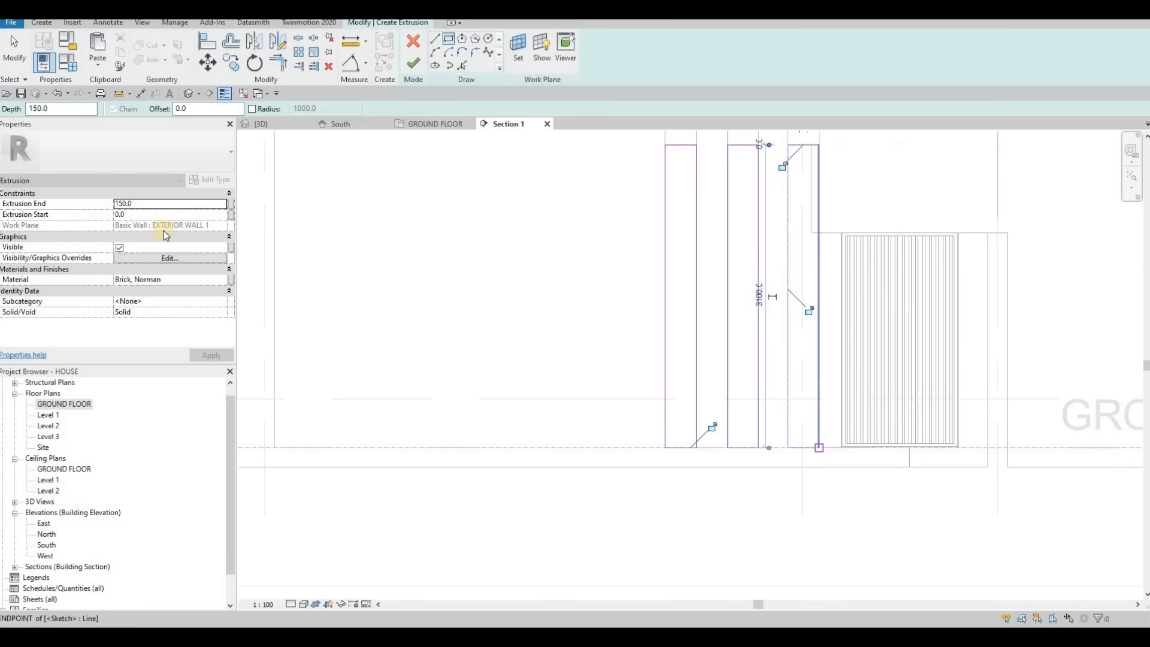
# - Set the extrusion end of the three sketched strips to 25 mm and finish the extrusion
pyautogui.press('Escape')
pyautogui.click(168, 206)
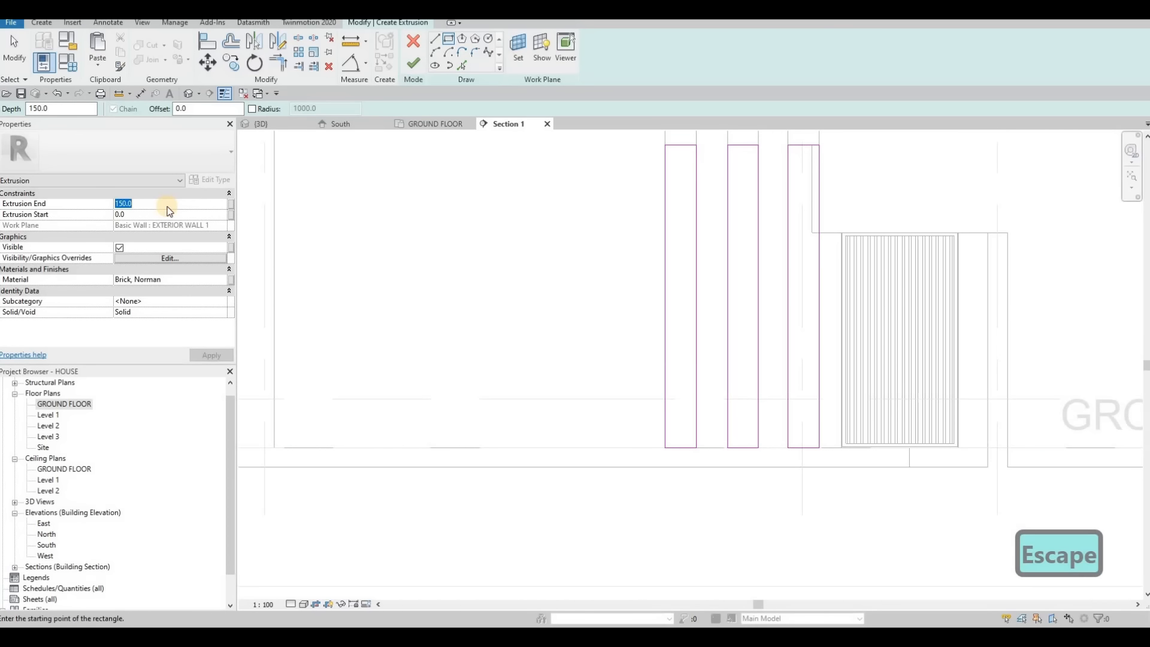
pyautogui.write('25')
pyautogui.press('Return')
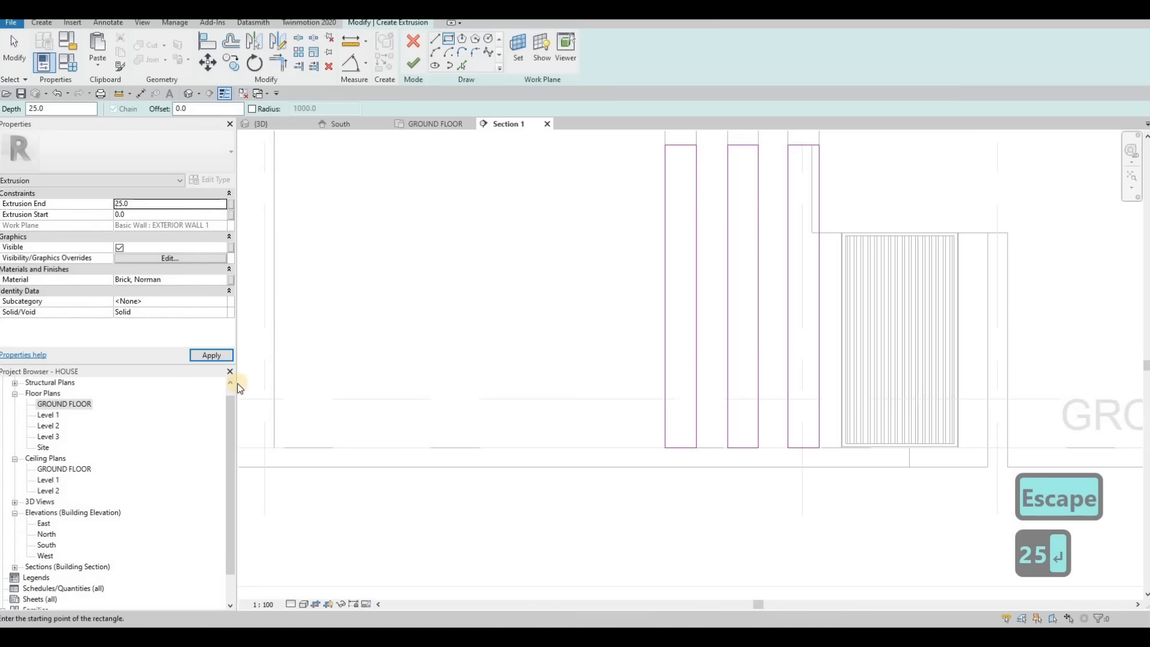
pyautogui.click(414, 63)
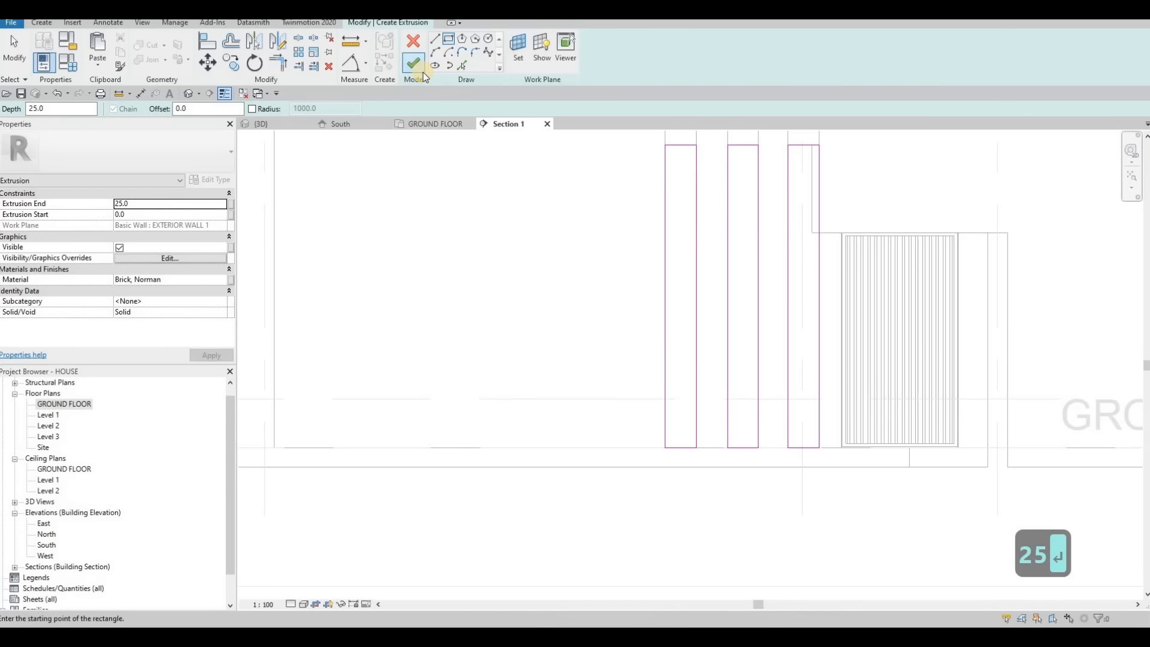
# - Examine the three brick strips in the 3D view, checking how they meet the bars above and how the whole house front looks
pyautogui.hotkey('ctrl', 'Tab')
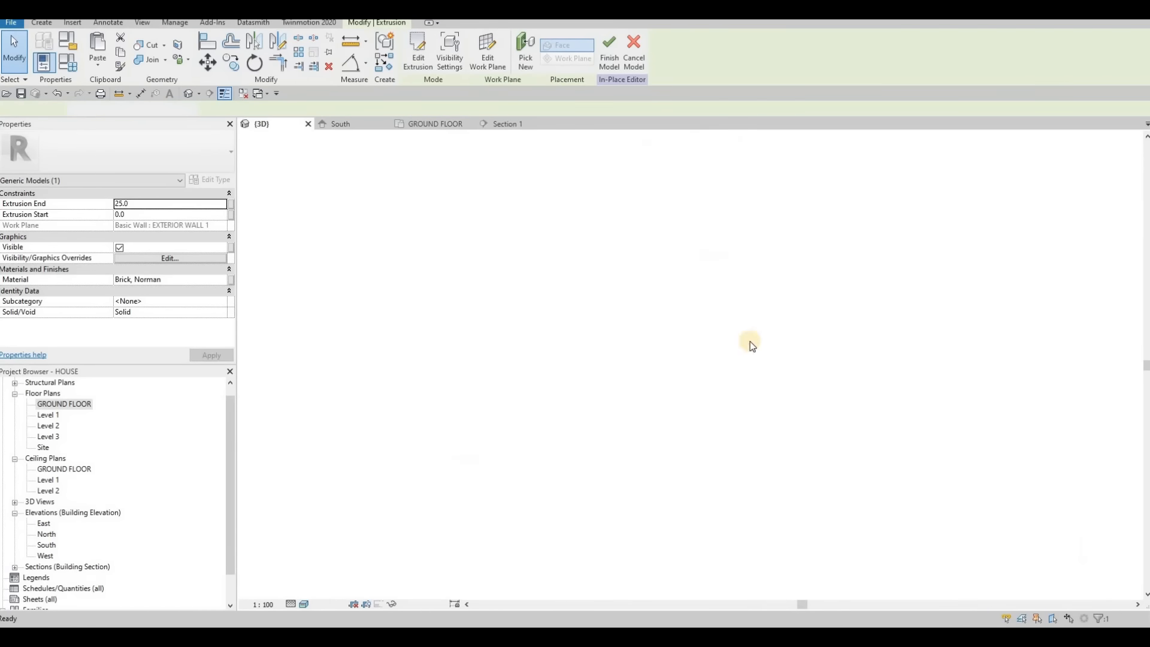
pyautogui.keyDown('shift'); pyautogui.moveTo(656, 399); pyautogui.dragTo(657, 439, button='middle'); pyautogui.keyUp('shift')
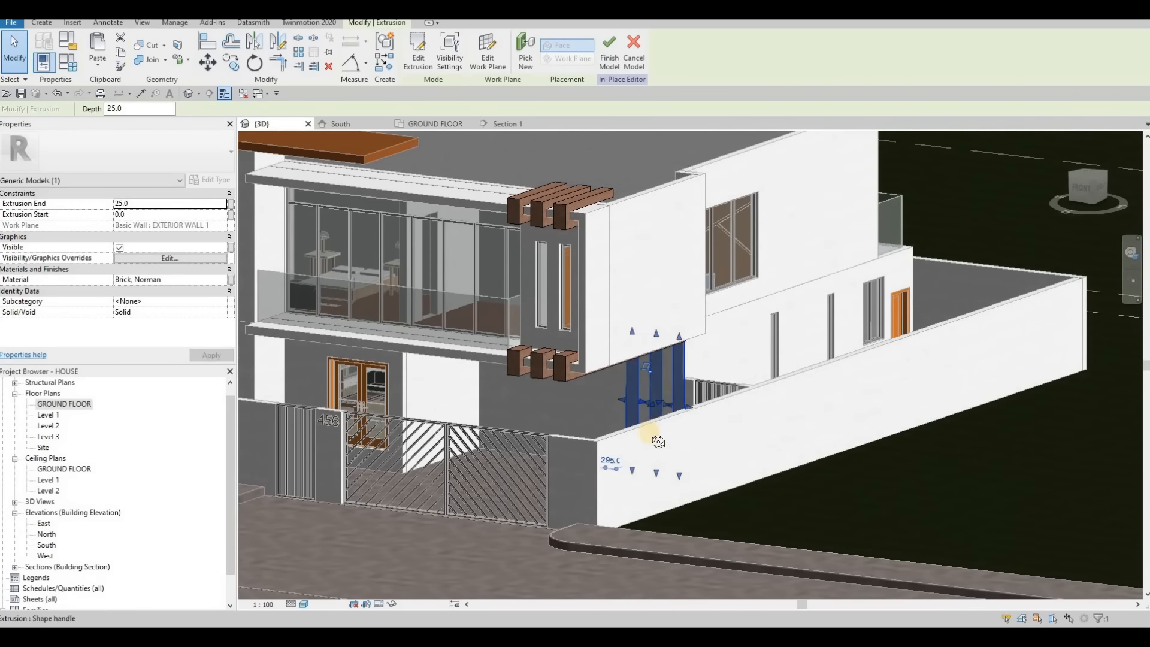
pyautogui.press('Escape')
pyautogui.keyDown('shift'); pyautogui.moveTo(609, 534); pyautogui.dragTo(655, 317, button='middle'); pyautogui.keyUp('shift')
pyautogui.scroll(4, 663, 336)
pyautogui.click(654, 313)
pyautogui.scroll(2, 643, 304)
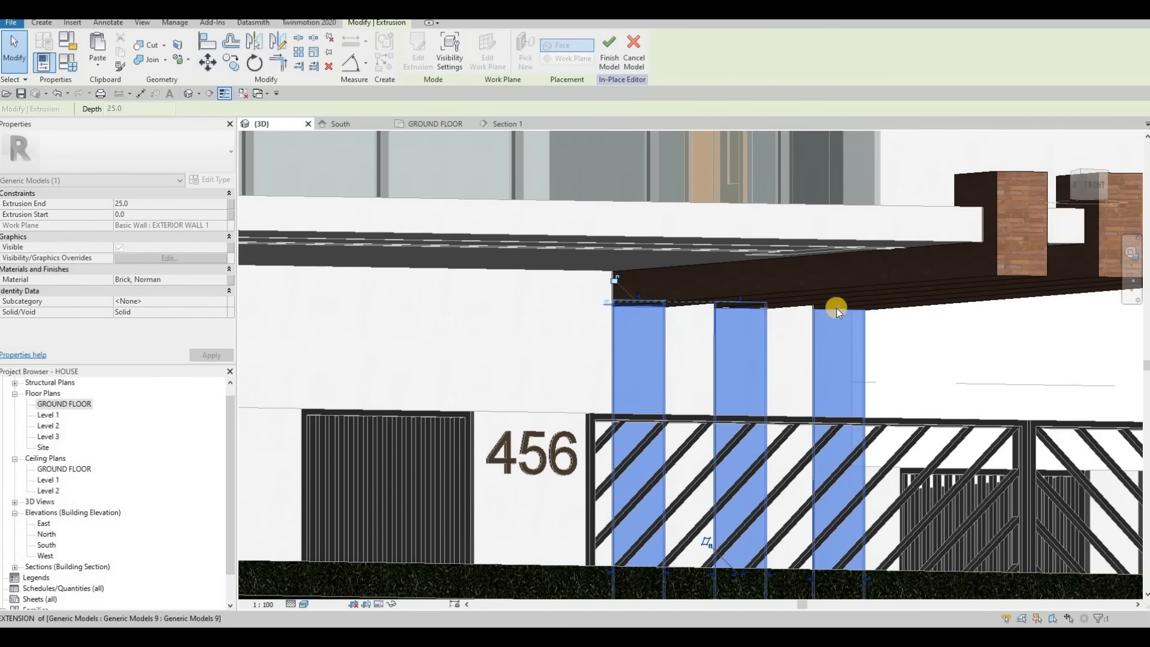
pyautogui.press('Escape')
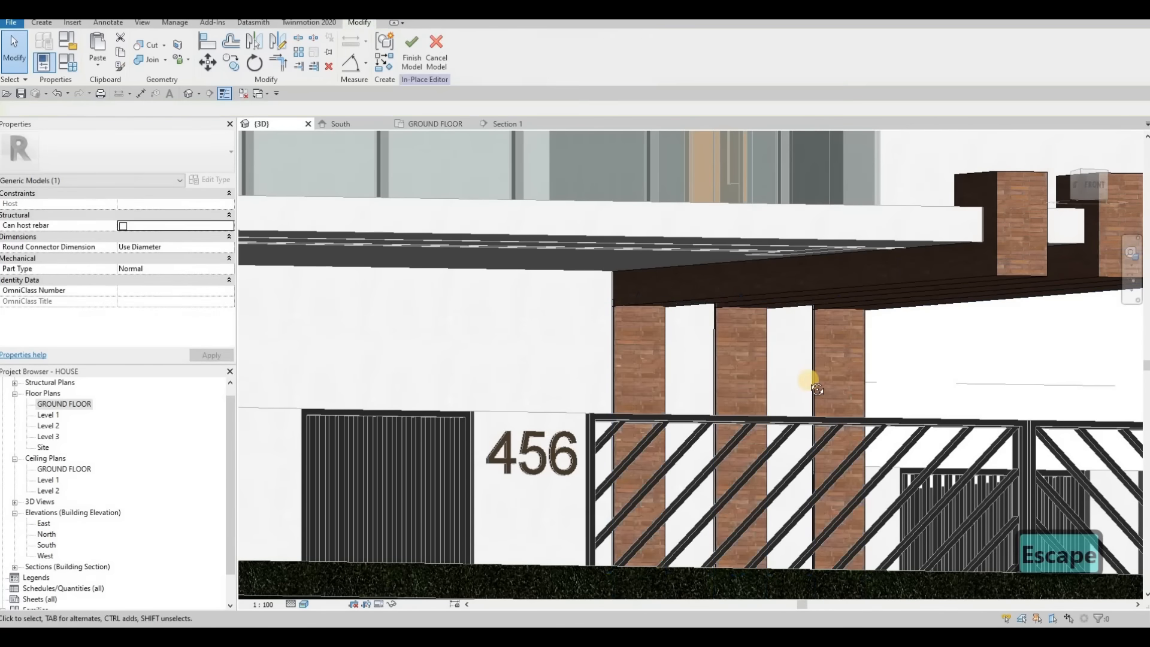
pyautogui.keyDown('shift'); pyautogui.moveTo(809, 380); pyautogui.dragTo(436, 216, button='middle'); pyautogui.keyUp('shift')
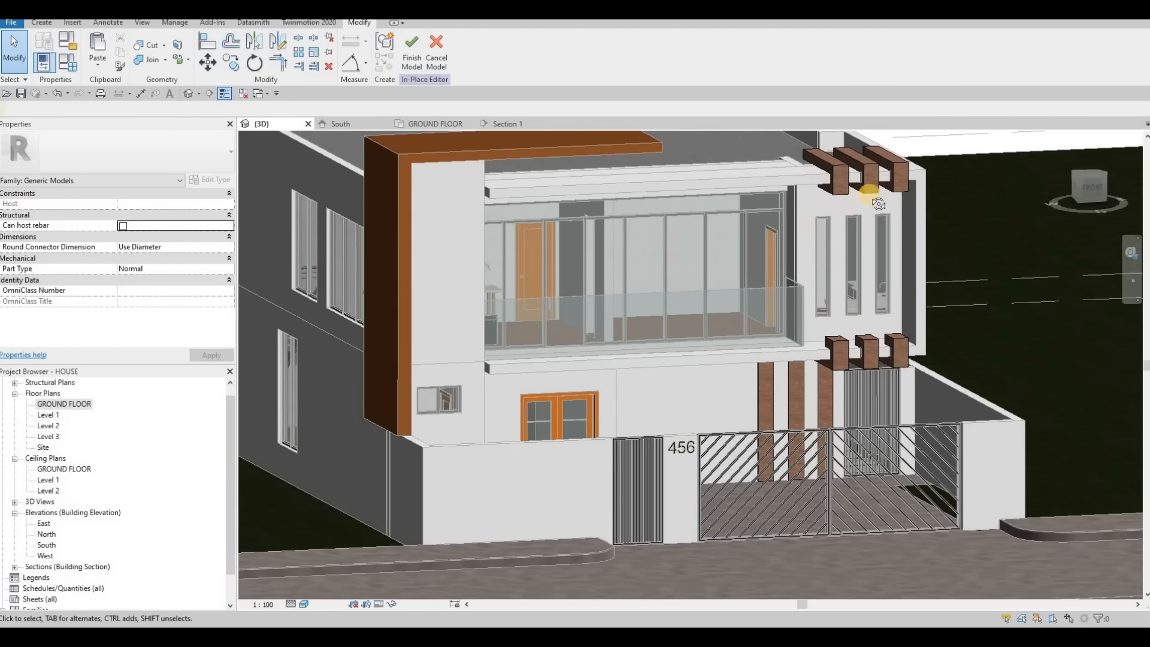
pyautogui.keyDown('shift'); pyautogui.moveTo(878, 204); pyautogui.dragTo(661, 278, button='middle'); pyautogui.keyUp('shift')
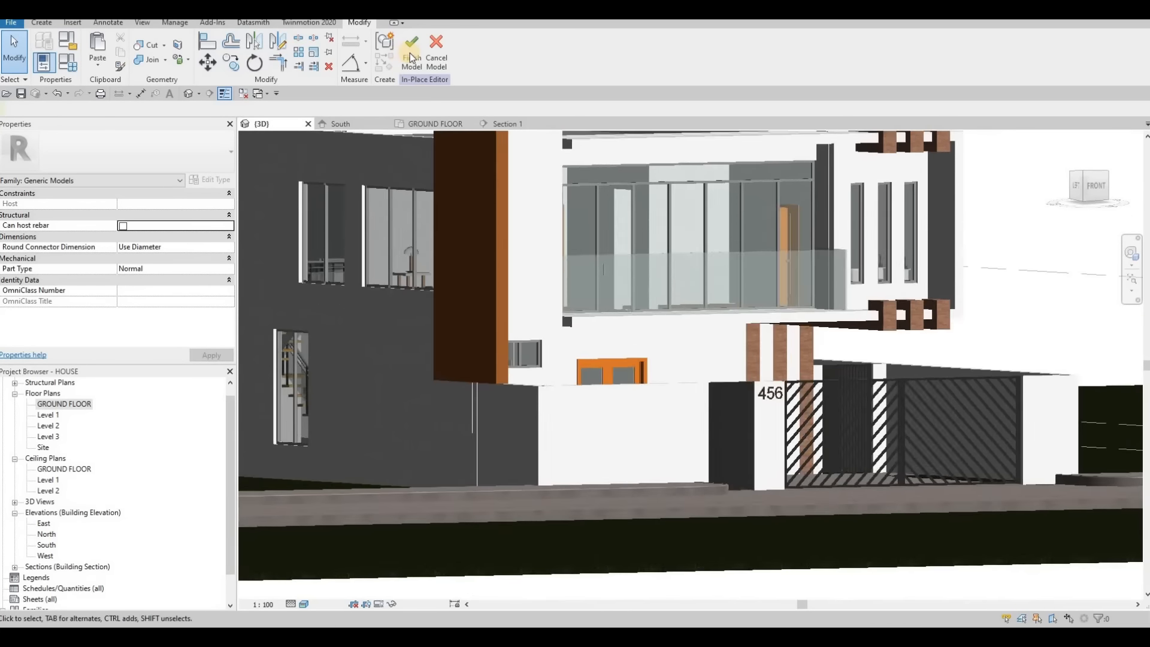
# - Try to finish the in-place model from the 3D view and the ground floor plan, deleting the bars' model type
pyautogui.click(357, 154)
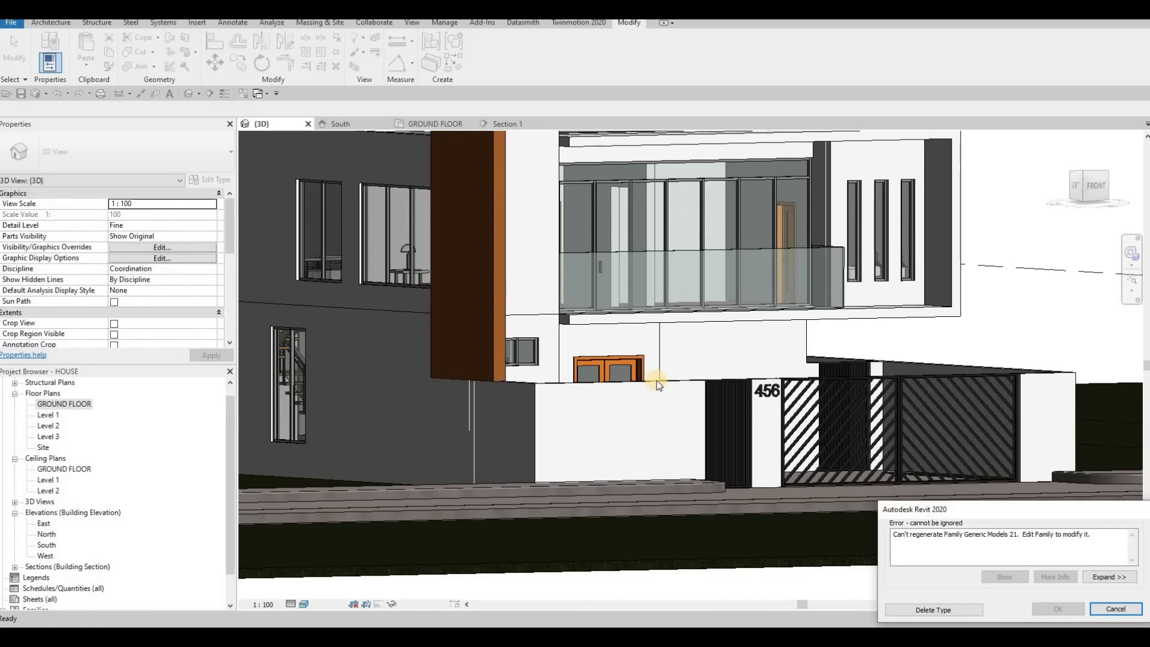
pyautogui.press('Escape')
pyautogui.doubleClick(509, 254)
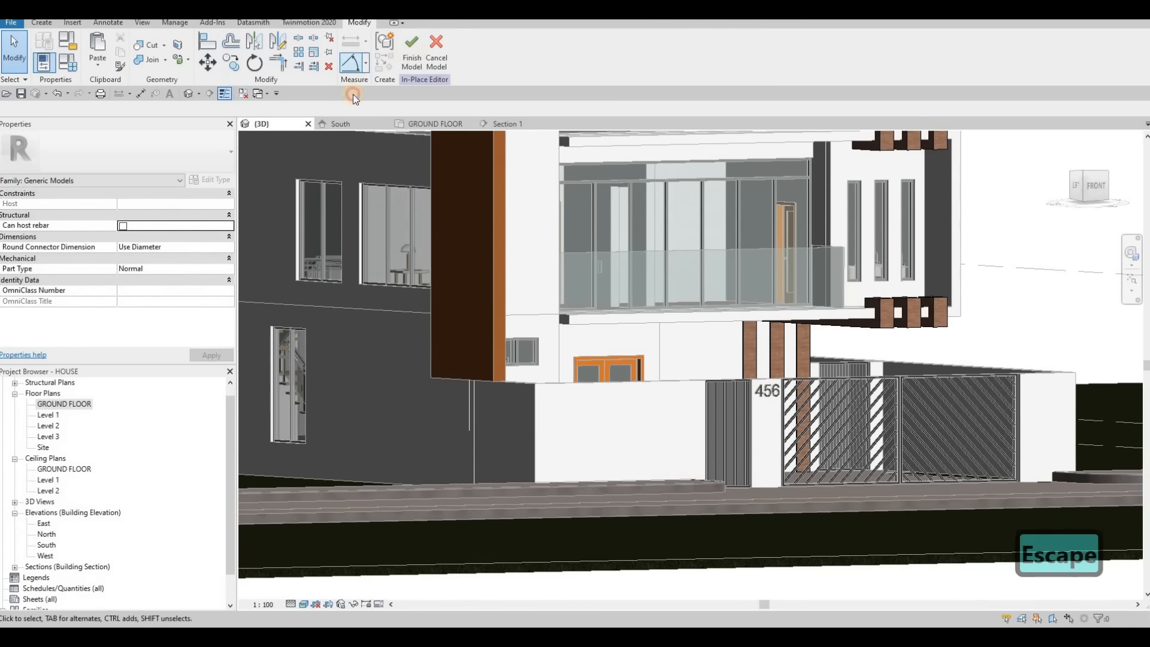
pyautogui.doubleClick(75, 404)
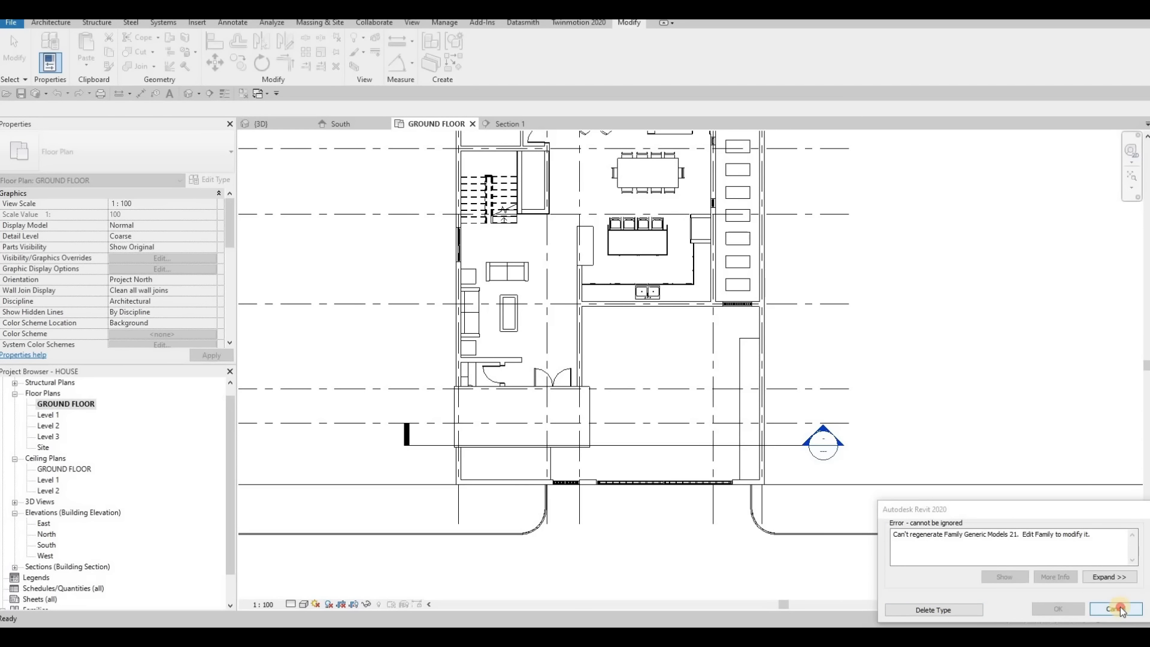
pyautogui.click(414, 55)
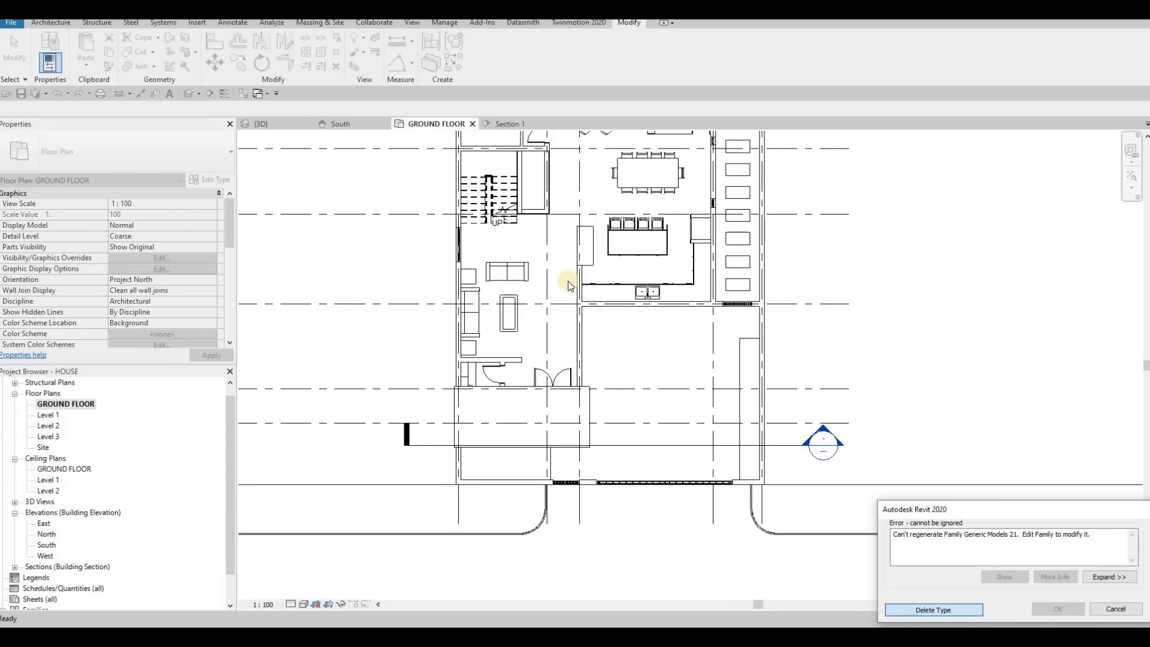
pyautogui.press('Return')
# - Open the Section 1 view and undo the deletion of the bars' model type
pyautogui.click(502, 124)
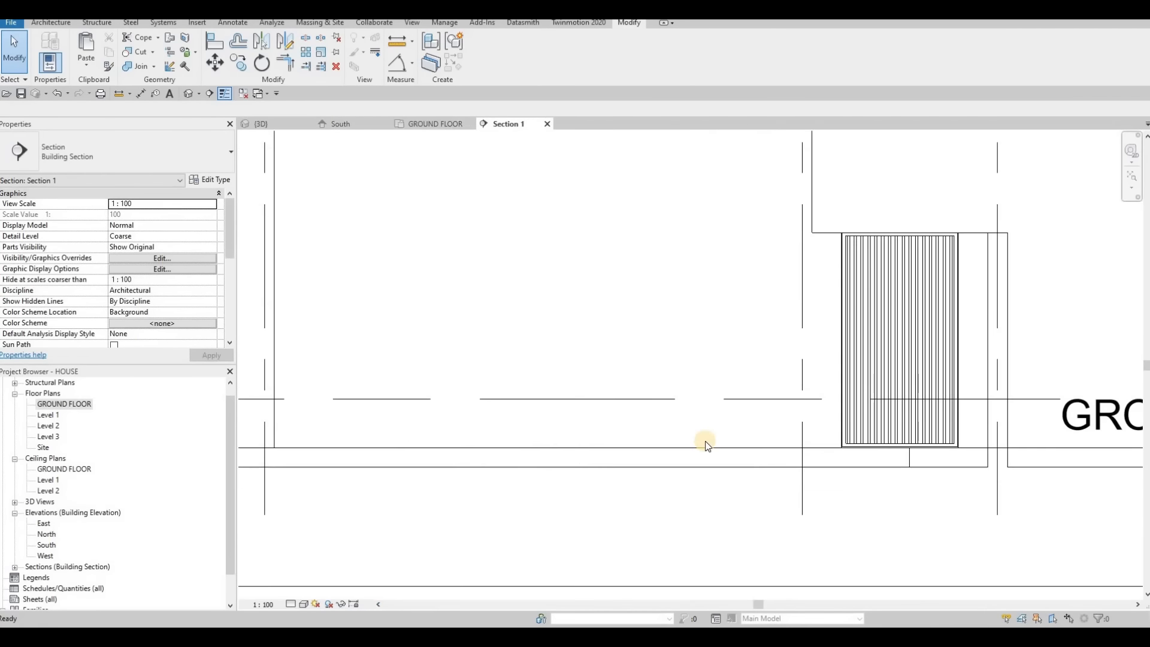
pyautogui.scroll(-5, 695, 381)
pyautogui.press('Escape')
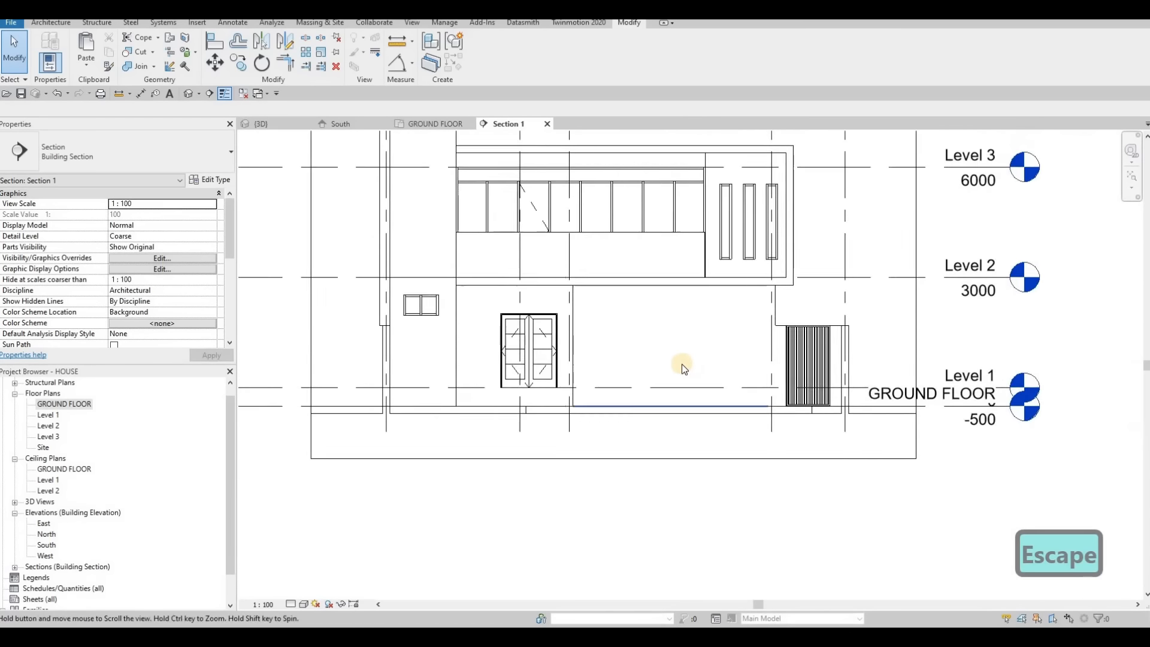
pyautogui.hotkey('ctrl', 'z')
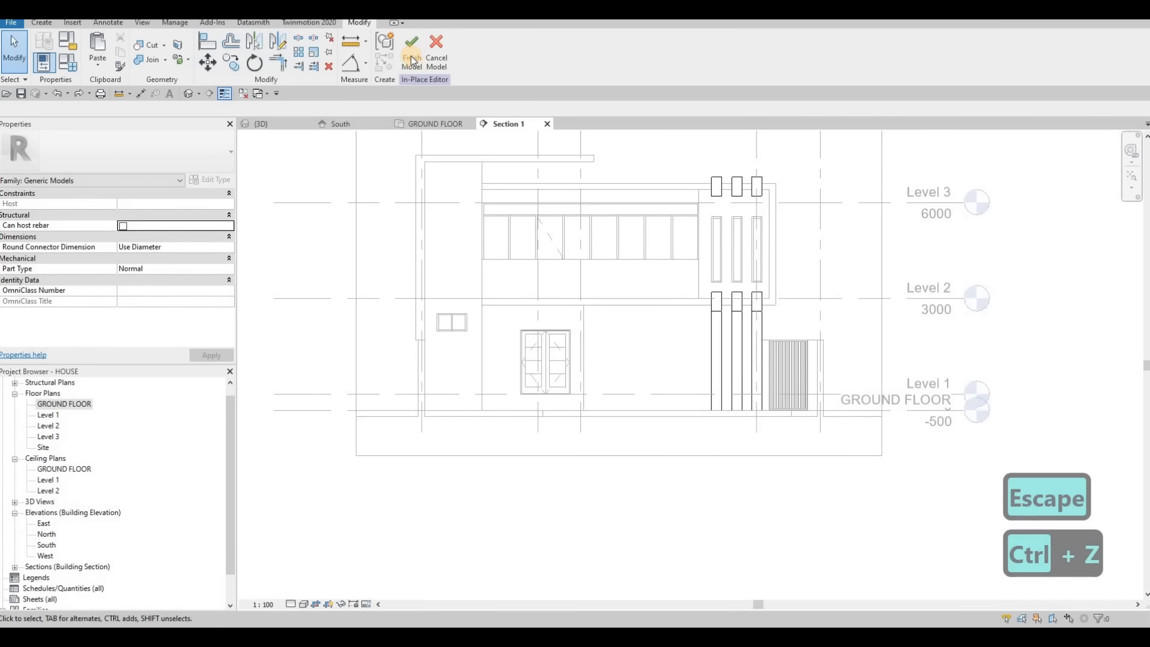
# - Try to finish the in-place model from the section view, undoing the latest changes between attempts
pyautogui.click(409, 62)
pyautogui.press('Escape')
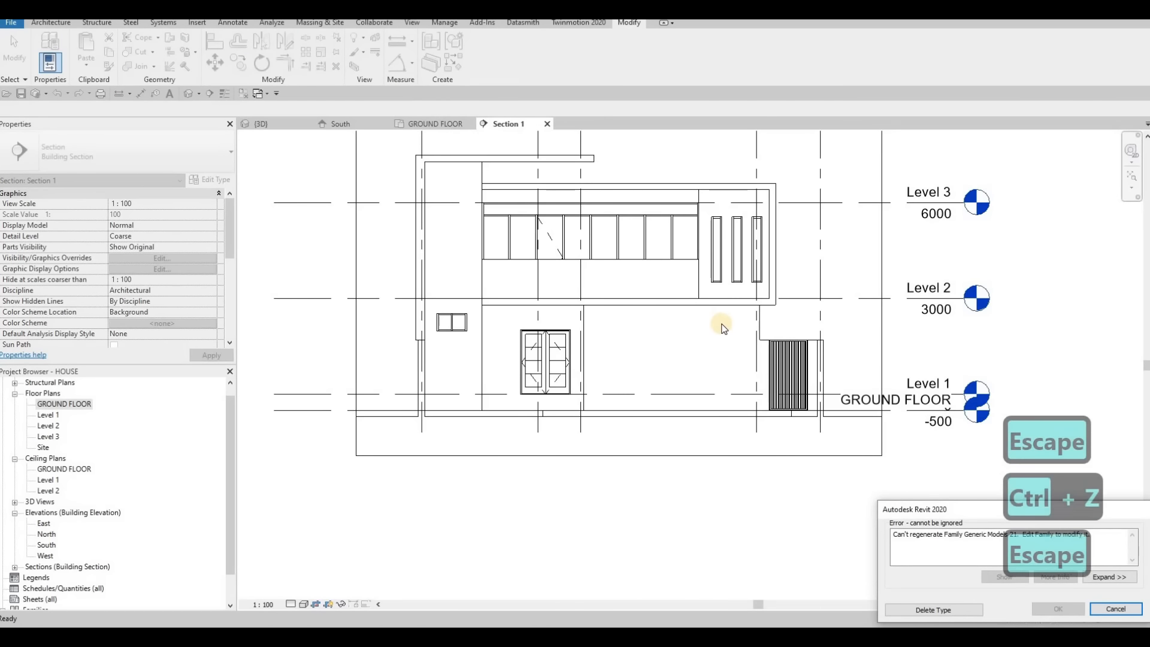
pyautogui.click(722, 315)
pyautogui.scroll(3, 707, 324)
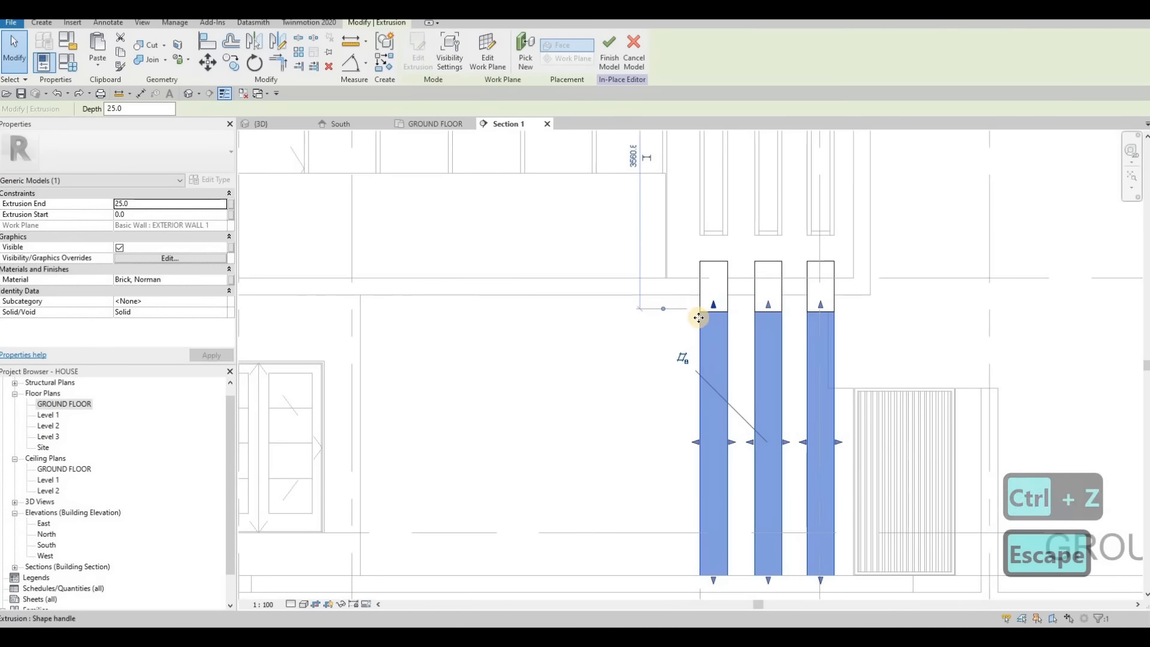
pyautogui.press('Escape')
pyautogui.hotkey('ctrl', 'z')
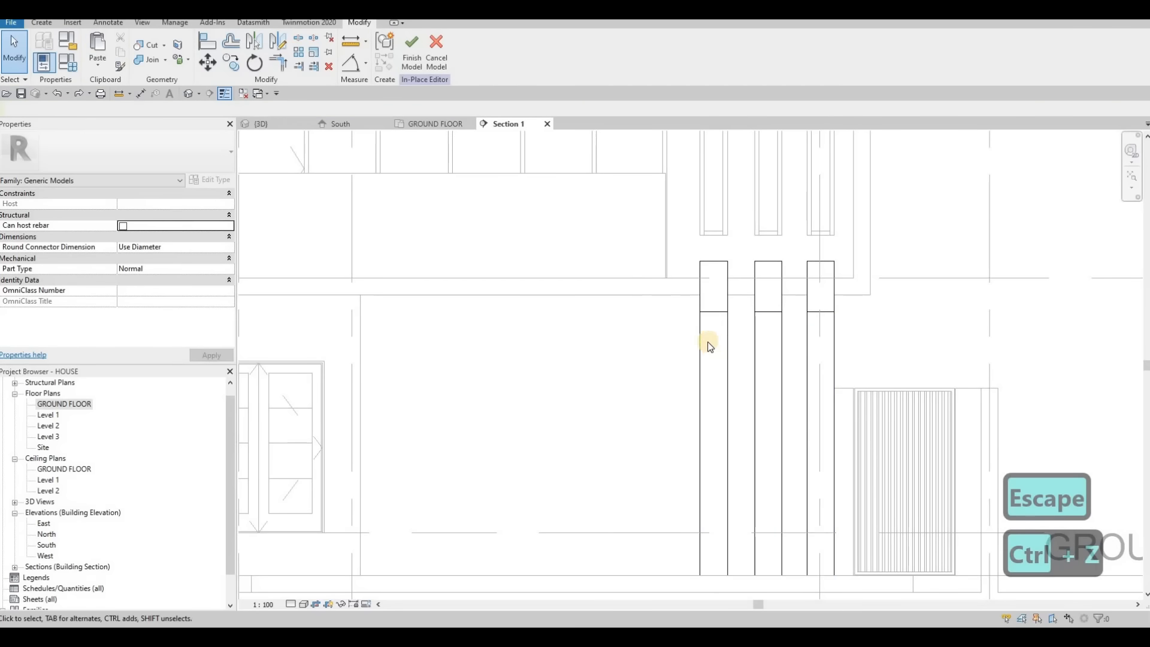
pyautogui.hotkey('ctrl', 'z')
pyautogui.hotkey('ctrl', 'z')
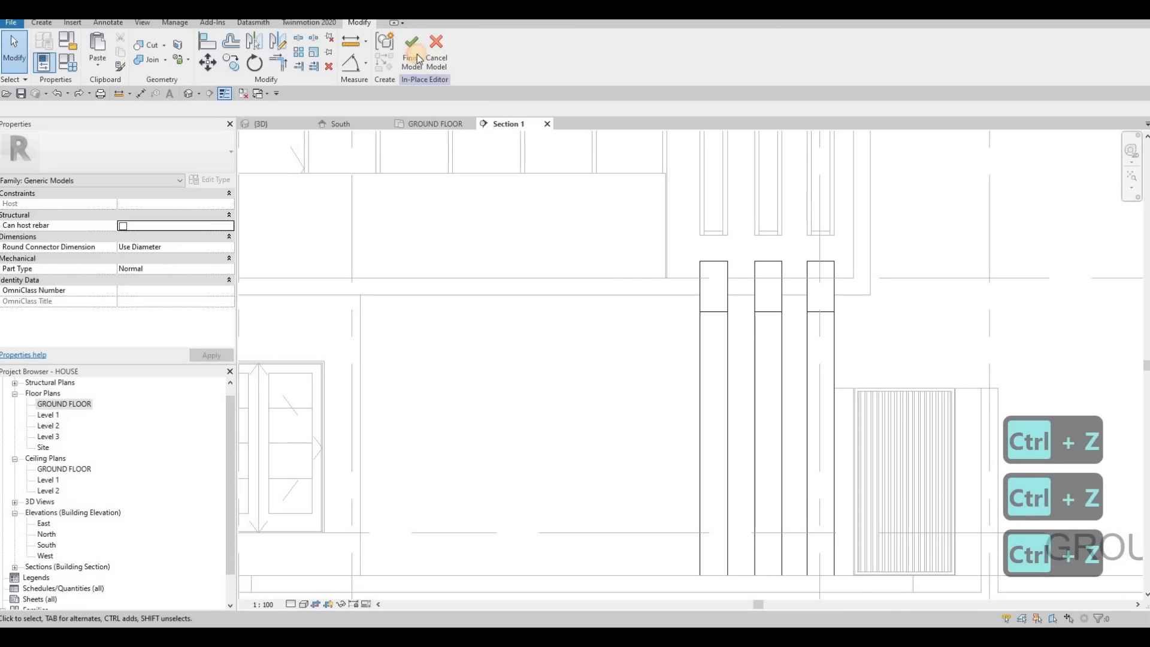
pyautogui.press('Escape')
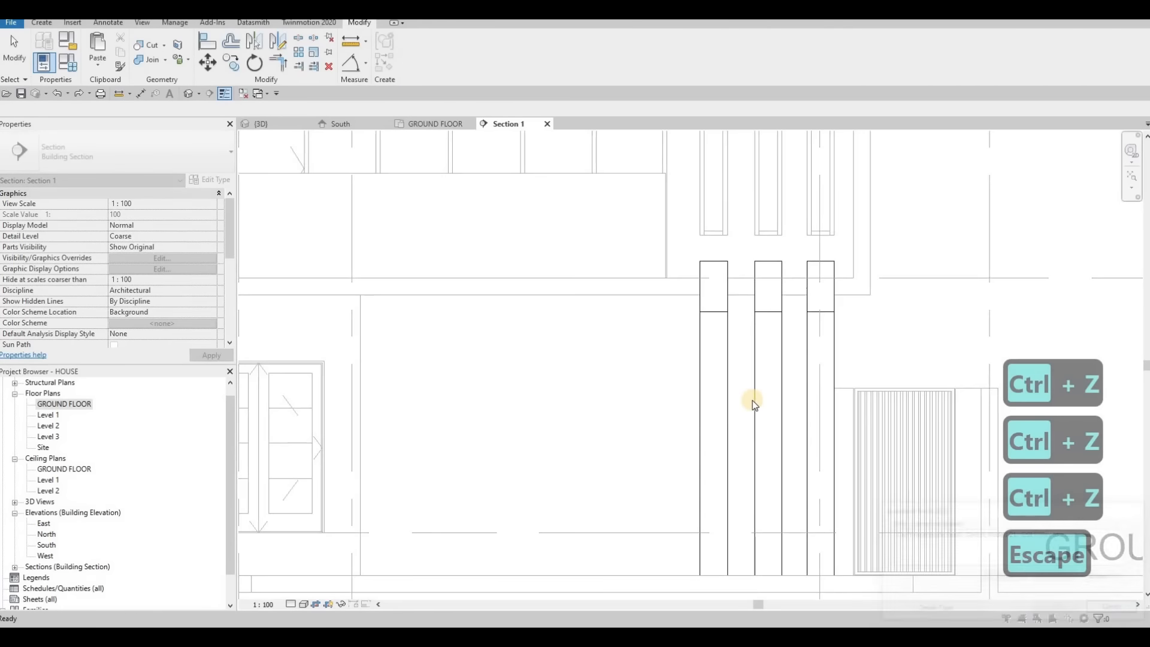
# - Undo the three sketched strip rectangles and discard the extrusion from the existing bars' in-place model
pyautogui.hotkey('ctrl', 'z')
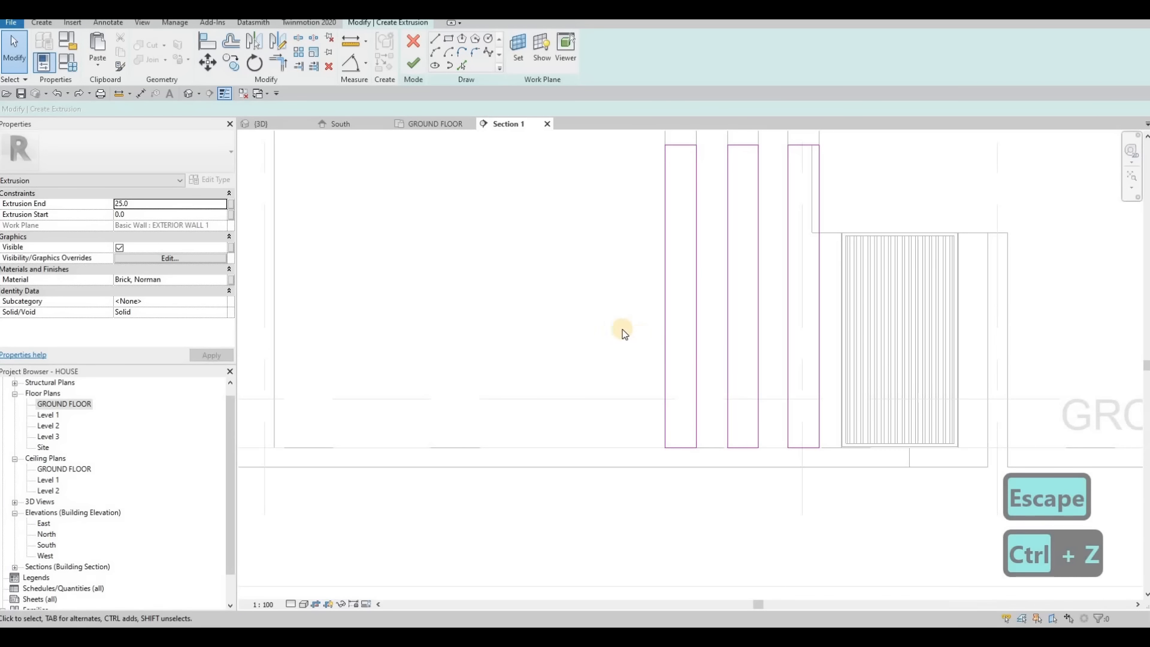
pyautogui.hotkey('ctrl', 'z')
pyautogui.hotkey('ctrl', 'z')
pyautogui.hotkey('ctrl', 'z')
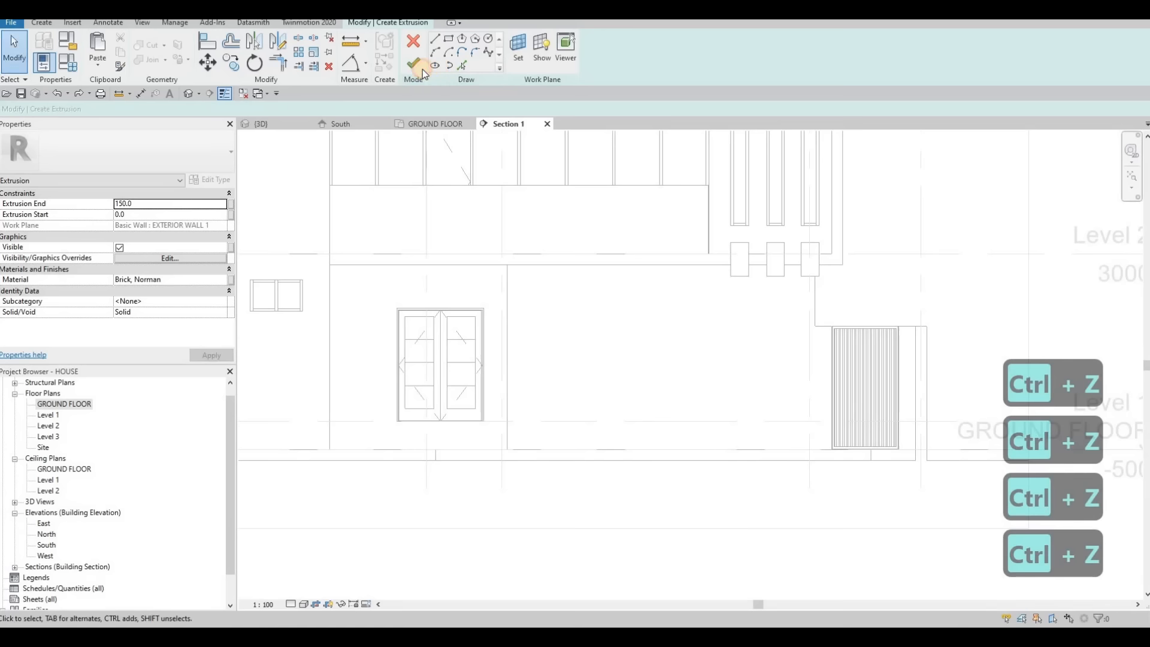
pyautogui.press('Escape')
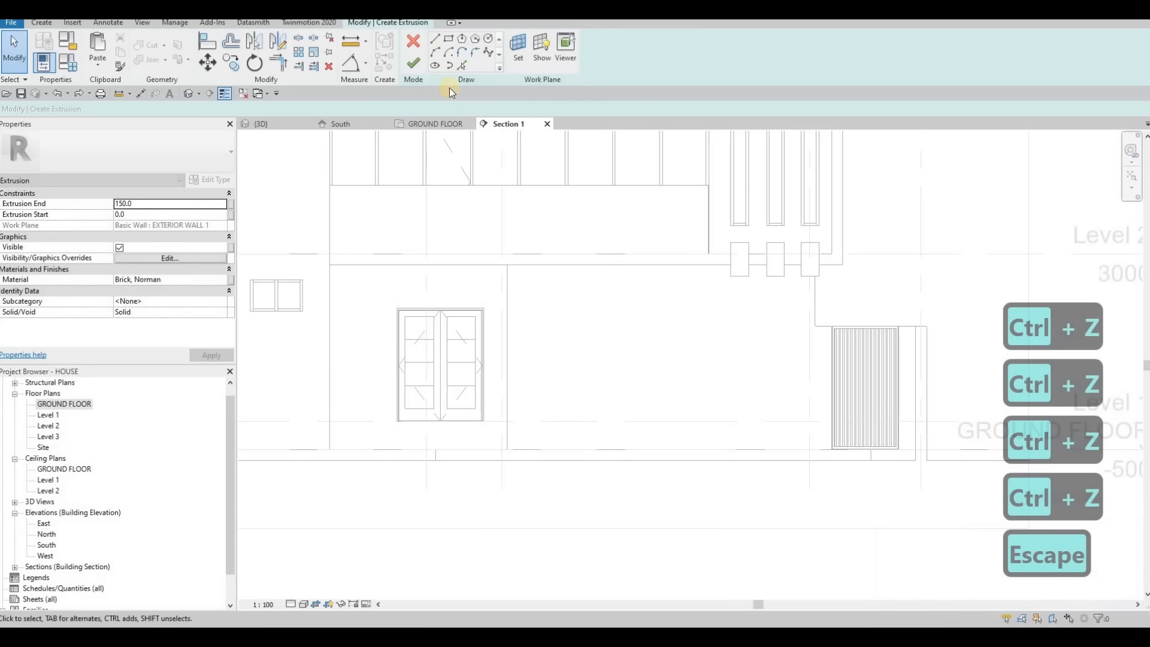
pyautogui.click(420, 41)
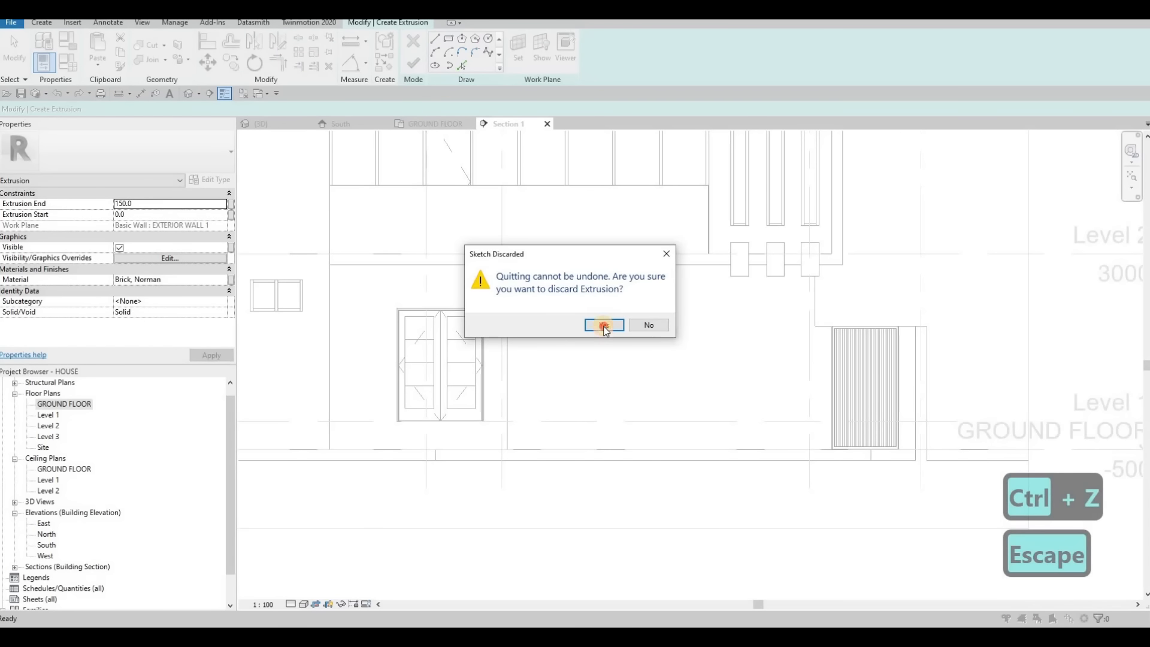
pyautogui.click(604, 326)
pyautogui.press('Escape')
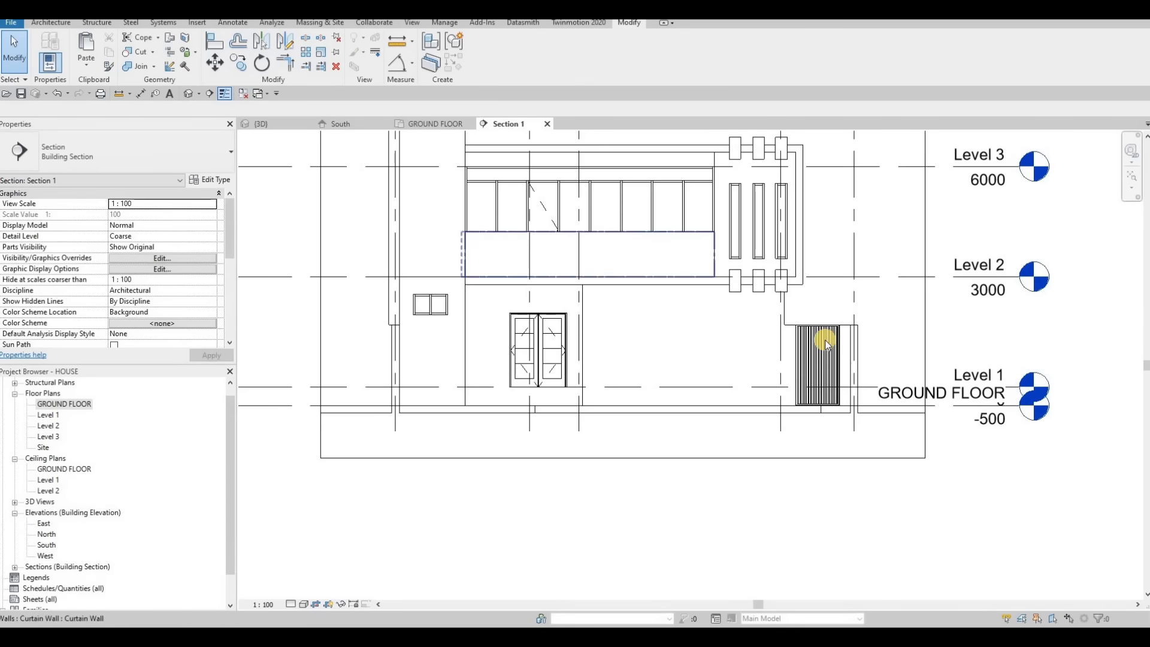
pyautogui.press('Escape')
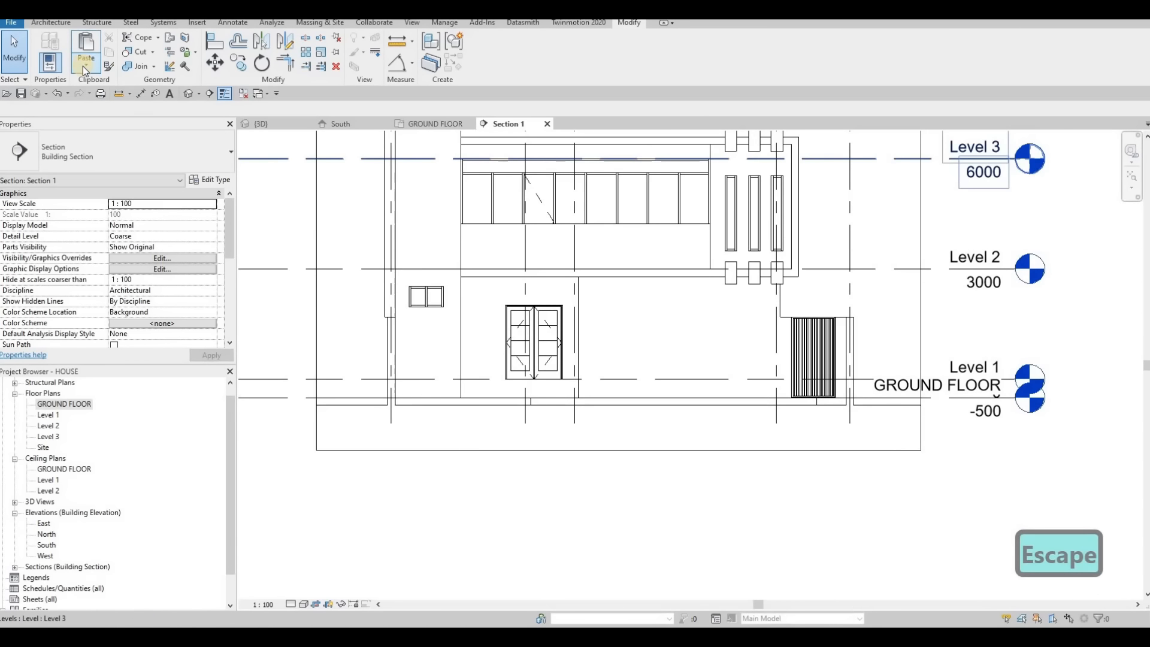
# - Start a new in-place Generic Models component and an extrusion using the face of EXTERIOR WALL 2 as work plane
pyautogui.click(49, 24)
pyautogui.click(139, 60)
pyautogui.click(161, 113)
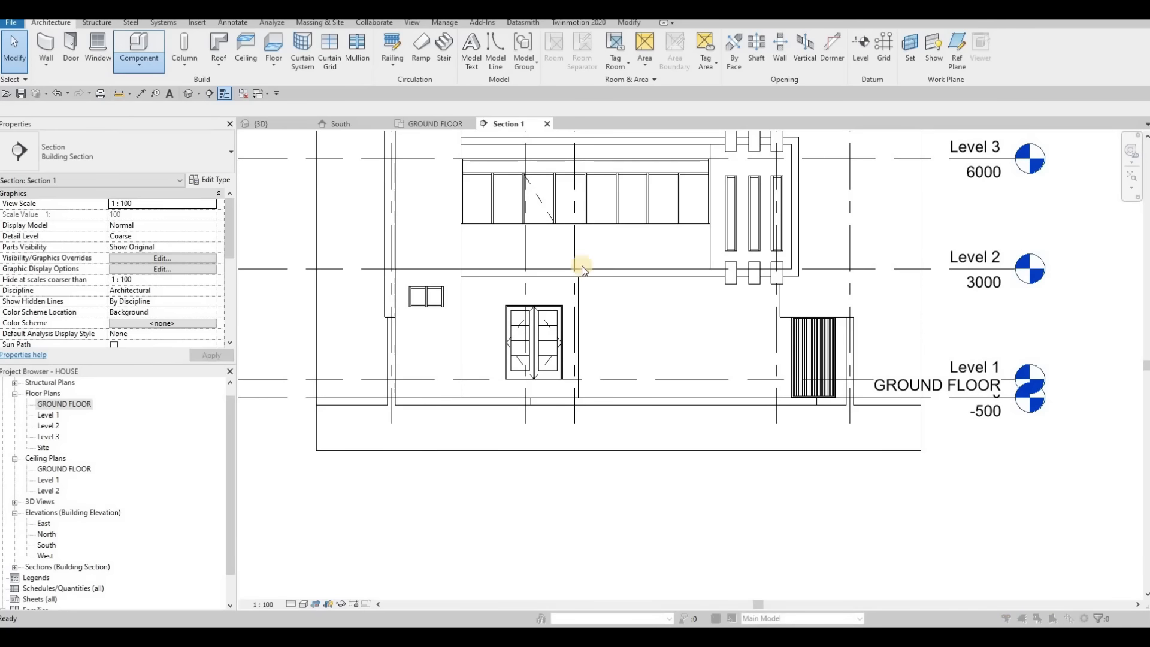
pyautogui.scroll(-1, 673, 261)
pyautogui.scroll(-1, 673, 279)
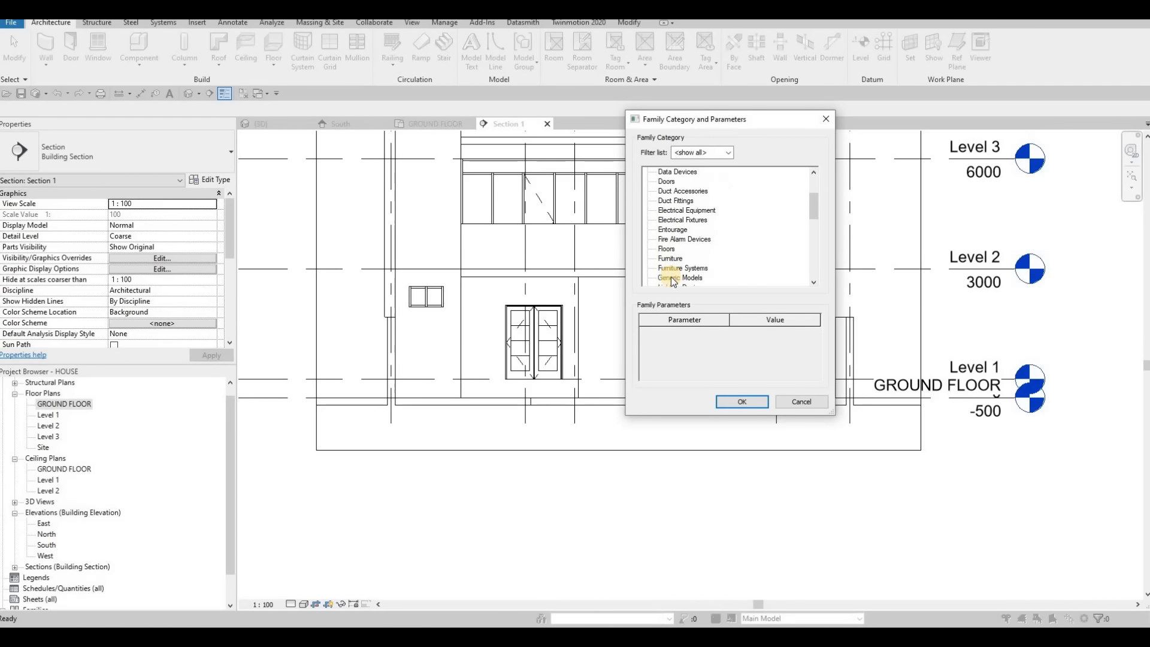
pyautogui.click(741, 398)
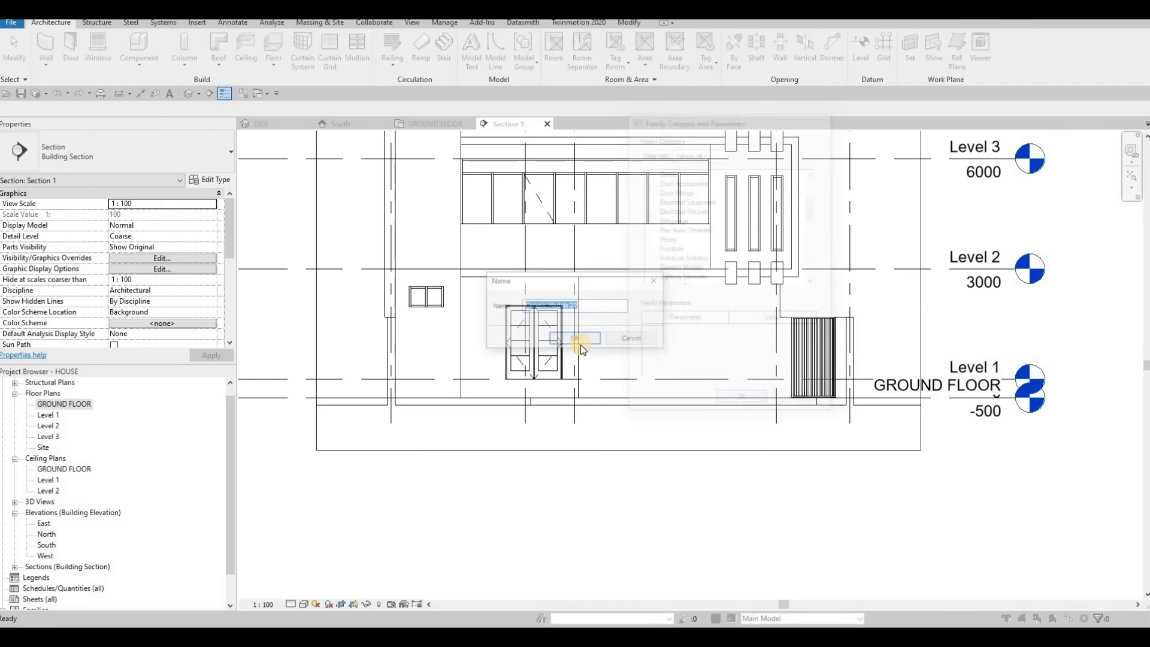
pyautogui.click(573, 340)
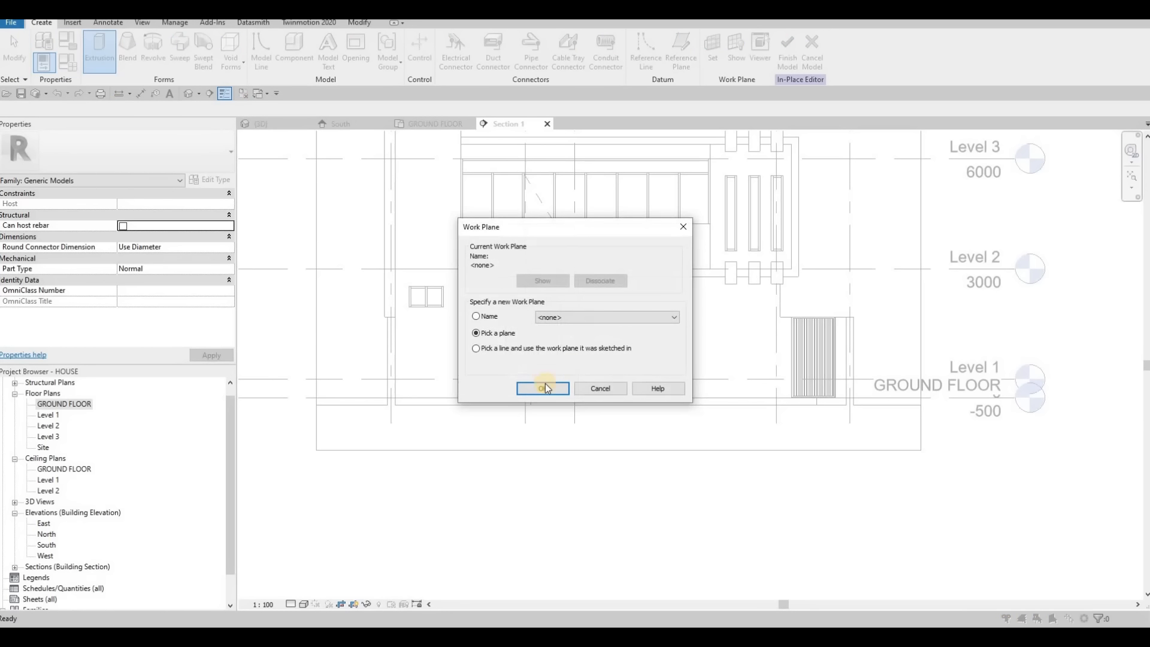
pyautogui.press('Return')
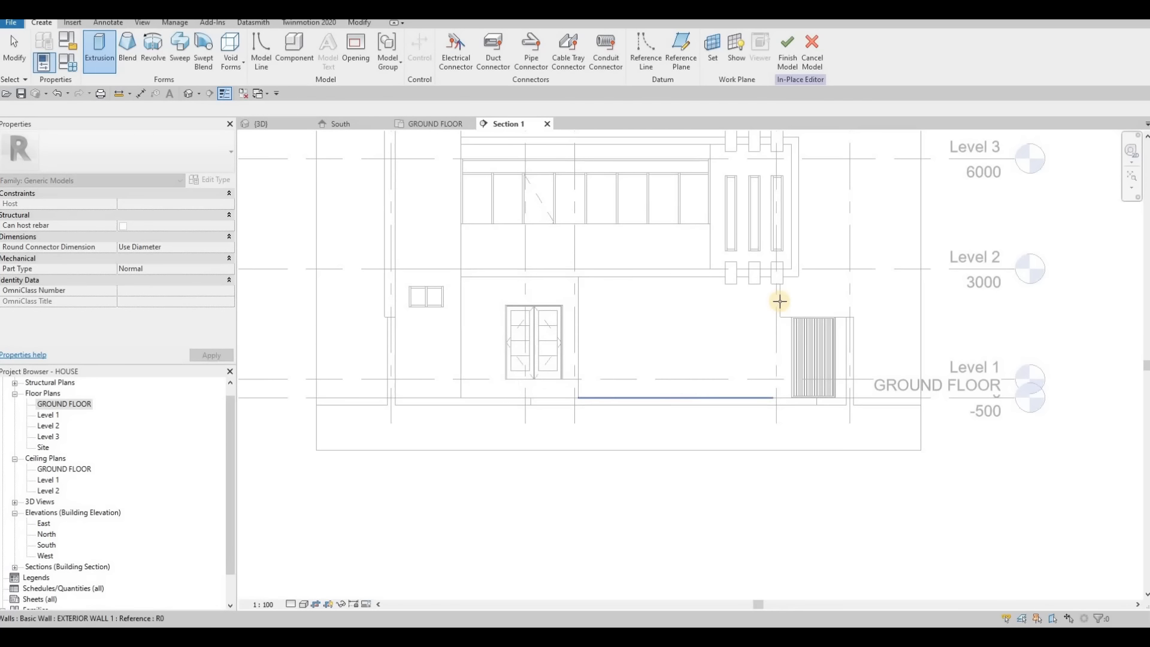
pyautogui.click(616, 221)
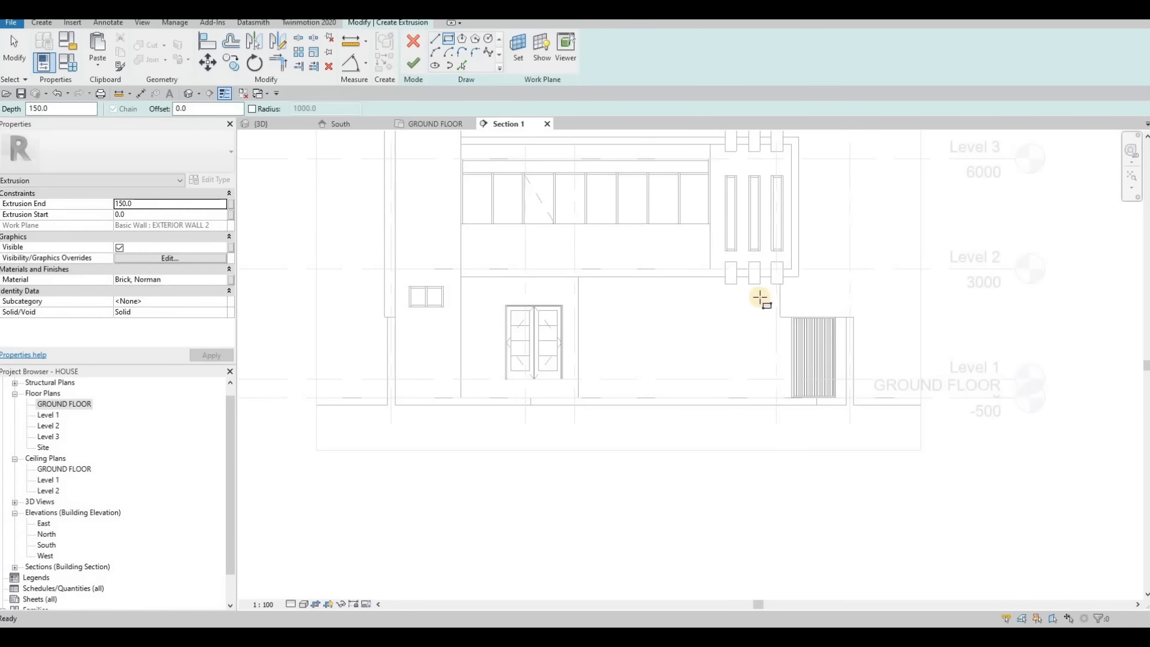
# - Sketch three vertical rectangles, about 320 mm wide and 3100 mm tall, from beneath the facade bars down to the ground floor
pyautogui.scroll(3, 710, 276)
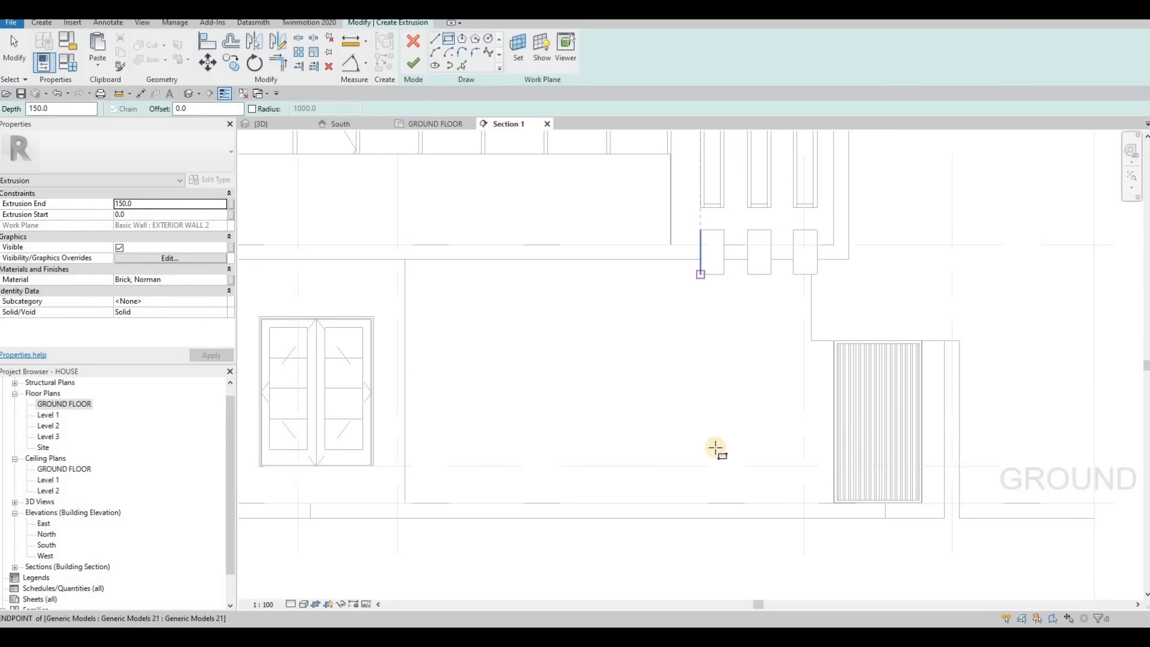
pyautogui.click(700, 274)
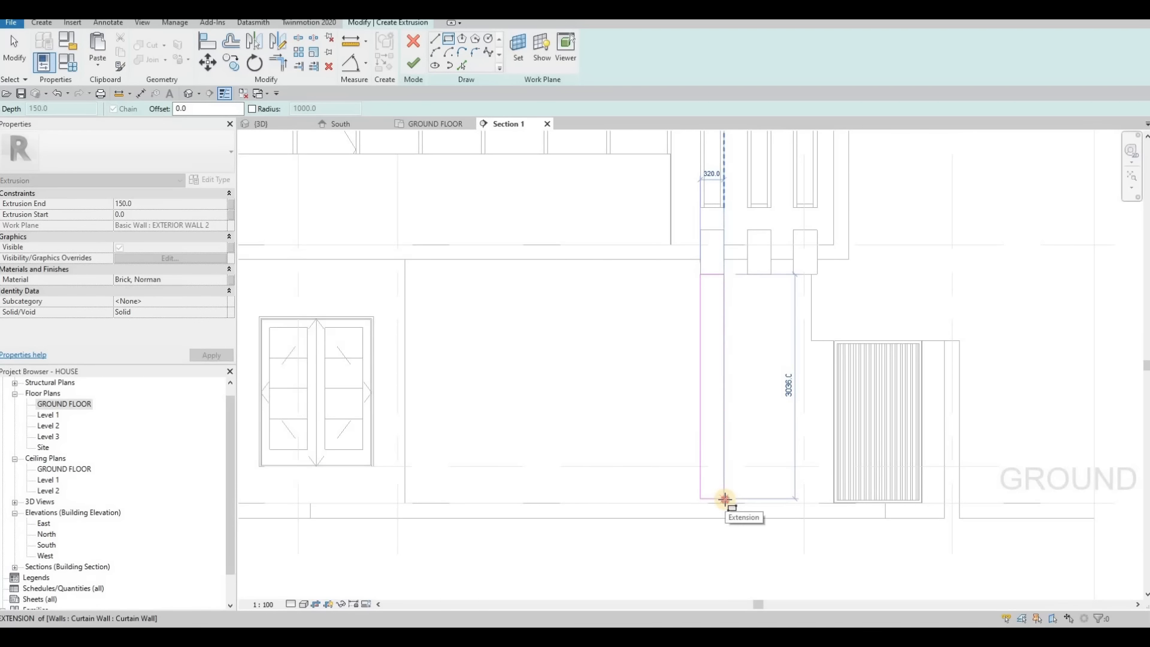
pyautogui.click(725, 499)
pyautogui.press('Escape')
pyautogui.click(747, 273)
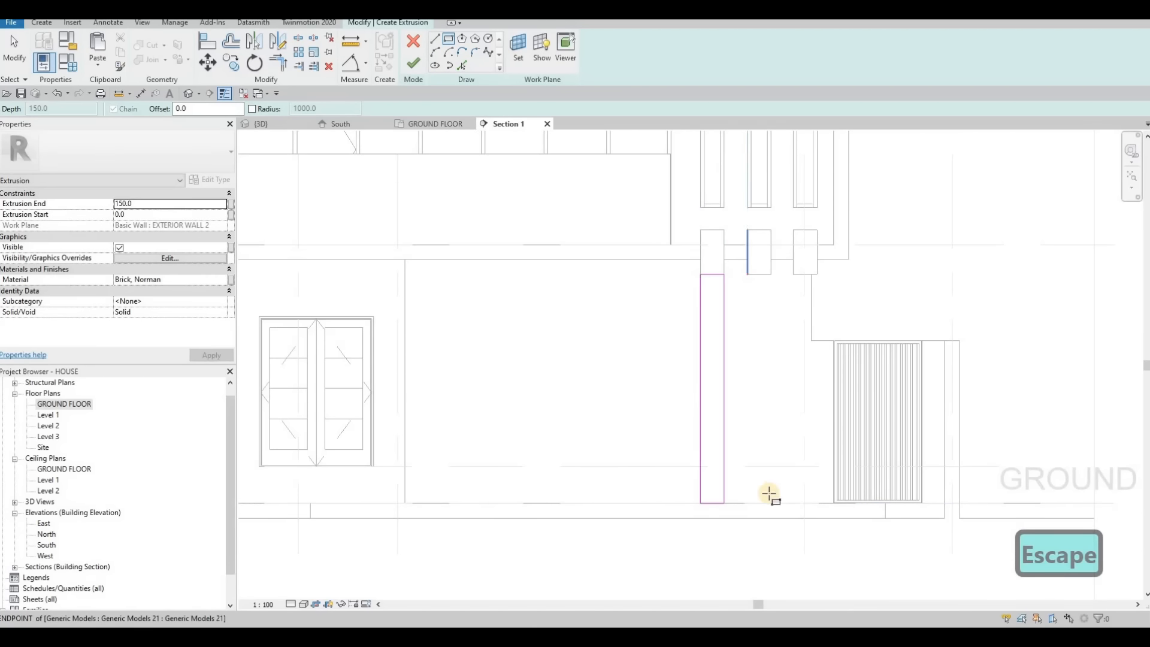
pyautogui.click(771, 503)
pyautogui.press('Escape')
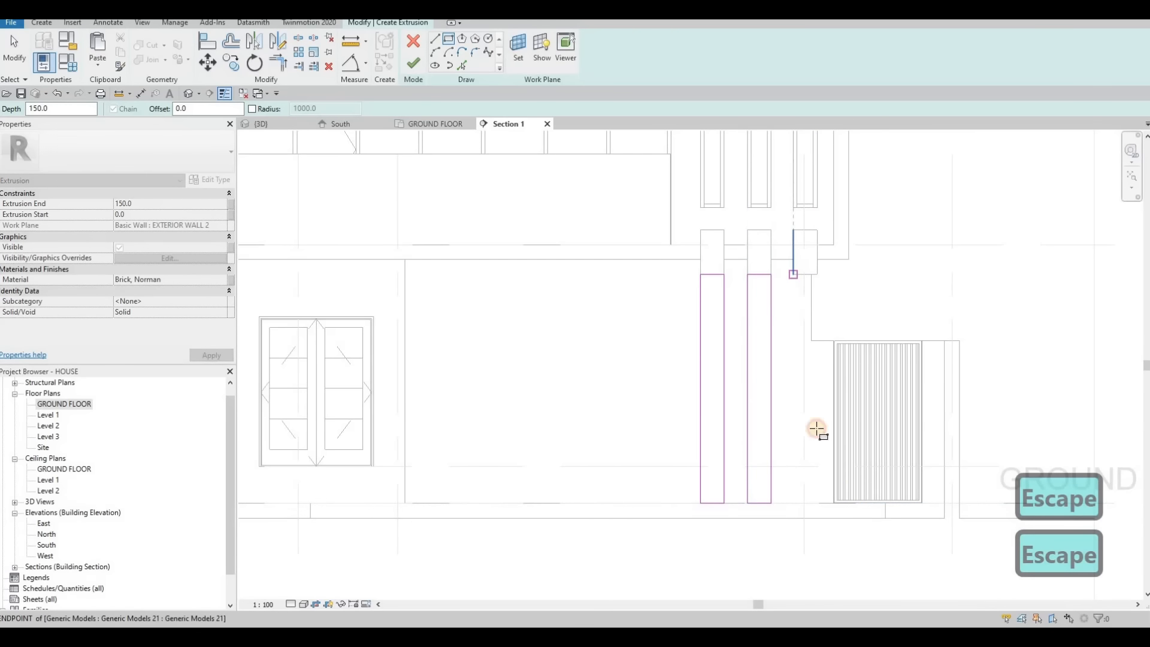
pyautogui.click(793, 274)
pyautogui.click(822, 503)
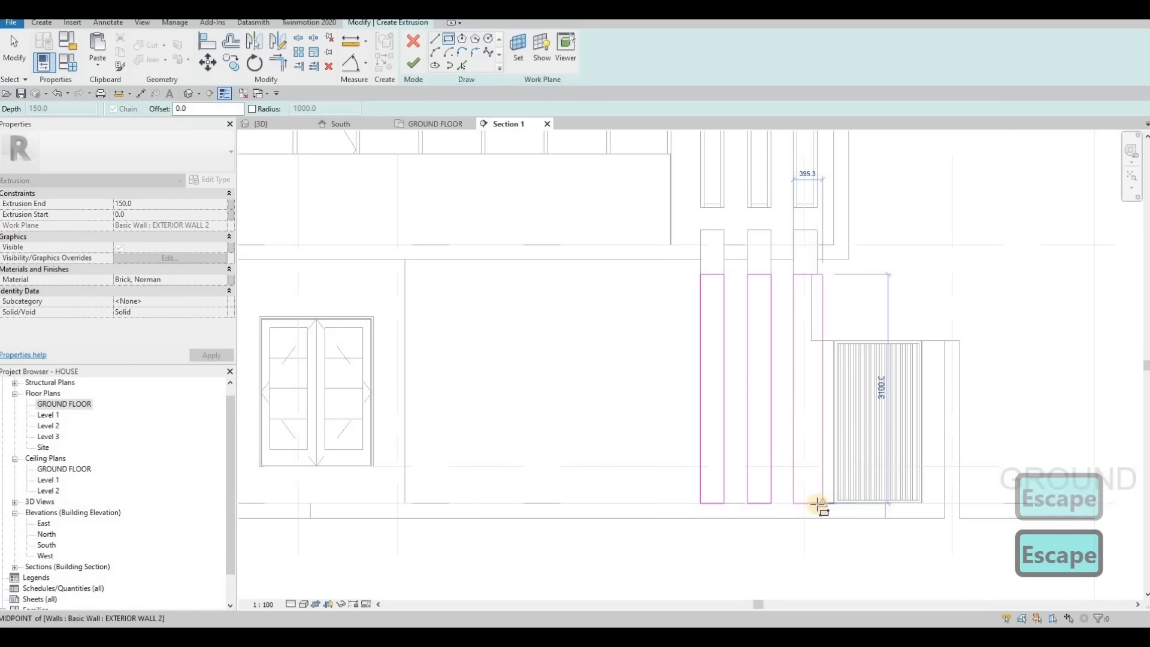
pyautogui.press('Escape')
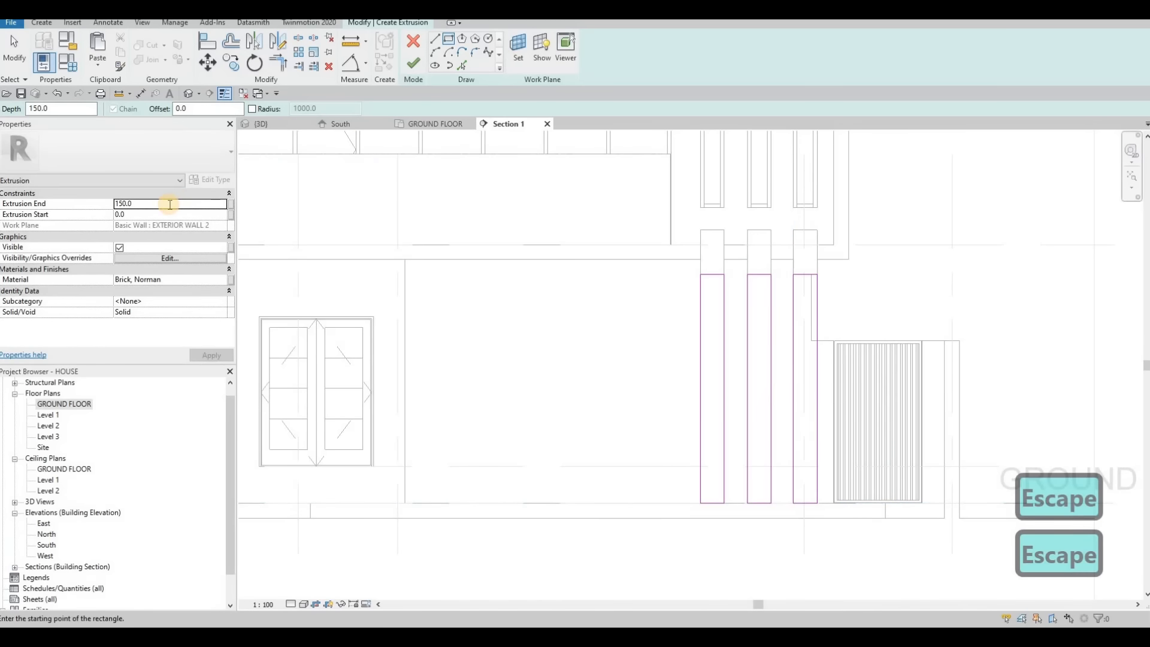
# - Set the strips' extrusion end to 25 and finish both the extrusion and the in-place model
pyautogui.click(170, 204)
pyautogui.write('25')
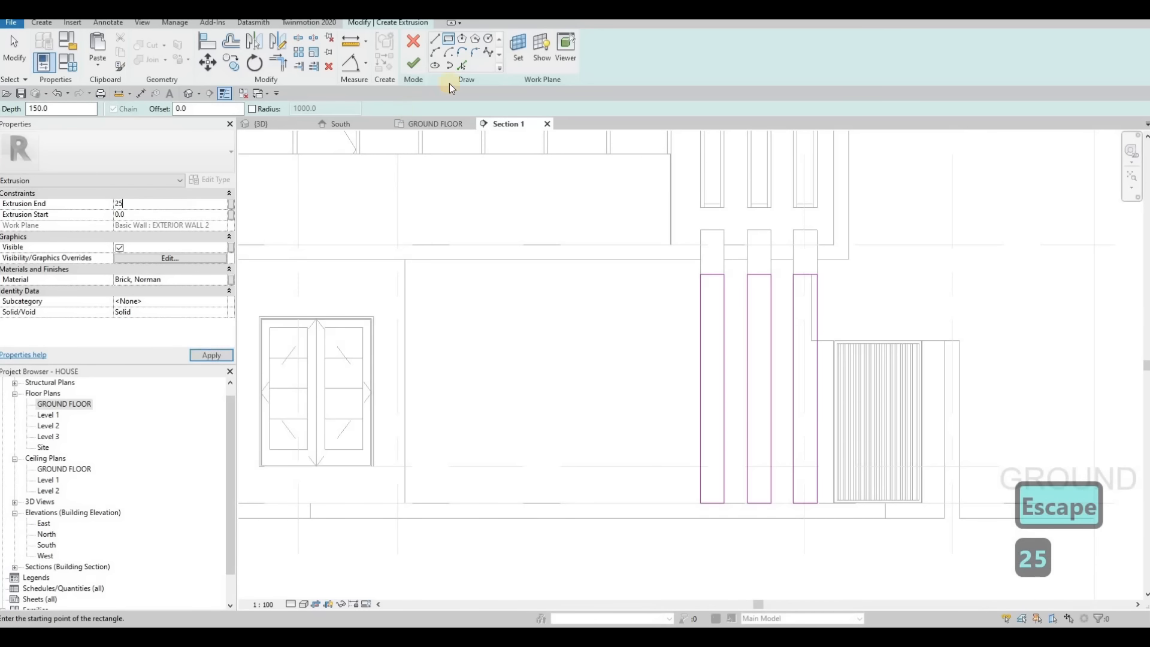
pyautogui.click(419, 65)
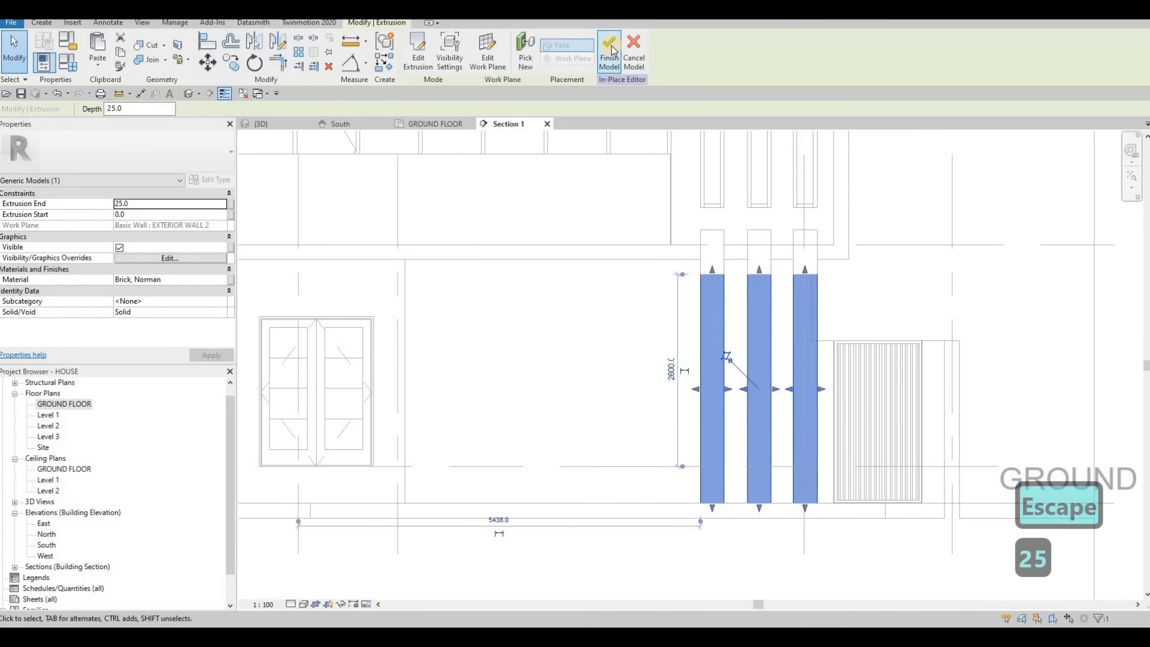
pyautogui.click(611, 54)
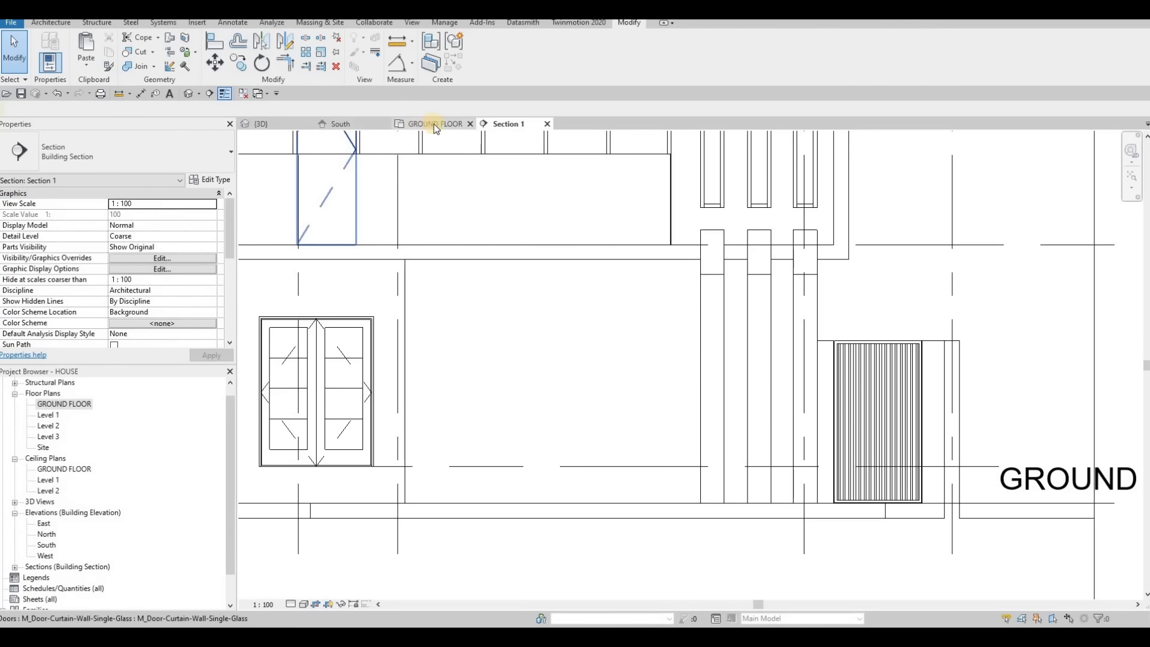
# - Thicken the three brick strips freehand in the 3D view by extending their front faces outward from the wall
pyautogui.click(254, 122)
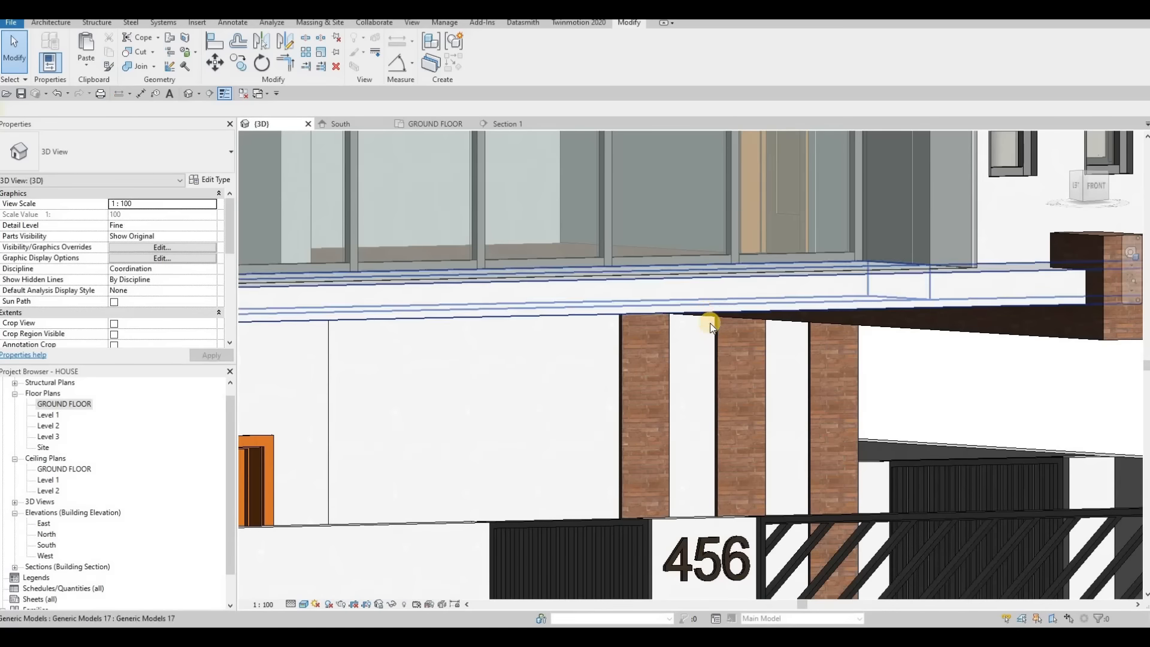
pyautogui.keyDown('shift'); pyautogui.moveTo(710, 324); pyautogui.dragTo(718, 362, button='middle'); pyautogui.keyUp('shift')
pyautogui.click(717, 363)
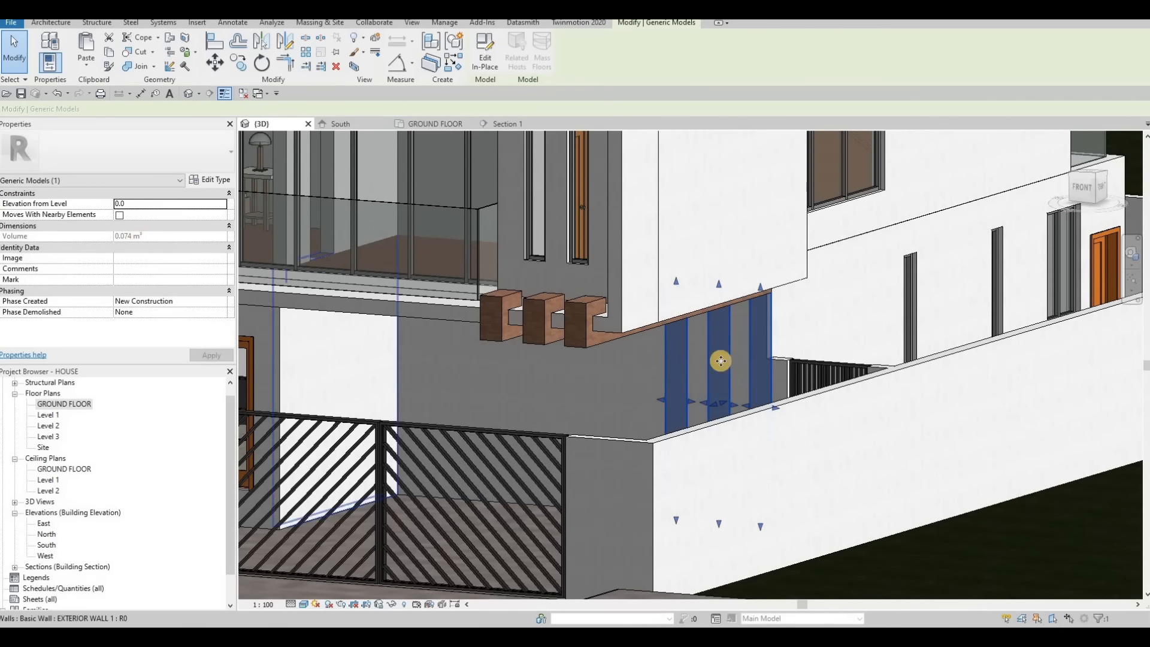
pyautogui.keyDown('shift'); pyautogui.moveTo(703, 404); pyautogui.dragTo(720, 402, button='middle'); pyautogui.keyUp('shift')
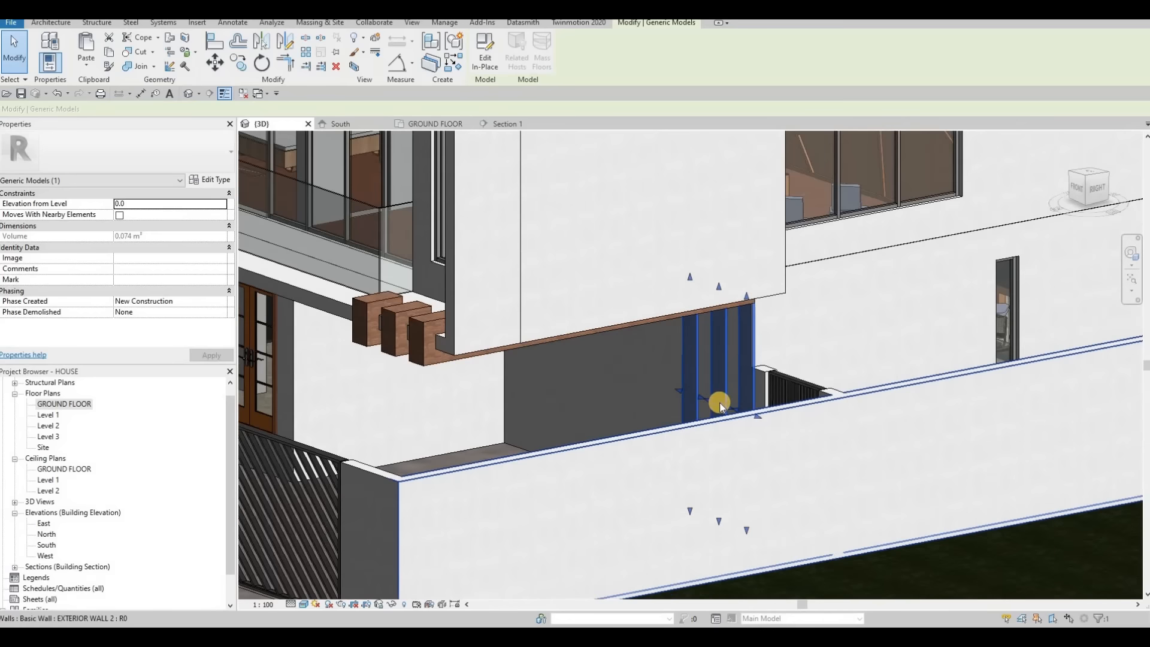
pyautogui.scroll(2, 720, 403)
pyautogui.moveTo(717, 404); pyautogui.dragTo(570, 375)
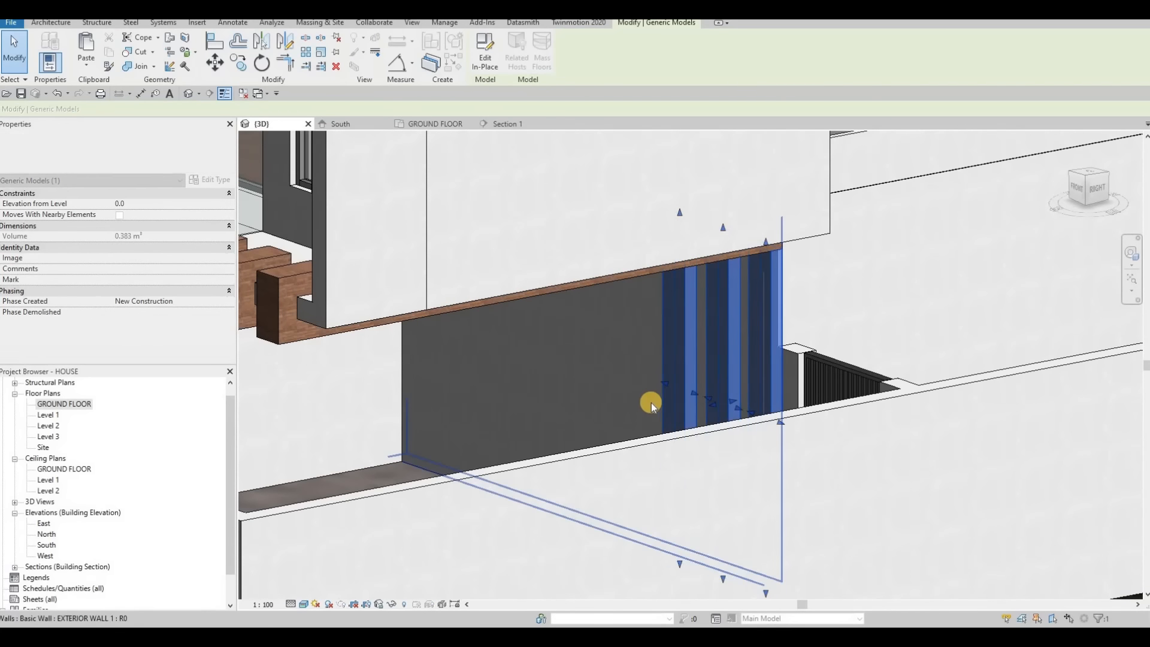
pyautogui.keyDown('shift'); pyautogui.moveTo(809, 352); pyautogui.dragTo(839, 299, button='middle'); pyautogui.keyUp('shift')
pyautogui.press('Escape')
pyautogui.press('Escape')
# - Examine the brick strips and the whole house front from both sides in the 3D view
pyautogui.scroll(-1, 829, 335)
pyautogui.keyDown('shift'); pyautogui.moveTo(485, 288); pyautogui.dragTo(581, 300, button='middle'); pyautogui.keyUp('shift')
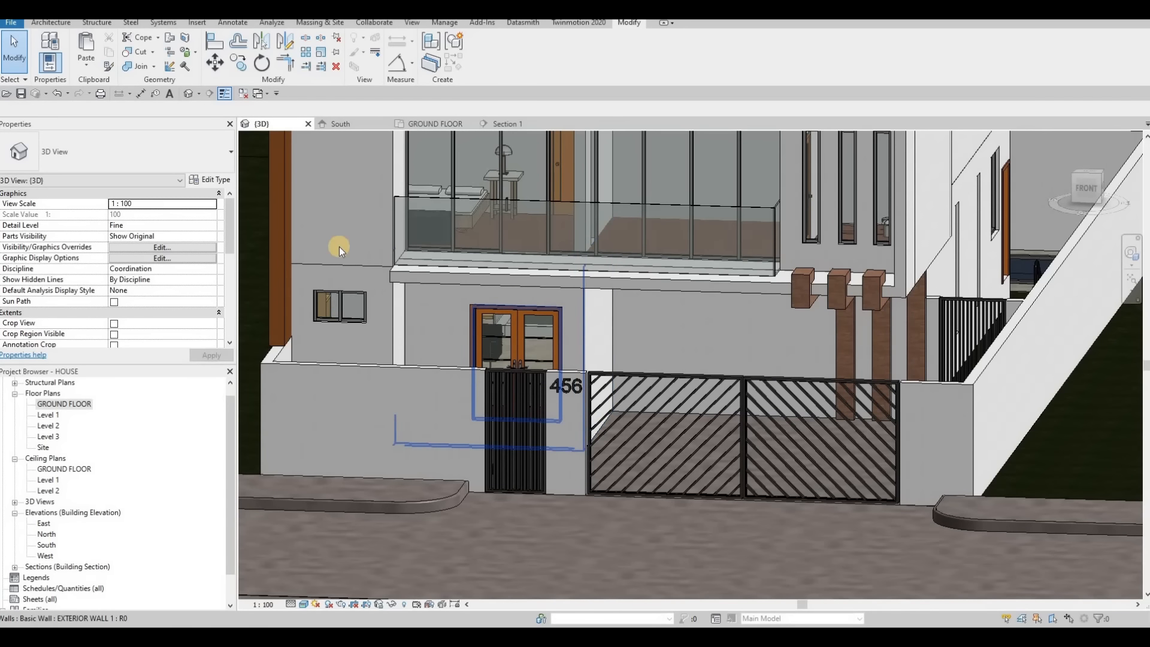
pyautogui.moveTo(443, 136); pyautogui.dragTo(473, 217, button='middle')
pyautogui.scroll(-2, 472, 217)
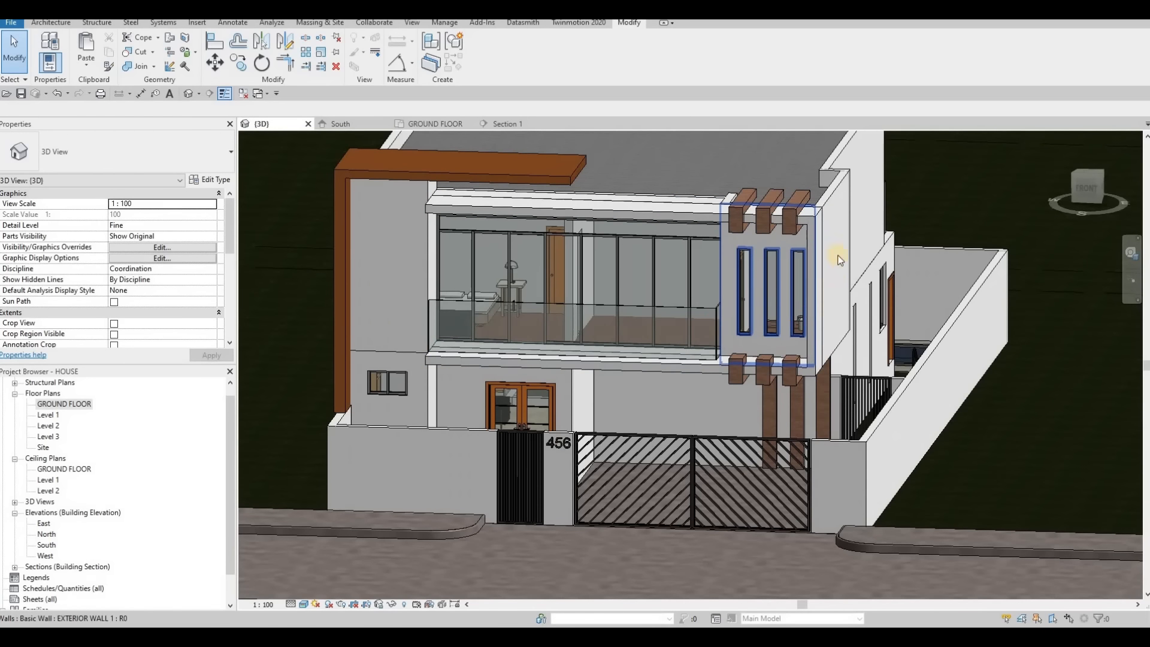
pyautogui.keyDown('shift'); pyautogui.moveTo(841, 259); pyautogui.dragTo(540, 393, button='middle'); pyautogui.keyUp('shift')
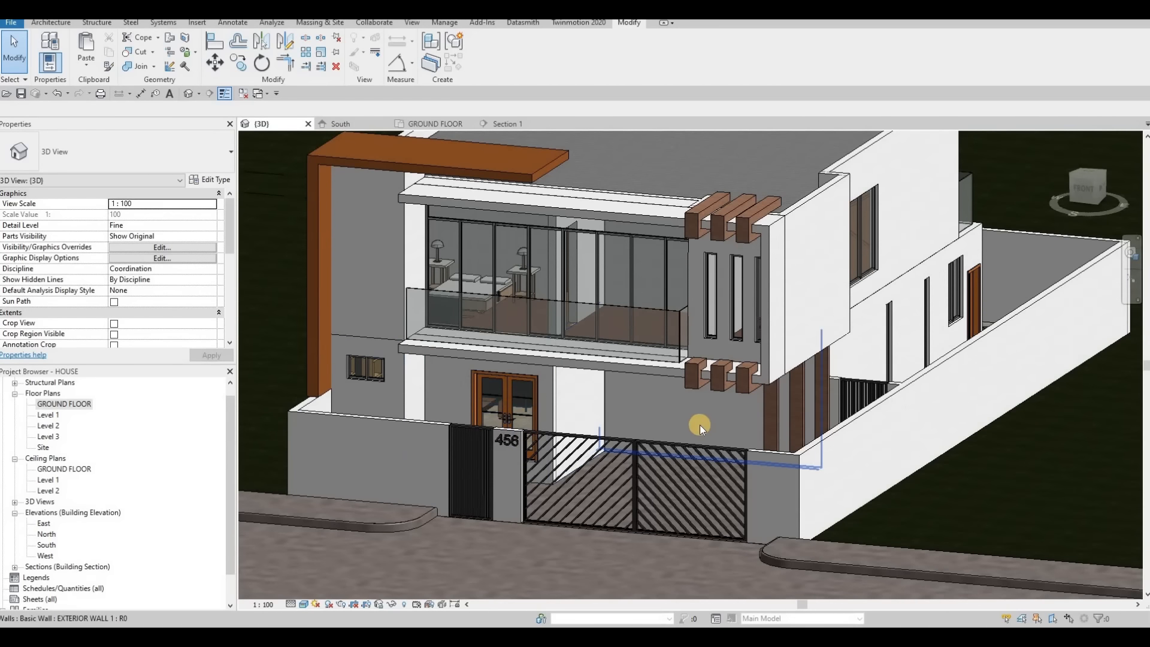
pyautogui.keyDown('shift'); pyautogui.moveTo(643, 418); pyautogui.dragTo(49, 370, button='middle'); pyautogui.keyUp('shift')
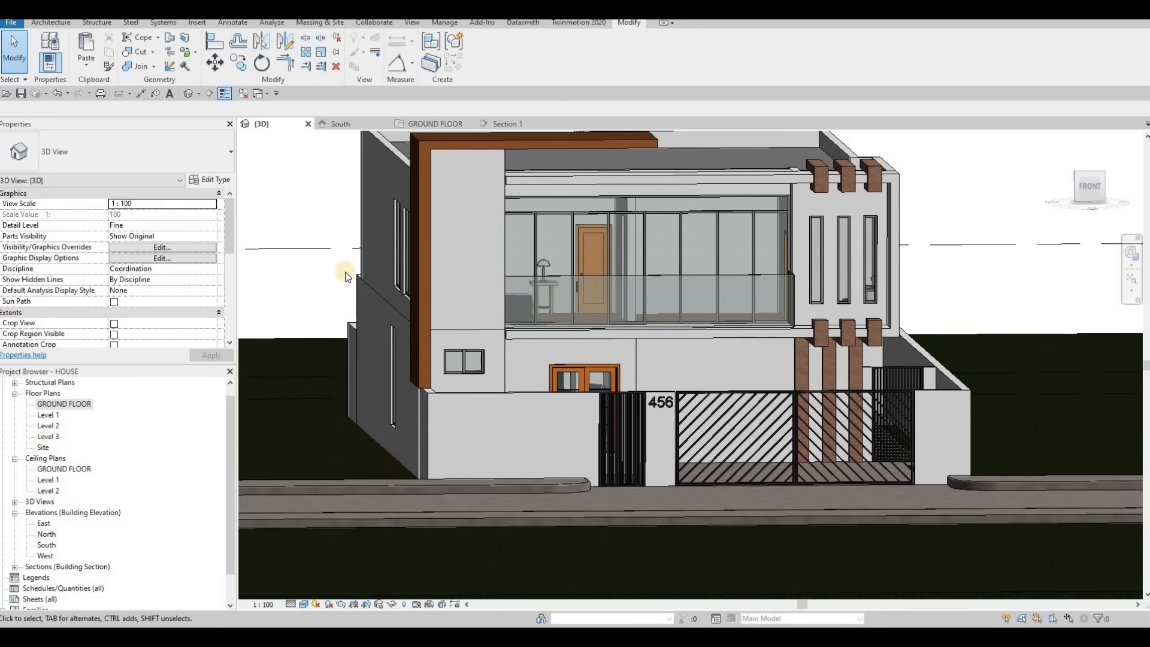
pyautogui.click(506, 123)
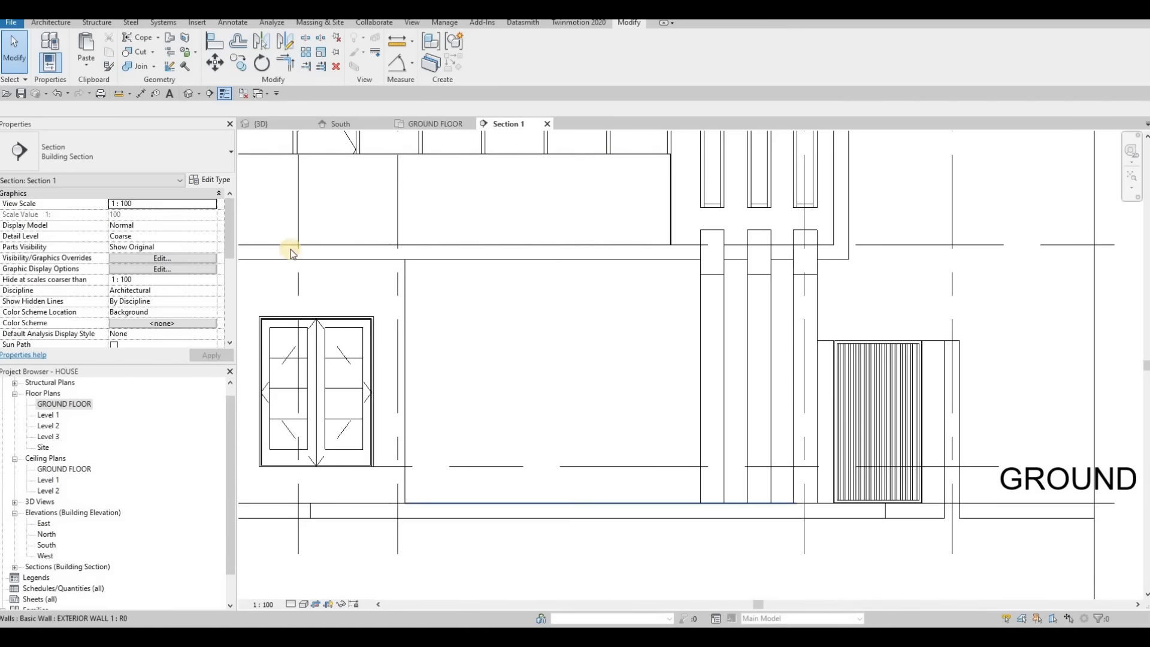
pyautogui.moveTo(290, 249); pyautogui.dragTo(520, 239, button='middle')
pyautogui.scroll(-2, 536, 312)
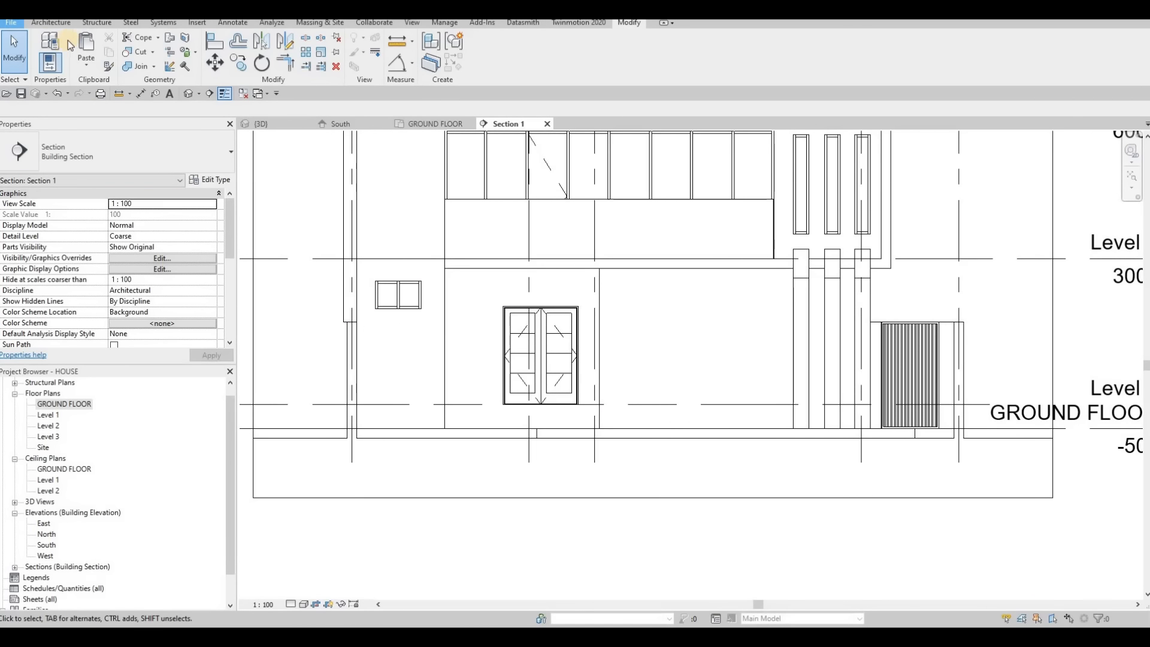
pyautogui.click(11, 22)
pyautogui.click(51, 23)
pyautogui.click(139, 63)
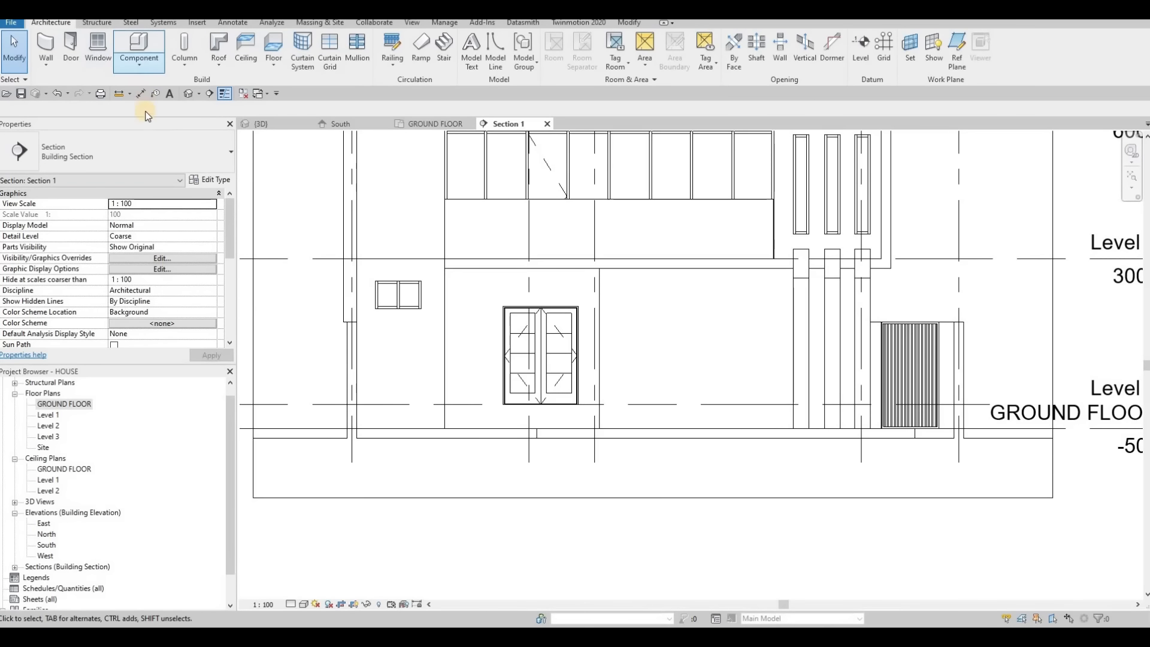
pyautogui.click(179, 115)
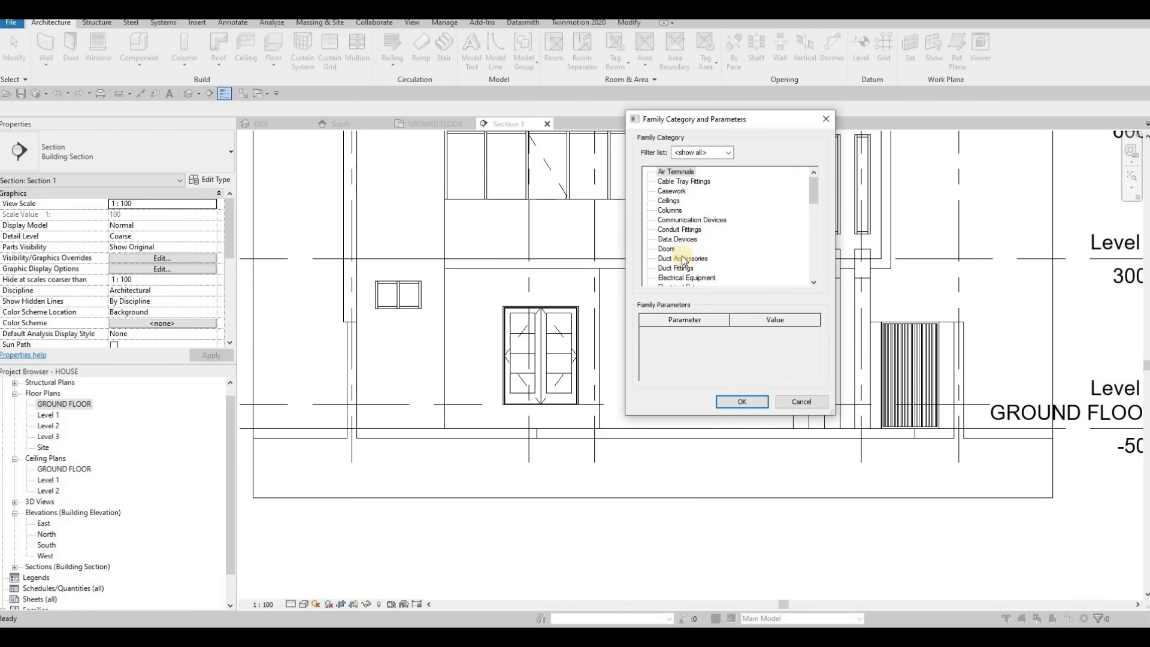
pyautogui.scroll(-2, 669, 264)
pyautogui.scroll(-1, 672, 259)
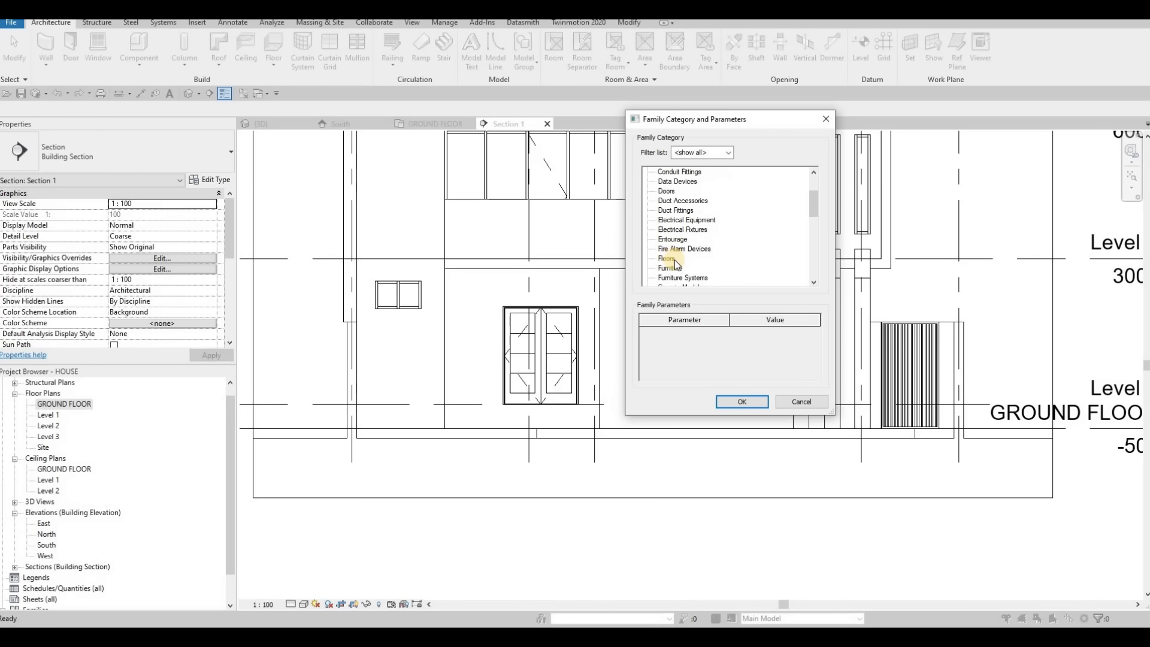
pyautogui.click(732, 402)
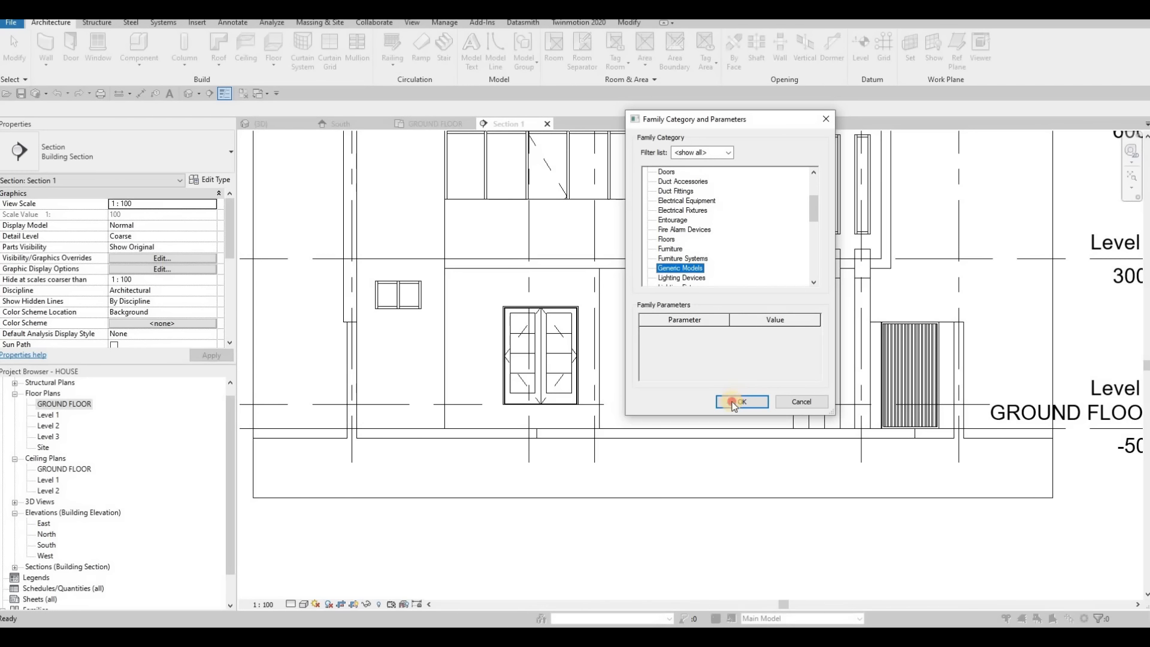
pyautogui.click(581, 339)
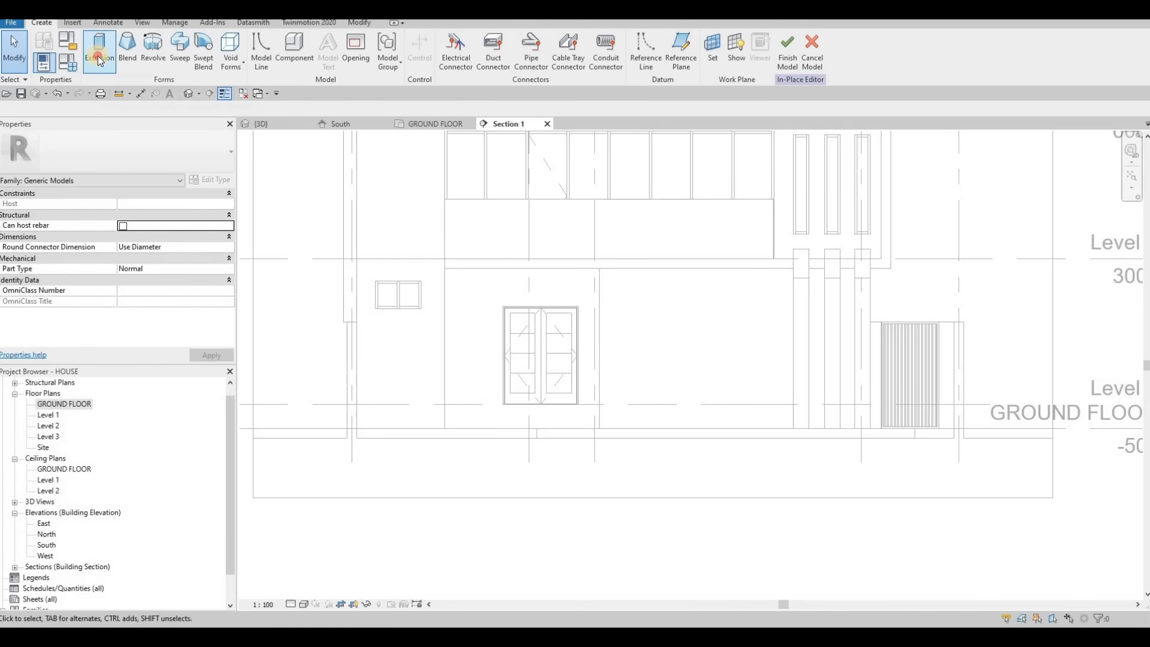
pyautogui.click(98, 56)
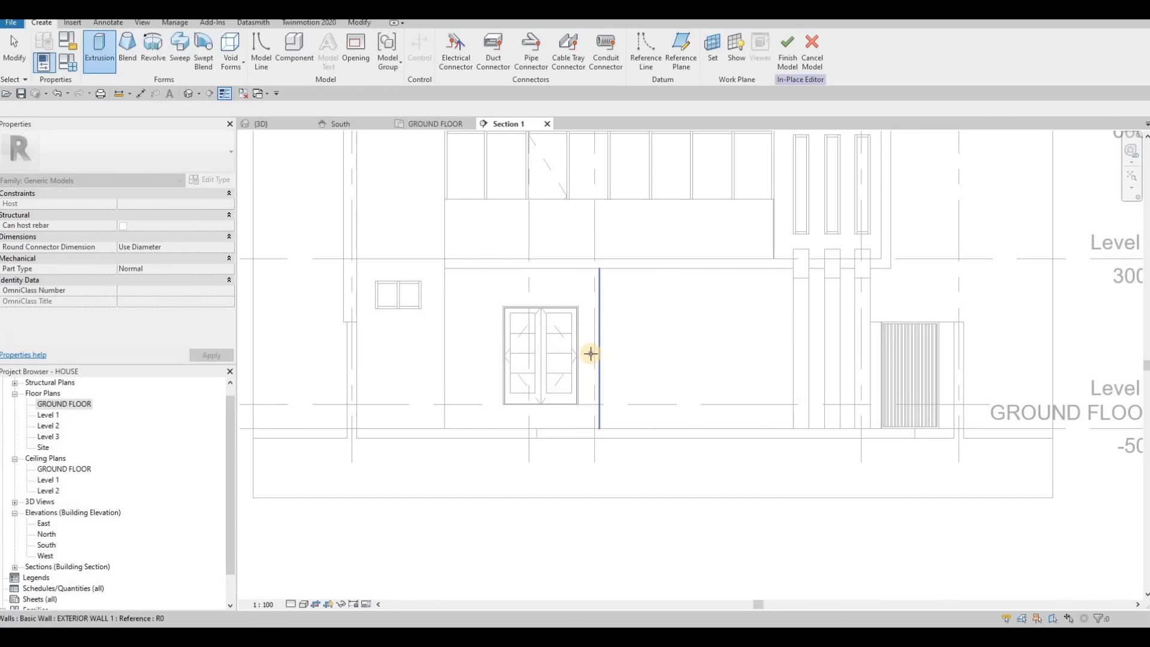
pyautogui.click(328, 160)
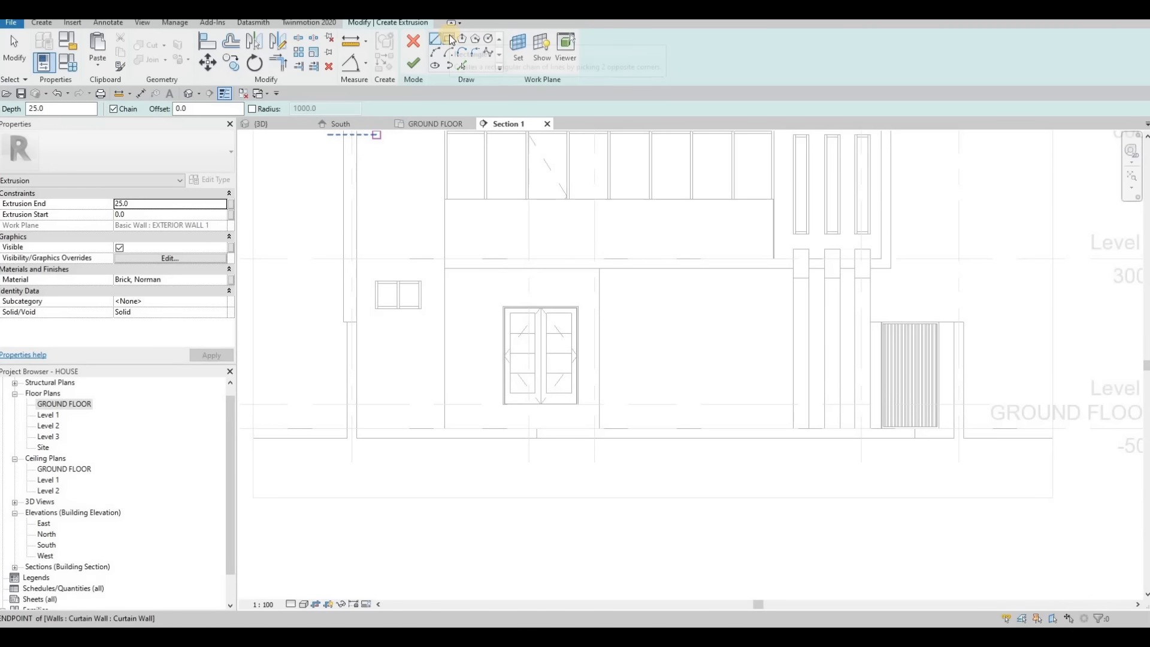
pyautogui.click(414, 43)
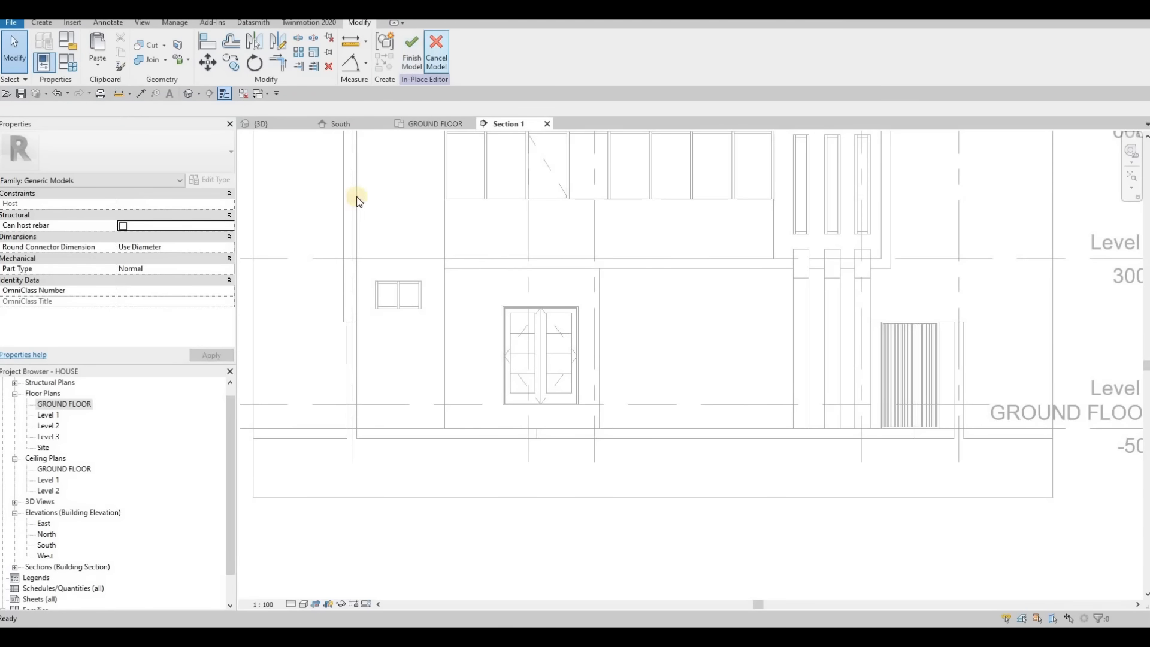
# - Draw a vertical section line in the GROUND FLOOR plan, from the garage beside the entrance to beyond the front fence
pyautogui.click(56, 404)
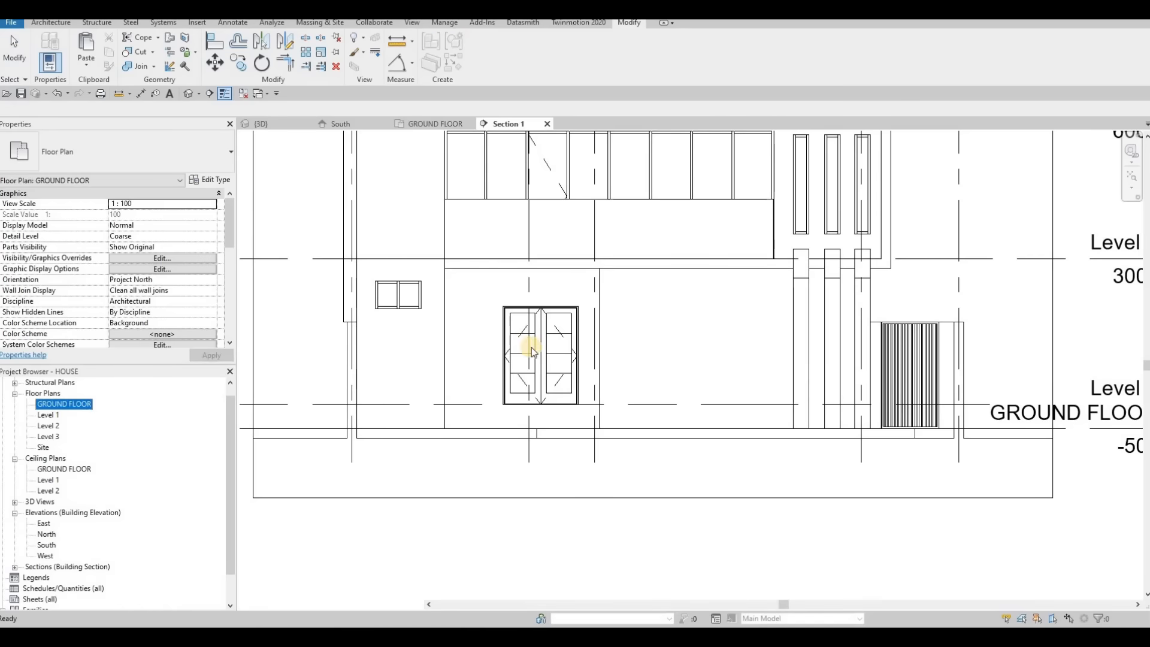
pyautogui.press('Escape')
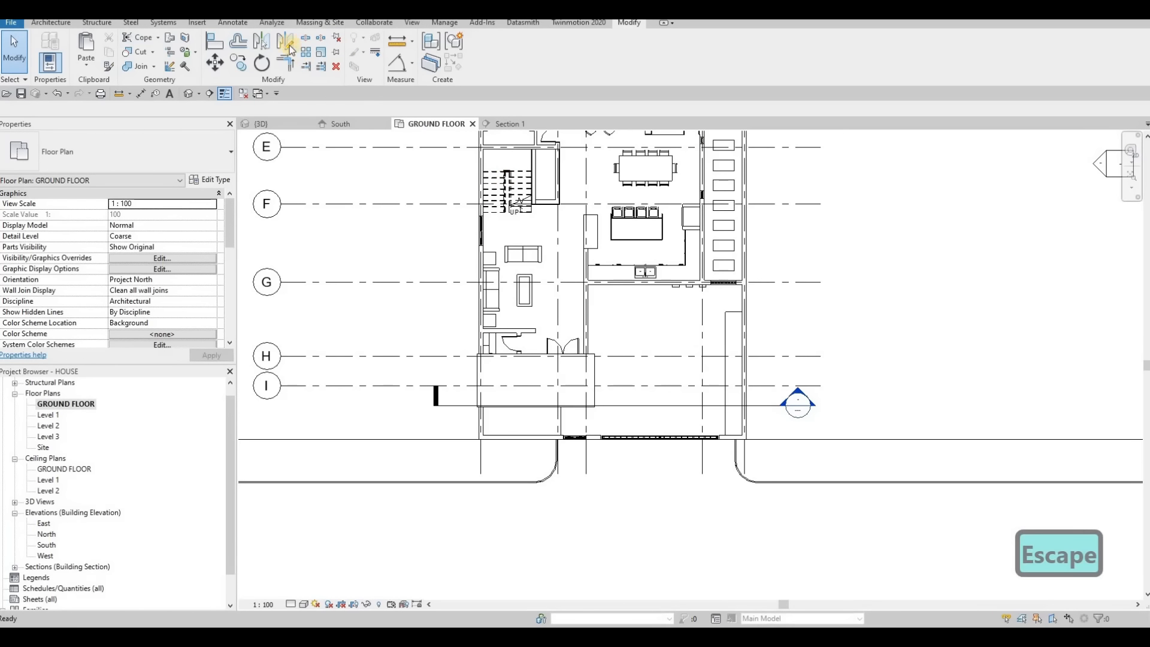
pyautogui.click(213, 93)
pyautogui.click(610, 501)
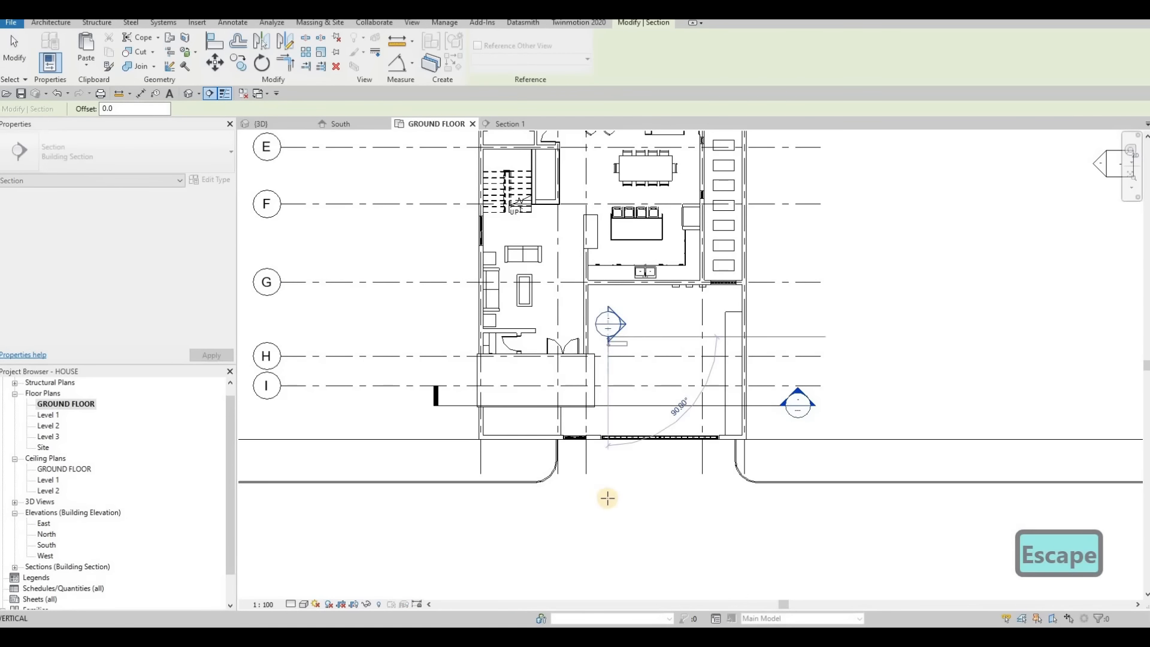
pyautogui.click(609, 358)
pyautogui.press('Escape')
pyautogui.press('Escape')
# - Flip the new section to look toward the entrance and shorten its view depth to just past the entrance doors
pyautogui.click(609, 358)
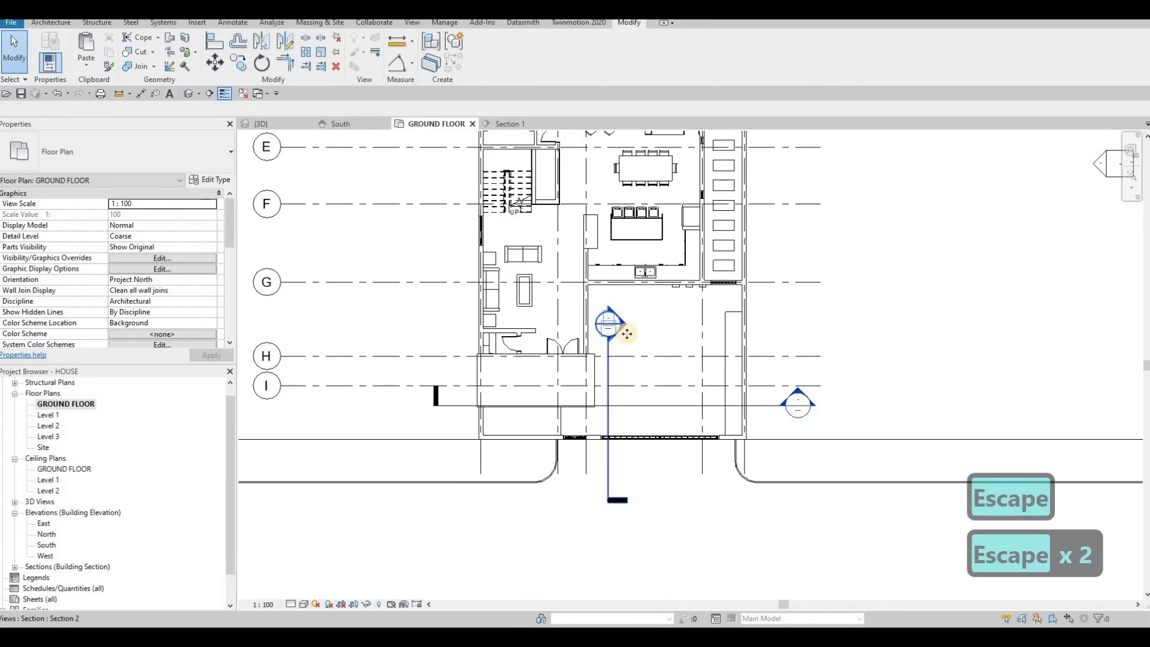
pyautogui.scroll(-3, 606, 358)
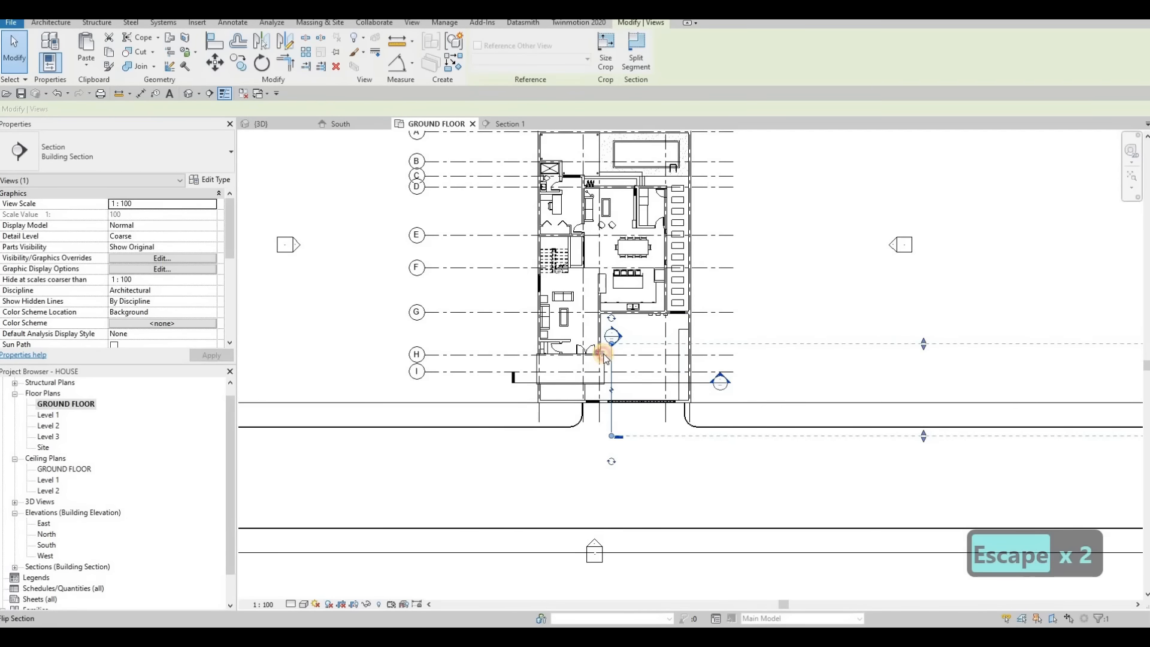
pyautogui.click(599, 352)
pyautogui.moveTo(338, 345); pyautogui.dragTo(430, 344, button='middle')
pyautogui.scroll(-3, 720, 318)
pyautogui.moveTo(398, 353); pyautogui.dragTo(679, 353)
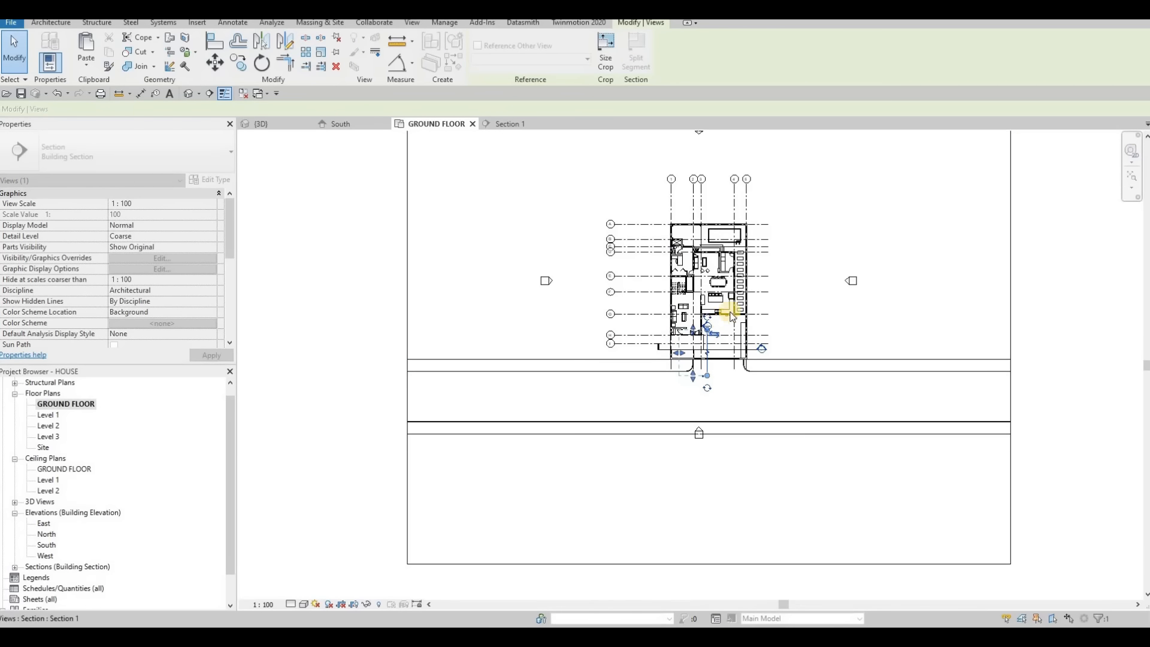
pyautogui.scroll(5, 732, 316)
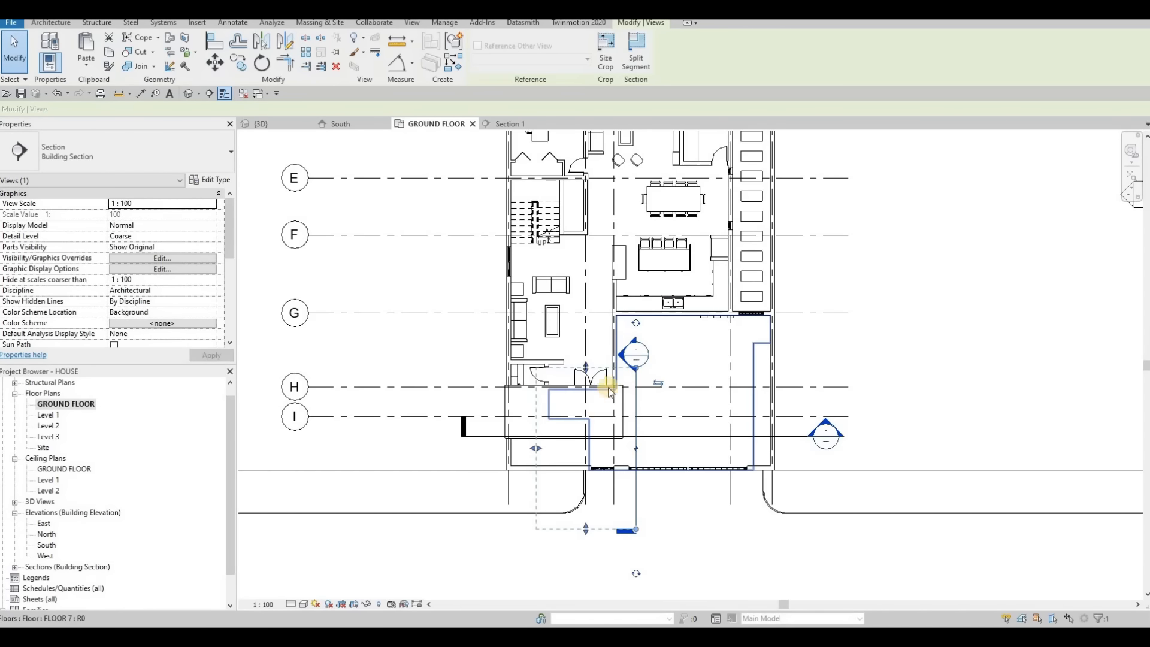
pyautogui.press('Escape')
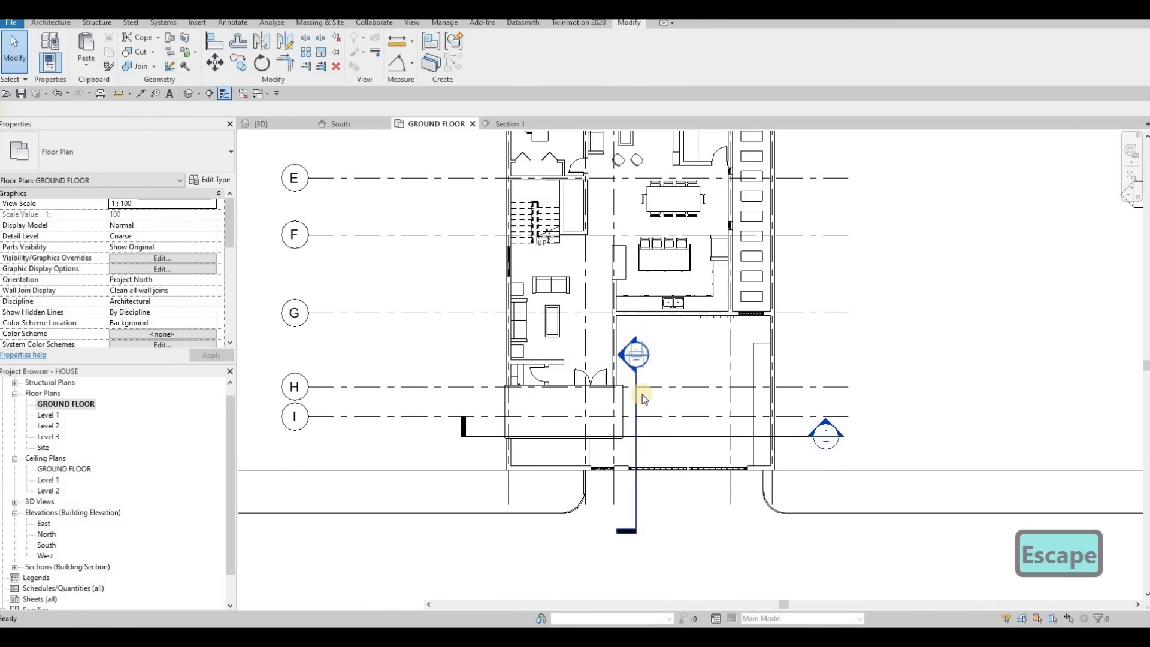
# - Open the new section view from its line in the GROUND FLOOR plan and examine the entrance area
pyautogui.doubleClick(641, 393)
pyautogui.scroll(5, 648, 420)
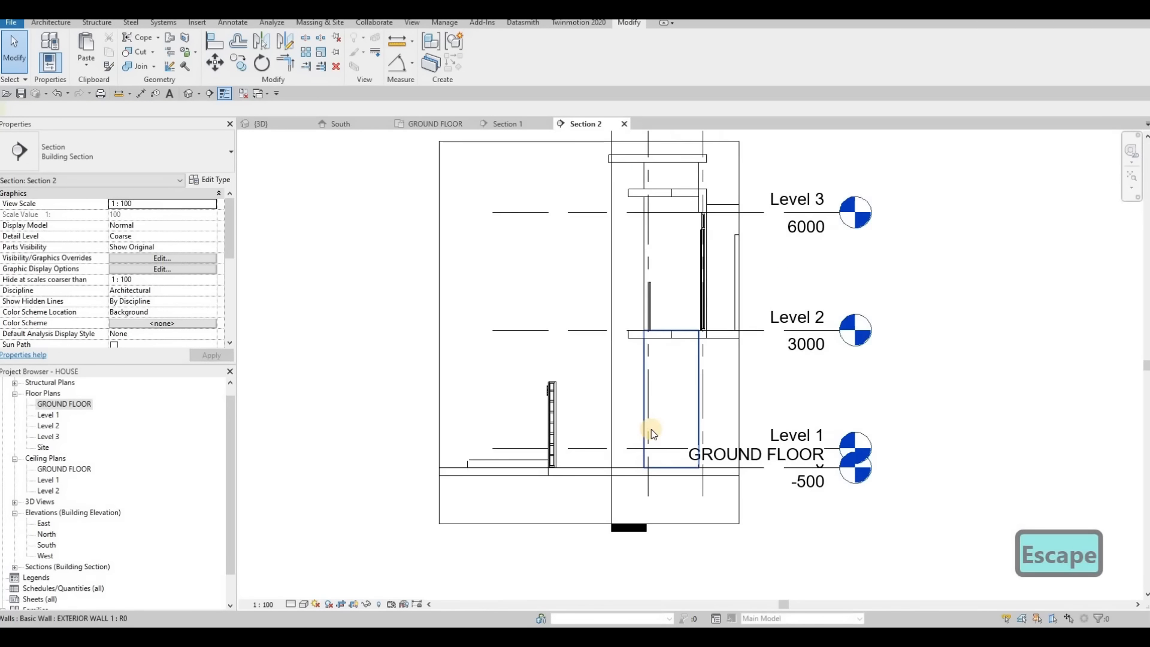
pyautogui.scroll(2, 650, 429)
pyautogui.scroll(-2, 700, 430)
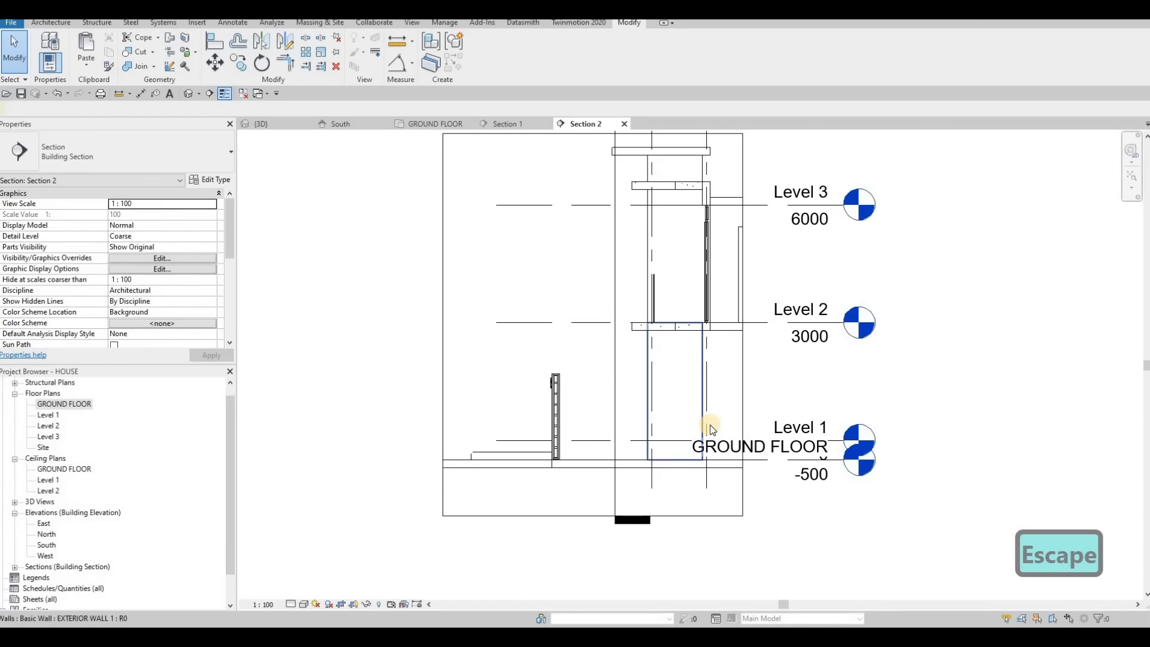
pyautogui.moveTo(756, 454); pyautogui.dragTo(695, 462, button='middle')
pyautogui.scroll(-1, 695, 463)
# - Extend the level lines in Section 2 so their heads sit farther out from the house
pyautogui.press('Escape')
pyautogui.click(770, 453)
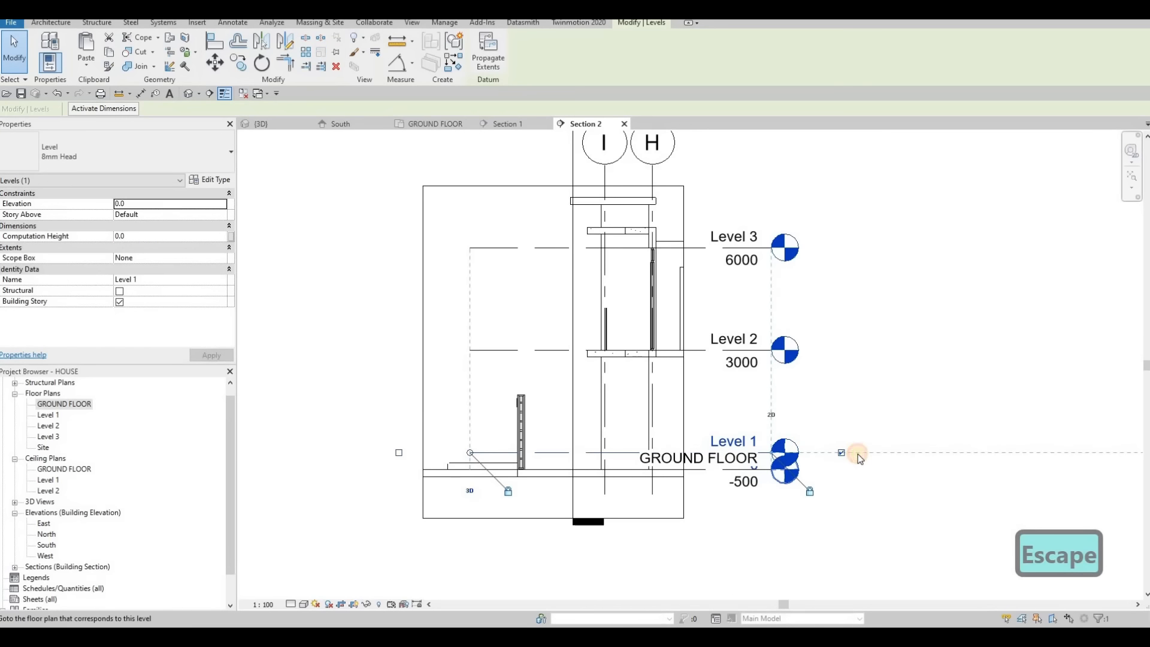
pyautogui.press('Escape')
pyautogui.click(770, 448)
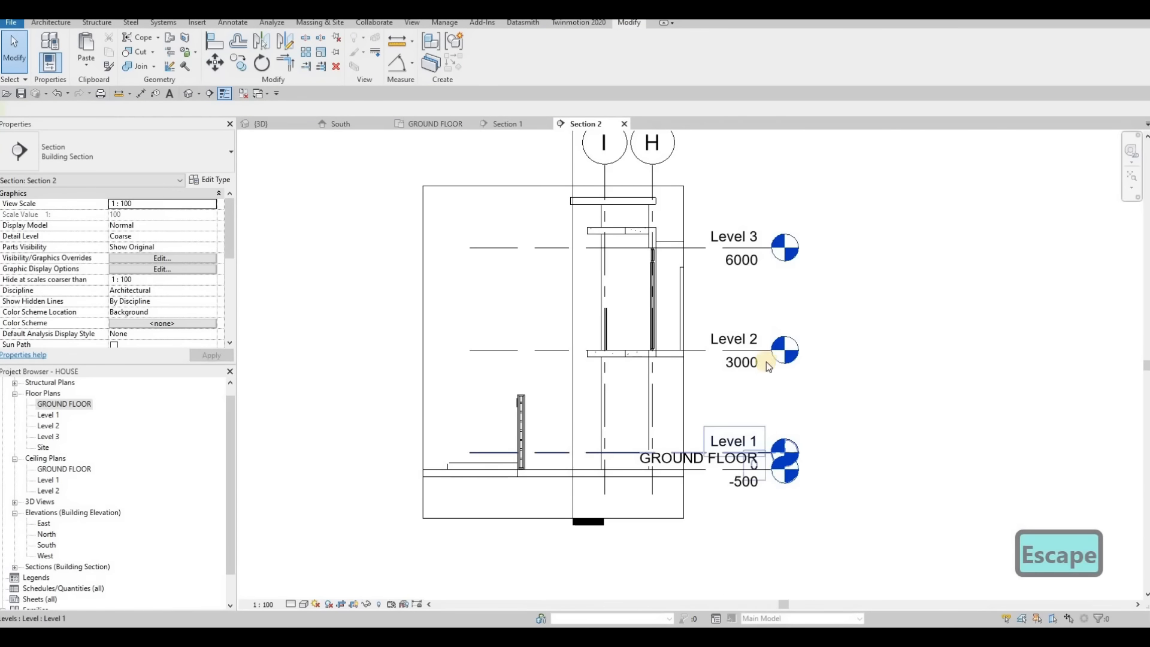
pyautogui.scroll(1, 771, 444)
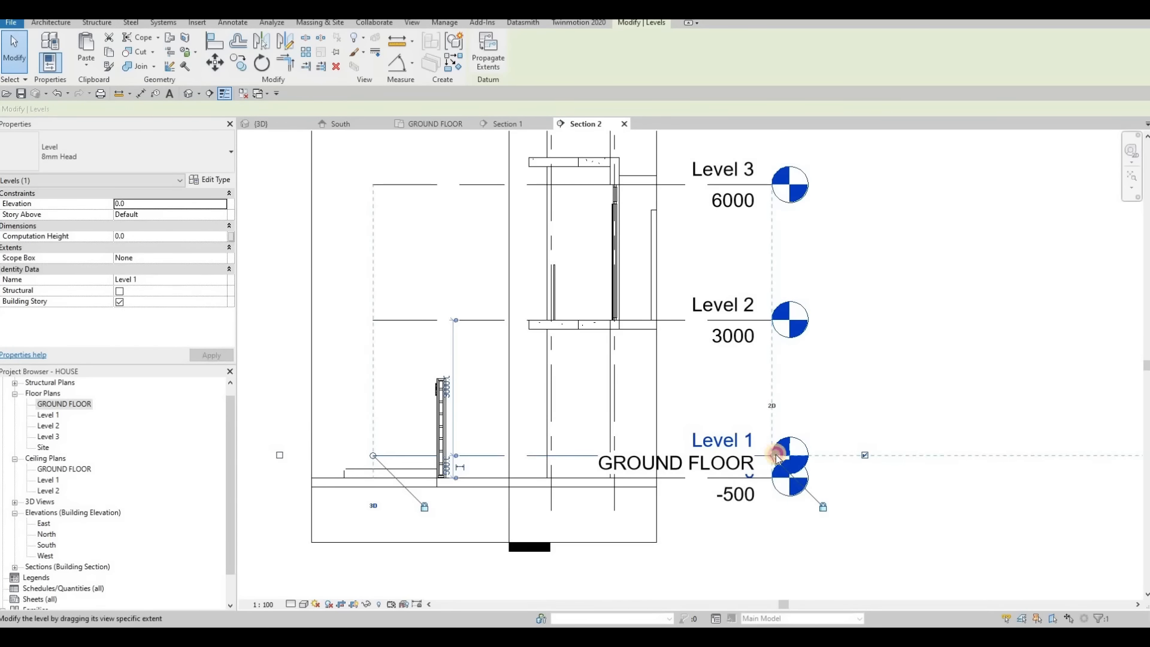
pyautogui.moveTo(851, 454); pyautogui.dragTo(880, 454)
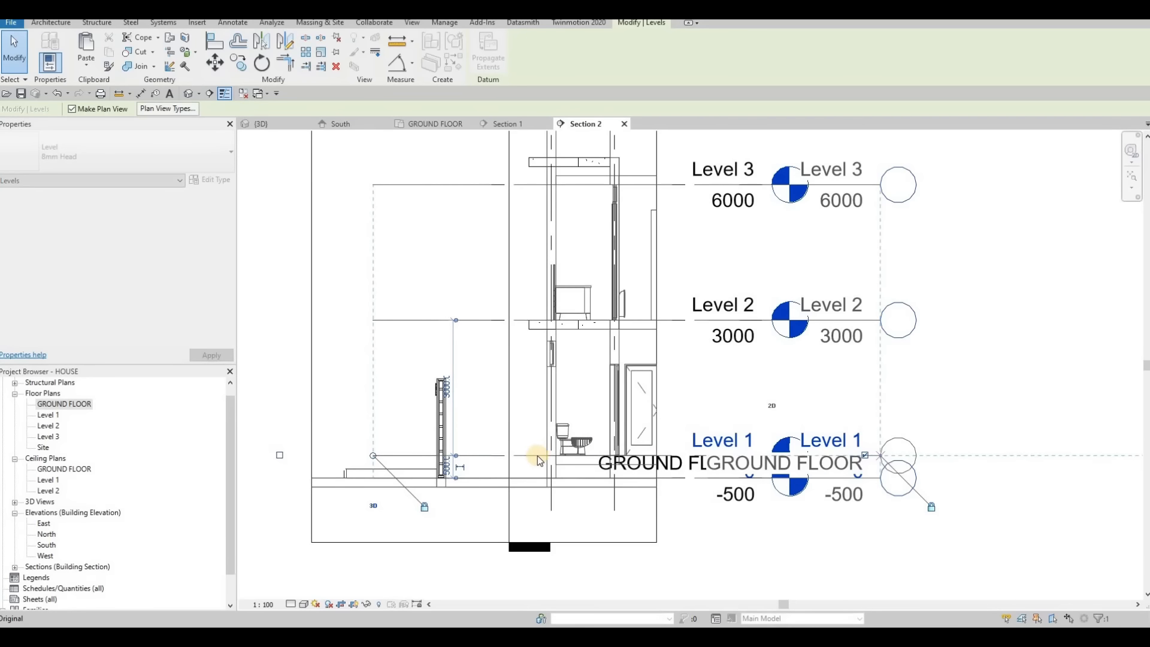
pyautogui.press('Escape')
# - Display Section 2 temporarily as wireframe to examine what lies behind the entrance wall, and restore the hidden-line display
pyautogui.click(304, 604)
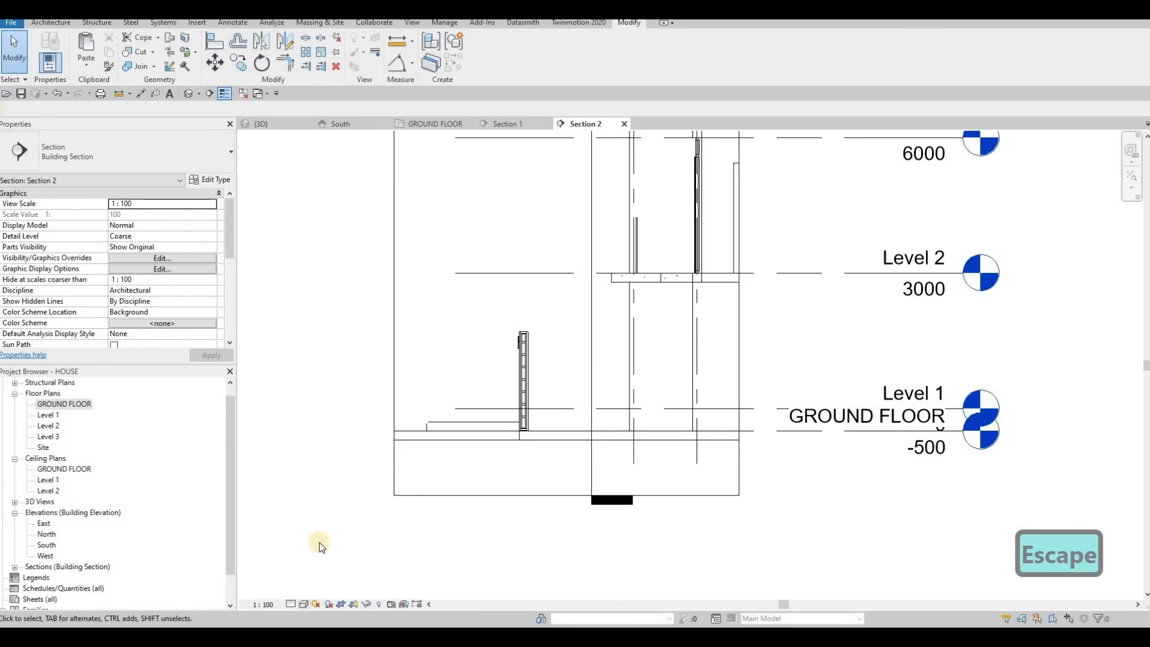
pyautogui.click(324, 532)
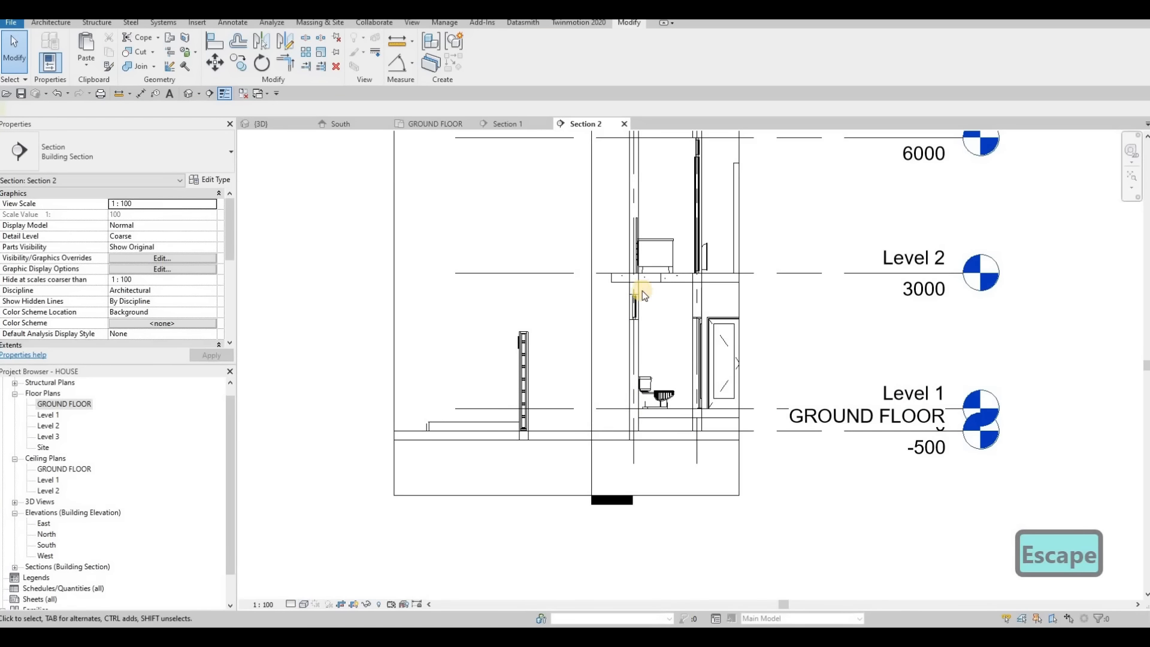
pyautogui.scroll(3, 641, 235)
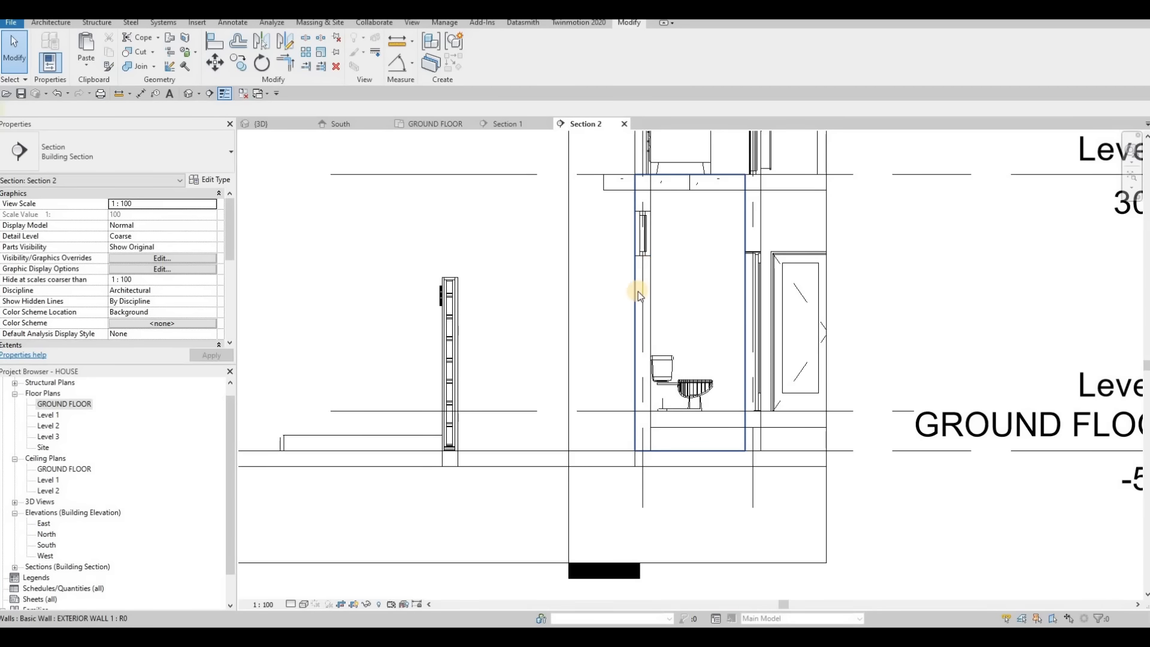
pyautogui.click(637, 325)
pyautogui.press('Escape')
pyautogui.press('Escape')
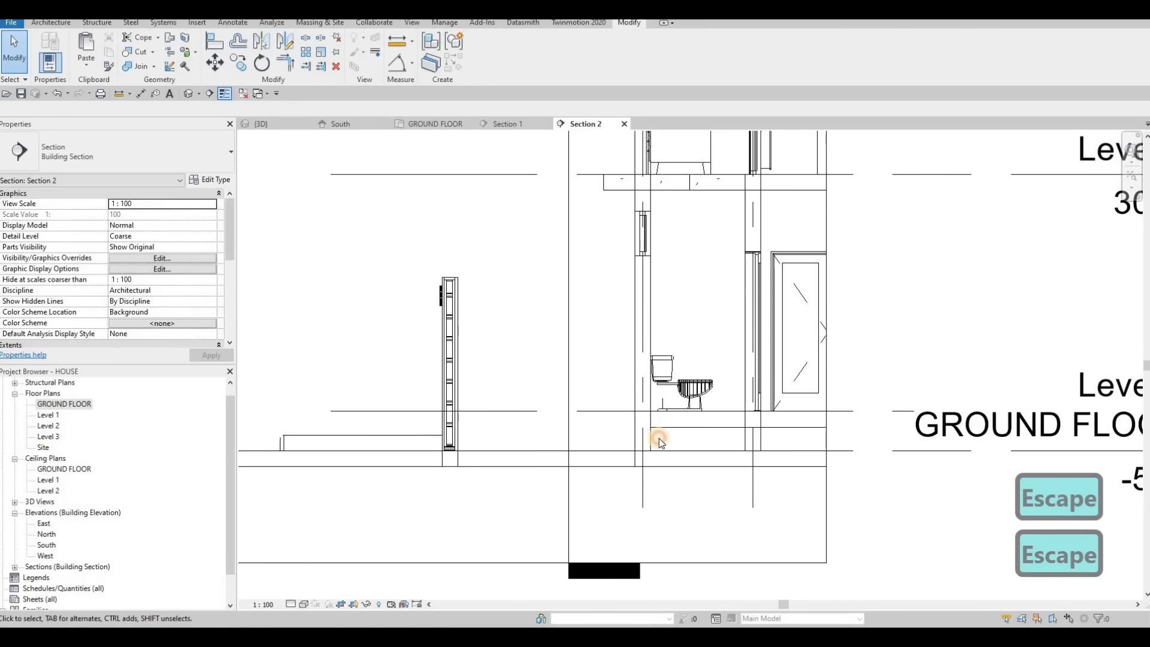
pyautogui.press('Escape')
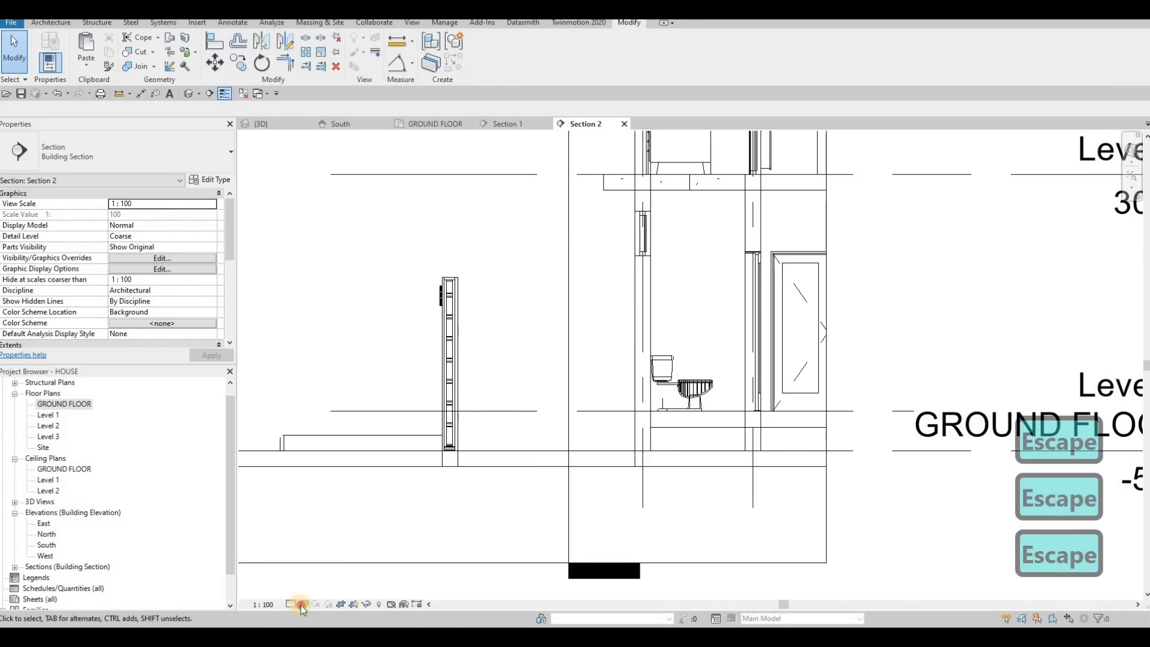
pyautogui.click(324, 542)
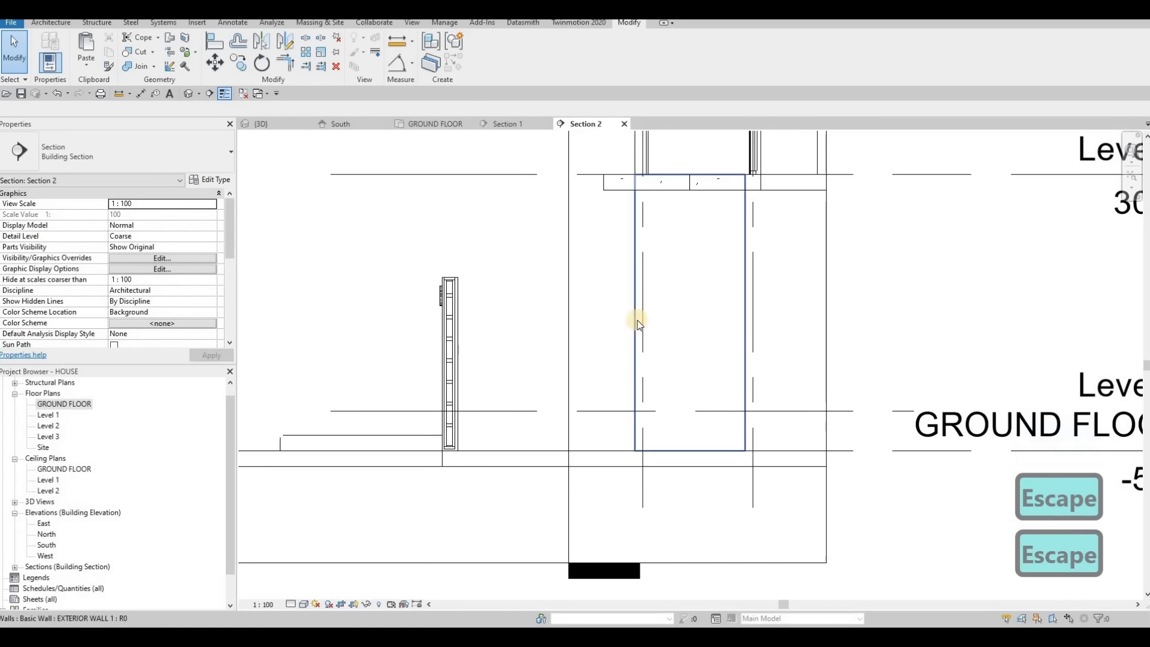
pyautogui.scroll(-1, 586, 250)
pyautogui.scroll(-2, 692, 378)
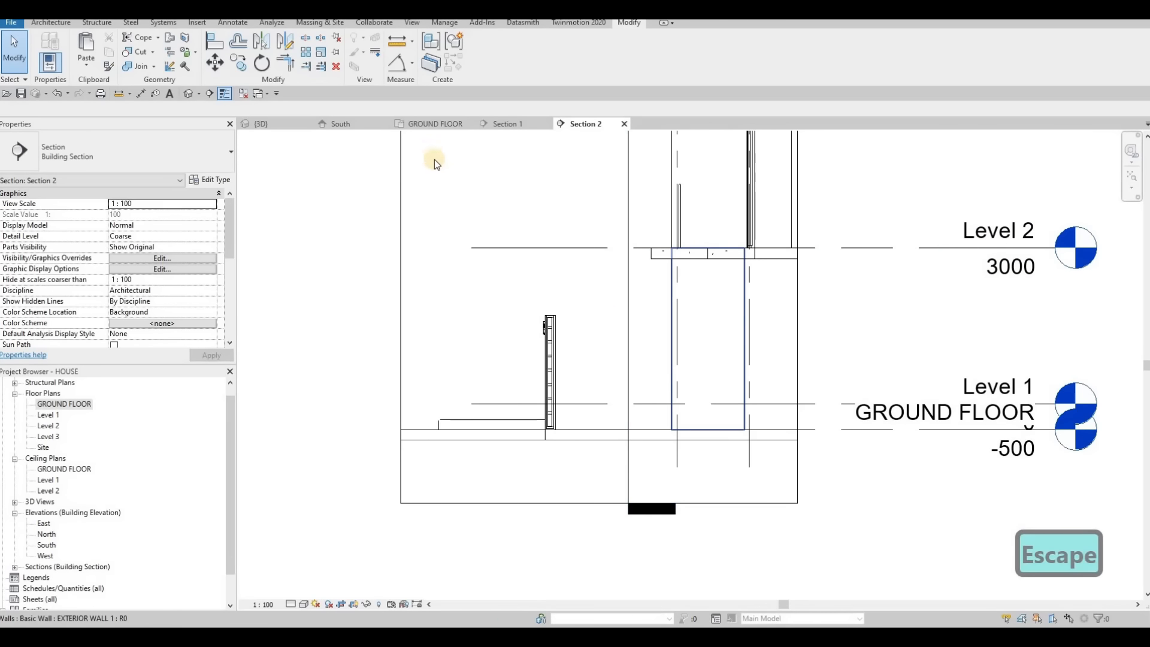
# - Move the Section 2 line in the GROUND FLOOR plan so it cuts the double entrance doors, and check the door in the section view
pyautogui.click(422, 125)
pyautogui.click(626, 384)
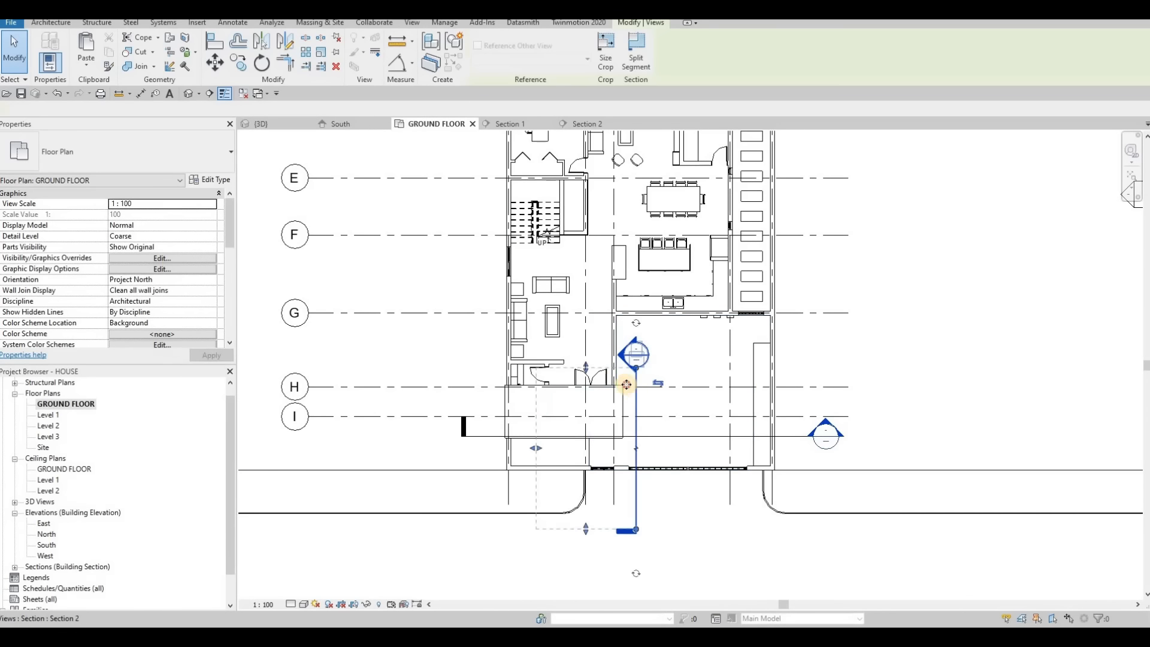
pyautogui.moveTo(626, 384); pyautogui.dragTo(595, 376)
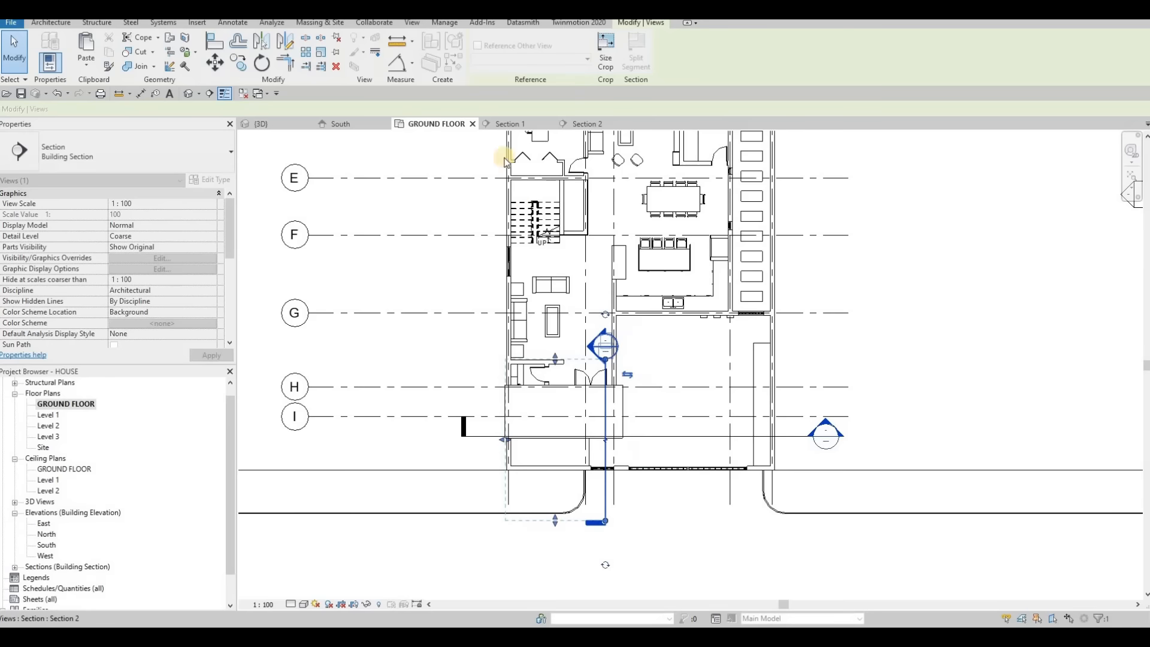
pyautogui.press('Escape')
pyautogui.click(586, 123)
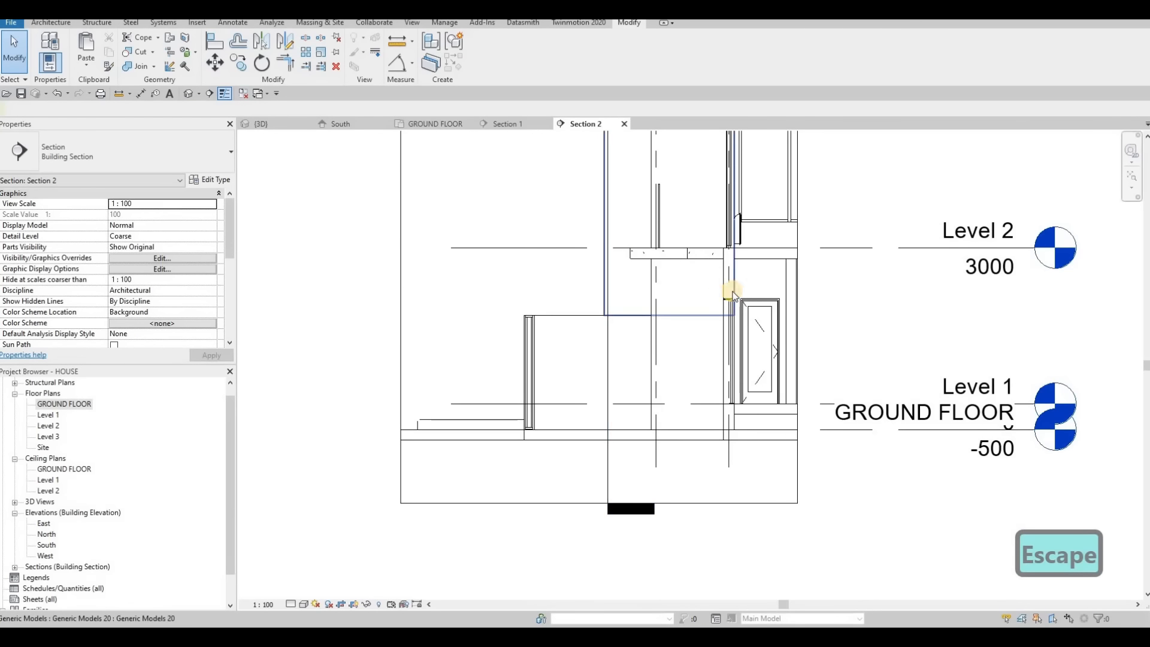
pyautogui.click(729, 326)
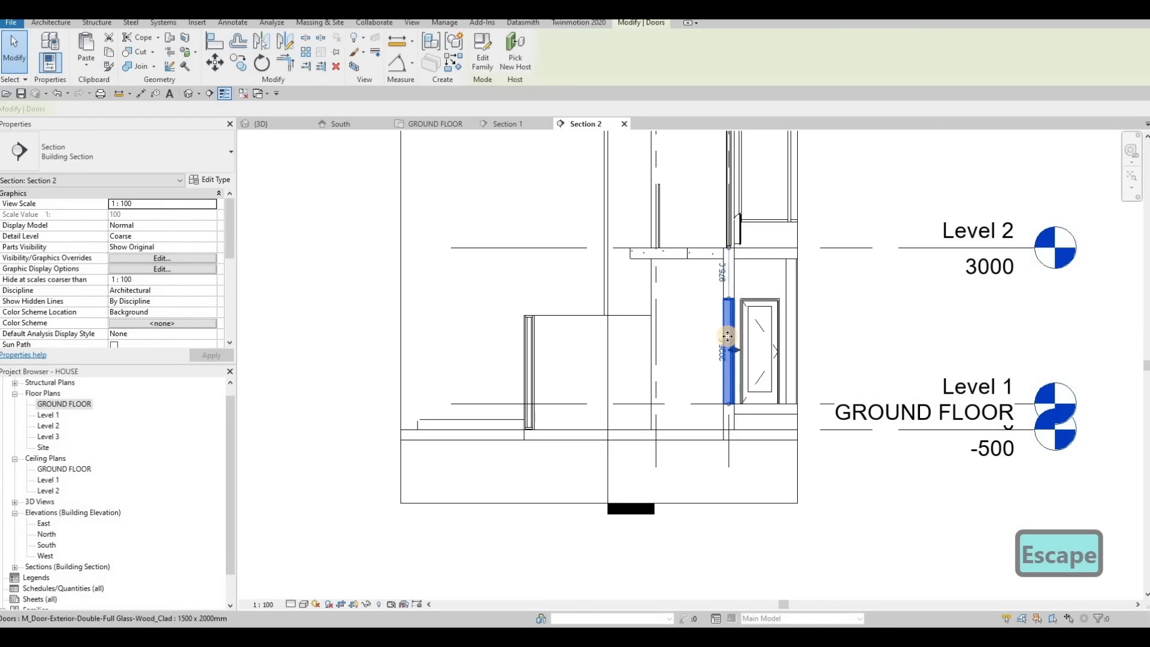
pyautogui.moveTo(724, 407); pyautogui.dragTo(729, 396, button='middle')
pyautogui.press('Escape')
pyautogui.scroll(2, 729, 396)
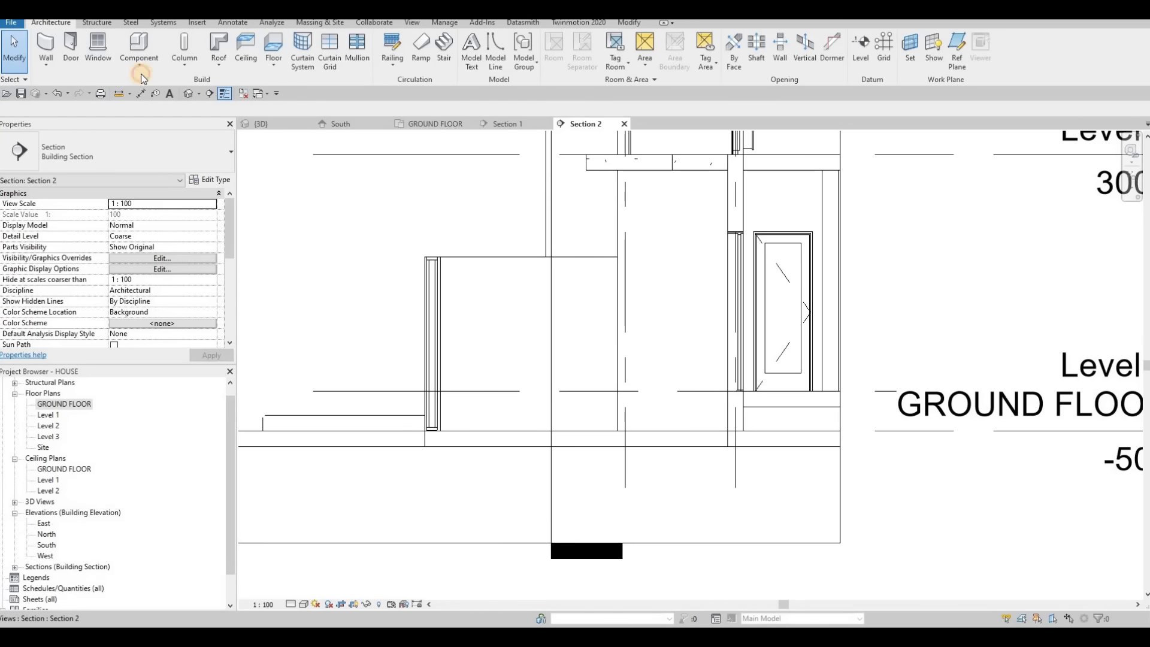
# - Create an in-place Generic Models component with the suggested name and start an extrusion on the face of the EXTERIOR WALL 1 wall
pyautogui.click(179, 117)
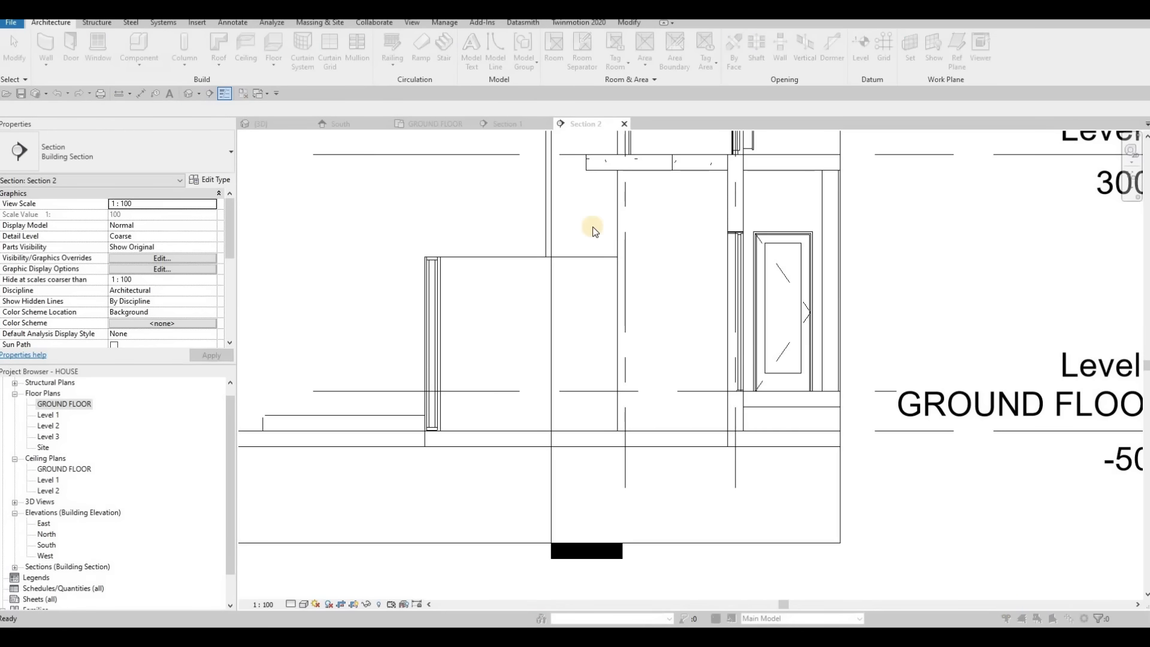
pyautogui.scroll(-2, 677, 273)
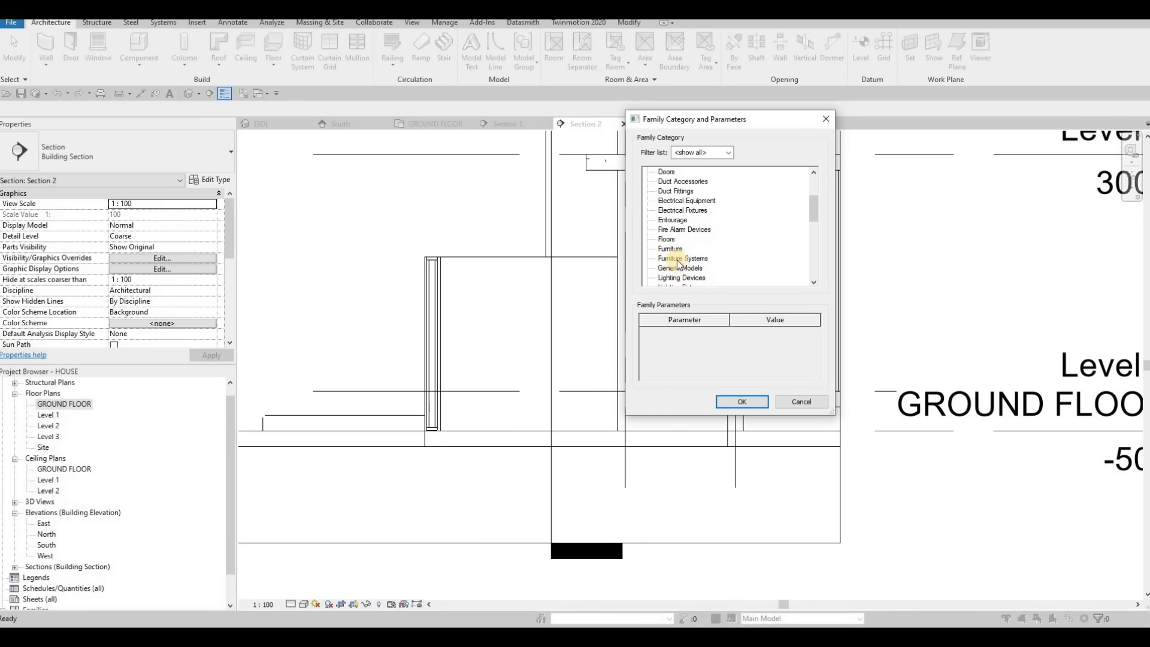
pyautogui.press('Return')
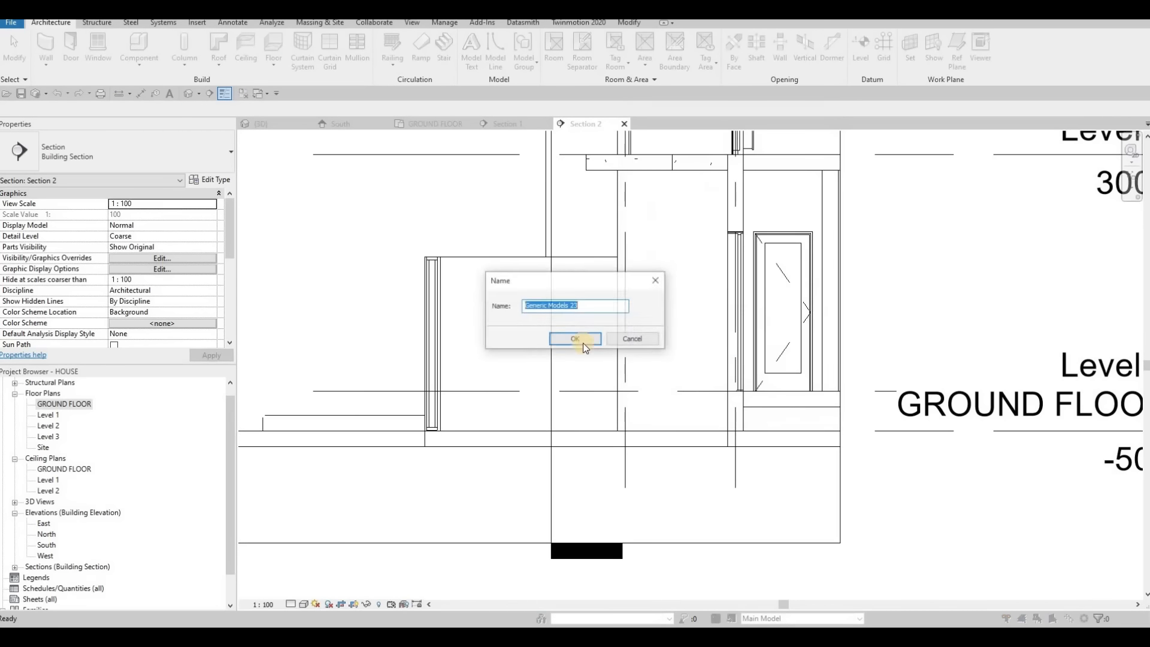
pyautogui.click(575, 337)
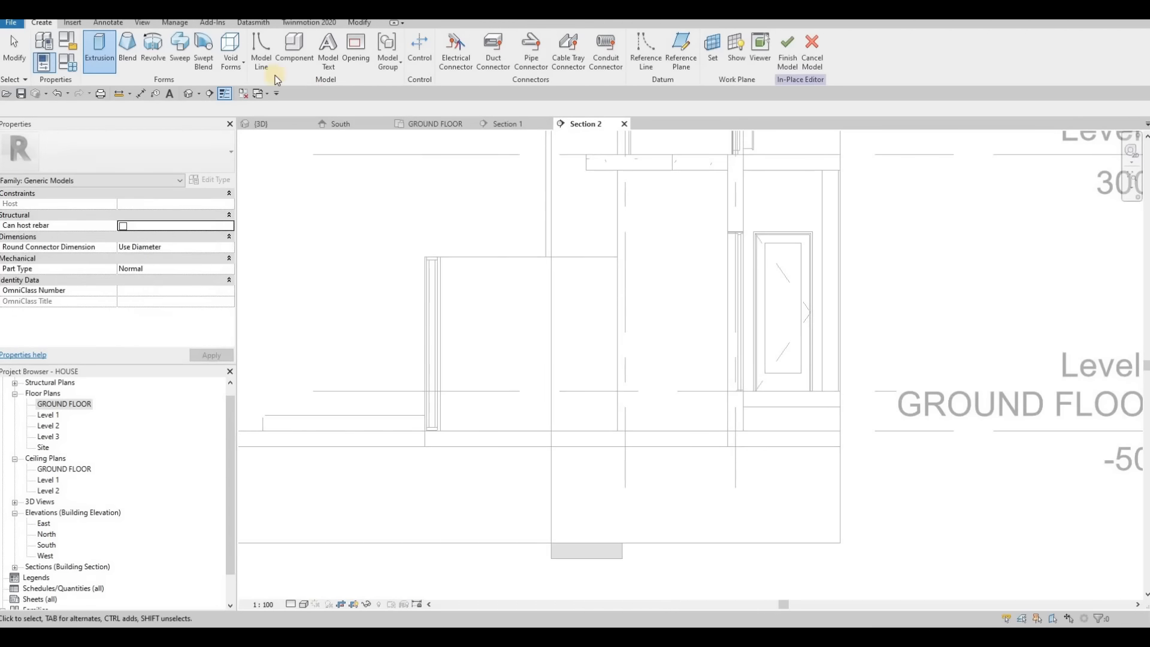
pyautogui.click(100, 50)
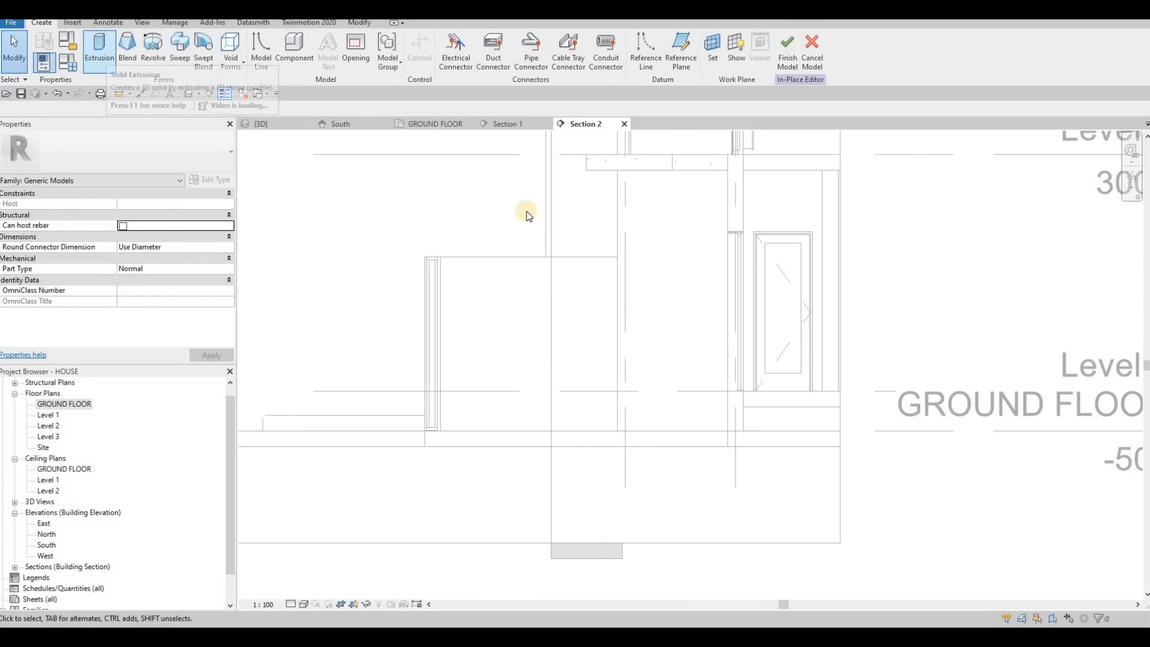
pyautogui.click(542, 391)
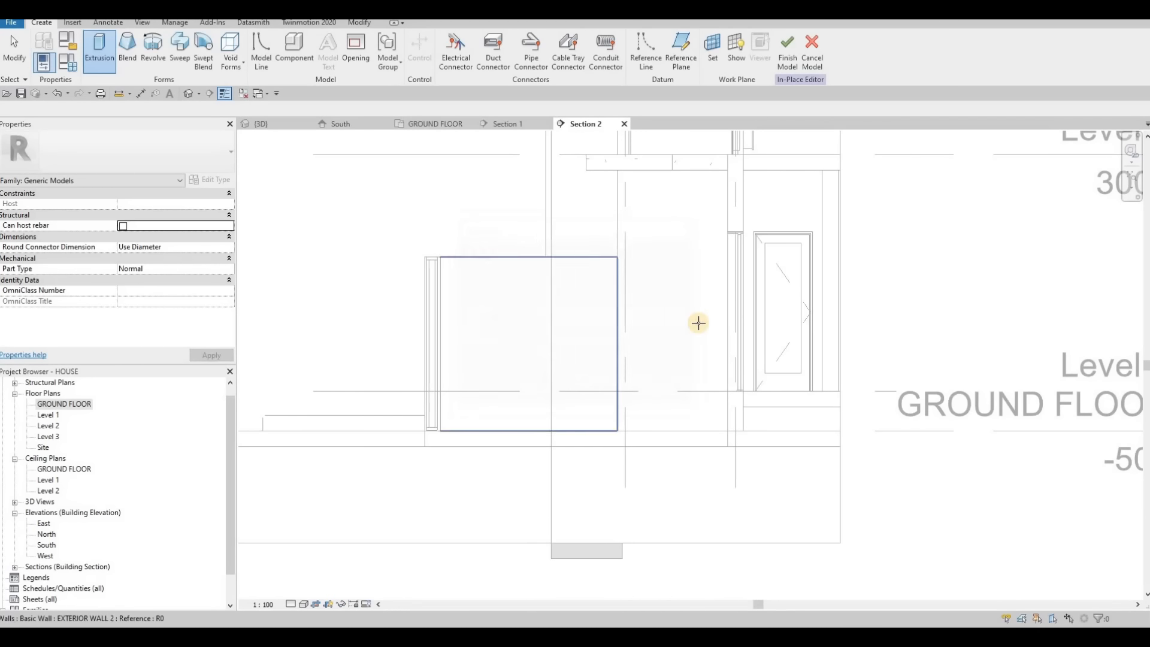
pyautogui.click(670, 328)
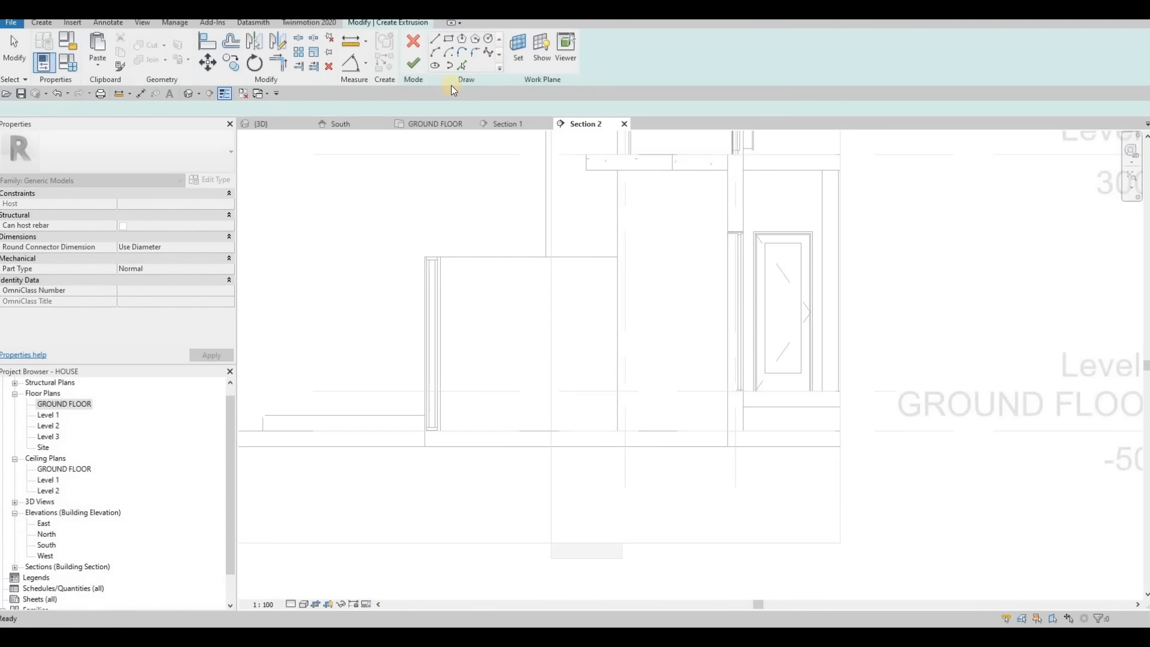
# - Sketch a rectangle about 1596 mm wide and 500 mm high from the entrance threshold at Level 1 outward and down to the ground floor
pyautogui.click(449, 40)
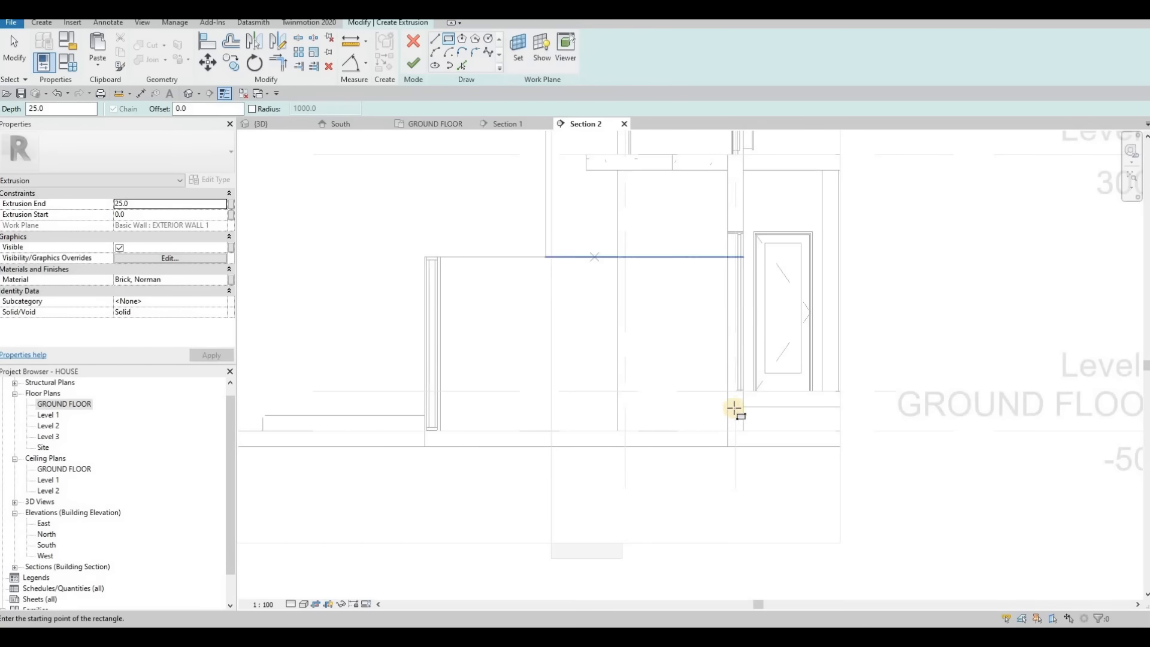
pyautogui.scroll(2, 733, 377)
pyautogui.click(733, 377)
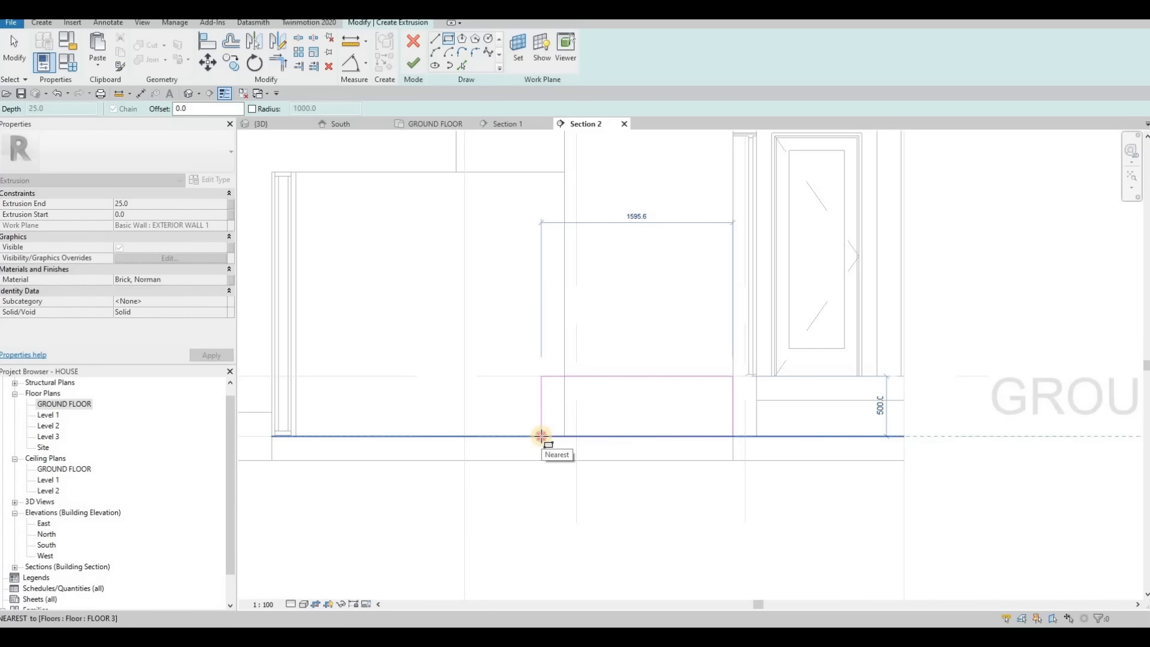
pyautogui.press('Escape')
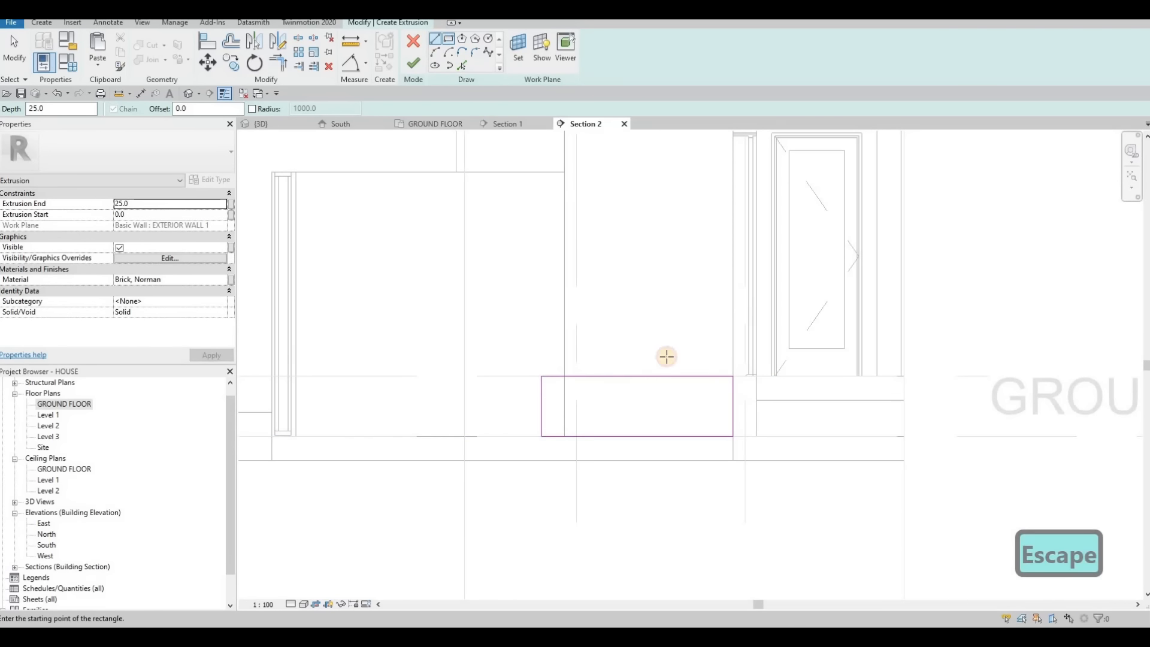
# - Sketch a stepped line inside the rectangle, with a 120 mm upper riser, a 520 mm tread, a second riser and a tread to the outer edge
pyautogui.press('l')
pyautogui.press('i')
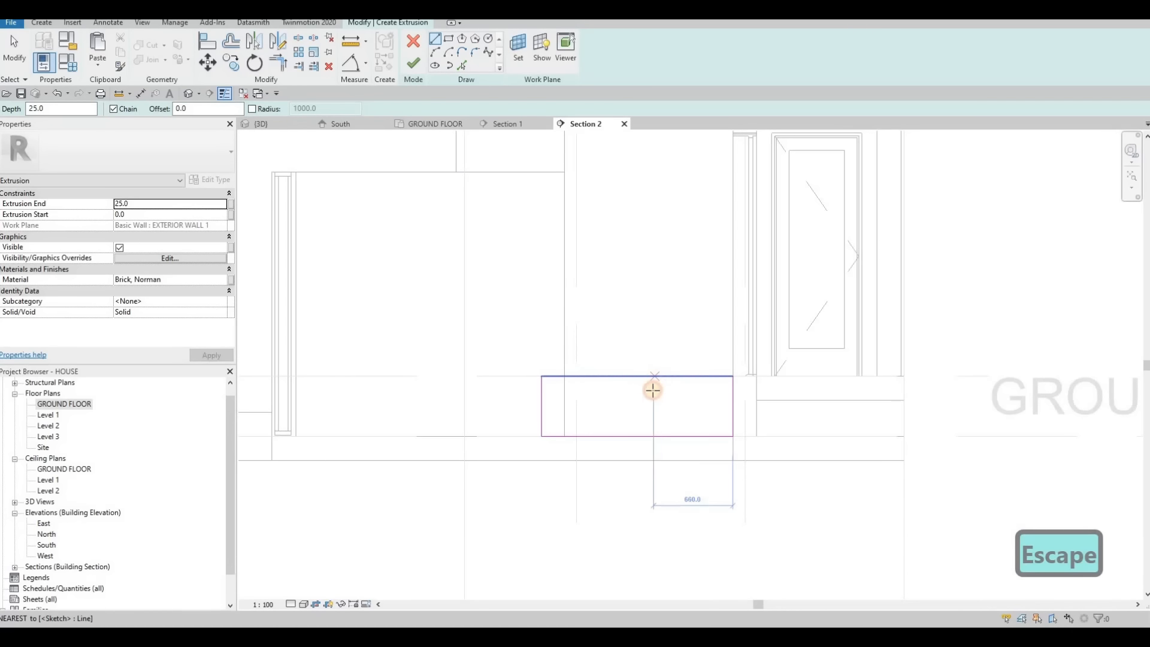
pyautogui.click(653, 391)
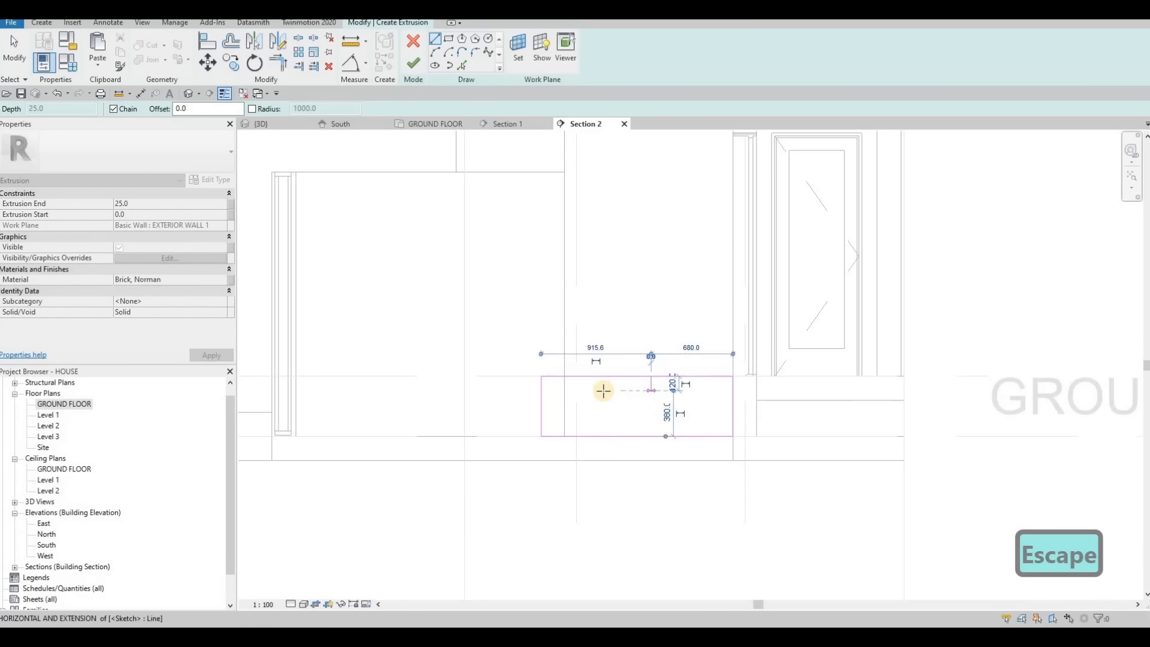
pyautogui.click(588, 405)
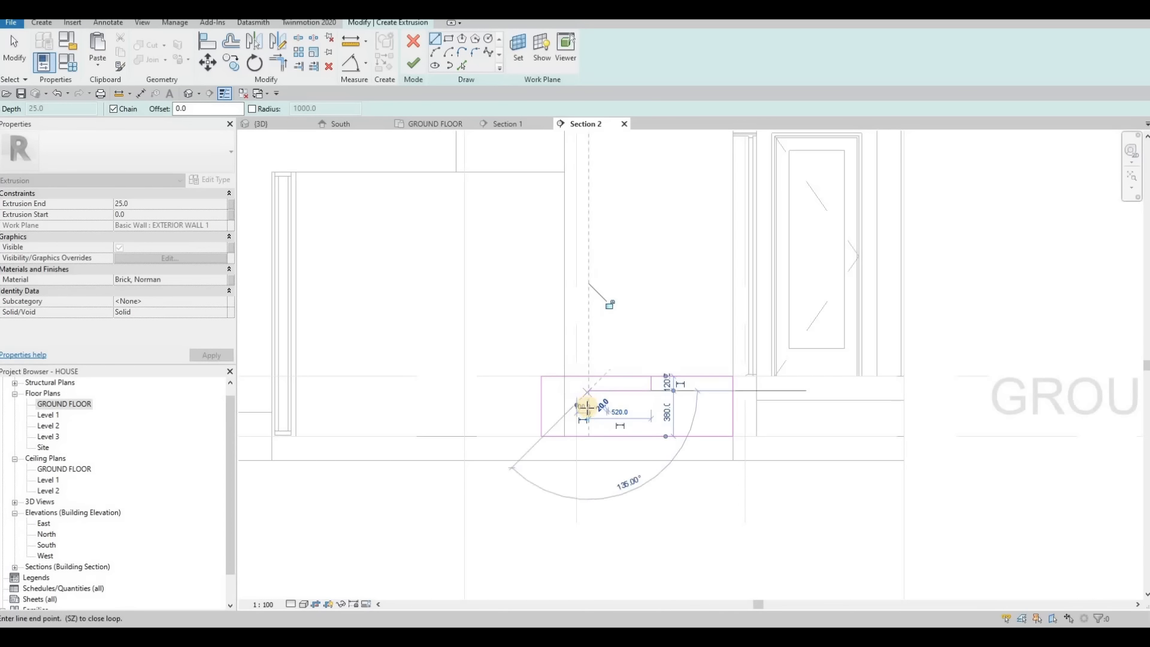
pyautogui.click(552, 415)
pyautogui.click(542, 417)
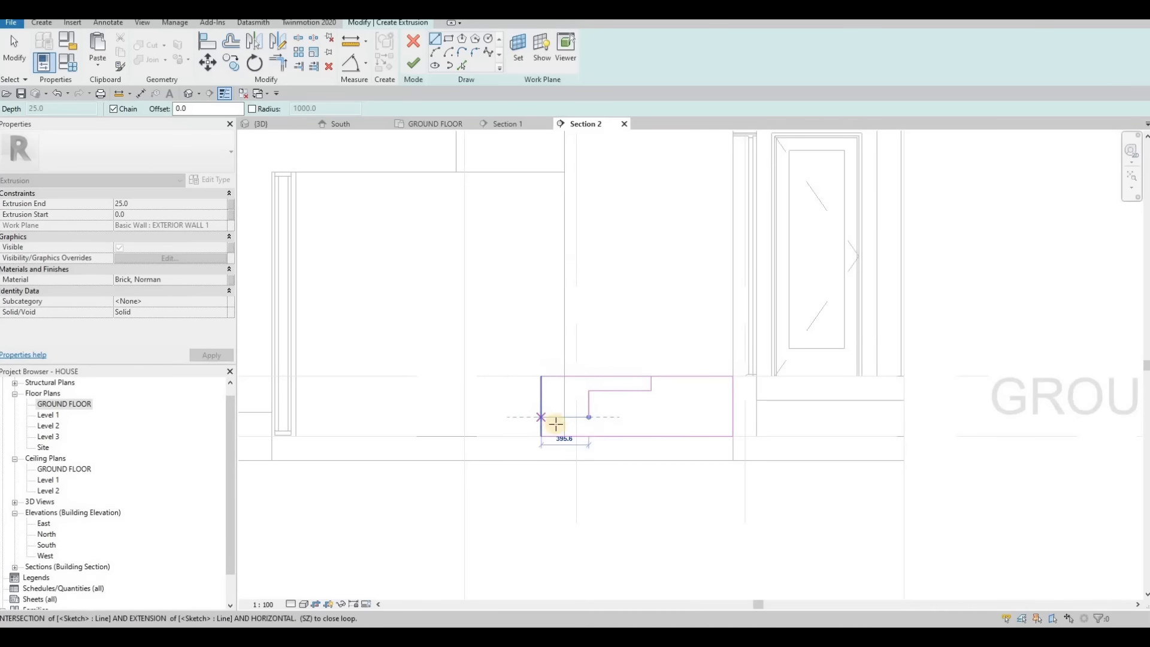
pyautogui.press('Escape')
pyautogui.press('Escape')
pyautogui.press('Escape')
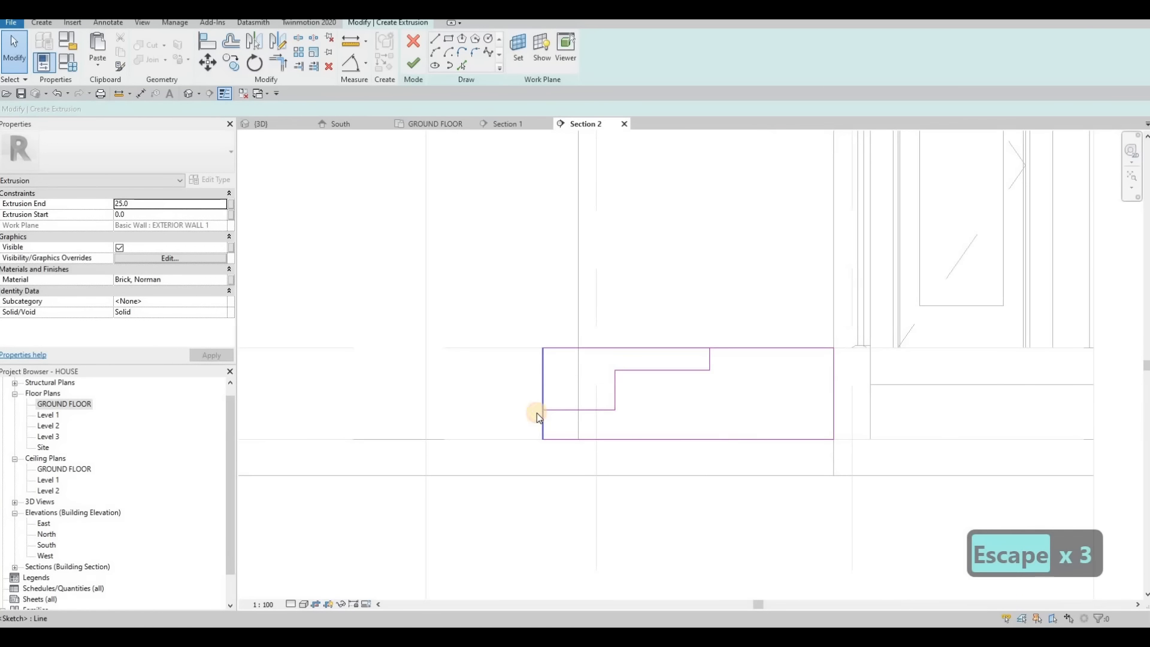
# - Move the rectangle's outer vertical edge away from the house so the lowest tread is 660 mm deep
pyautogui.scroll(2, 538, 416)
pyautogui.click(542, 404)
pyautogui.moveTo(481, 400); pyautogui.dragTo(479, 400)
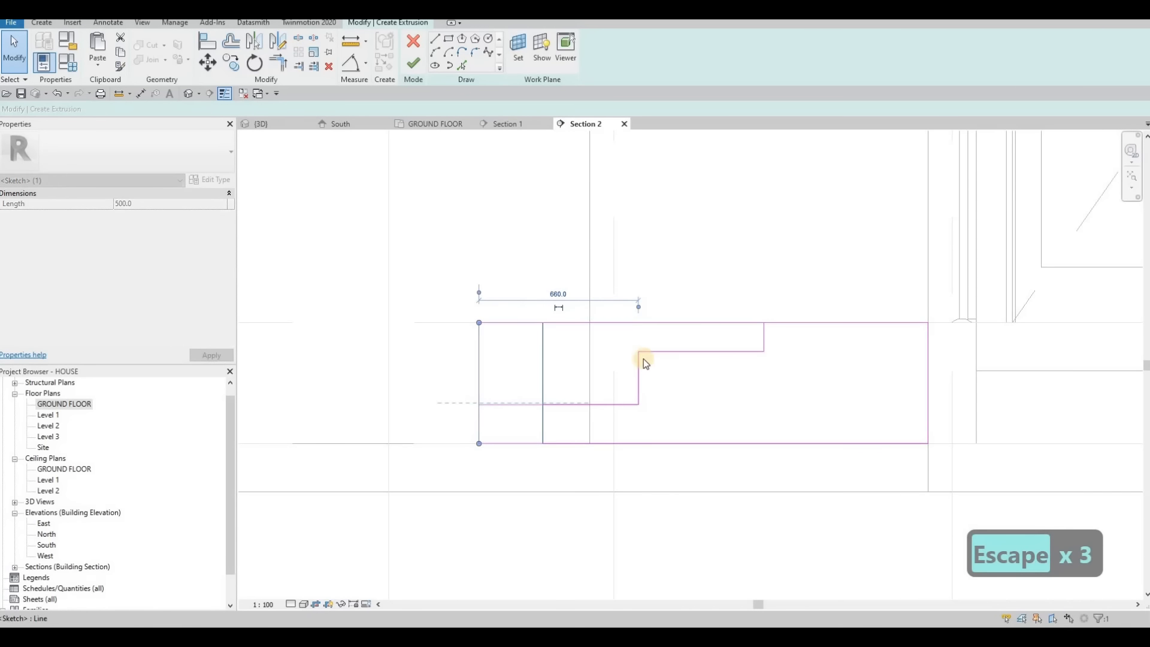
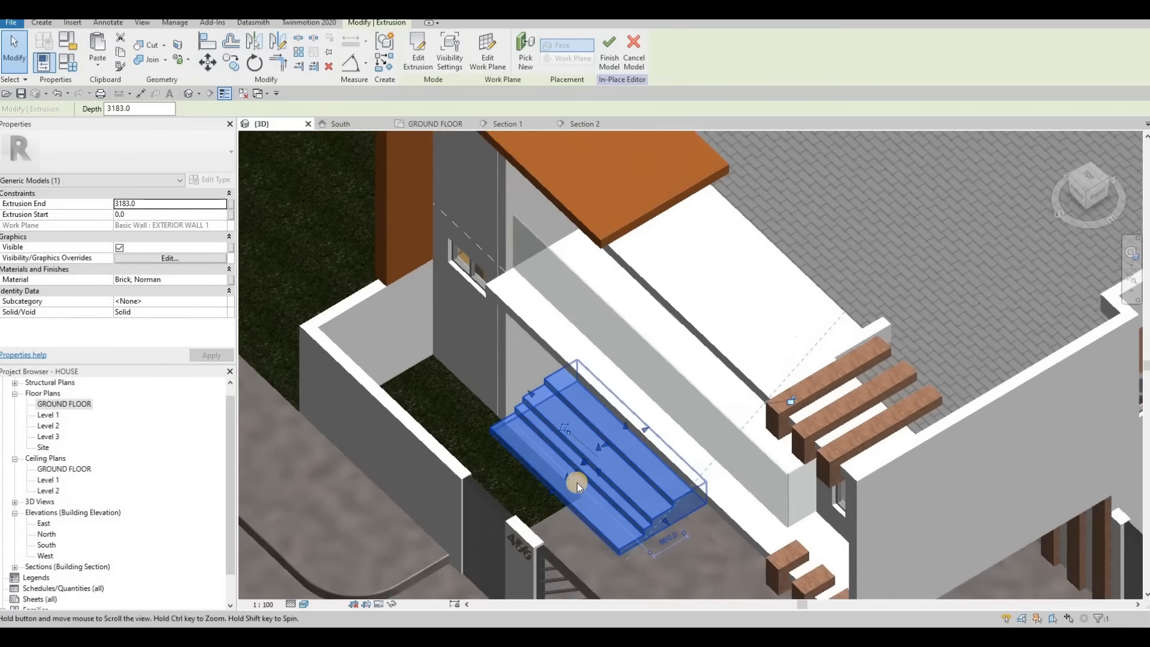
# - Open the material choice for the entrance steps extrusion and show the Concrete category of the AEC Materials library
pyautogui.keyDown('shift'); pyautogui.moveTo(713, 479); pyautogui.dragTo(754, 479, button='middle'); pyautogui.keyUp('shift')
pyautogui.press('Escape')
pyautogui.keyDown('shift'); pyautogui.moveTo(834, 492); pyautogui.dragTo(171, 253, button='middle'); pyautogui.keyUp('shift')
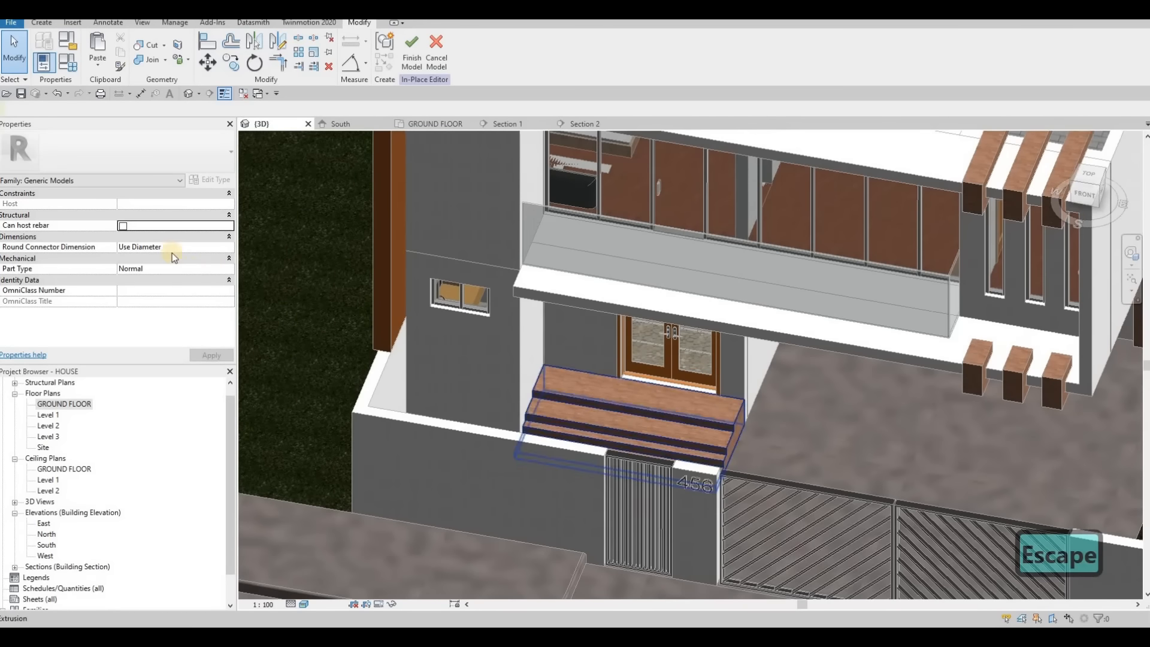
pyautogui.press('Escape')
pyautogui.click(583, 401)
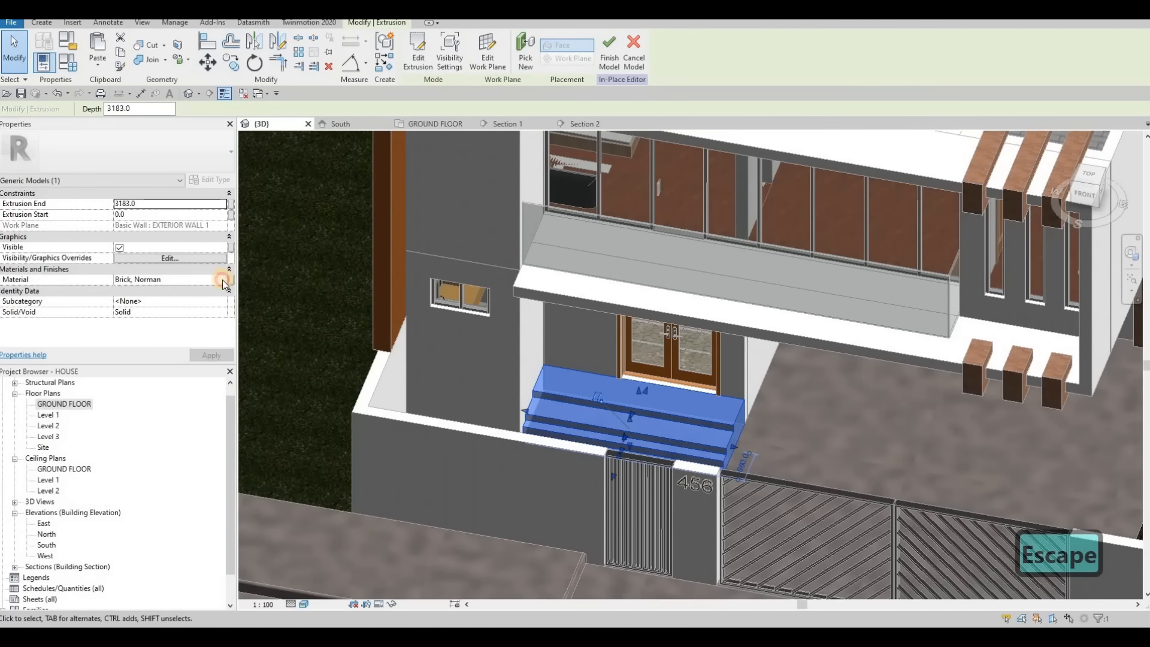
pyautogui.click(225, 280)
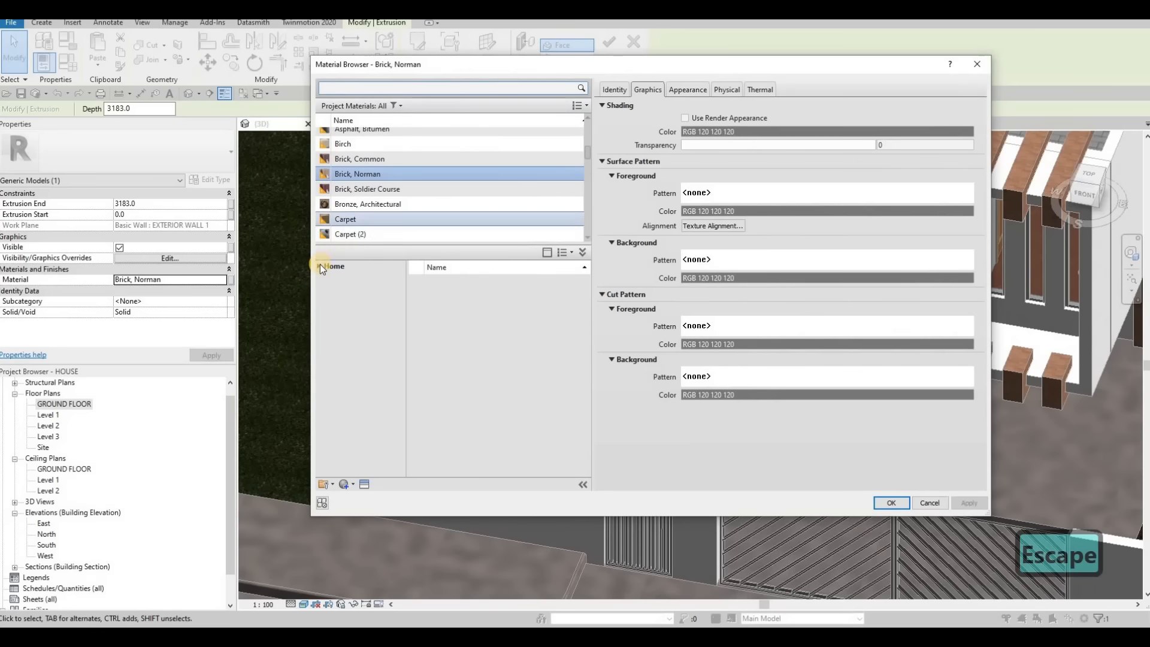
pyautogui.click(319, 266)
pyautogui.click(324, 289)
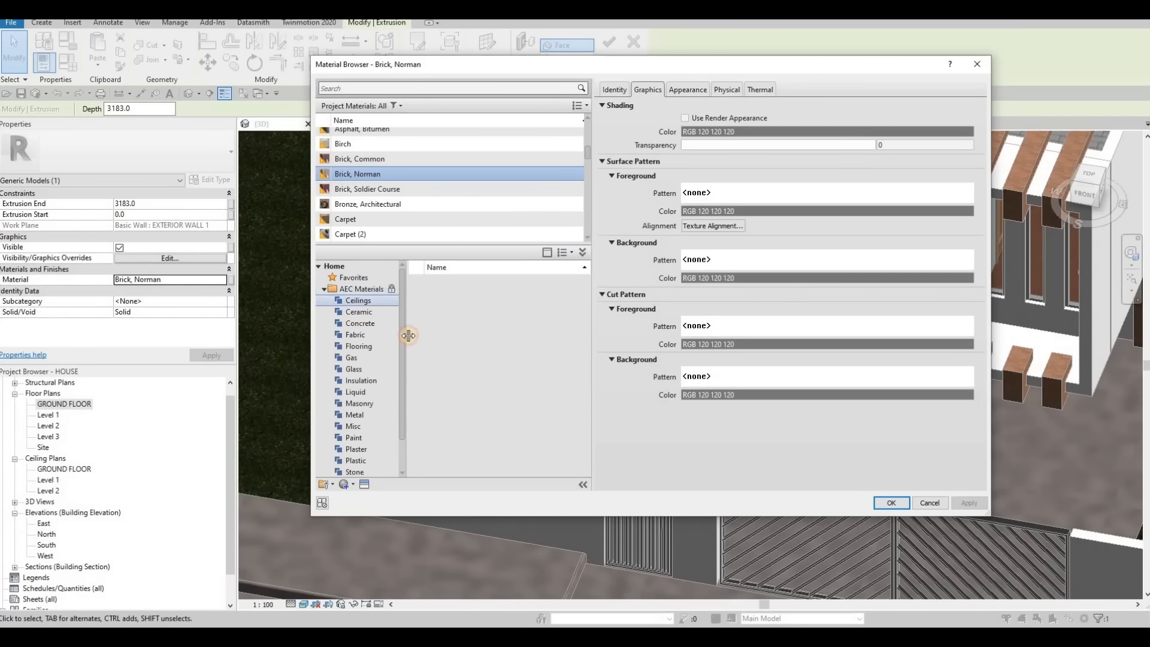
pyautogui.click(359, 324)
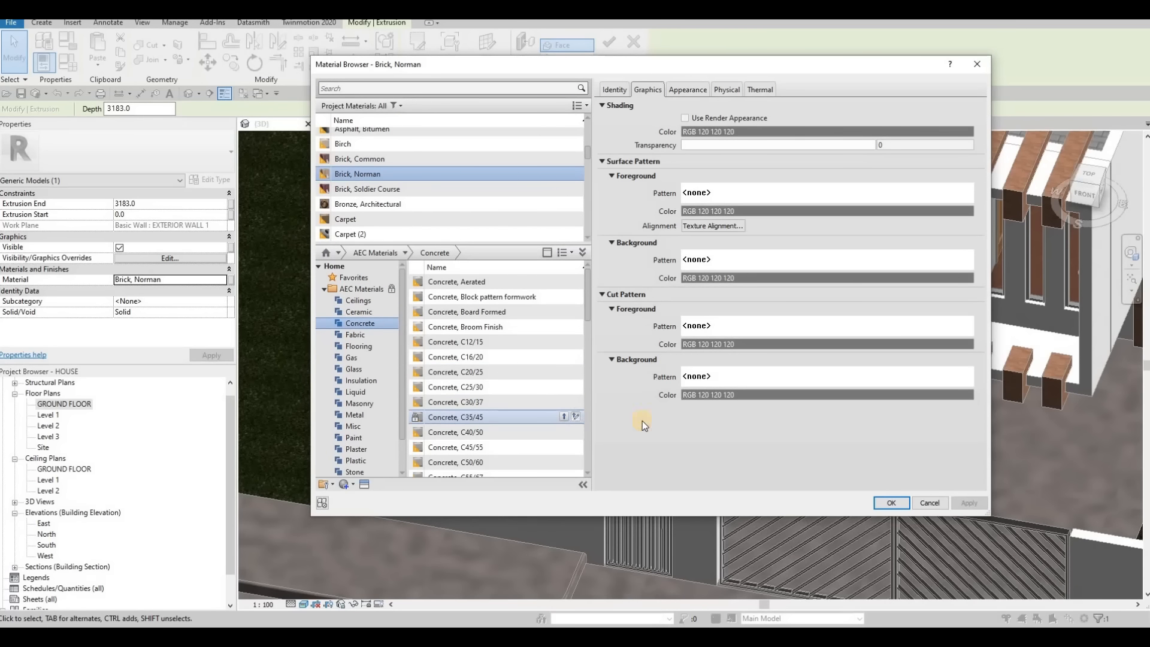
# - Add Concrete, C45/55 from the library to the project and assign it to the steps extrusion
pyautogui.click(564, 416)
pyautogui.press('Escape')
pyautogui.click(562, 447)
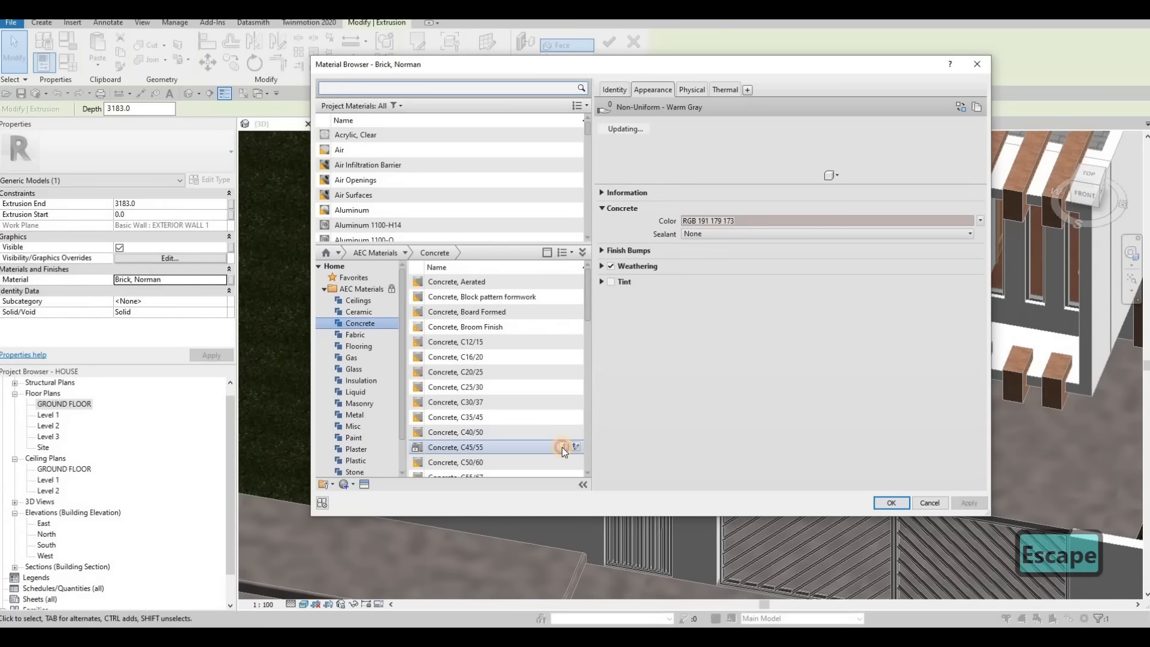
pyautogui.click(962, 501)
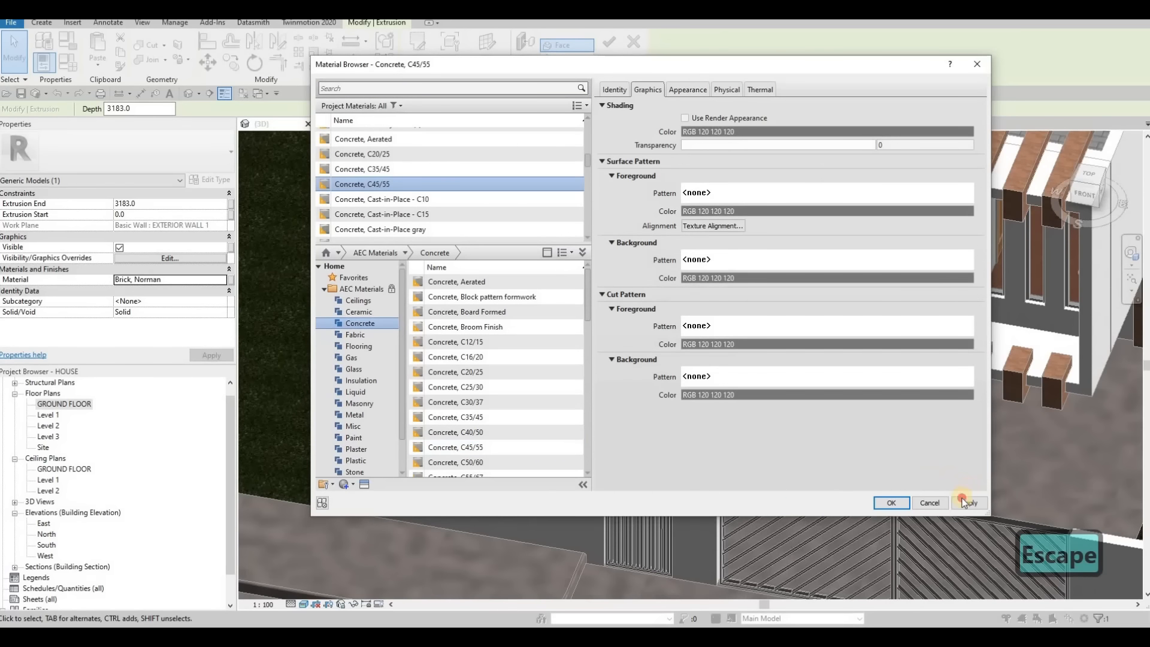
pyautogui.click(903, 502)
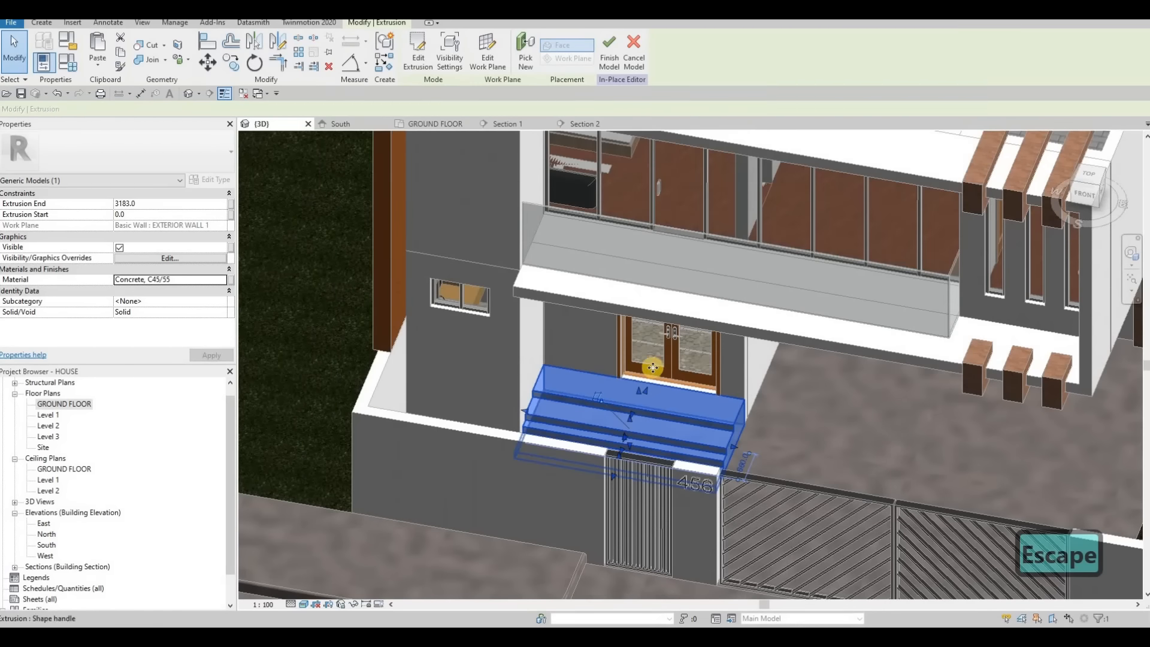
# - Finish the in-place model of the entrance steps
pyautogui.moveTo(632, 421); pyautogui.dragTo(642, 430, button='middle')
pyautogui.scroll(-3, 607, 294)
pyautogui.keyDown('shift'); pyautogui.moveTo(644, 251); pyautogui.dragTo(605, 336, button='middle'); pyautogui.keyUp('shift')
pyautogui.click(608, 51)
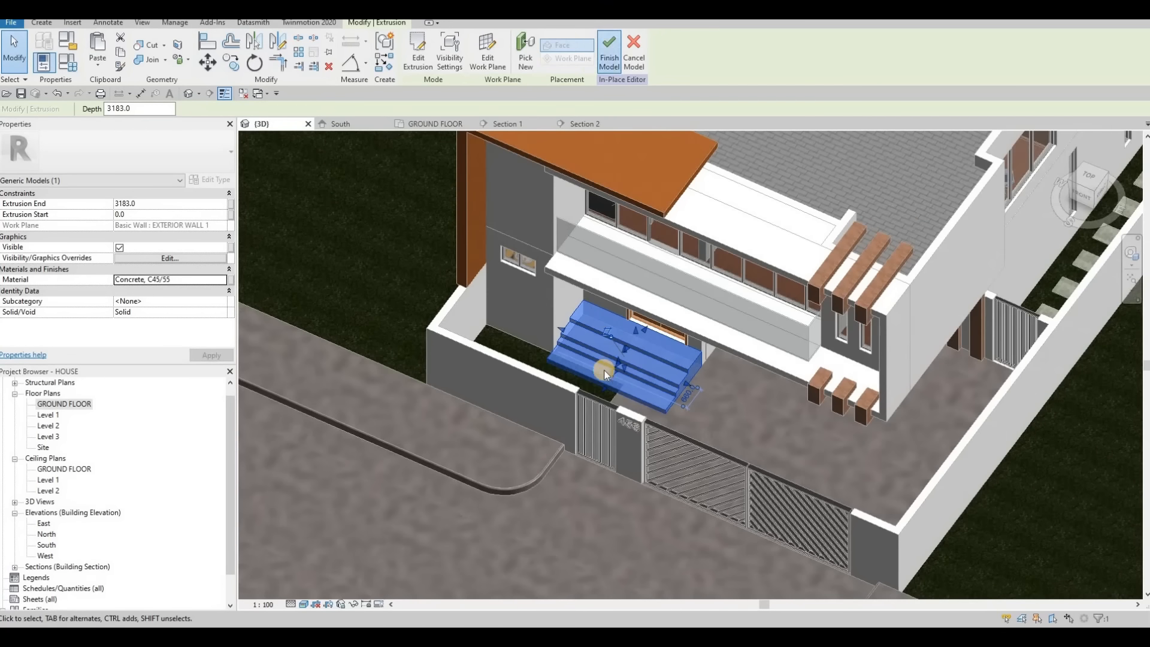
pyautogui.keyDown('shift'); pyautogui.moveTo(569, 391); pyautogui.dragTo(562, 376, button='middle'); pyautogui.keyUp('shift')
pyautogui.press('Escape')
# - Edit the boundary of the grass floor by the steps, adding a line about 580 mm outward from the wall and one parallel to the steps
pyautogui.scroll(1, 563, 375)
pyautogui.click(563, 375)
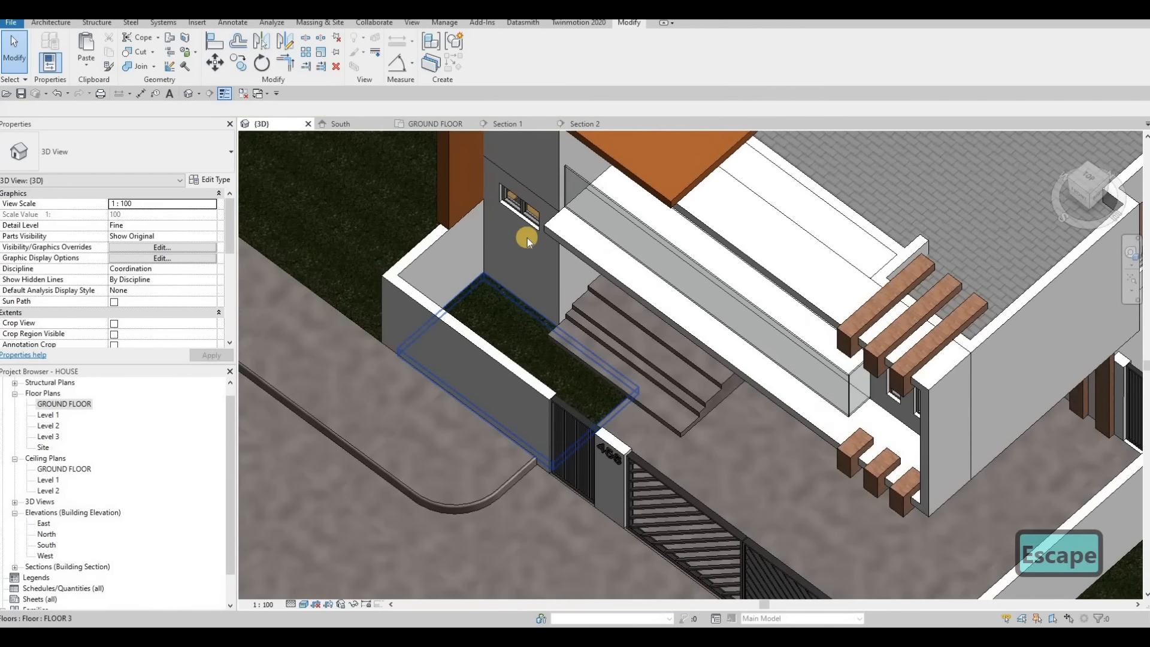
pyautogui.click(481, 67)
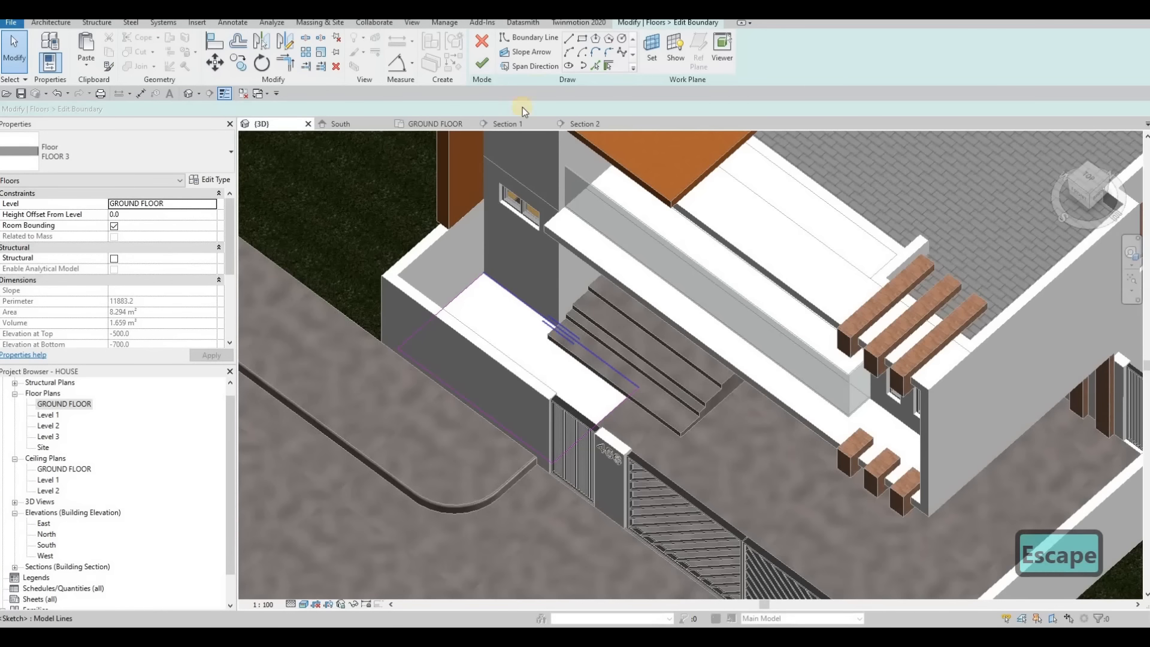
pyautogui.scroll(2, 563, 340)
pyautogui.scroll(1, 556, 324)
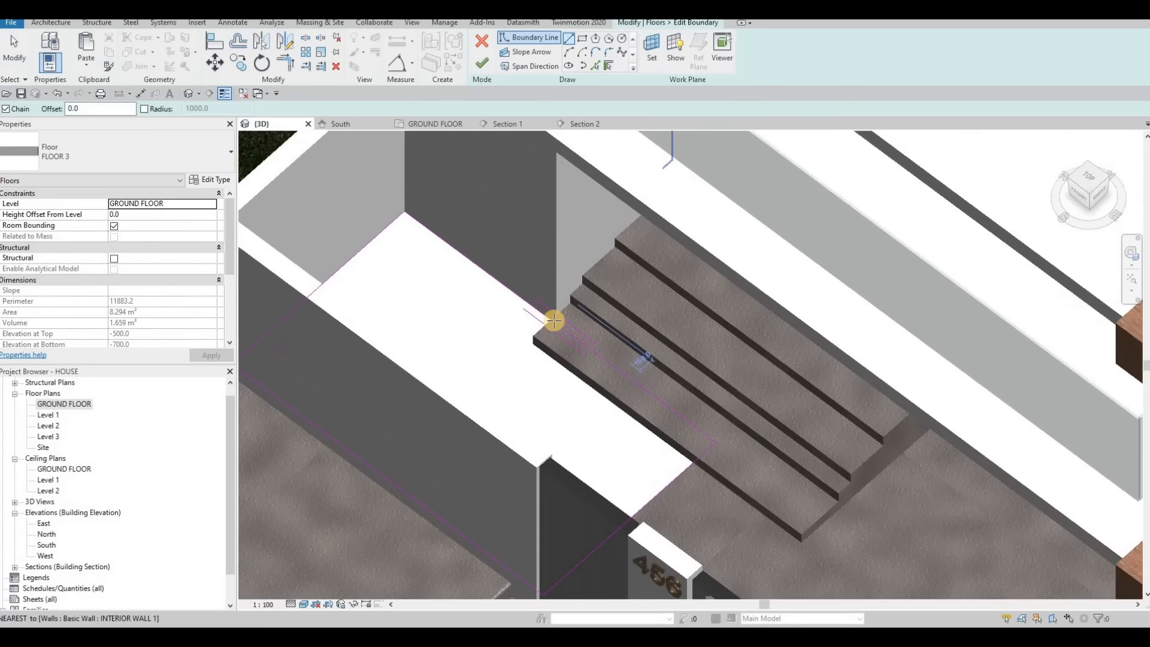
pyautogui.click(507, 357)
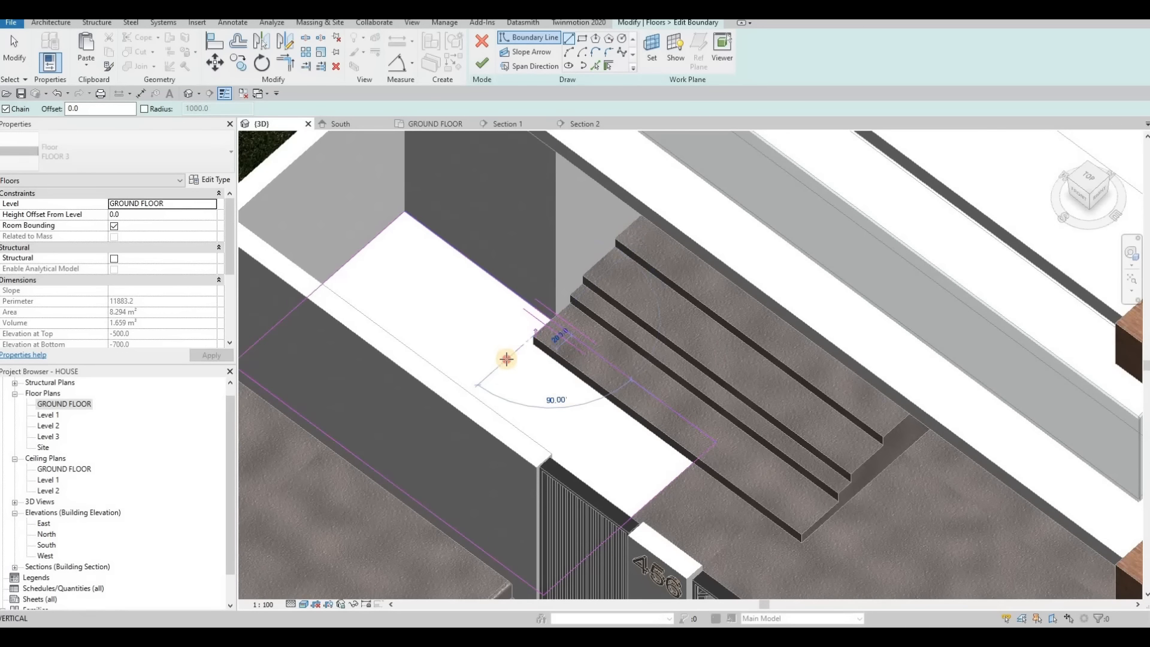
pyautogui.click(674, 476)
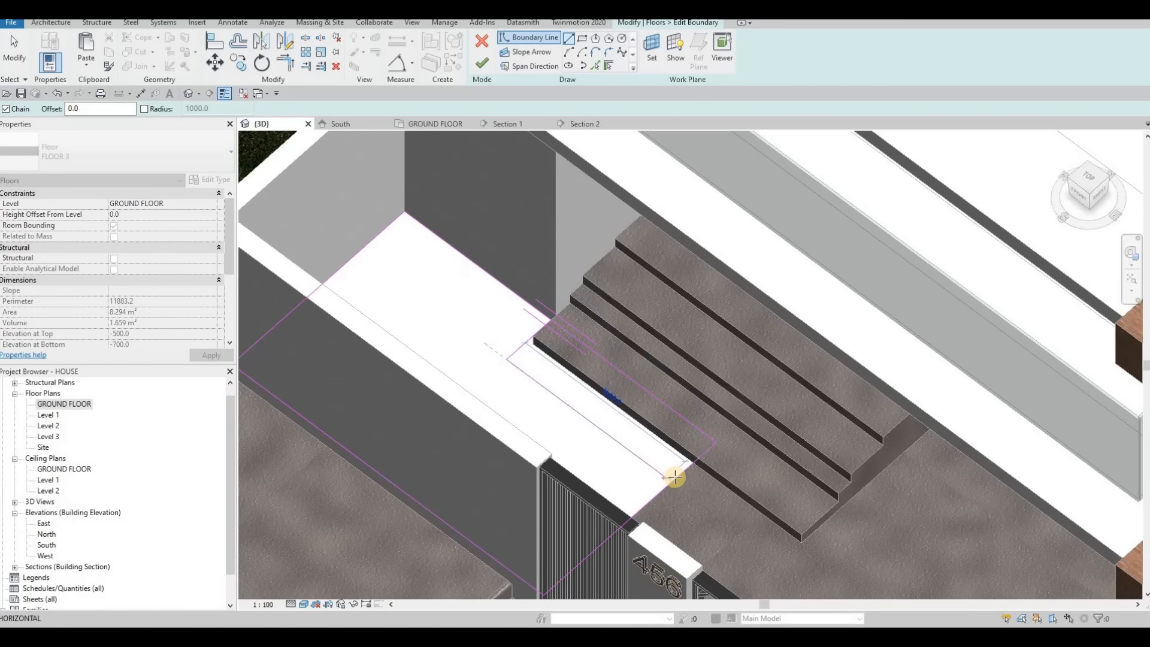
pyautogui.press('Escape')
pyautogui.press('Escape')
pyautogui.press('Escape')
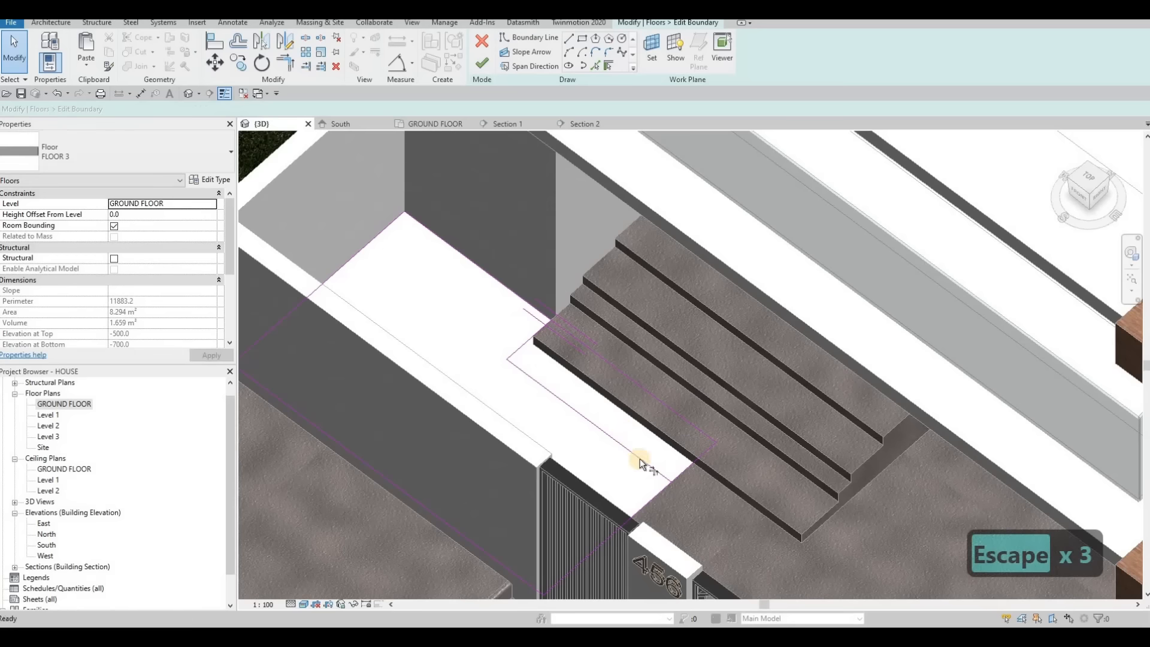
# - Trim the new lines with the grass floor's existing boundary lines to form a closed outline around the steps
pyautogui.press('t')
pyautogui.press('r')
pyautogui.click(659, 488)
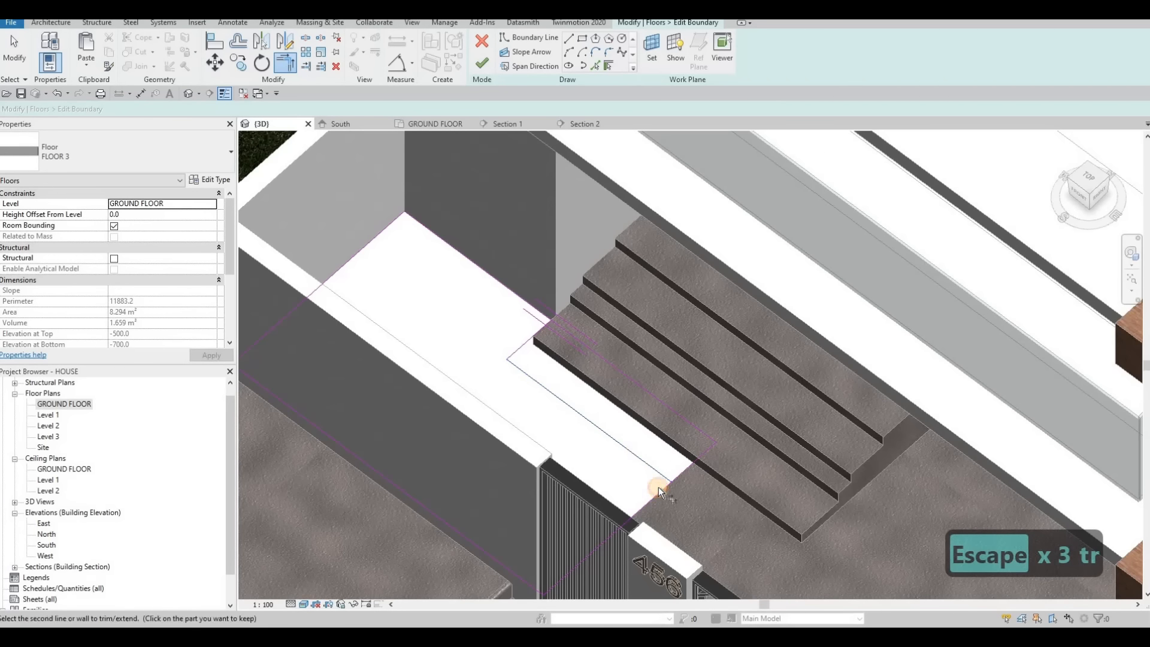
pyautogui.click(523, 322)
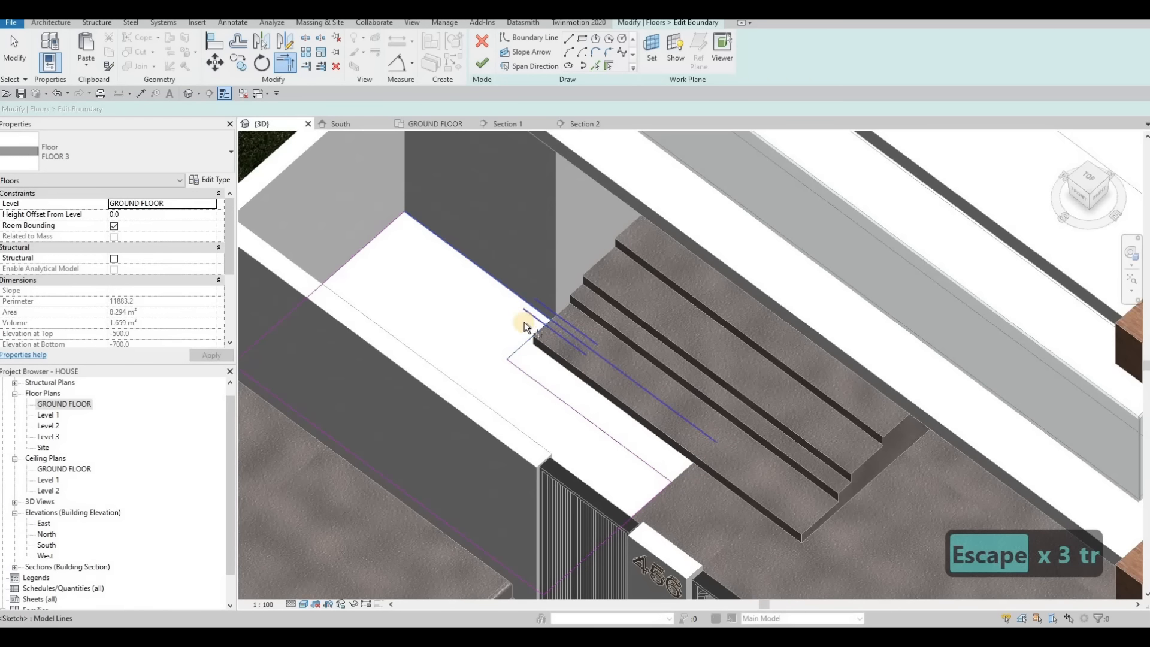
pyautogui.keyDown('shift'); pyautogui.moveTo(667, 422); pyautogui.dragTo(650, 505, button='middle'); pyautogui.keyUp('shift')
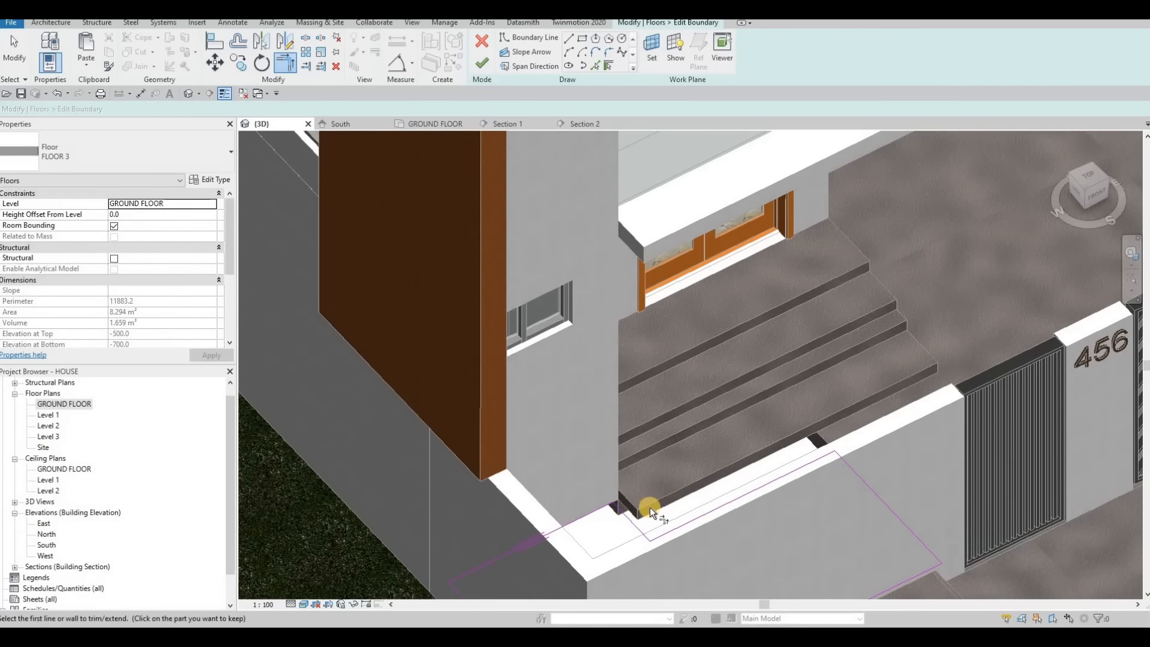
pyautogui.scroll(2, 649, 507)
pyautogui.press('l')
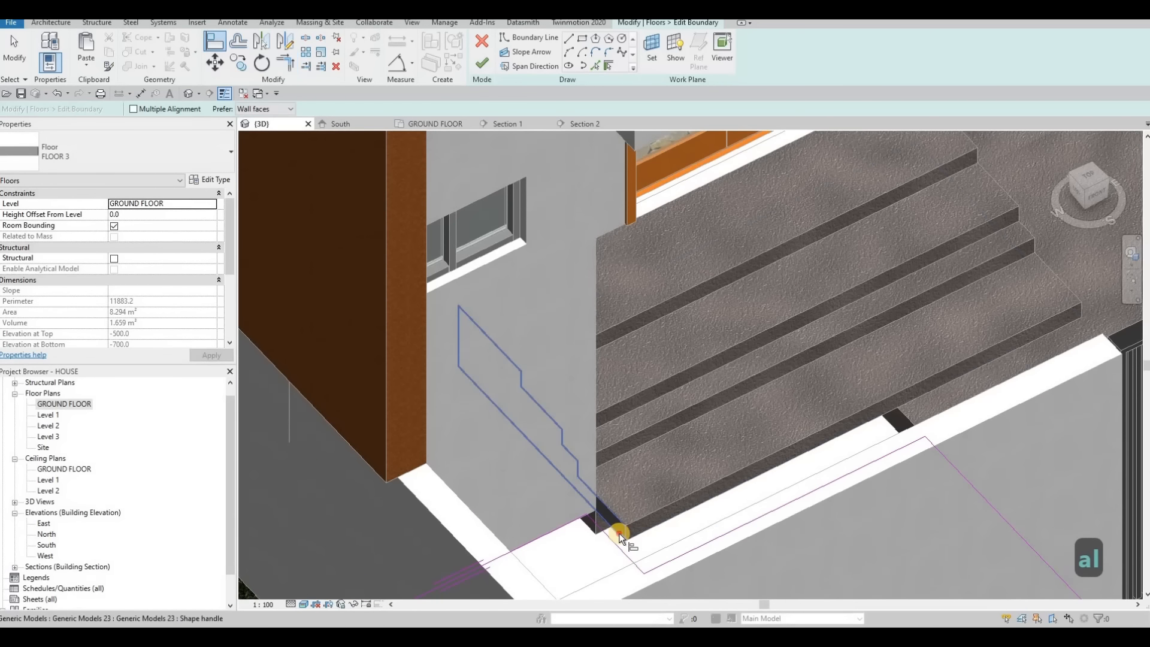
pyautogui.press('Escape')
pyautogui.press('Escape')
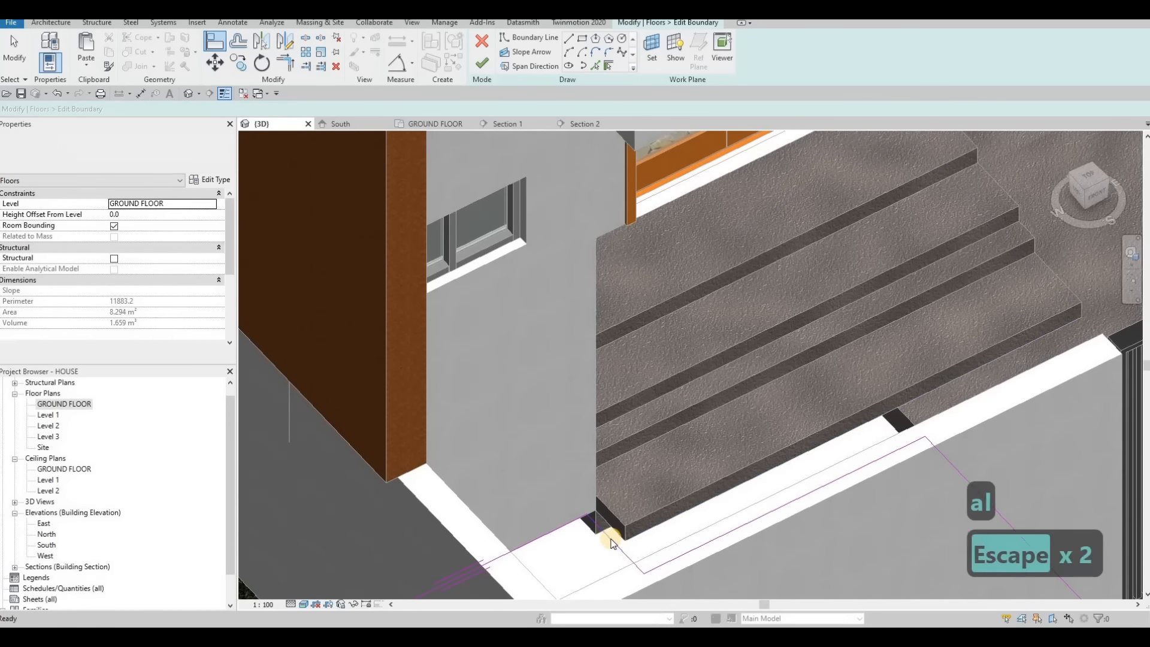
# - Move the short boundary line to the side edge of the steps and finish the grass floor's sketch
pyautogui.scroll(1, 611, 541)
pyautogui.click(634, 531)
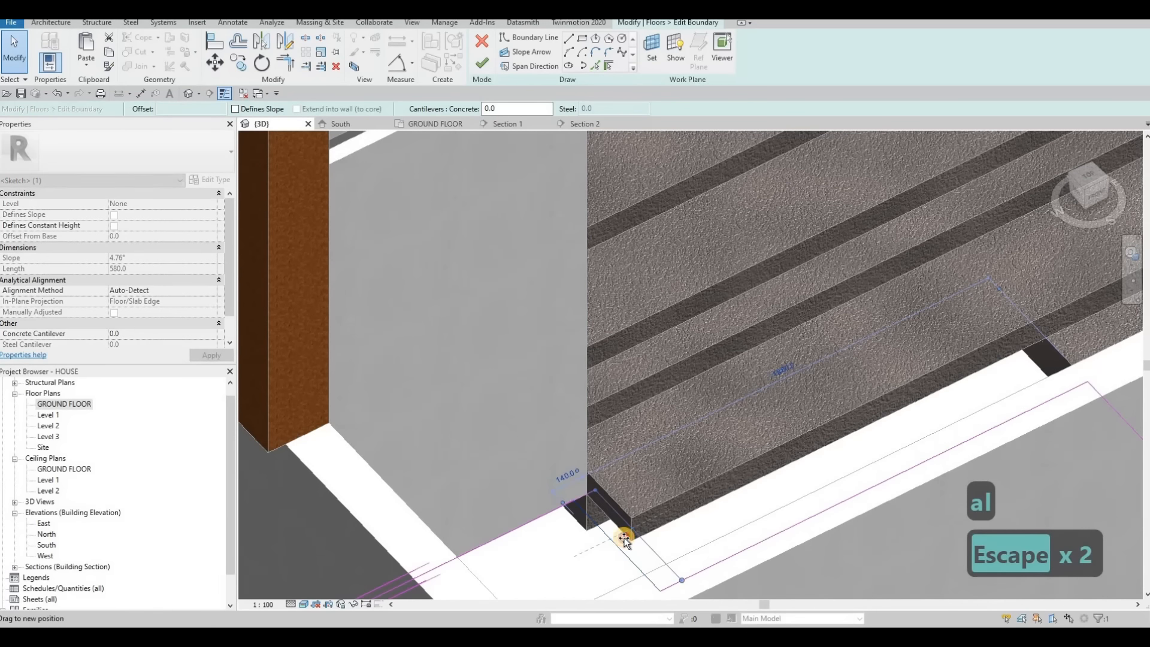
pyautogui.press('Escape')
pyautogui.scroll(-2, 703, 436)
pyautogui.keyDown('shift'); pyautogui.moveTo(627, 414); pyautogui.dragTo(514, 101, button='middle'); pyautogui.keyUp('shift')
pyautogui.click(482, 63)
# - Edit the boundary of the FLOOR 7 paving, moving its edge beneath the steps out to the grass edge, and finish the sketch
pyautogui.keyDown('shift'); pyautogui.moveTo(736, 426); pyautogui.dragTo(758, 411, button='middle'); pyautogui.keyUp('shift')
pyautogui.press('Escape')
pyautogui.click(800, 423)
pyautogui.press('Escape')
pyautogui.click(759, 410)
pyautogui.click(493, 63)
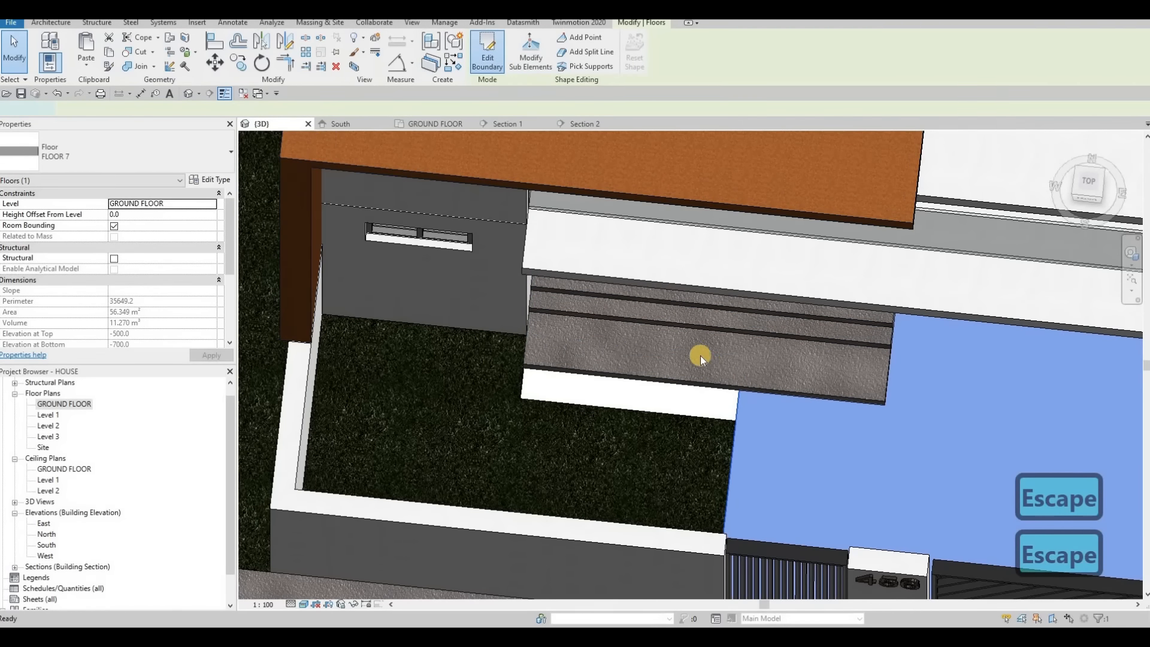
pyautogui.moveTo(666, 349); pyautogui.dragTo(658, 413)
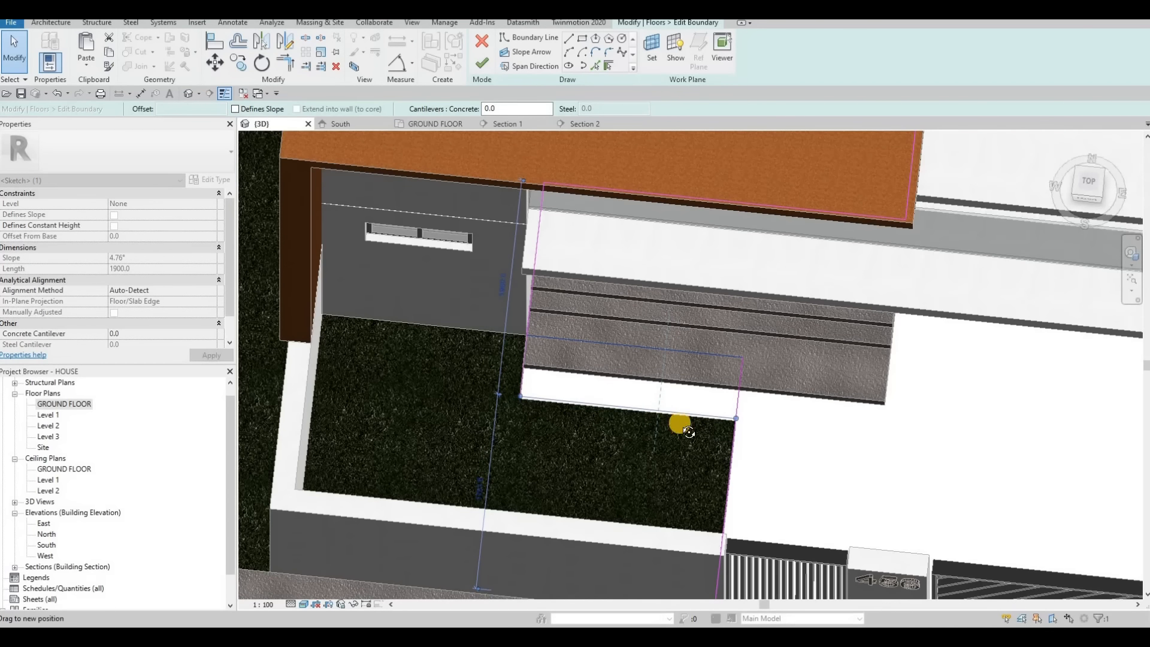
pyautogui.keyDown('shift'); pyautogui.moveTo(447, 334); pyautogui.dragTo(623, 413, button='middle'); pyautogui.keyUp('shift')
pyautogui.moveTo(624, 413); pyautogui.dragTo(620, 411)
pyautogui.click(480, 63)
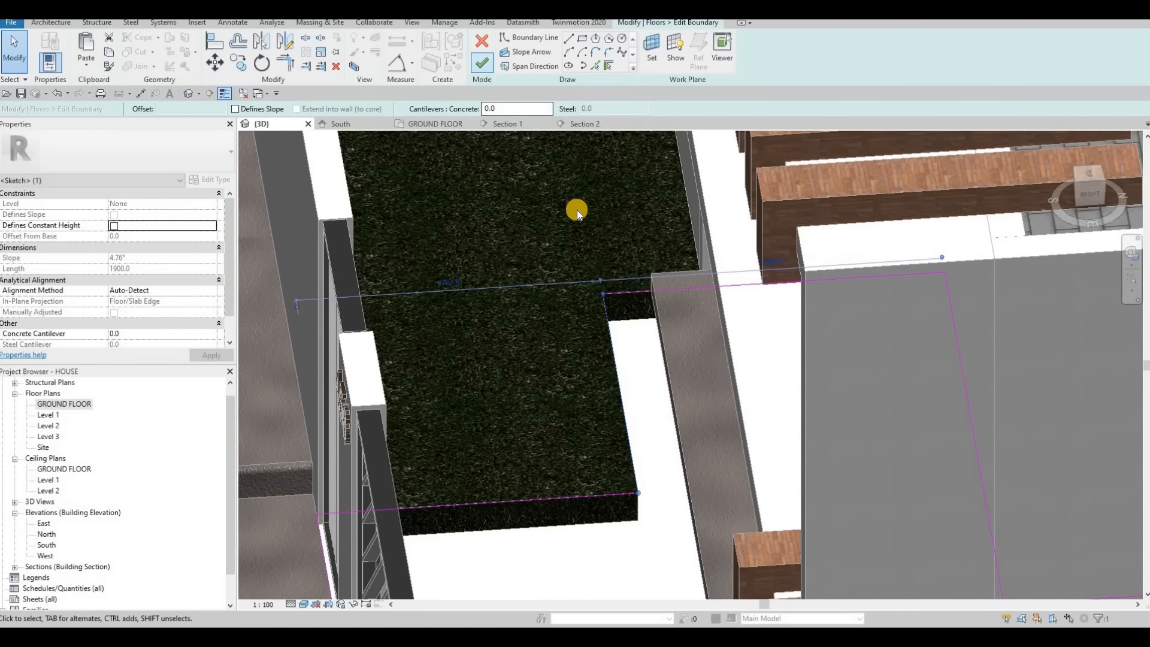
# - Open the orange roof-and-side frame for in-place editing, copy its extrusion's material name, and finish the model
pyautogui.moveTo(580, 288)
pyautogui.keyDown('shift'); pyautogui.mouseDown(button='middle')
pyautogui.moveTo(667, 334)
pyautogui.moveTo(843, 354)
pyautogui.moveTo(936, 296)
pyautogui.moveTo(709, 351)
pyautogui.moveTo(750, 380)
pyautogui.moveTo(605, 333)
pyautogui.moveTo(806, 273)
pyautogui.moveTo(659, 277)
pyautogui.moveTo(626, 231)
pyautogui.moveTo(827, 298)
pyautogui.moveTo(821, 246)
pyautogui.moveTo(837, 219)
pyautogui.moveTo(687, 291)
pyautogui.moveTo(722, 482)
pyautogui.moveTo(648, 314)
pyautogui.moveTo(691, 314)
pyautogui.moveTo(651, 306)
pyautogui.moveTo(564, 218)
pyautogui.mouseUp(button='middle'); pyautogui.keyUp('shift')
pyautogui.press('Escape')
pyautogui.press('Escape')
pyautogui.click(563, 218)
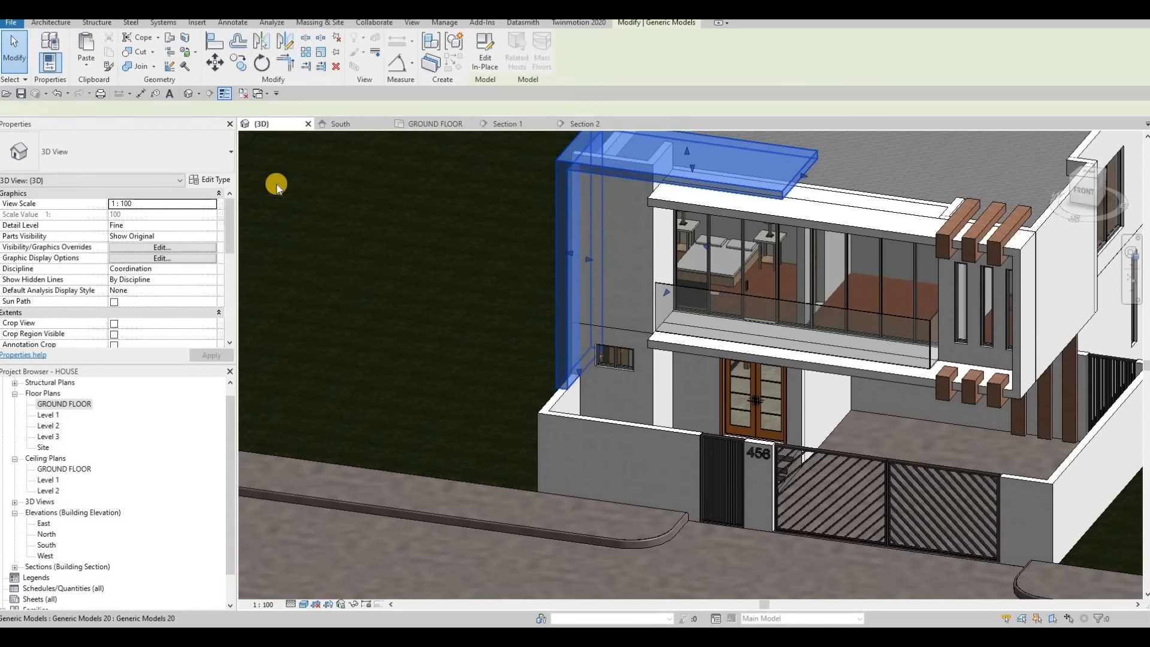
pyautogui.click(484, 56)
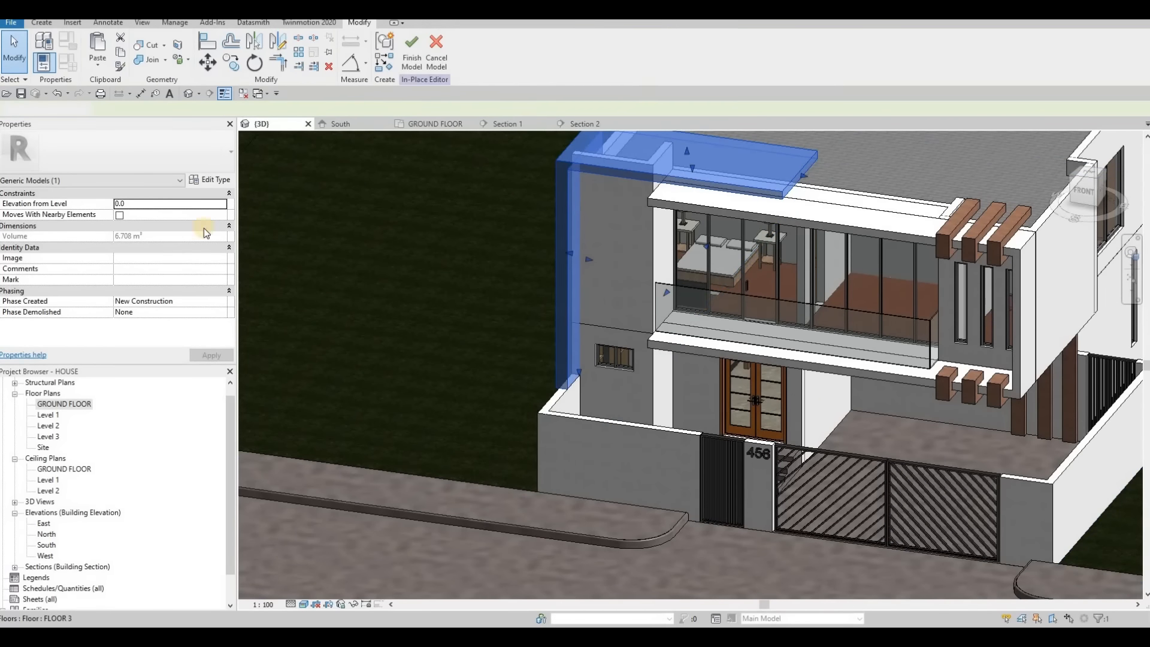
pyautogui.click(554, 213)
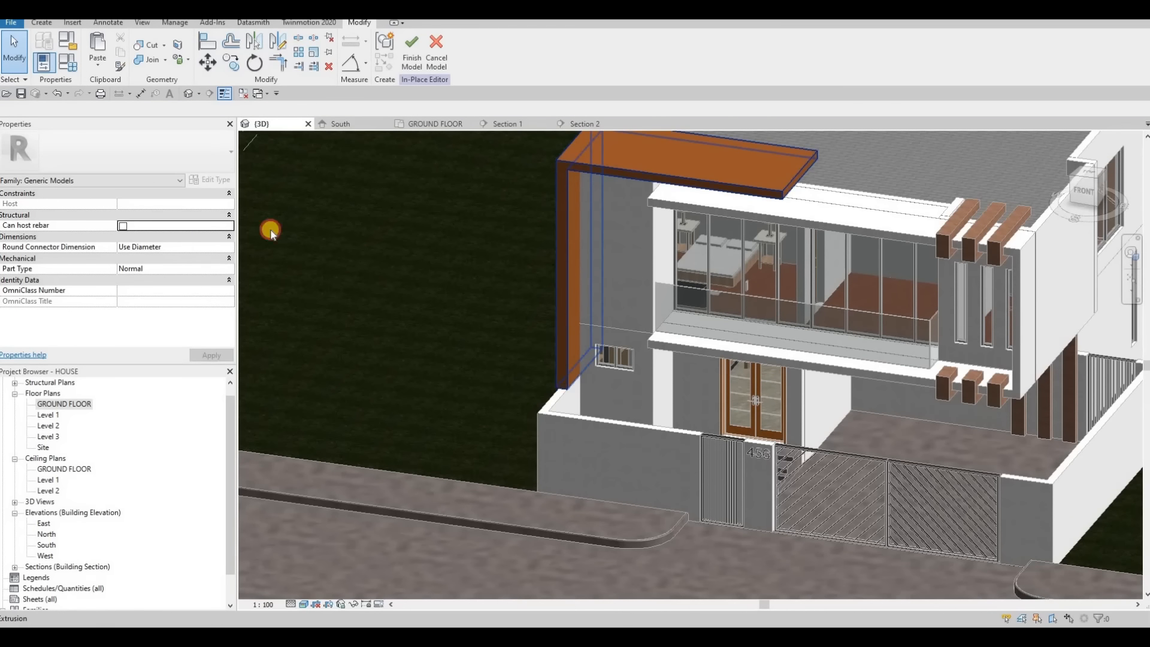
pyautogui.click(160, 280)
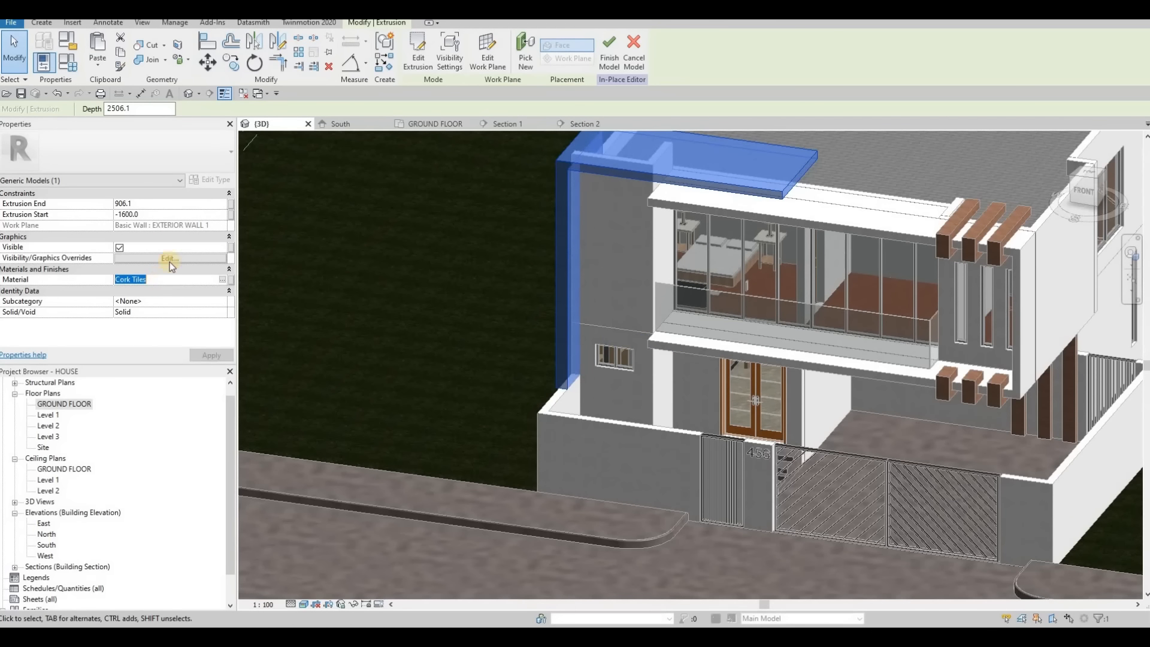
pyautogui.hotkey('ctrl', 'c')
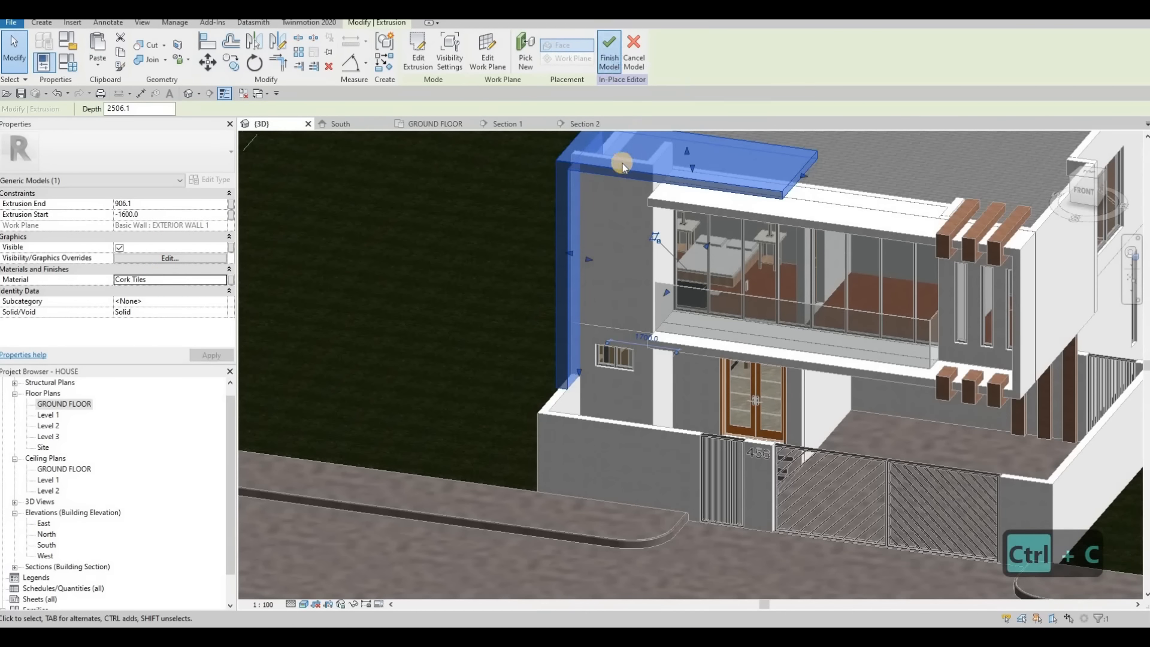
pyautogui.click(610, 53)
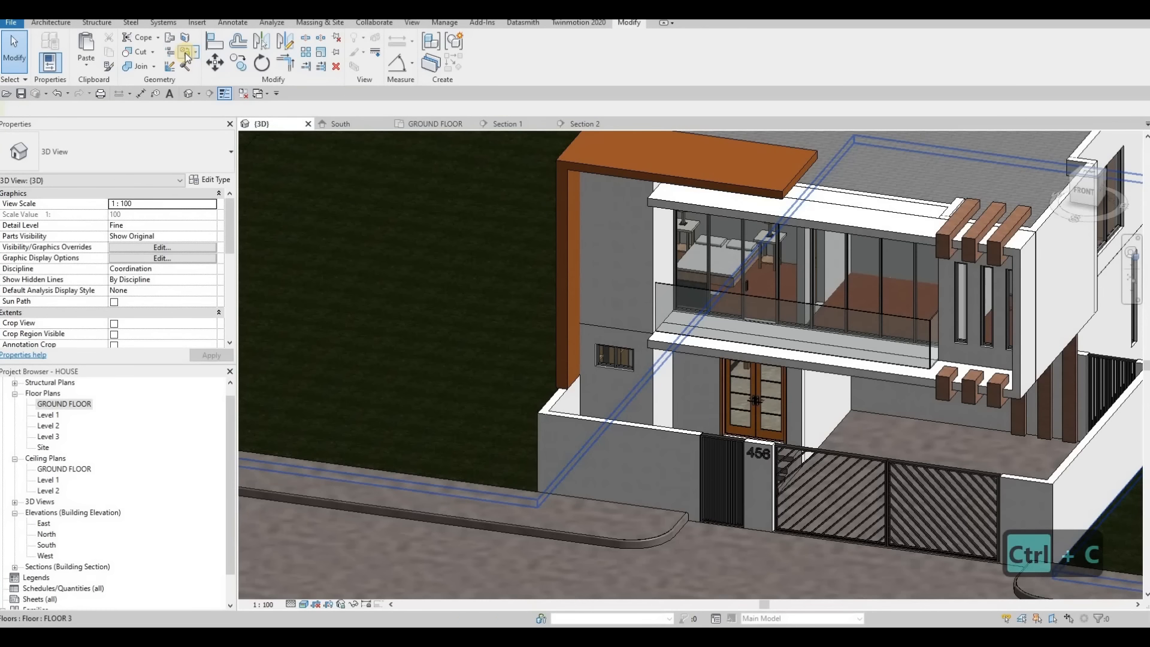
# - Search the paint materials for "cork" and paint the upper front wall face beside the balcony with Cork Tiles
pyautogui.click(185, 38)
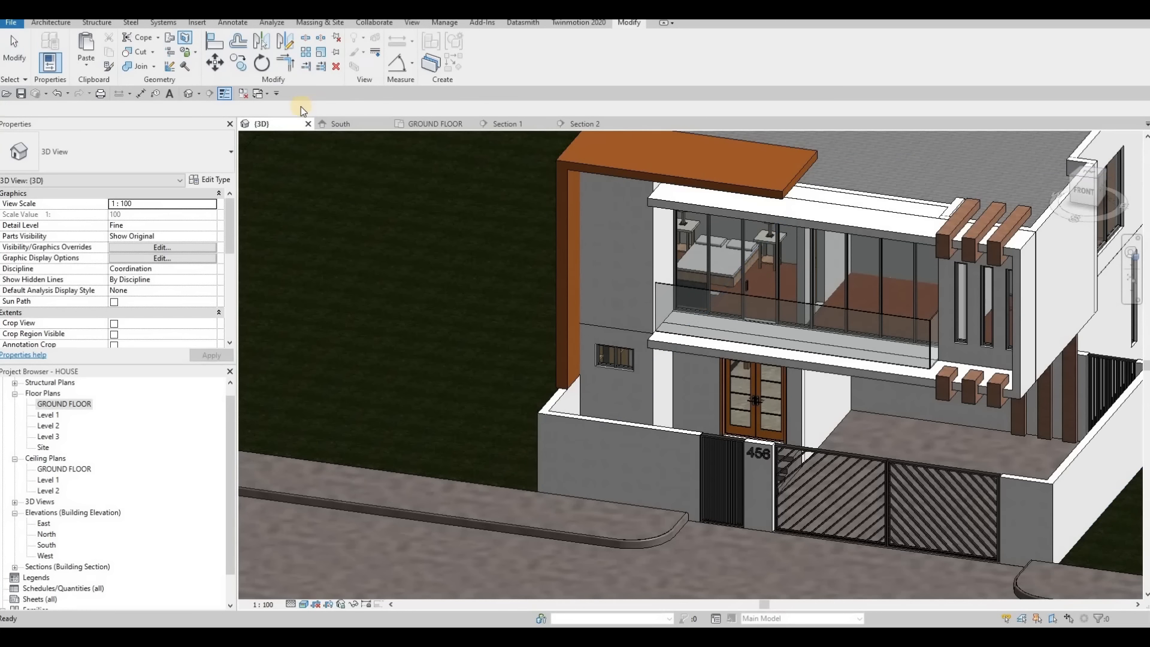
pyautogui.click(186, 53)
pyautogui.click(202, 91)
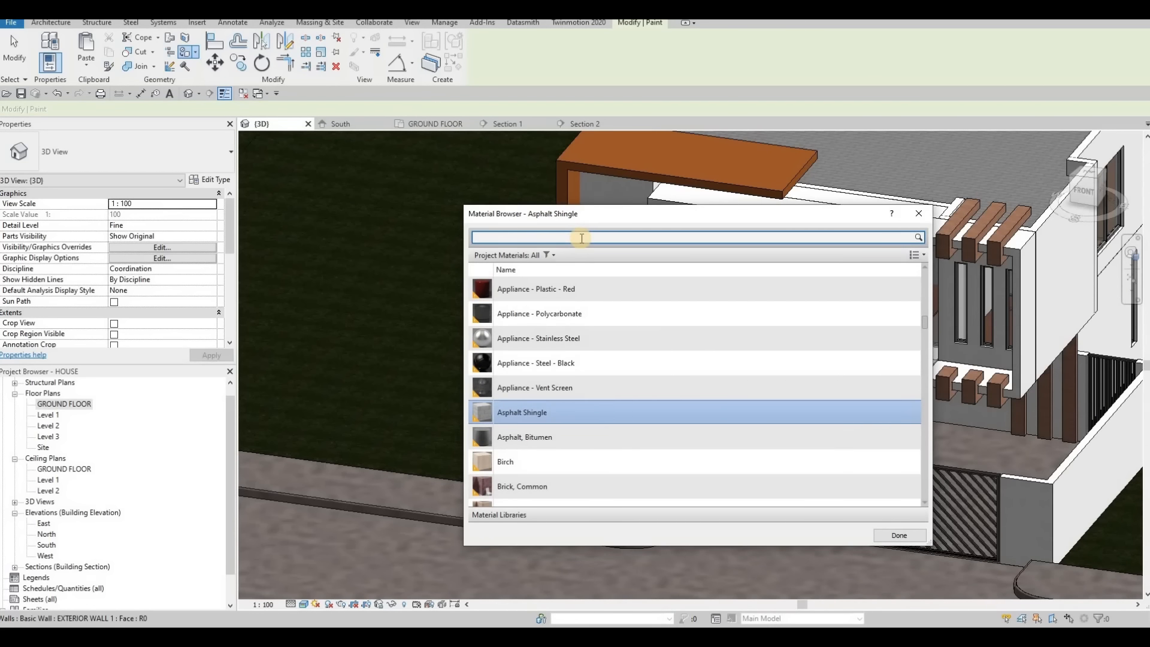
pyautogui.click(556, 301)
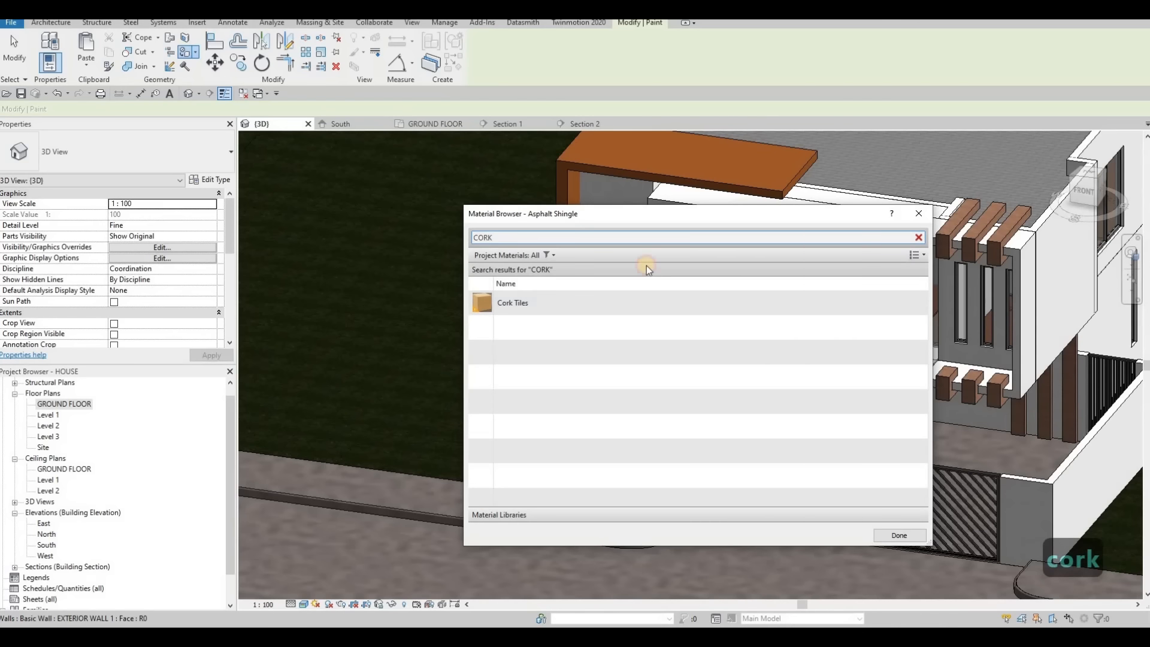
pyautogui.moveTo(802, 222); pyautogui.dragTo(429, 233)
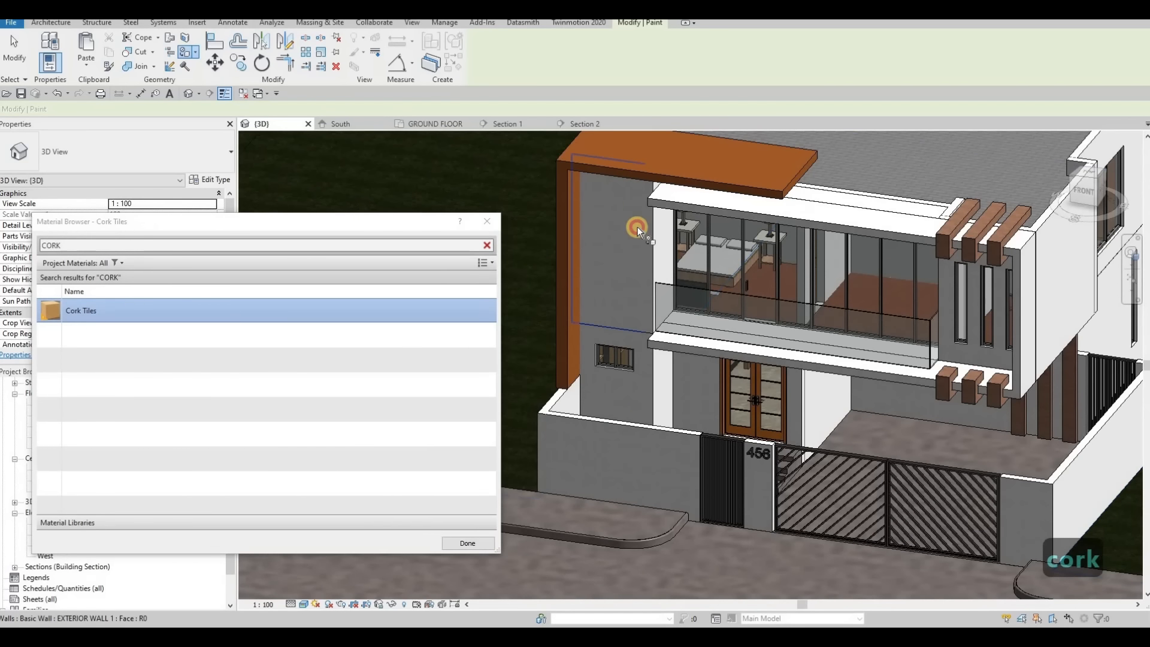
pyautogui.click(647, 248)
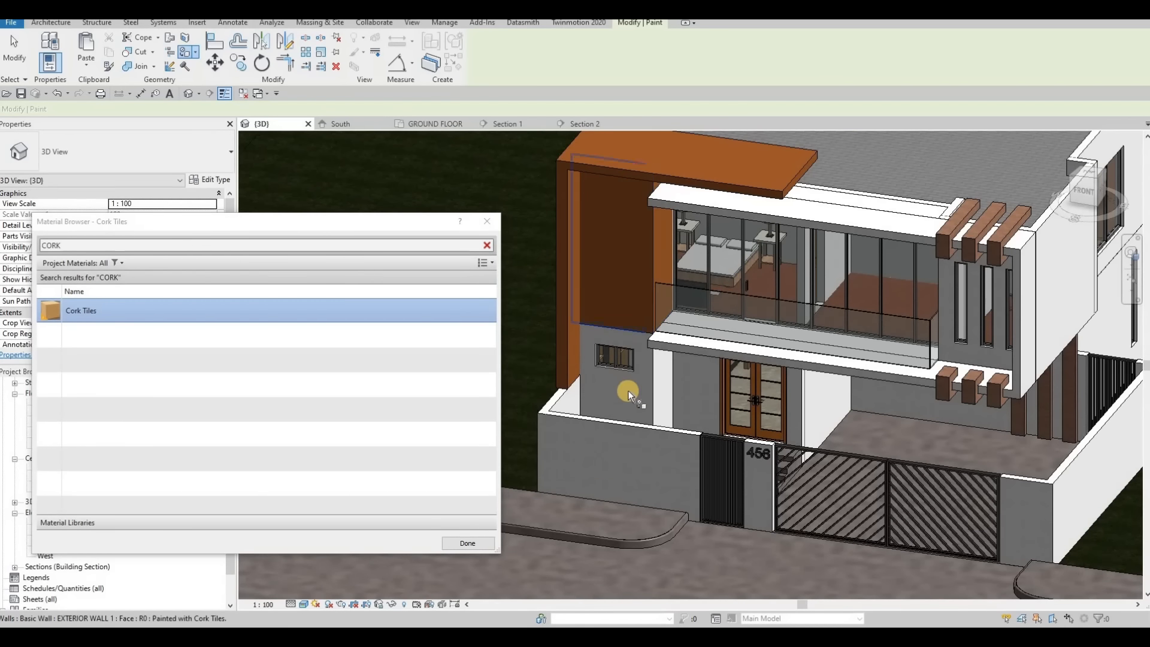
# - Paint the lower front wall face around the small window and its adjoining side face with Cork Tiles, and end painting
pyautogui.click(657, 389)
pyautogui.click(668, 394)
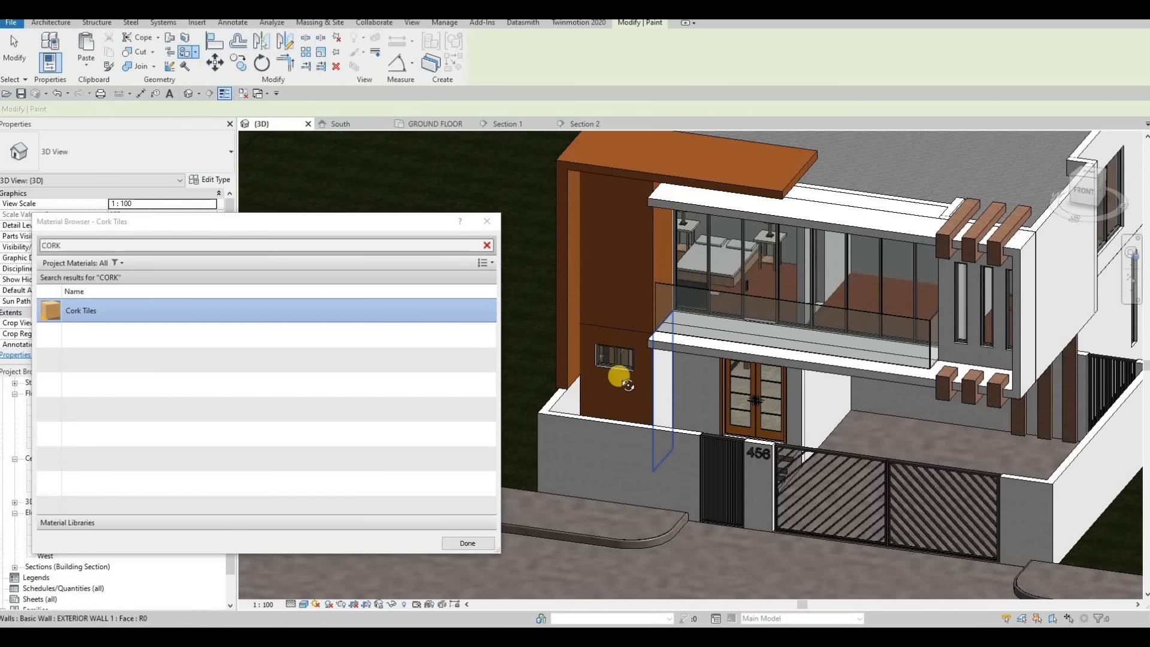
pyautogui.moveTo(512, 433)
pyautogui.keyDown('shift'); pyautogui.mouseDown(button='middle')
pyautogui.moveTo(582, 421)
pyautogui.moveTo(689, 359)
pyautogui.moveTo(668, 240)
pyautogui.moveTo(618, 226)
pyautogui.moveTo(606, 234)
pyautogui.mouseUp(button='middle'); pyautogui.keyUp('shift')
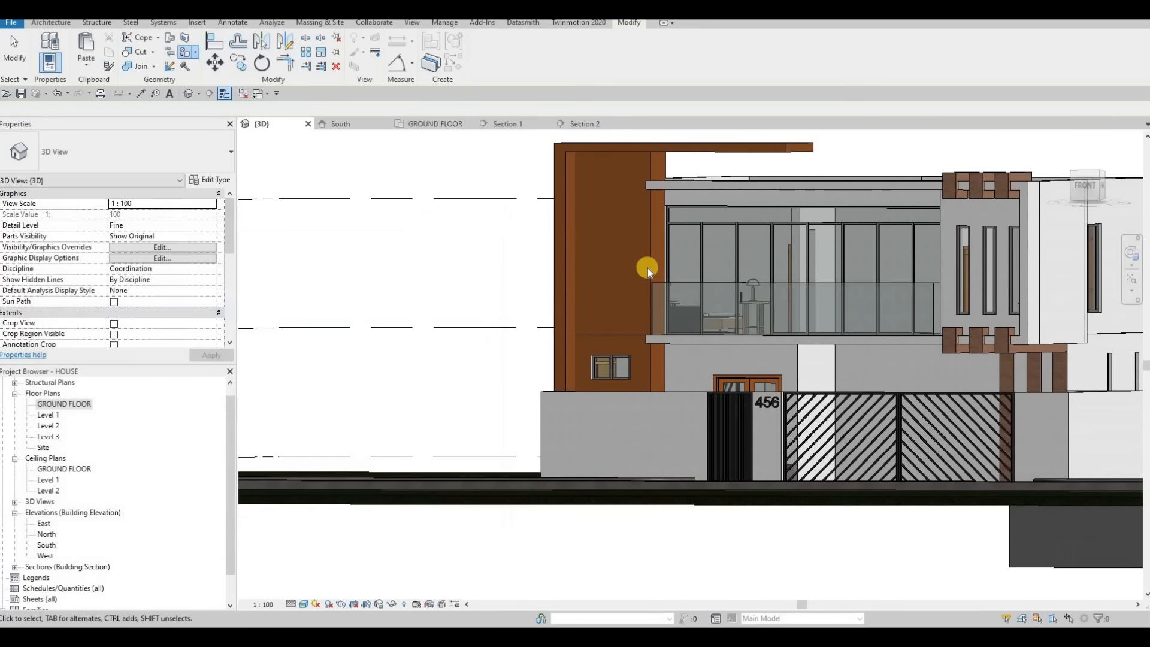
# - Open the orange roof-and-side frame for in-place editing and open its extrusion sketch in the South elevation
pyautogui.keyDown('shift'); pyautogui.moveTo(682, 282); pyautogui.dragTo(684, 282, button='middle'); pyautogui.keyUp('shift')
pyautogui.keyDown('shift'); pyautogui.moveTo(677, 148); pyautogui.dragTo(677, 153, button='middle'); pyautogui.keyUp('shift')
pyautogui.click(677, 153)
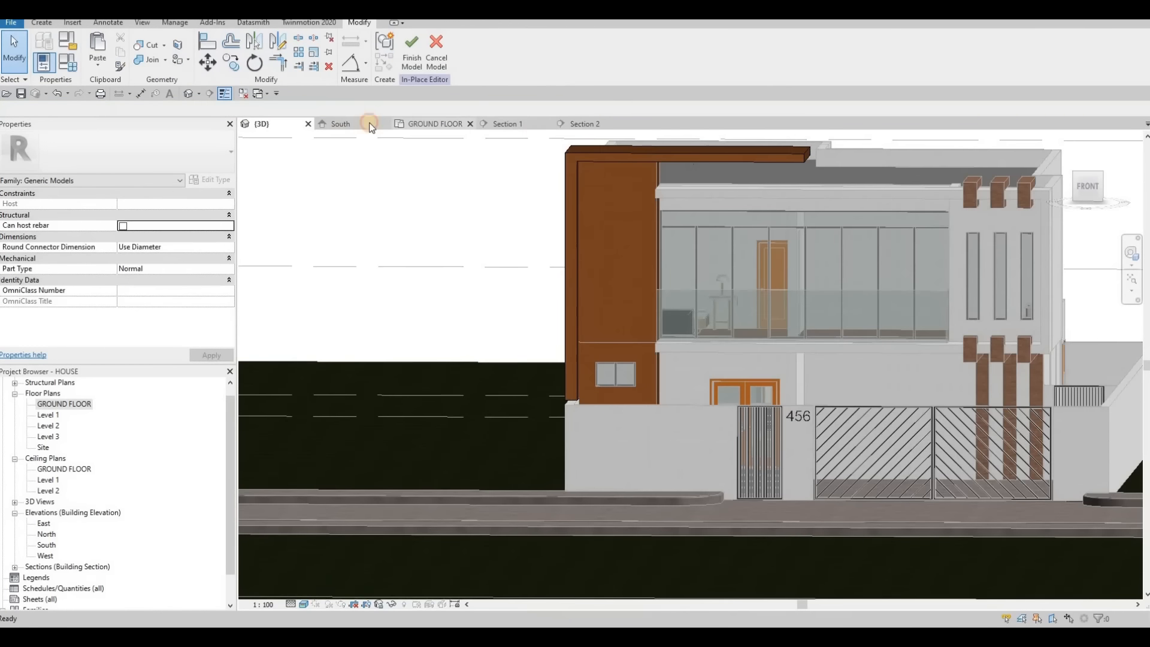
pyautogui.click(343, 123)
pyautogui.scroll(2, 506, 216)
pyautogui.click(515, 202)
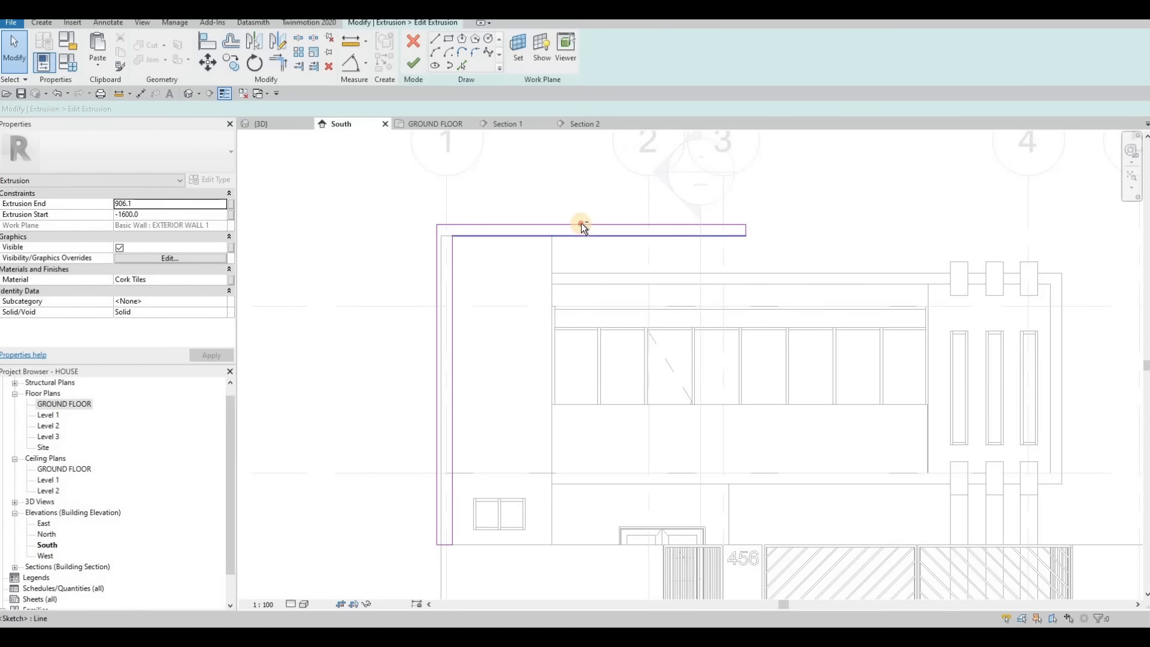
# - Try to lower only the bottom line of the frame's roof band, and undo the move
pyautogui.click(577, 235)
pyautogui.moveTo(576, 257); pyautogui.dragTo(576, 256)
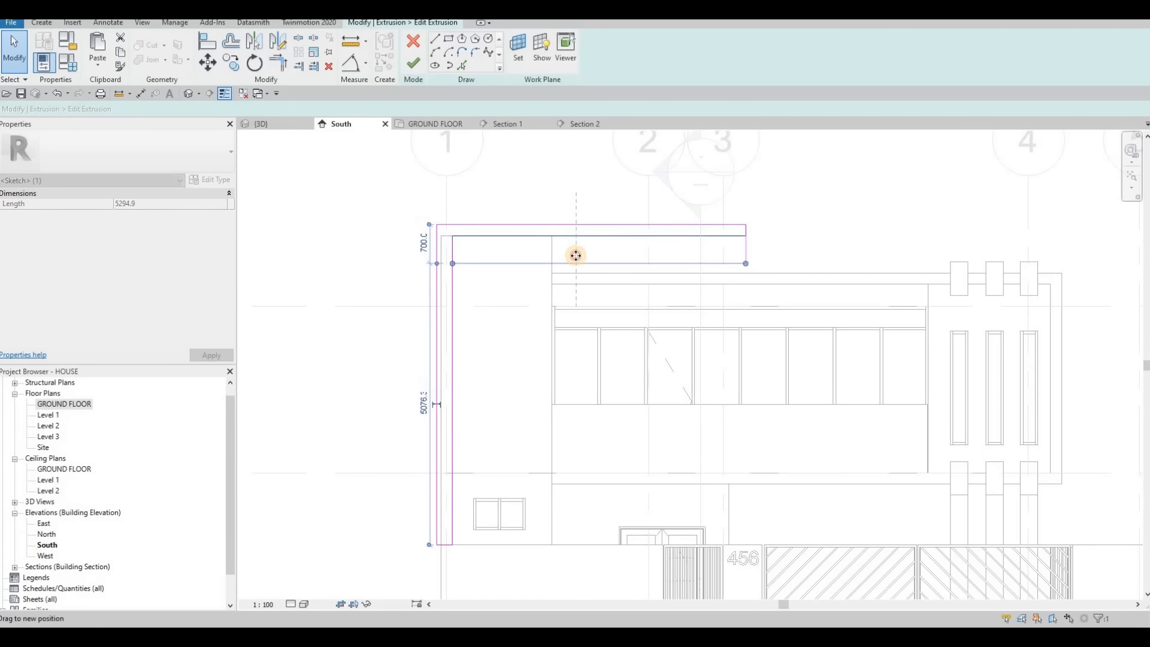
pyautogui.hotkey('ctrl', 'z')
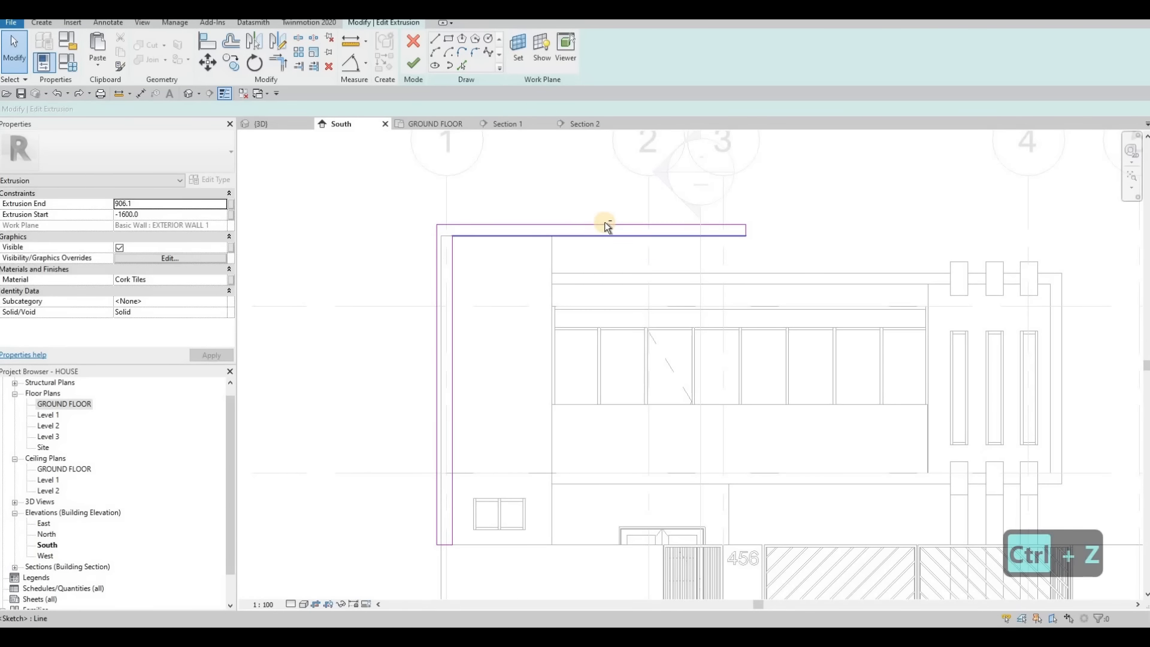
# - Move both horizontal lines of the frame's roof band down together, below the top of the front wall
pyautogui.click(605, 227)
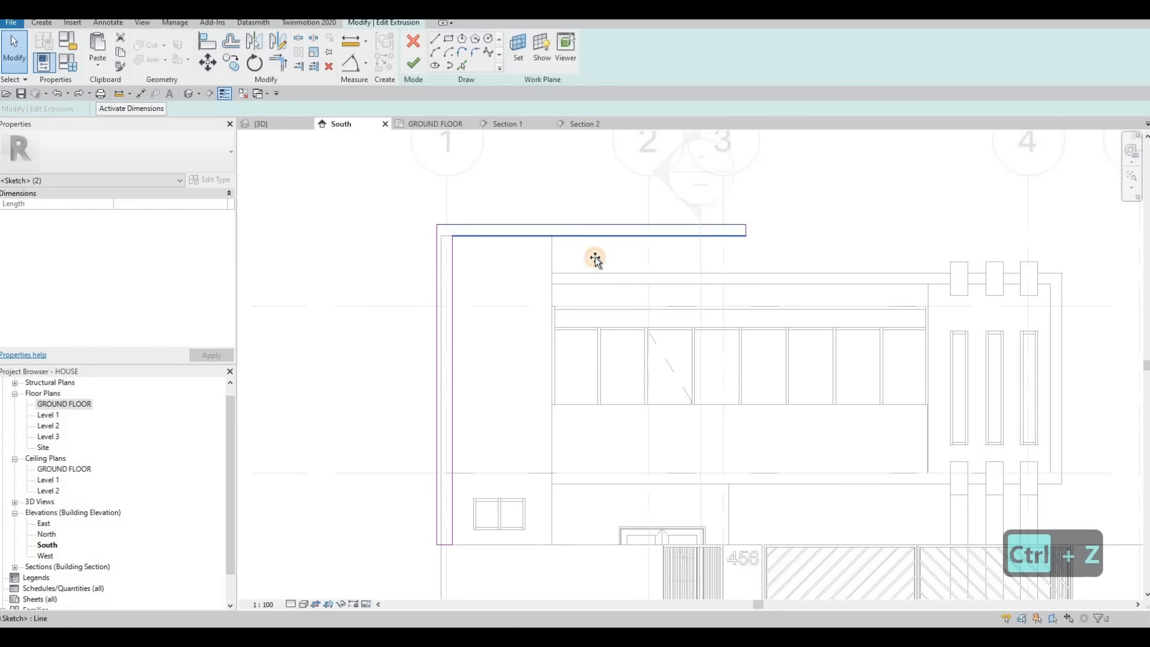
pyautogui.moveTo(595, 259); pyautogui.dragTo(589, 257)
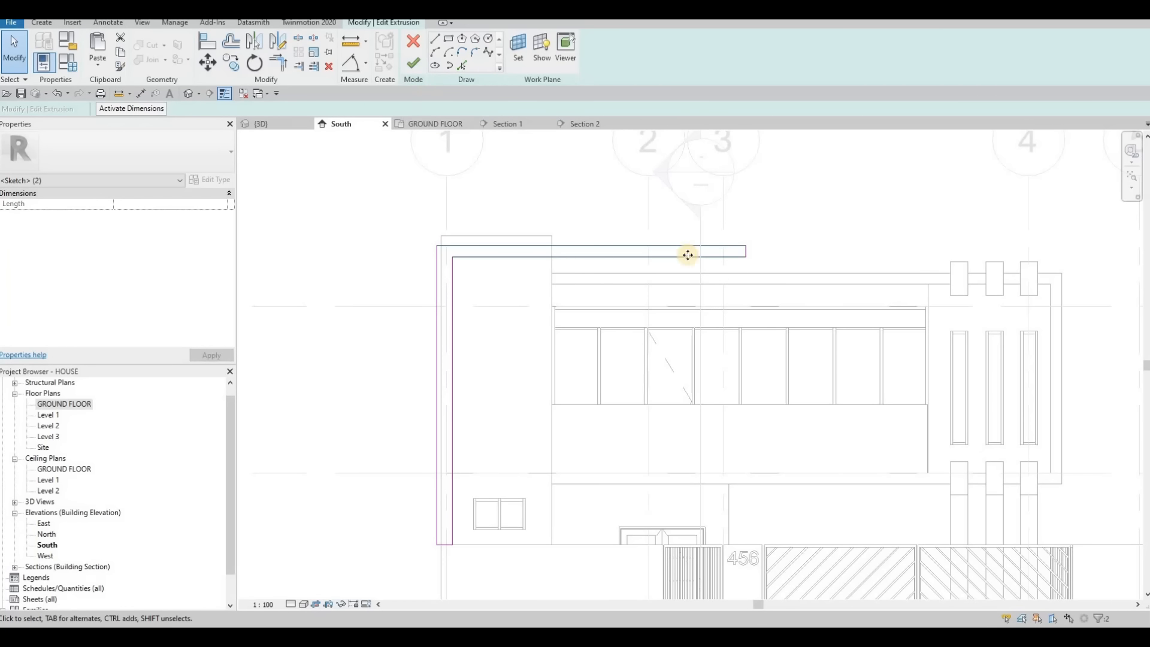
pyautogui.scroll(2, 745, 254)
pyautogui.press('Escape')
# - Extend the roof band by moving its short end line past the third bracket, near the far edge of the facade
pyautogui.moveTo(644, 252); pyautogui.dragTo(621, 248, button='middle')
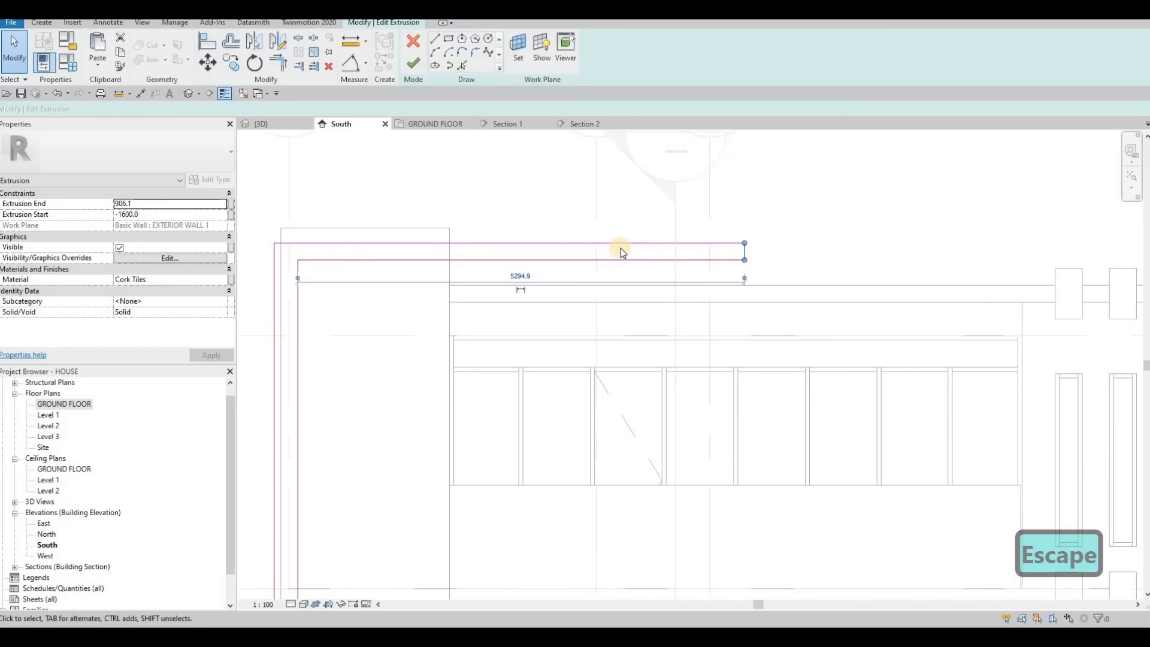
pyautogui.scroll(-1, 612, 245)
pyautogui.scroll(3, 612, 247)
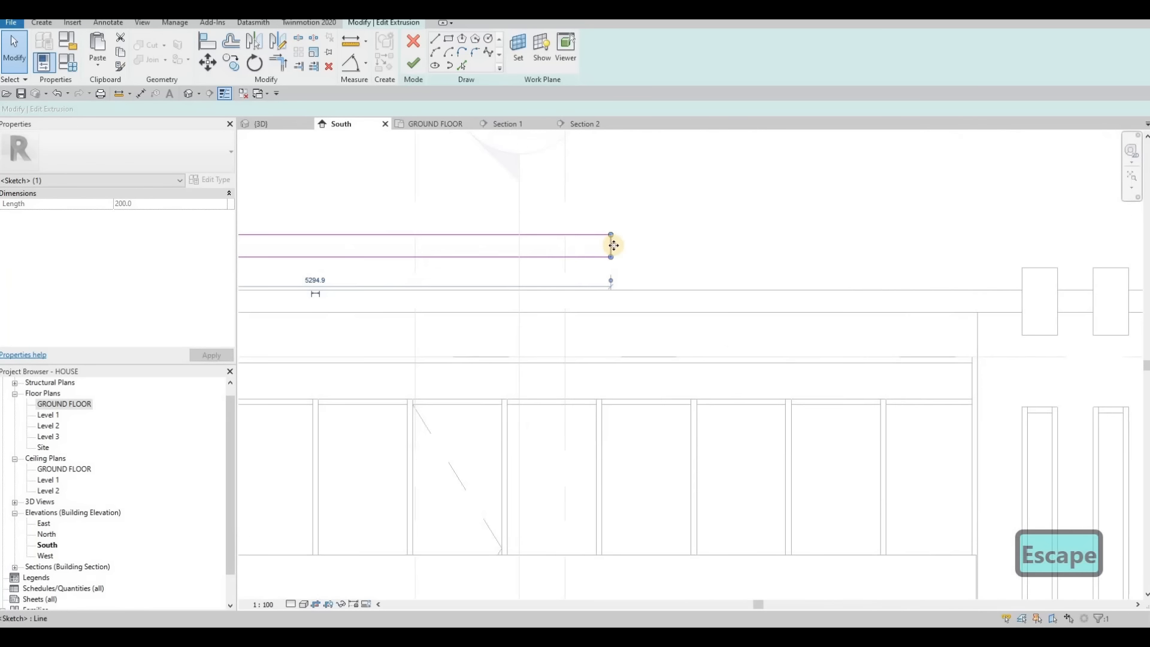
pyautogui.moveTo(613, 252); pyautogui.dragTo(948, 242)
pyautogui.scroll(-2, 676, 246)
pyautogui.scroll(-3, 867, 249)
pyautogui.scroll(2, 950, 241)
pyautogui.press('Escape')
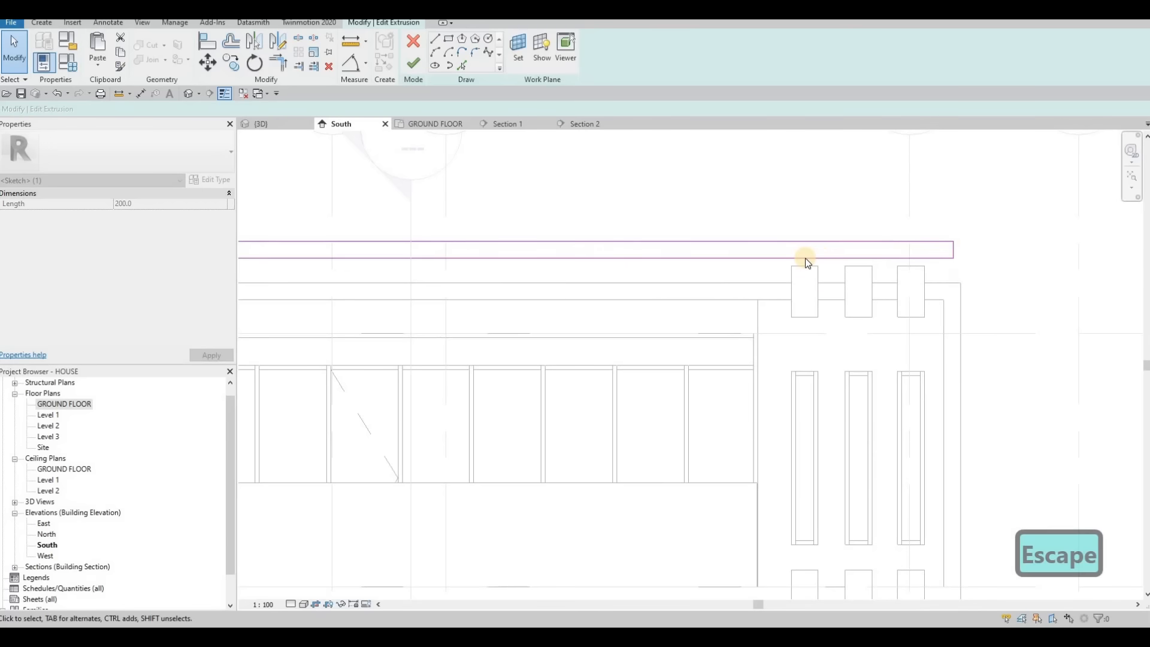
pyautogui.press('Escape')
# - Lower the roof band's two horizontal lines onto the bracket tops, finish the extrusion sketch and return to the 3D view
pyautogui.scroll(1, 808, 255)
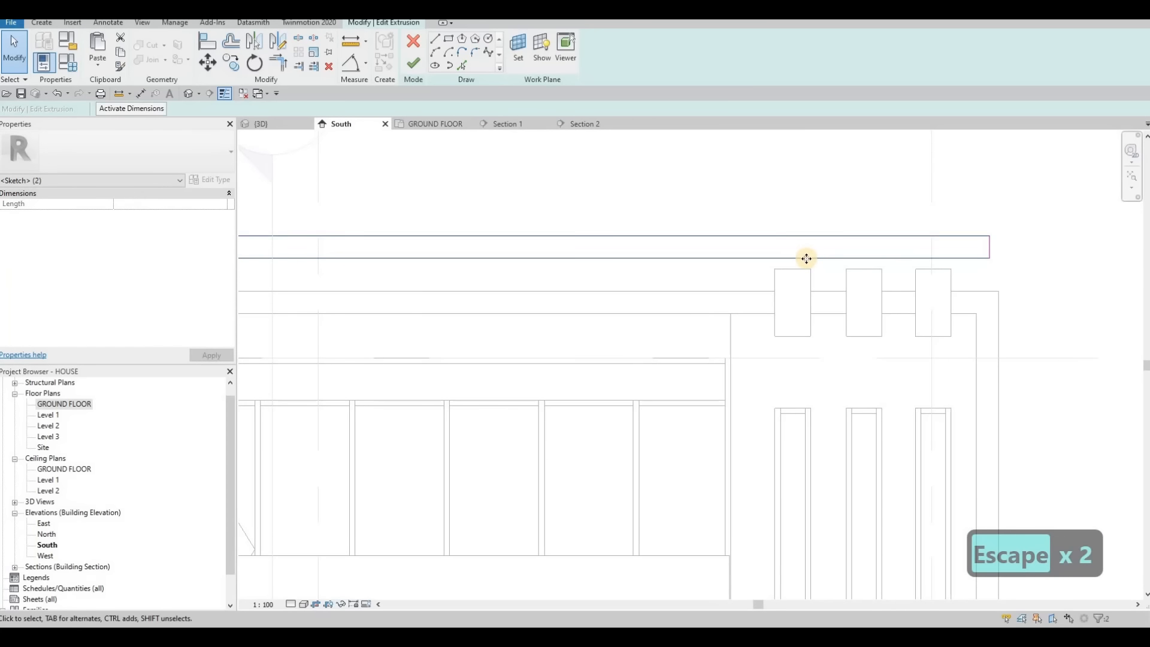
pyautogui.moveTo(806, 256)
pyautogui.mouseDown()
pyautogui.moveTo(804, 277)
pyautogui.moveTo(926, 268)
pyautogui.mouseUp()
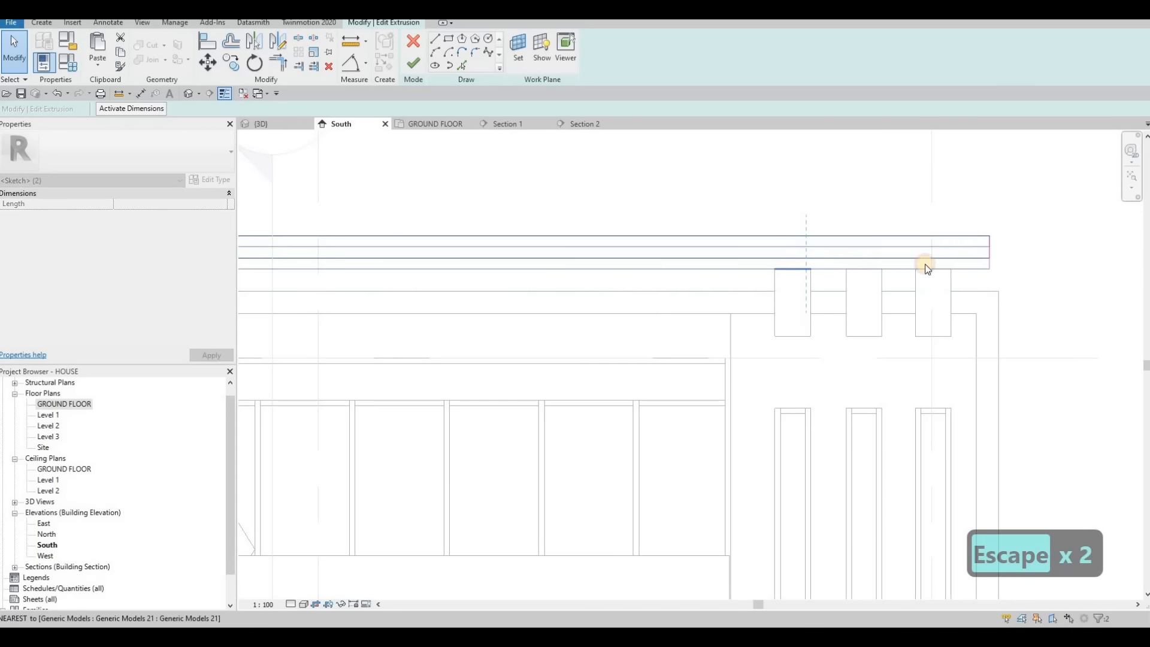
pyautogui.scroll(3, 996, 250)
pyautogui.click(999, 248)
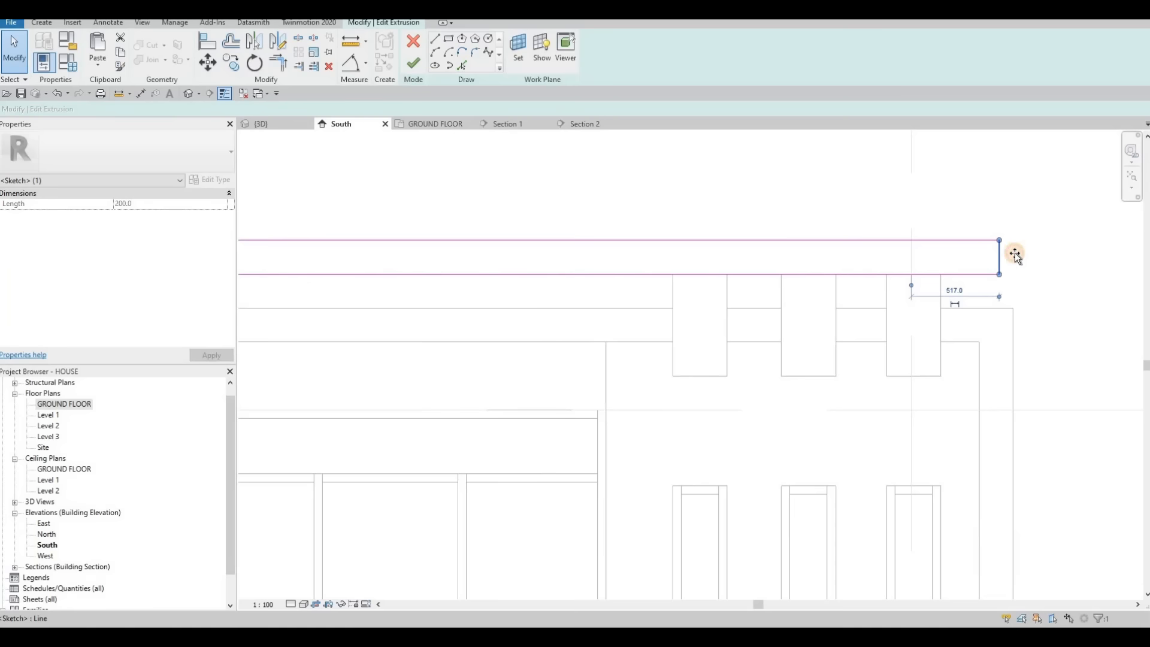
pyautogui.press('Escape')
pyautogui.scroll(-2, 906, 272)
pyautogui.scroll(-2, 897, 278)
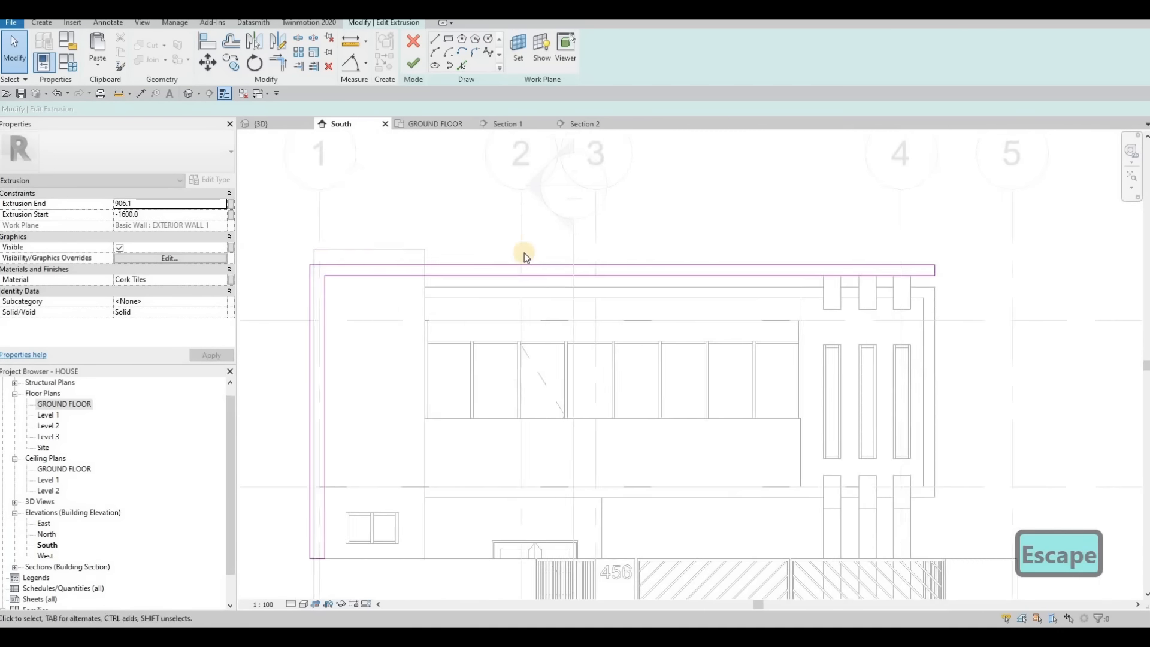
pyautogui.moveTo(718, 281); pyautogui.dragTo(816, 273, button='middle')
pyautogui.scroll(1, 525, 248)
pyautogui.click(413, 64)
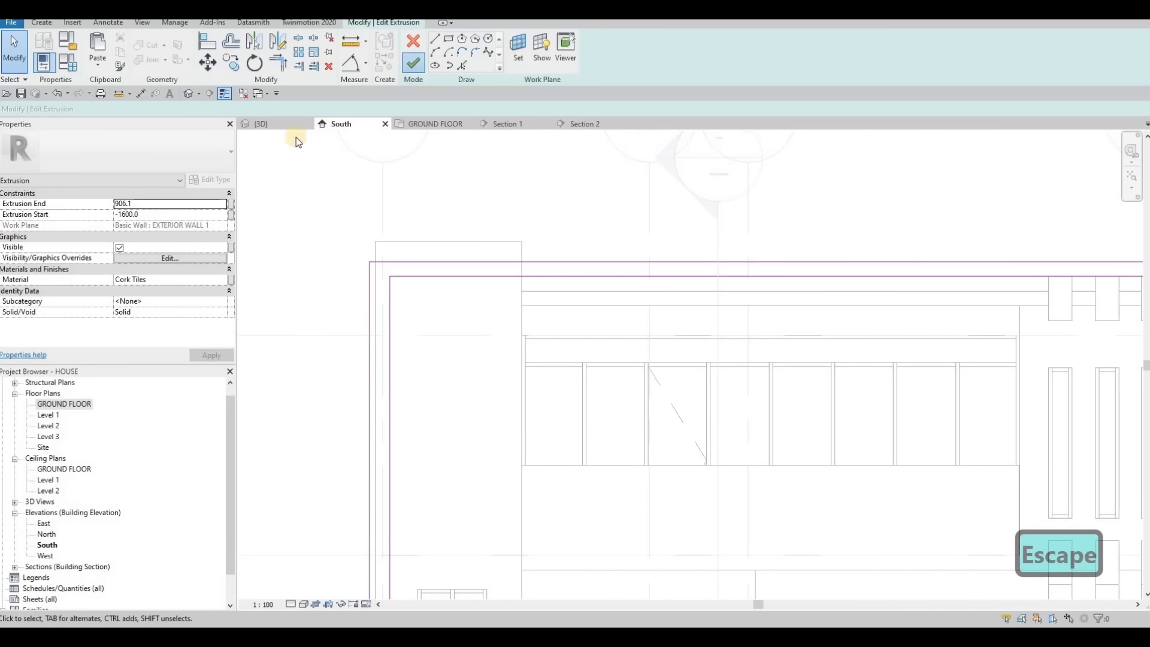
pyautogui.hotkey('ctrl', 'Tab')
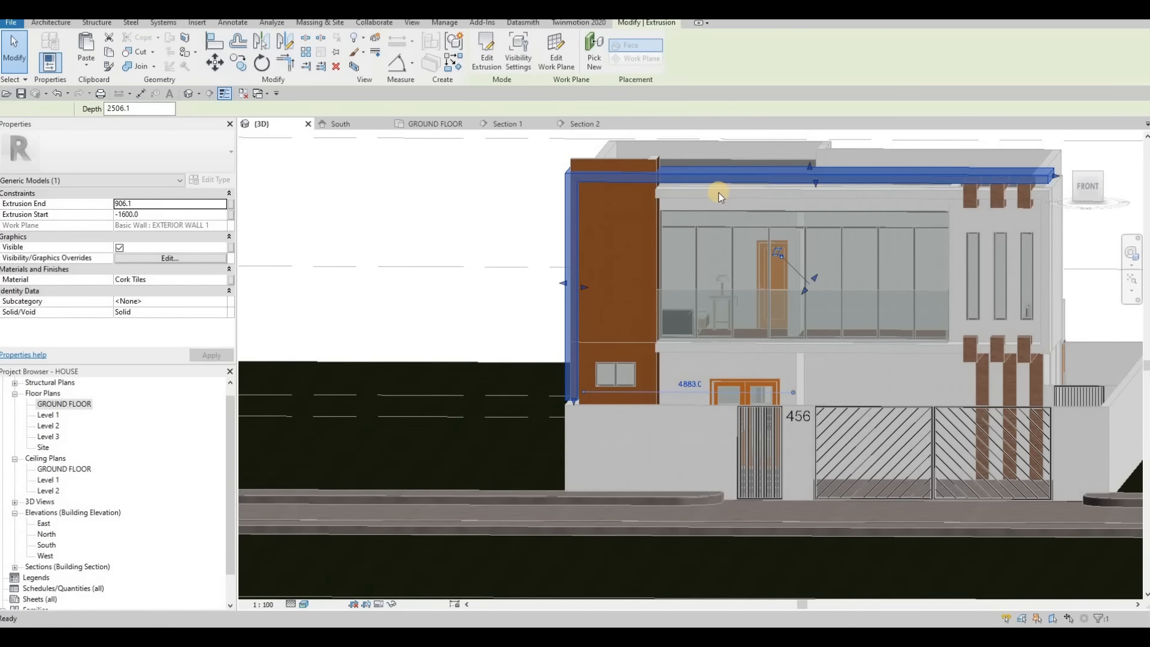
# - Lower the tops of the upper walls behind the orange frame so they no longer rise above its roof band
pyautogui.keyDown('shift'); pyautogui.moveTo(707, 187); pyautogui.dragTo(638, 161, button='middle'); pyautogui.keyUp('shift')
pyautogui.click(606, 161)
pyautogui.scroll(3, 606, 160)
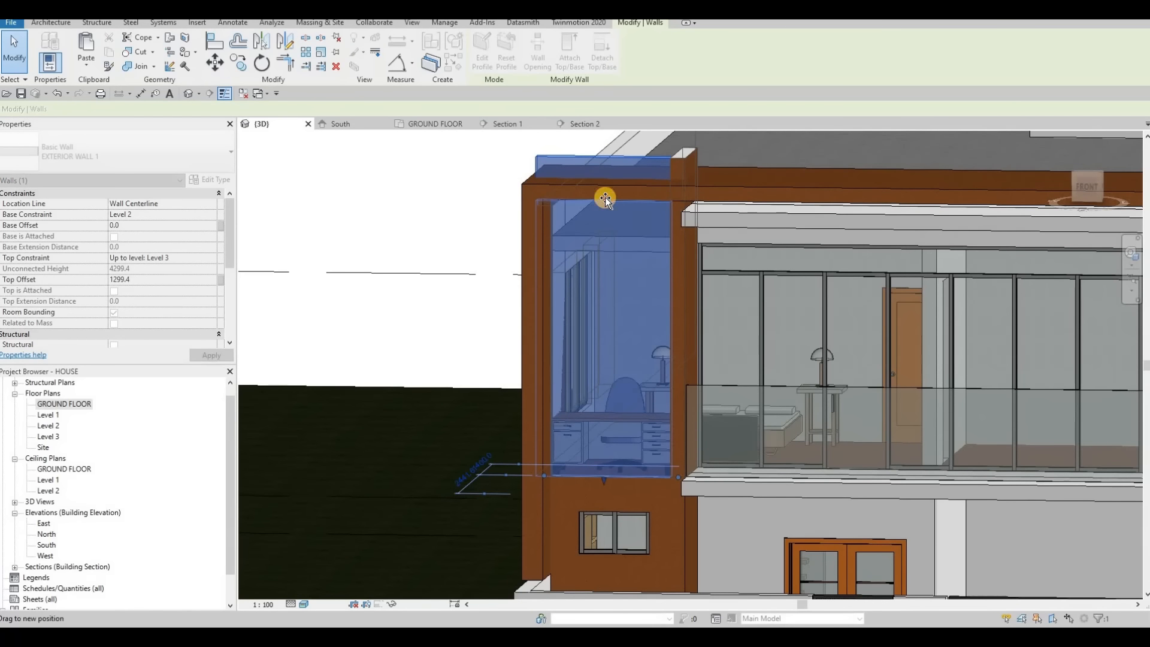
pyautogui.moveTo(605, 198); pyautogui.dragTo(670, 213)
pyautogui.keyDown('shift'); pyautogui.moveTo(661, 204); pyautogui.dragTo(686, 162, button='middle'); pyautogui.keyUp('shift')
pyautogui.click(691, 159)
pyautogui.moveTo(691, 158); pyautogui.dragTo(695, 234)
pyautogui.moveTo(756, 256)
pyautogui.keyDown('shift'); pyautogui.mouseDown(button='middle')
pyautogui.moveTo(829, 380)
pyautogui.moveTo(873, 375)
pyautogui.moveTo(652, 376)
pyautogui.moveTo(705, 382)
pyautogui.moveTo(802, 297)
pyautogui.moveTo(774, 246)
pyautogui.mouseUp(button='middle'); pyautogui.keyUp('shift')
pyautogui.scroll(-1, 829, 379)
pyautogui.press('Escape')
pyautogui.press('Escape')
# - Edit the facade brackets in place, set the material of all three bracket extrusions to Cork Tiles, and finish the model
pyautogui.click(774, 245)
pyautogui.click(485, 60)
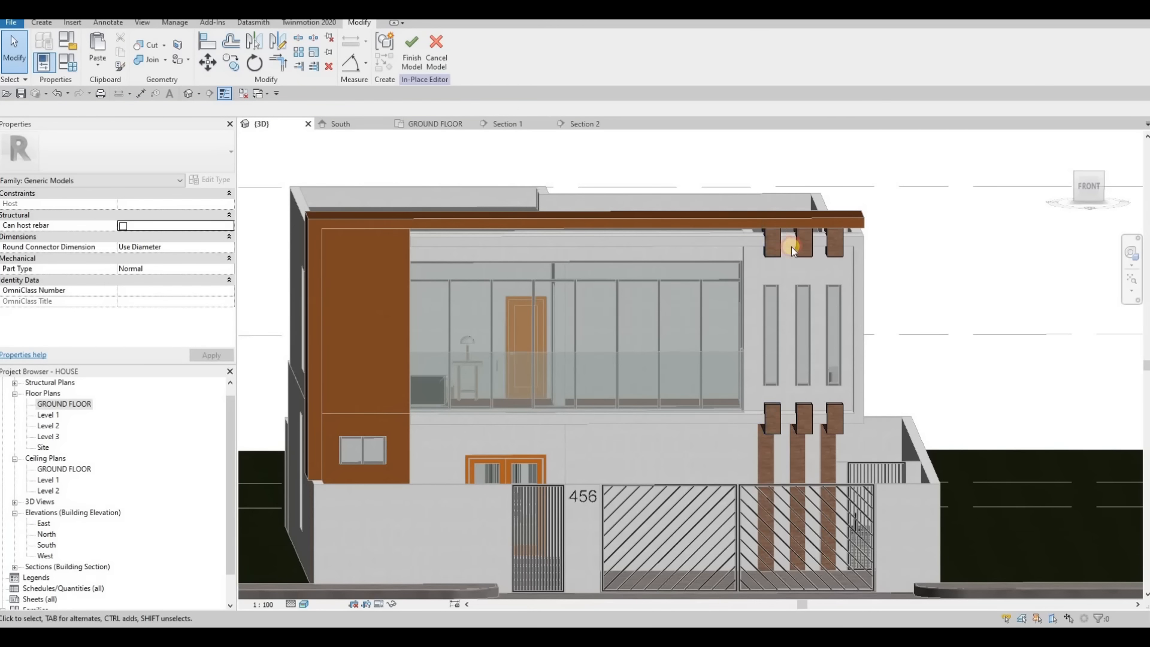
pyautogui.click(779, 241)
pyautogui.keyDown('ctrl'); pyautogui.click(843, 253); pyautogui.keyUp('ctrl')
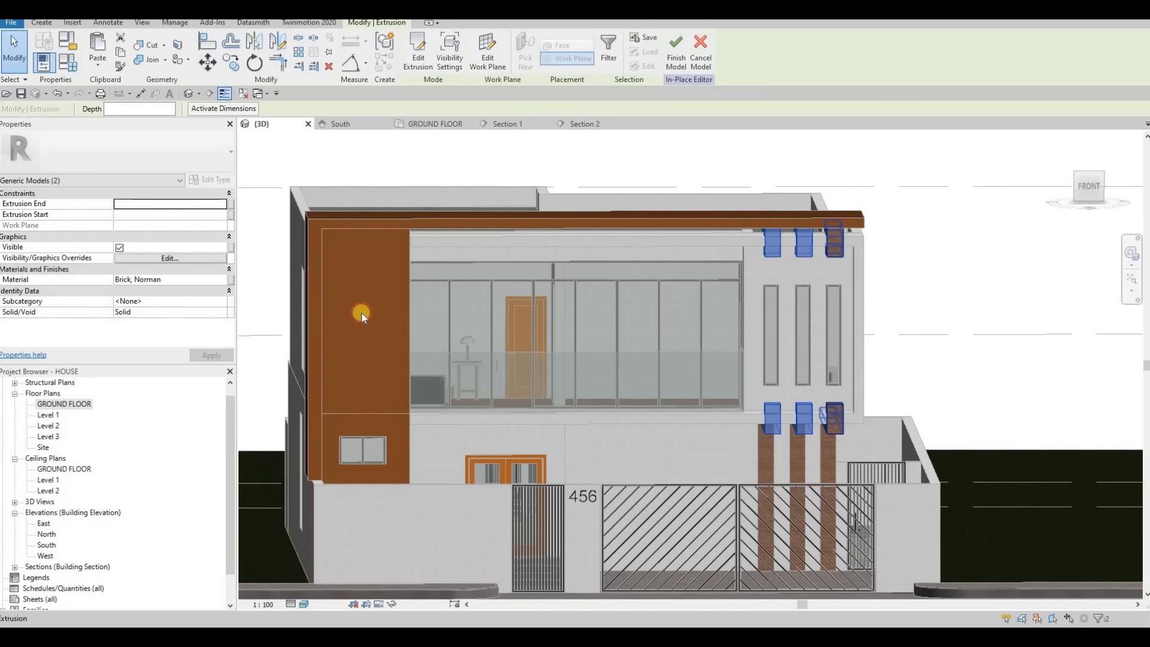
pyautogui.click(187, 279)
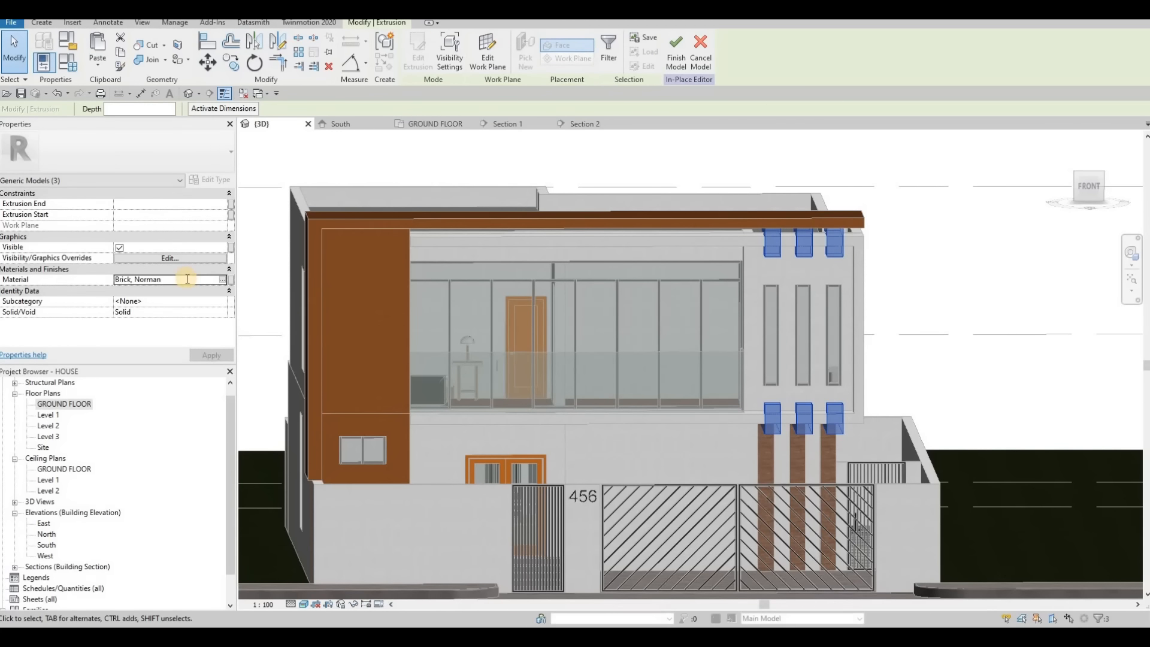
pyautogui.write('Cork Tiles')
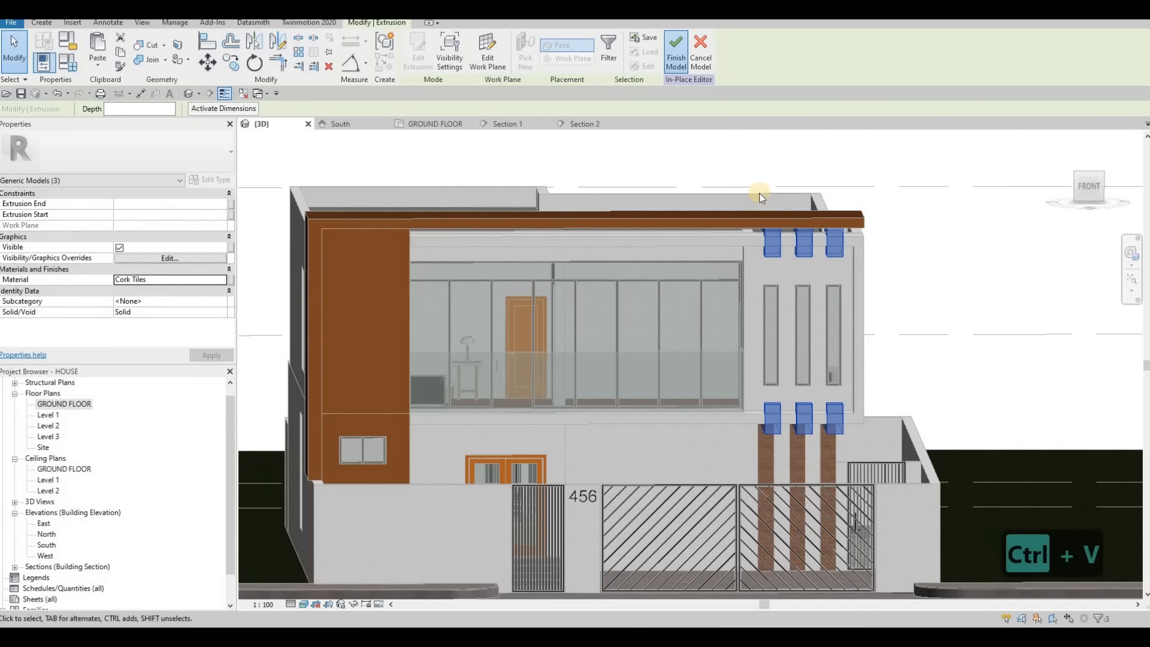
pyautogui.press('Escape')
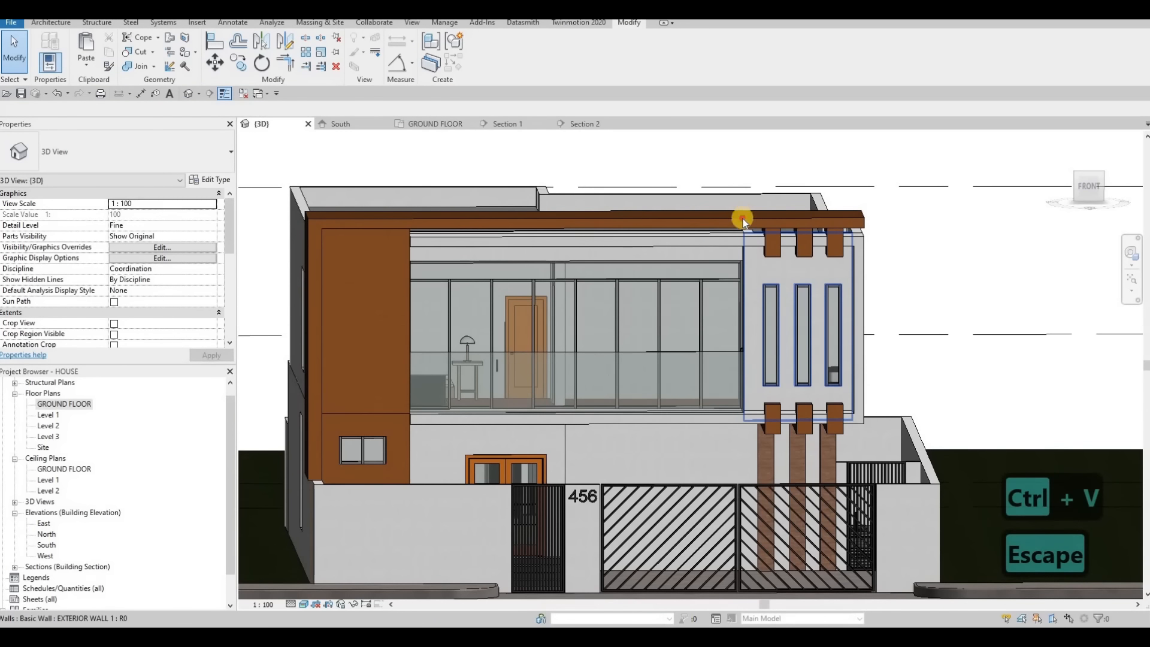
# - Reshape the frame's roof band in the 3D view so that it ends above the middle of the balcony glazing
pyautogui.click(858, 219)
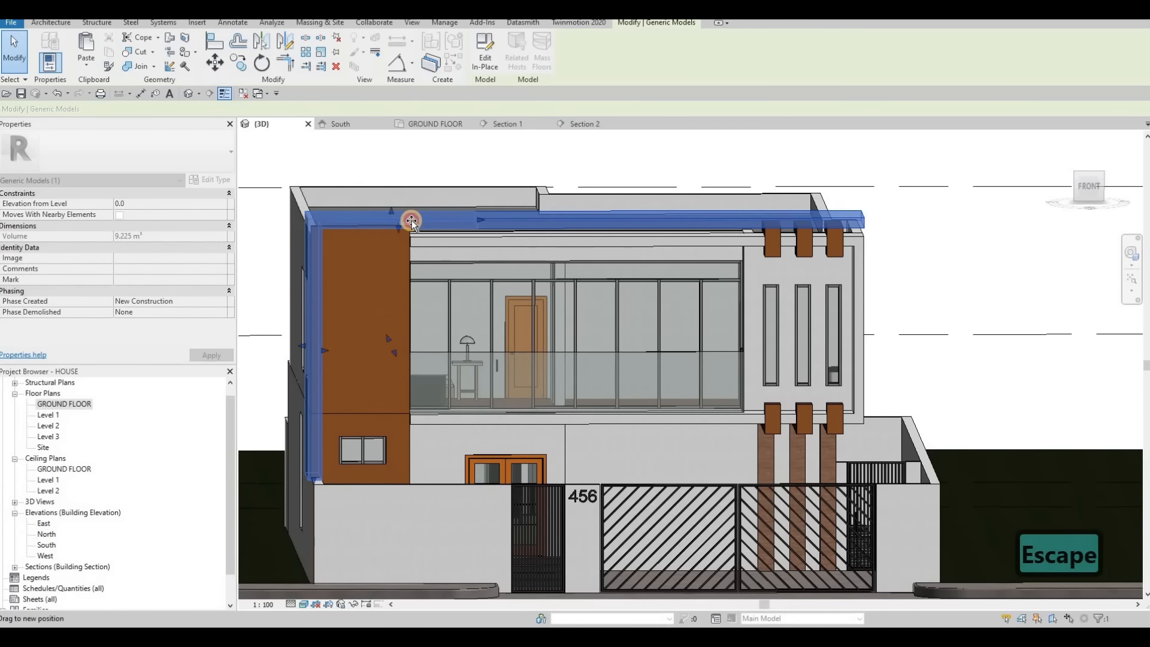
pyautogui.moveTo(411, 222); pyautogui.dragTo(485, 258)
pyautogui.press('Escape')
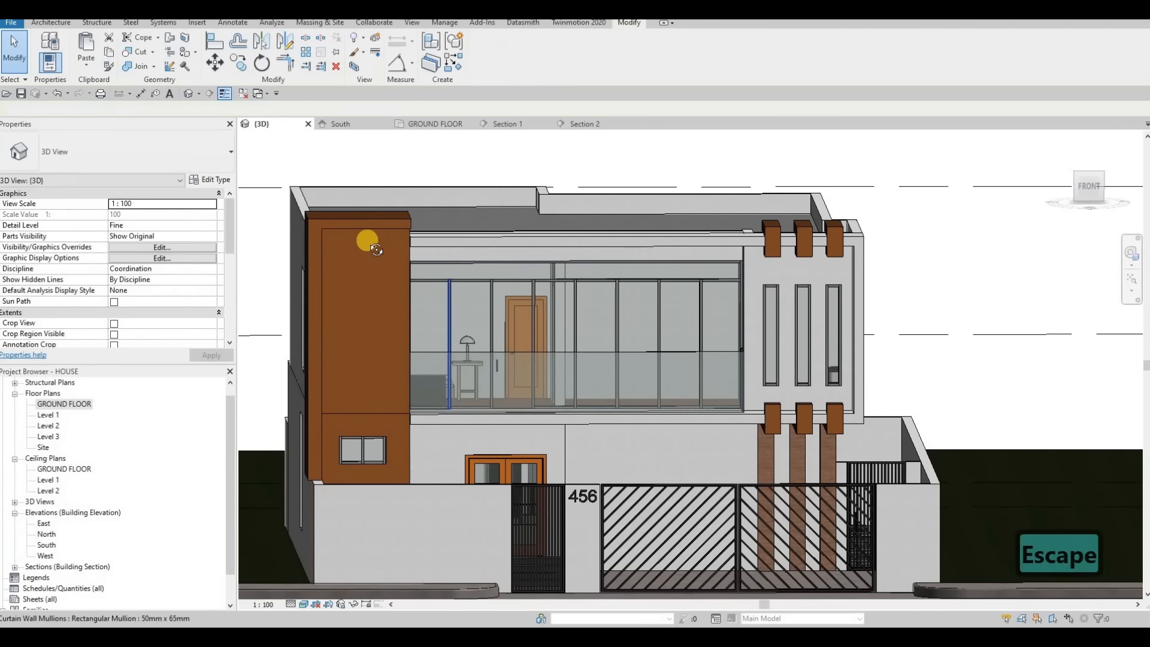
pyautogui.keyDown('shift'); pyautogui.moveTo(429, 277); pyautogui.dragTo(385, 221, button='middle'); pyautogui.keyUp('shift')
pyautogui.click(416, 221)
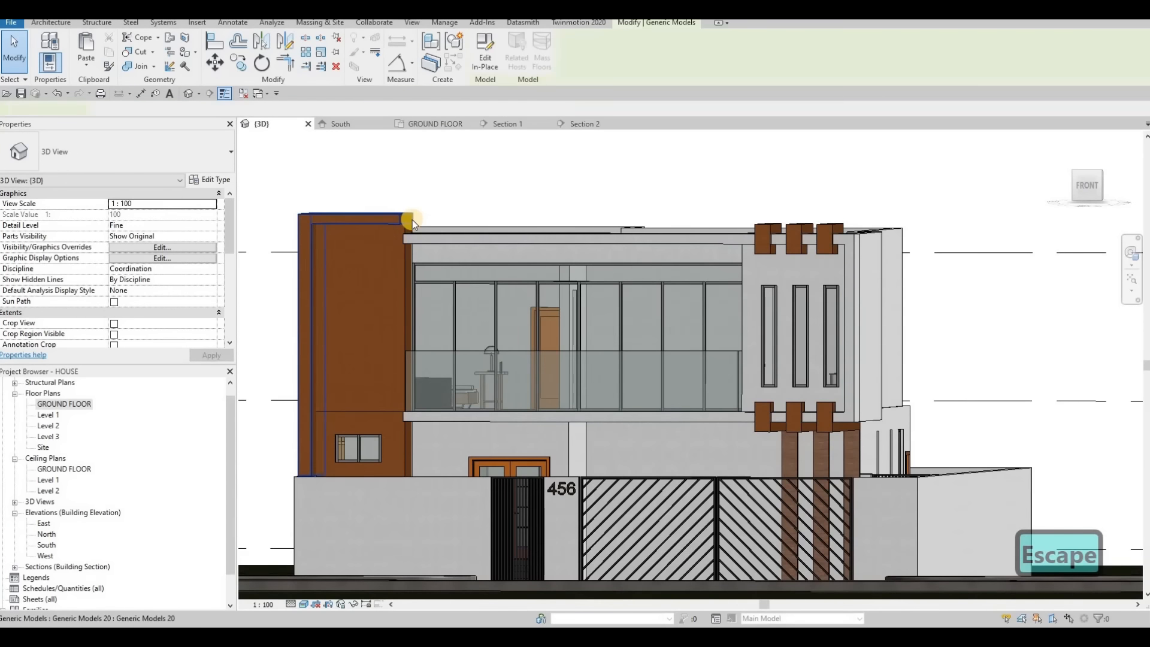
pyautogui.click(615, 239)
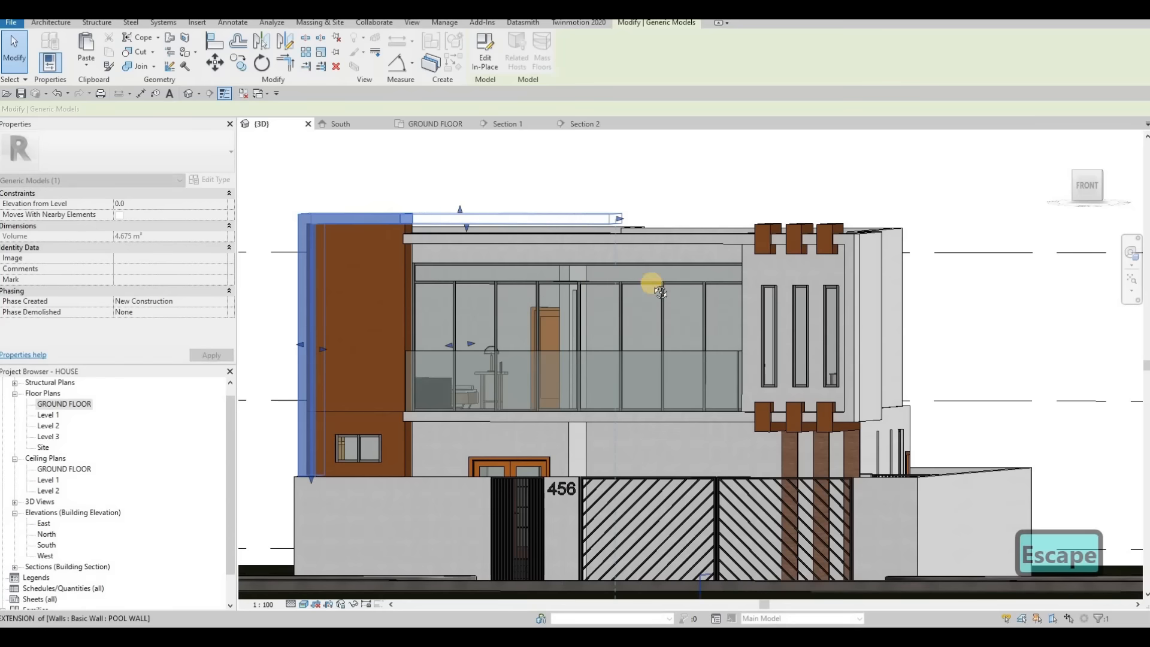
pyautogui.keyDown('shift'); pyautogui.moveTo(699, 275); pyautogui.dragTo(817, 246, button='middle'); pyautogui.keyUp('shift')
pyautogui.press('Escape')
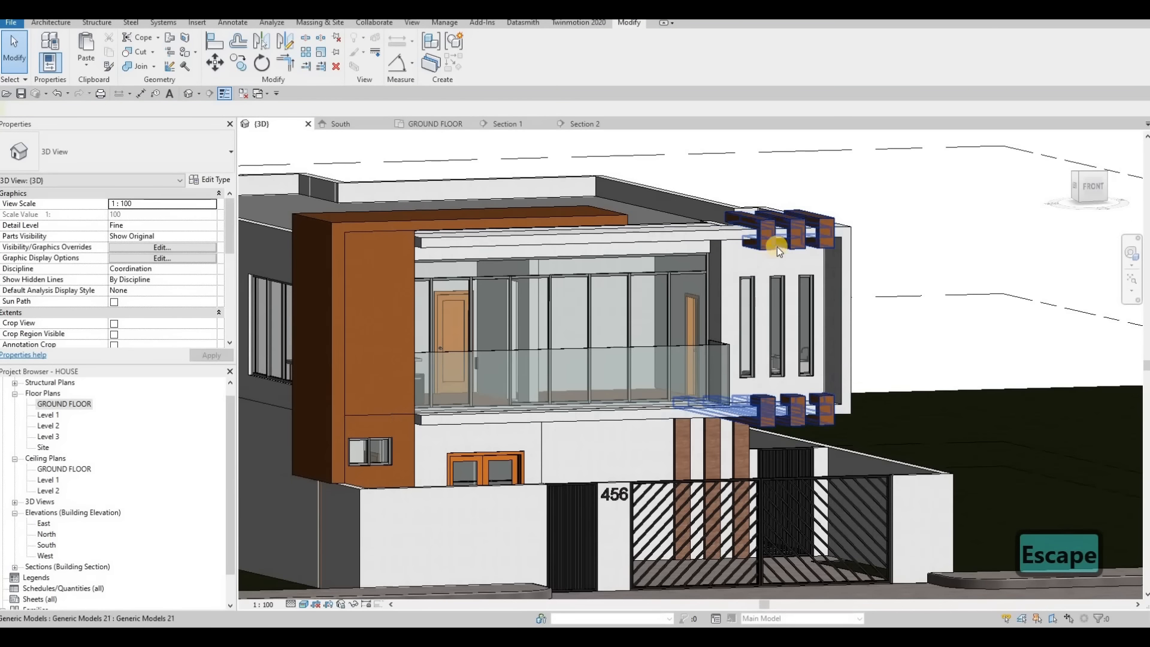
# - Examine how the arms of the brackets above and below the narrow windows meet the facade wall
pyautogui.keyDown('shift'); pyautogui.moveTo(747, 354); pyautogui.dragTo(576, 255, button='middle'); pyautogui.keyUp('shift')
pyautogui.scroll(5, 557, 269)
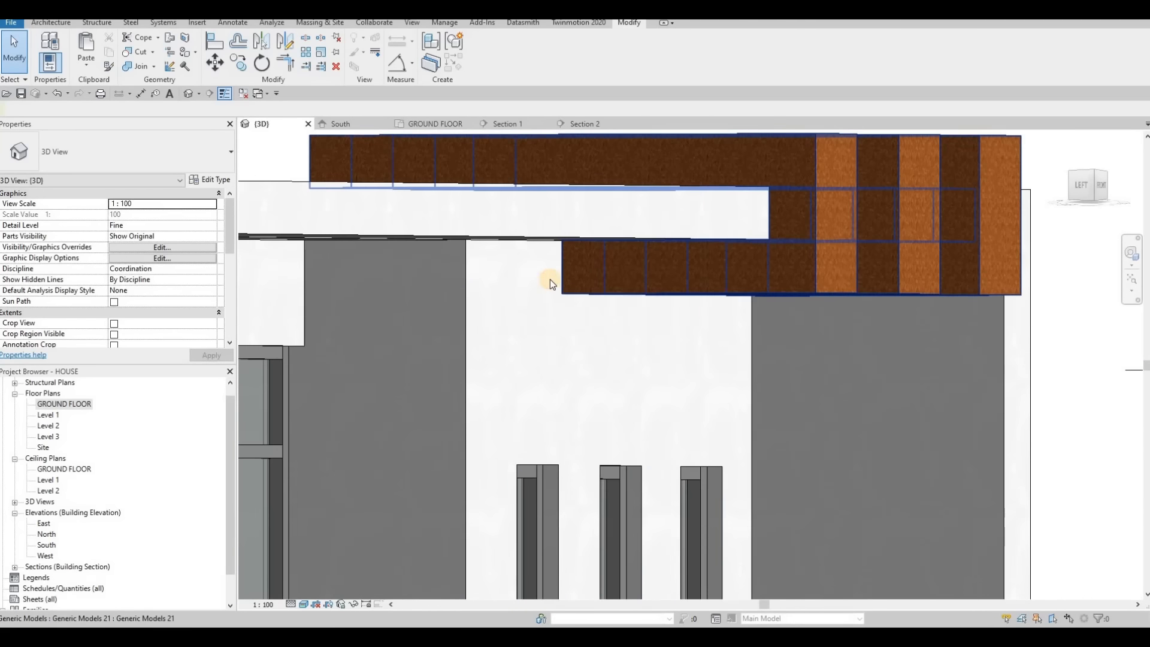
pyautogui.click(563, 280)
pyautogui.scroll(-2, 547, 277)
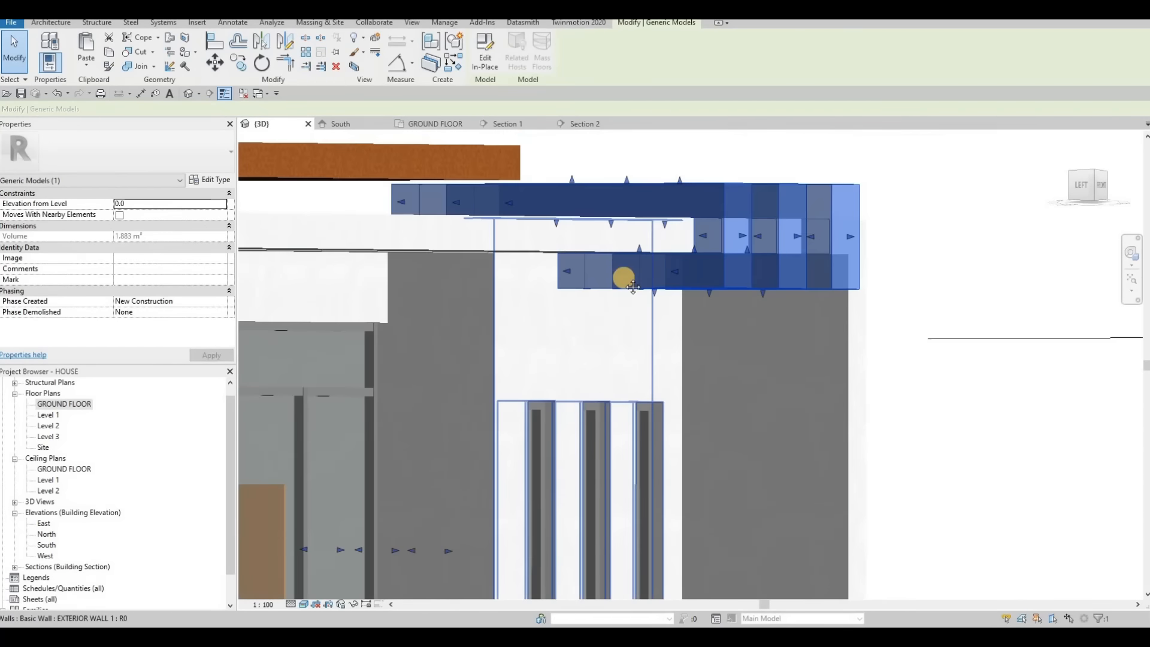
pyautogui.keyDown('shift'); pyautogui.moveTo(623, 278); pyautogui.dragTo(521, 437, button='middle'); pyautogui.keyUp('shift')
pyautogui.press('Escape')
# - Align the inner ends of the three lower brackets' arms with the face of the narrow-window wall
pyautogui.press('a')
pyautogui.press('k')
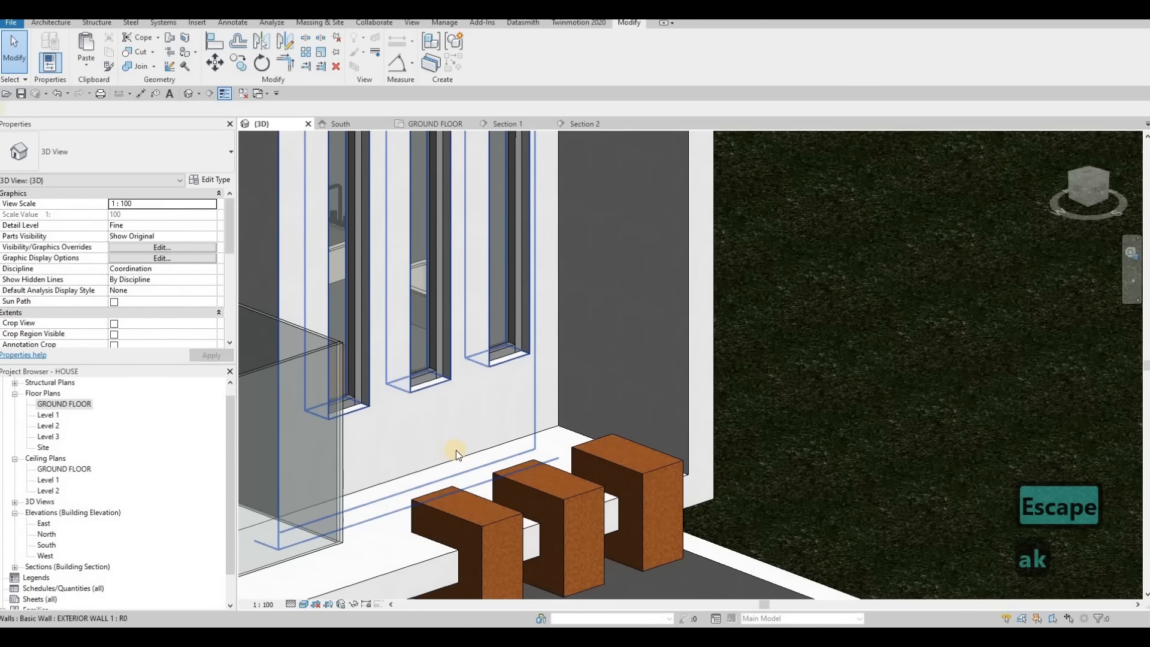
pyautogui.press('Escape')
pyautogui.press('Escape')
pyautogui.press('a')
pyautogui.press('l')
pyautogui.click(413, 444)
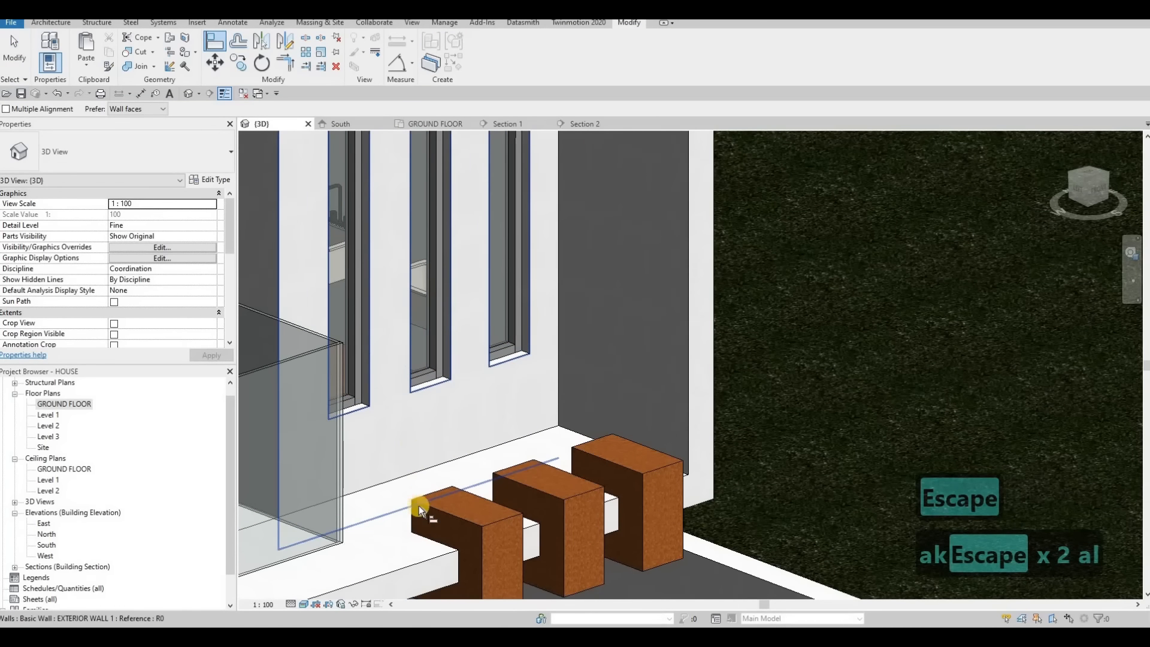
pyautogui.click(473, 487)
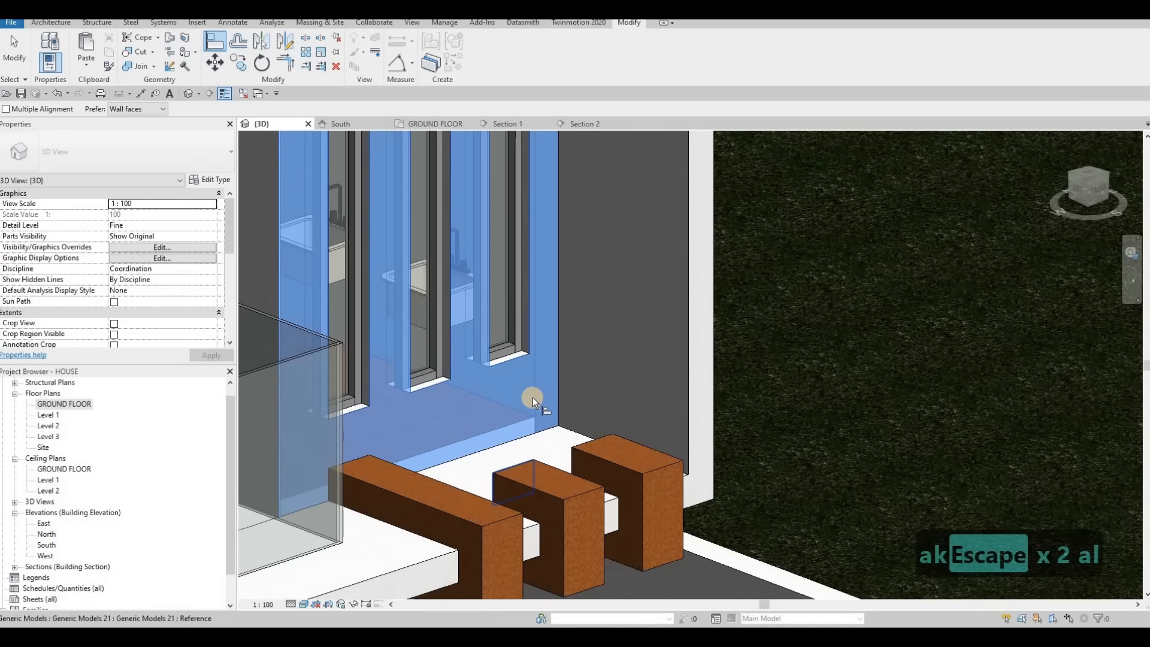
pyautogui.click(532, 398)
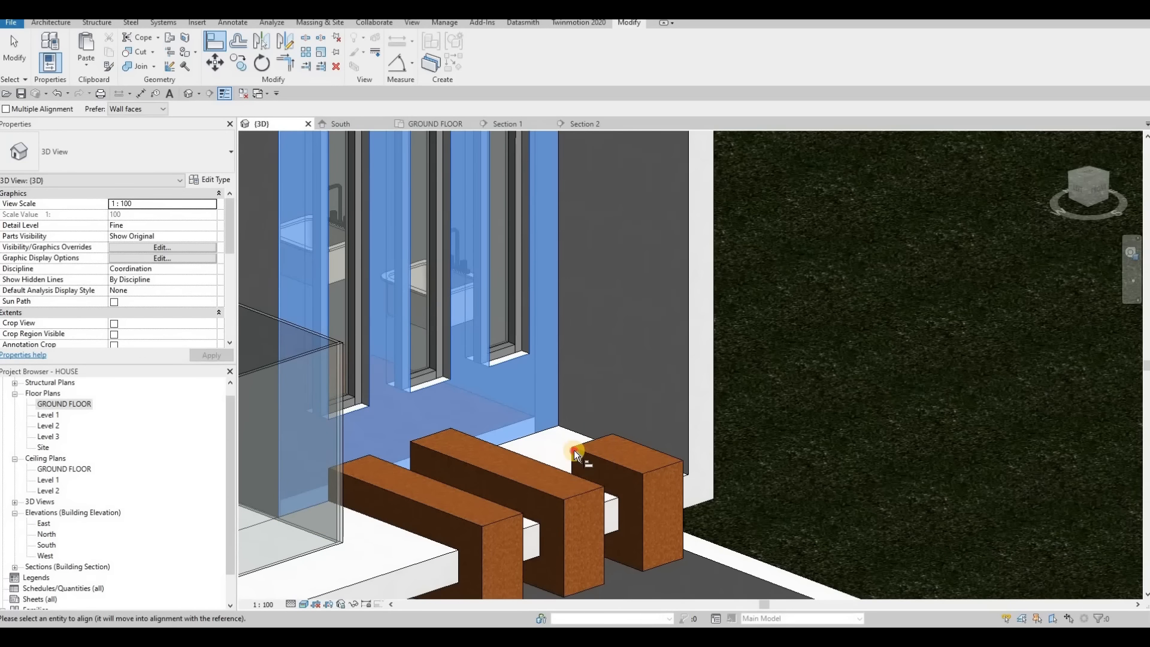
pyautogui.click(574, 451)
pyautogui.press('Escape')
pyautogui.scroll(-4, 544, 387)
pyautogui.press('Escape')
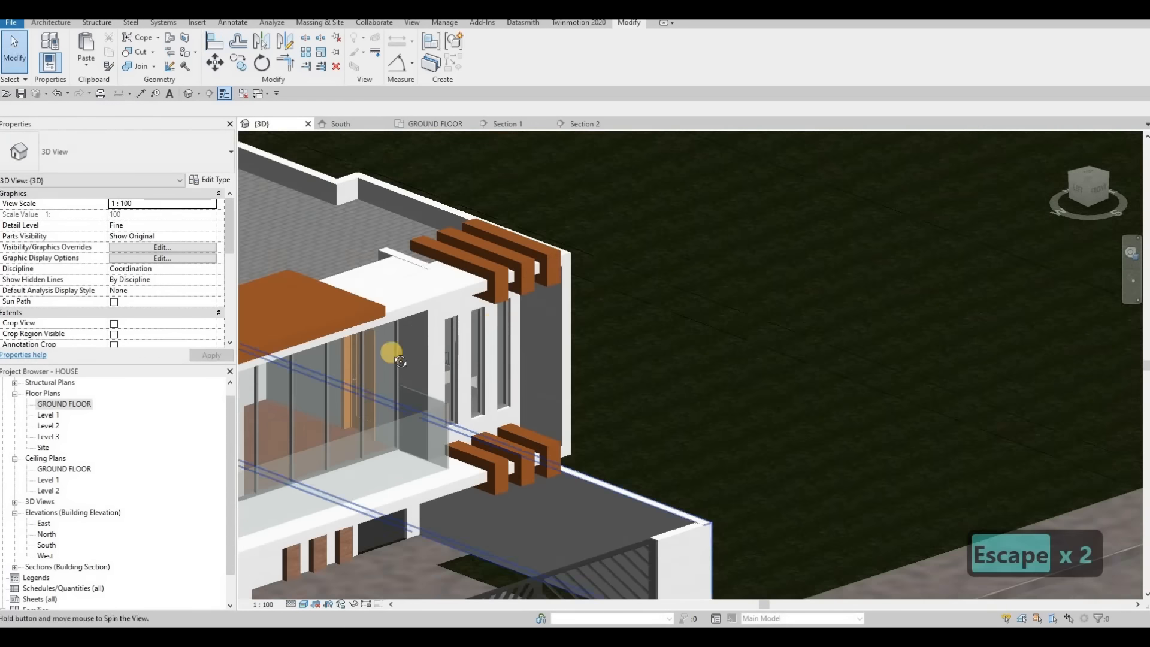
# - Examine the front facade, brackets, fence wall and gates from the front and an angled view
pyautogui.keyDown('shift'); pyautogui.moveTo(400, 362); pyautogui.dragTo(661, 459, button='middle'); pyautogui.keyUp('shift')
pyautogui.keyDown('shift'); pyautogui.moveTo(617, 538); pyautogui.dragTo(515, 501, button='middle'); pyautogui.keyUp('shift')
pyautogui.click(536, 505)
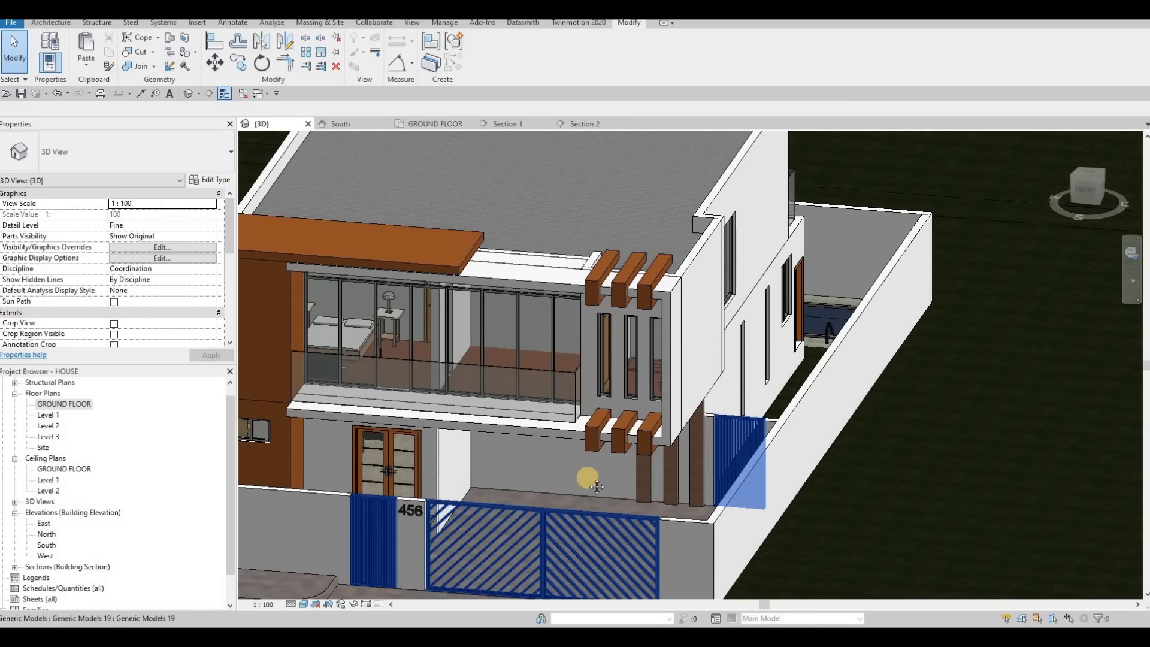
pyautogui.keyDown('shift'); pyautogui.moveTo(597, 486); pyautogui.dragTo(478, 477, button='middle'); pyautogui.keyUp('shift')
pyautogui.press('Escape')
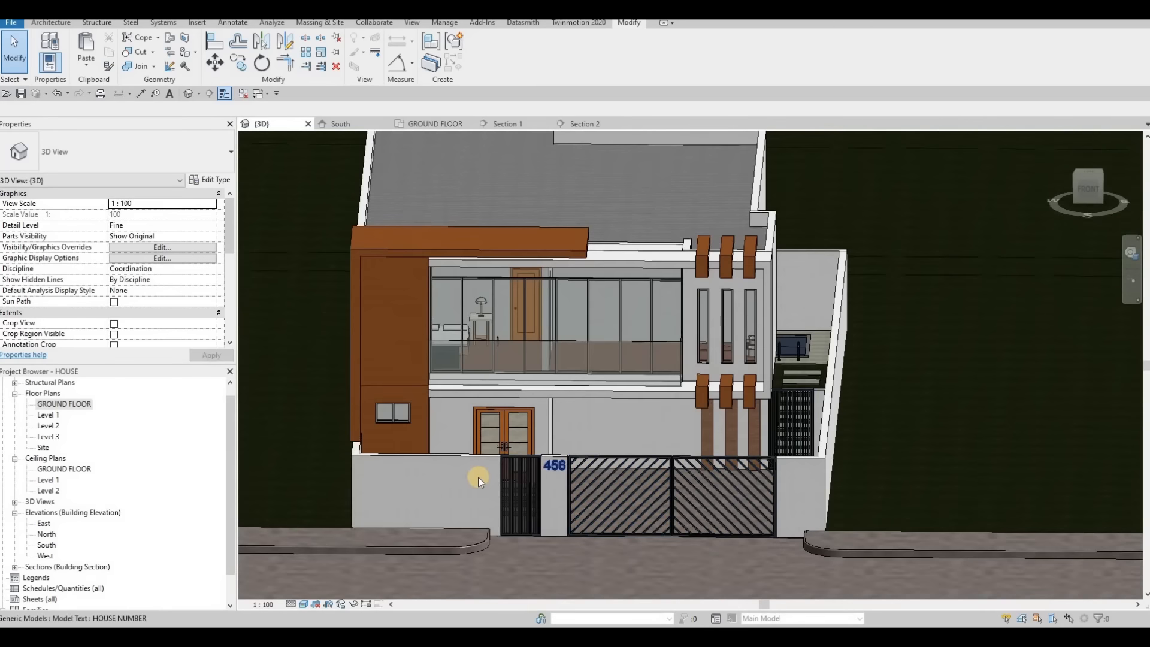
pyautogui.scroll(1, 478, 477)
pyautogui.click(477, 478)
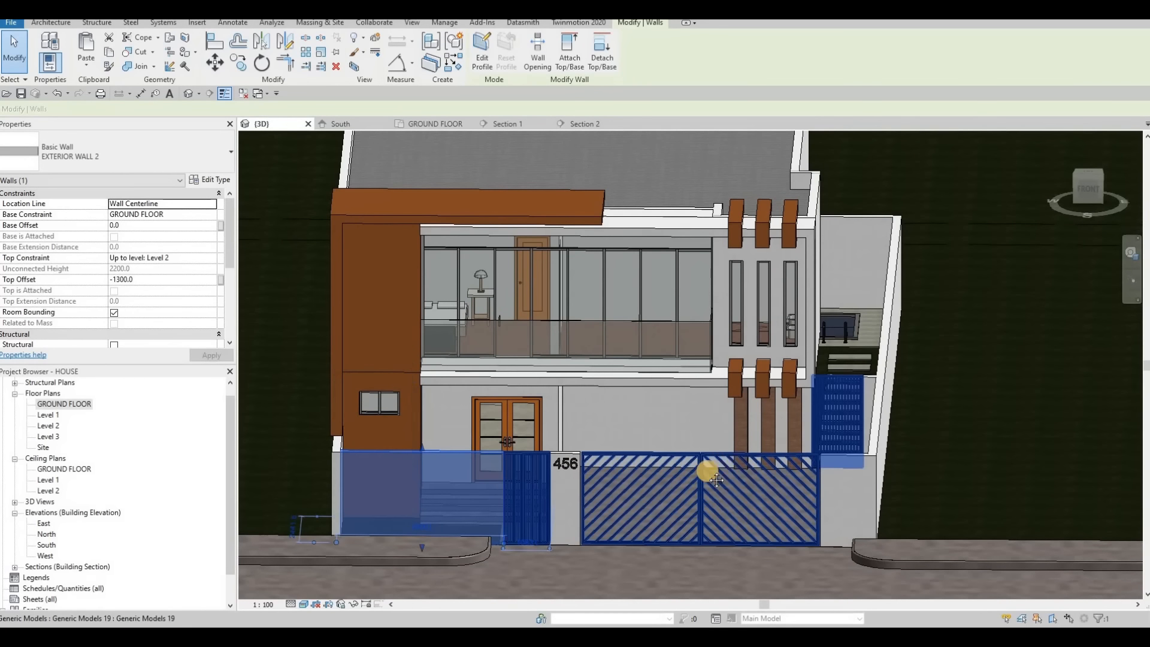
pyautogui.keyDown('shift'); pyautogui.moveTo(721, 459); pyautogui.dragTo(606, 485, button='middle'); pyautogui.keyUp('shift')
pyautogui.press('Escape')
# - Select the entrance steps in Section 1 and start editing them in place
pyautogui.click(606, 485)
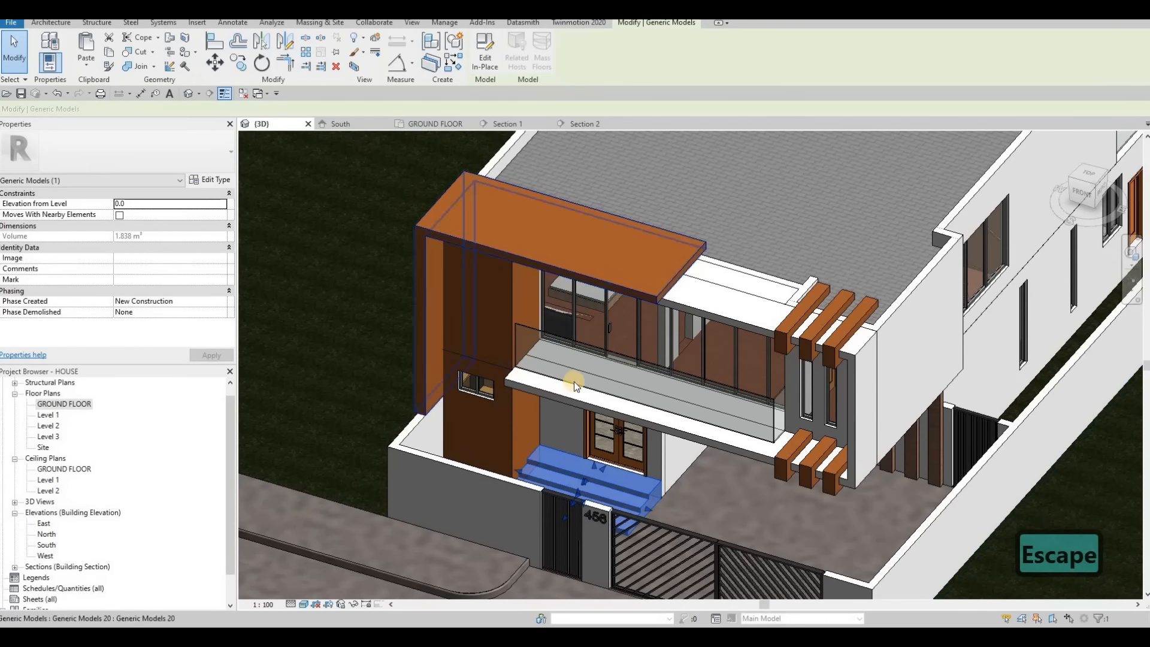
pyautogui.keyDown('shift'); pyautogui.moveTo(607, 333); pyautogui.dragTo(570, 140, button='middle'); pyautogui.keyUp('shift')
pyautogui.press('Escape')
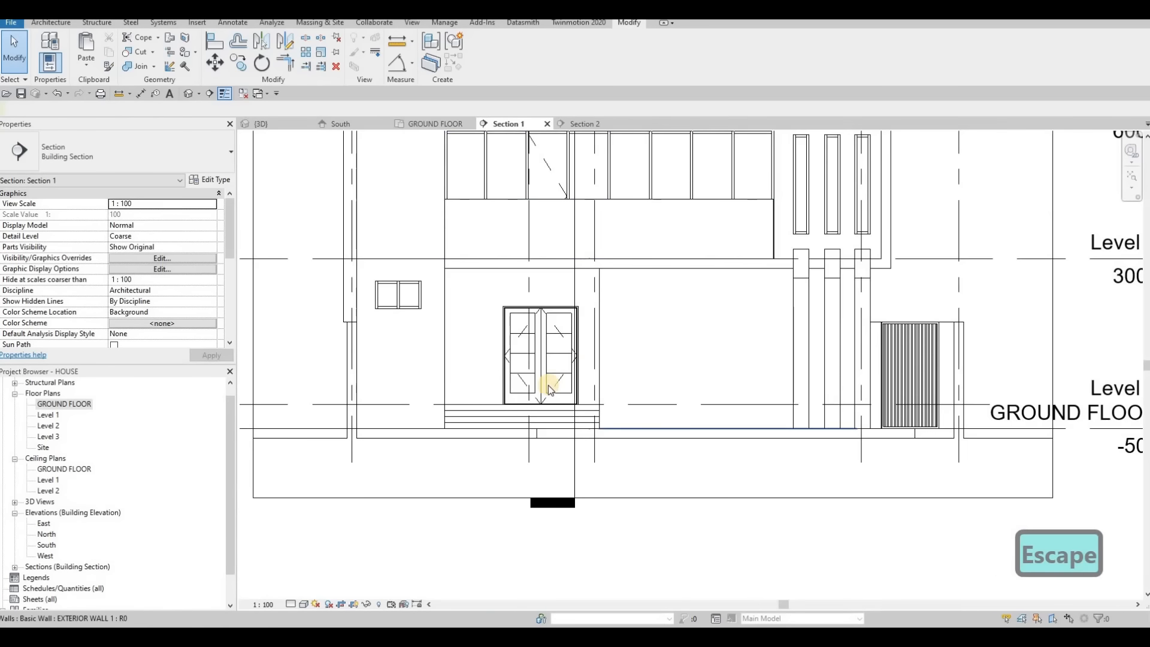
pyautogui.moveTo(548, 386); pyautogui.dragTo(591, 364, button='middle')
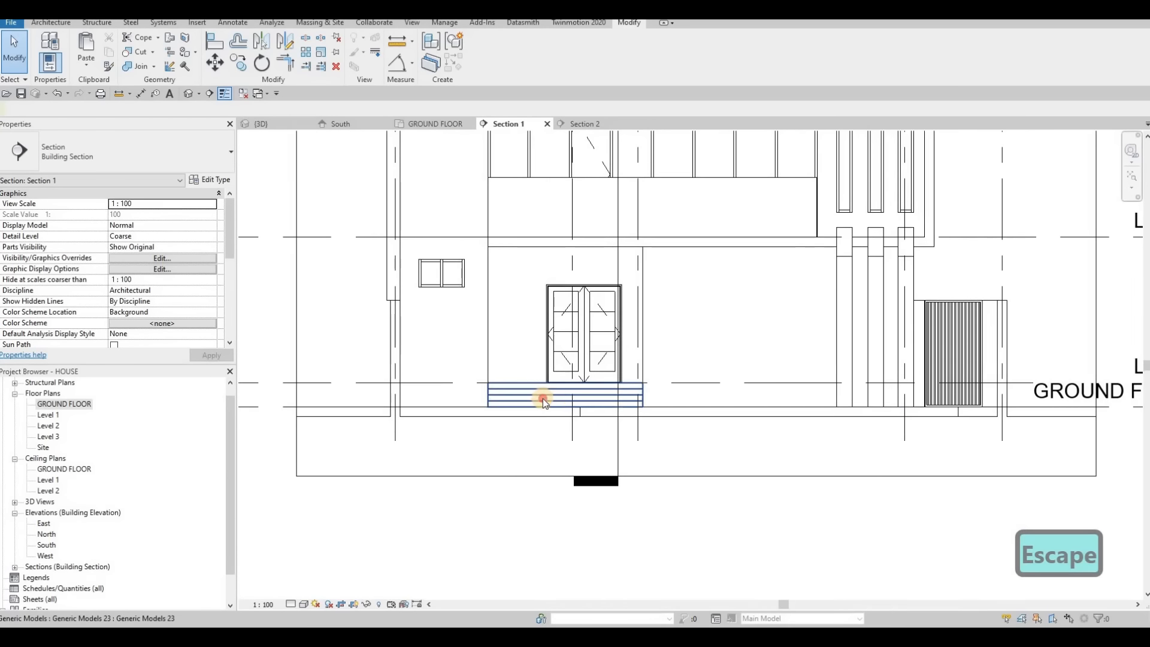
pyautogui.scroll(2, 548, 385)
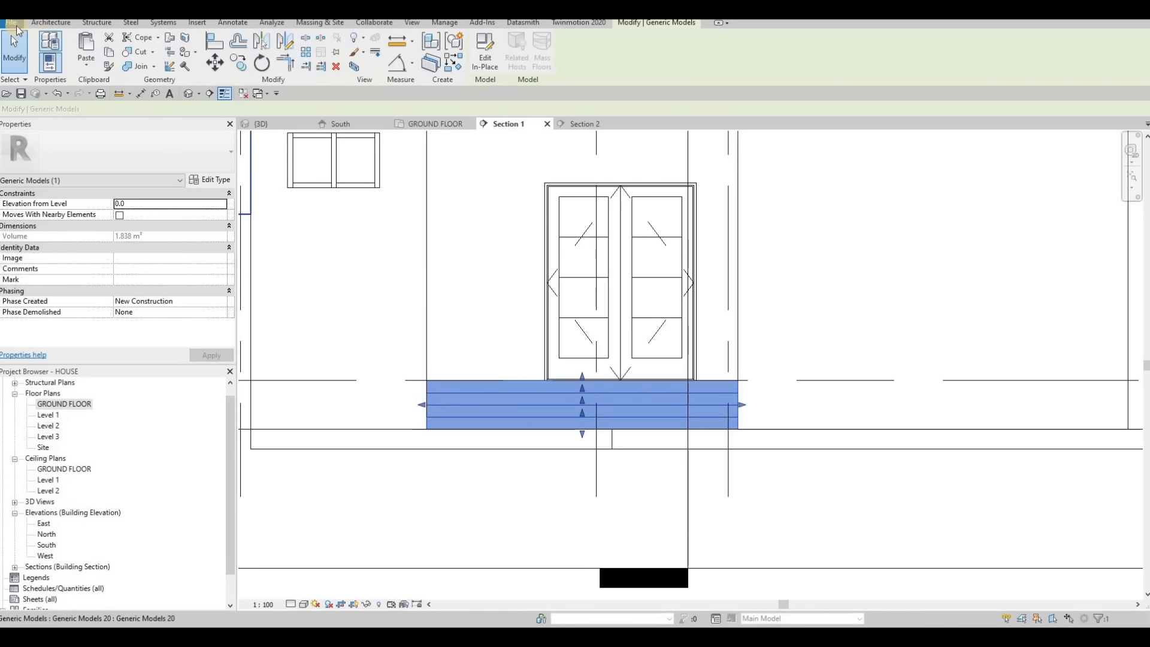
pyautogui.click(108, 54)
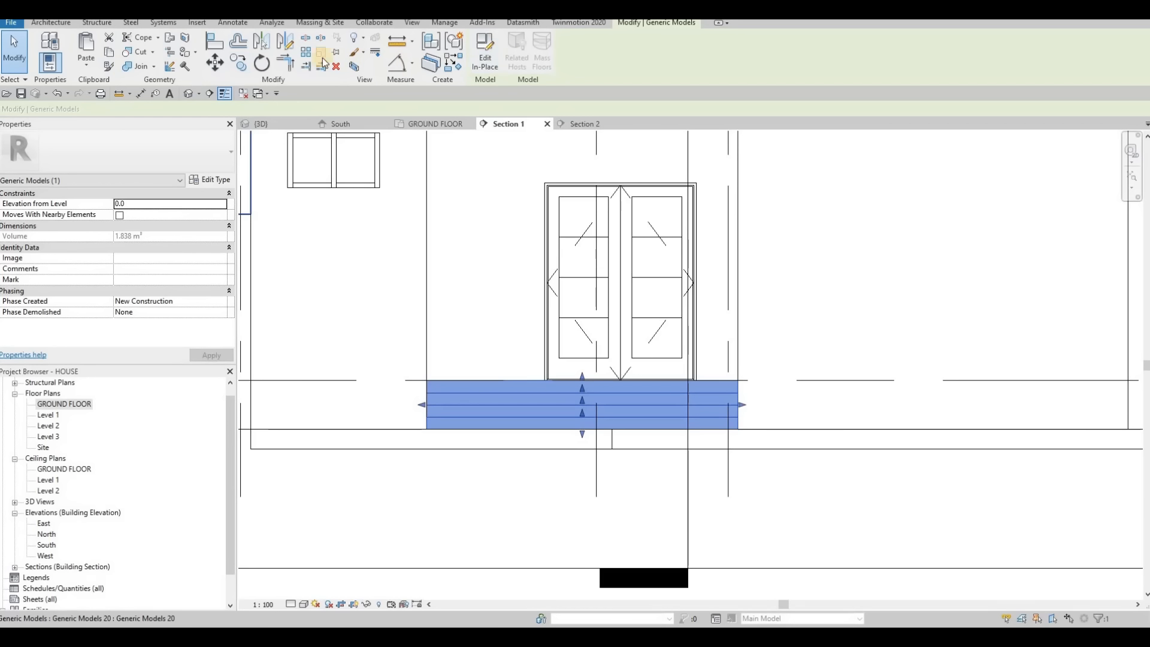
pyautogui.click(485, 51)
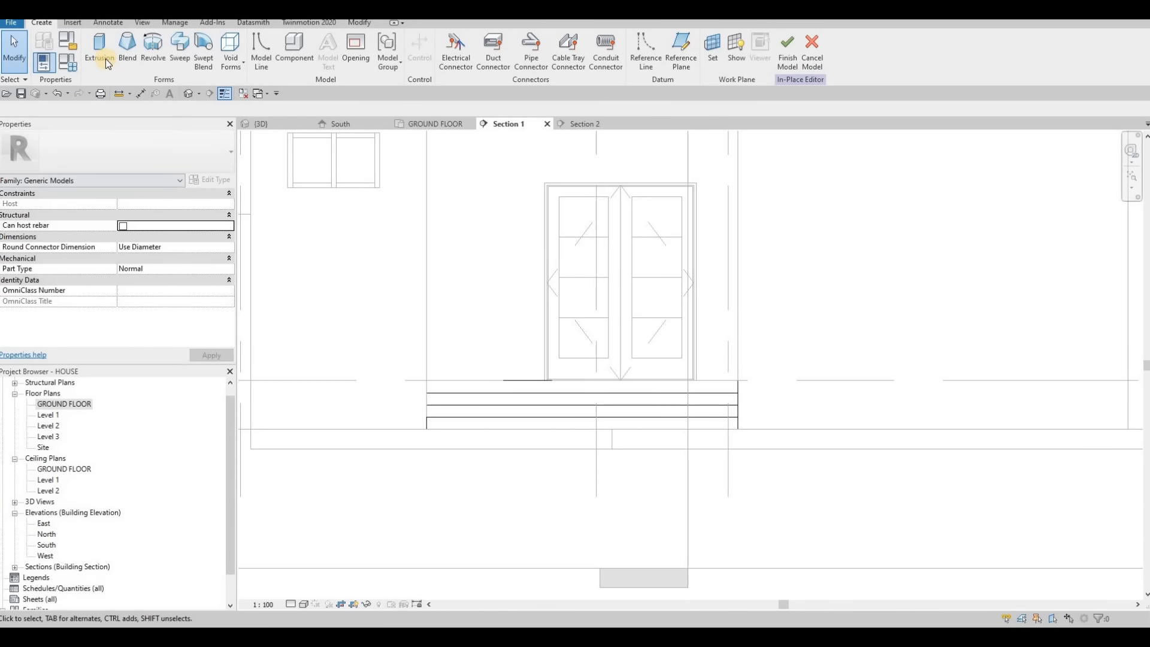
# - Start a void sweep and pick the front upper edge of the top entrance step as its path
pyautogui.click(230, 63)
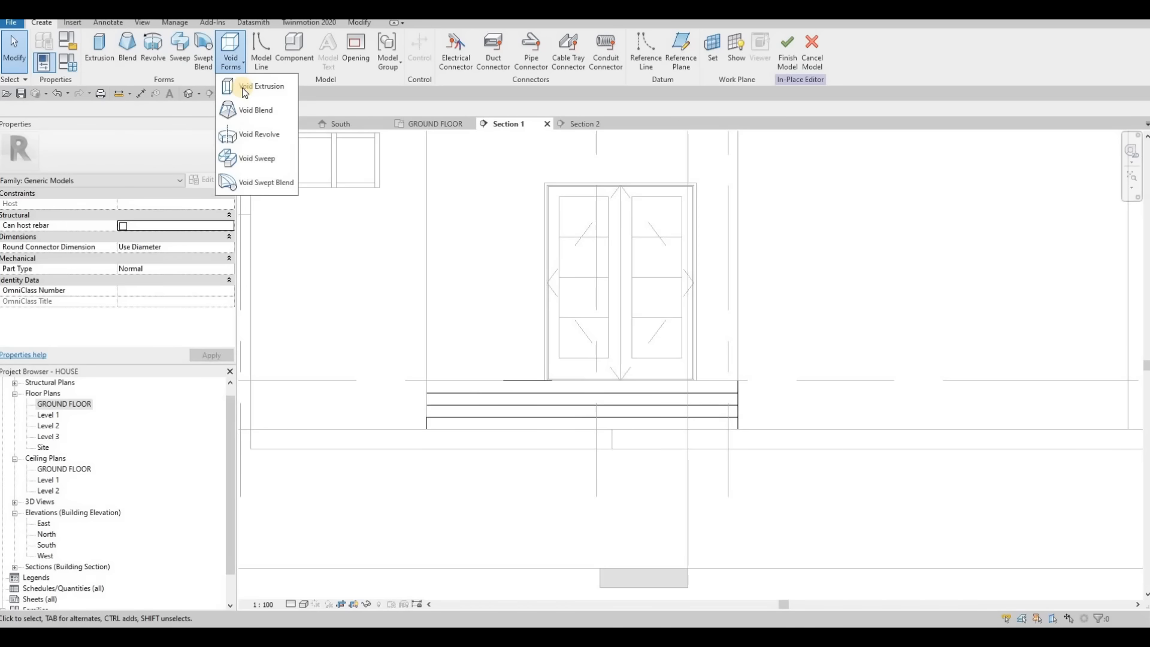
pyautogui.click(273, 159)
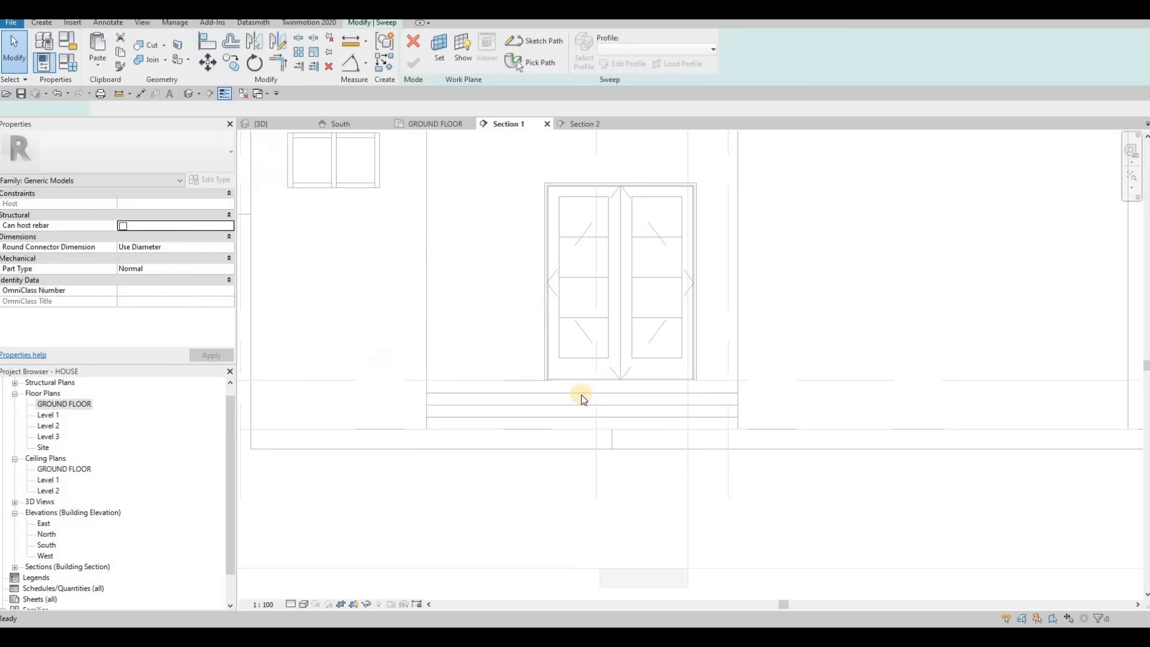
pyautogui.moveTo(538, 346); pyautogui.dragTo(520, 354, button='middle')
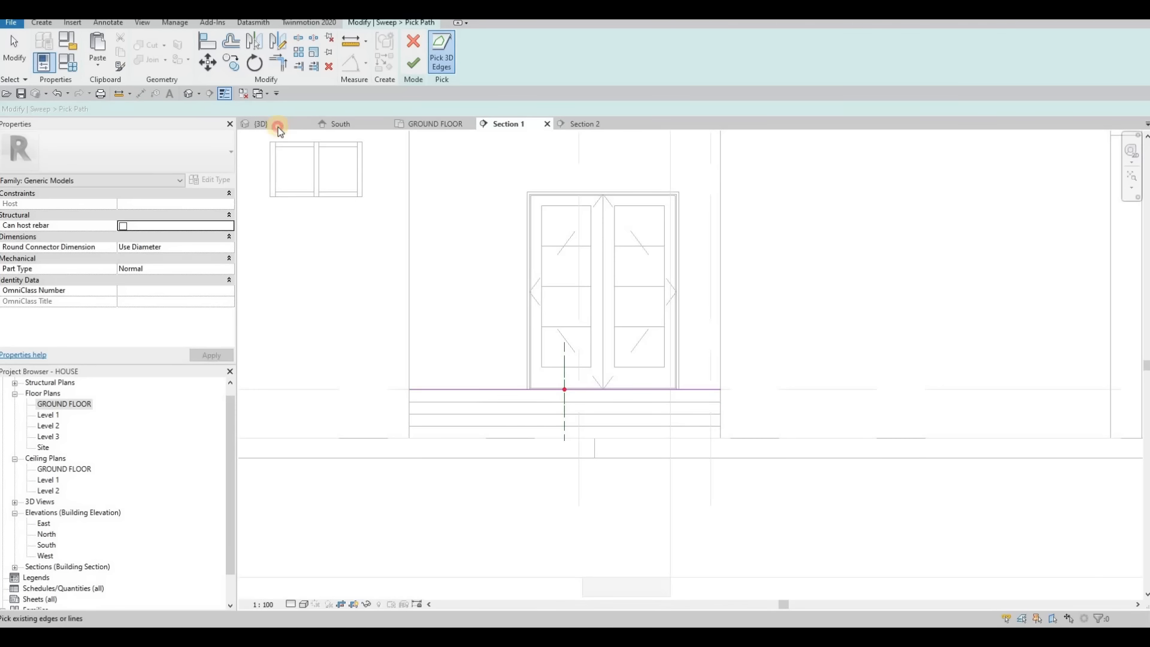
pyautogui.hotkey('ctrl', 'Tab')
pyautogui.scroll(6, 628, 424)
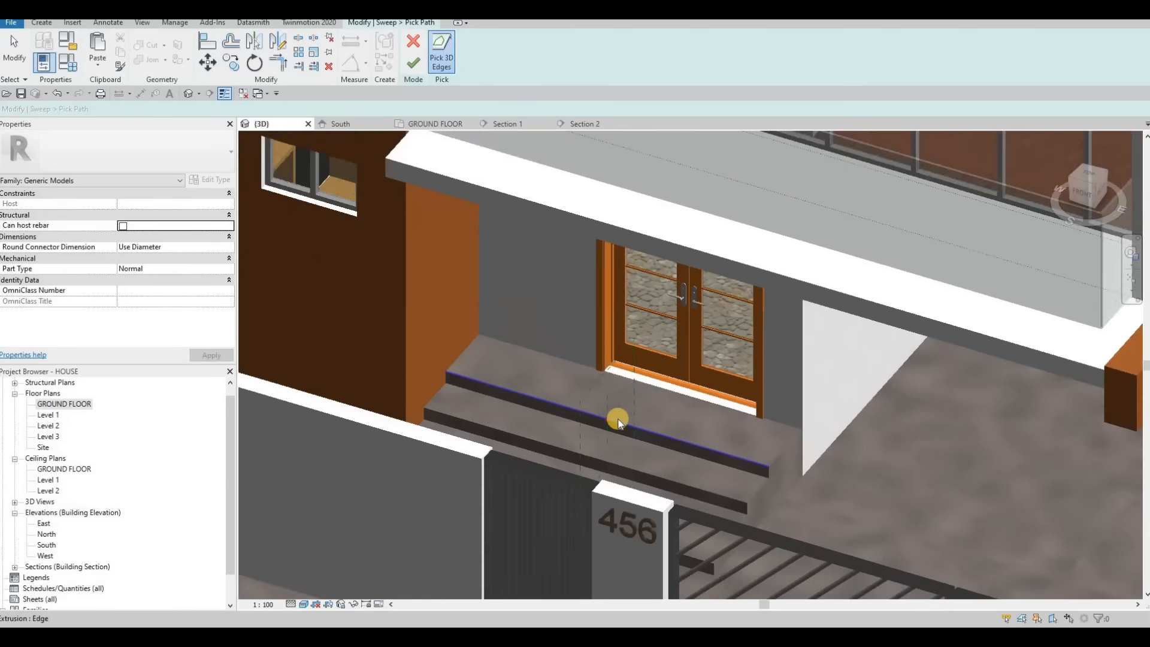
pyautogui.scroll(5, 638, 466)
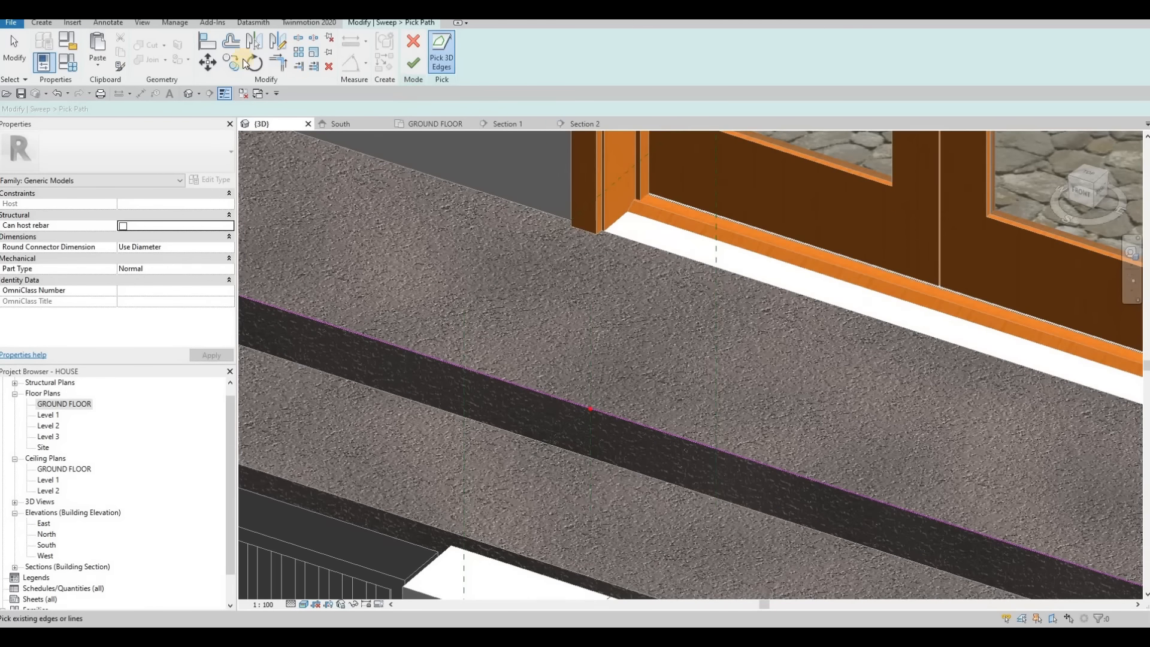
pyautogui.click(52, 23)
pyautogui.click(415, 22)
pyautogui.click(413, 63)
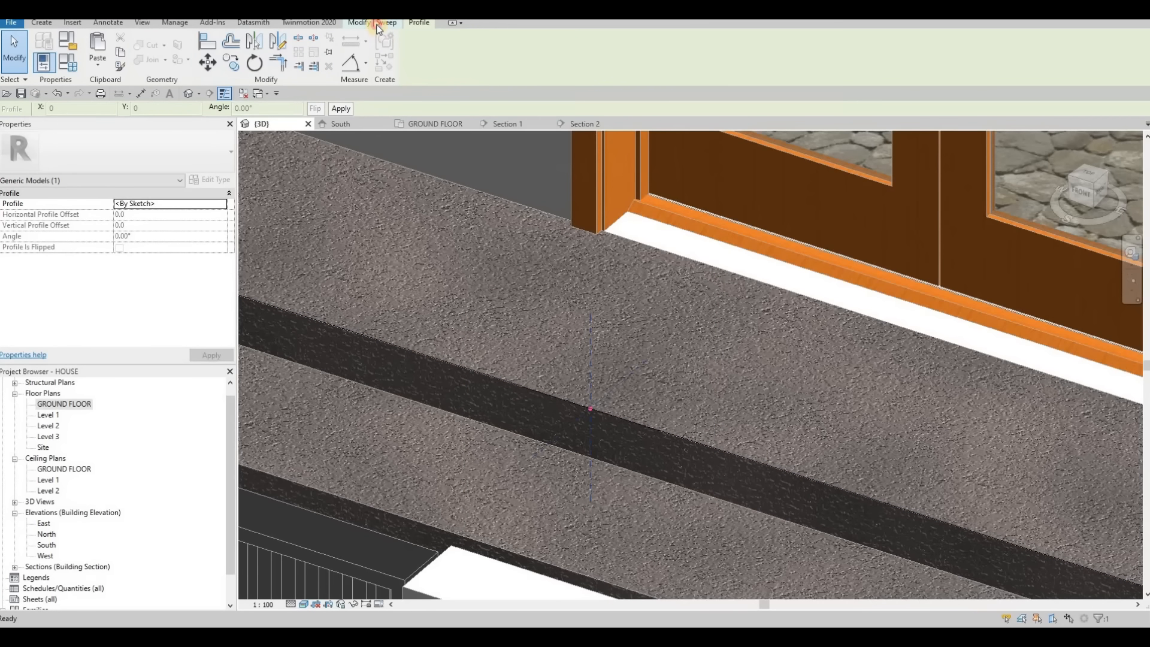
# - Sketch a rectangular void profile about 30 mm deep and 15 mm high below the top step's edge
pyautogui.click(614, 66)
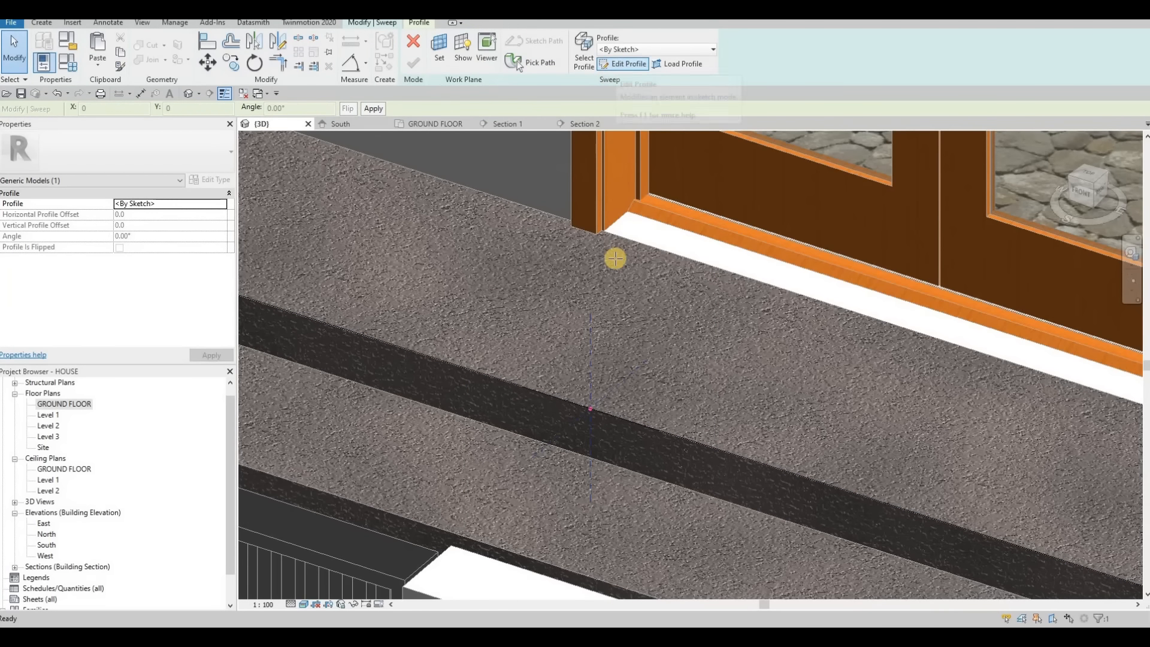
pyautogui.moveTo(600, 339); pyautogui.dragTo(552, 313, button='middle')
pyautogui.press('r')
pyautogui.press('c')
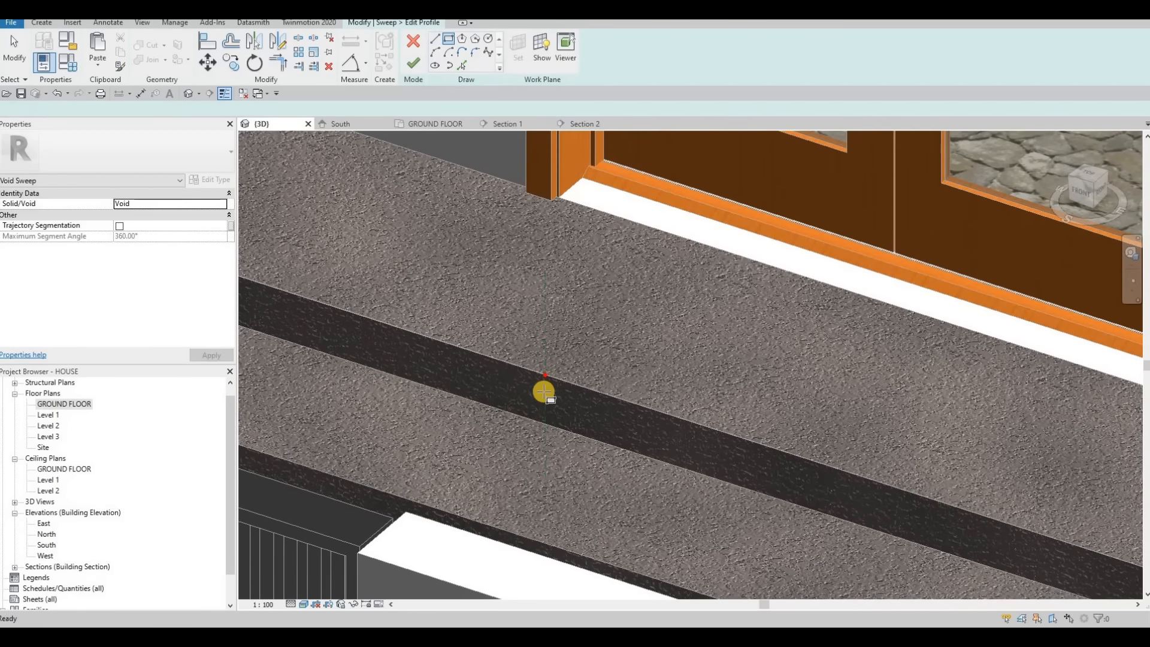
pyautogui.scroll(2, 543, 394)
pyautogui.click(558, 413)
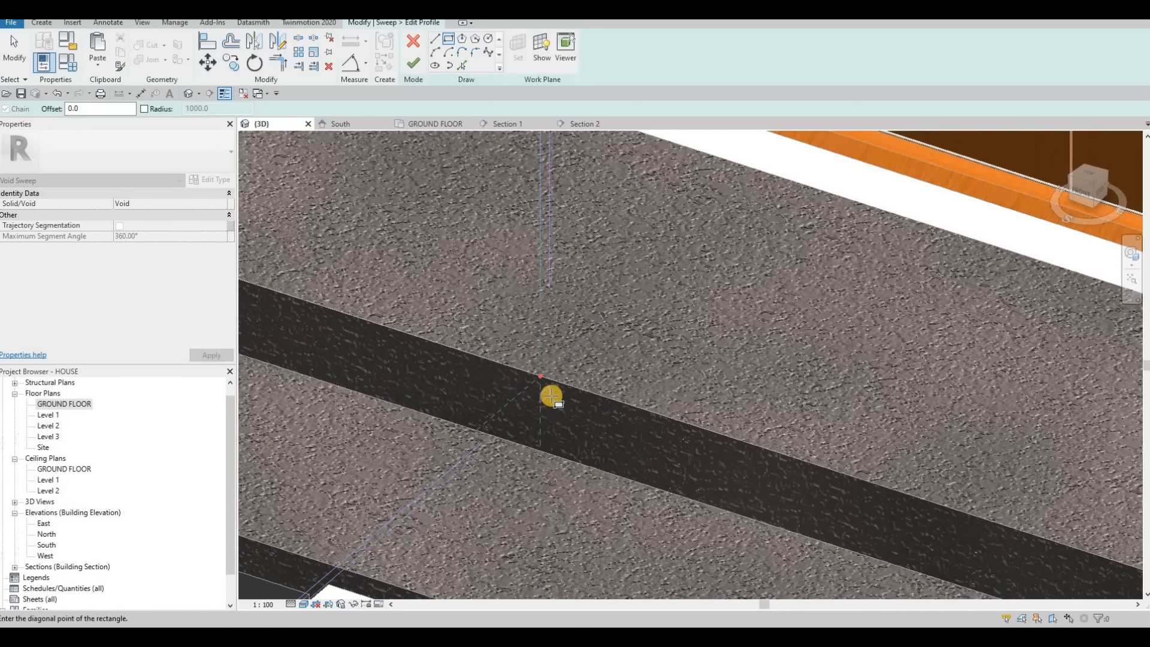
pyautogui.scroll(1, 549, 397)
pyautogui.press('Escape')
pyautogui.press('Escape')
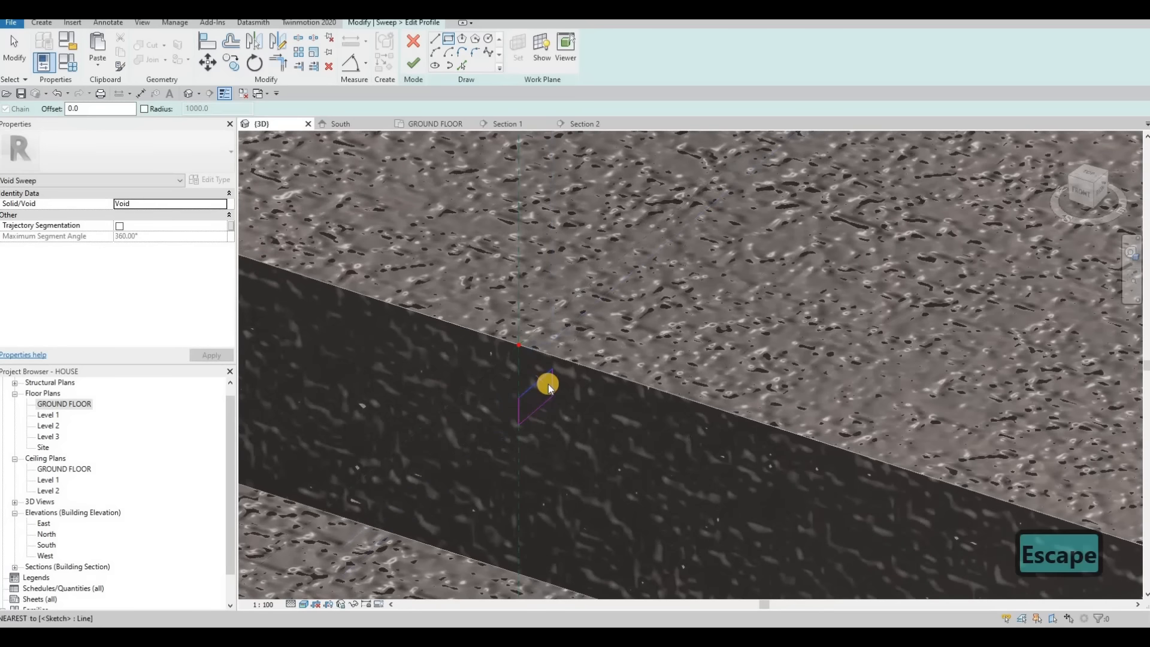
# - Set the profile rectangle's depth to 5 mm and check its lower edge
pyautogui.click(532, 359)
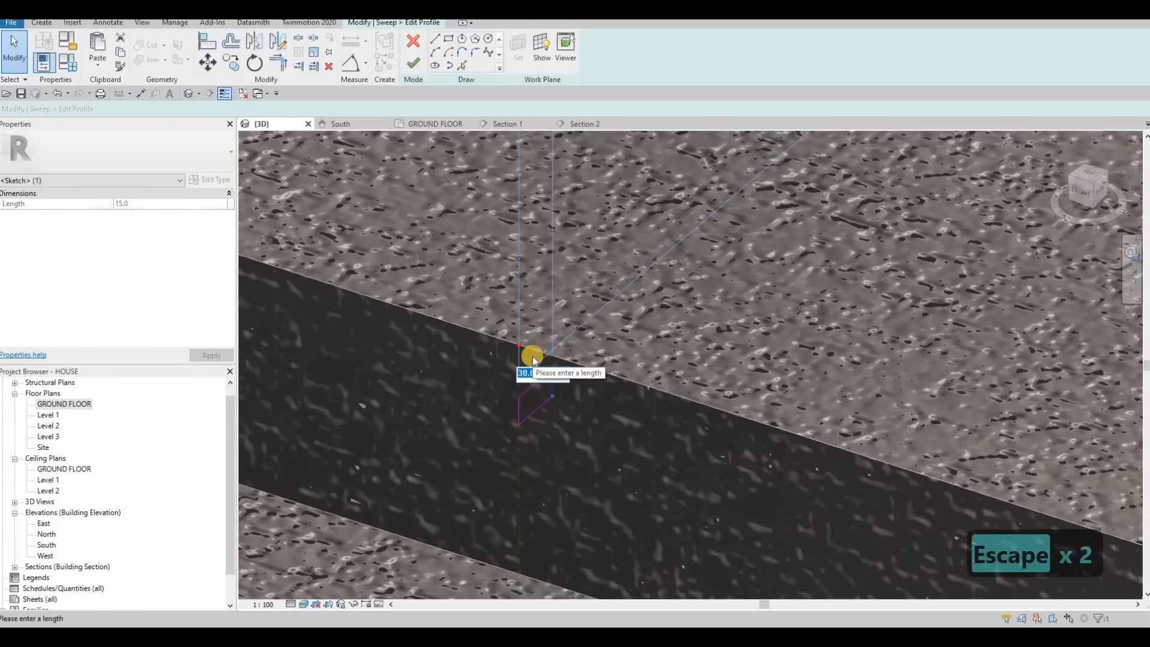
pyautogui.write('5')
pyautogui.press('Return')
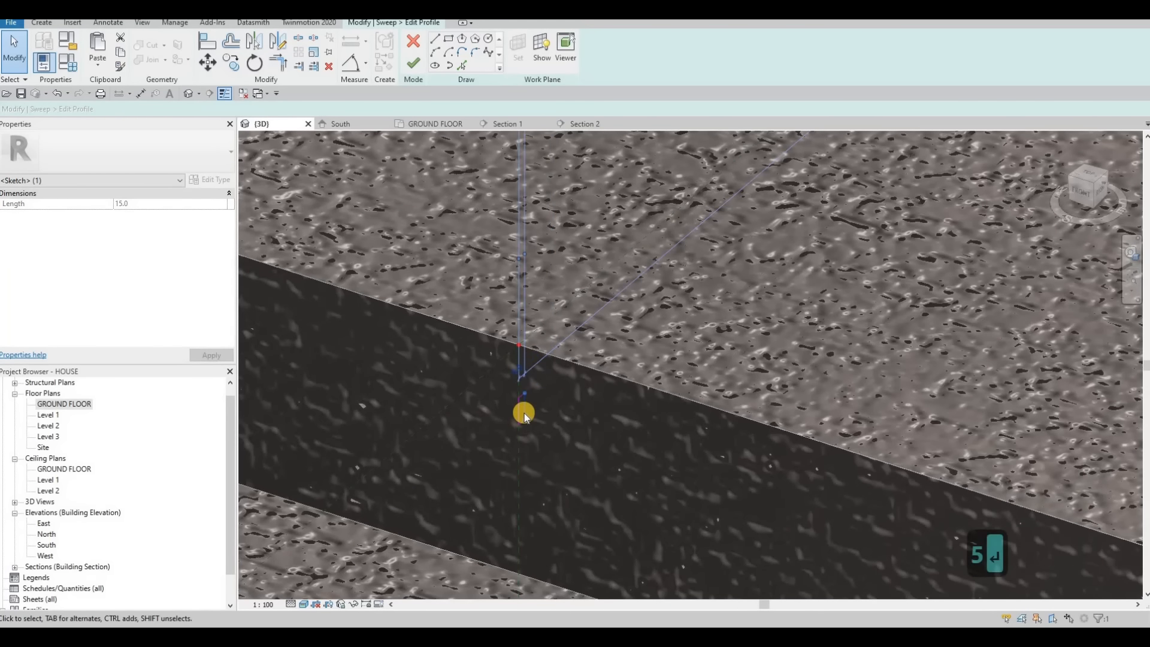
pyautogui.scroll(2, 523, 412)
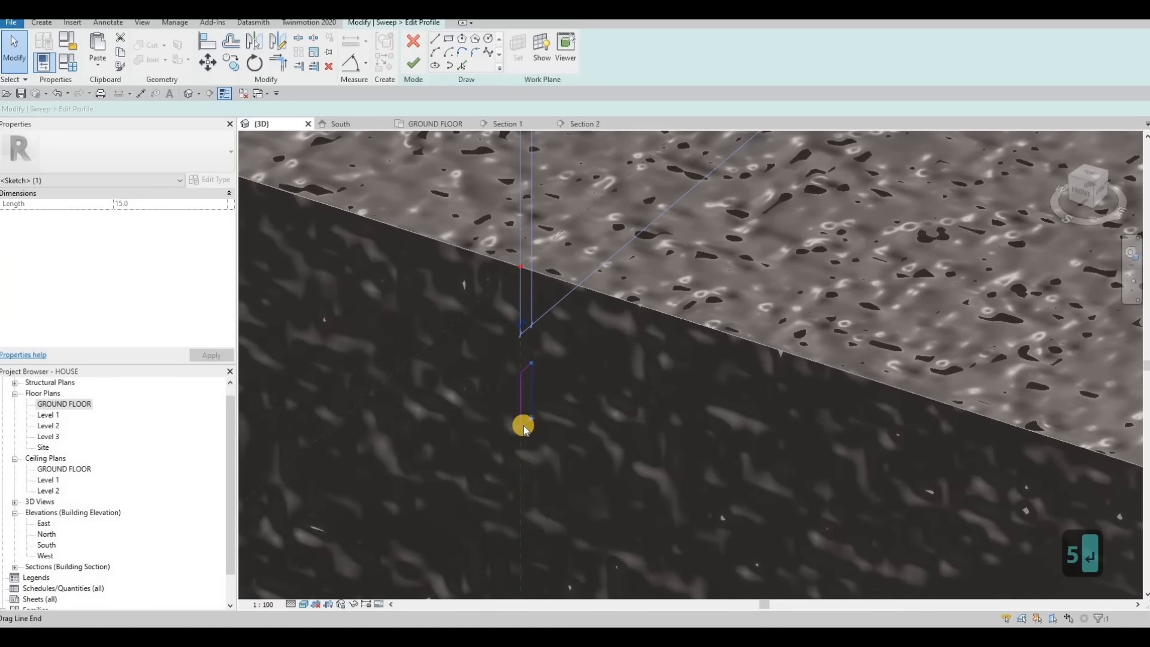
pyautogui.scroll(2, 527, 425)
pyautogui.press('Escape')
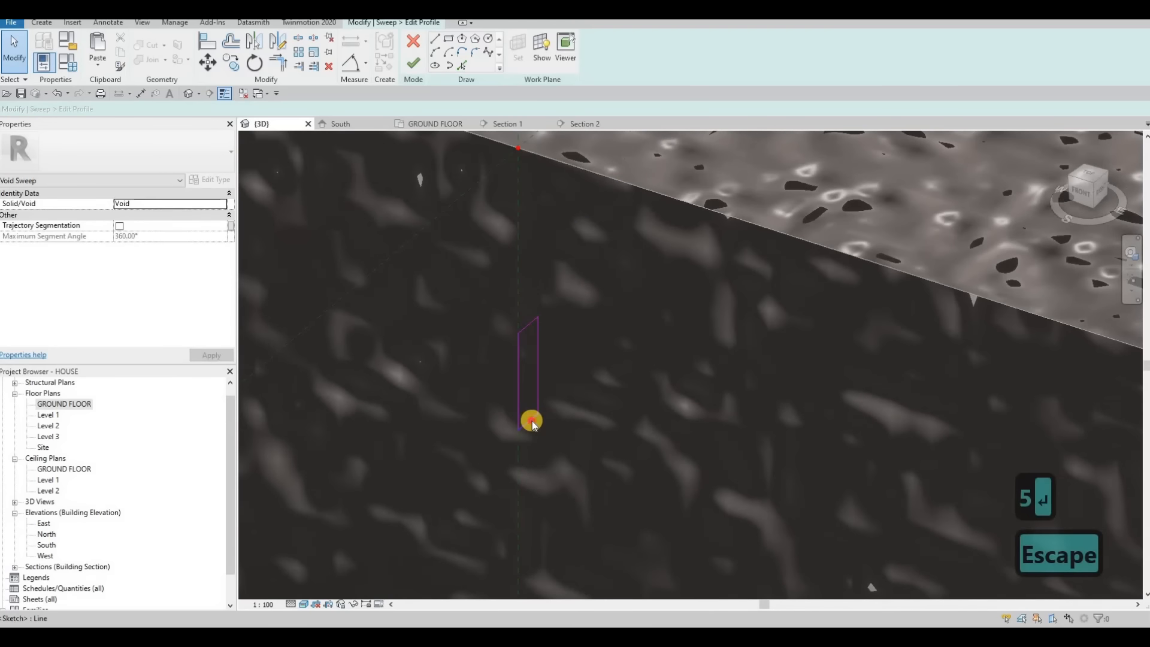
pyautogui.click(540, 404)
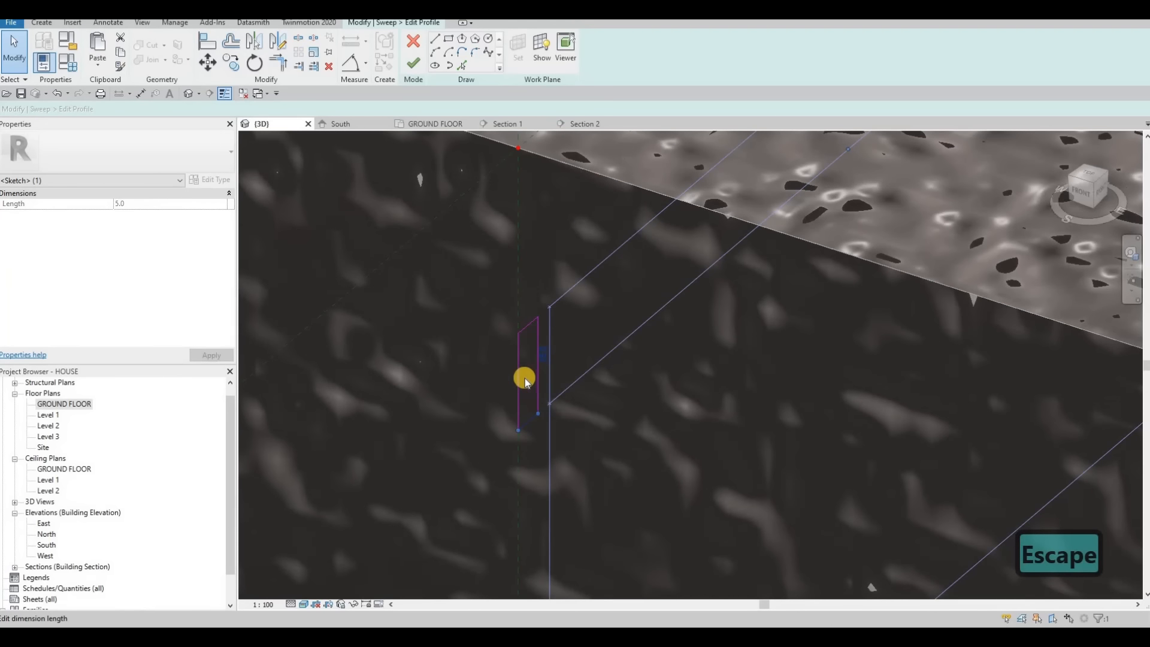
pyautogui.press('Escape')
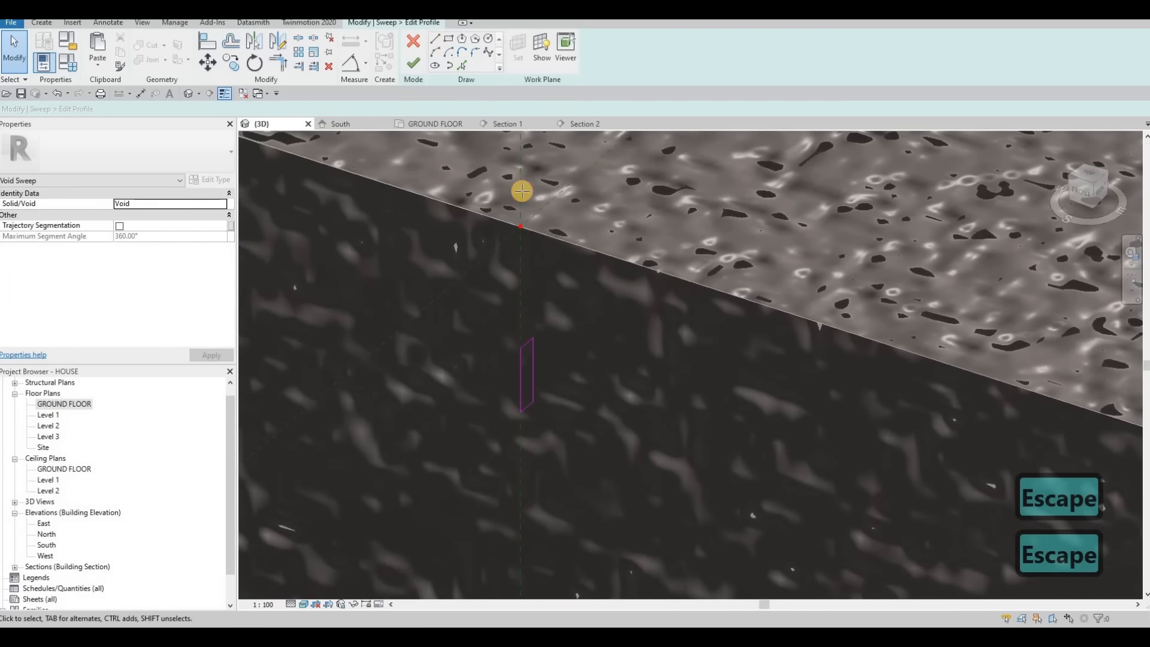
# - Draw a vertical guide line from the step's edge down to the profile rectangle and set its length to 30 mm
pyautogui.press('l')
pyautogui.press('i')
pyautogui.click(521, 226)
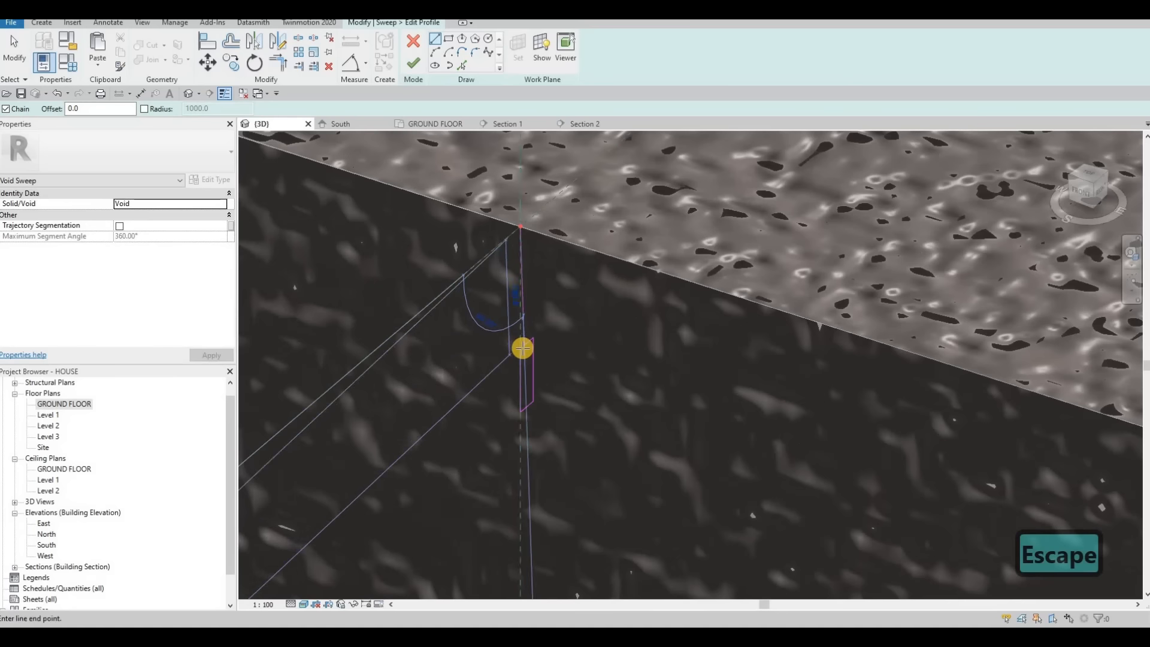
pyautogui.press('Escape')
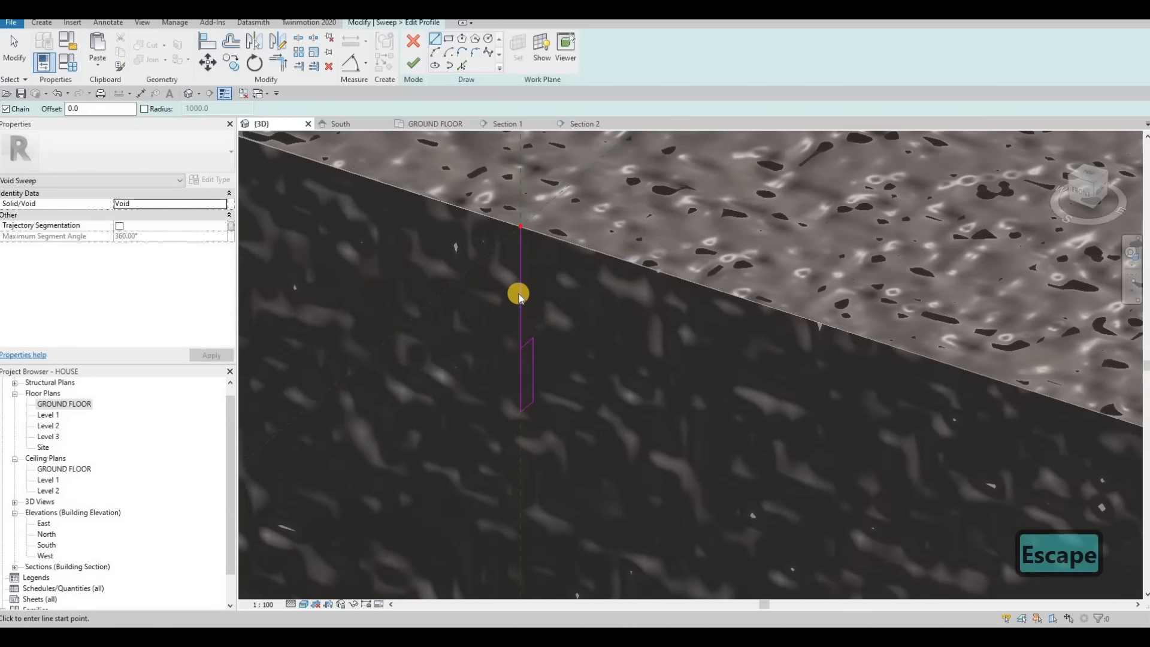
pyautogui.press('Escape')
pyautogui.click(532, 270)
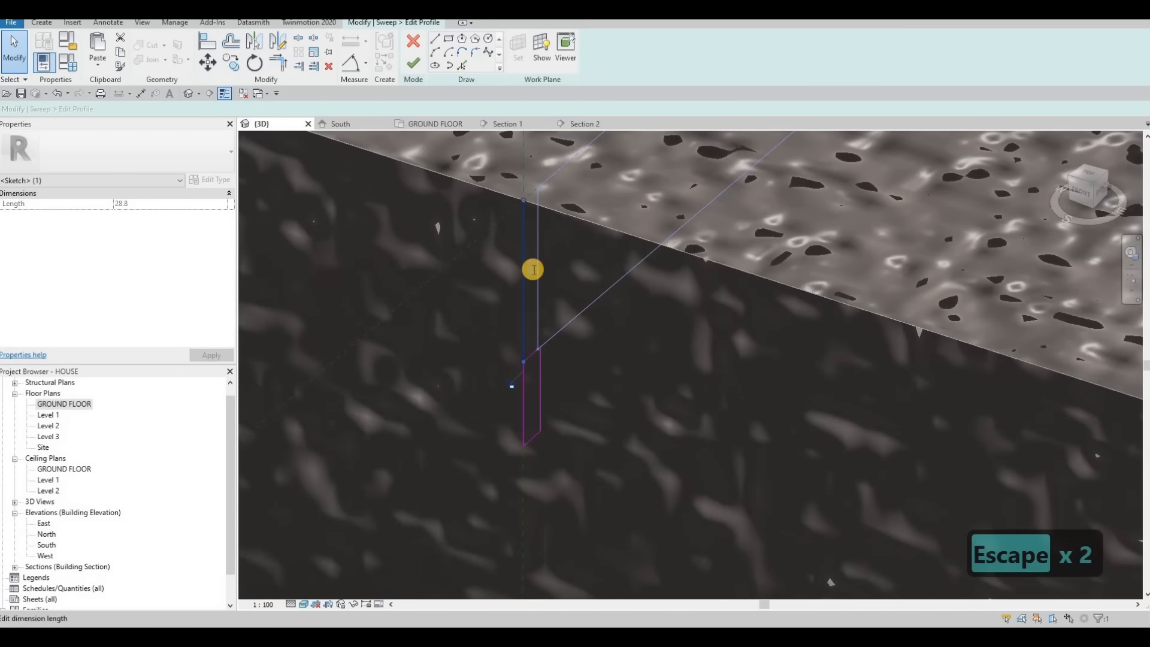
pyautogui.write('30')
pyautogui.press('Return')
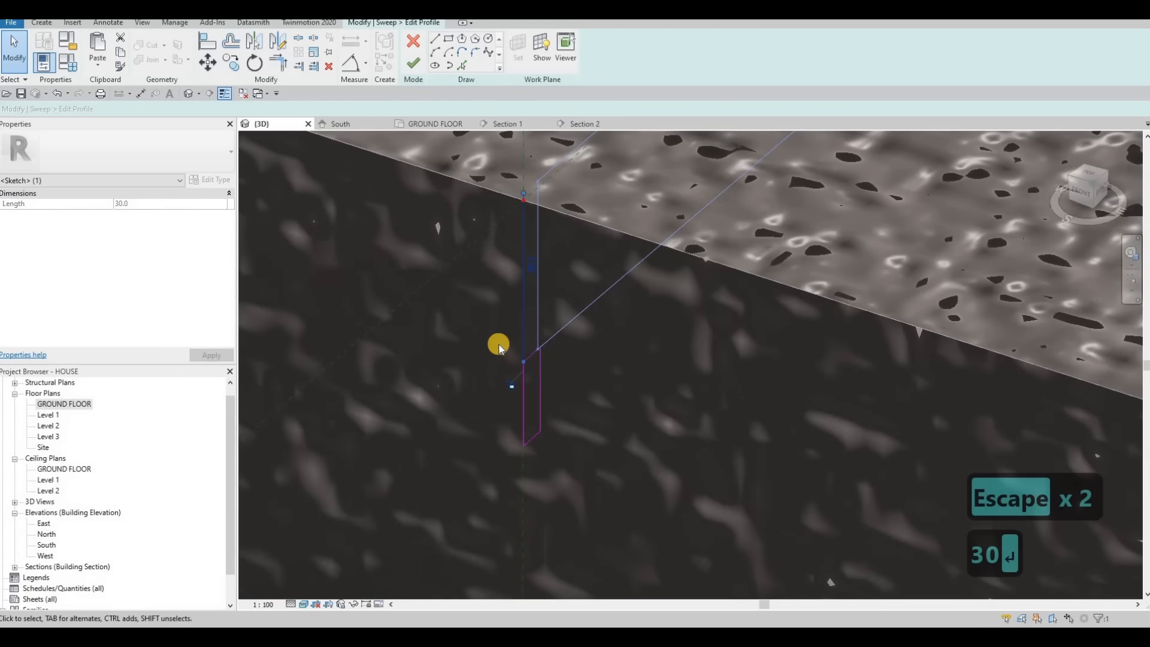
# - Move the guide line and rectangle down together so that the line's upper end meets the step's edge
pyautogui.press('Escape')
pyautogui.press('Escape')
pyautogui.click(525, 221)
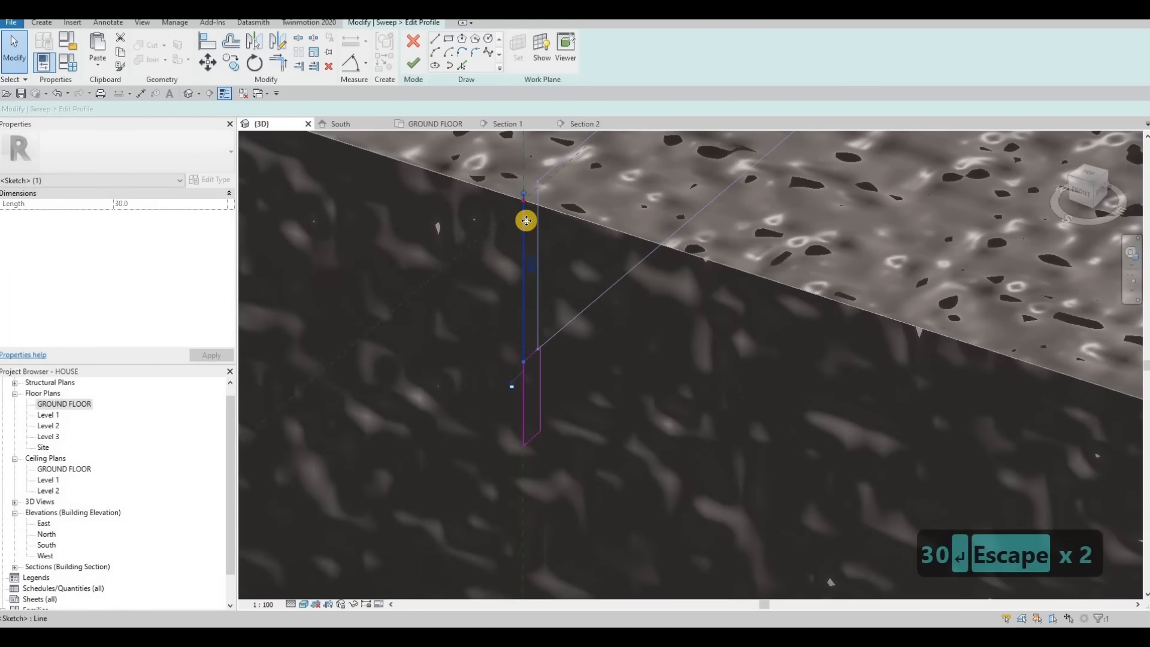
pyautogui.press('m')
pyautogui.press('c')
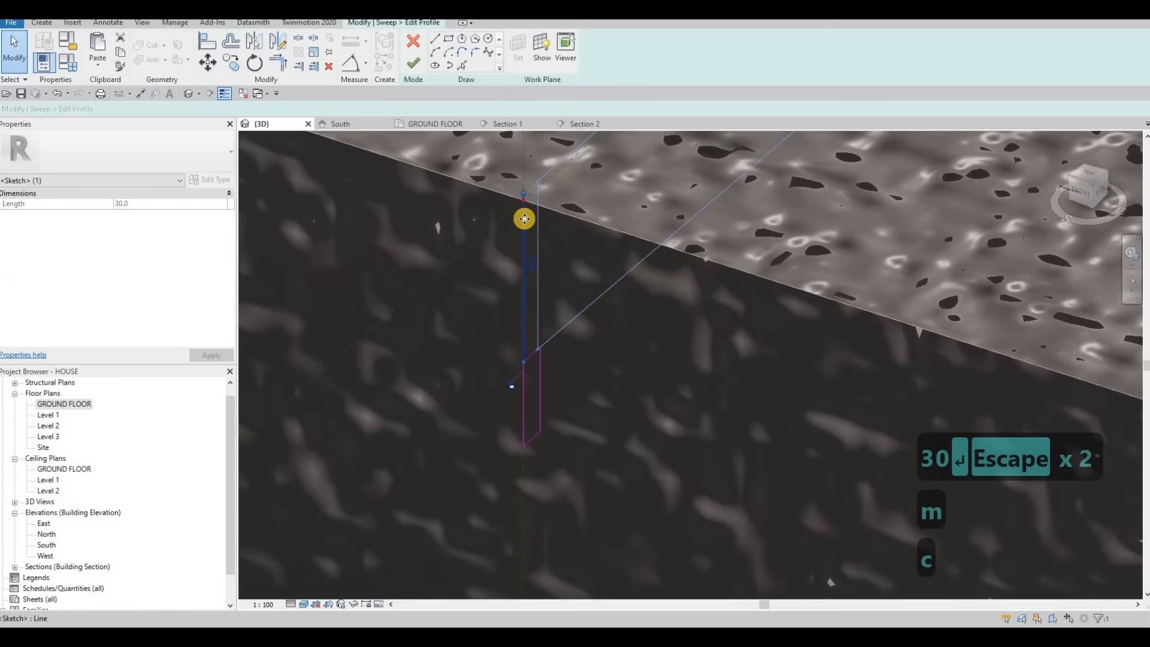
pyautogui.press('Escape')
pyautogui.press('Escape')
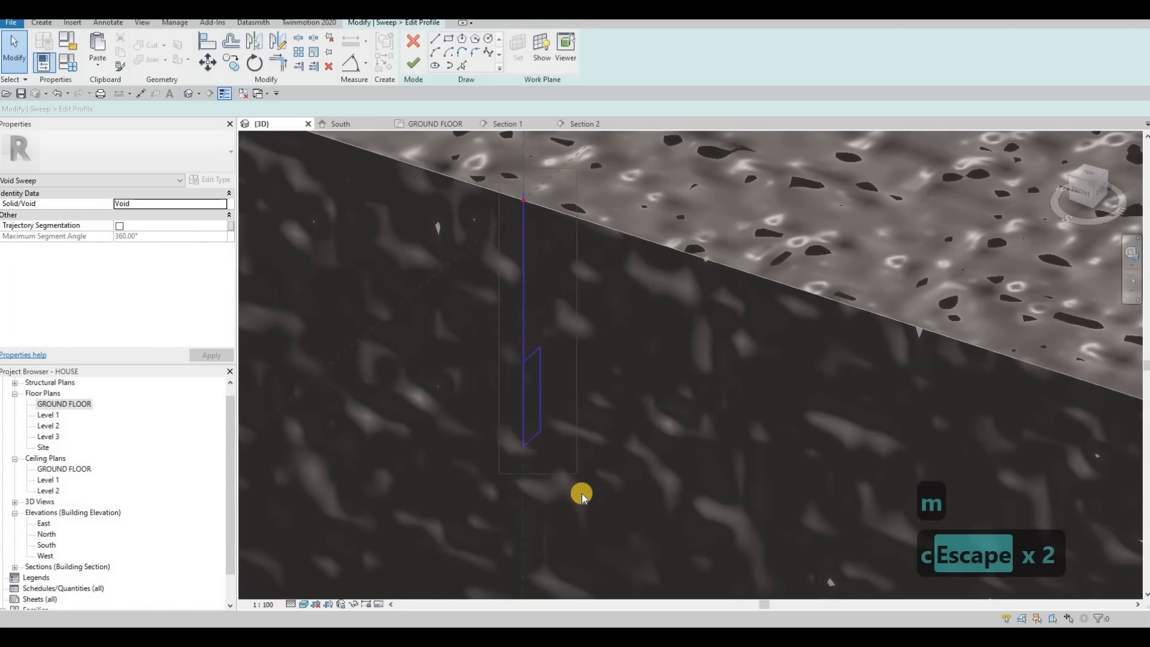
pyautogui.moveTo(581, 496); pyautogui.dragTo(578, 485)
pyautogui.press('m')
pyautogui.press('v')
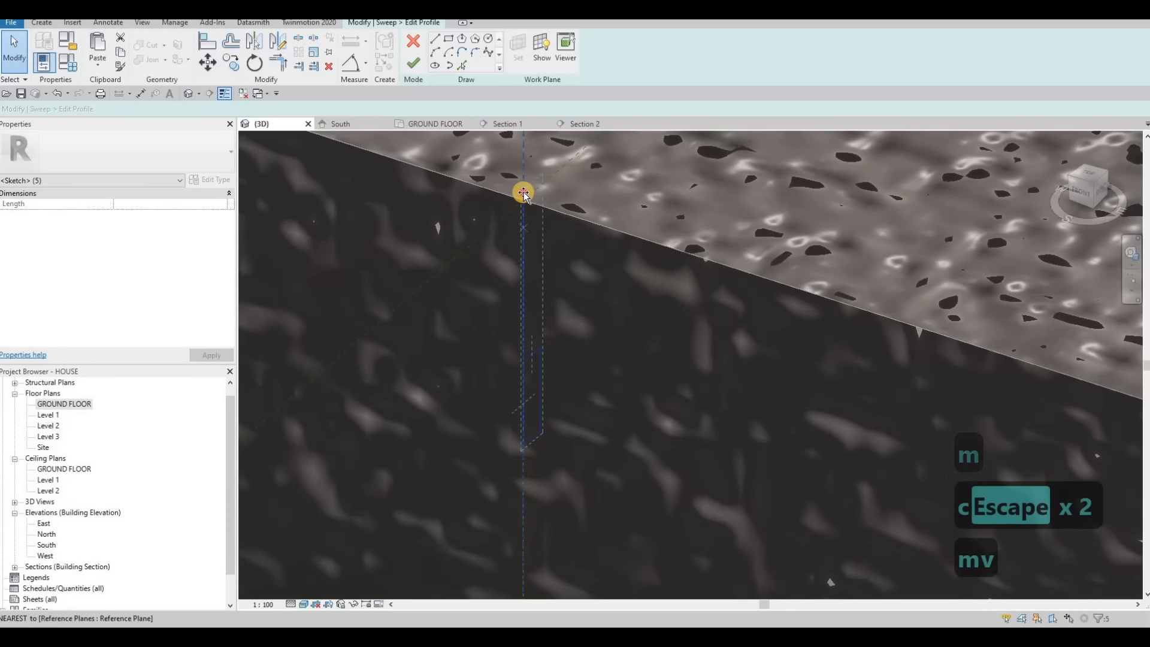
pyautogui.click(524, 193)
pyautogui.press('Escape')
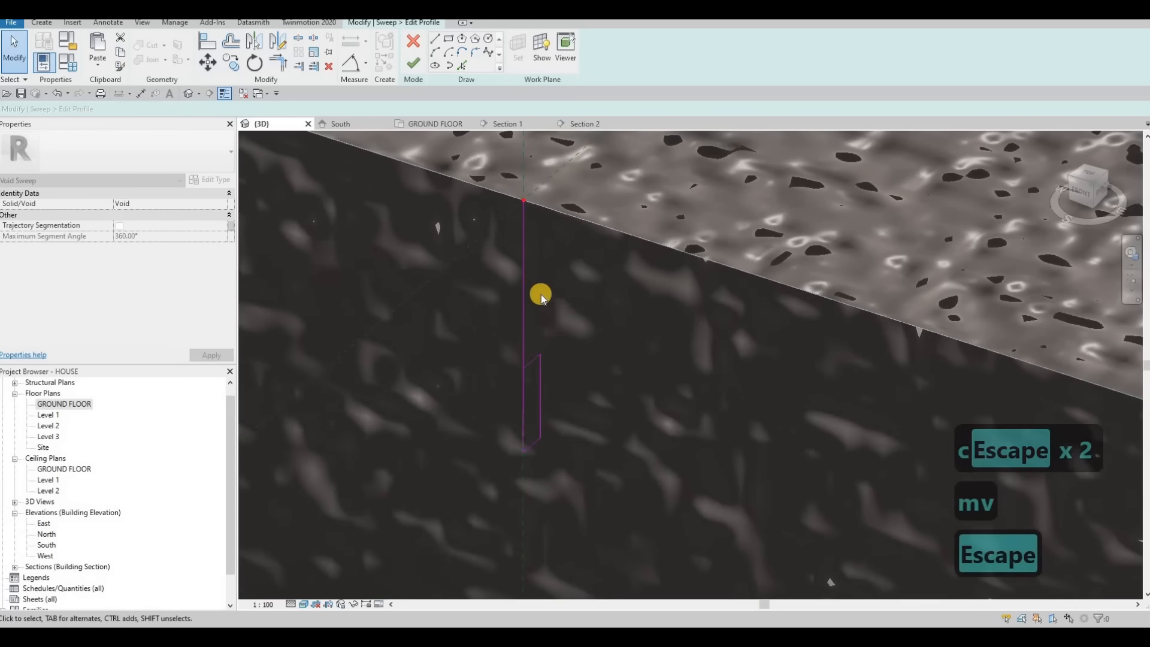
# - Delete the vertical guide line above the profile rectangle
pyautogui.scroll(-3, 541, 297)
pyautogui.press('Escape')
pyautogui.click(542, 303)
pyautogui.press('Delete')
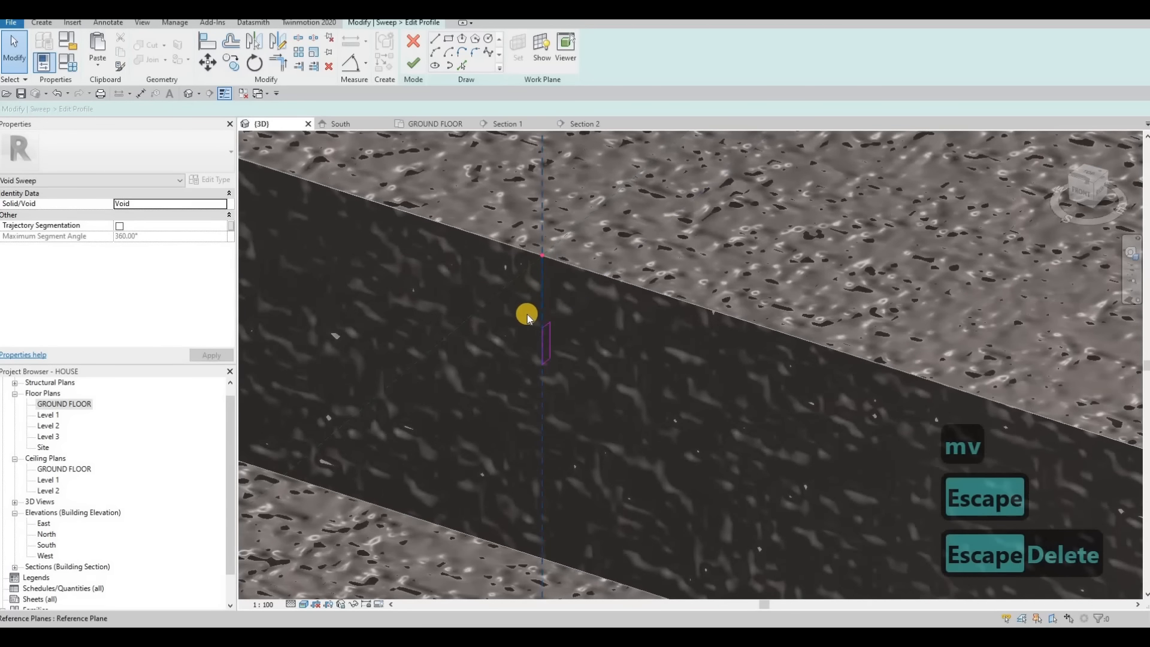
# - Copy the groove's profile rectangle to the clipboard
pyautogui.press('Escape')
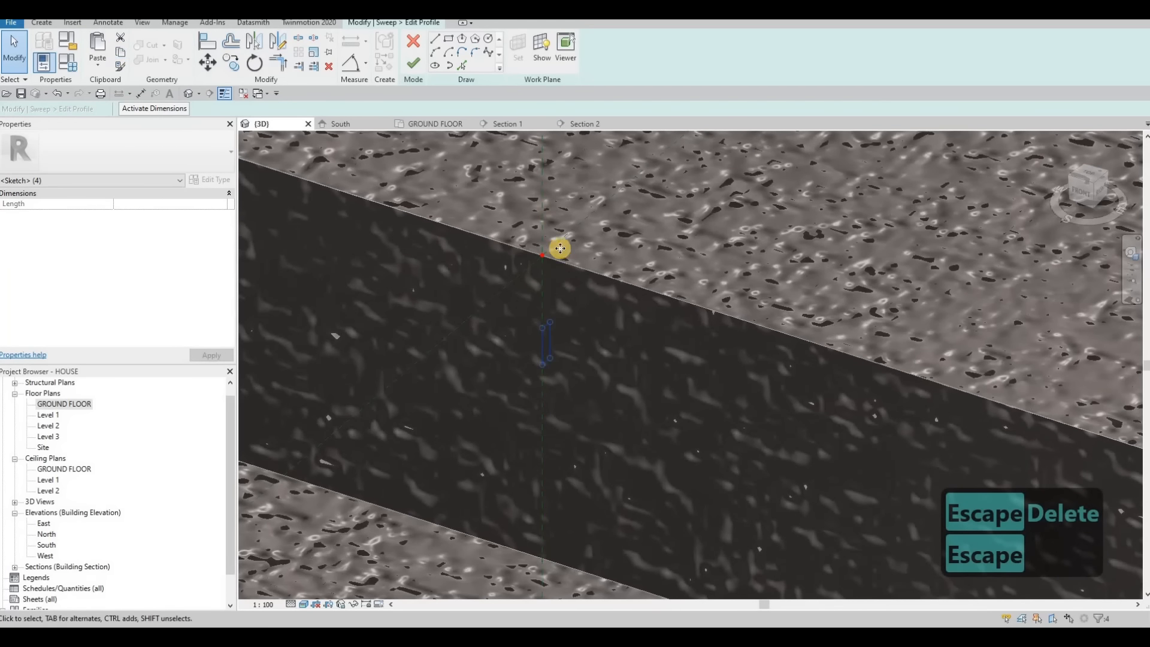
pyautogui.moveTo(560, 248)
pyautogui.mouseDown(button='middle')
pyautogui.moveTo(504, 324)
pyautogui.moveTo(495, 362)
pyautogui.moveTo(570, 308)
pyautogui.moveTo(552, 347)
pyautogui.moveTo(574, 361)
pyautogui.mouseUp(button='middle')
pyautogui.press('Escape')
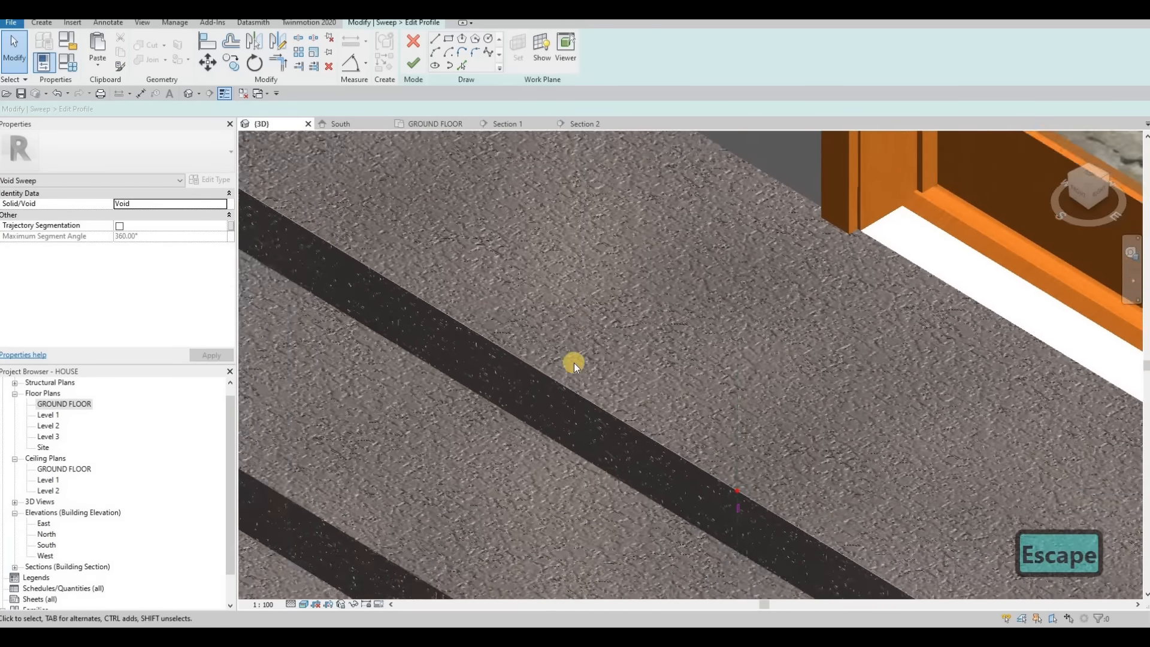
pyautogui.scroll(-5, 574, 362)
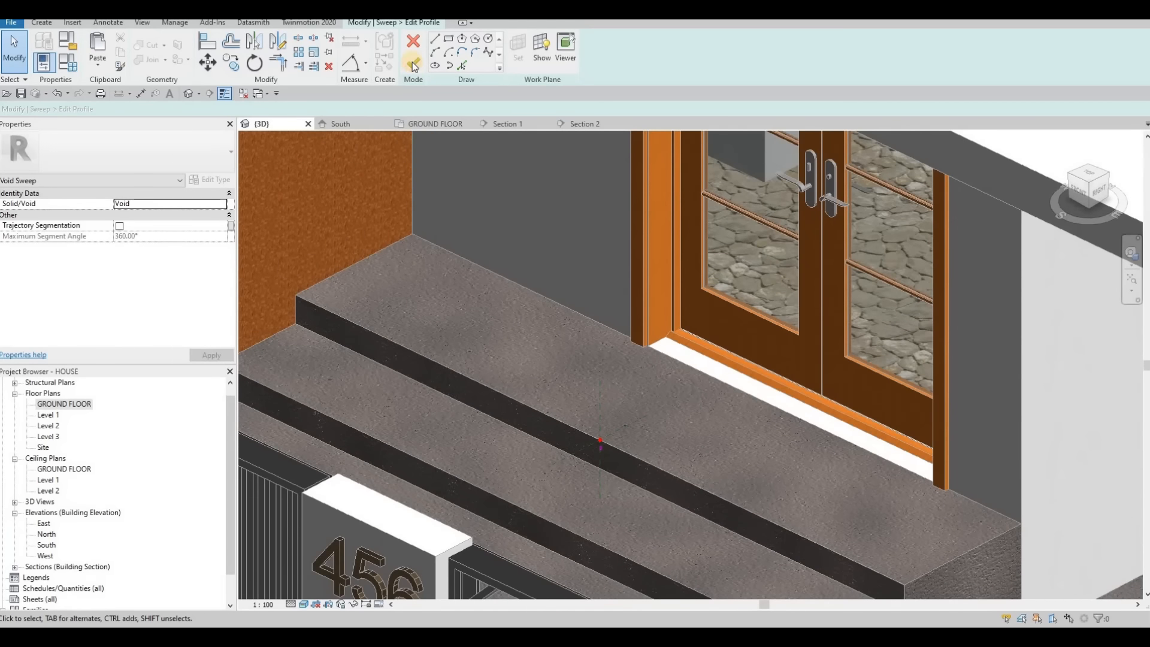
# - Finish the void sweep along the top step's edge and cut it out of the entrance steps
pyautogui.click(416, 63)
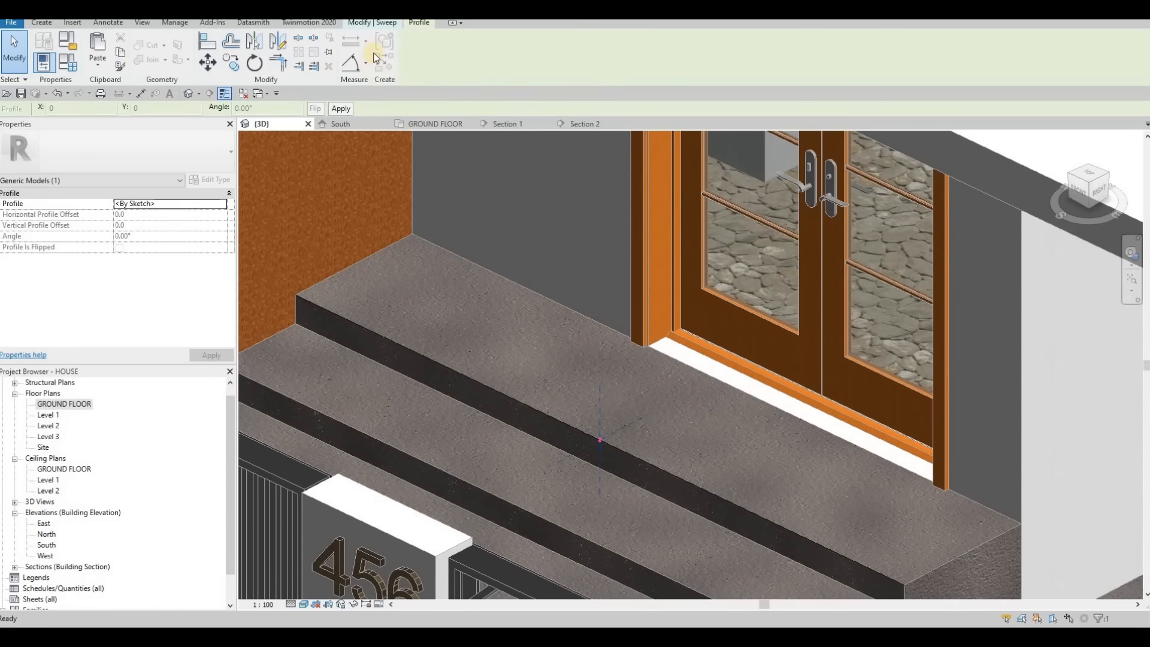
pyautogui.click(416, 64)
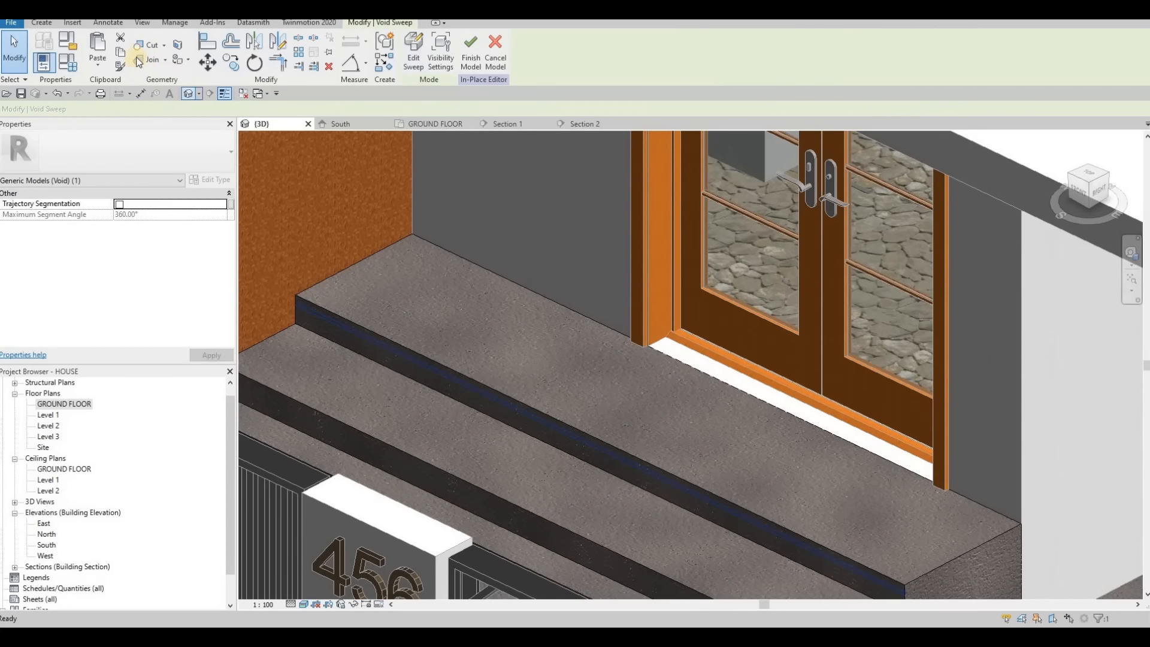
pyautogui.click(147, 45)
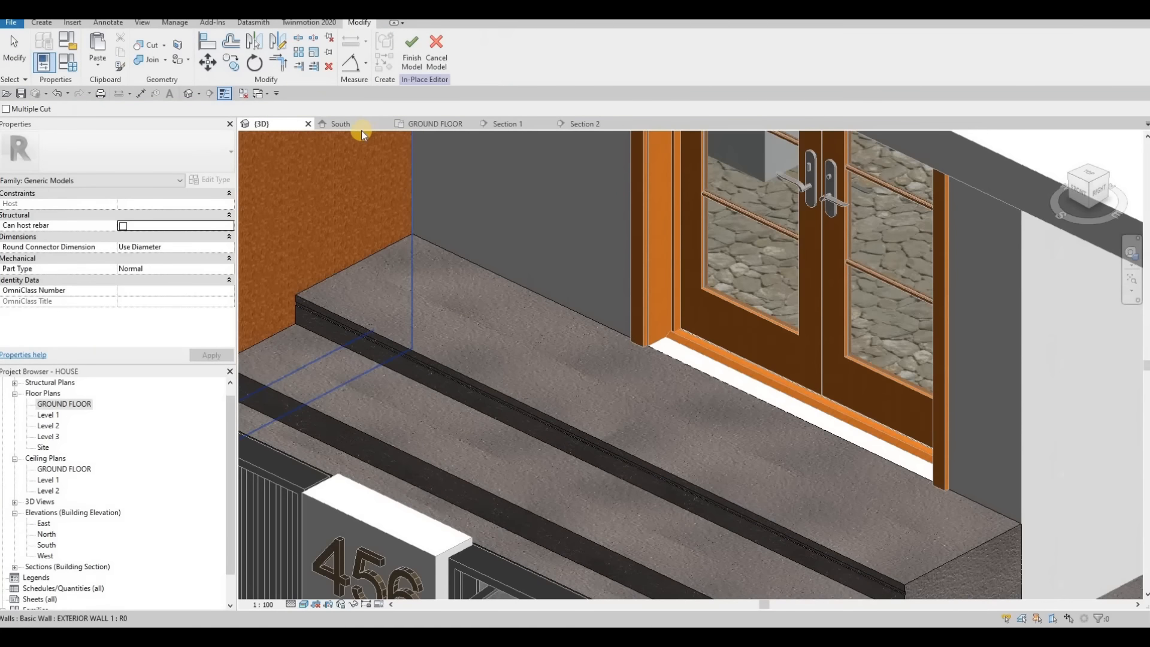
# - In the Section 1 view, start another void sweep and pick the second step's upper edge as its path
pyautogui.click(509, 124)
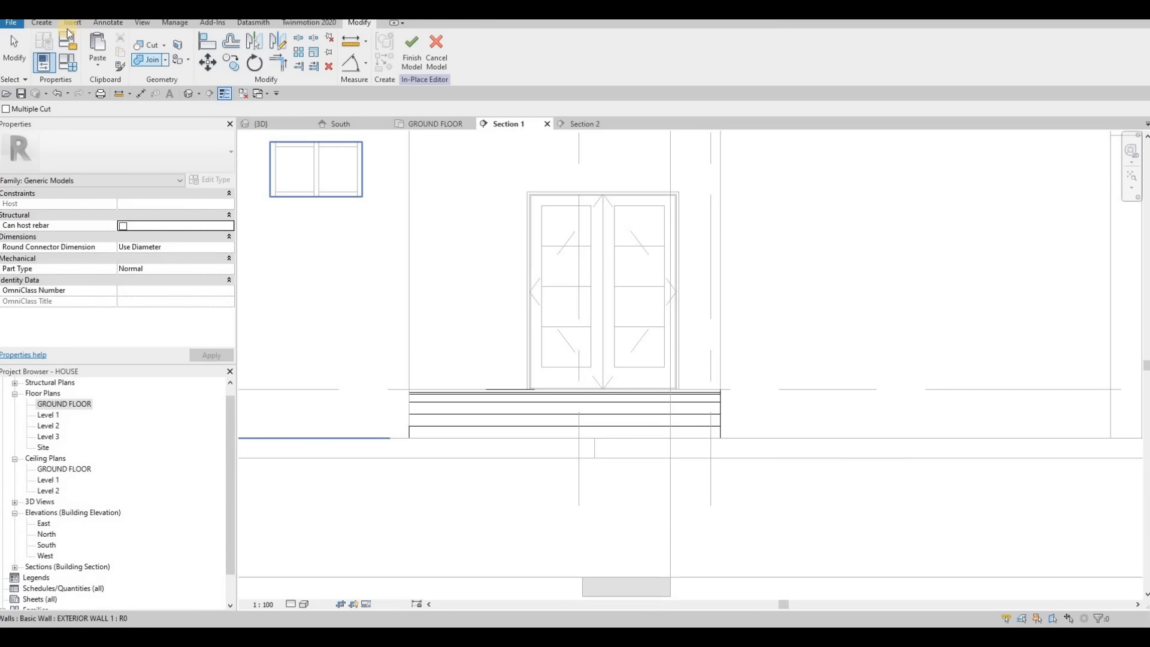
pyautogui.click(42, 23)
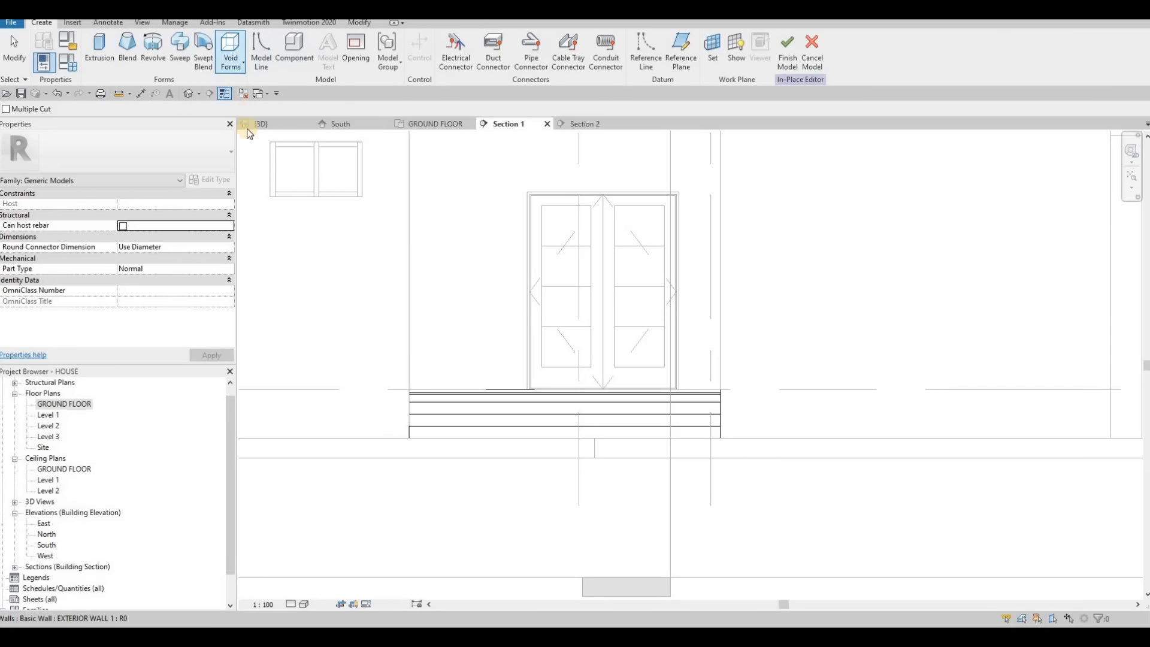
pyautogui.click(231, 57)
pyautogui.click(252, 159)
pyautogui.scroll(2, 525, 408)
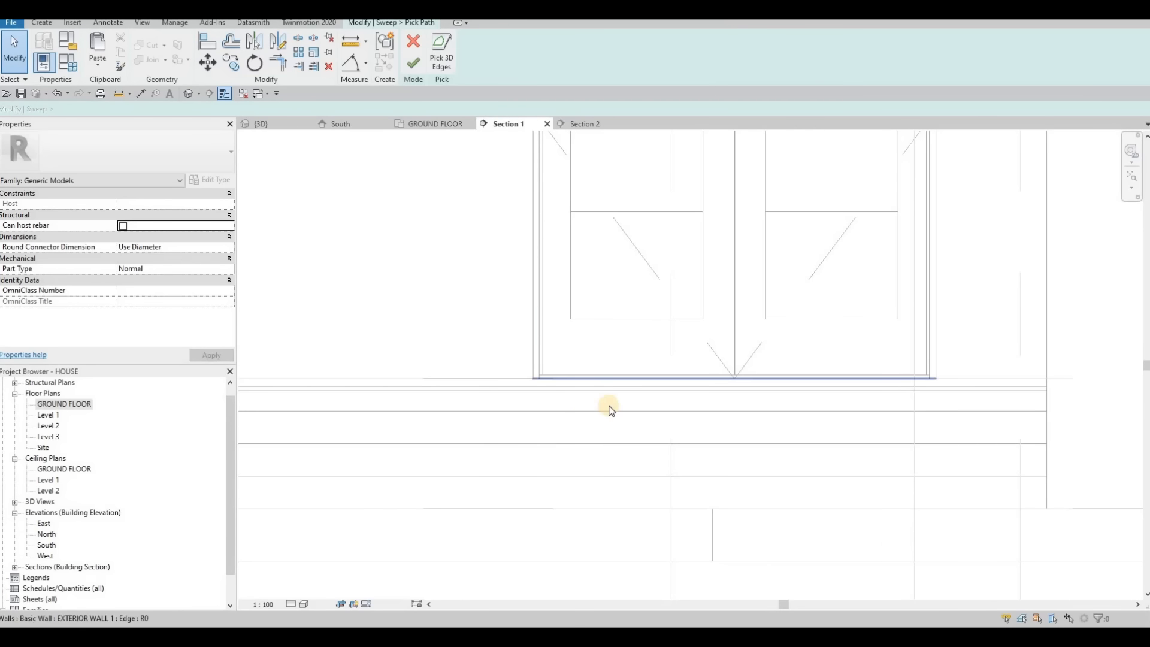
pyautogui.scroll(-1, 613, 410)
pyautogui.moveTo(553, 404); pyautogui.dragTo(587, 377, button='middle')
pyautogui.click(587, 378)
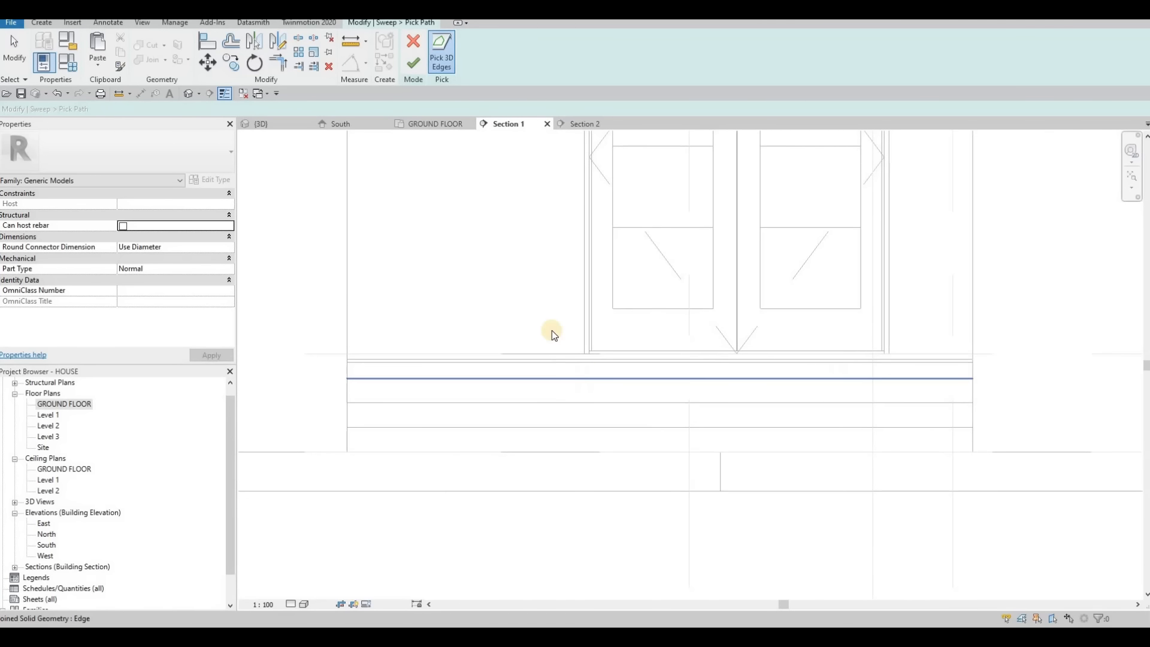
pyautogui.click(410, 67)
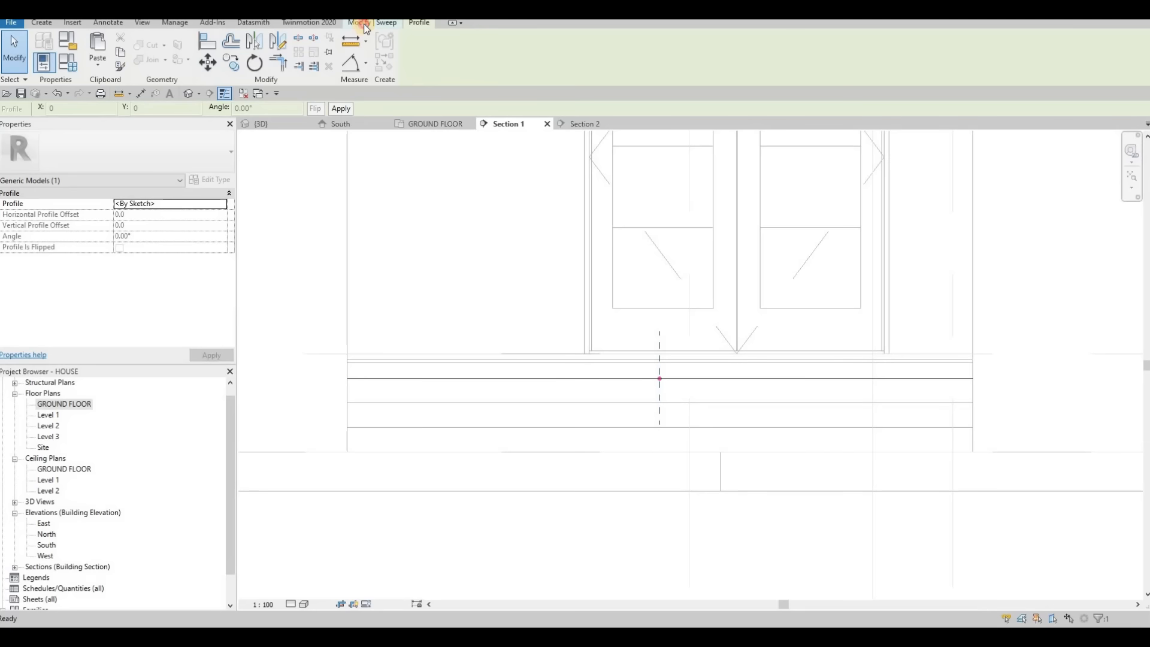
# - Open the profile sketch of the second step's void sweep in the {3D} view
pyautogui.click(609, 64)
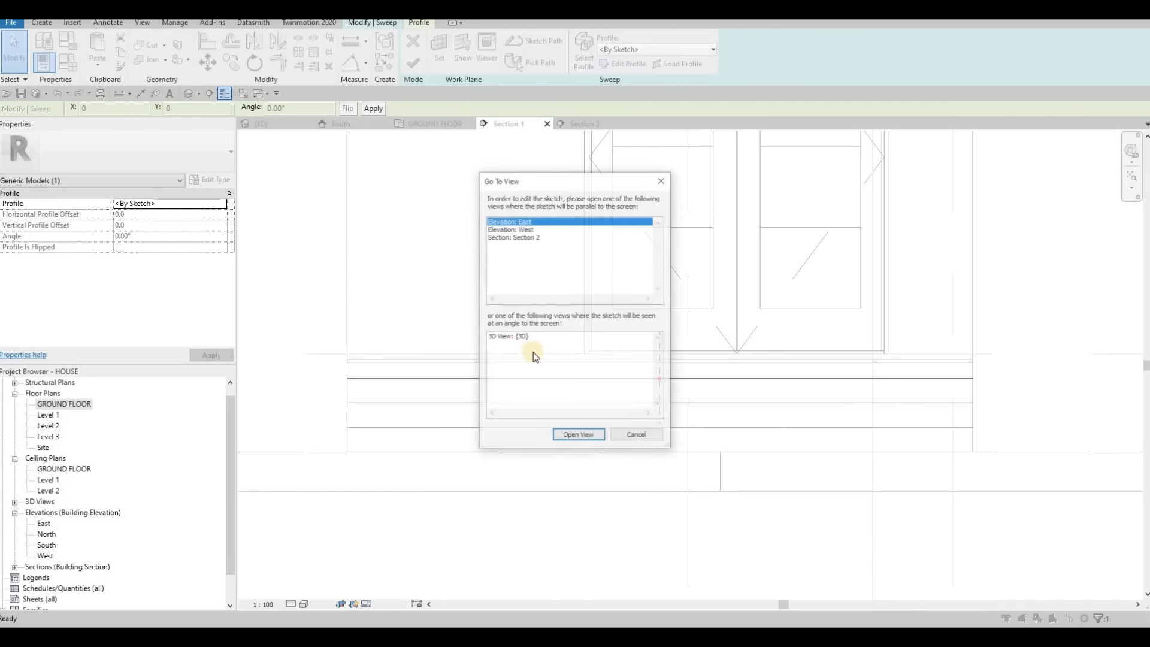
pyautogui.press('Escape')
pyautogui.click(261, 124)
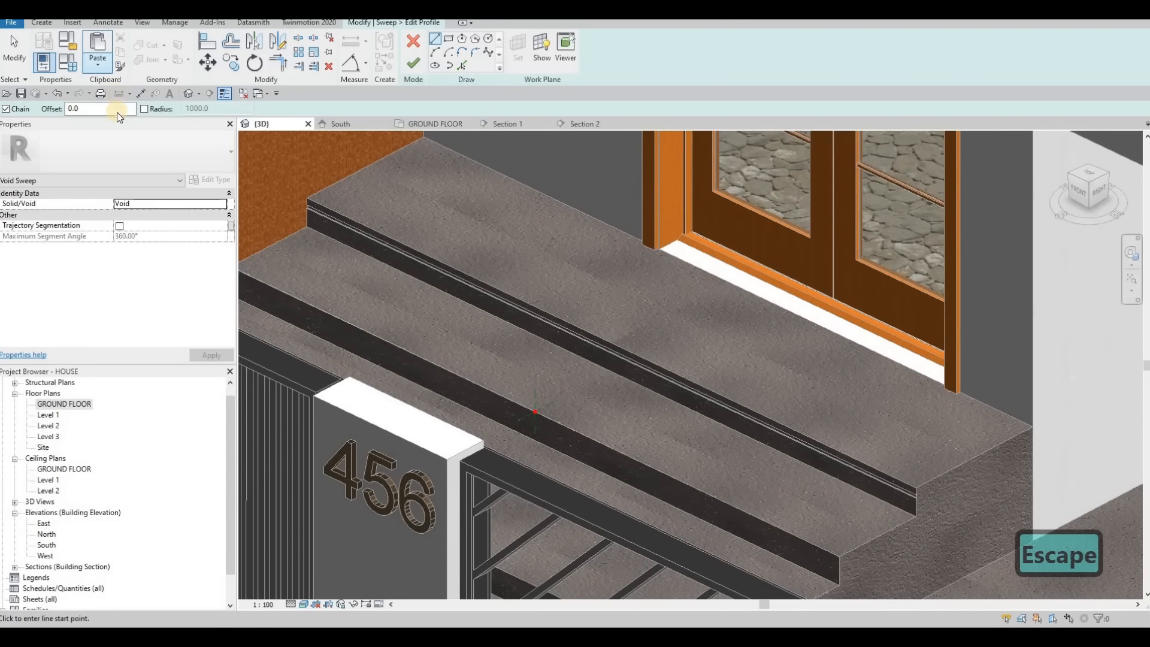
# - Paste the copied profile rectangle just above the second step's edge
pyautogui.click(97, 63)
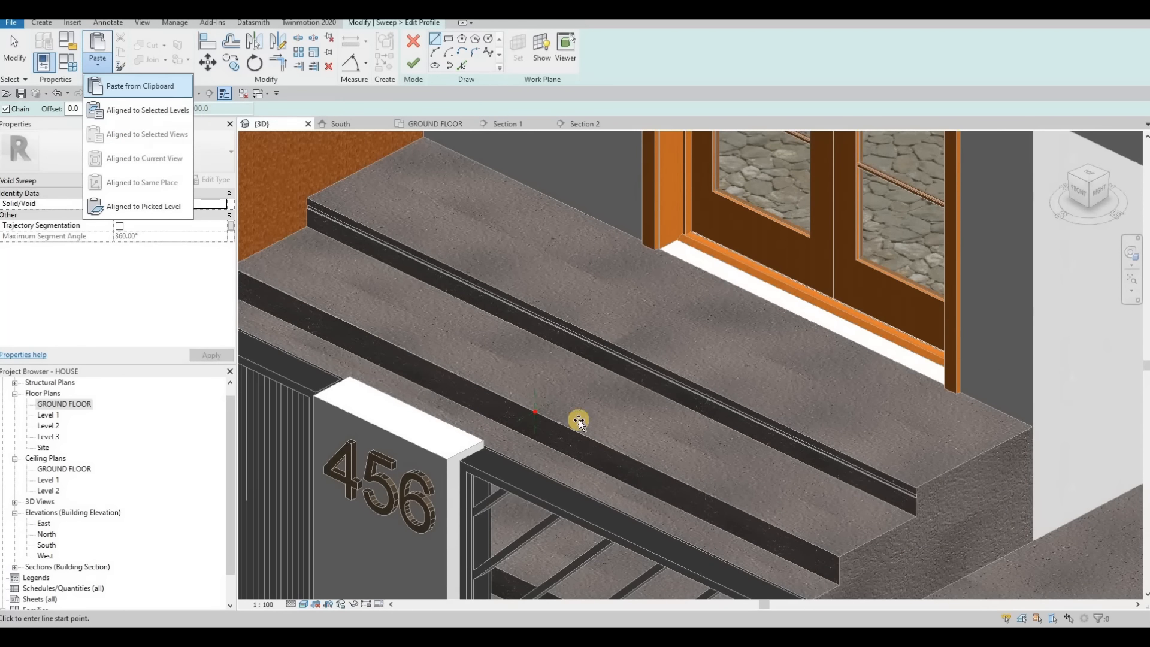
pyautogui.press('Escape')
pyautogui.press('Escape')
pyautogui.scroll(3, 615, 342)
pyautogui.scroll(-3, 556, 397)
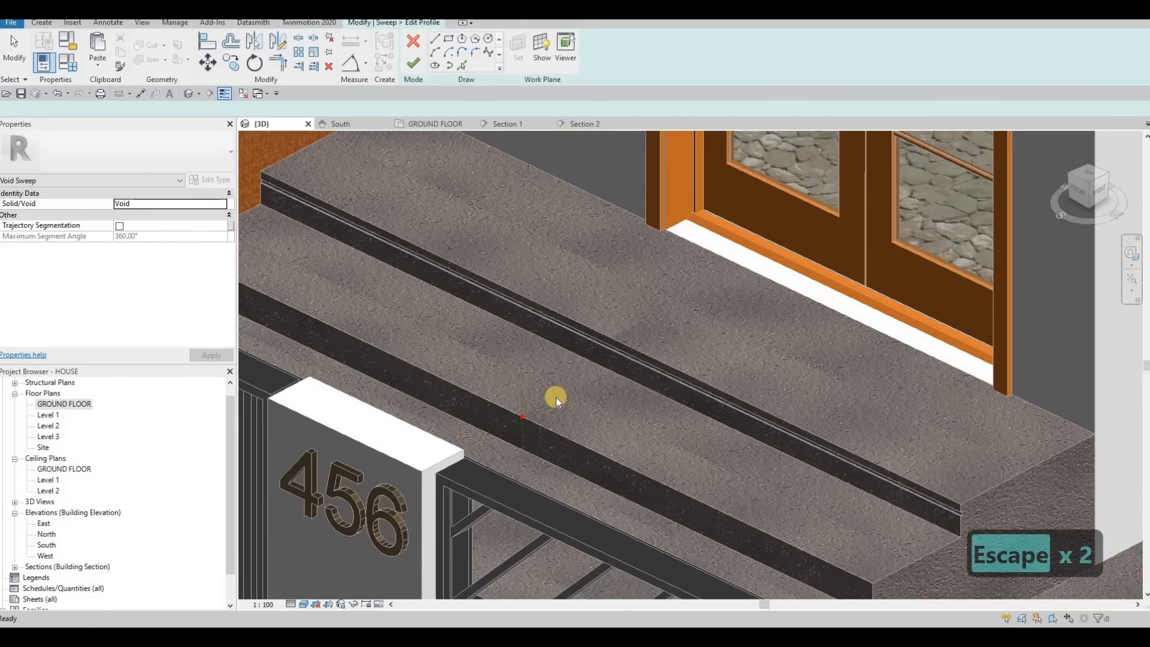
pyautogui.scroll(3, 555, 398)
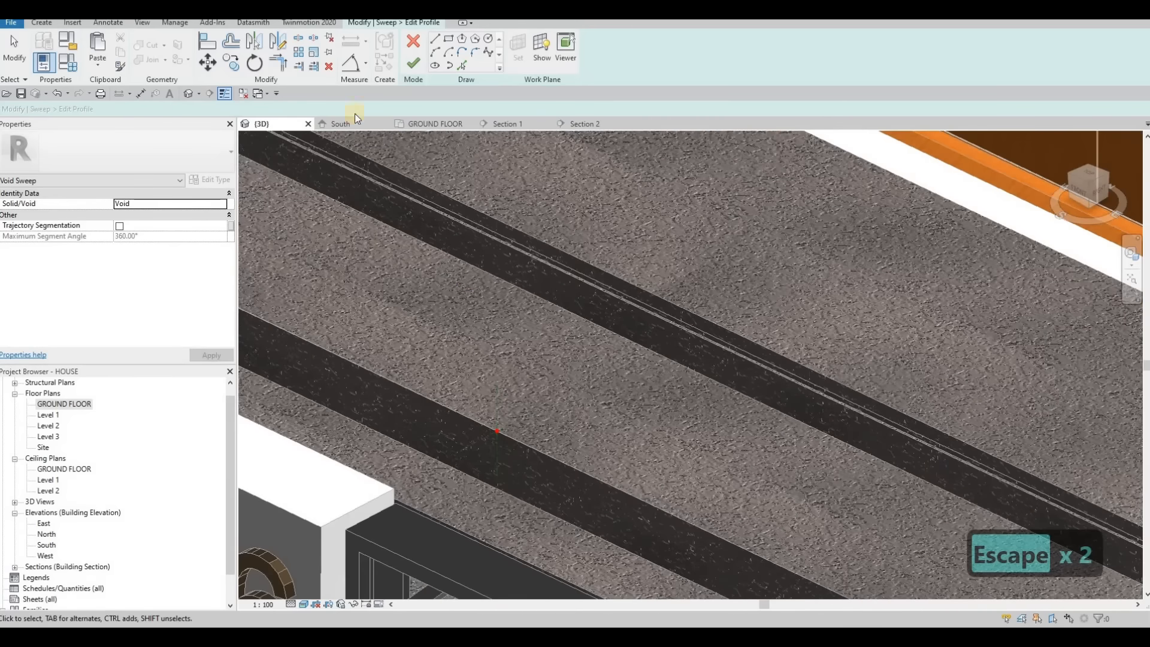
pyautogui.click(97, 66)
pyautogui.click(115, 80)
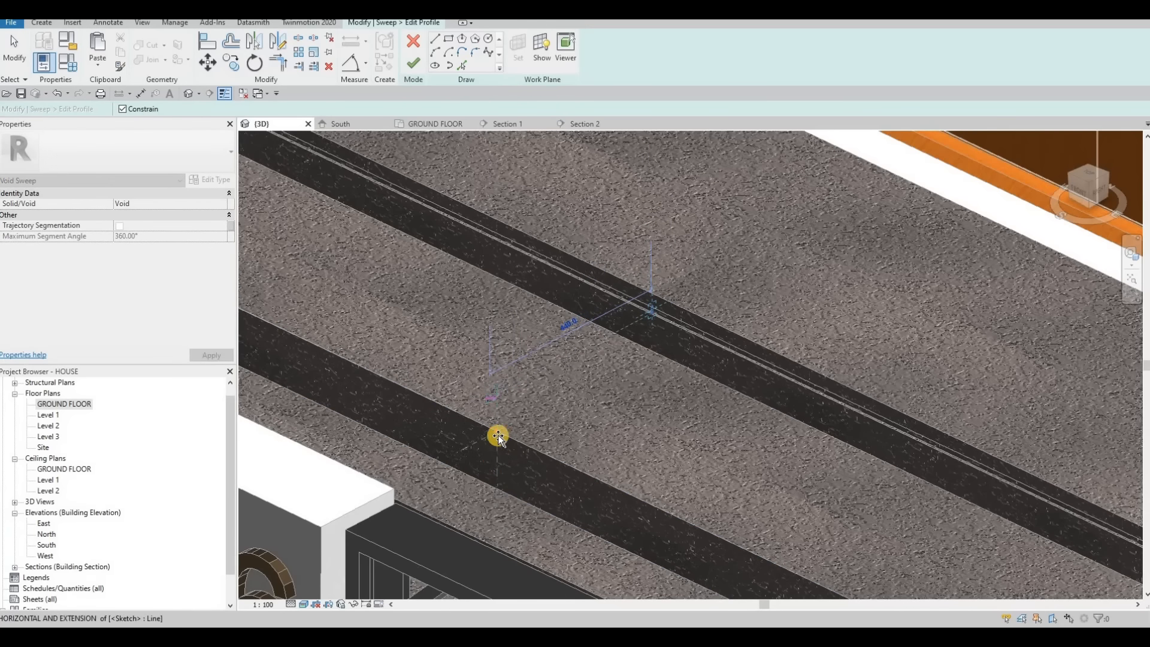
pyautogui.scroll(2, 494, 440)
pyautogui.scroll(1, 493, 444)
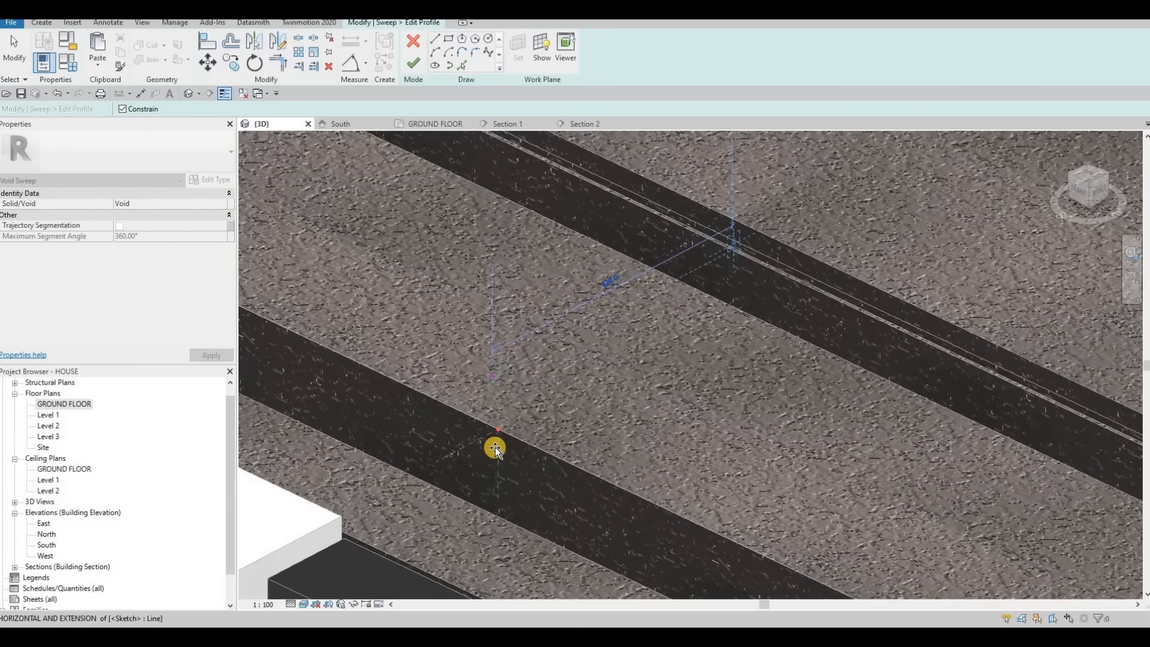
pyautogui.press('Escape')
pyautogui.press('Escape')
pyautogui.scroll(2, 488, 355)
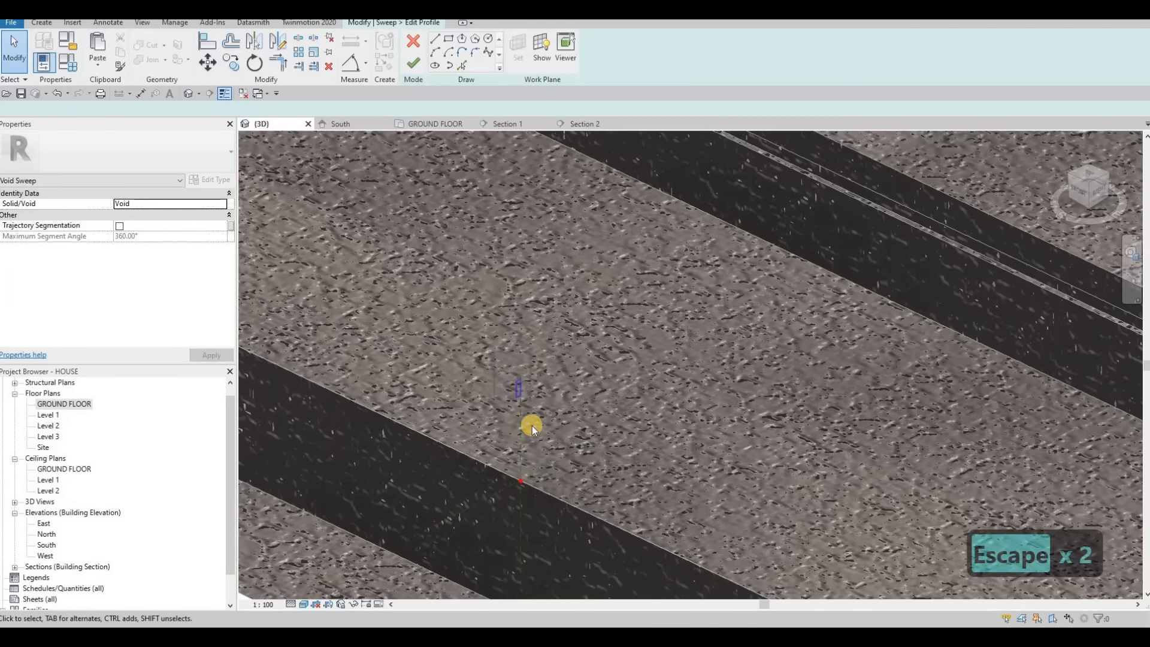
# - Move the pasted rectangle down until its upper end meets the second step's edge, and move it another 30 mm down
pyautogui.press('m')
pyautogui.press('v')
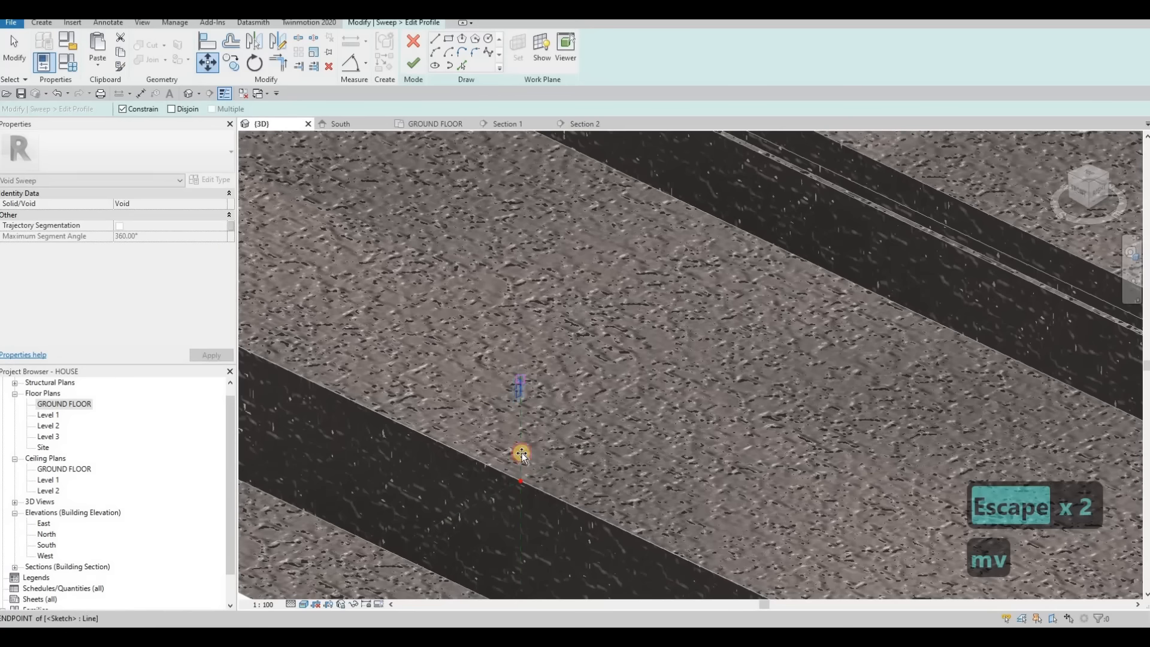
pyautogui.click(521, 481)
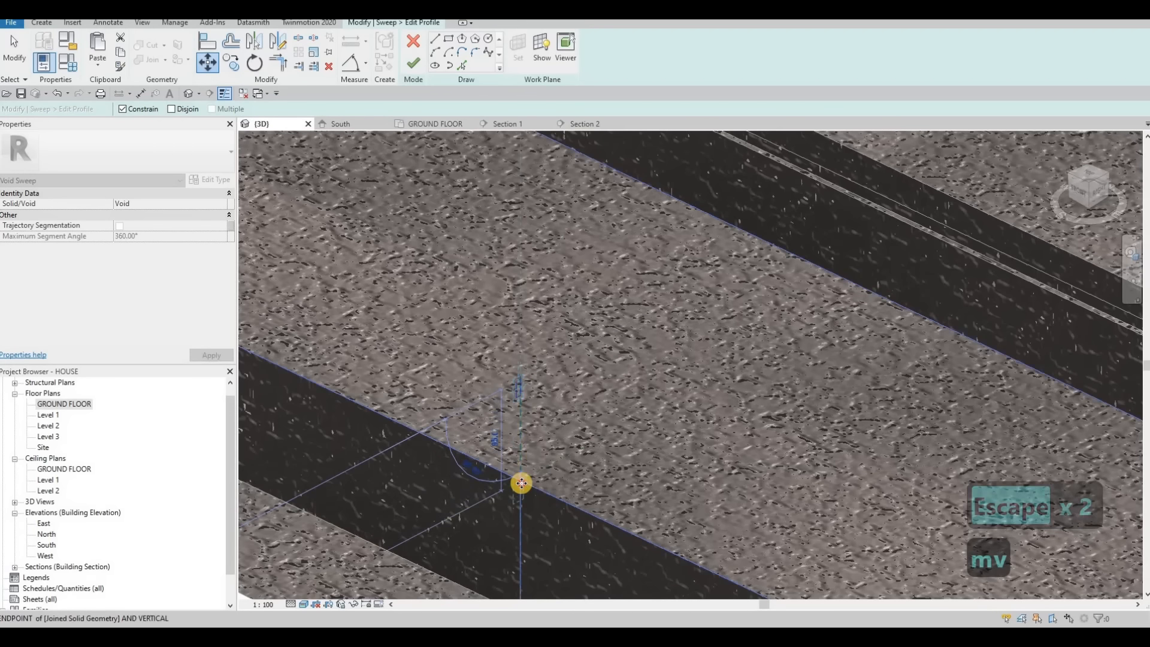
pyautogui.press('m')
pyautogui.click(551, 466)
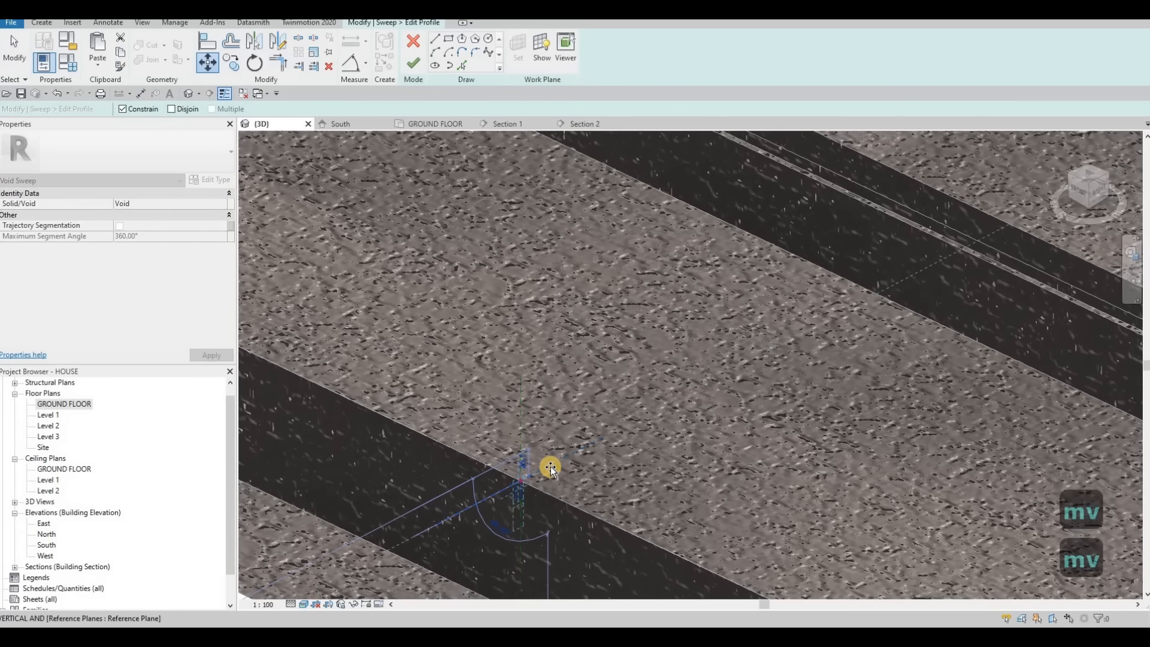
pyautogui.write('30')
pyautogui.press('Return')
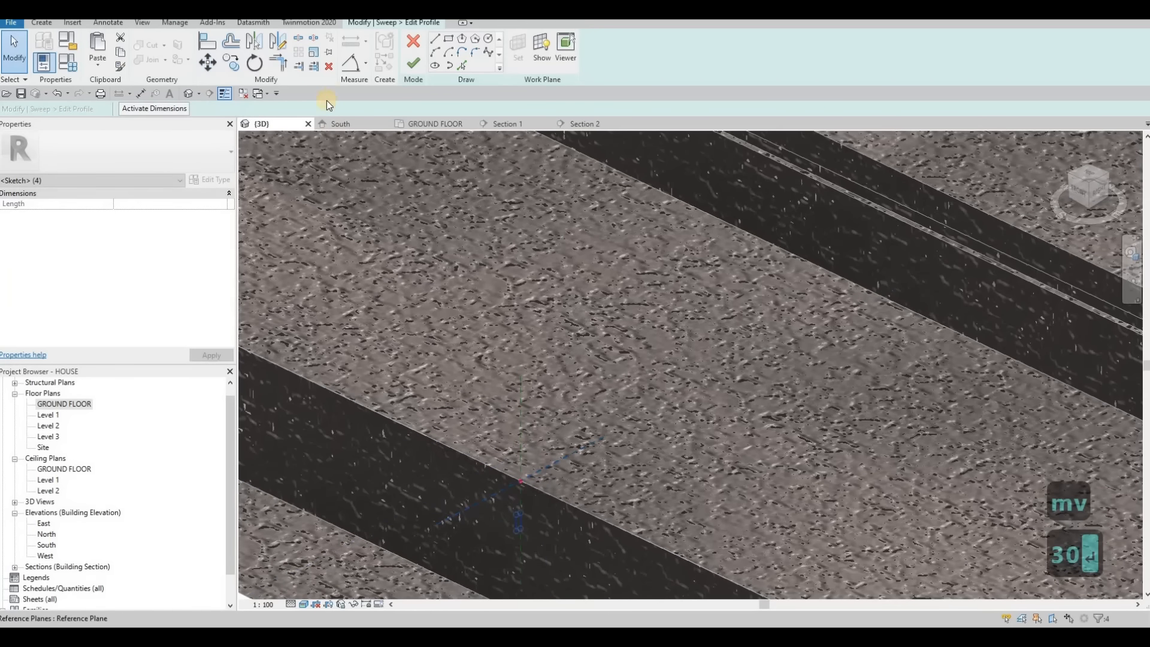
# - Finish the second step's void sweep and cut it out of the entrance steps
pyautogui.click(414, 64)
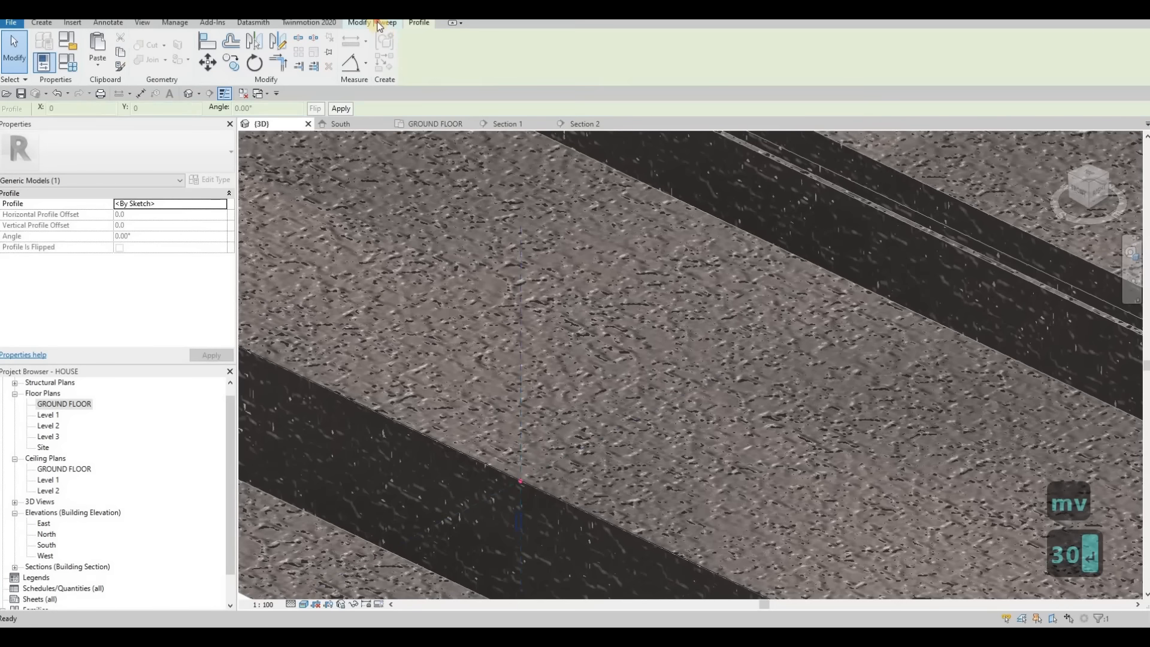
pyautogui.click(413, 59)
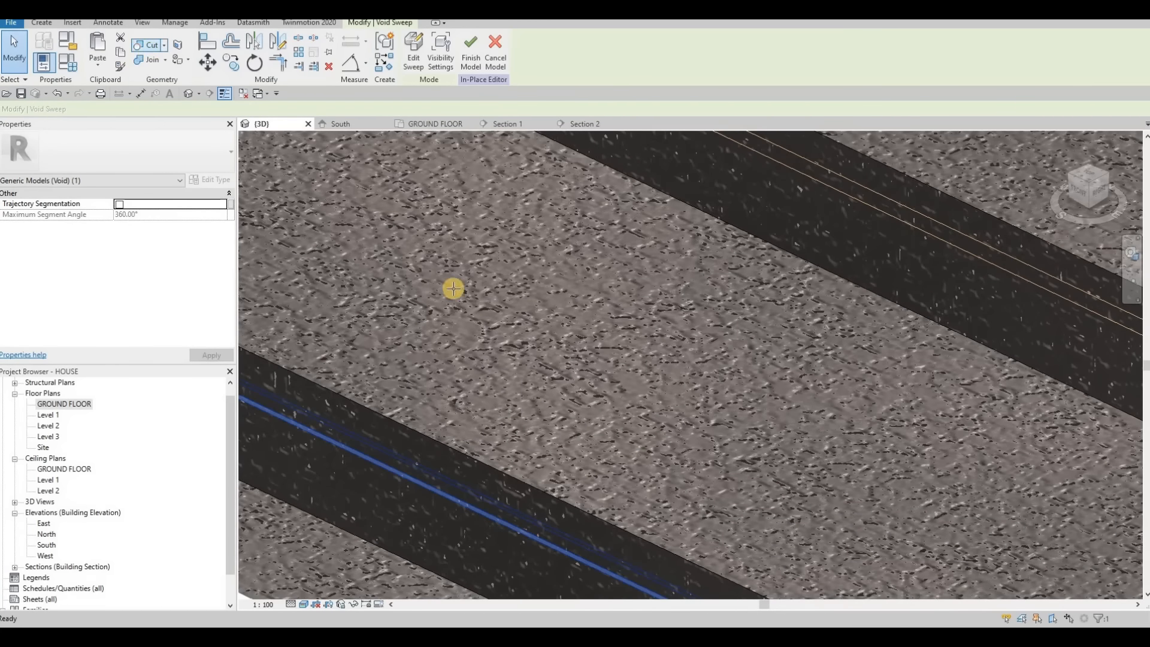
pyautogui.scroll(-3, 532, 264)
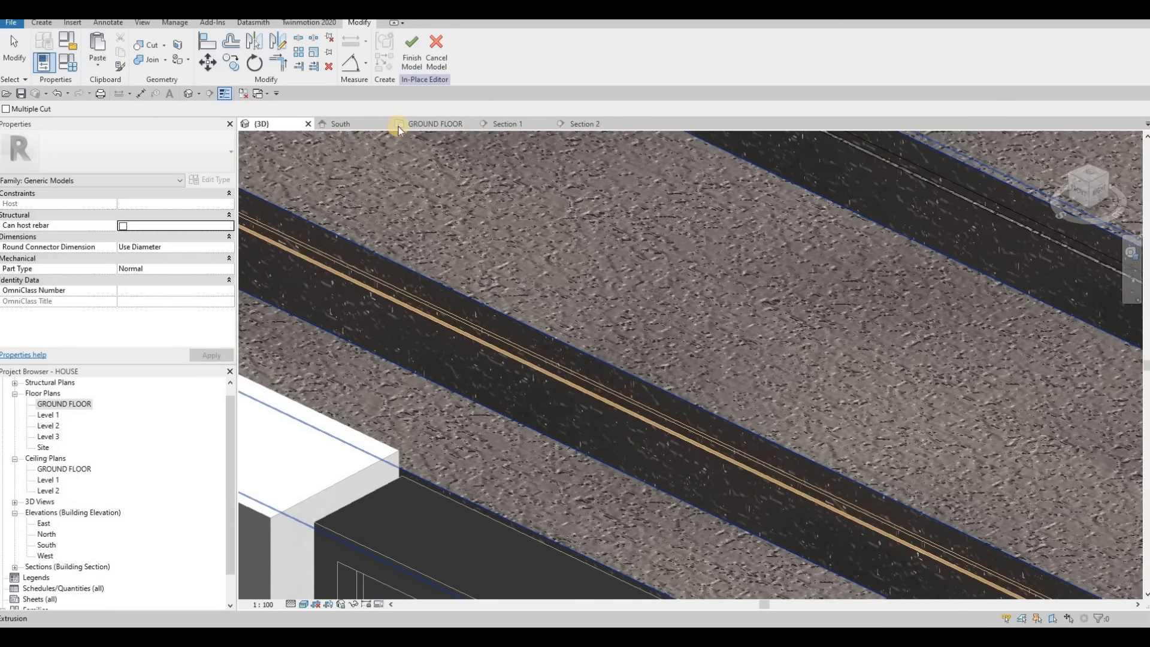
# - In the Section 1 view, create a void sweep path from the third step's upper edge
pyautogui.click(358, 124)
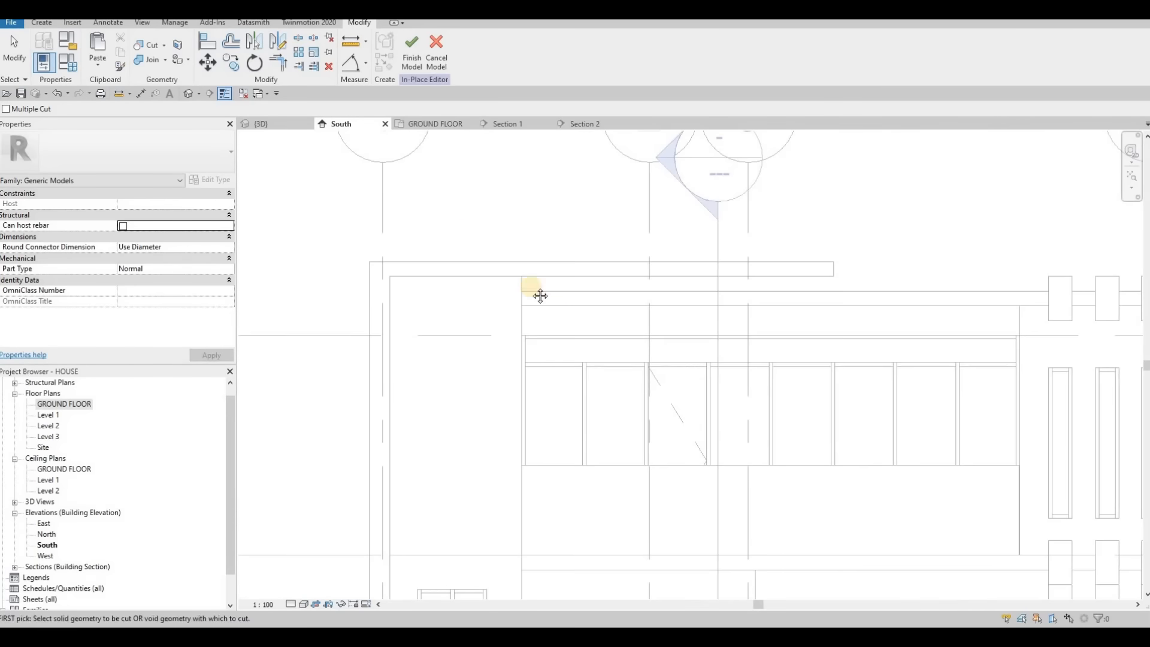
pyautogui.click(505, 123)
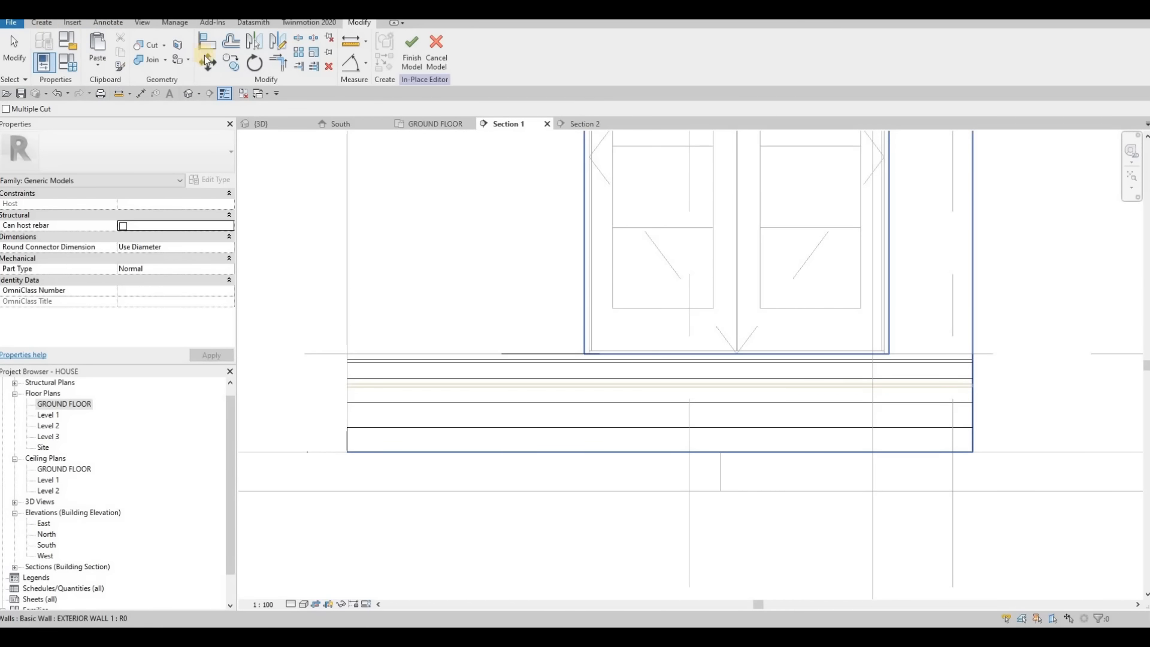
pyautogui.press('Escape')
pyautogui.click(231, 60)
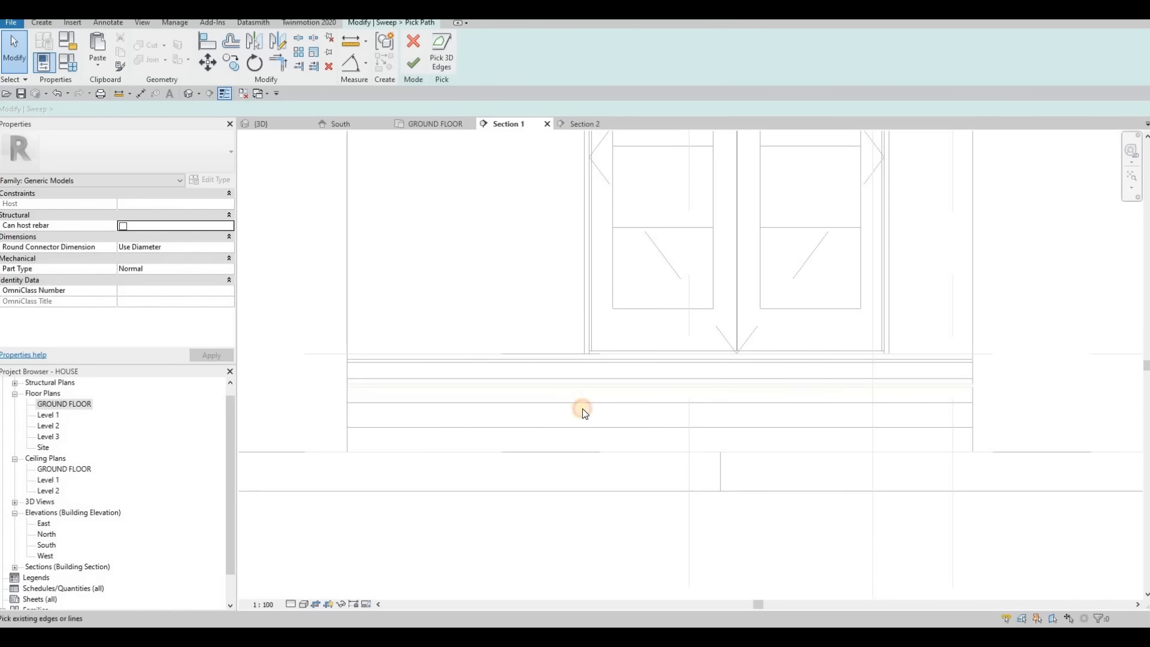
pyautogui.click(572, 402)
pyautogui.click(413, 78)
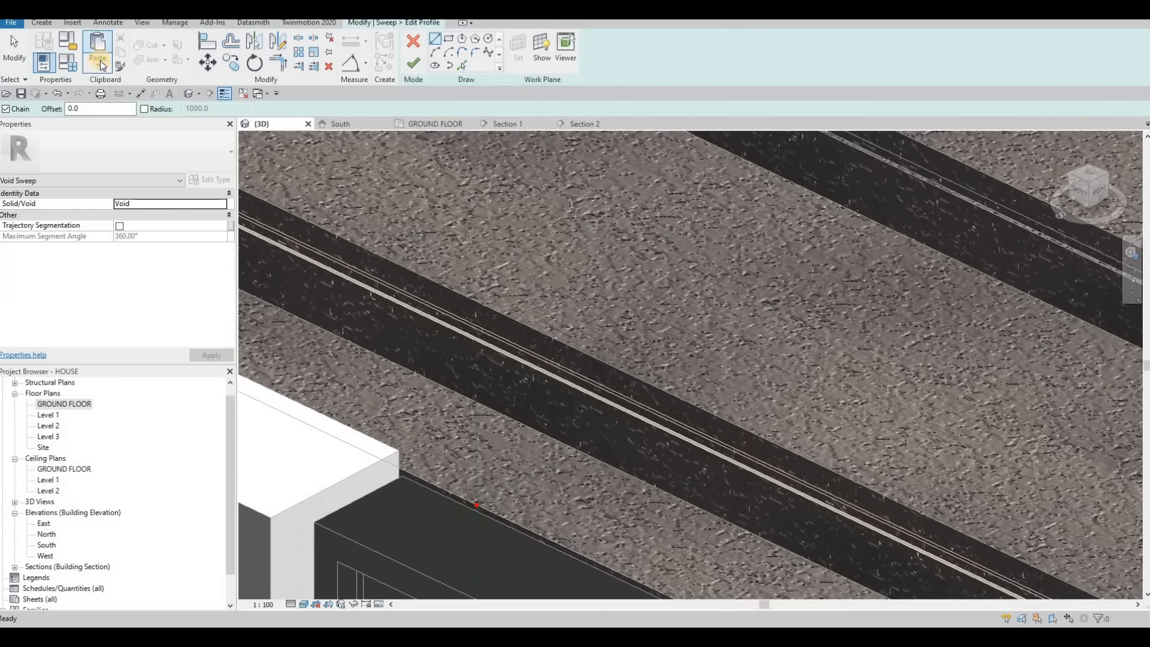
# - Paste the copied profile rectangle into the third step's sweep profile sketch in the 3D view
pyautogui.press('Escape')
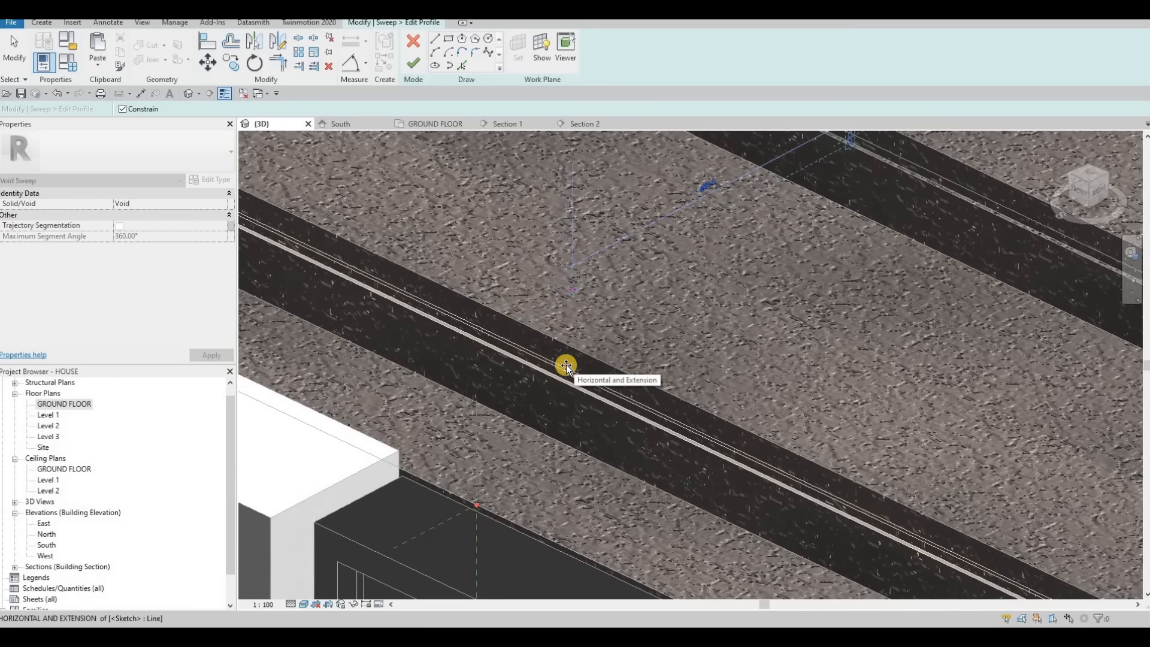
pyautogui.click(562, 317)
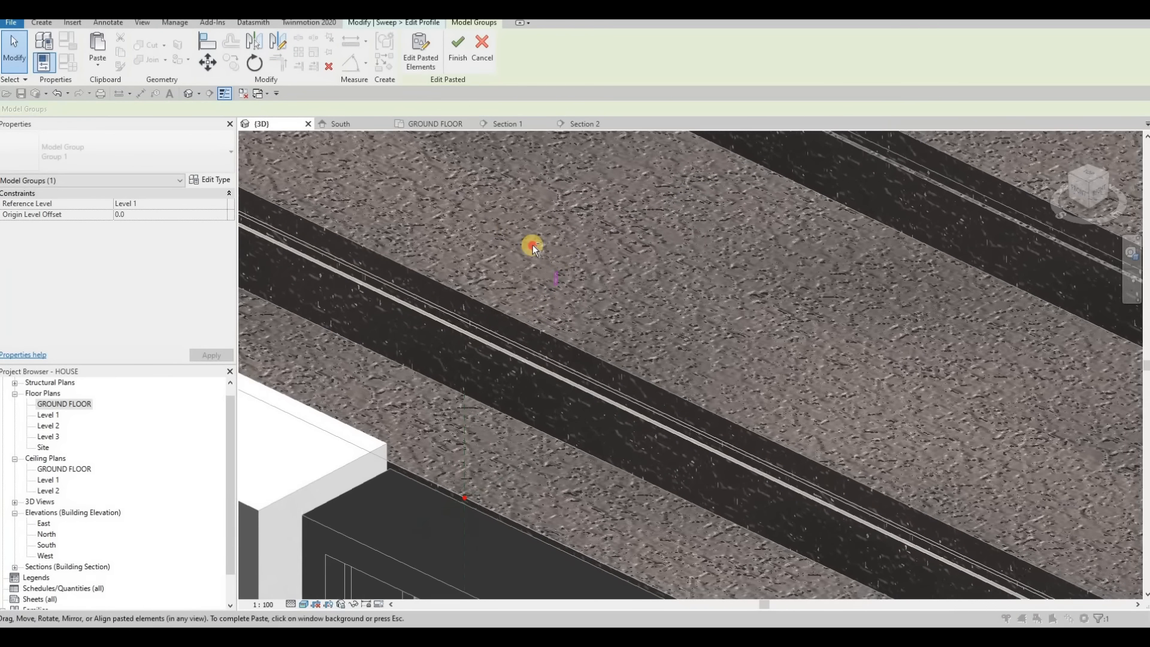
pyautogui.press('Escape')
pyautogui.press('m')
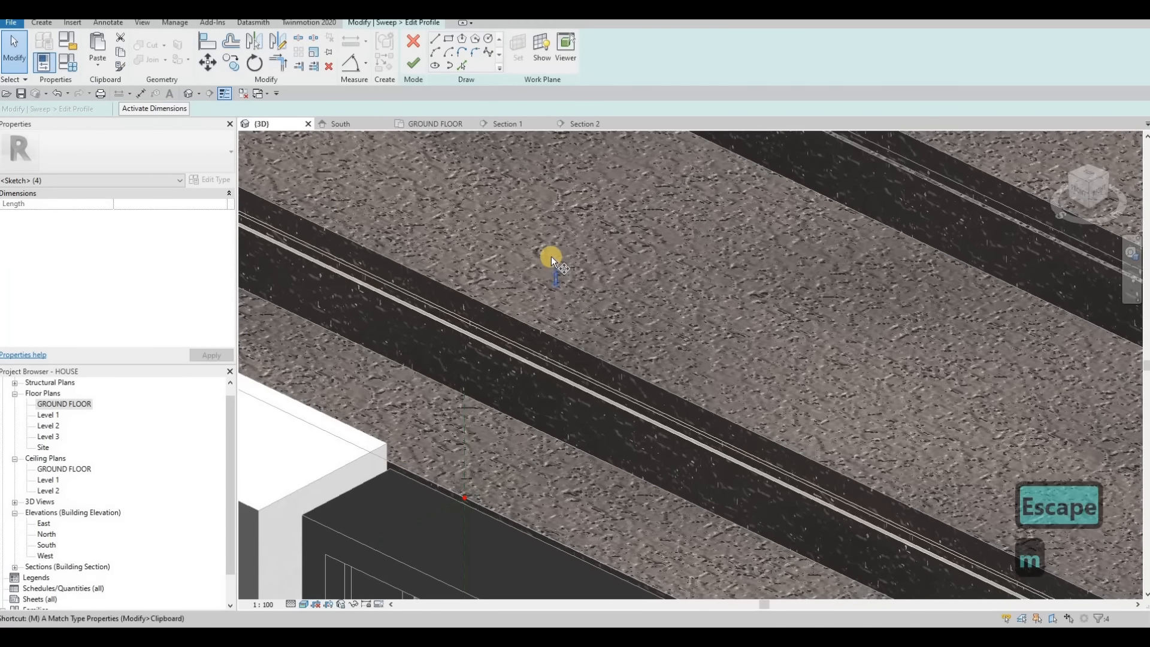
pyautogui.press('v')
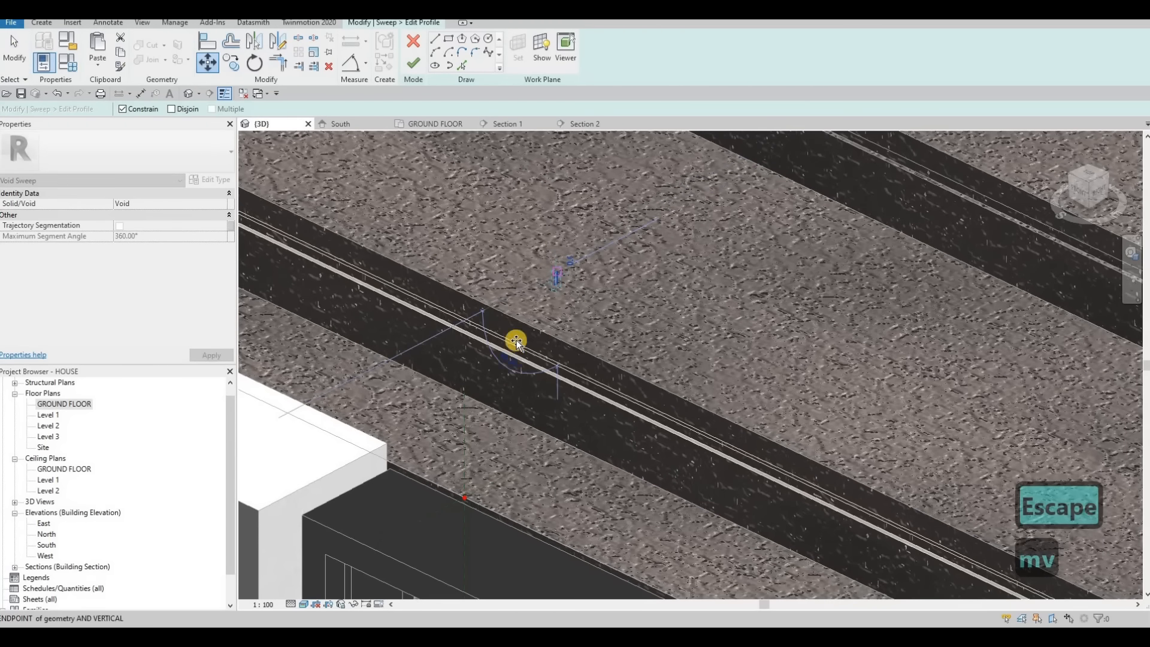
pyautogui.scroll(5, 499, 389)
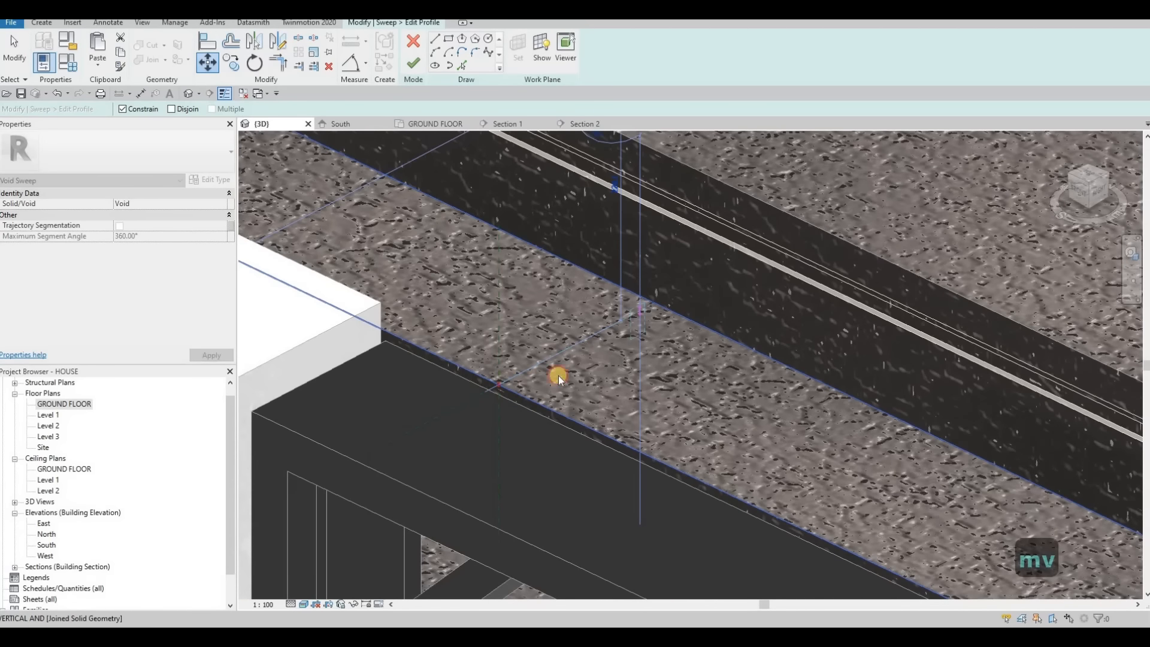
pyautogui.press('Escape')
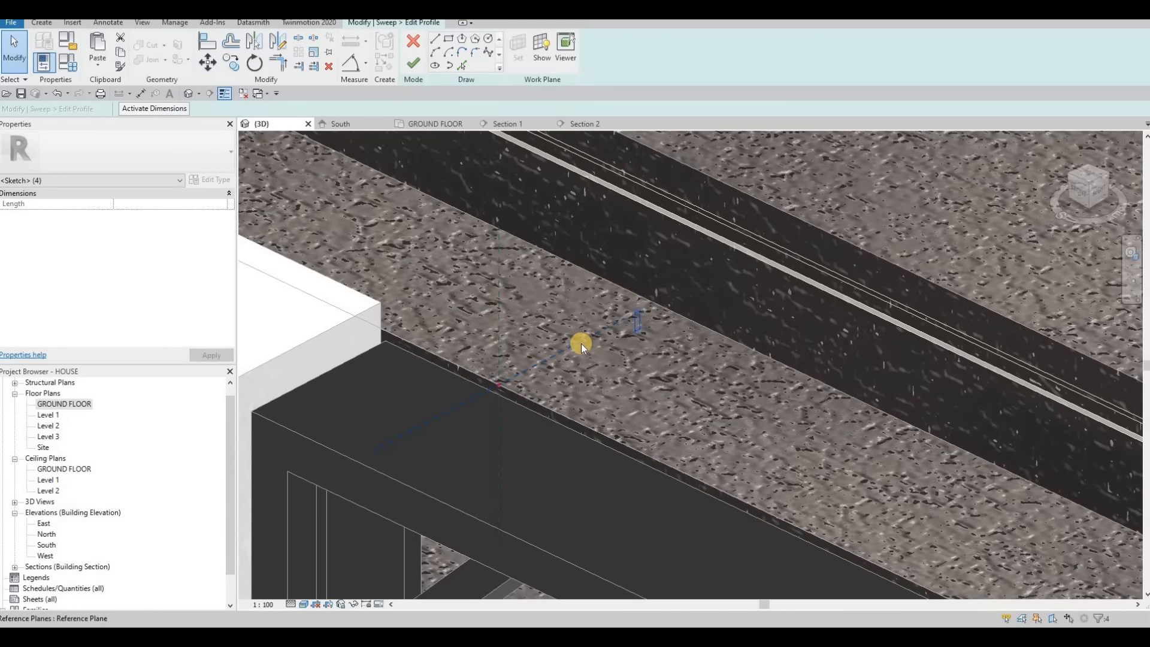
# - Move the pasted profile rectangle until its upper end meets the third step's upper edge
pyautogui.press('m')
pyautogui.press('v')
pyautogui.click(639, 307)
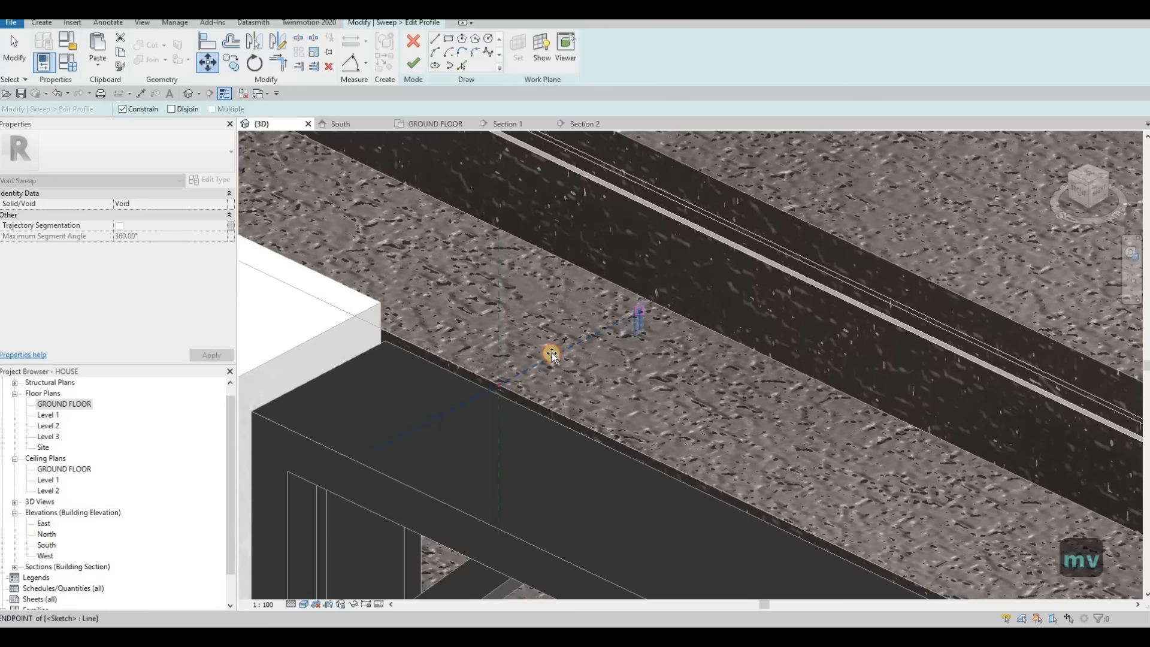
pyautogui.click(501, 386)
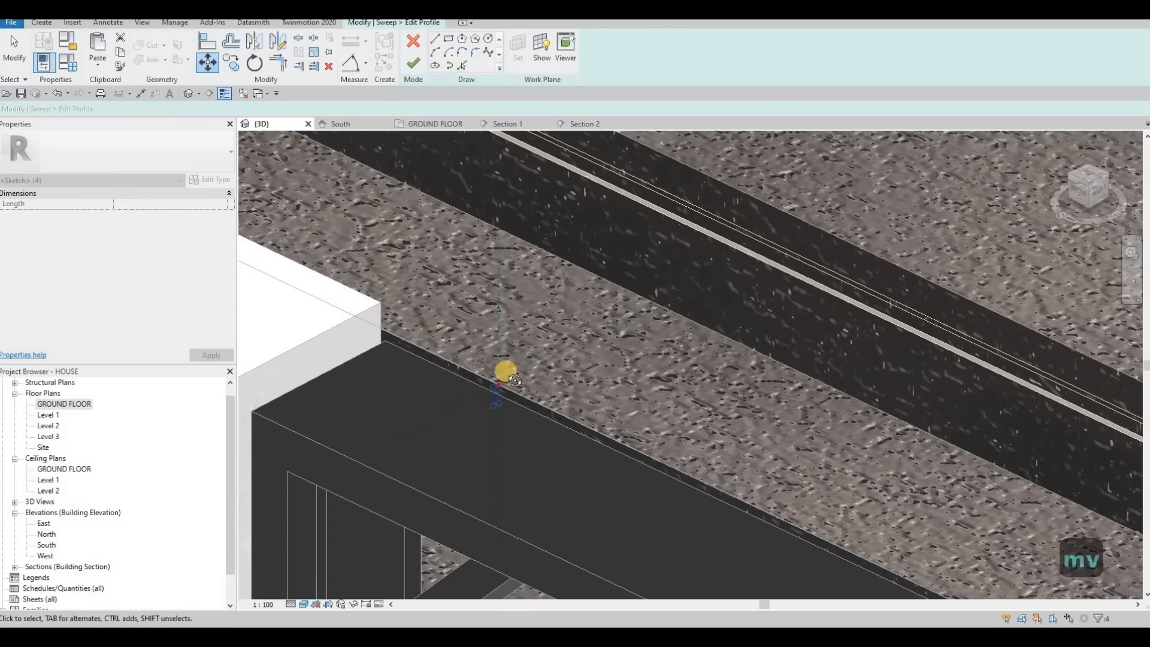
# - Move the third step's profile rectangle 30 mm straight down from the step's edge
pyautogui.keyDown('shift'); pyautogui.moveTo(482, 377); pyautogui.dragTo(490, 367, button='middle'); pyautogui.keyUp('shift')
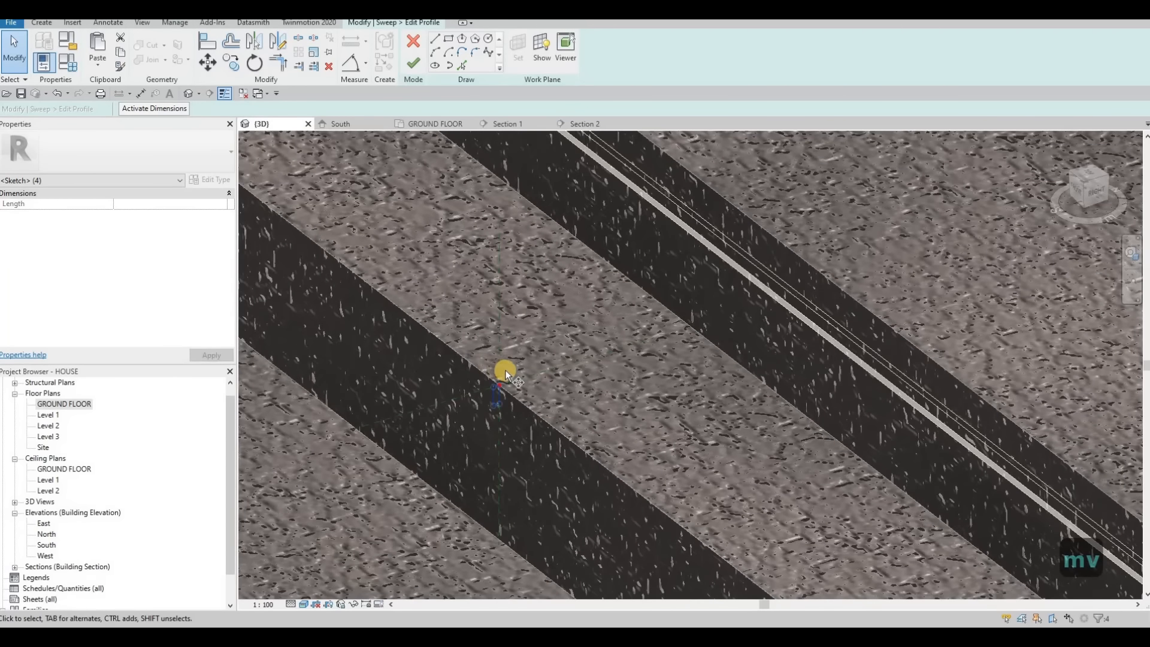
pyautogui.press('m')
pyautogui.press('v')
pyautogui.click(510, 399)
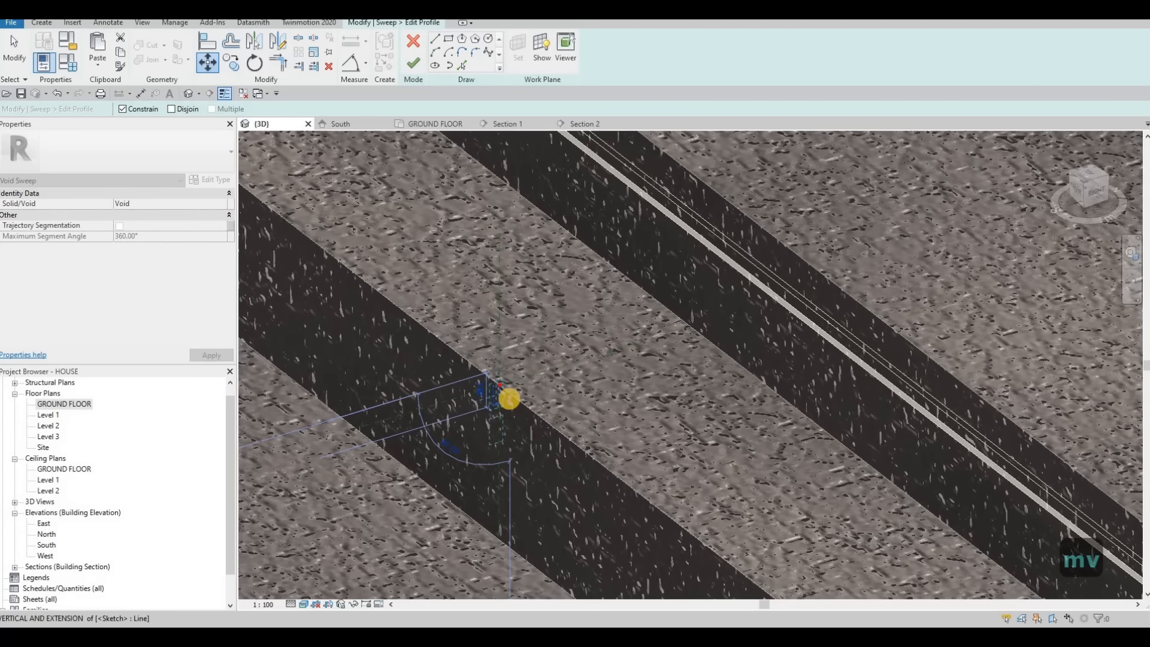
pyautogui.write('30')
pyautogui.press('Return')
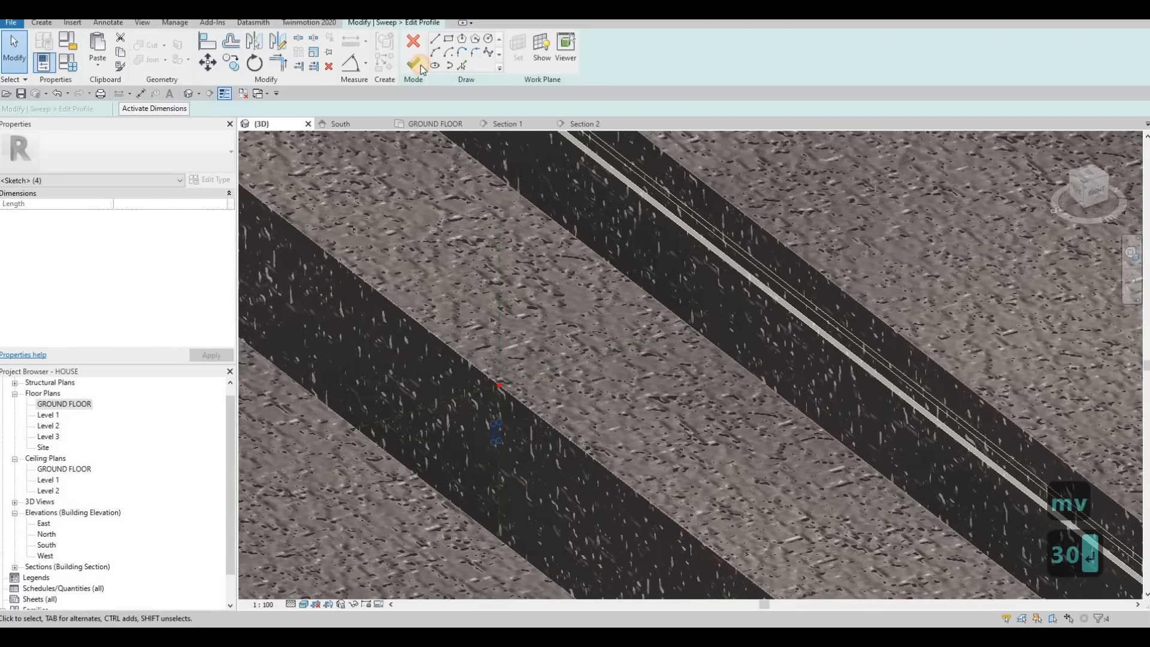
# - Finish the third step's void sweep and cut it out of the entrance steps
pyautogui.click(420, 65)
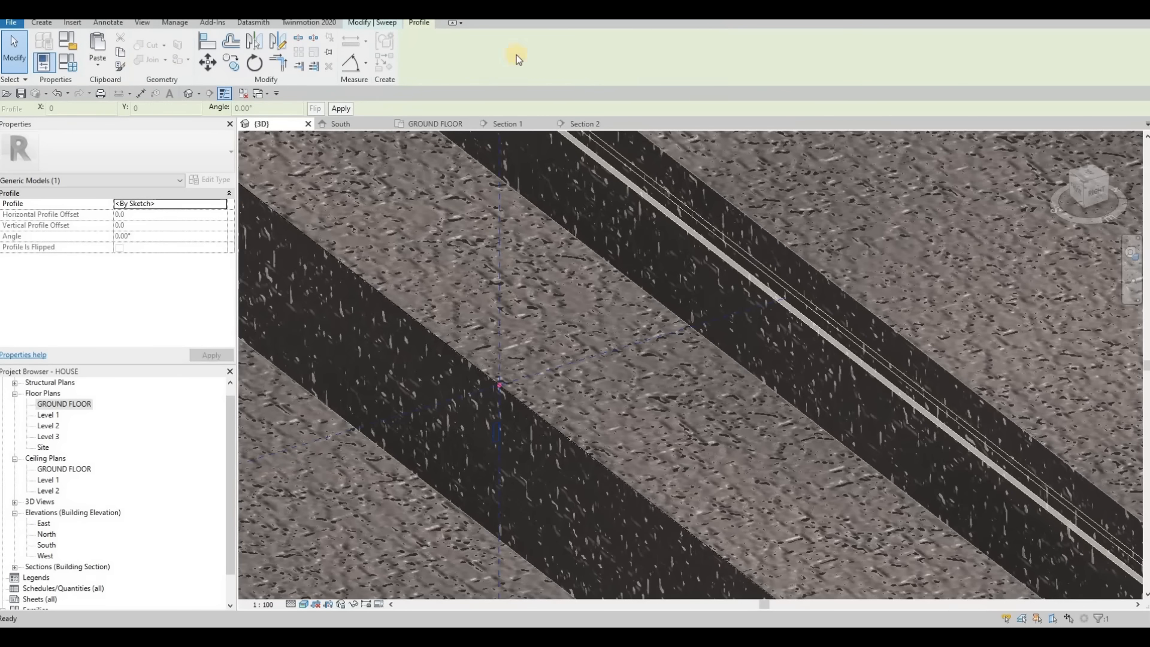
pyautogui.click(414, 62)
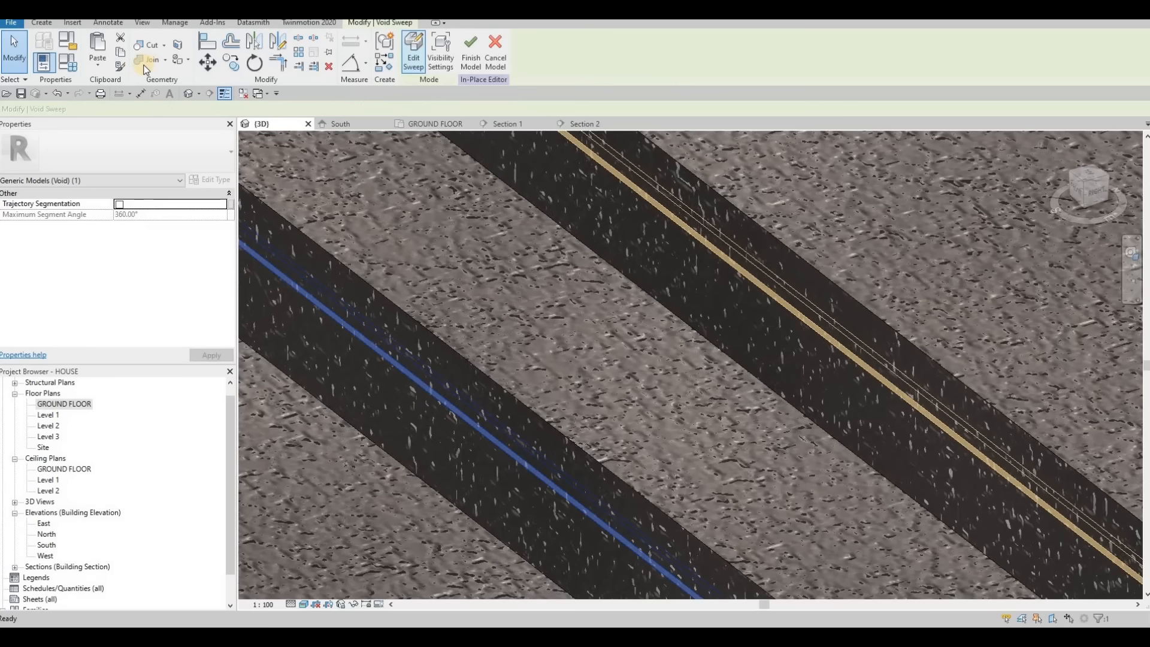
pyautogui.click(353, 159)
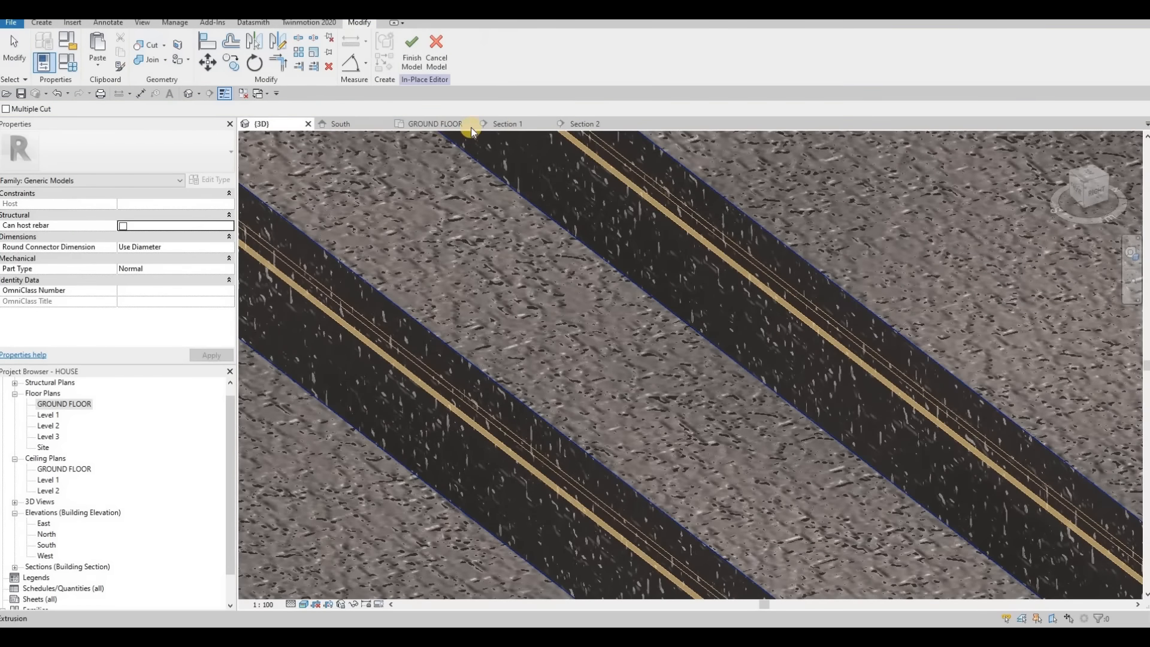
# - In the Section 1 view, create a void sweep path from the fourth, lowest step's upper edge
pyautogui.click(505, 124)
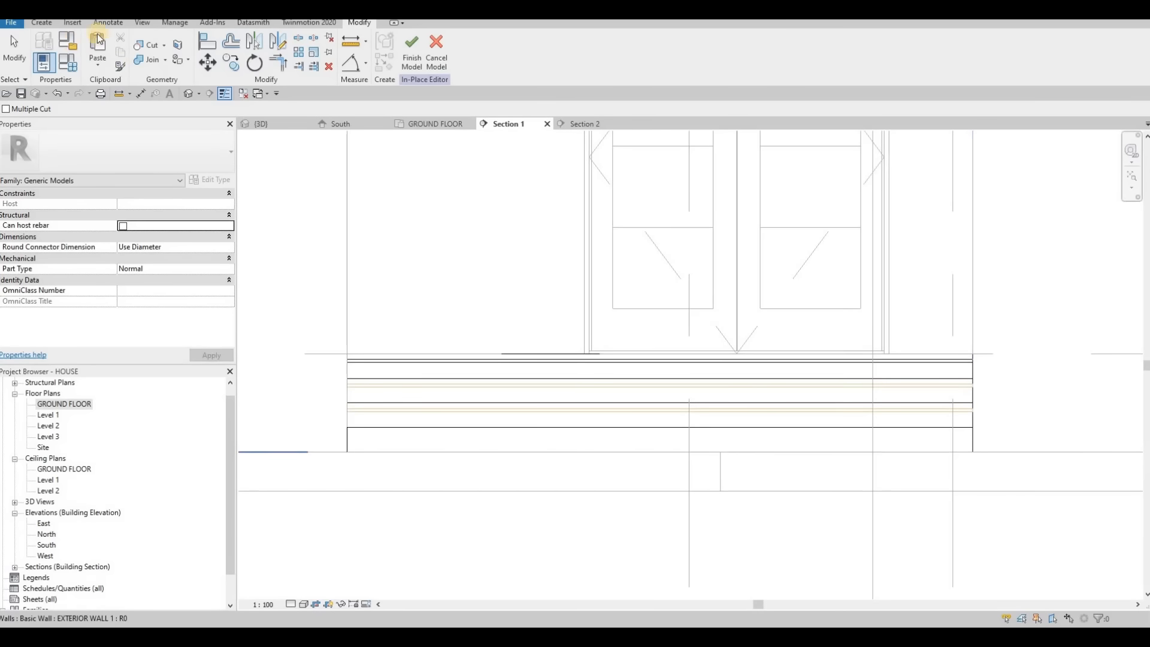
pyautogui.click(235, 60)
pyautogui.click(231, 54)
pyautogui.click(263, 91)
pyautogui.press('Escape')
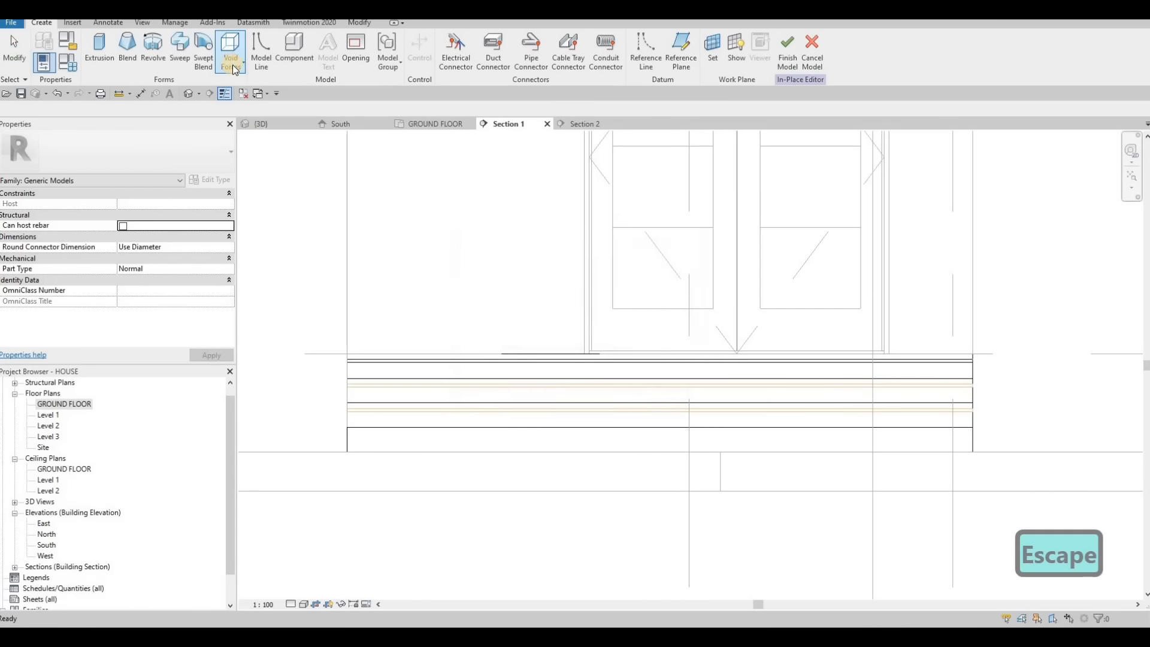
pyautogui.click(232, 59)
pyautogui.click(257, 159)
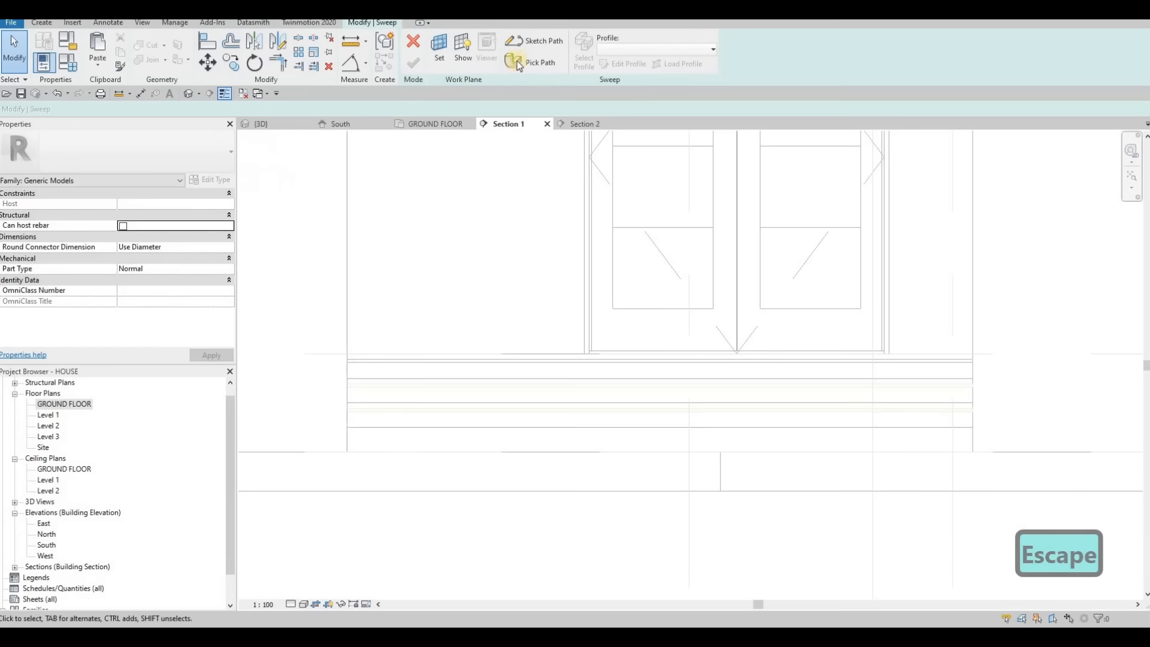
pyautogui.click(559, 426)
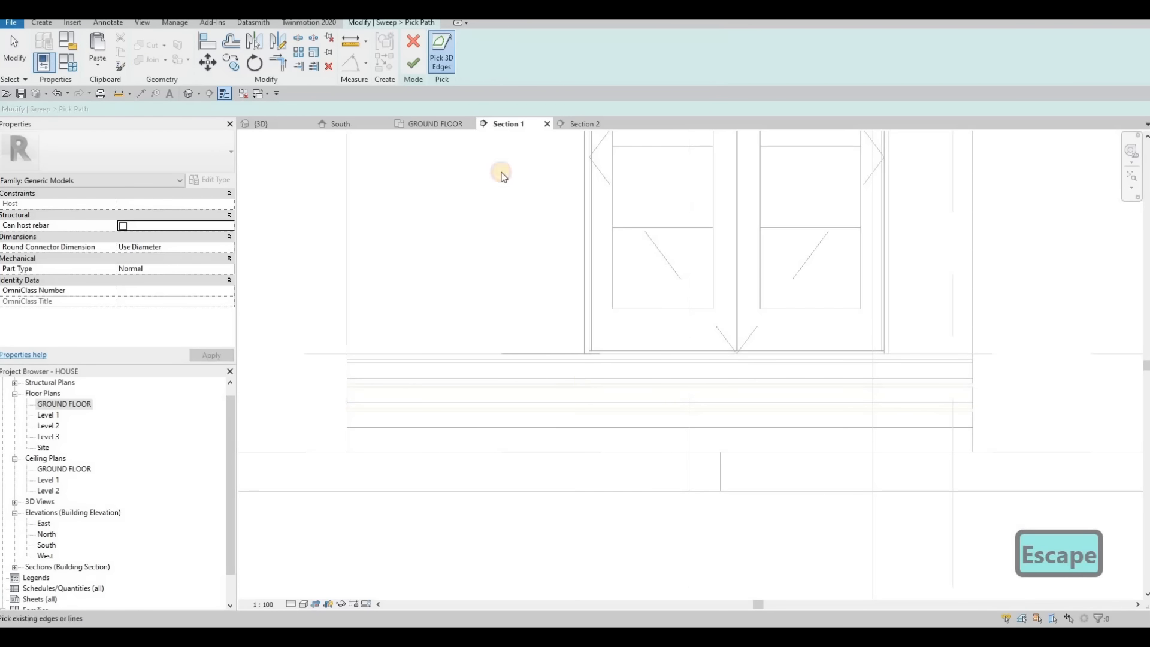
pyautogui.click(413, 63)
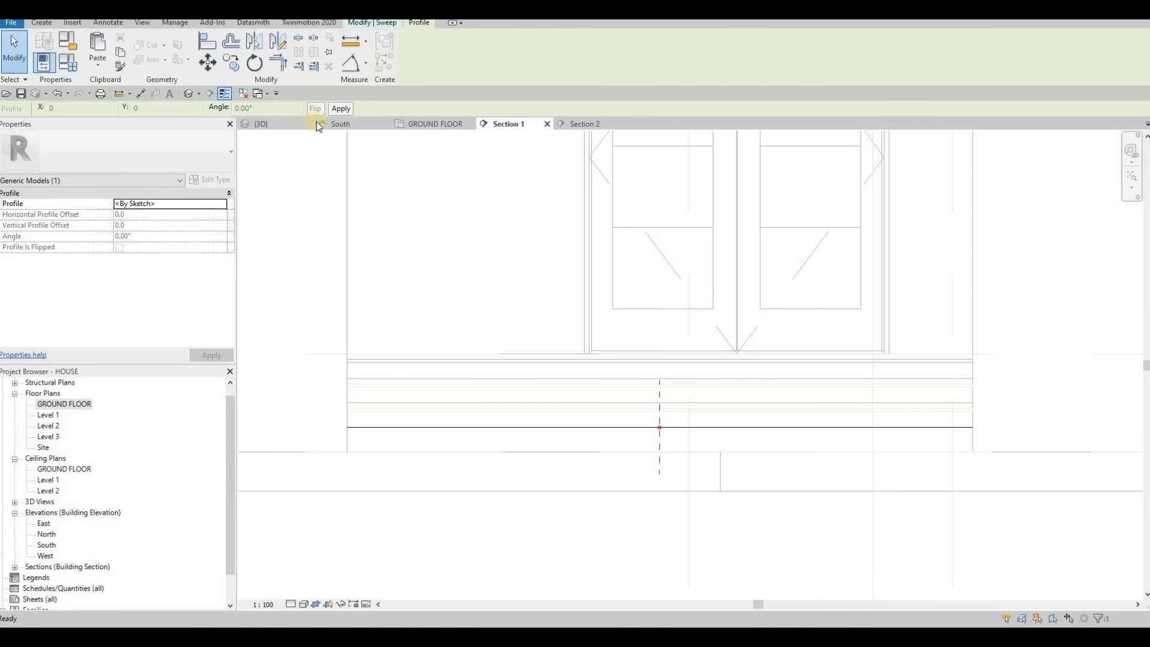
# - In the 3D view, paste the copied profile rectangle into the lowest step's sweep profile sketch
pyautogui.click(262, 124)
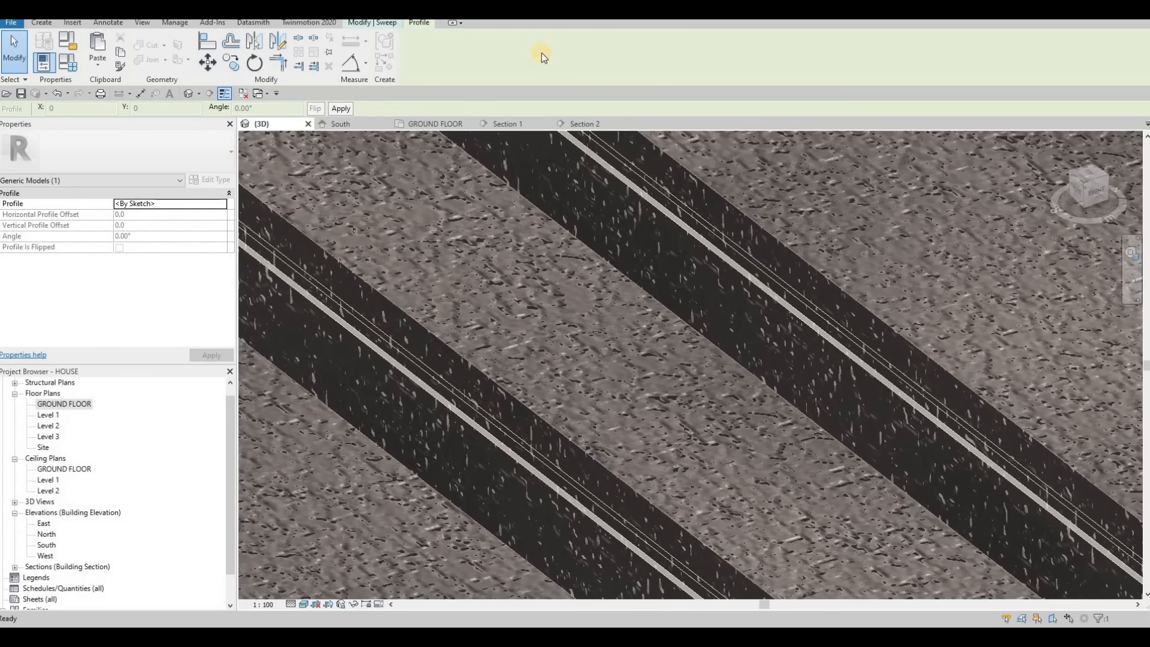
pyautogui.click(623, 64)
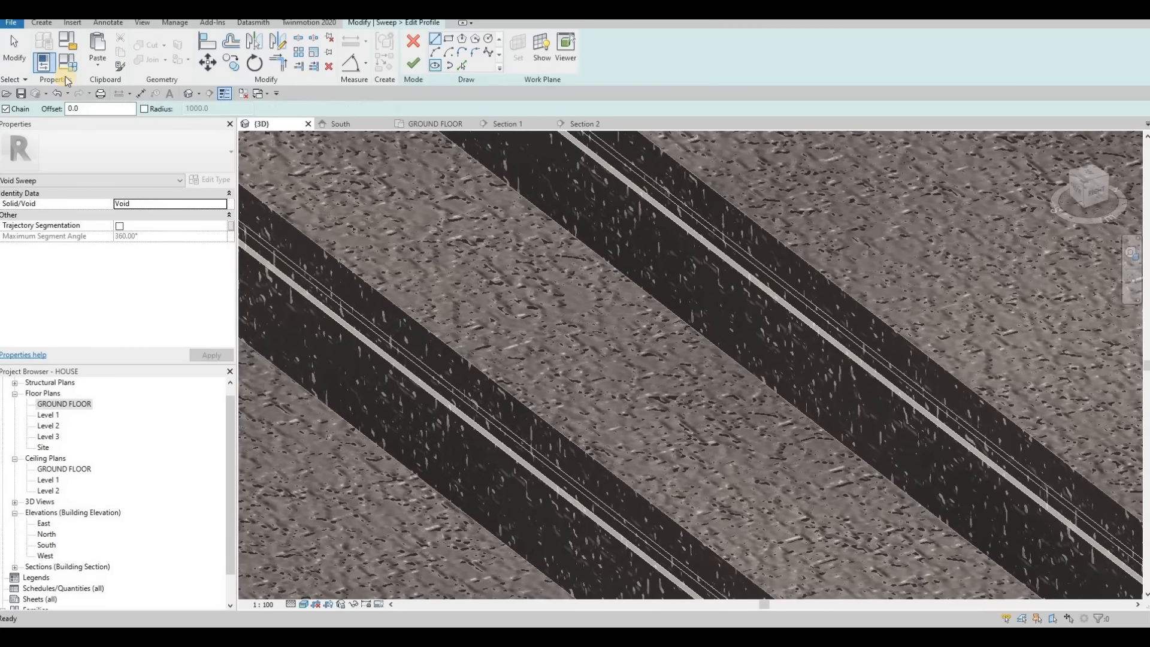
pyautogui.click(90, 64)
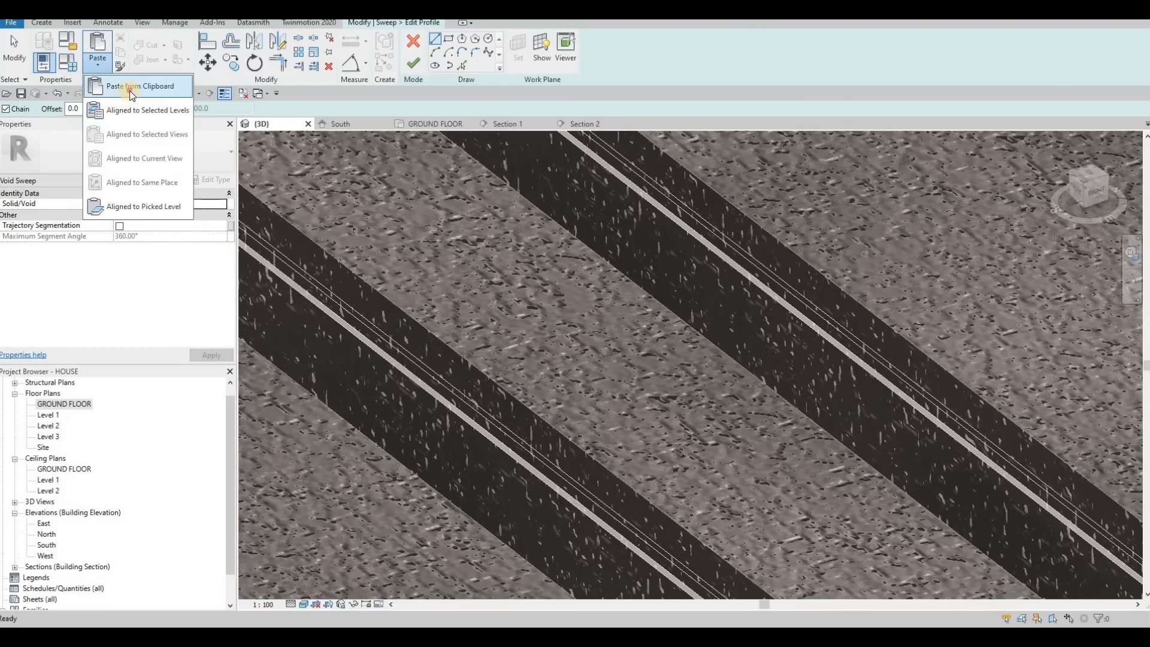
pyautogui.click(553, 239)
pyautogui.moveTo(631, 245); pyautogui.dragTo(567, 235, button='middle')
pyautogui.scroll(2, 485, 304)
pyautogui.moveTo(485, 303); pyautogui.dragTo(418, 360, button='middle')
pyautogui.moveTo(287, 488); pyautogui.dragTo(423, 395, button='middle')
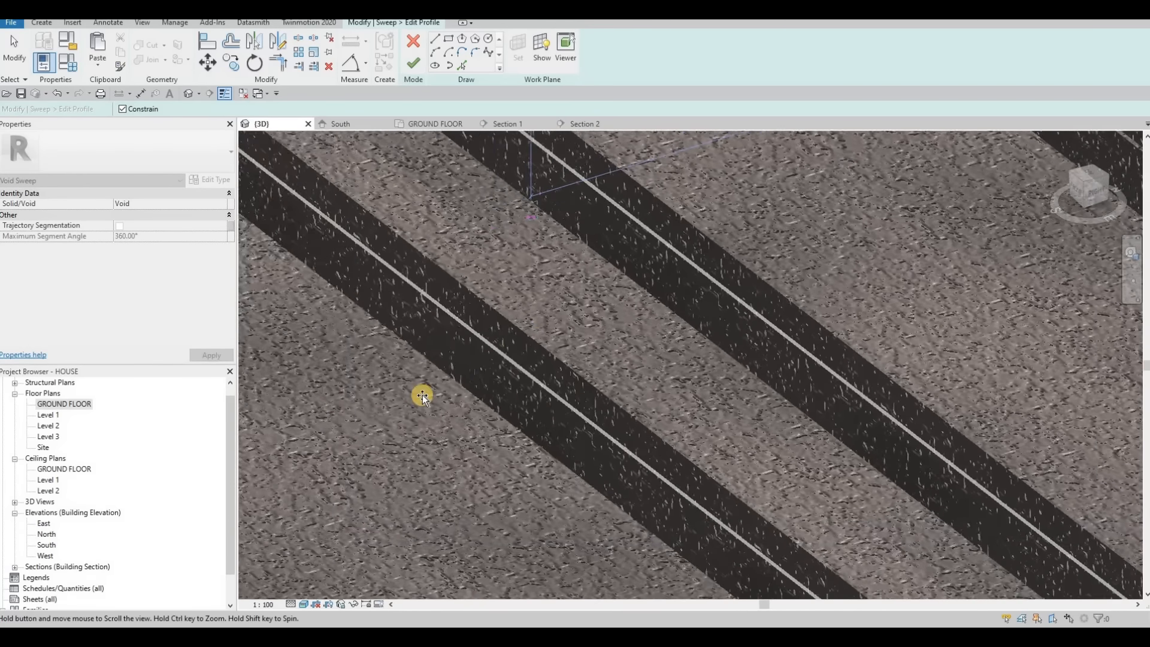
pyautogui.scroll(-2, 423, 395)
pyautogui.click(340, 261)
pyautogui.press('Escape')
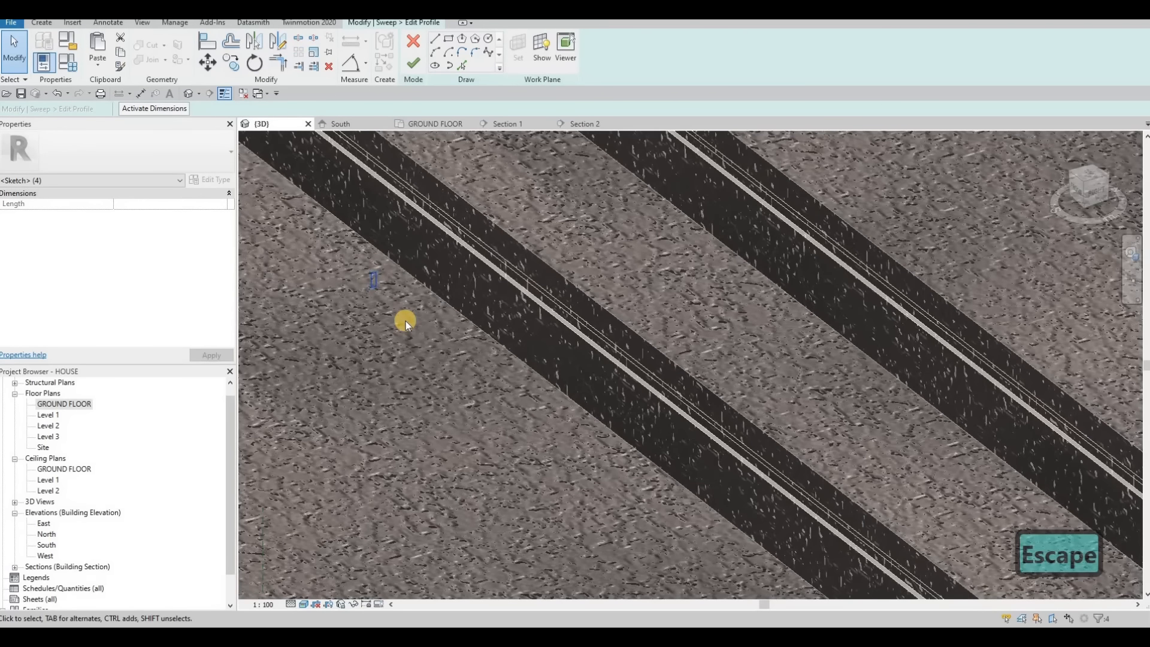
# - Move the pasted rectangle so its upper corner meets the profile reference point on the lowest step's edge
pyautogui.press('m')
pyautogui.press('v')
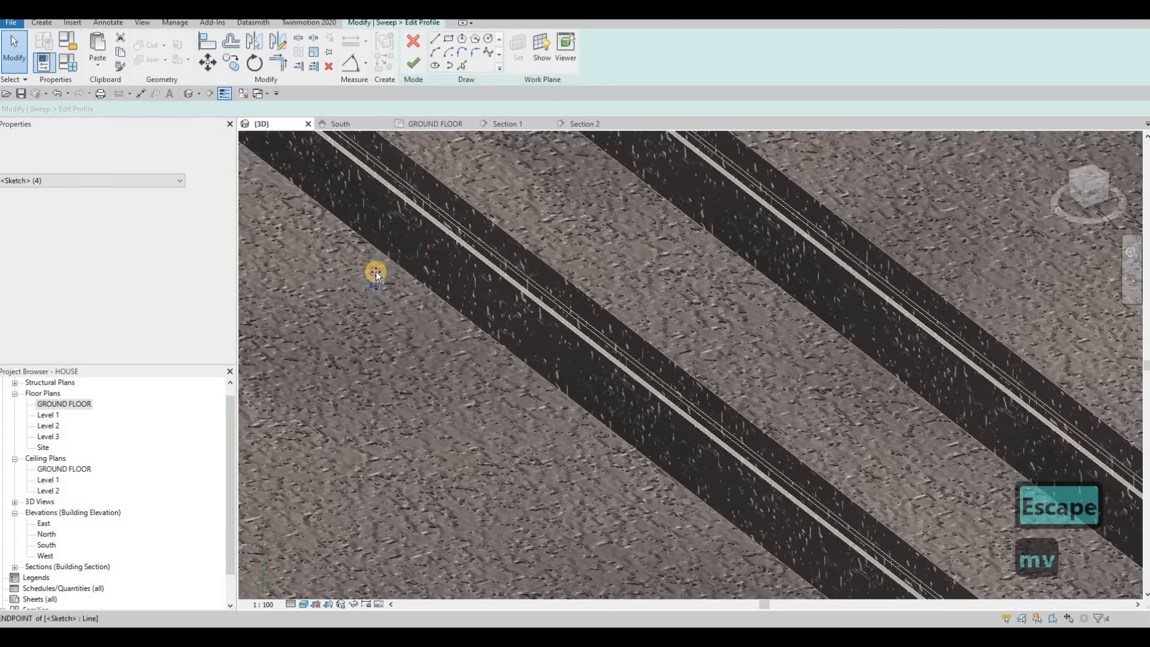
pyautogui.scroll(5, 381, 359)
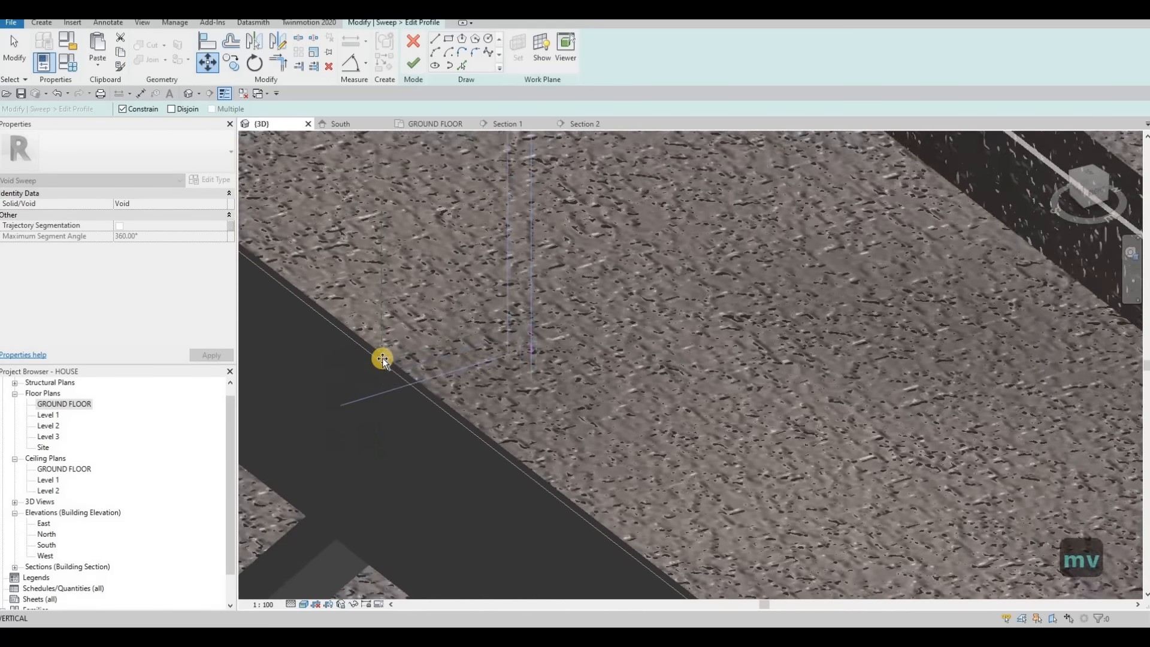
pyautogui.press('Tab')
pyautogui.press('Tab')
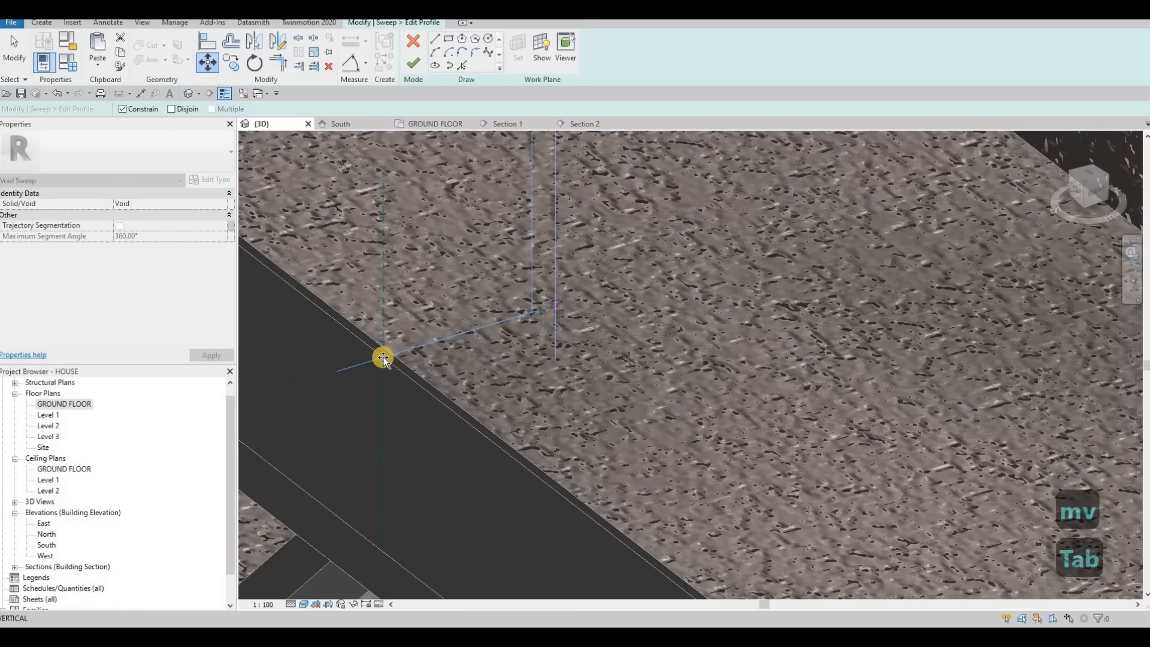
pyautogui.click(384, 357)
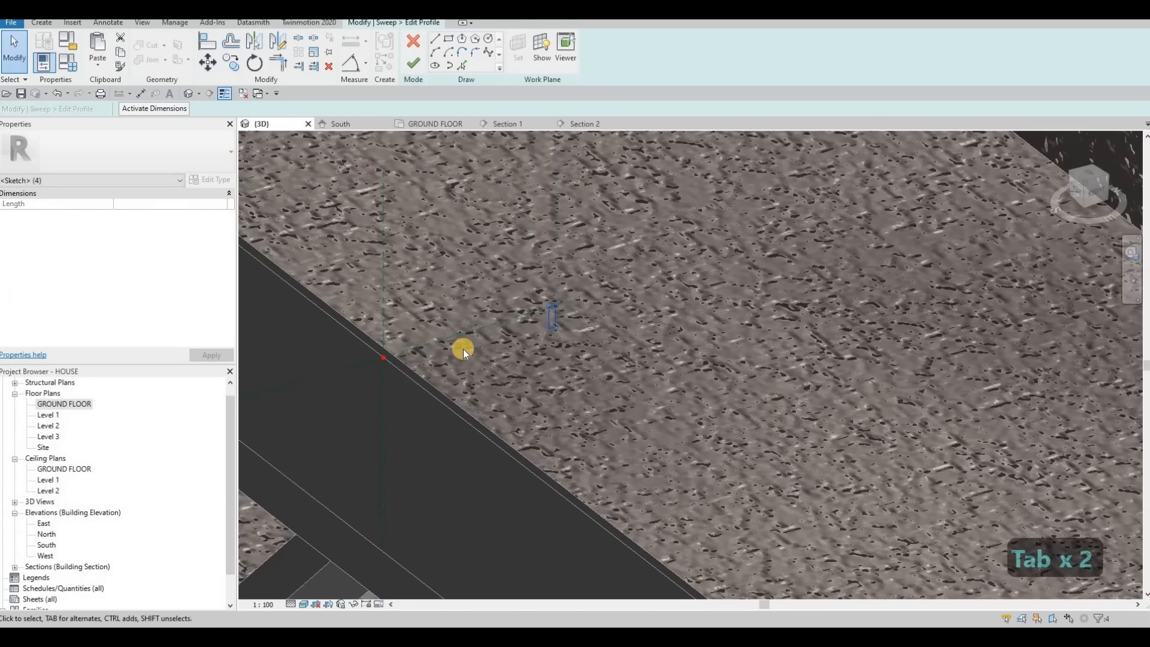
pyautogui.press('m')
pyautogui.press('v')
pyautogui.click(554, 304)
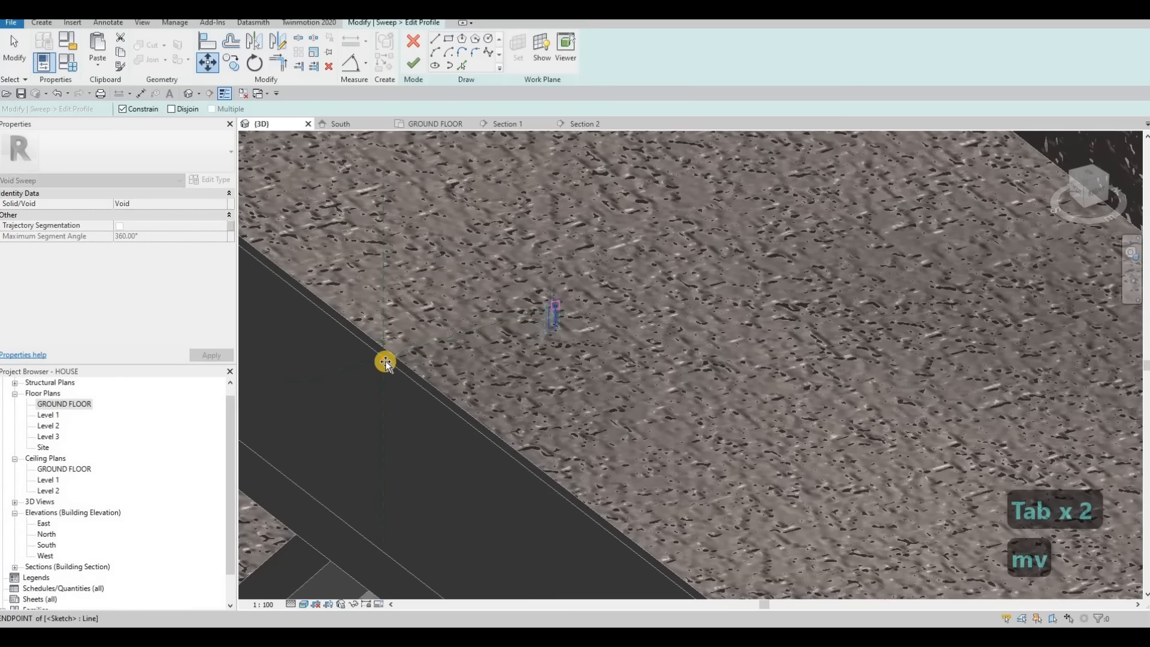
pyautogui.click(394, 352)
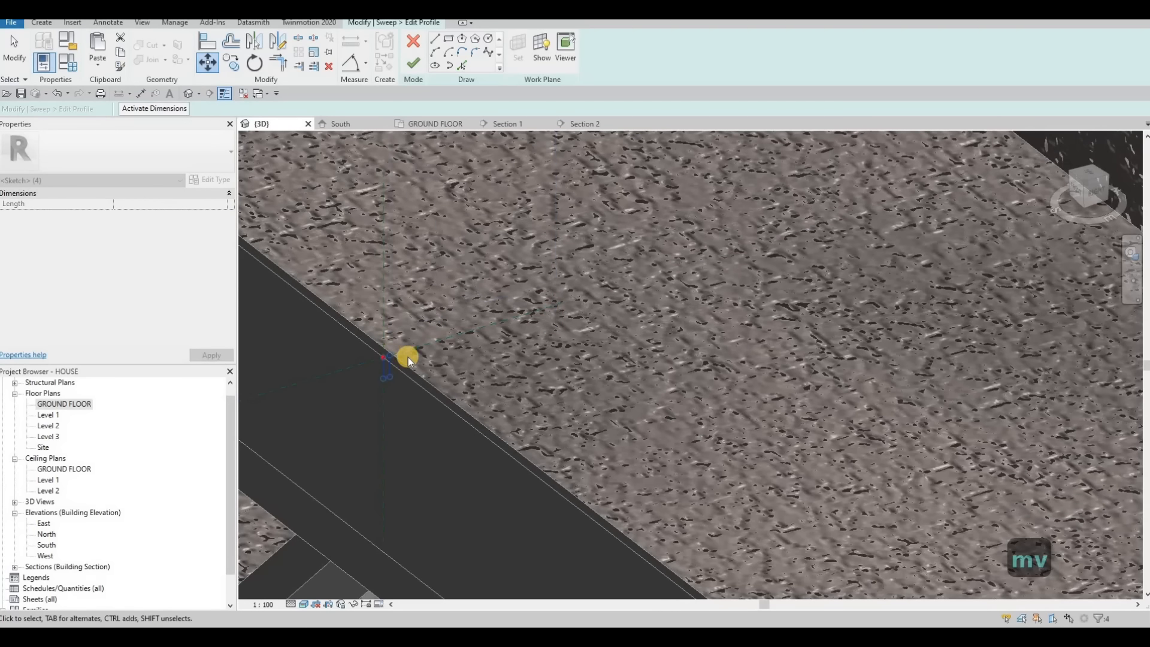
# - Move the lowest step's profile rectangle 30 mm straight down from the step's edge
pyautogui.press('m')
pyautogui.press('v')
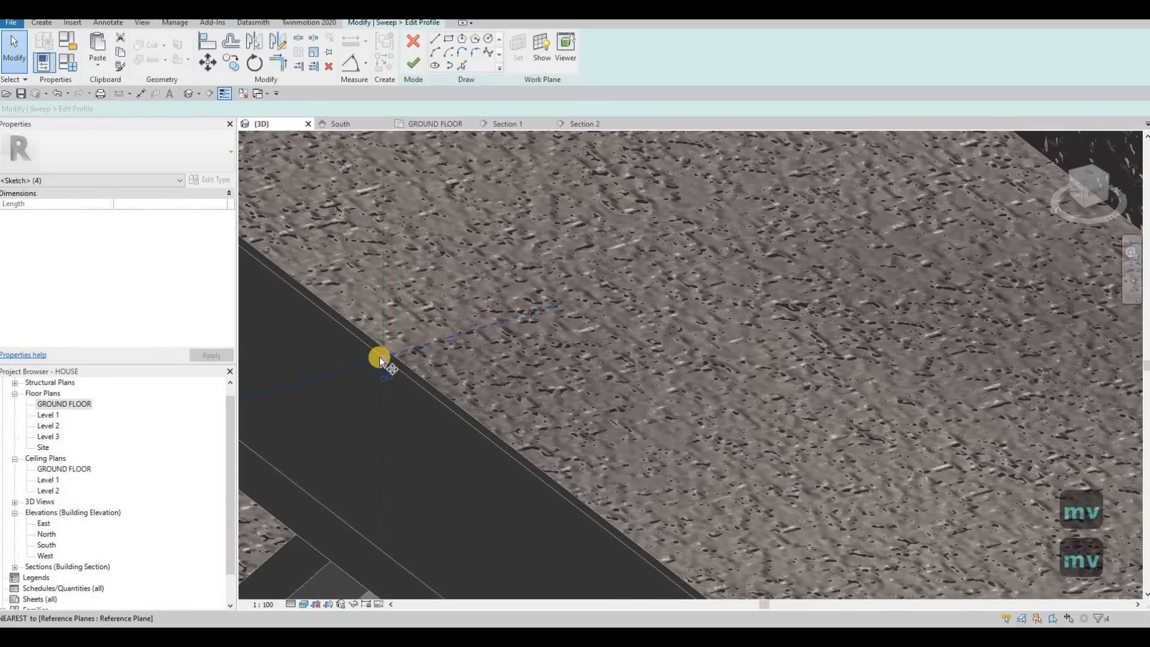
pyautogui.scroll(4, 380, 360)
pyautogui.click(370, 367)
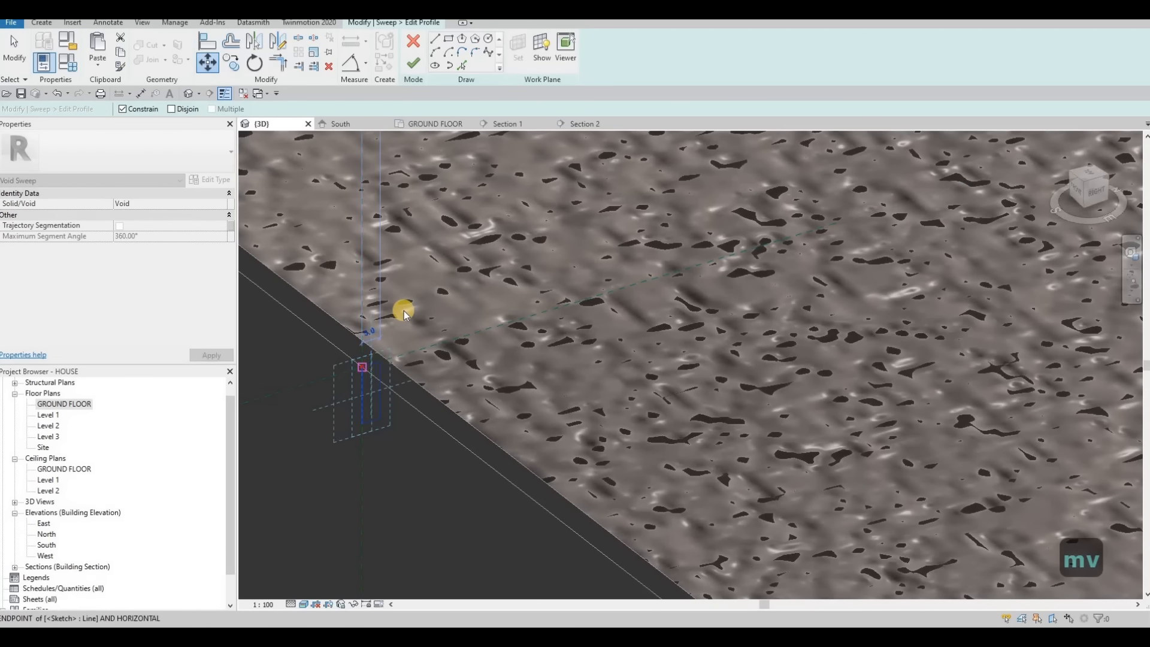
pyautogui.press('Escape')
pyautogui.press('m')
pyautogui.press('v')
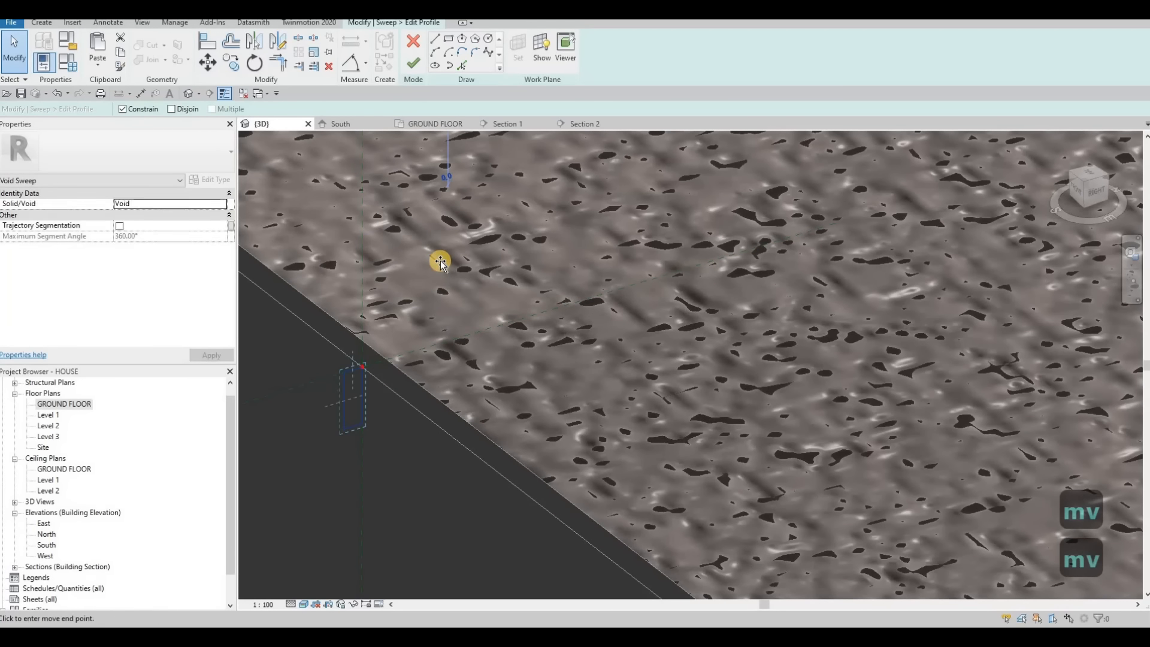
pyautogui.click(441, 259)
pyautogui.write('30')
pyautogui.press('Return')
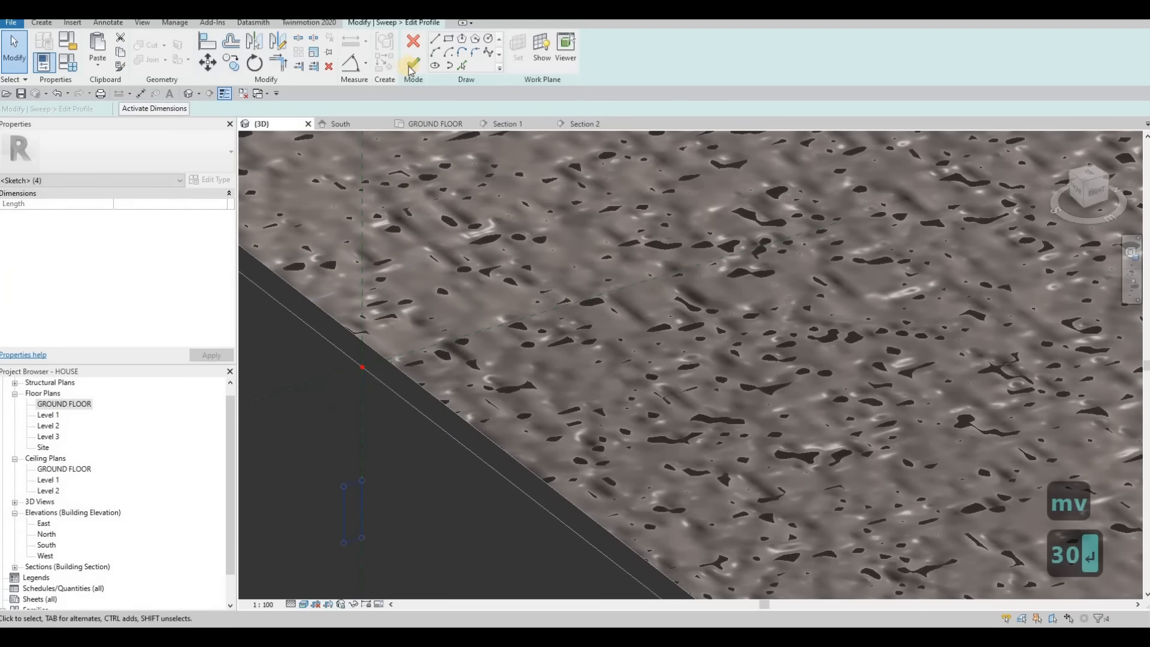
# - Finish the lowest step's void sweep, cut it out of the entrance steps, and finish the in-place model
pyautogui.click(414, 63)
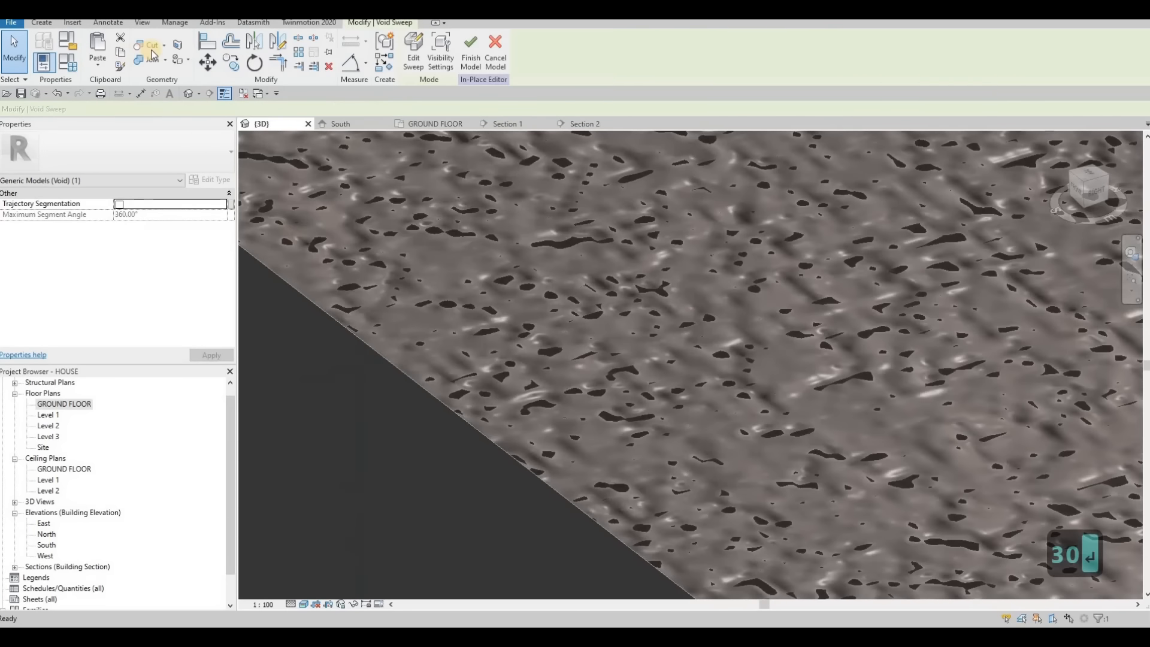
pyautogui.click(150, 45)
pyautogui.scroll(-3, 471, 192)
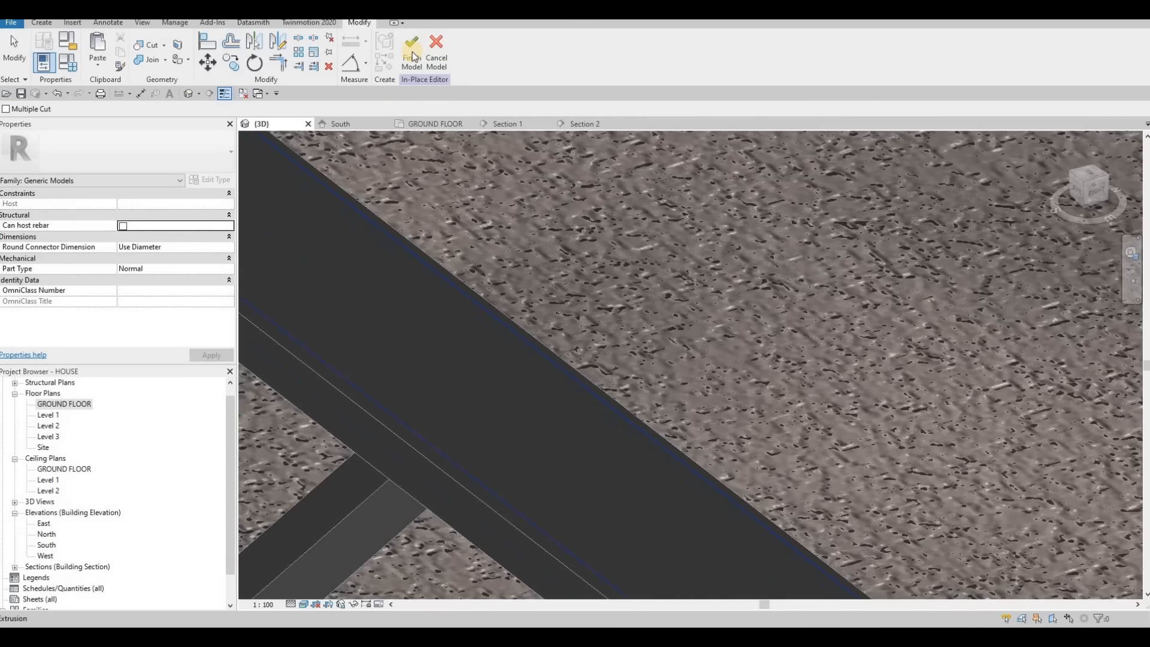
pyautogui.click(412, 52)
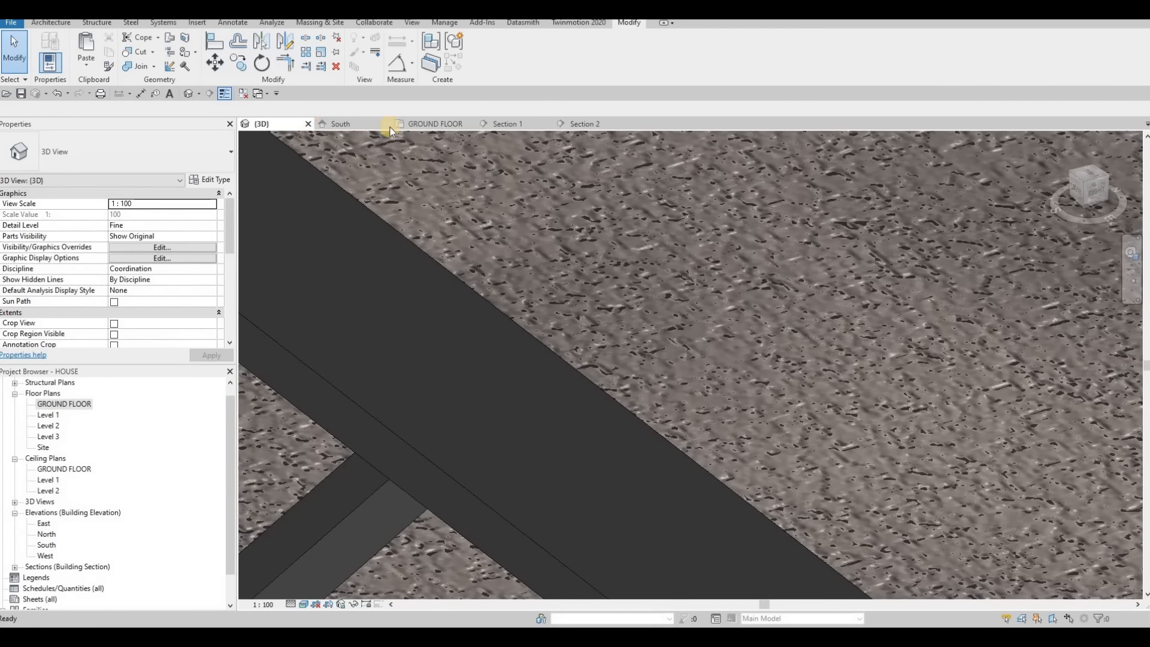
pyautogui.scroll(-4, 527, 236)
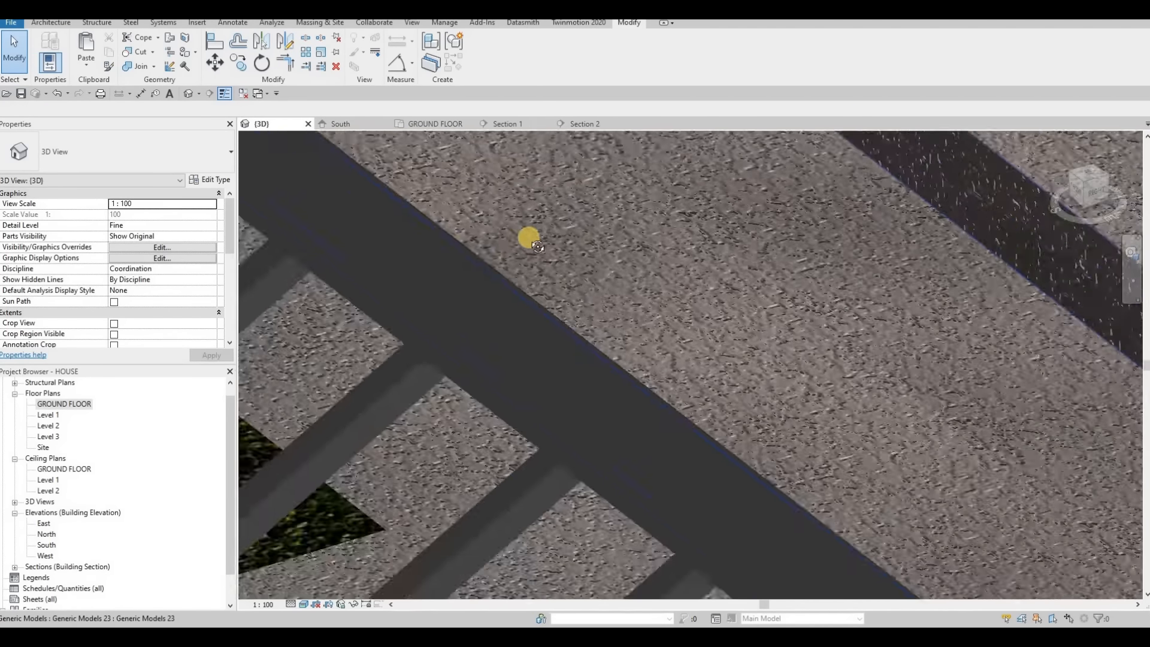
# - Undo the last finish of the entrance steps' in-place model to return it to editing
pyautogui.keyDown('shift'); pyautogui.moveTo(528, 221); pyautogui.dragTo(638, 212, button='middle'); pyautogui.keyUp('shift')
pyautogui.scroll(-3, 631, 230)
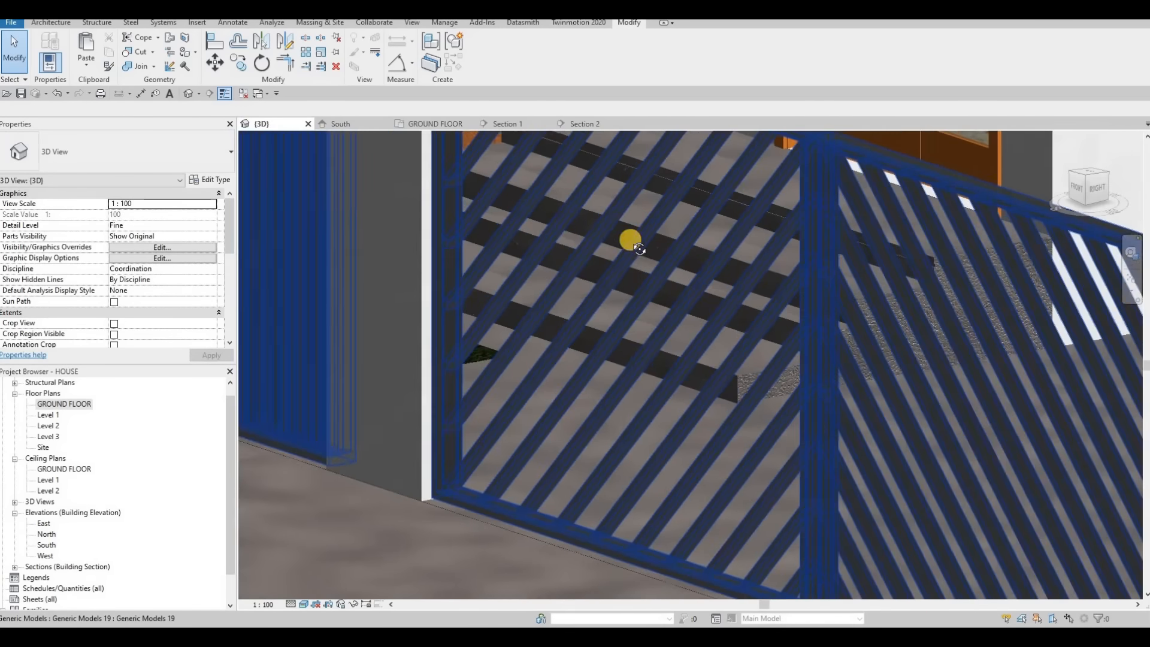
pyautogui.keyDown('shift'); pyautogui.moveTo(611, 270); pyautogui.dragTo(619, 218, button='middle'); pyautogui.keyUp('shift')
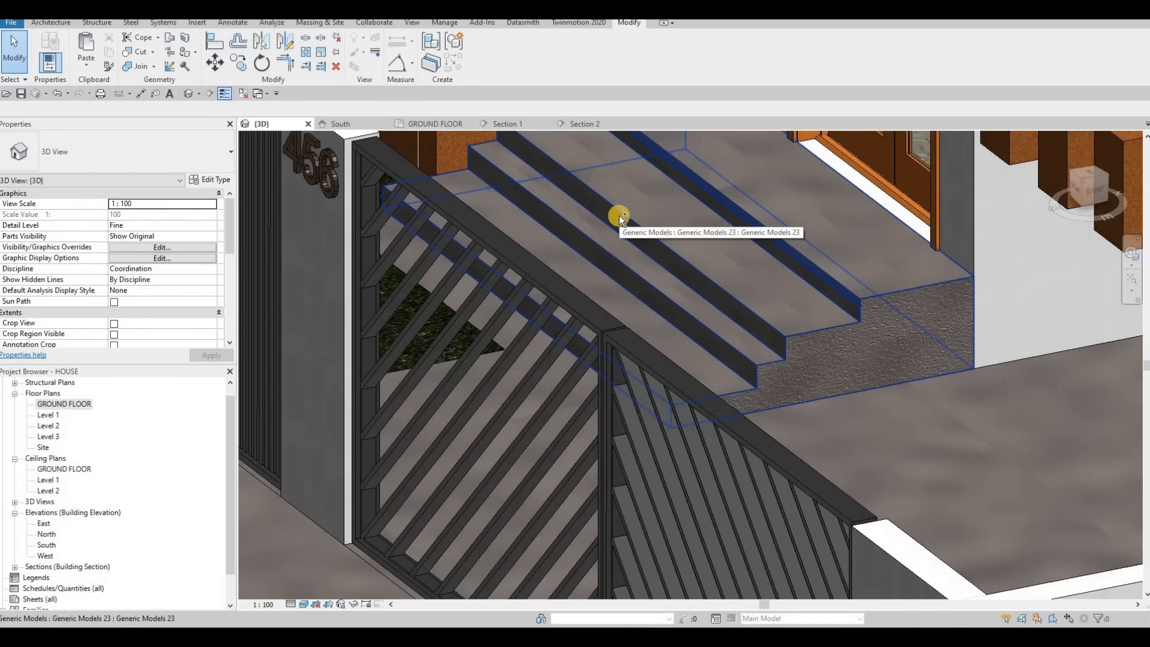
pyautogui.hotkey('ctrl', 'z')
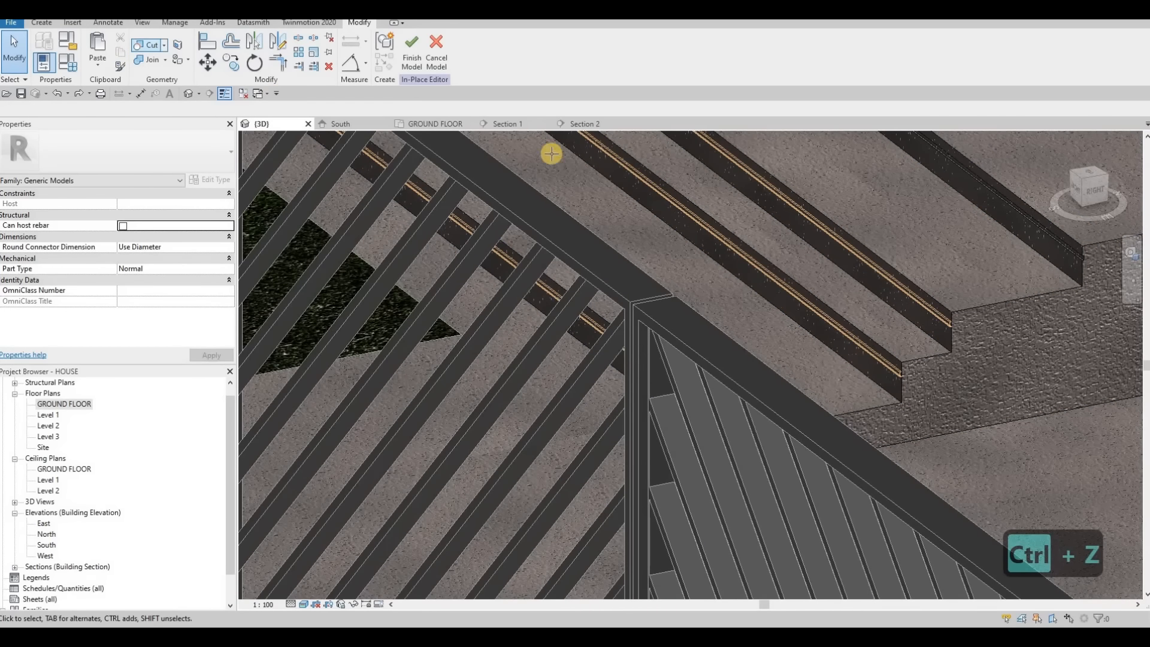
# - Try finishing the in-place steps model with the second riser's void sweep selected, and undo the finish
pyautogui.scroll(2, 614, 280)
pyautogui.press('Escape')
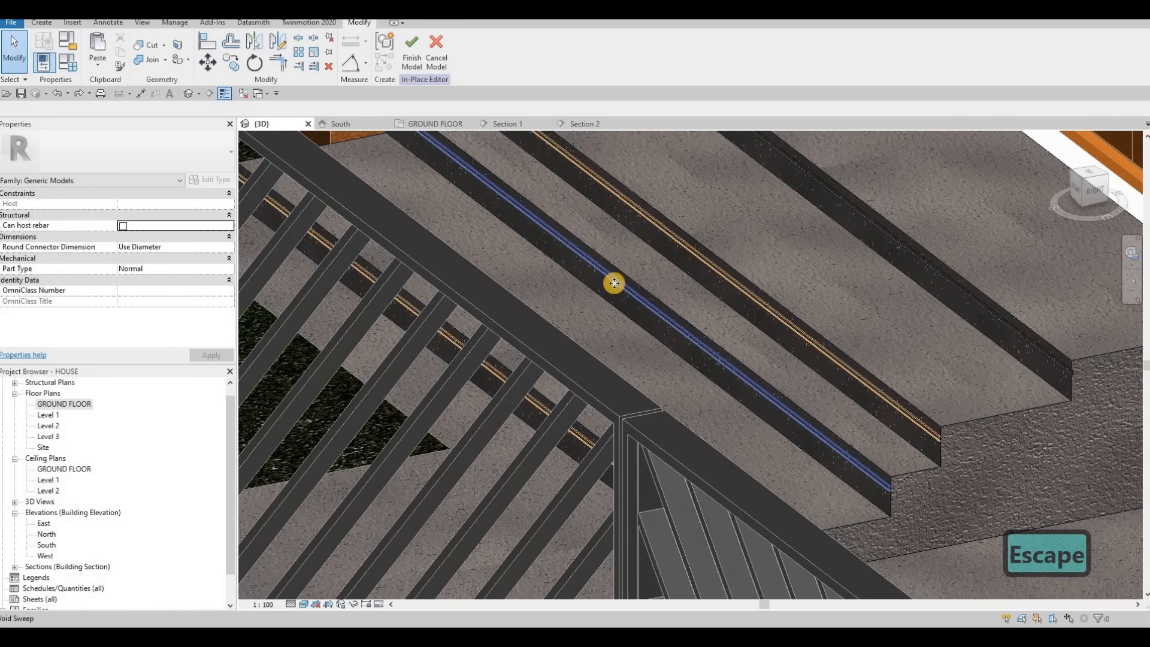
pyautogui.click(614, 283)
pyautogui.click(471, 67)
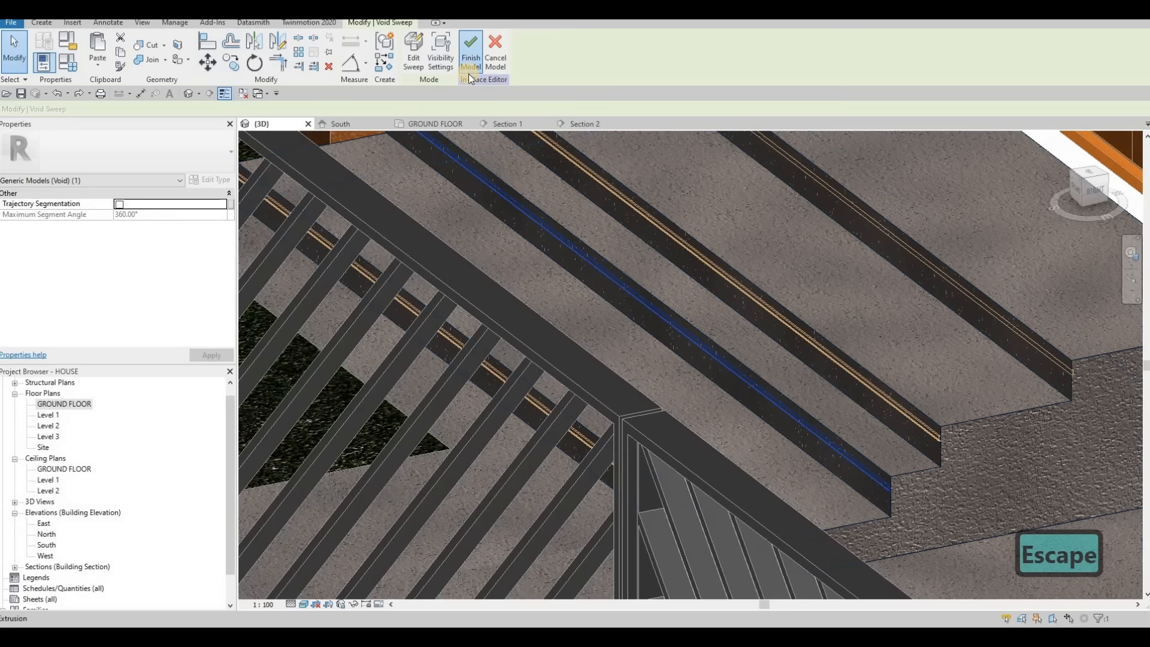
pyautogui.scroll(-1, 599, 210)
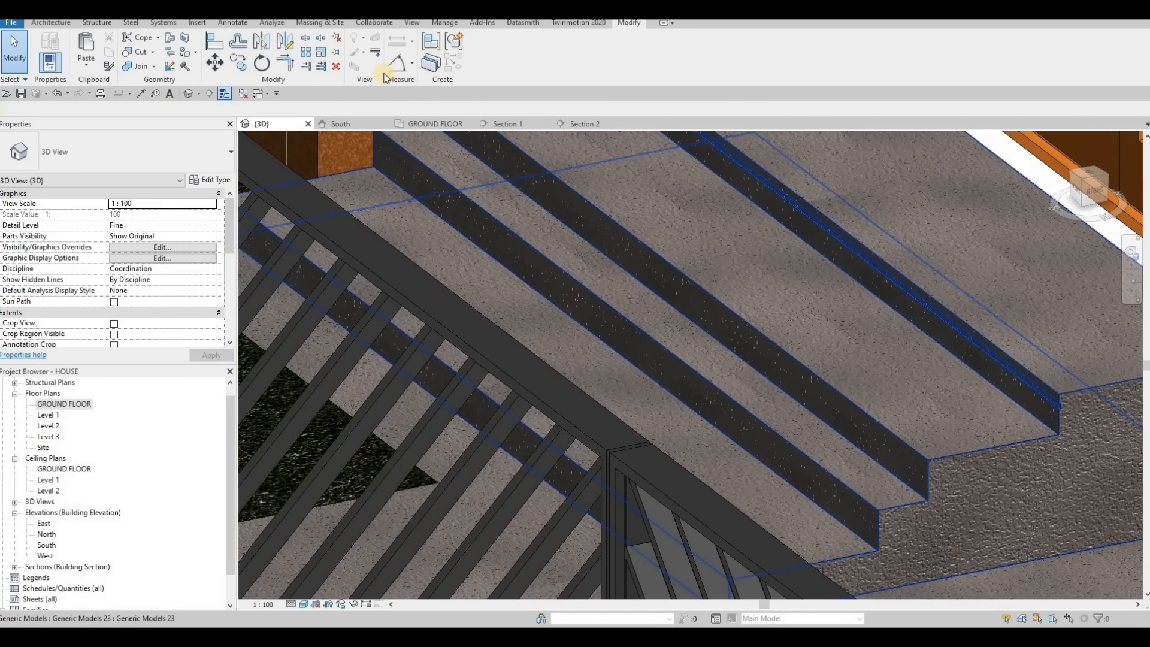
pyautogui.hotkey('ctrl', 'z')
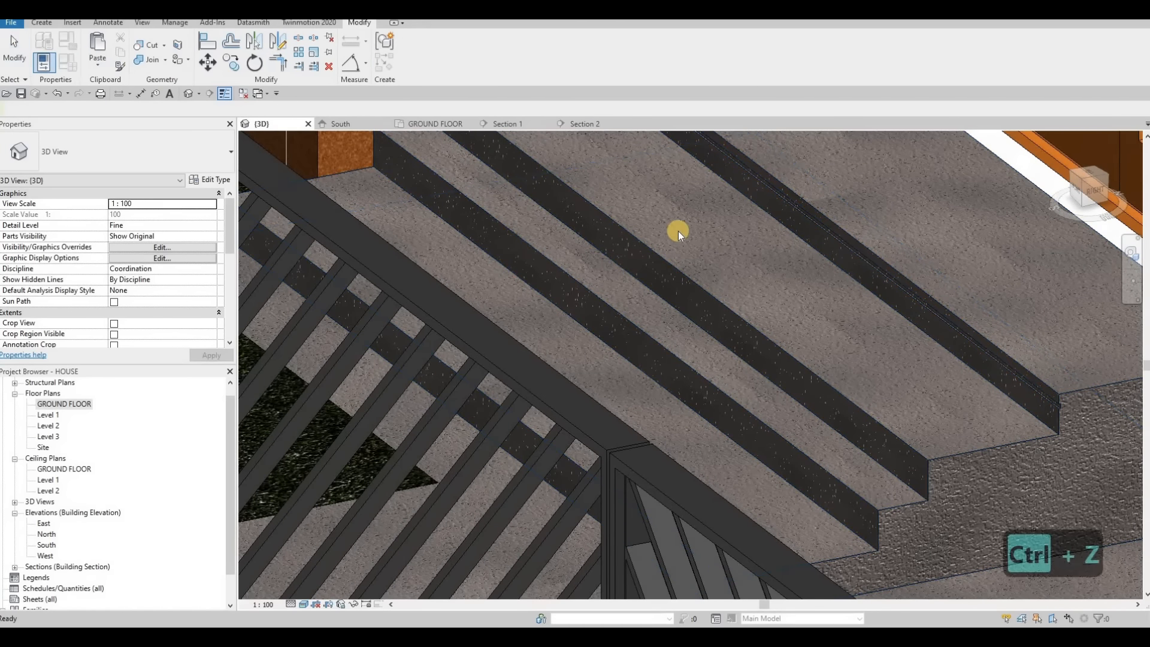
# - Try to cut the steps' extrusion with the void sweeps on the lower risers and finish the in-place model
pyautogui.scroll(2, 702, 295)
pyautogui.press('Escape')
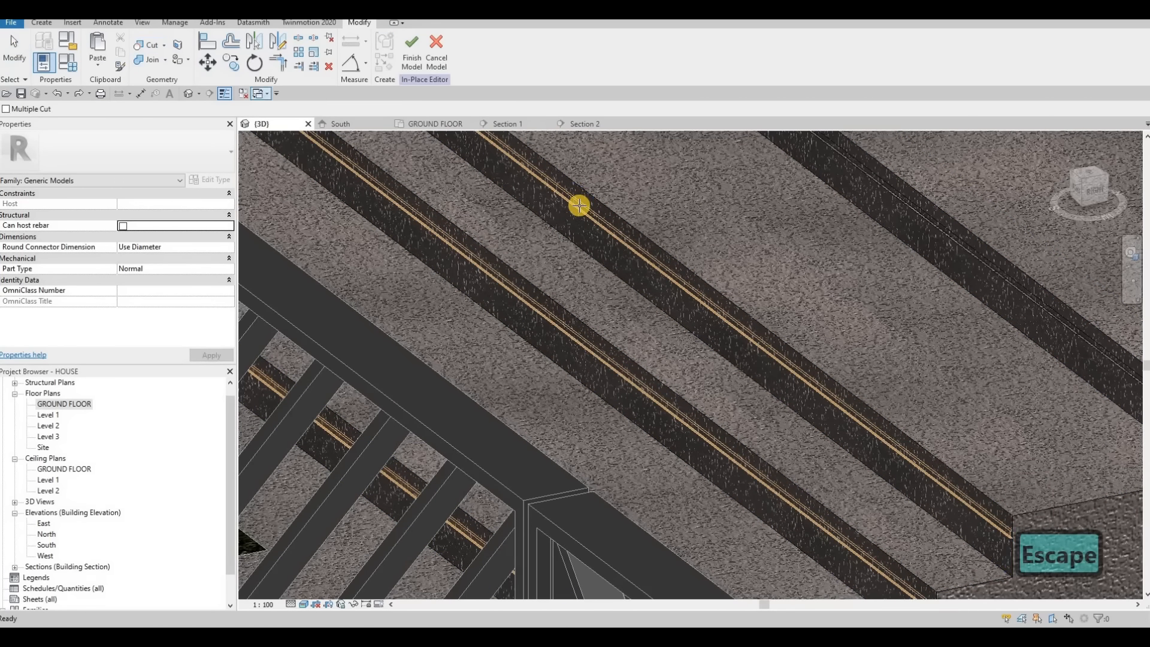
pyautogui.click(530, 290)
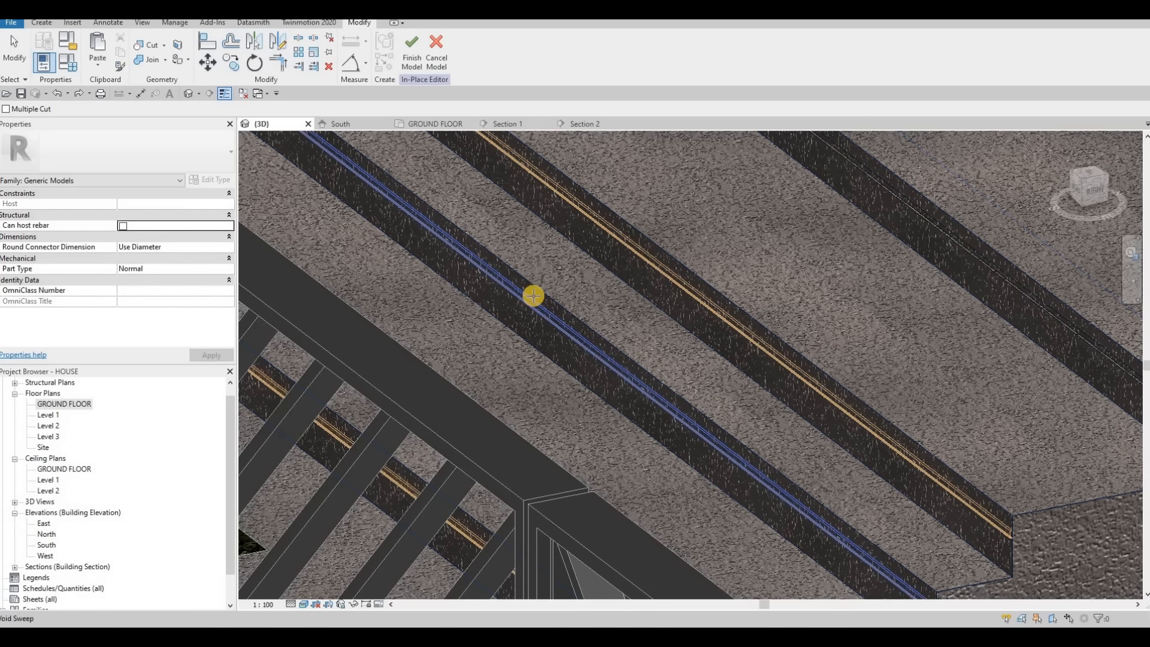
pyautogui.click(531, 297)
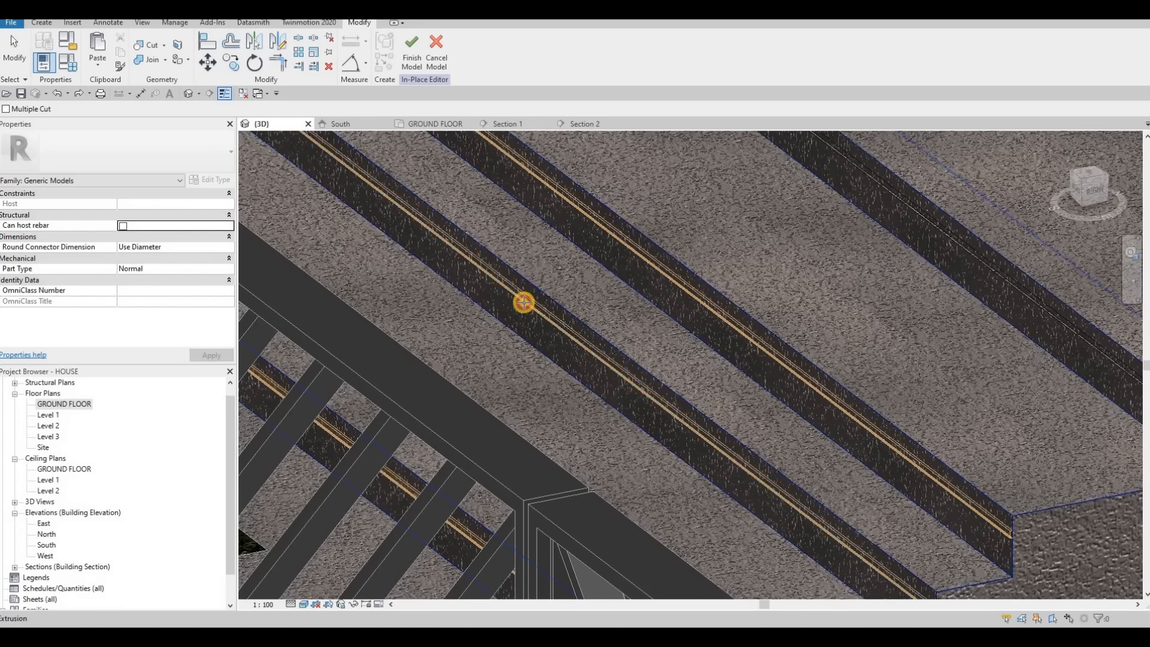
pyautogui.scroll(-1, 473, 318)
pyautogui.moveTo(353, 424); pyautogui.dragTo(466, 319, button='middle')
pyautogui.click(471, 315)
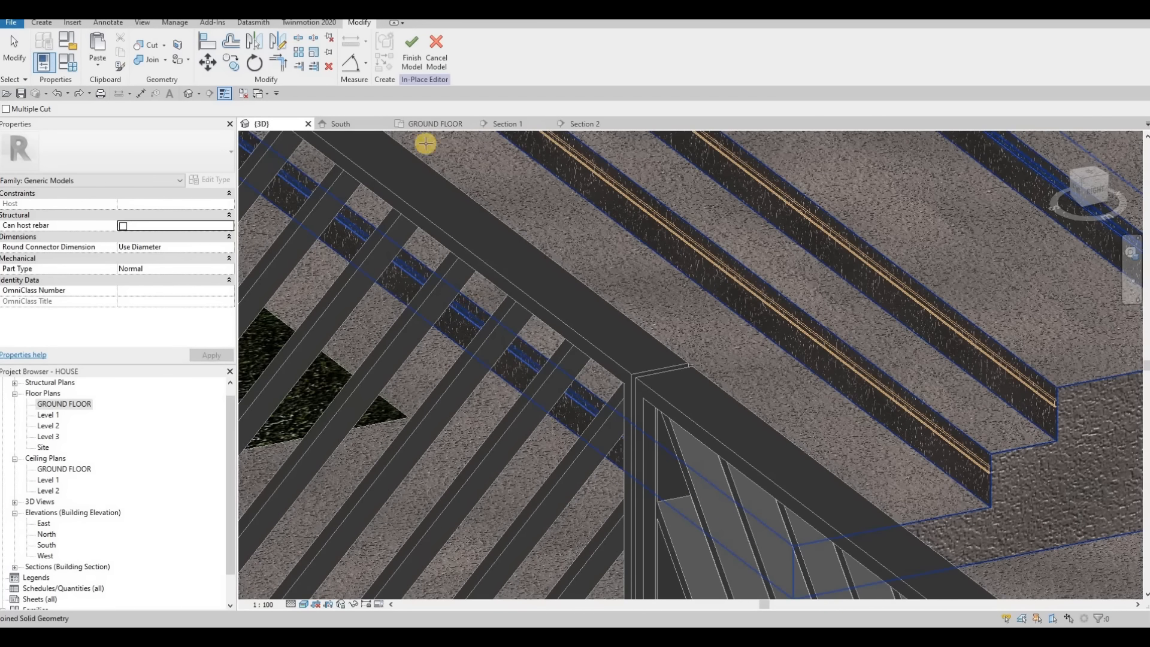
pyautogui.click(410, 58)
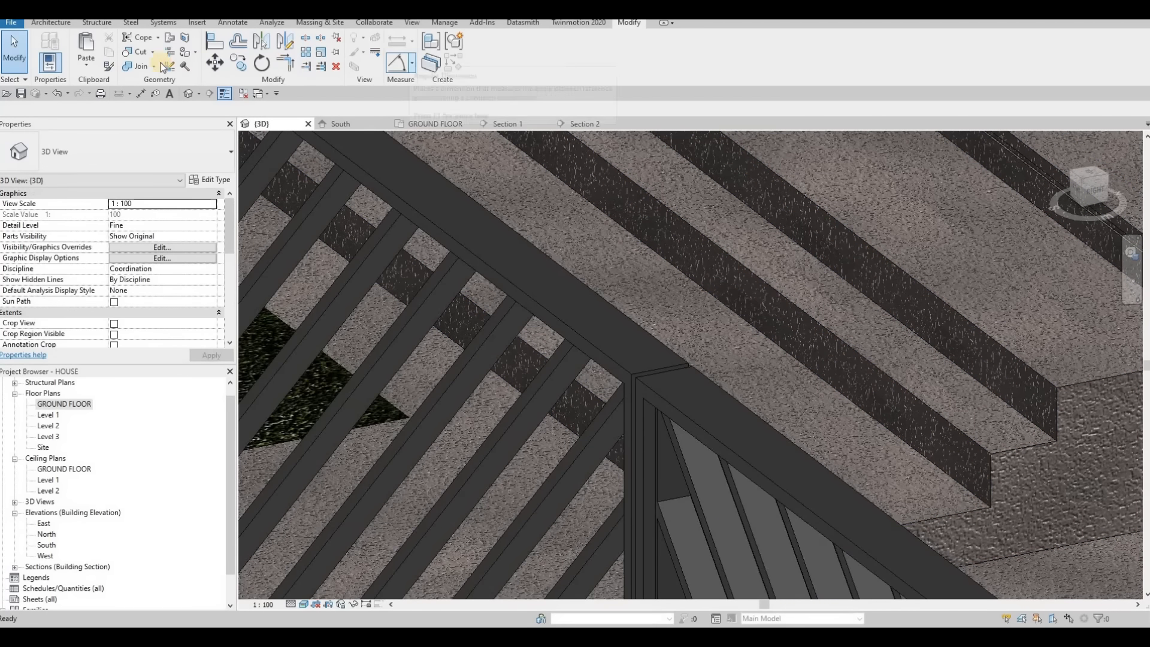
pyautogui.click(188, 63)
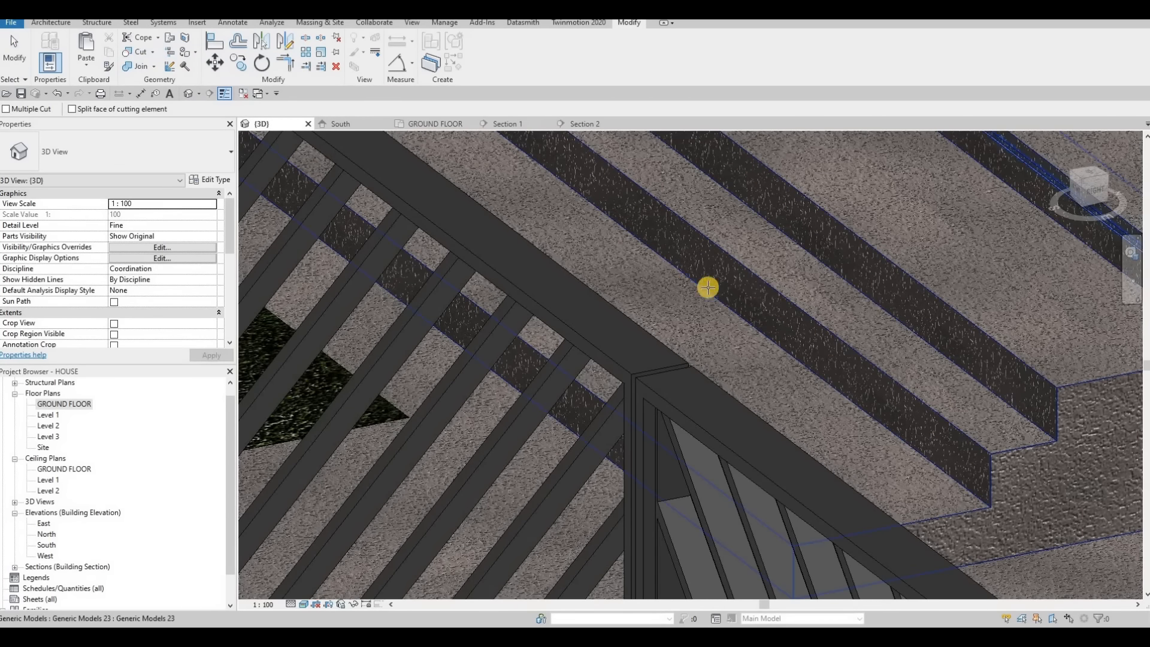
pyautogui.scroll(-3, 743, 290)
pyautogui.keyDown('shift'); pyautogui.moveTo(841, 235); pyautogui.dragTo(520, 111, button='middle'); pyautogui.keyUp('shift')
pyautogui.press('F1')
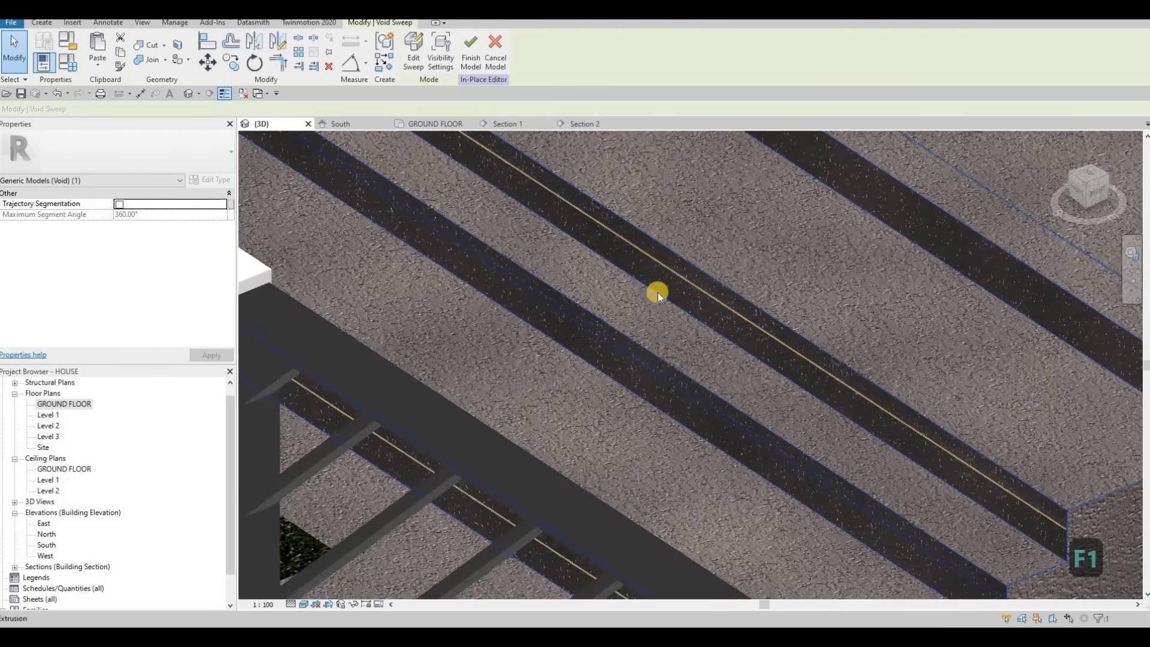
pyautogui.scroll(5, 657, 292)
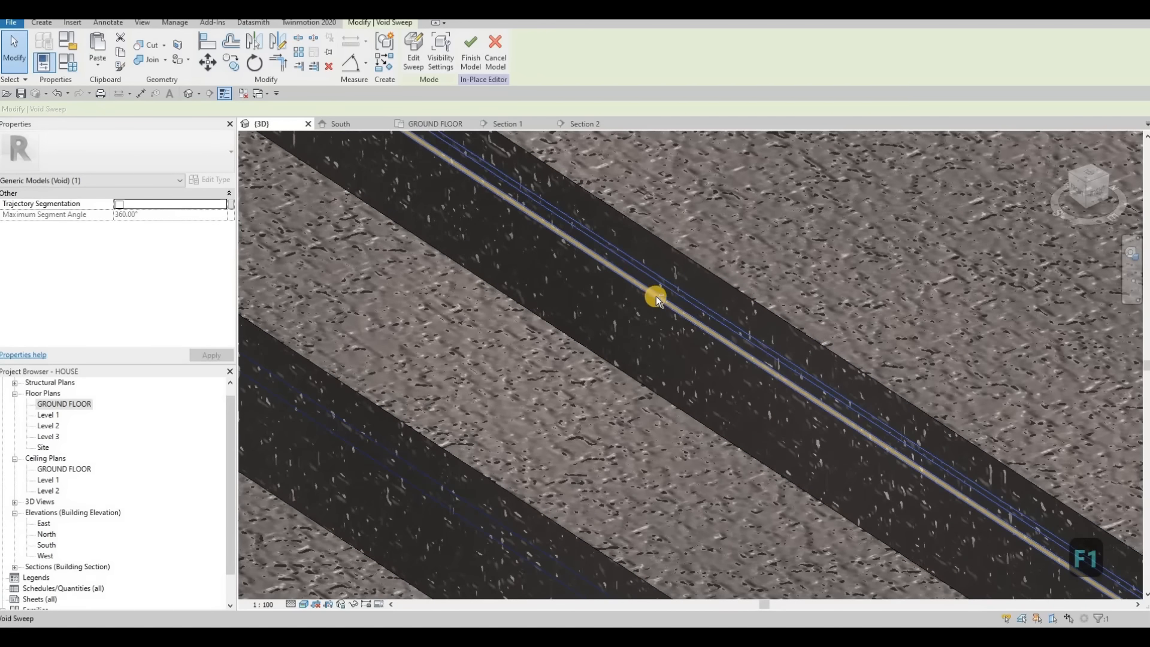
pyautogui.scroll(-5, 656, 296)
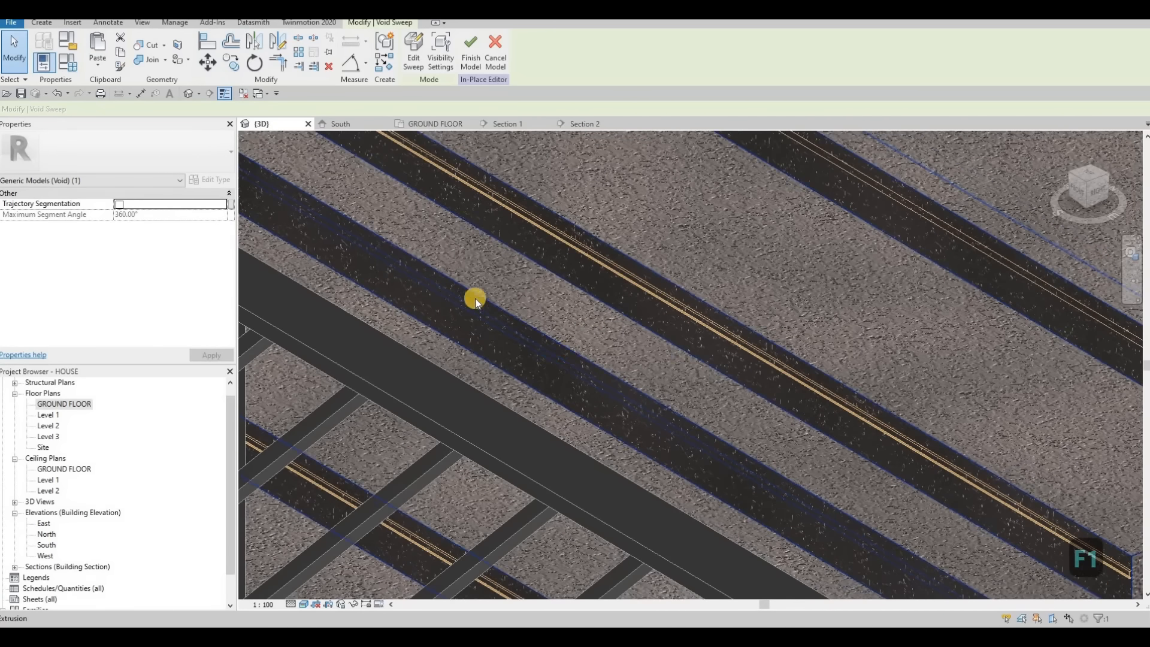
pyautogui.press('Escape')
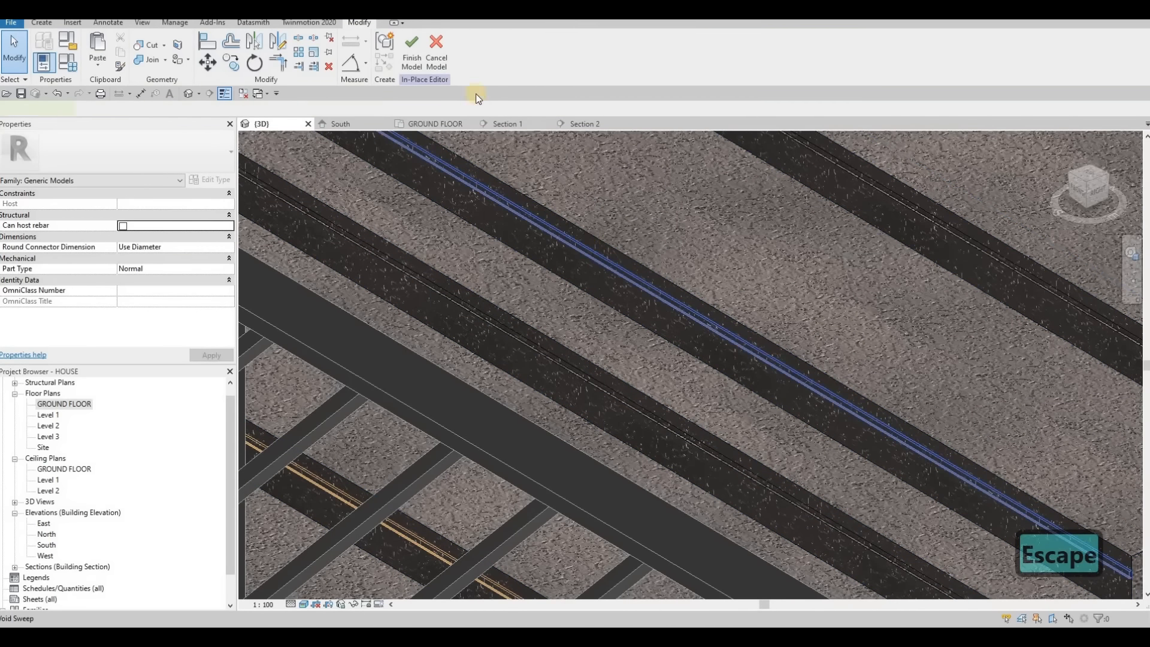
# - Open the profile sketch of the void sweep on the third riser from the bottom
pyautogui.click(418, 59)
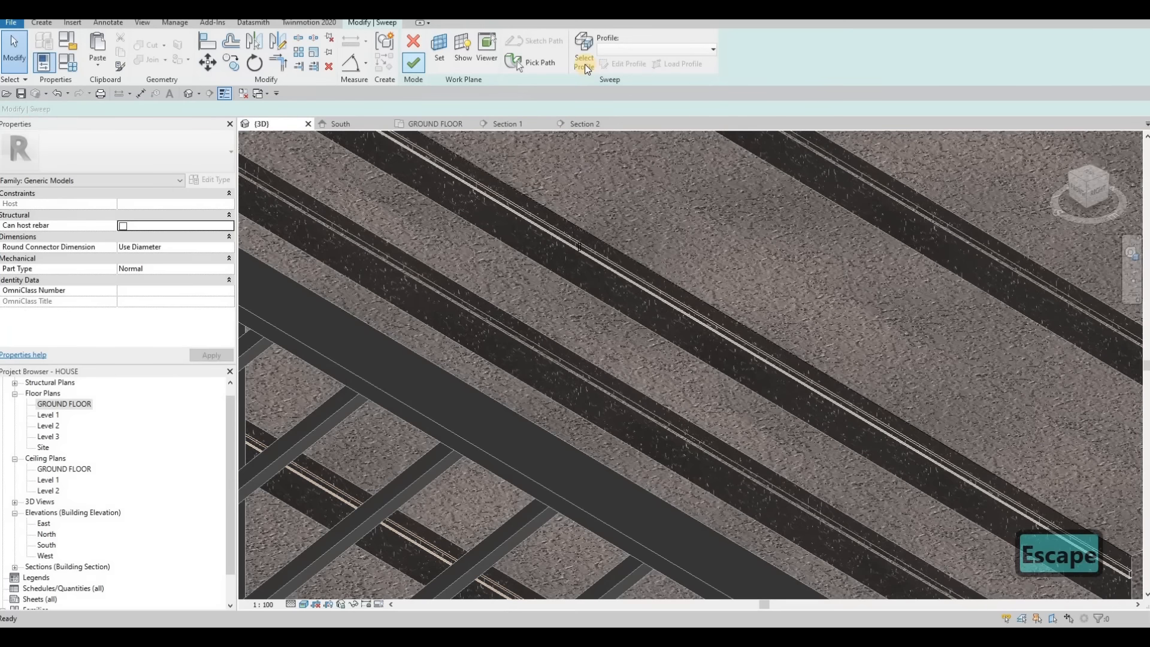
pyautogui.click(584, 61)
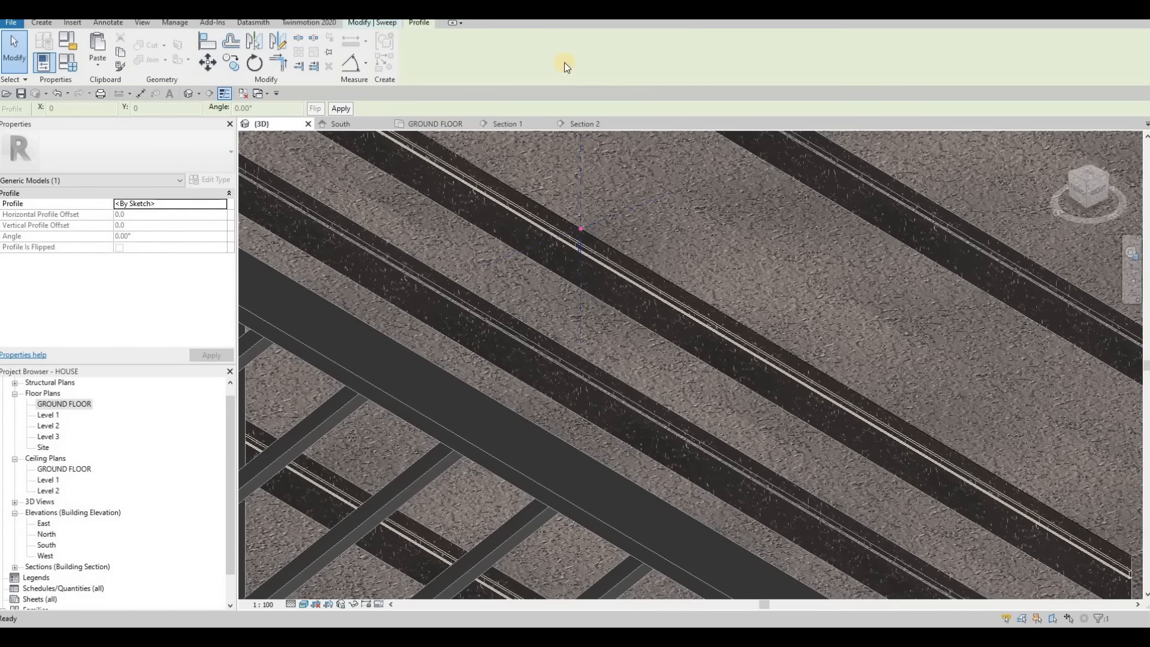
pyautogui.click(611, 63)
pyautogui.scroll(5, 566, 237)
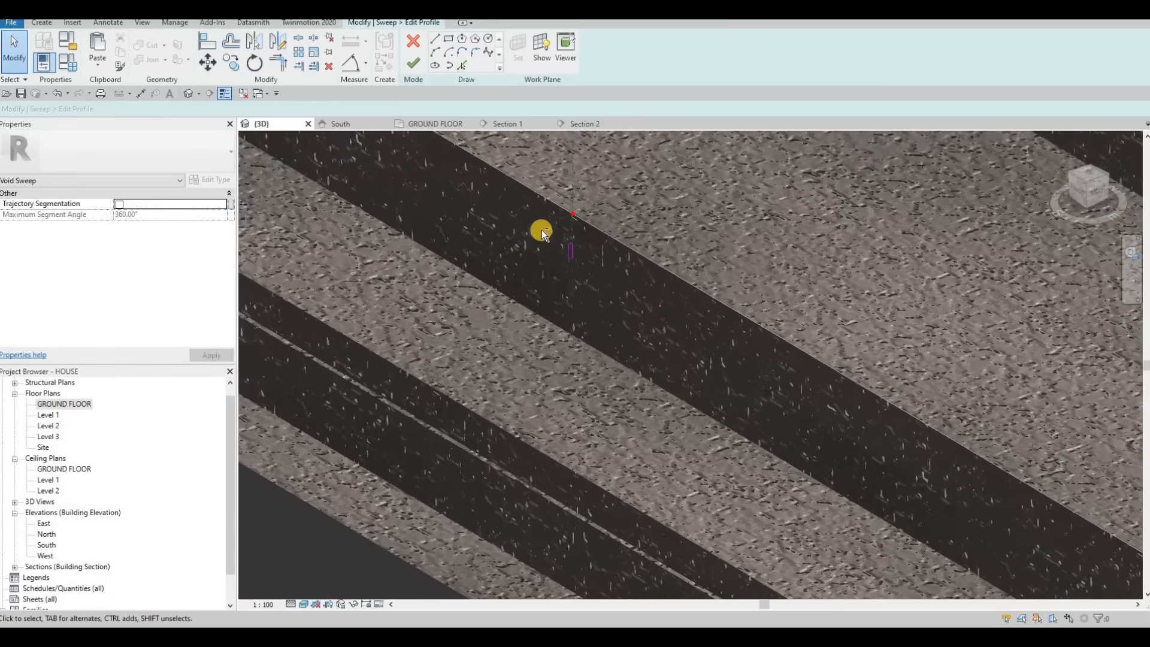
pyautogui.moveTo(584, 292); pyautogui.dragTo(583, 292)
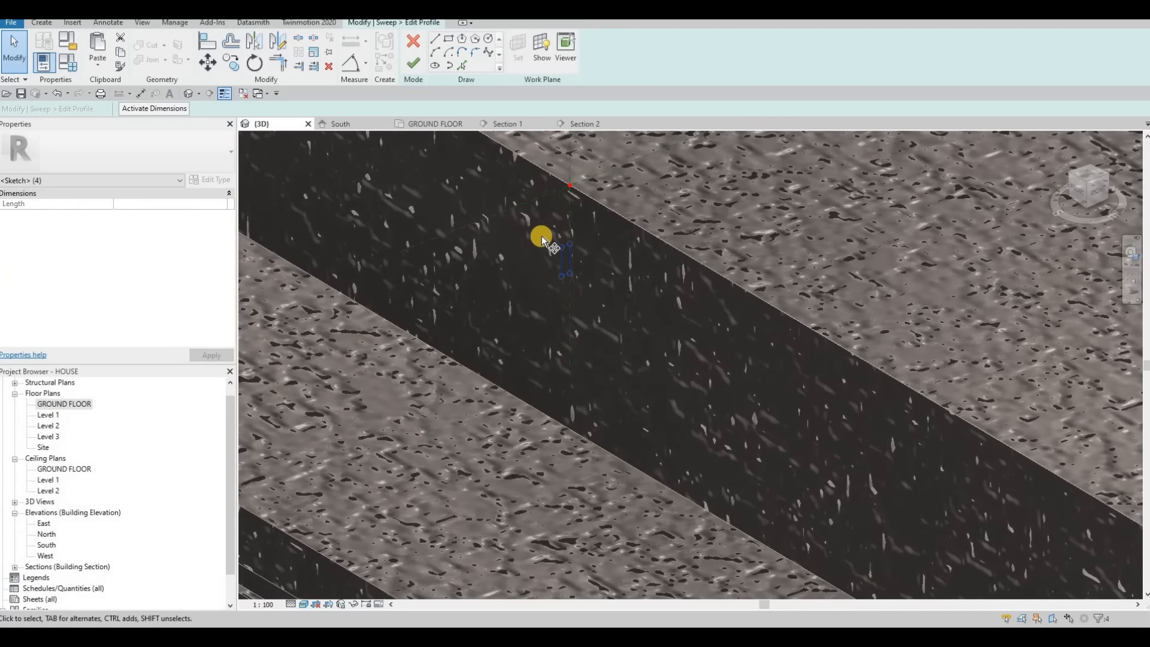
pyautogui.press('m')
pyautogui.press('v')
pyautogui.scroll(4, 587, 273)
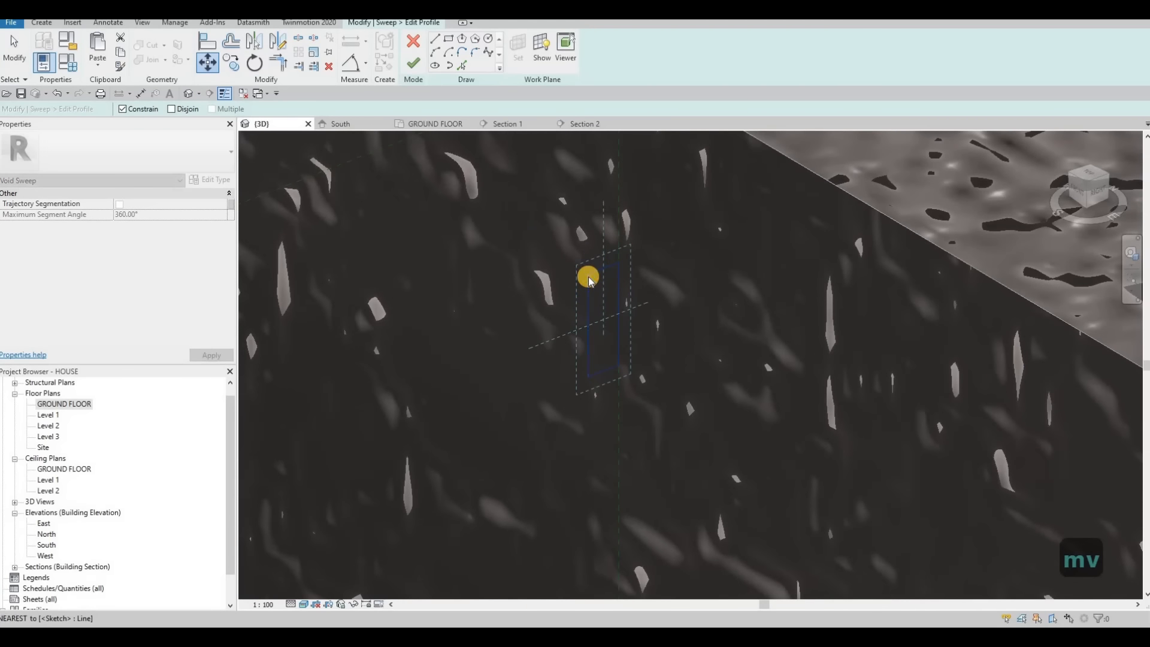
pyautogui.click(588, 276)
pyautogui.press('Escape')
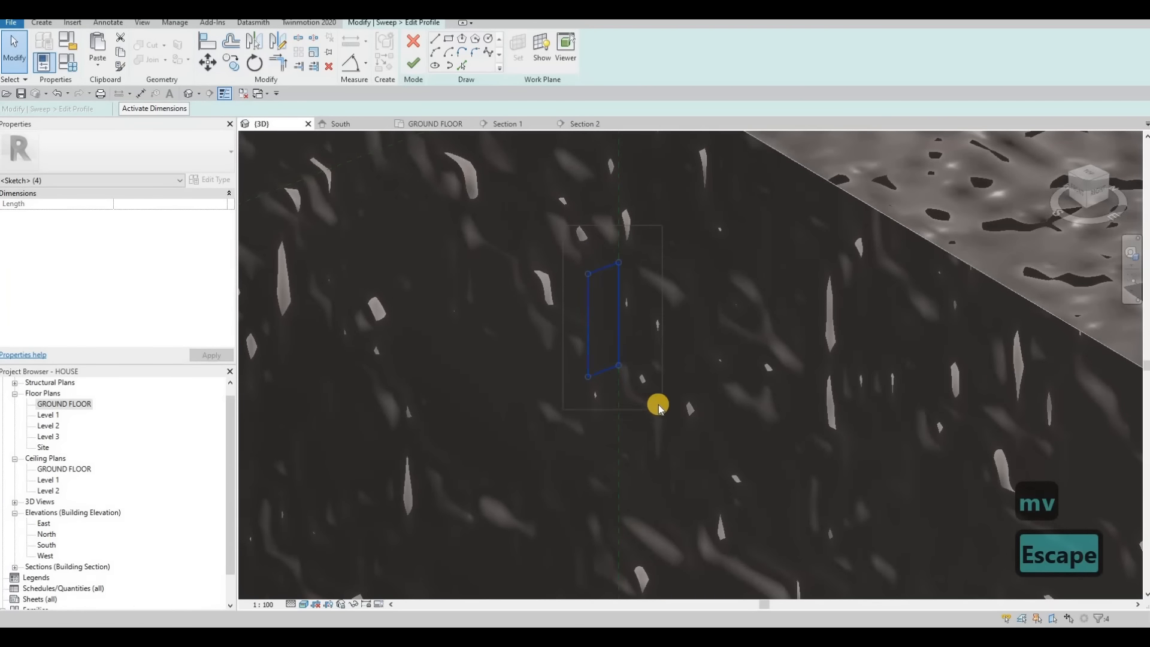
# - Move the third riser's rectangular void profile inward by its own width and finish the profile sketch
pyautogui.press('m')
pyautogui.press('v')
pyautogui.scroll(2, 584, 252)
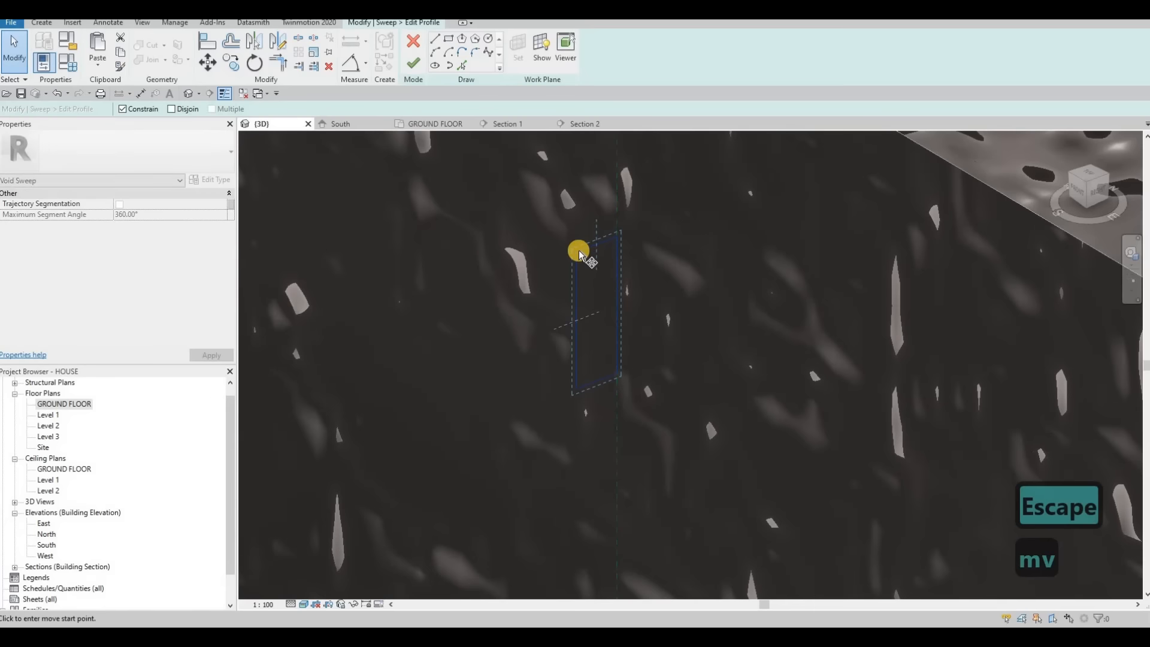
pyautogui.click(579, 250)
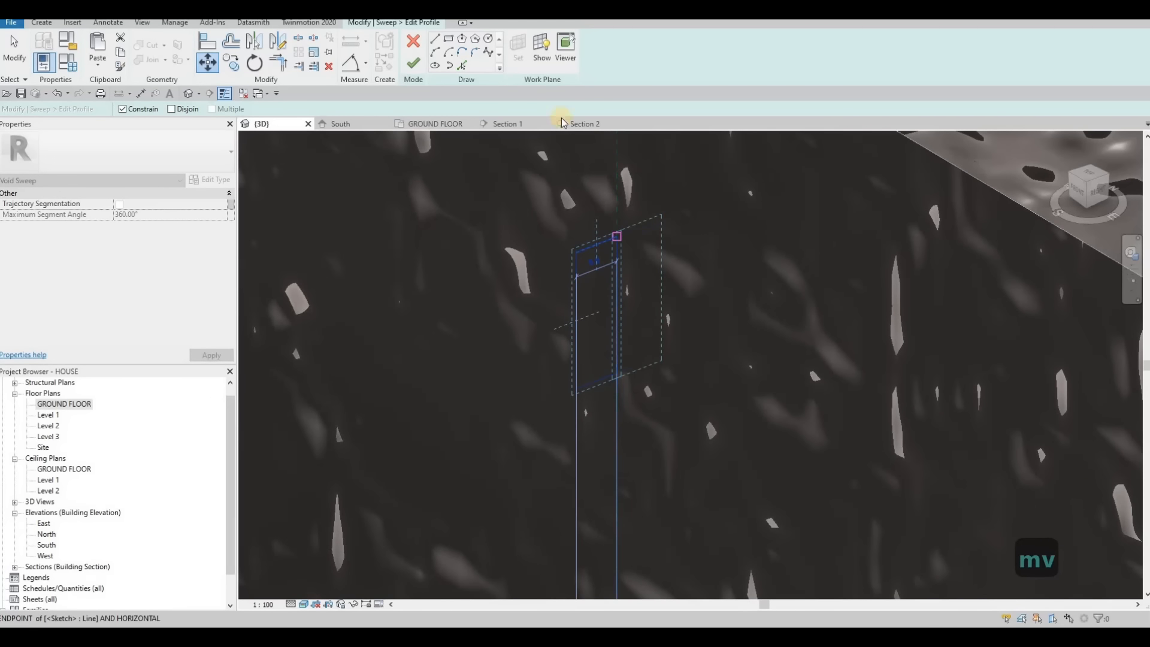
pyautogui.click(413, 64)
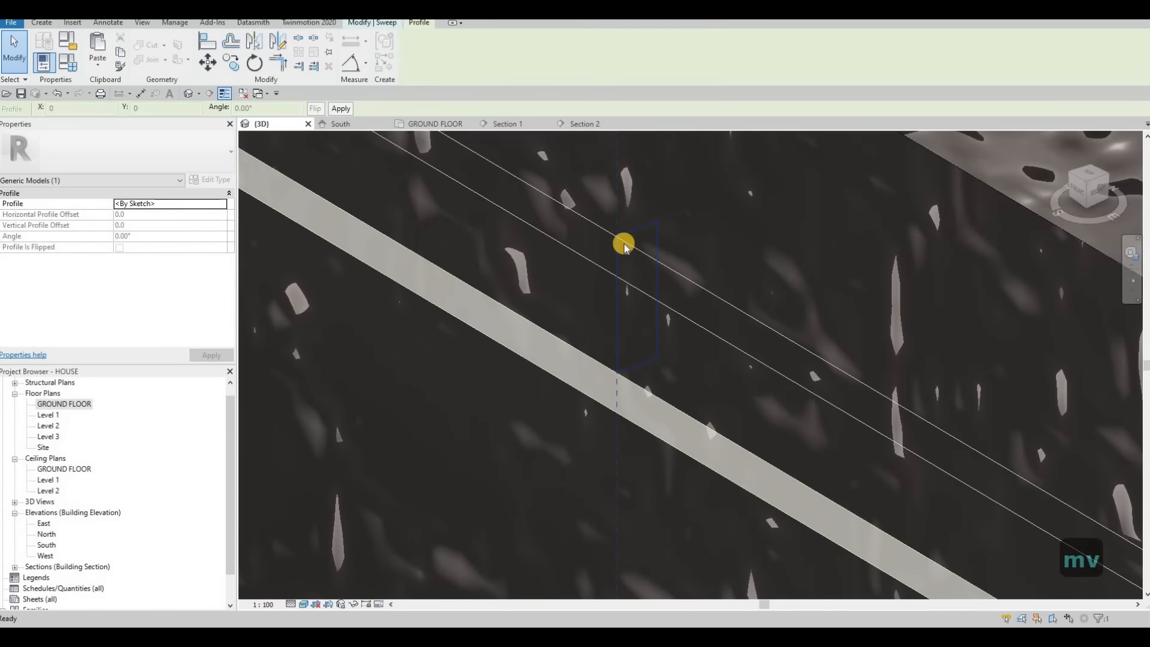
# - Finish the third riser's sweep and open the profile sketch of the lowest riser's void sweep
pyautogui.keyDown('shift'); pyautogui.moveTo(623, 266); pyautogui.dragTo(426, 318, button='middle'); pyautogui.keyUp('shift')
pyautogui.scroll(-1, 587, 324)
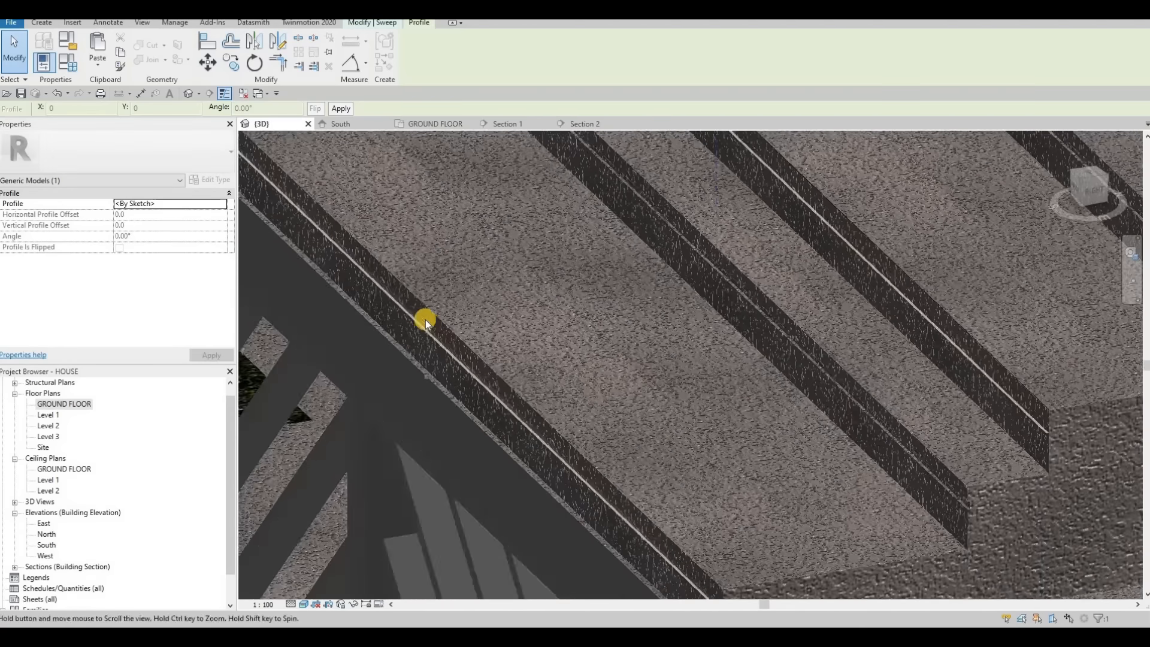
pyautogui.scroll(3, 425, 319)
pyautogui.click(451, 244)
pyautogui.click(414, 66)
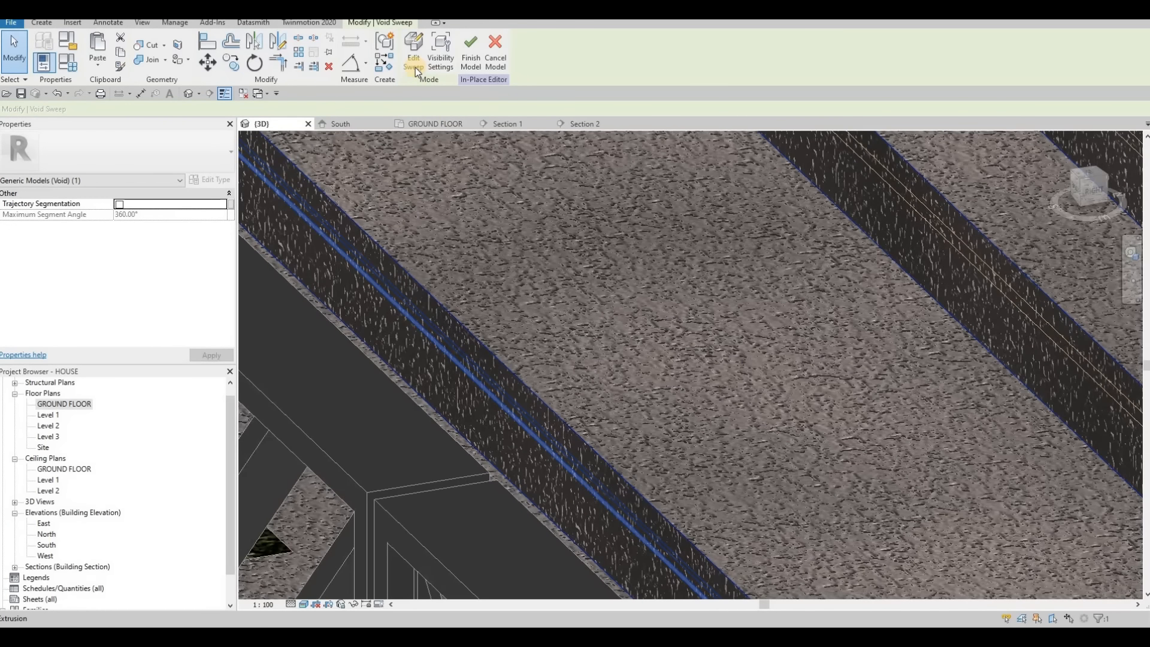
pyautogui.click(413, 58)
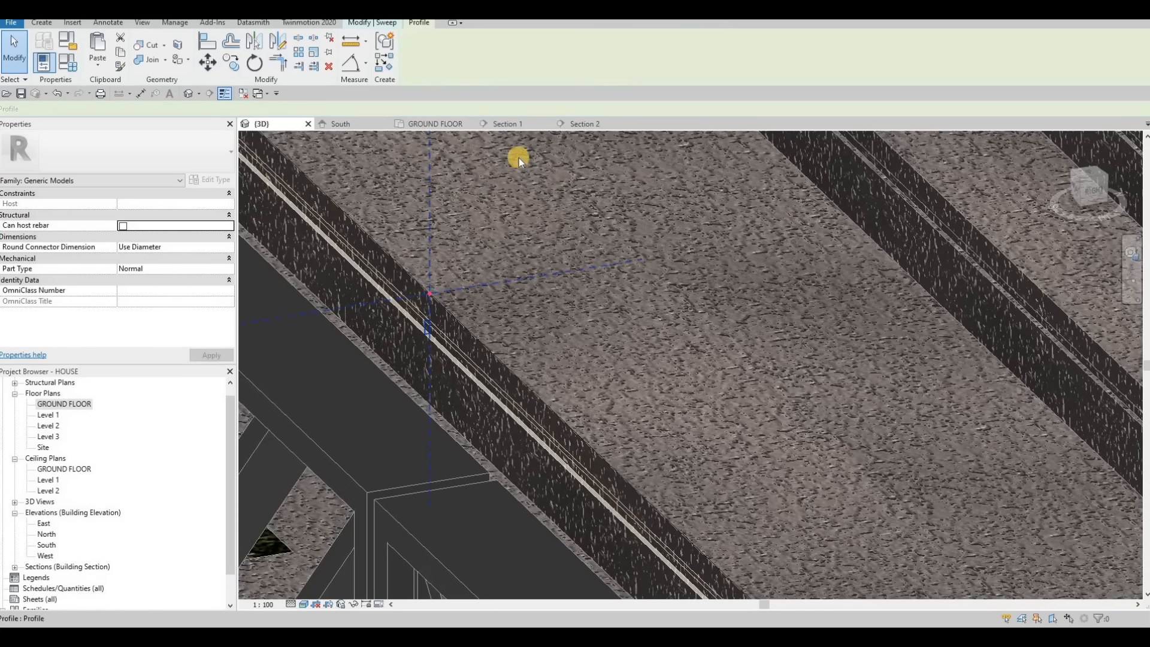
pyautogui.click(426, 328)
pyautogui.press('Escape')
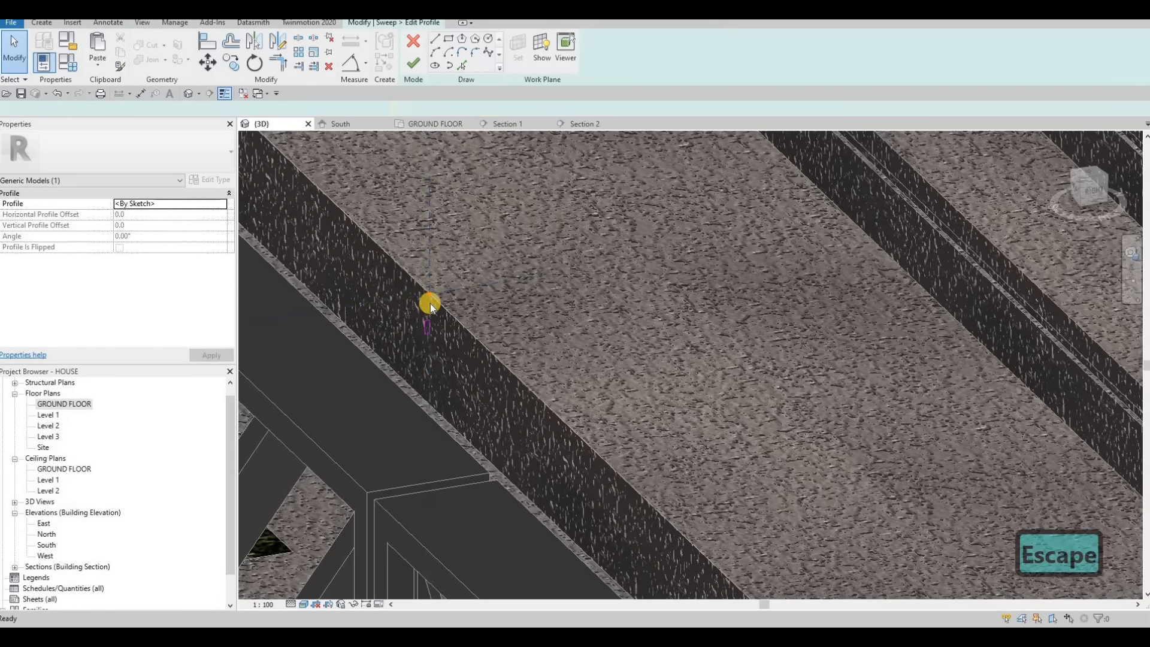
# - Move the lowest riser's rectangular void profile inward by its own width and finish the profile sketch
pyautogui.scroll(4, 429, 304)
pyautogui.moveTo(470, 373); pyautogui.dragTo(471, 372)
pyautogui.press('m')
pyautogui.press('v')
pyautogui.scroll(3, 441, 325)
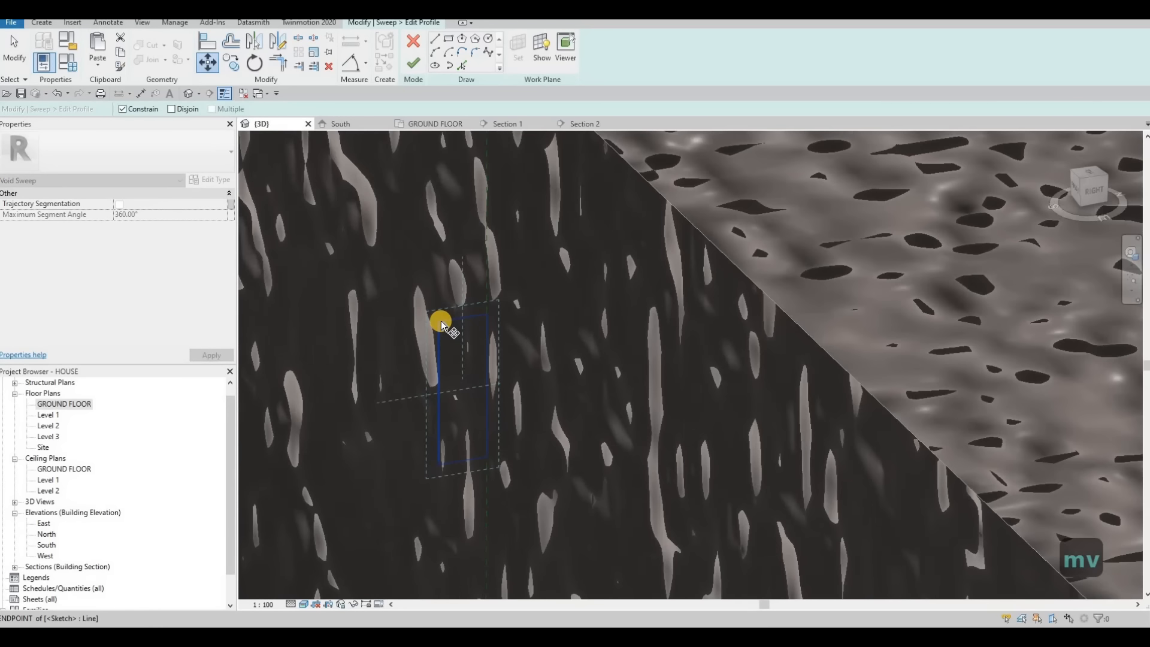
pyautogui.click(490, 312)
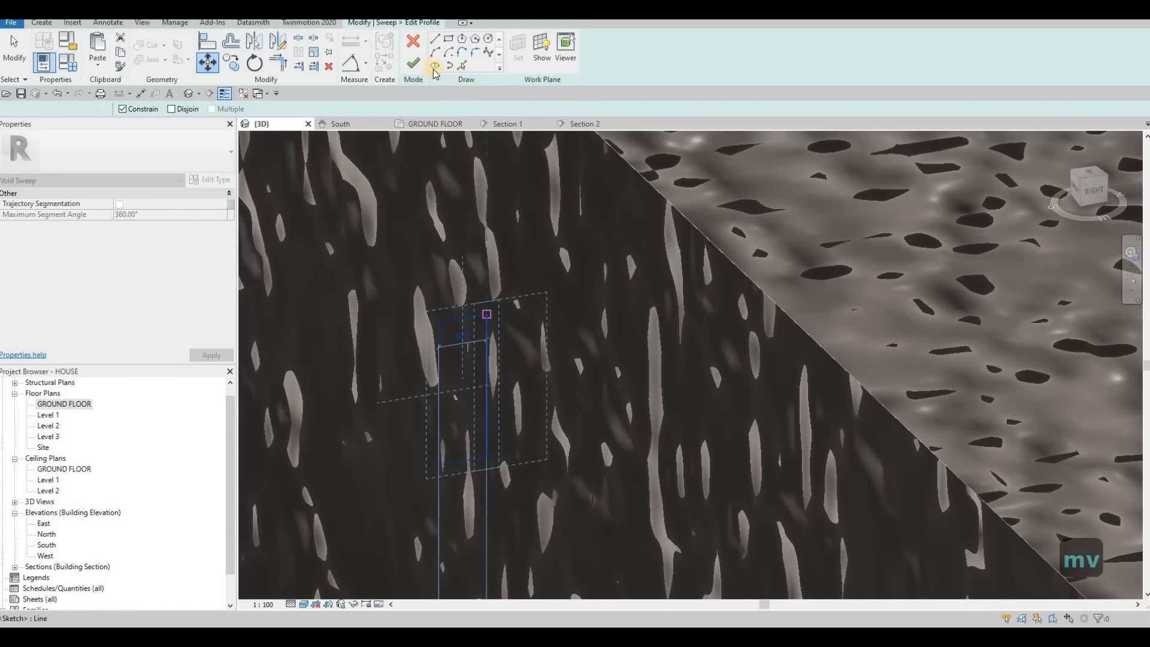
pyautogui.click(413, 63)
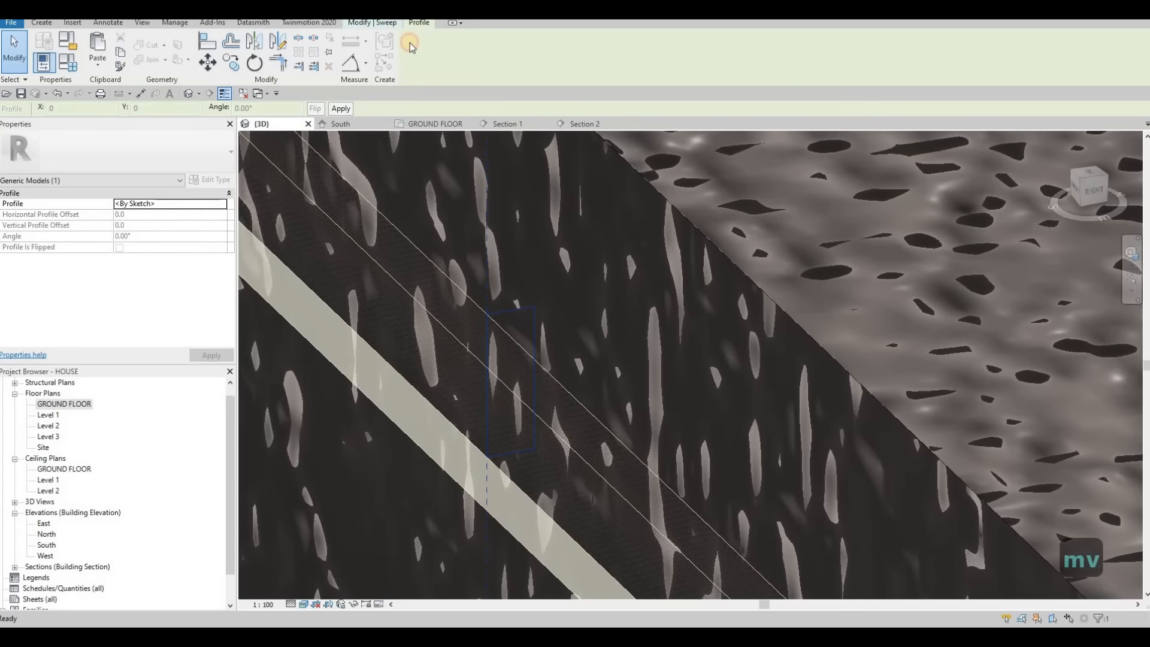
# - Finish the lowest riser's sweep and cut its void from the steps' extrusion to form the groove
pyautogui.click(410, 61)
pyautogui.click(481, 240)
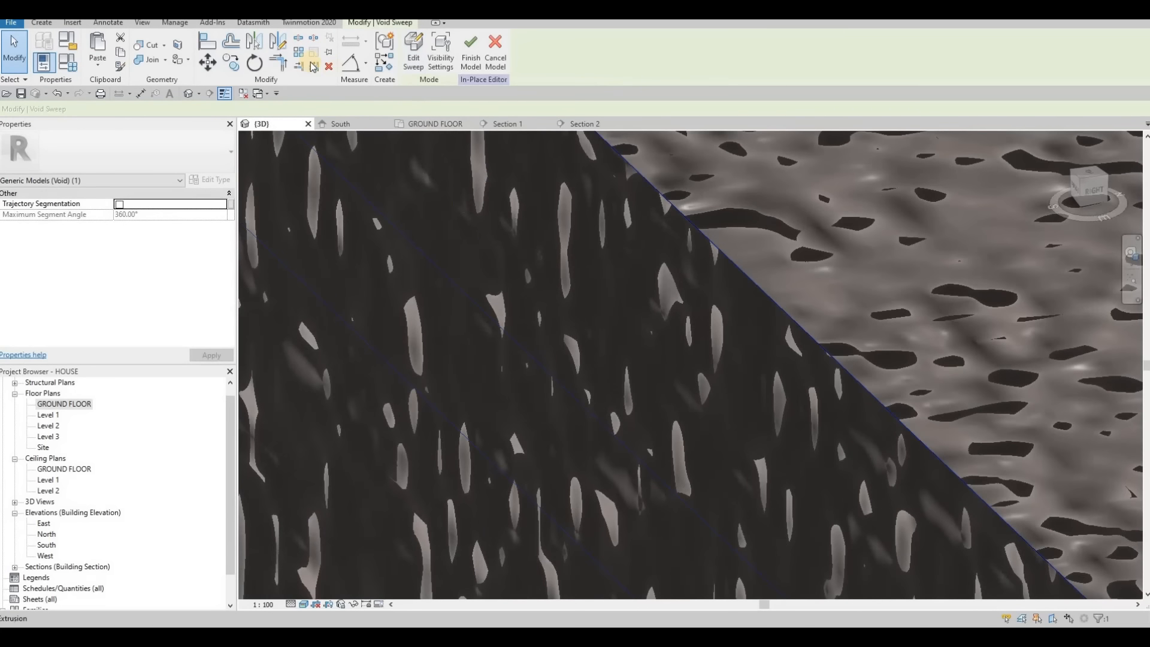
pyautogui.press('Escape')
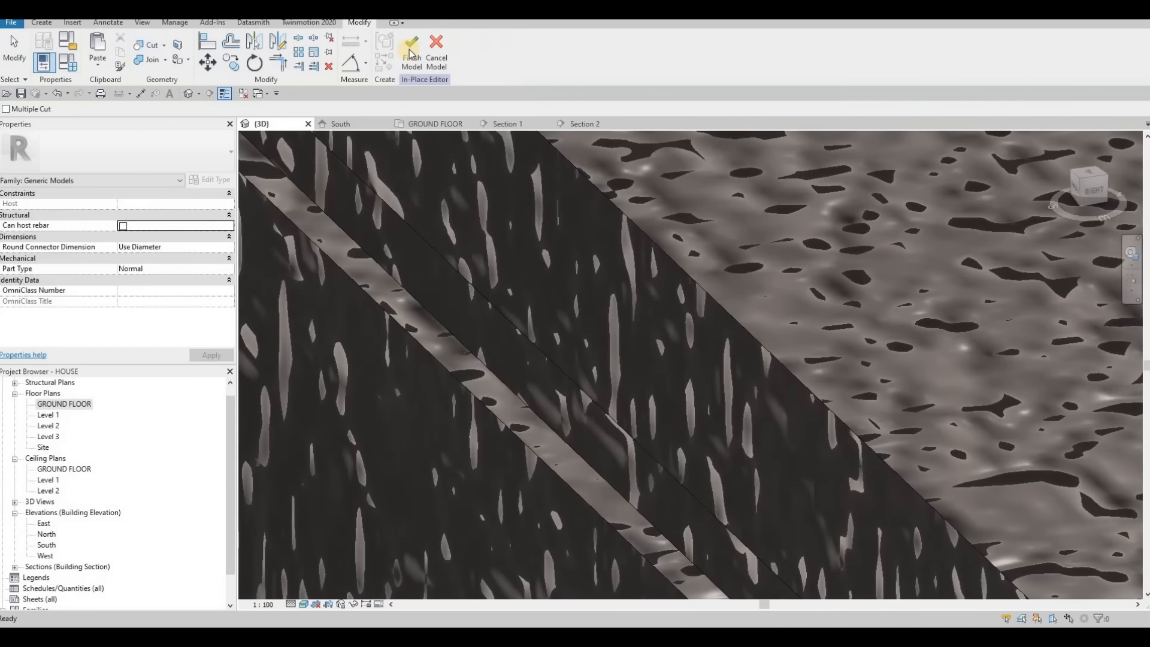
# - Start the Paint tool, search the materials for LUMINANCE and choose Glass, White, High Luminance
pyautogui.scroll(-7, 580, 183)
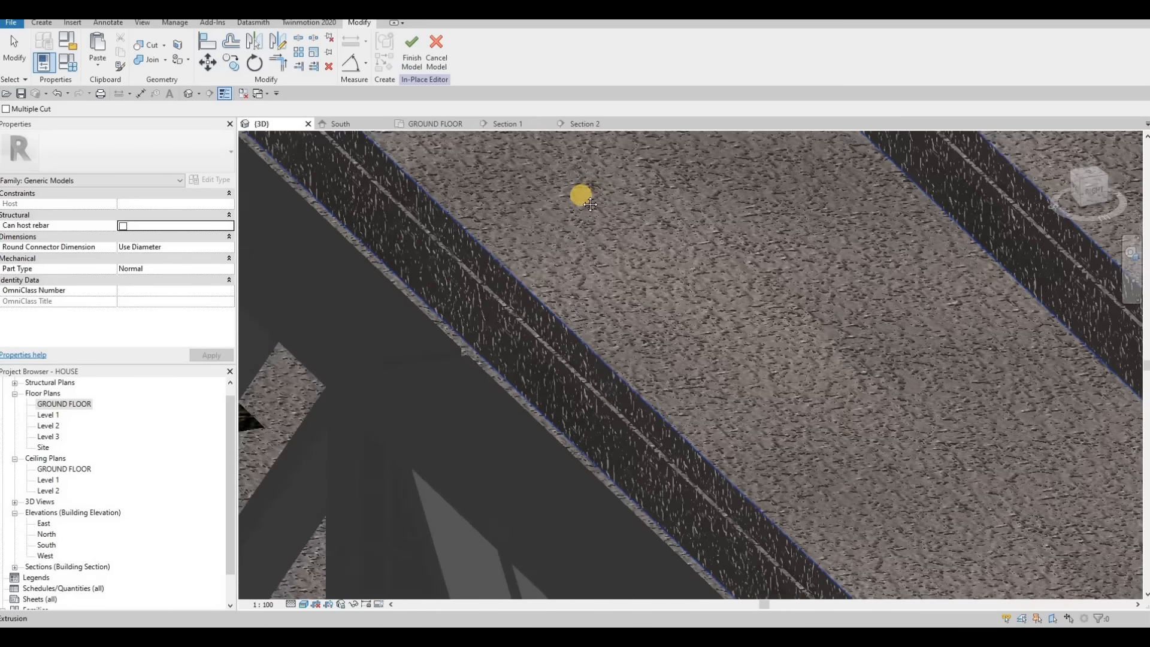
pyautogui.moveTo(584, 198); pyautogui.dragTo(279, 77, button='middle')
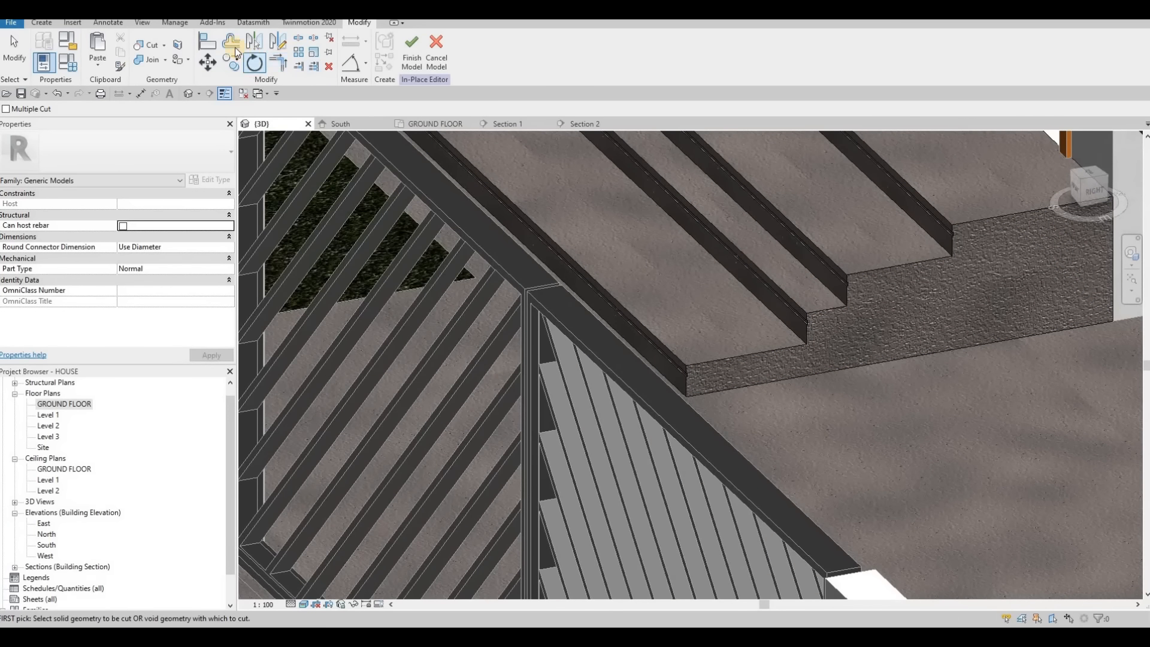
pyautogui.press('Escape')
pyautogui.click(508, 124)
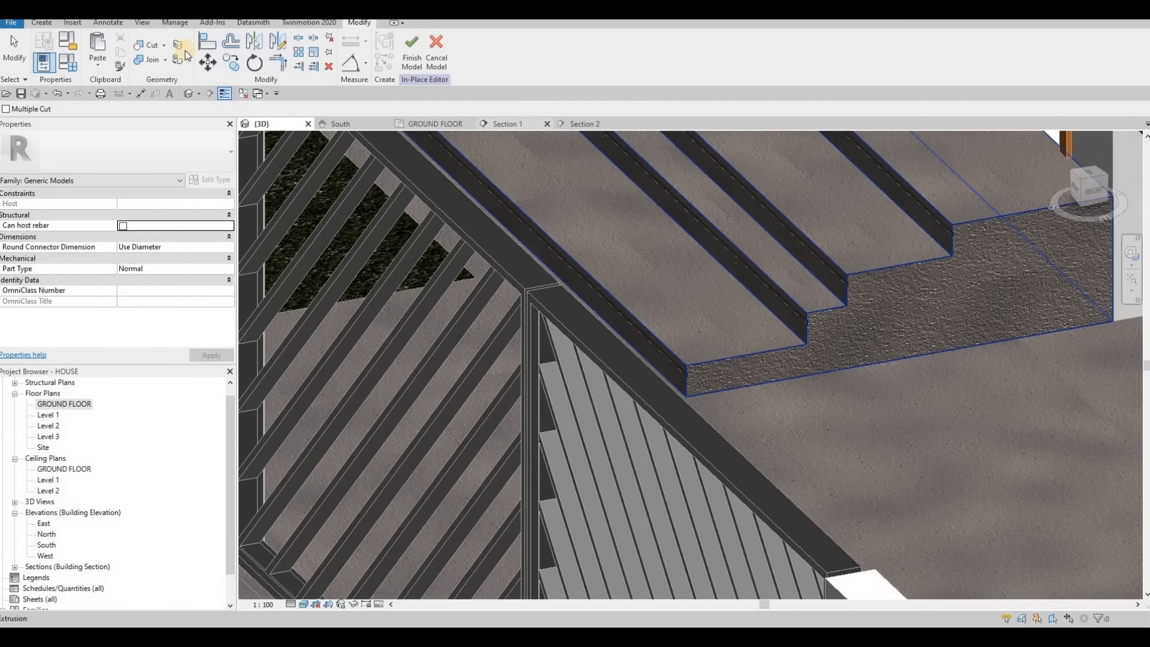
pyautogui.click(188, 60)
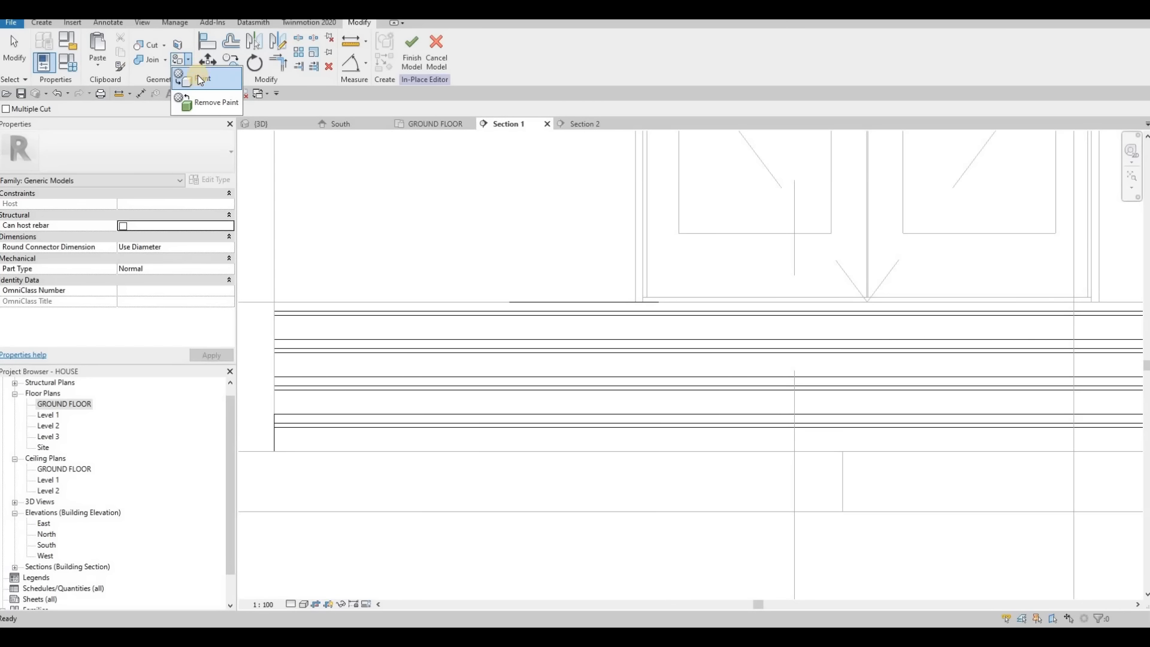
pyautogui.click(202, 78)
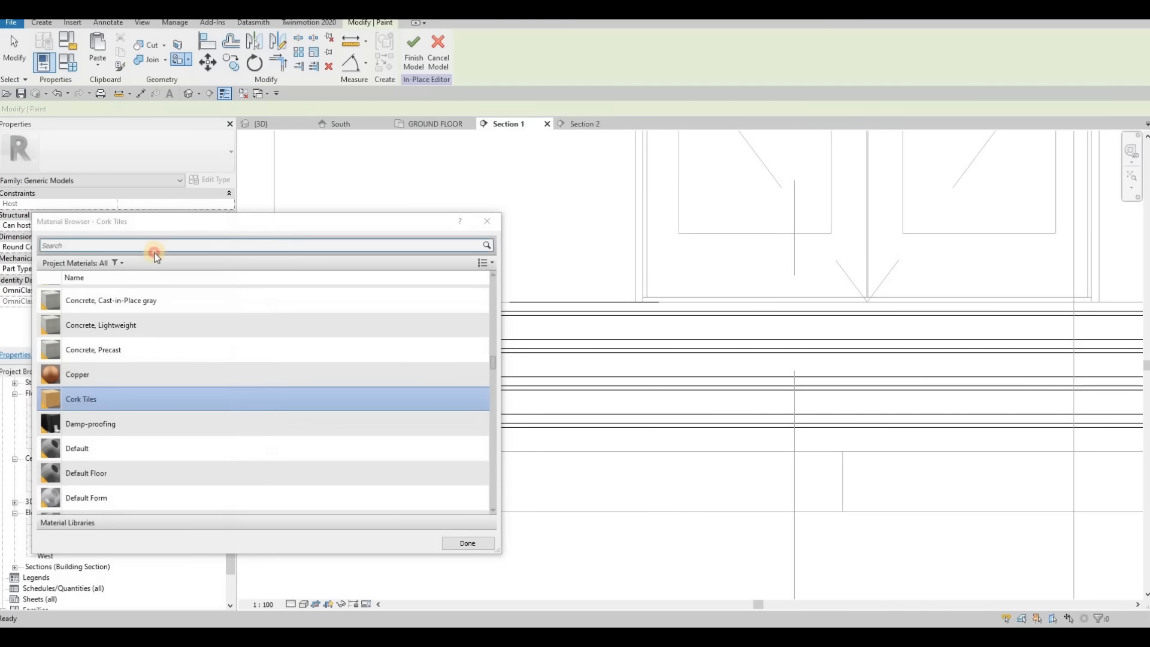
pyautogui.click(156, 246)
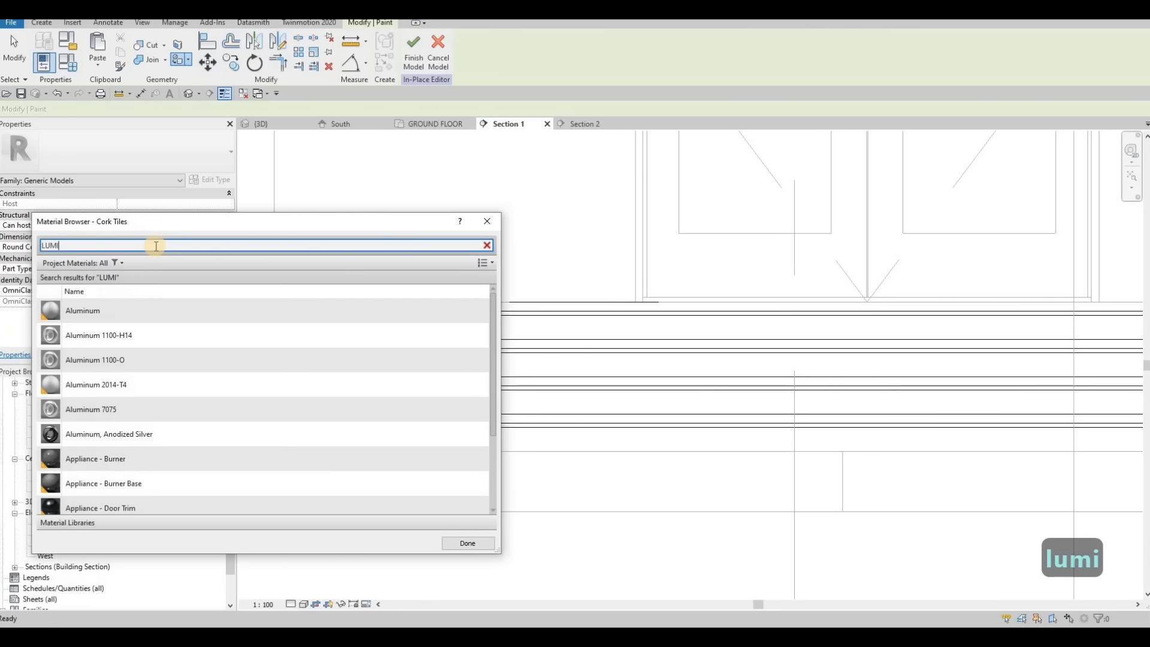
pyautogui.write('LUMINA')
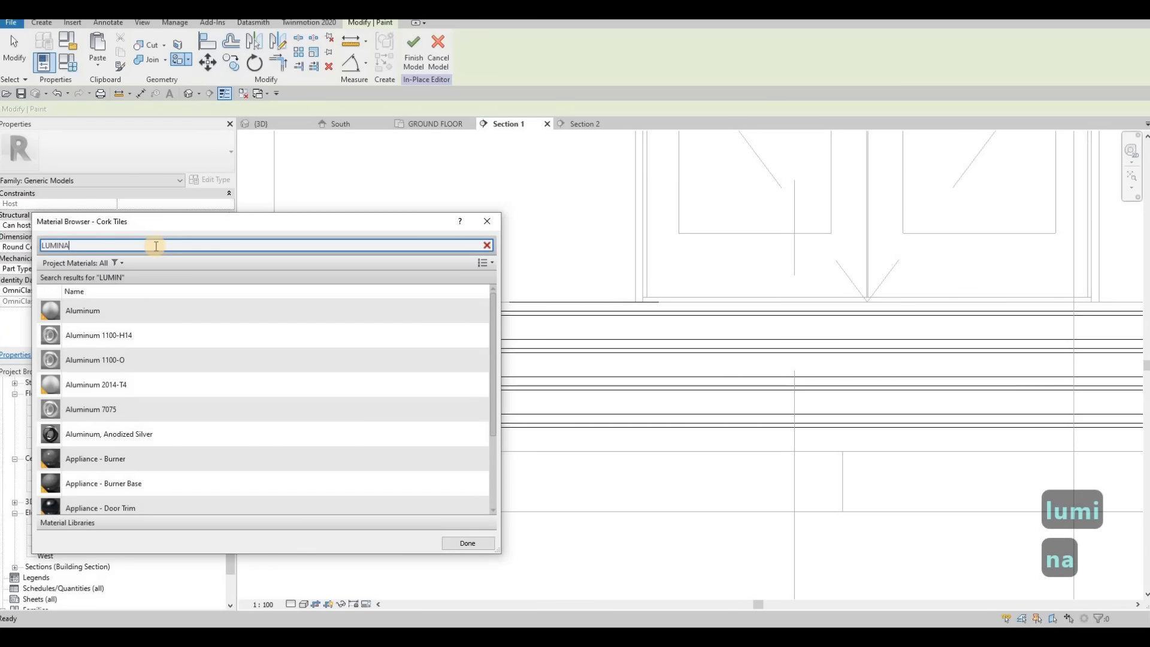
pyautogui.write('NCE')
pyautogui.click(173, 307)
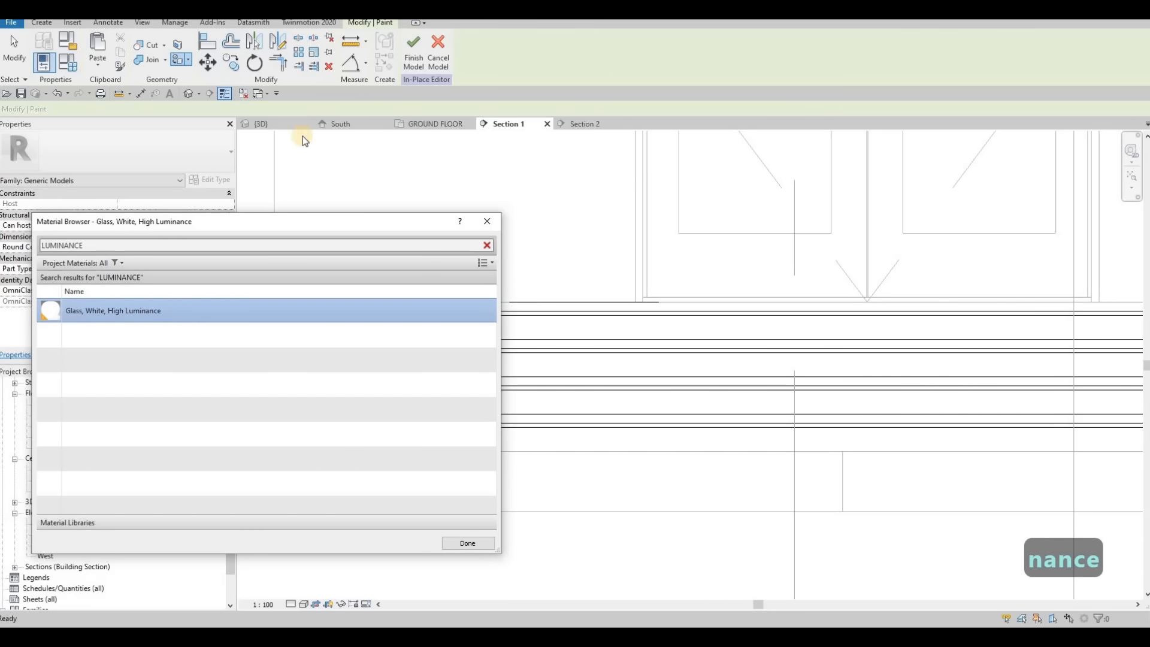
# - Paint the inner faces of the grooves in the two lowest entrance risers with Glass, White, High Luminance in the 3D view
pyautogui.click(284, 125)
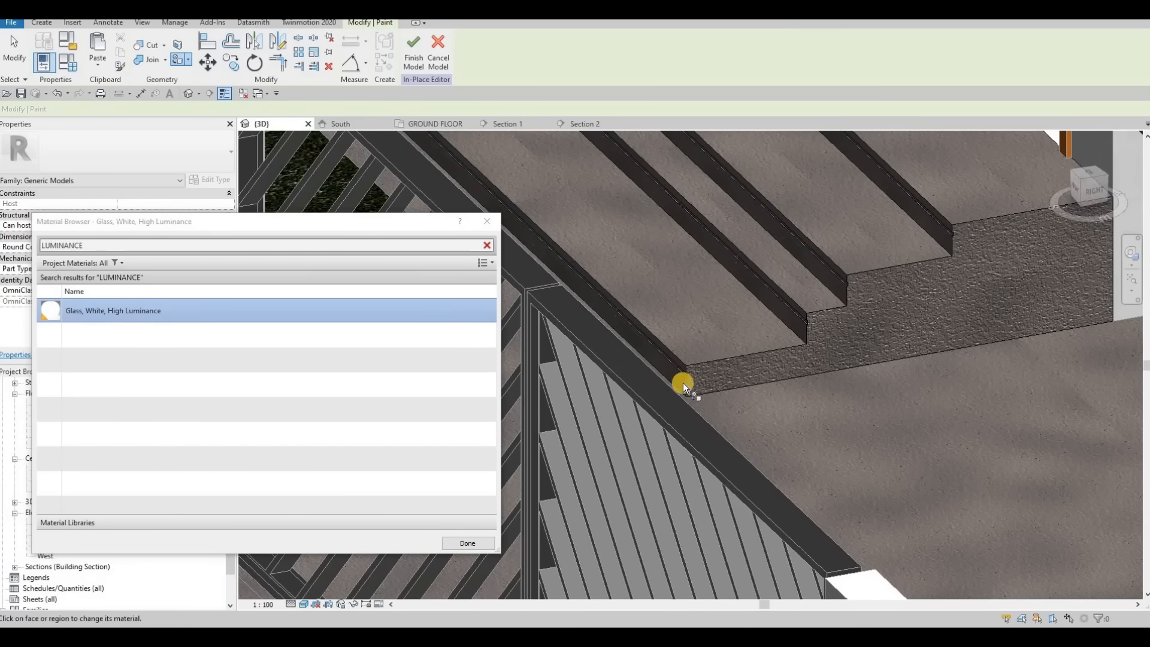
pyautogui.scroll(5, 731, 422)
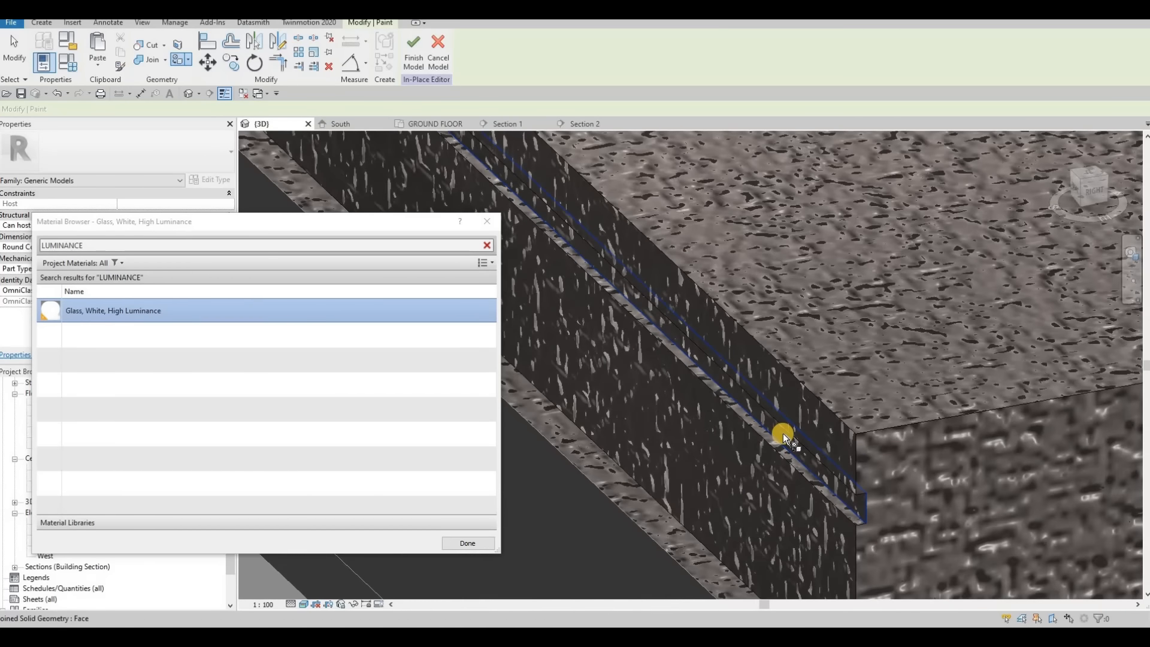
pyautogui.click(763, 409)
pyautogui.scroll(-5, 673, 421)
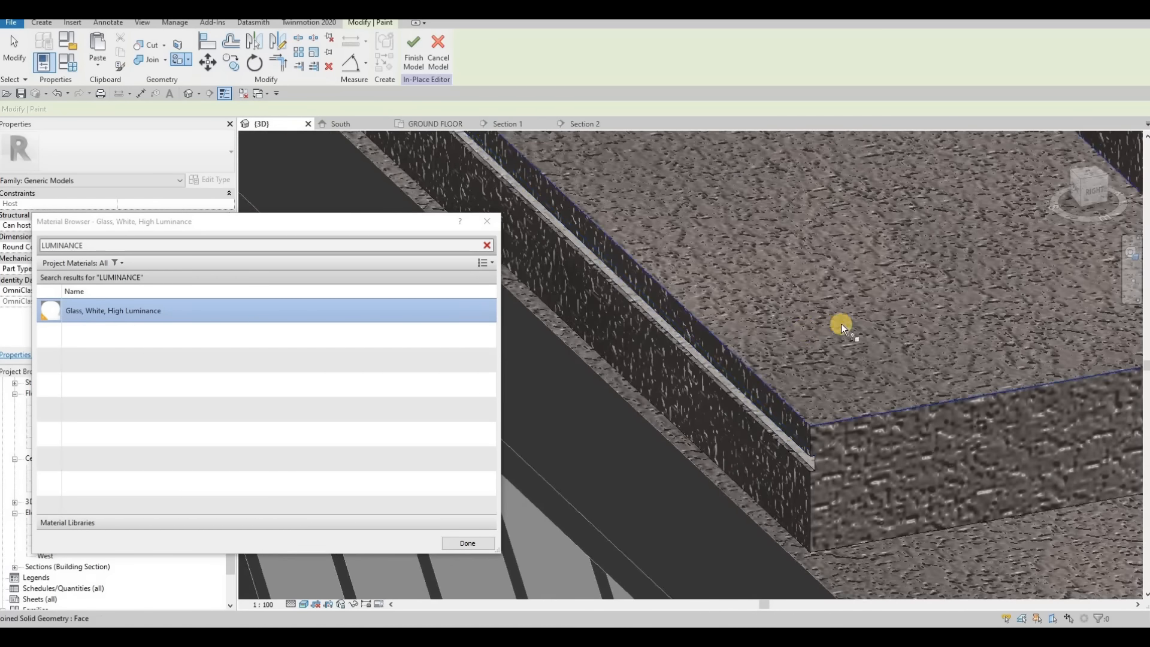
pyautogui.scroll(4, 914, 322)
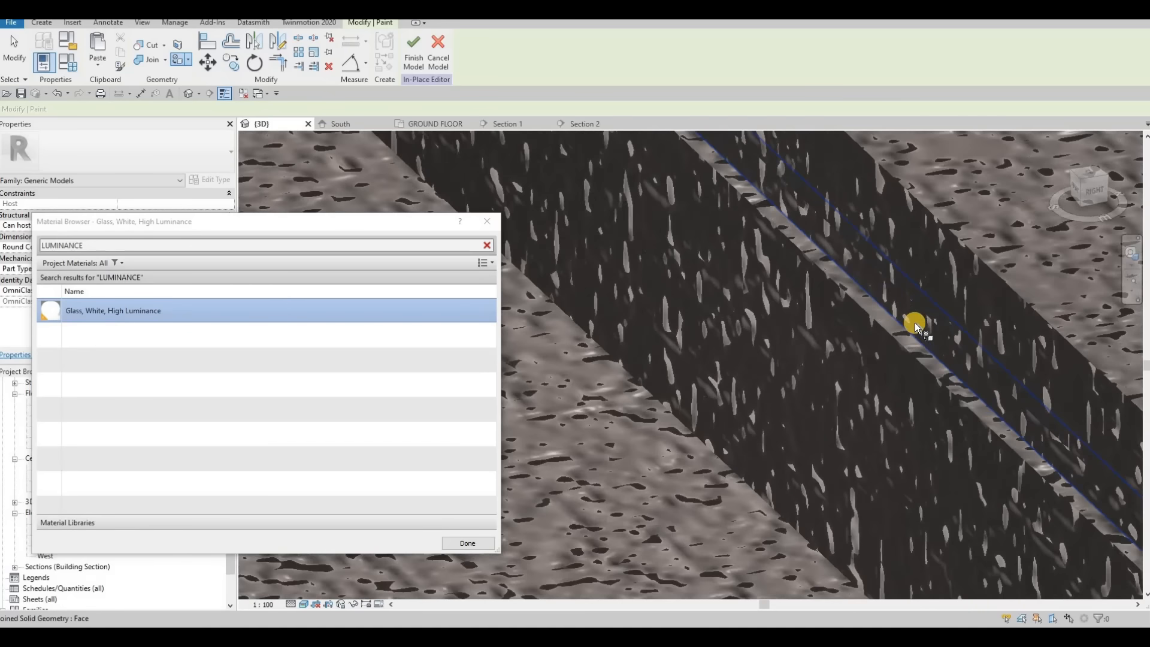
pyautogui.click(853, 309)
# - Paint the inner faces of the two upper risers' grooves with Glass, White, High Luminance and finish the in-place steps model
pyautogui.scroll(-5, 865, 304)
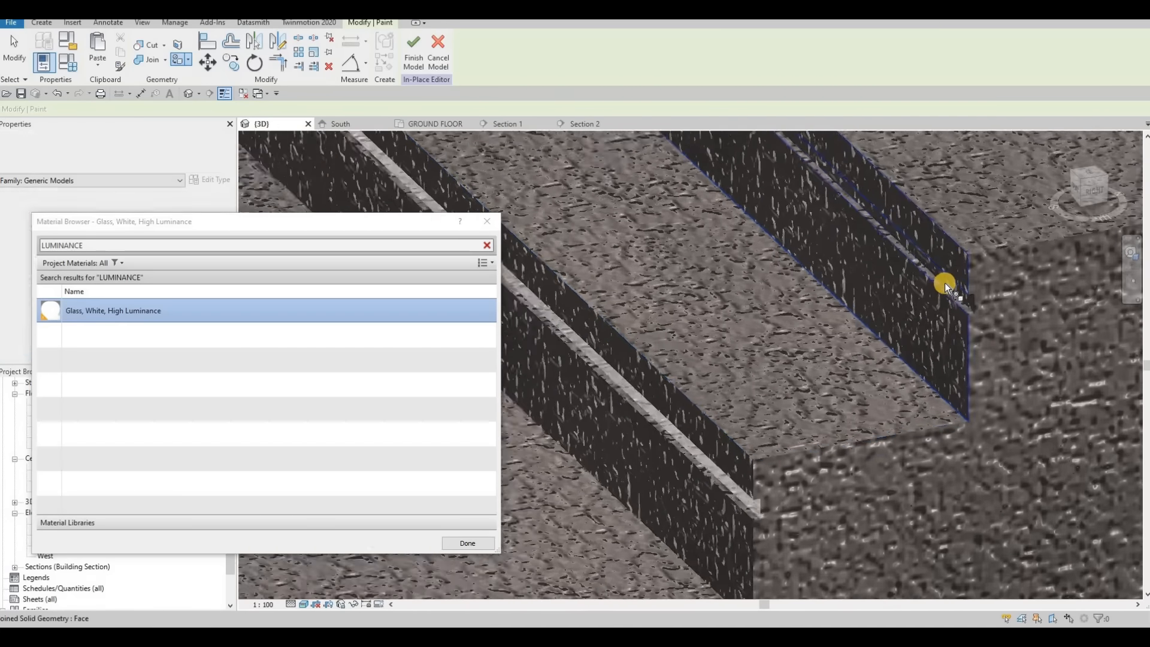
pyautogui.scroll(4, 944, 283)
pyautogui.click(916, 294)
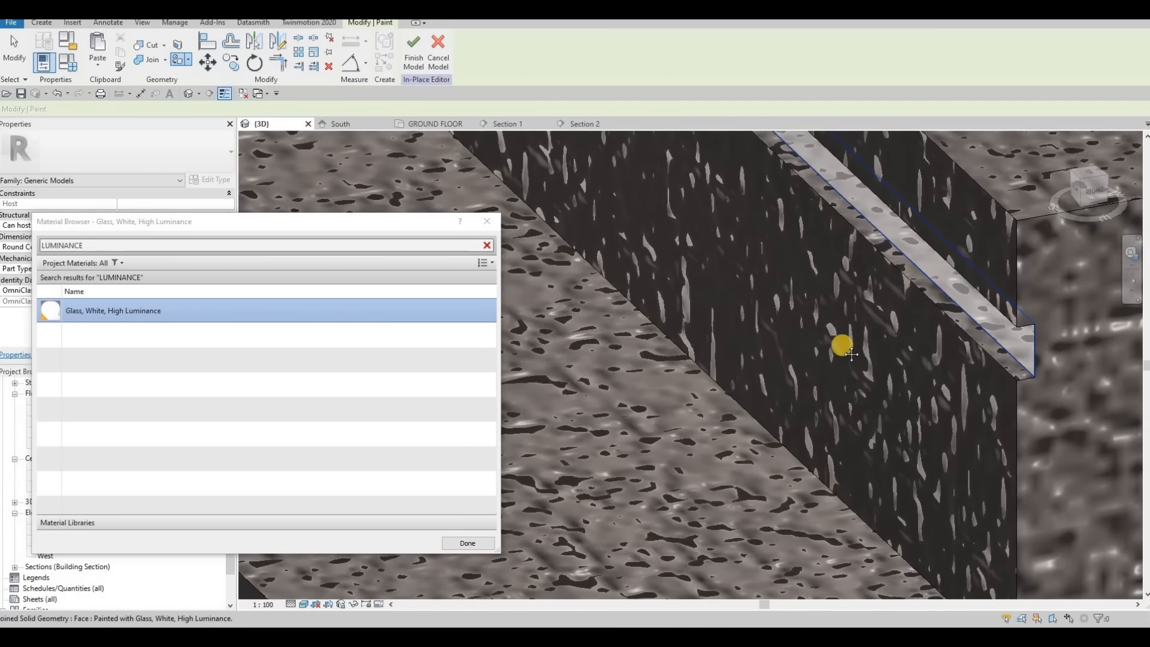
pyautogui.scroll(-3, 863, 326)
pyautogui.scroll(6, 892, 317)
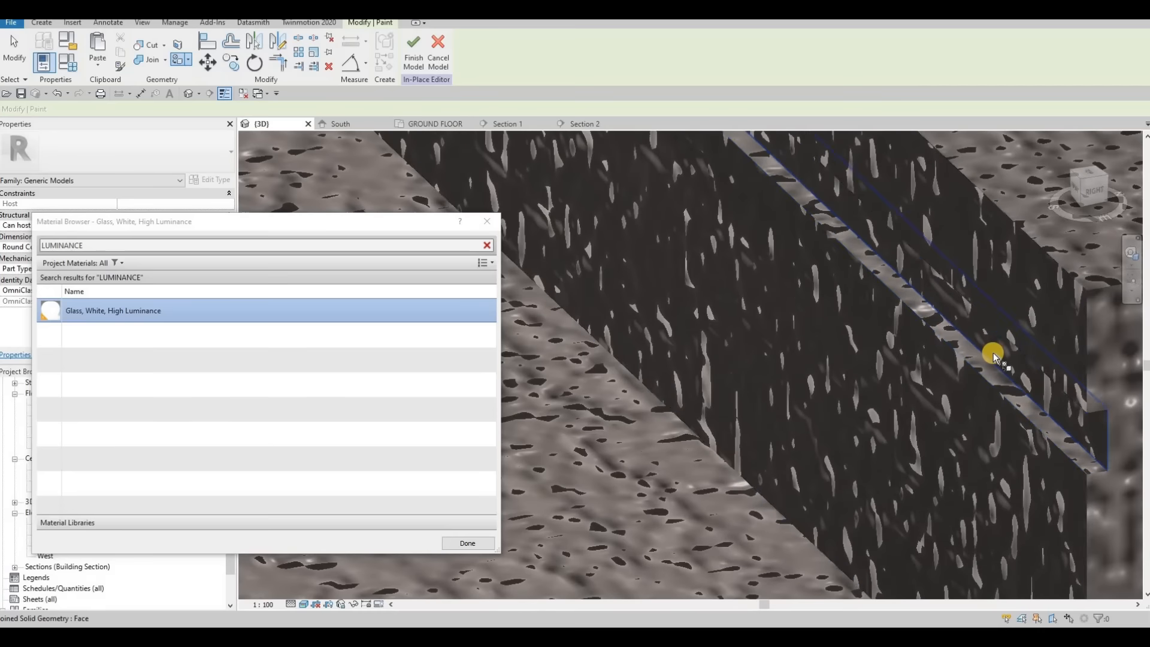
pyautogui.click(976, 347)
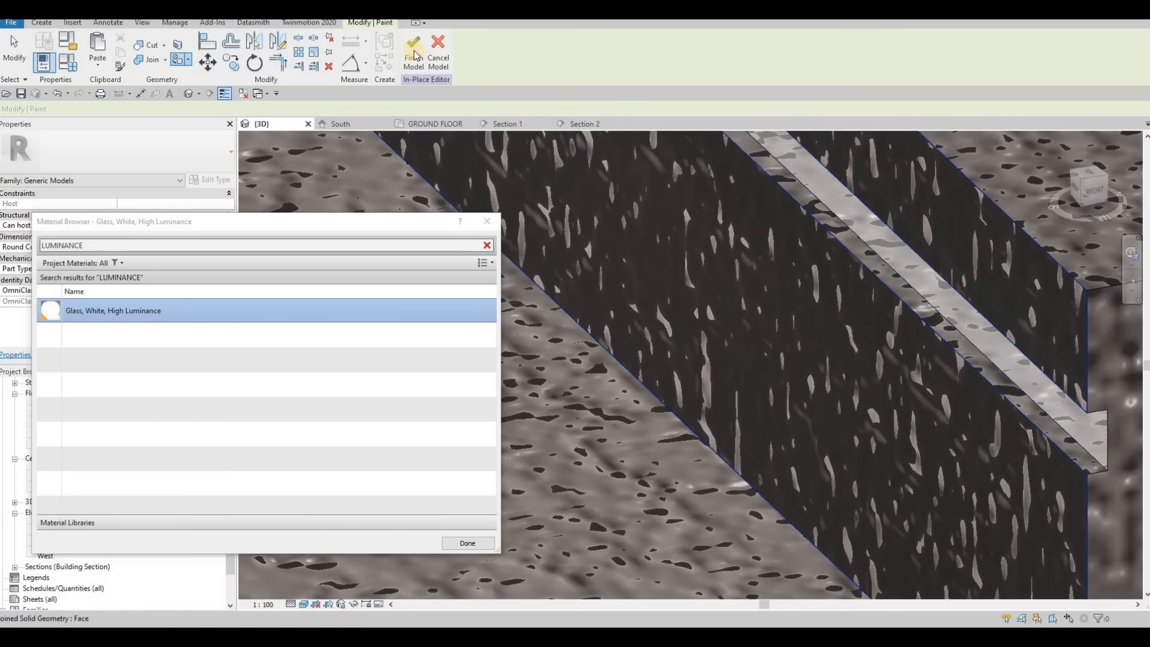
pyautogui.click(460, 542)
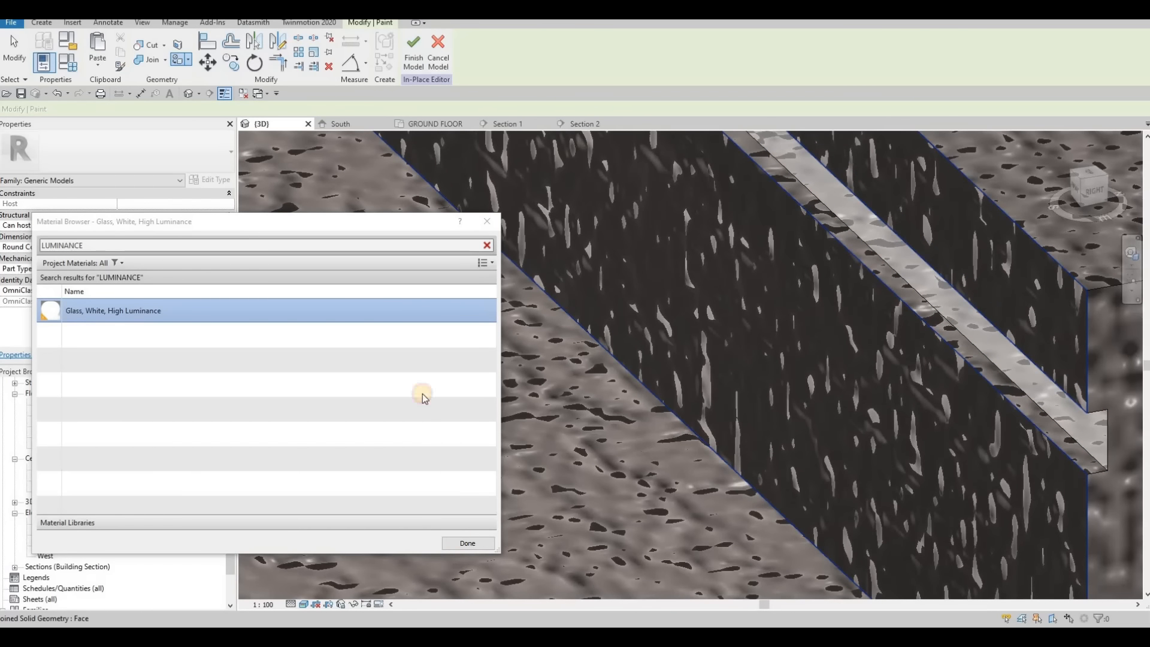
pyautogui.click(411, 53)
# - Open the in-place model of the three vertical slats on the ground-floor wall behind the driveway gate for editing
pyautogui.scroll(-7, 639, 270)
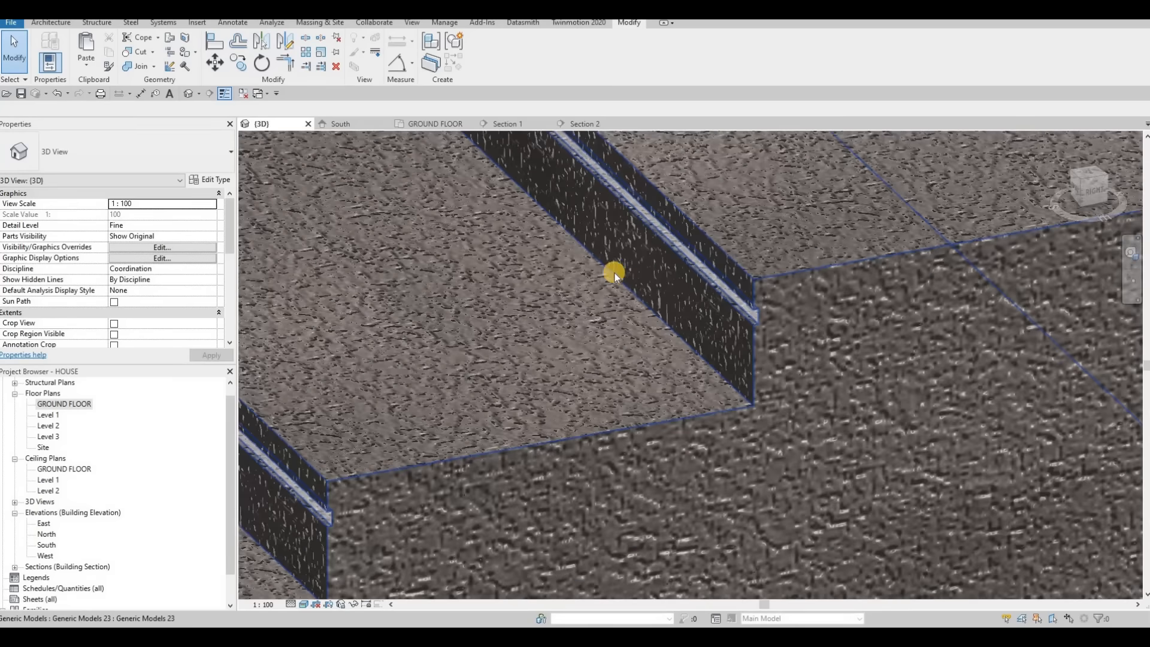
pyautogui.scroll(-6, 581, 298)
pyautogui.keyDown('shift'); pyautogui.moveTo(682, 331); pyautogui.dragTo(727, 381, button='middle'); pyautogui.keyUp('shift')
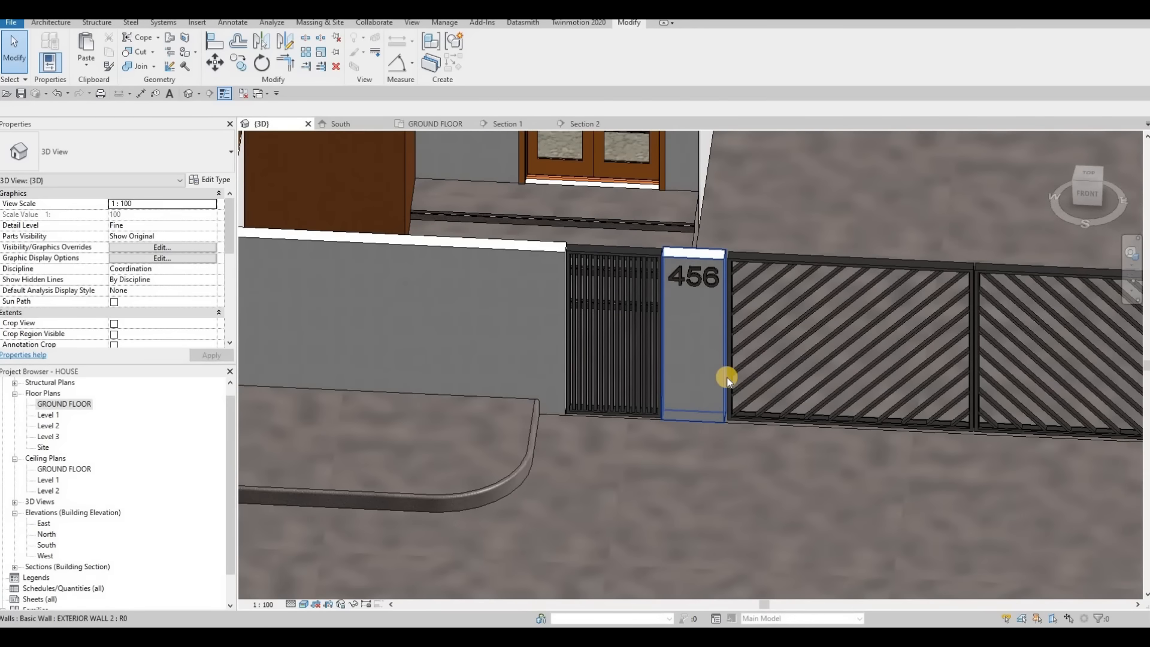
pyautogui.scroll(-3, 709, 340)
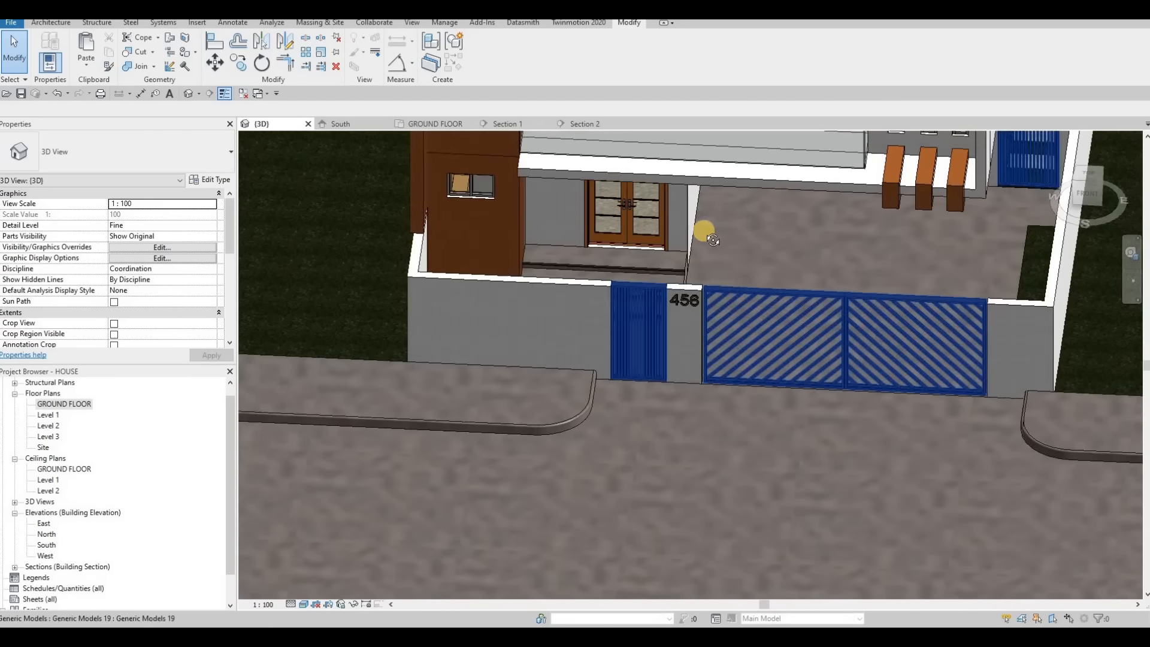
pyautogui.keyDown('shift'); pyautogui.moveTo(693, 190); pyautogui.dragTo(808, 293, button='middle'); pyautogui.keyUp('shift')
pyautogui.moveTo(769, 240); pyautogui.dragTo(762, 305, button='middle')
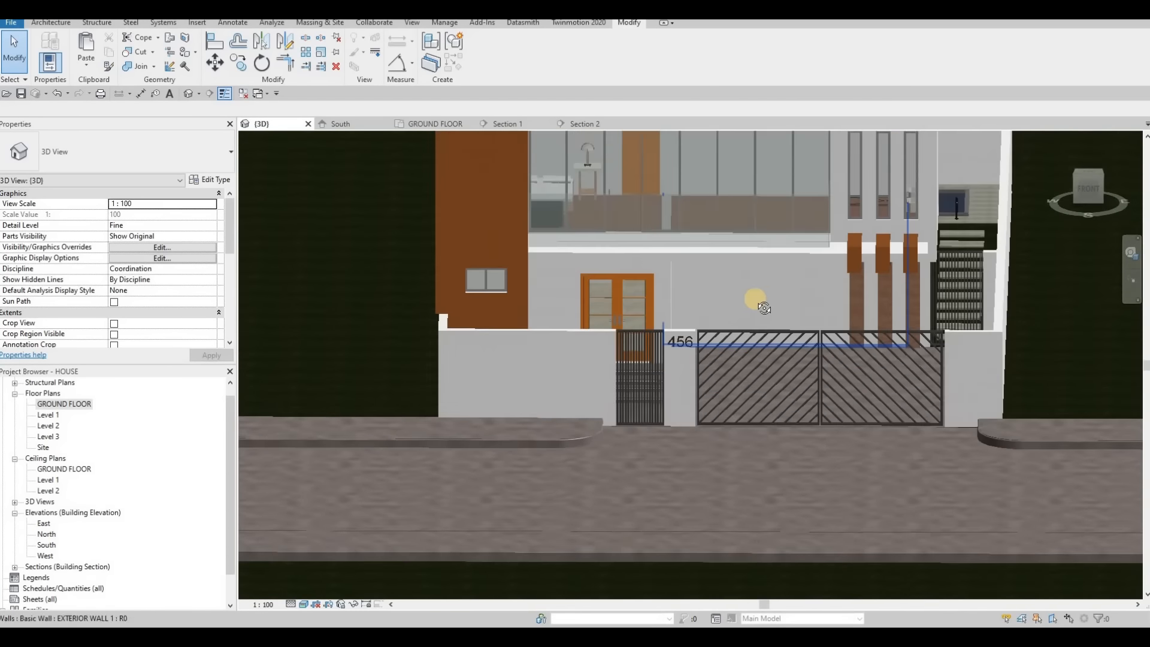
pyautogui.scroll(-2, 764, 305)
pyautogui.keyDown('shift'); pyautogui.moveTo(901, 296); pyautogui.dragTo(895, 300, button='middle'); pyautogui.keyUp('shift')
pyautogui.scroll(3, 895, 300)
pyautogui.doubleClick(895, 300)
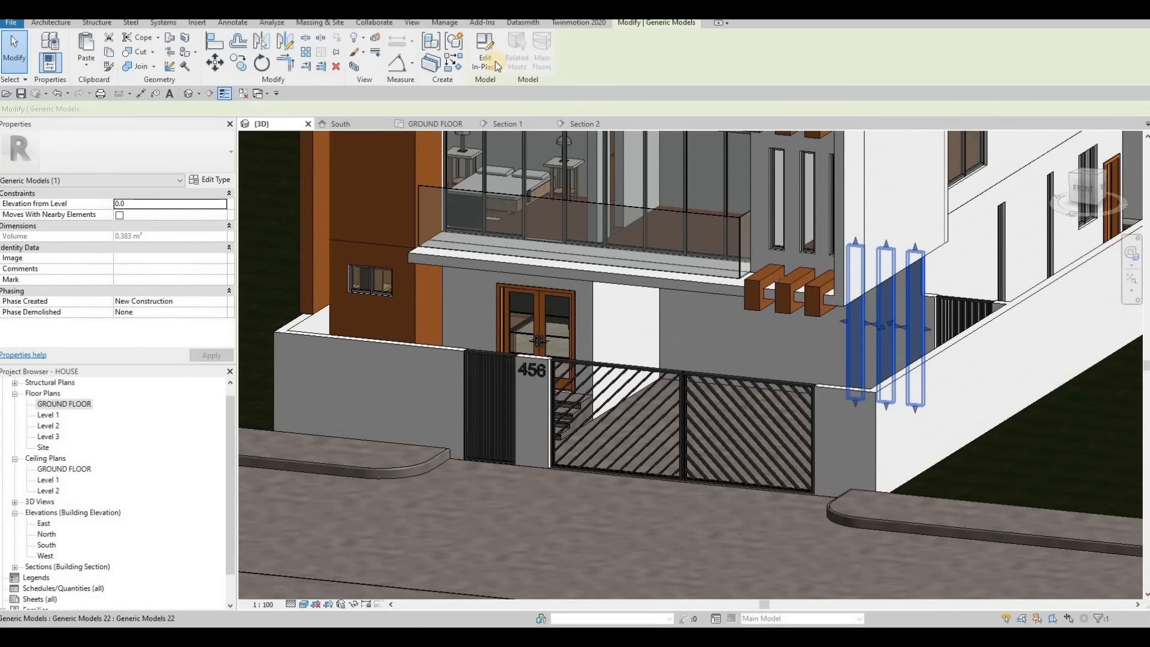
pyautogui.click(814, 299)
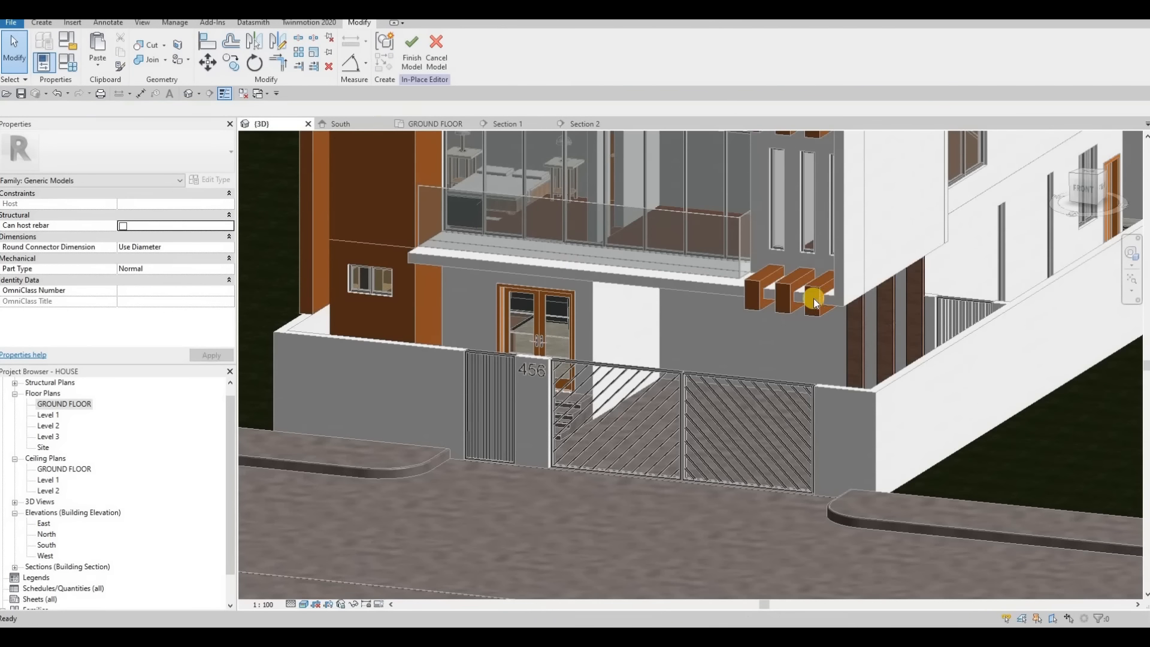
# - Set the material of the three vertical slats' extrusion to Cork Tiles and finish the in-place model
pyautogui.click(848, 329)
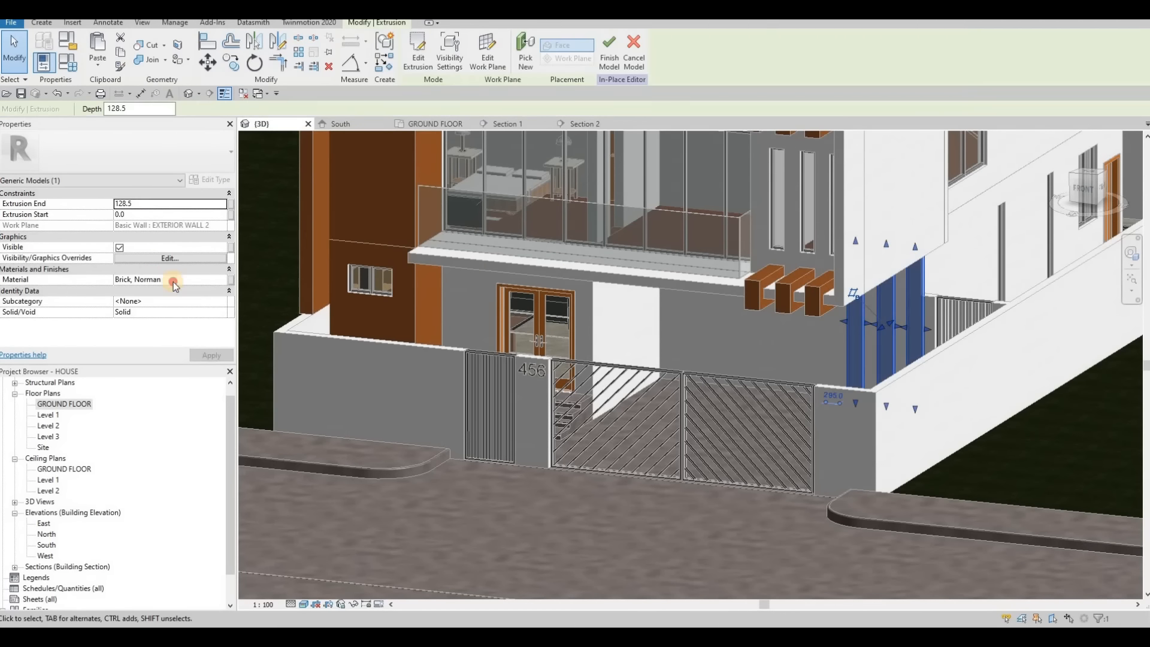
pyautogui.click(175, 282)
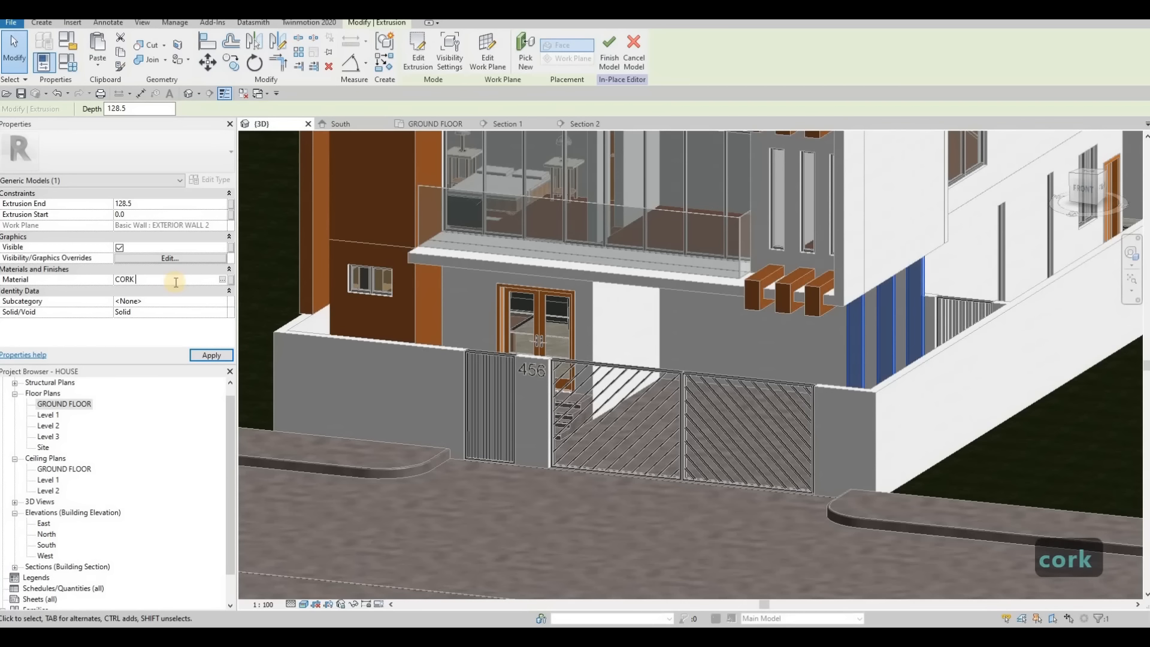
pyautogui.write('CORK TILES')
pyautogui.press('Return')
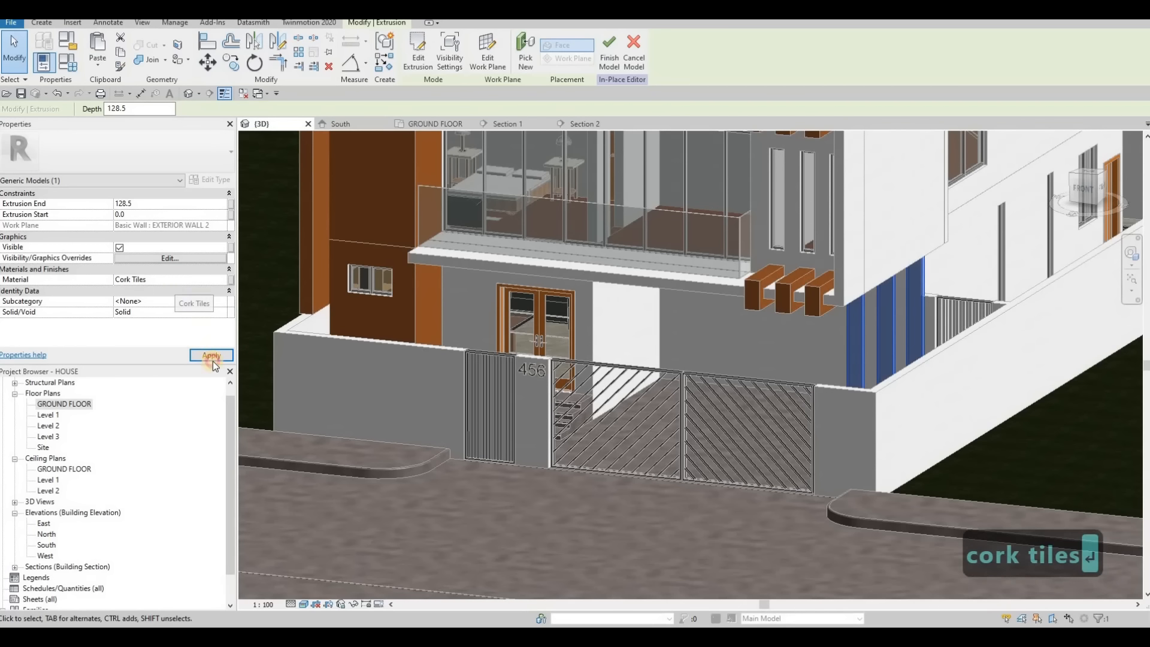
pyautogui.click(212, 357)
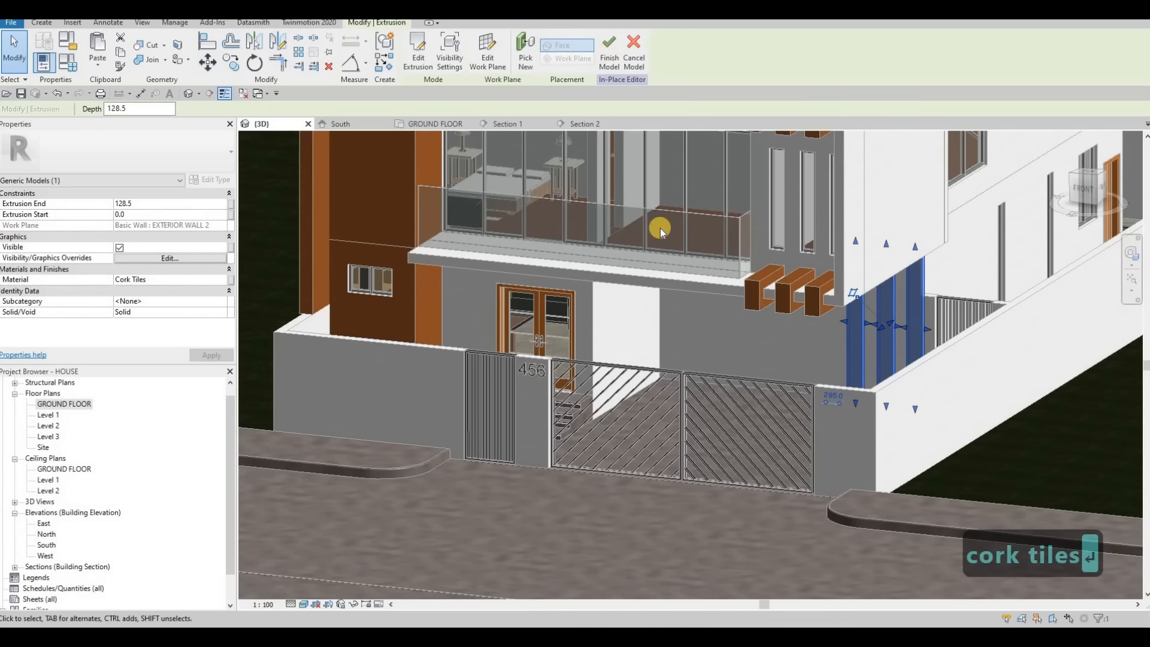
pyautogui.click(609, 51)
pyautogui.press('Escape')
# - Open the in-place model of the white frame around the upper-floor balcony facade for editing
pyautogui.keyDown('shift'); pyautogui.moveTo(681, 388); pyautogui.dragTo(727, 257, button='middle'); pyautogui.keyUp('shift')
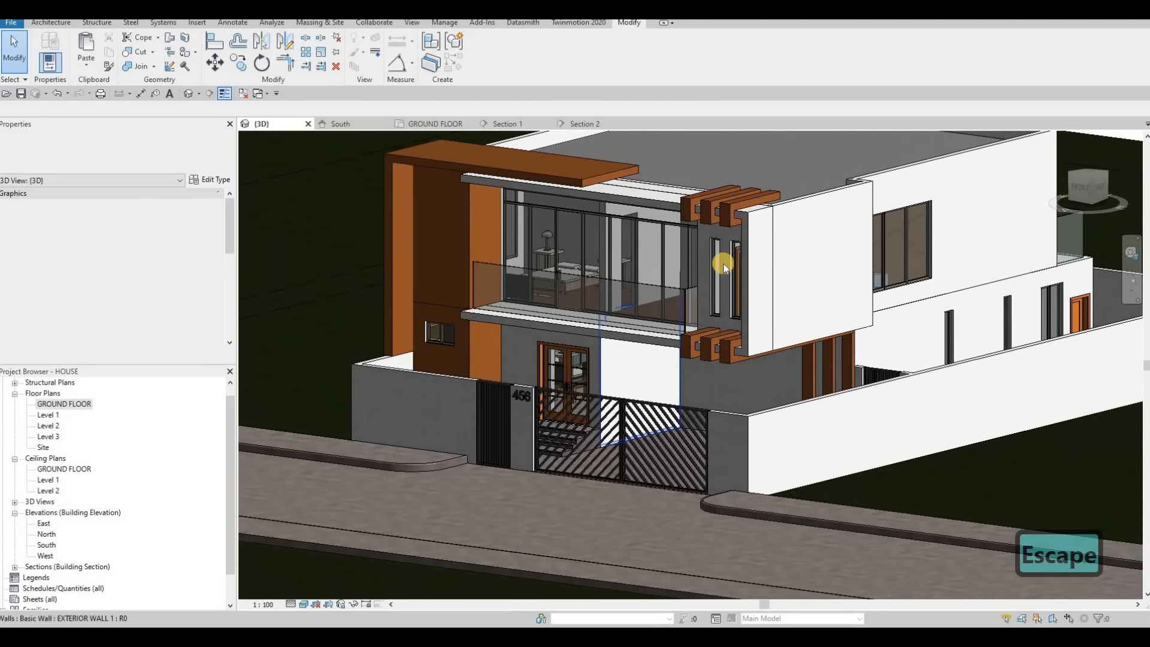
pyautogui.scroll(3, 706, 241)
pyautogui.scroll(-2, 623, 257)
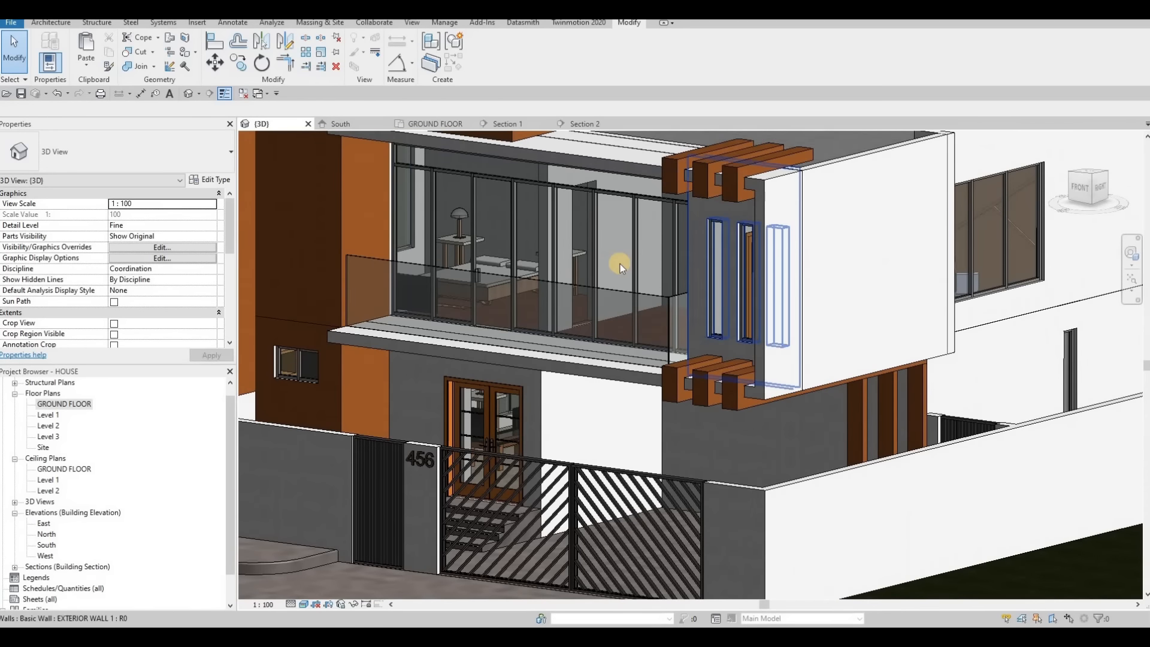
pyautogui.scroll(-3, 570, 303)
pyautogui.scroll(2, 667, 317)
pyautogui.keyDown('shift'); pyautogui.moveTo(667, 317); pyautogui.dragTo(642, 177, button='middle'); pyautogui.keyUp('shift')
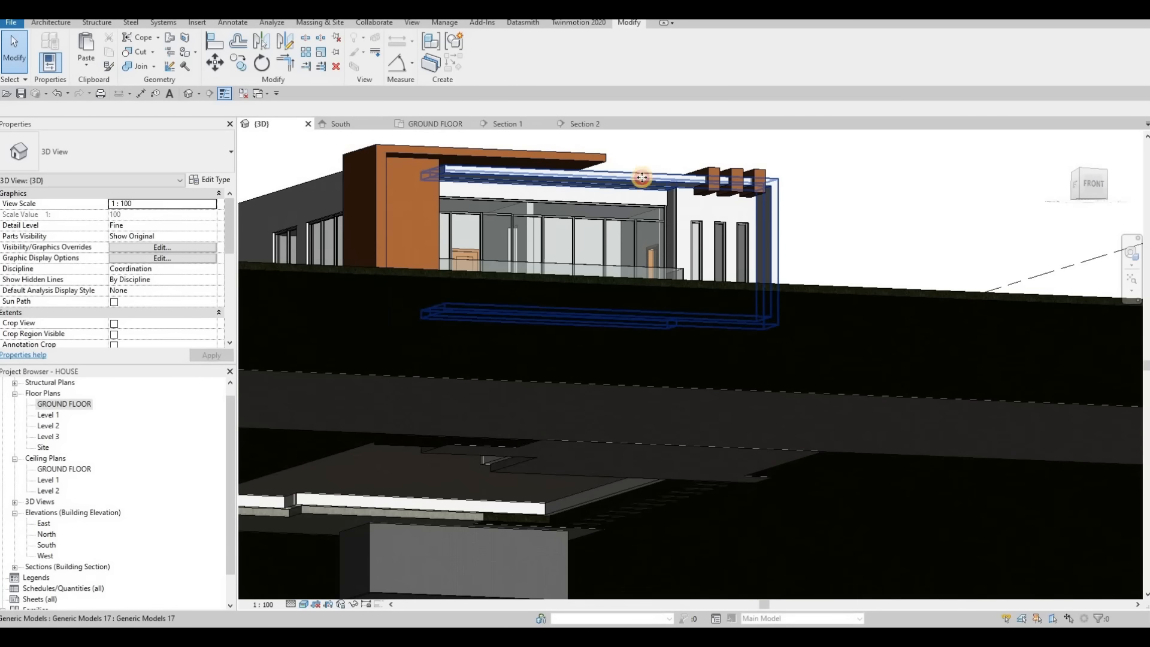
pyautogui.click(563, 169)
pyautogui.click(491, 71)
# - Start a void sweep and pick the lower edges of the frame's upper beam, including its cork-side end, as the path
pyautogui.keyDown('shift'); pyautogui.moveTo(564, 201); pyautogui.dragTo(341, 92, button='middle'); pyautogui.keyUp('shift')
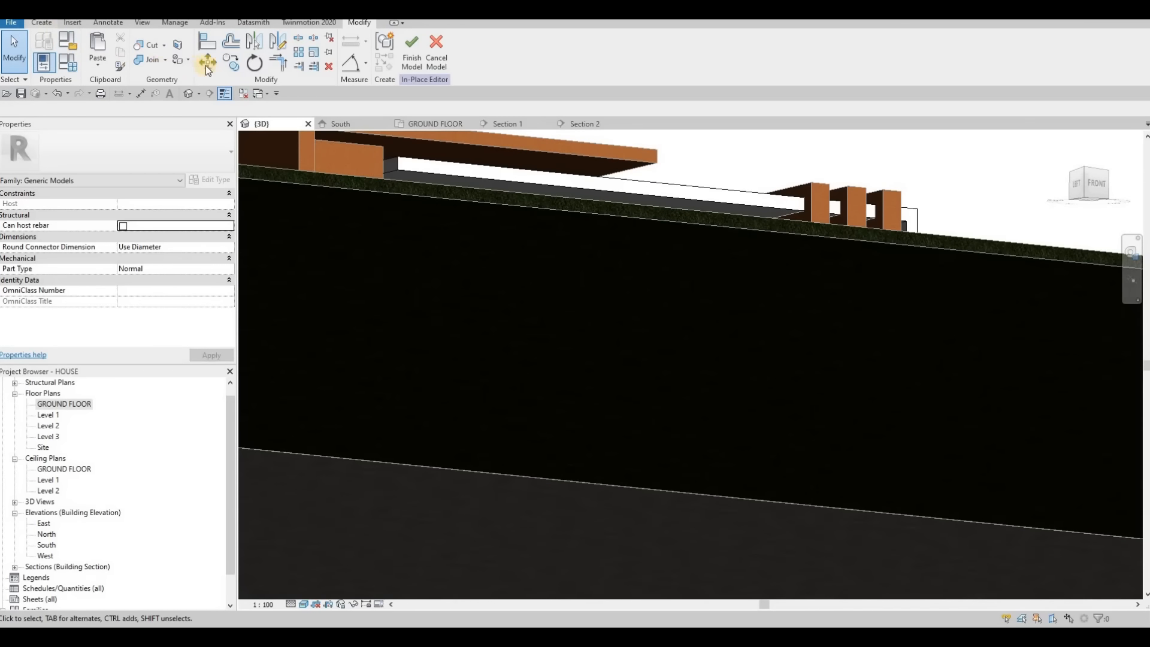
pyautogui.click(231, 57)
pyautogui.moveTo(468, 189); pyautogui.dragTo(518, 83, button='middle')
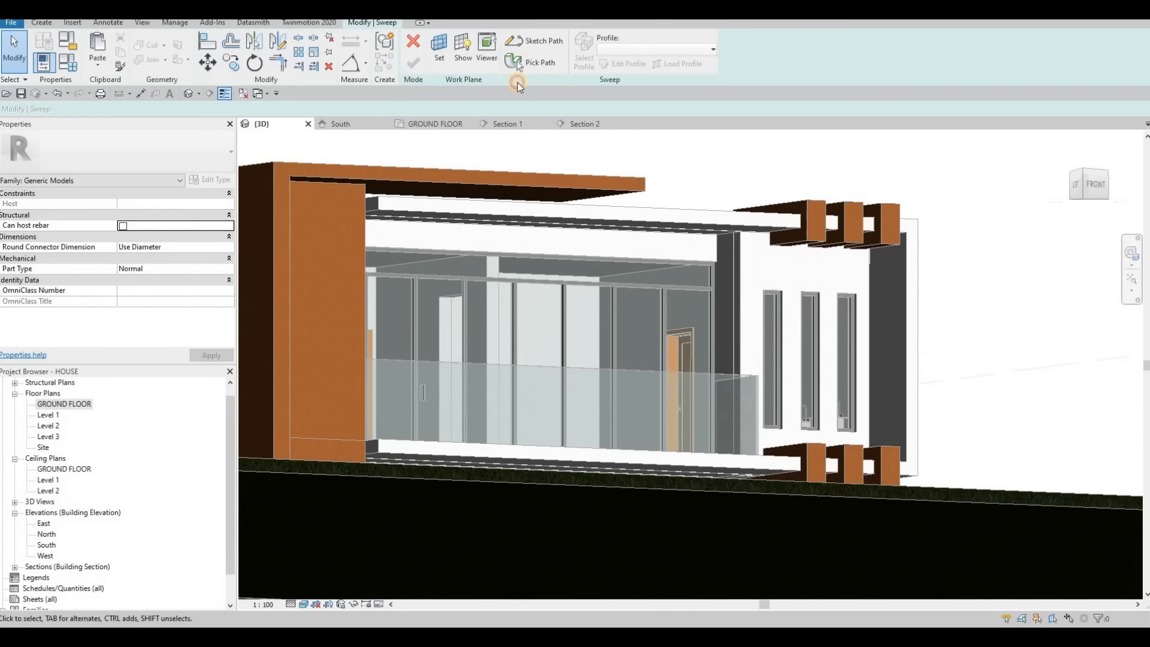
pyautogui.scroll(5, 390, 210)
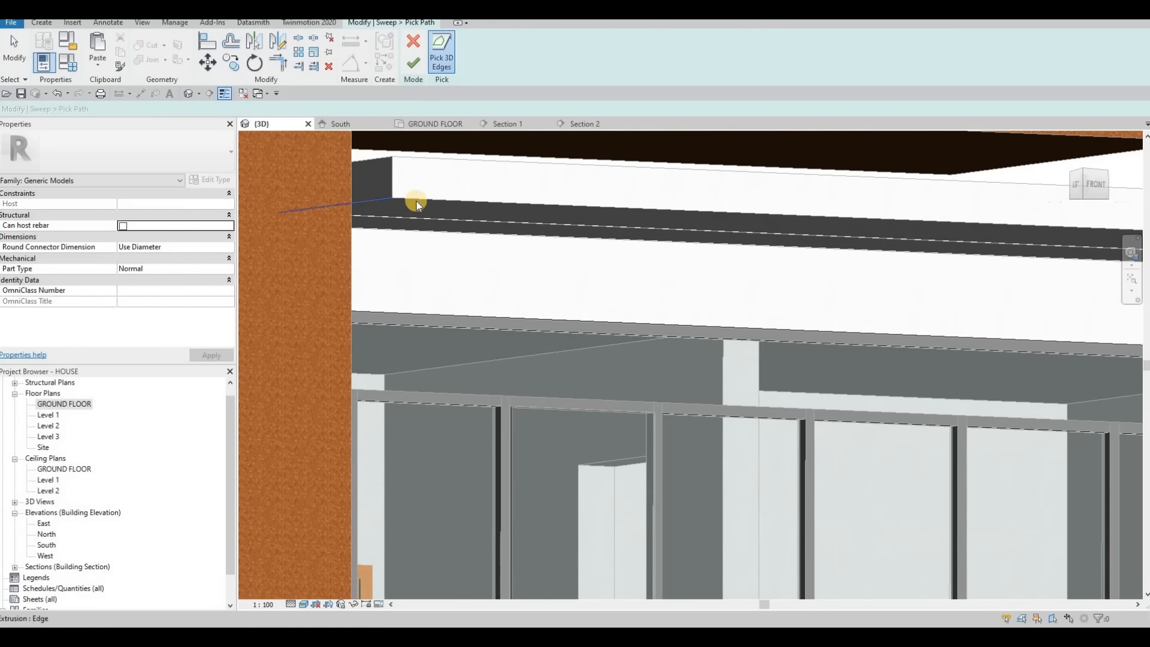
pyautogui.click(382, 201)
pyautogui.scroll(-5, 816, 252)
pyautogui.scroll(6, 818, 249)
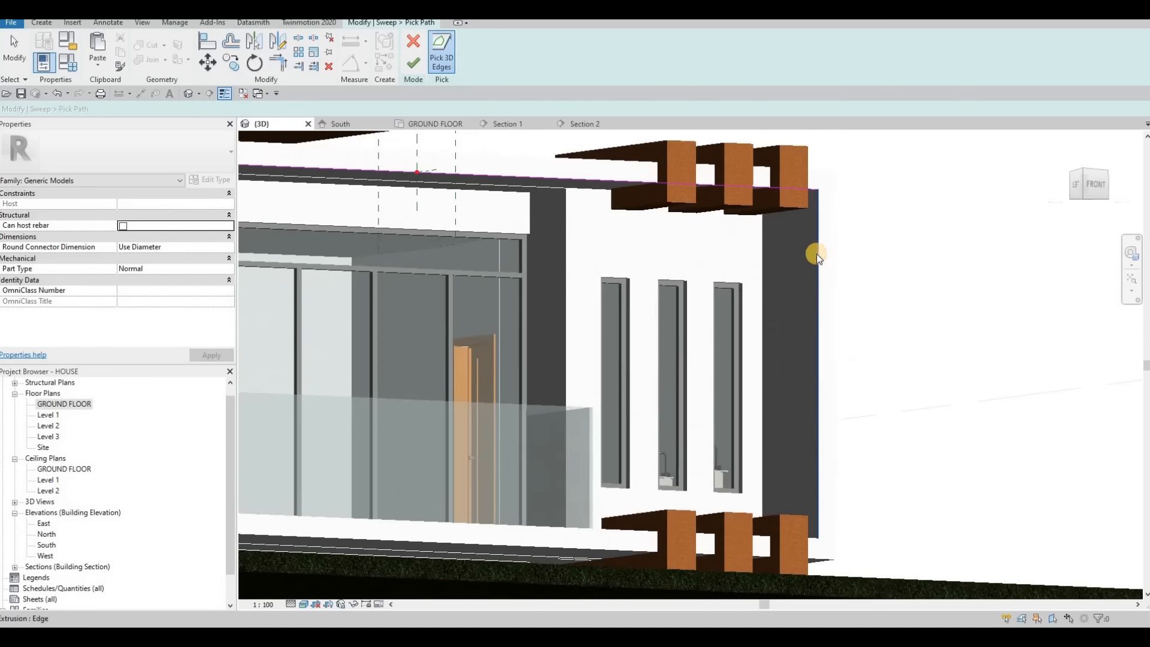
# - Extend the sweep path along the frame's outer vertical edge and the lower beam's inner edges, and finish the path
pyautogui.scroll(-1, 721, 437)
pyautogui.keyDown('shift'); pyautogui.moveTo(721, 437); pyautogui.dragTo(747, 378, button='middle'); pyautogui.keyUp('shift')
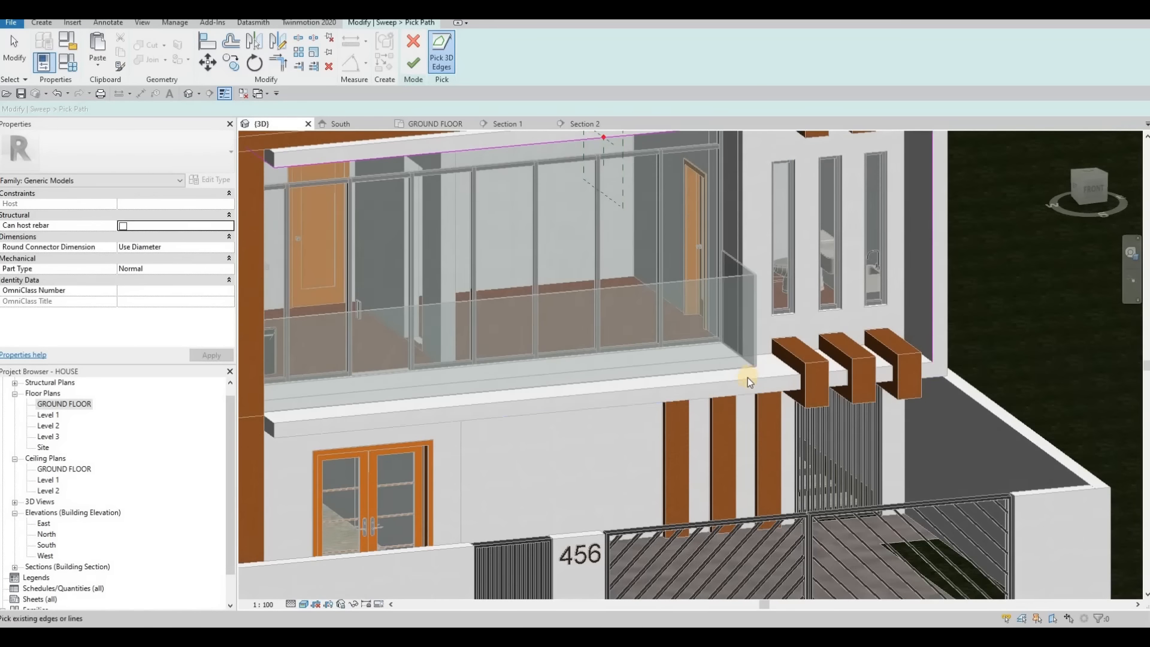
pyautogui.click(743, 383)
pyautogui.scroll(5, 422, 410)
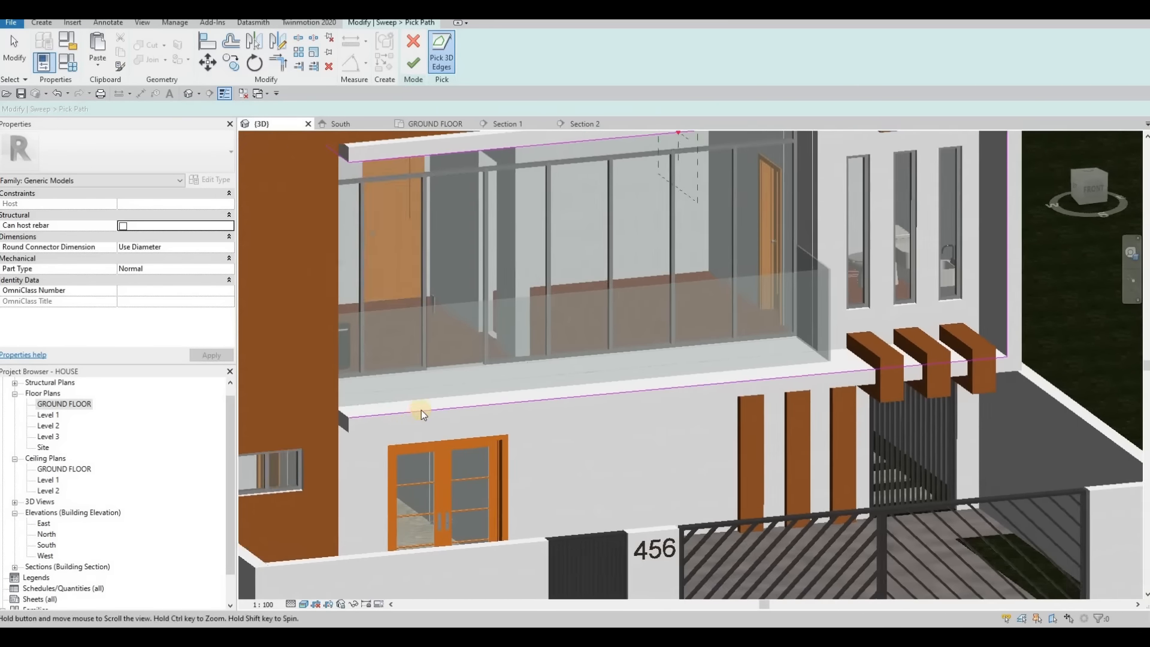
pyautogui.scroll(-2, 480, 389)
pyautogui.scroll(-4, 599, 288)
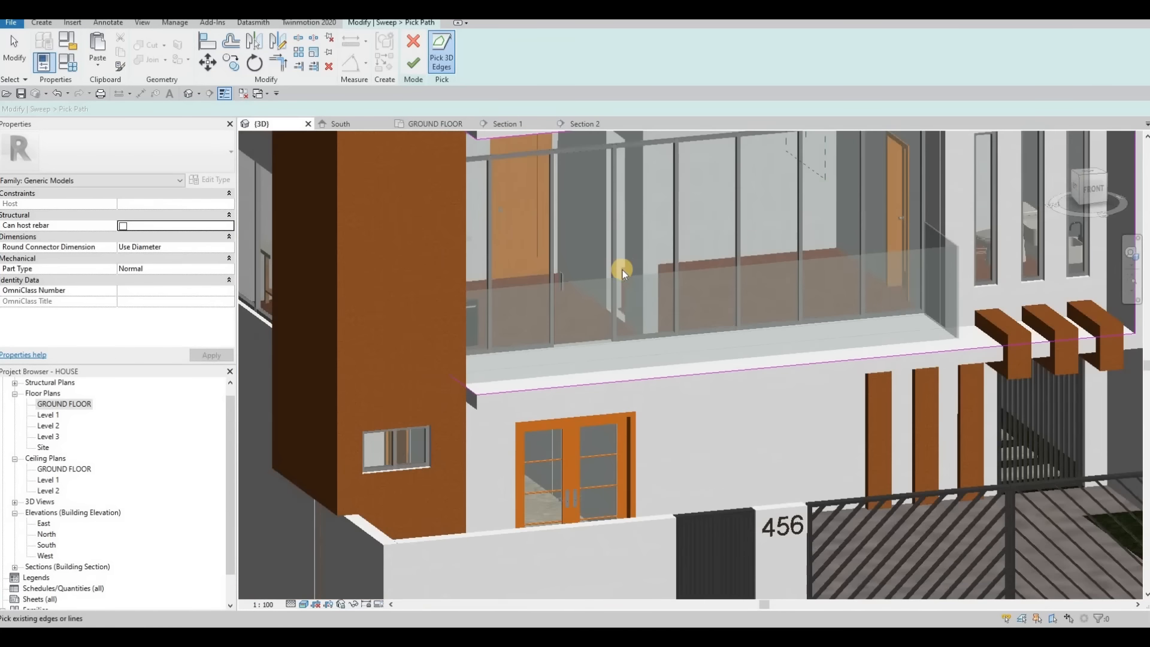
pyautogui.click(502, 197)
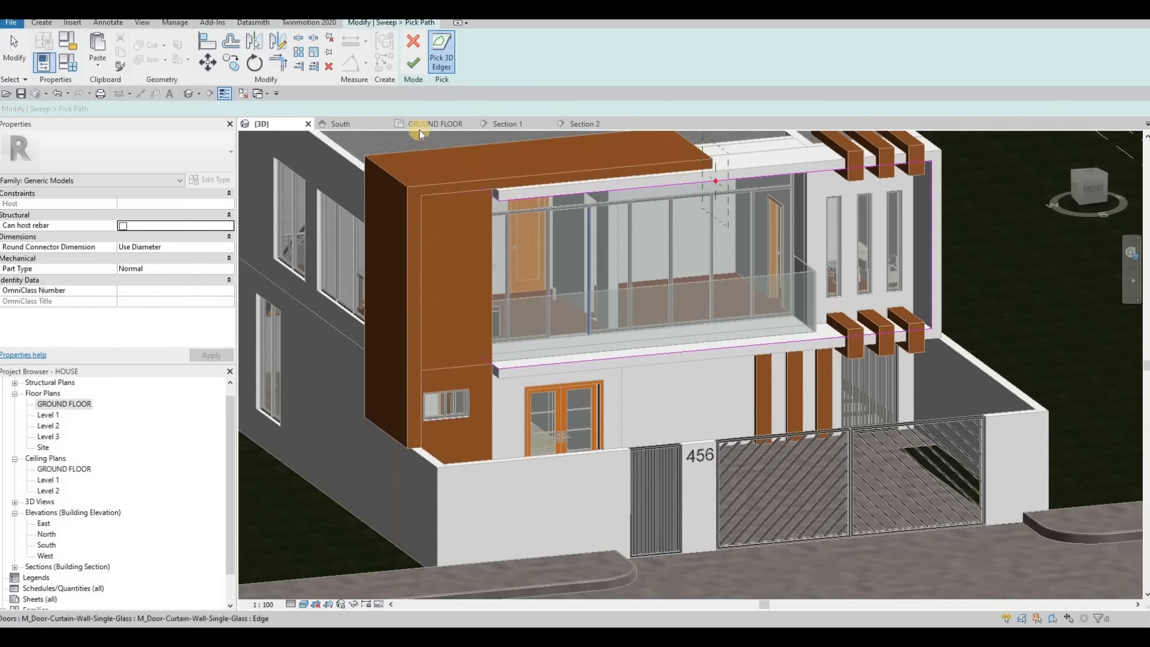
pyautogui.click(419, 70)
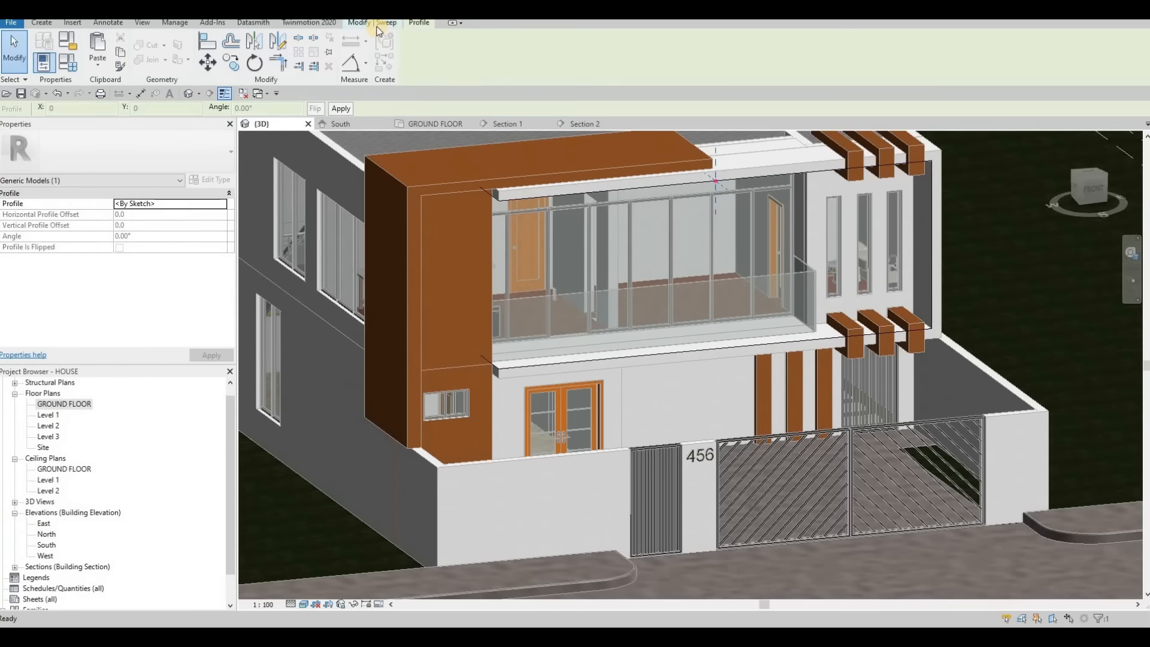
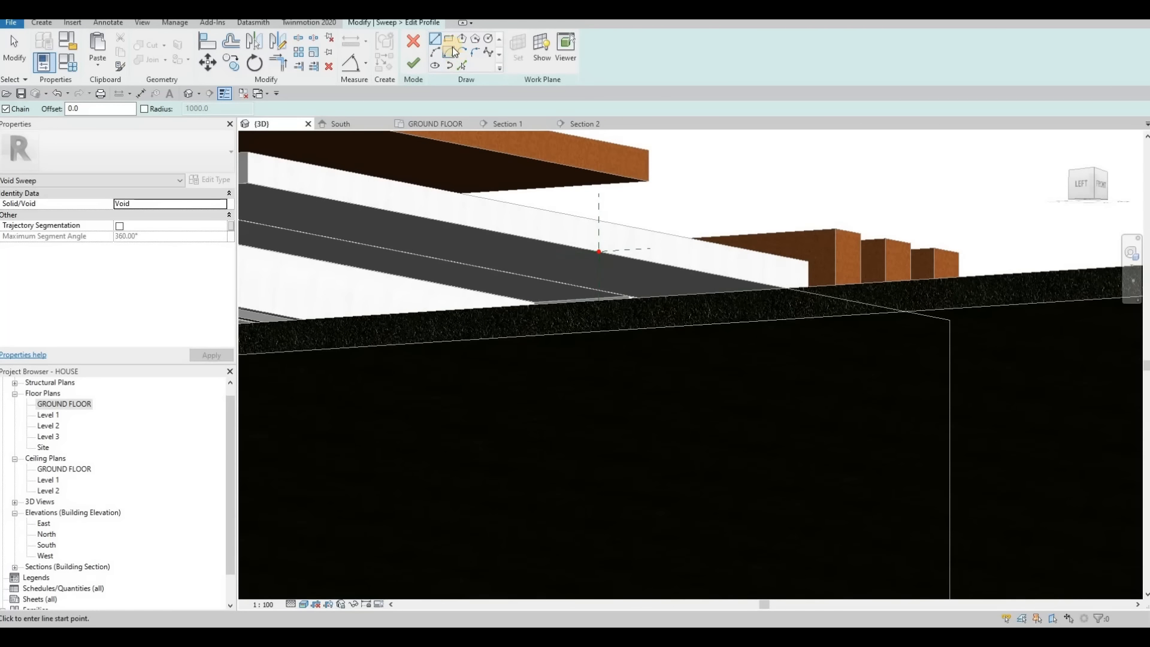
# - Draw a small rectangular sweep profile on the underside of the upper beam, slightly inward from the path's reference point
pyautogui.click(450, 41)
pyautogui.scroll(3, 620, 295)
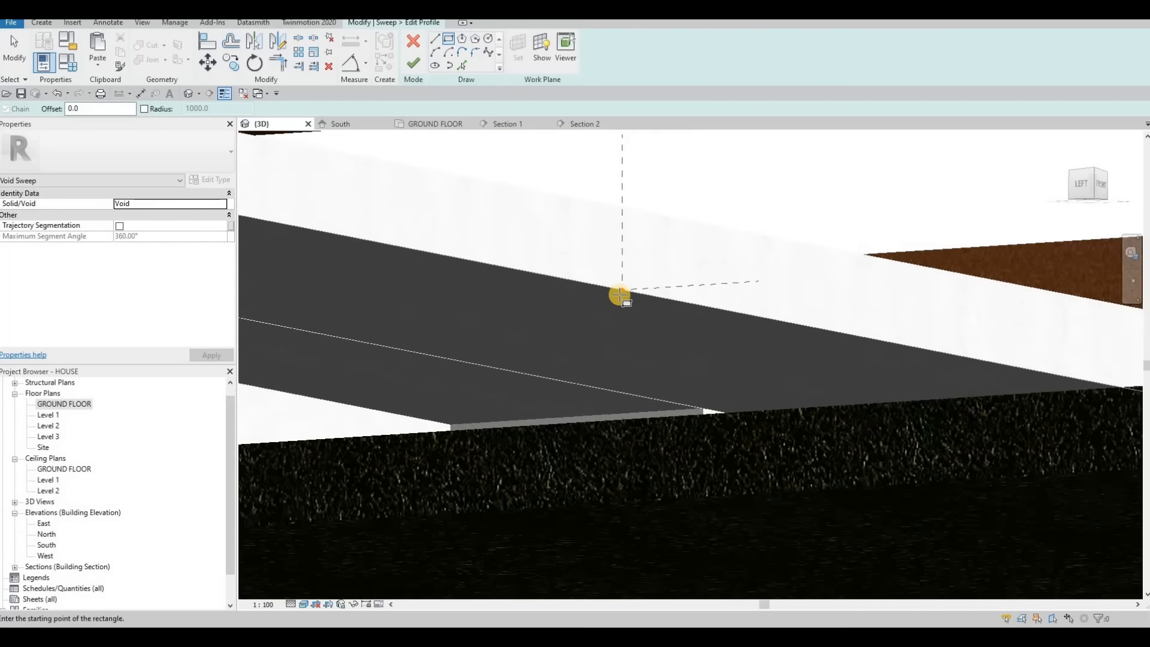
pyautogui.scroll(1, 620, 295)
pyautogui.scroll(1, 631, 298)
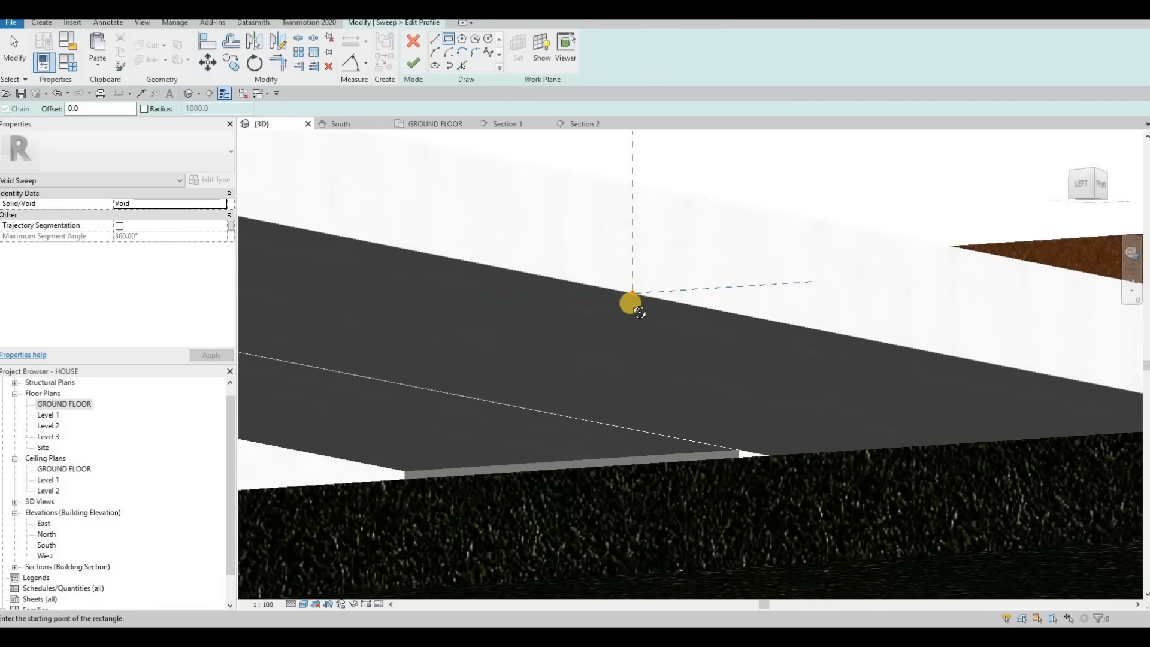
pyautogui.keyDown('shift'); pyautogui.moveTo(631, 303); pyautogui.dragTo(755, 279, button='middle'); pyautogui.keyUp('shift')
pyautogui.moveTo(477, 273); pyautogui.dragTo(632, 254, button='middle')
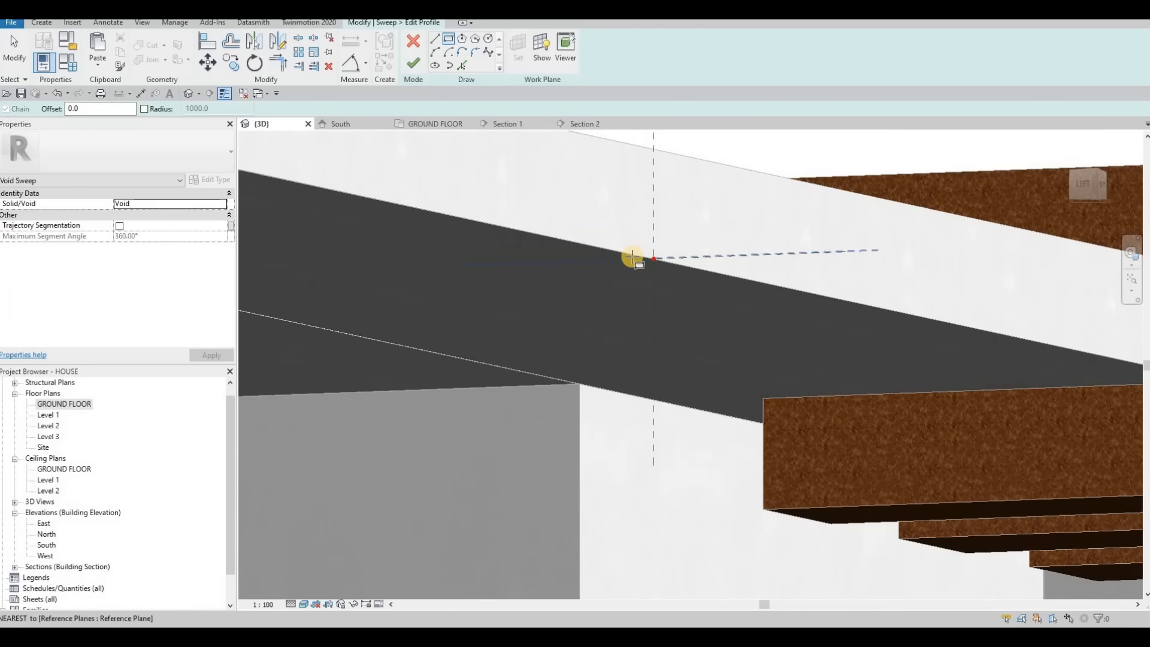
pyautogui.scroll(2, 620, 255)
pyautogui.click(617, 251)
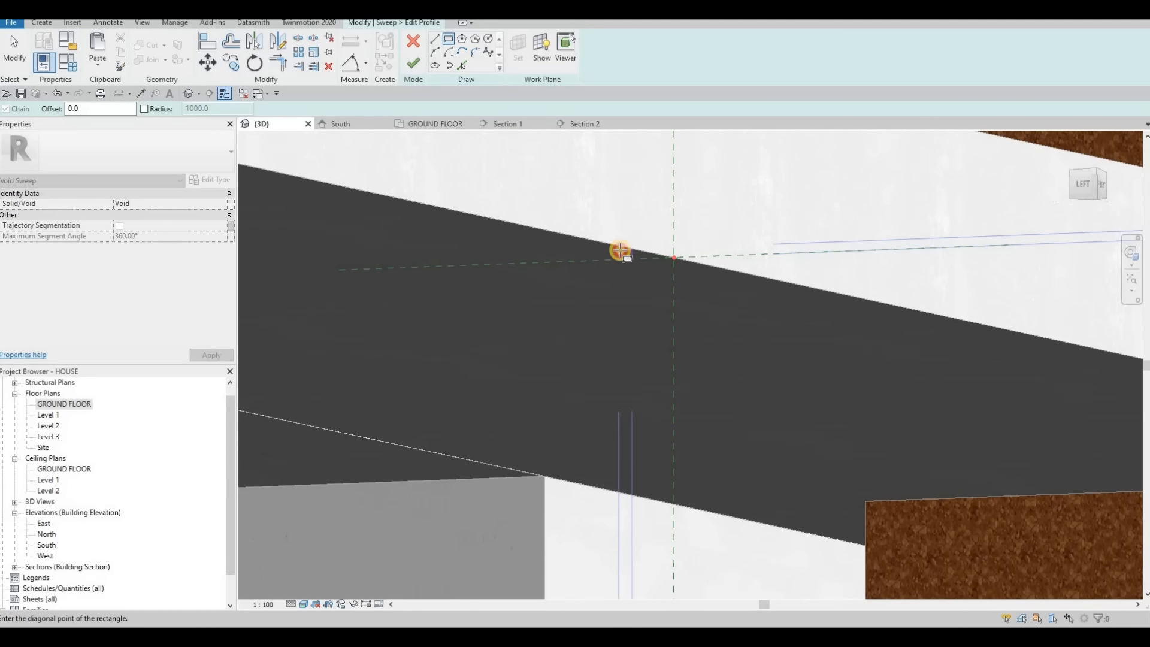
pyautogui.click(633, 257)
pyautogui.keyDown('shift'); pyautogui.moveTo(631, 254); pyautogui.dragTo(636, 264, button='middle'); pyautogui.keyUp('shift')
pyautogui.scroll(3, 629, 257)
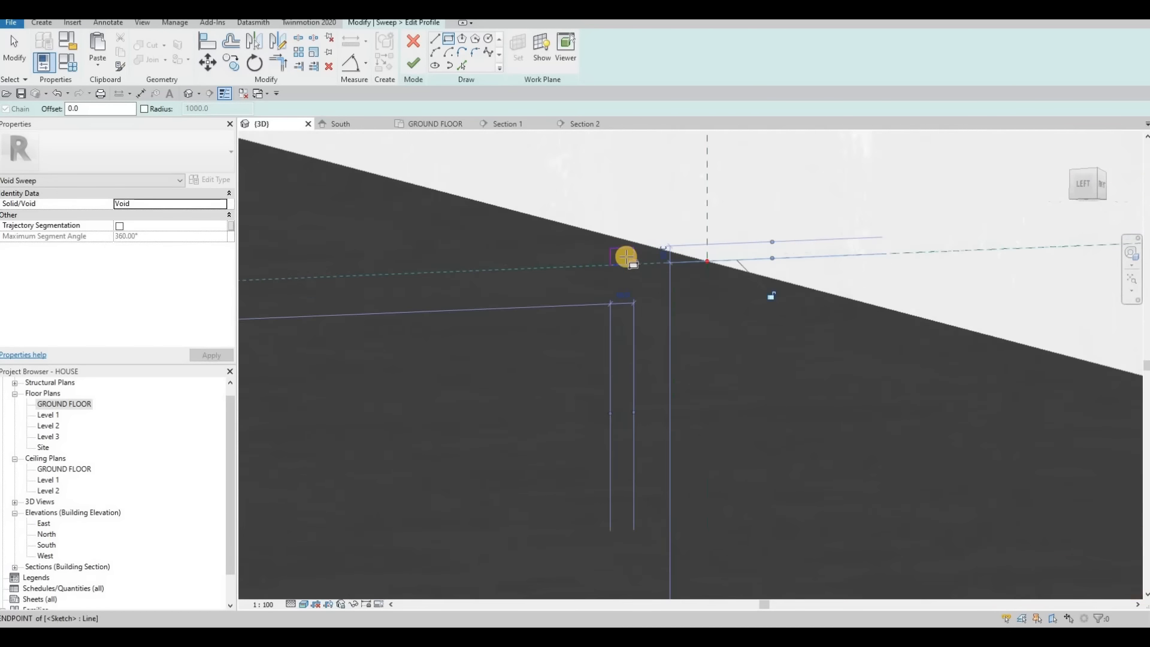
pyautogui.press('Escape')
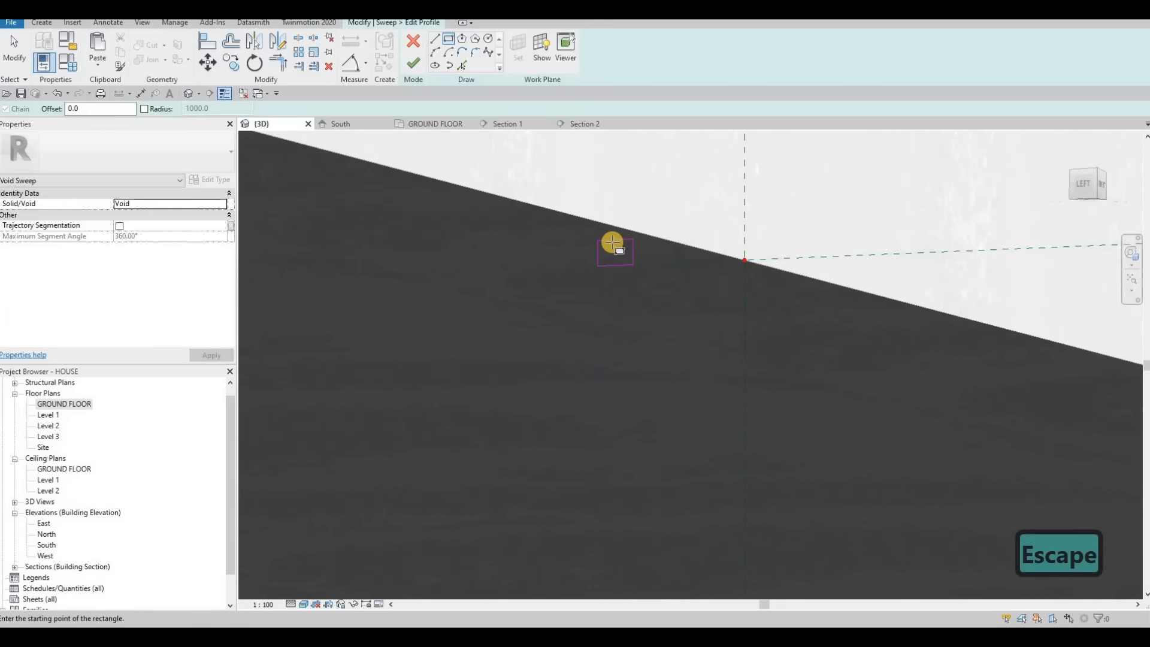
pyautogui.press('Escape')
pyautogui.press('Escape')
# - Set the profile rectangle's width to 10 mm and complete the void sweep that cuts the groove into the frame
pyautogui.click(602, 250)
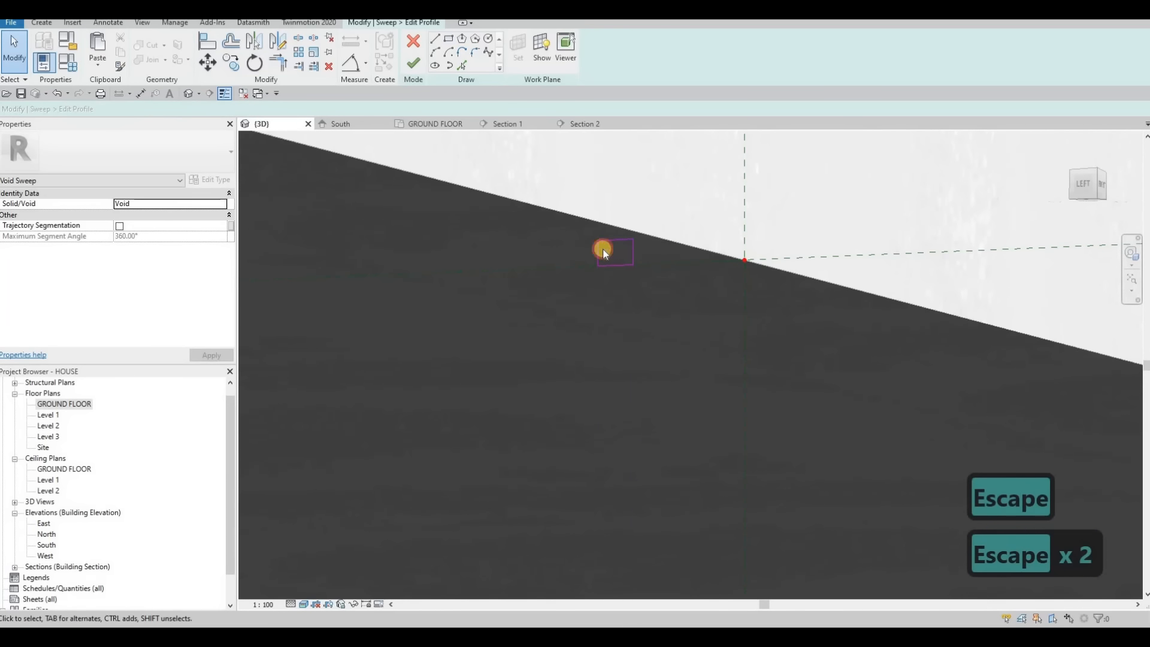
pyautogui.click(609, 282)
pyautogui.write('10')
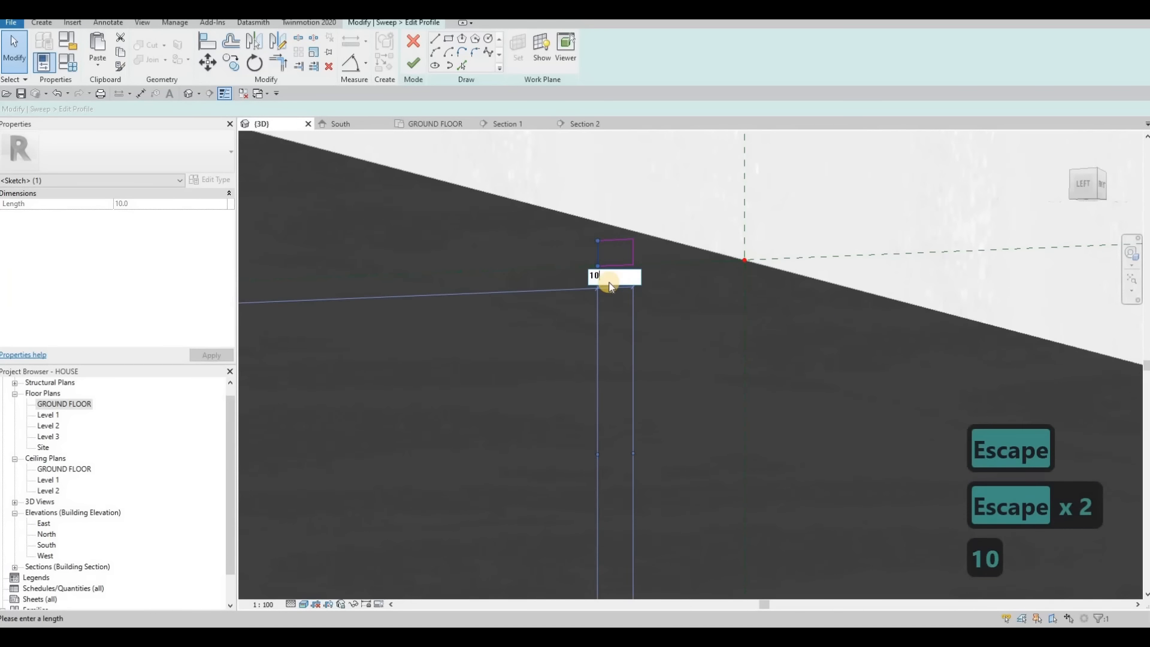
pyautogui.press('Return')
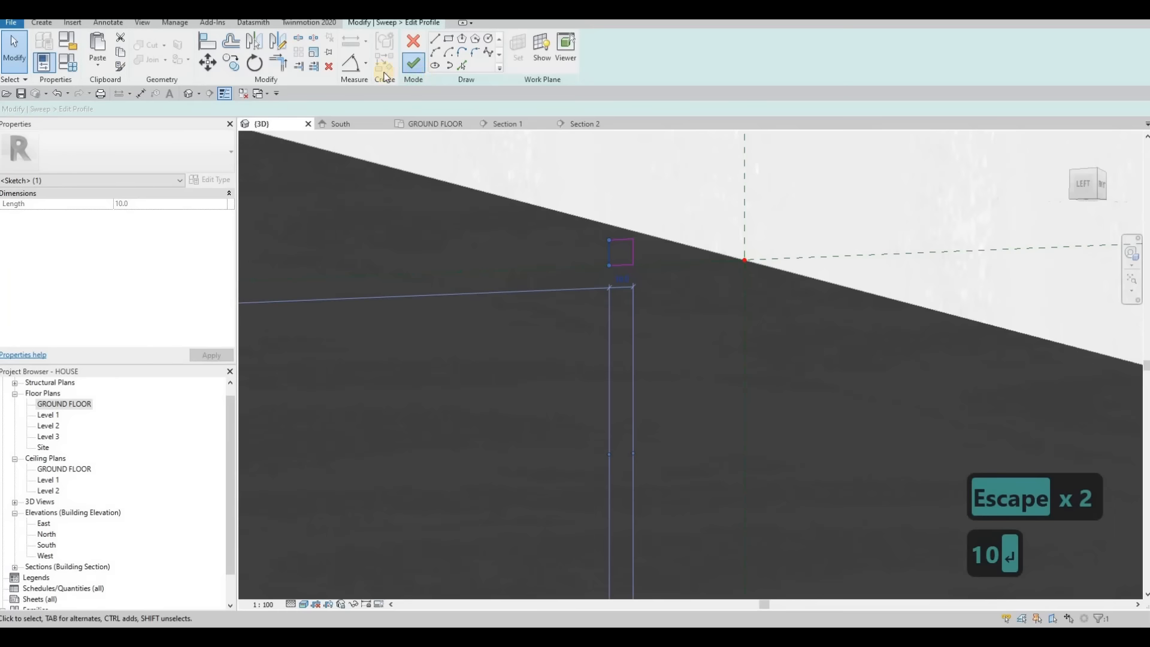
pyautogui.click(413, 63)
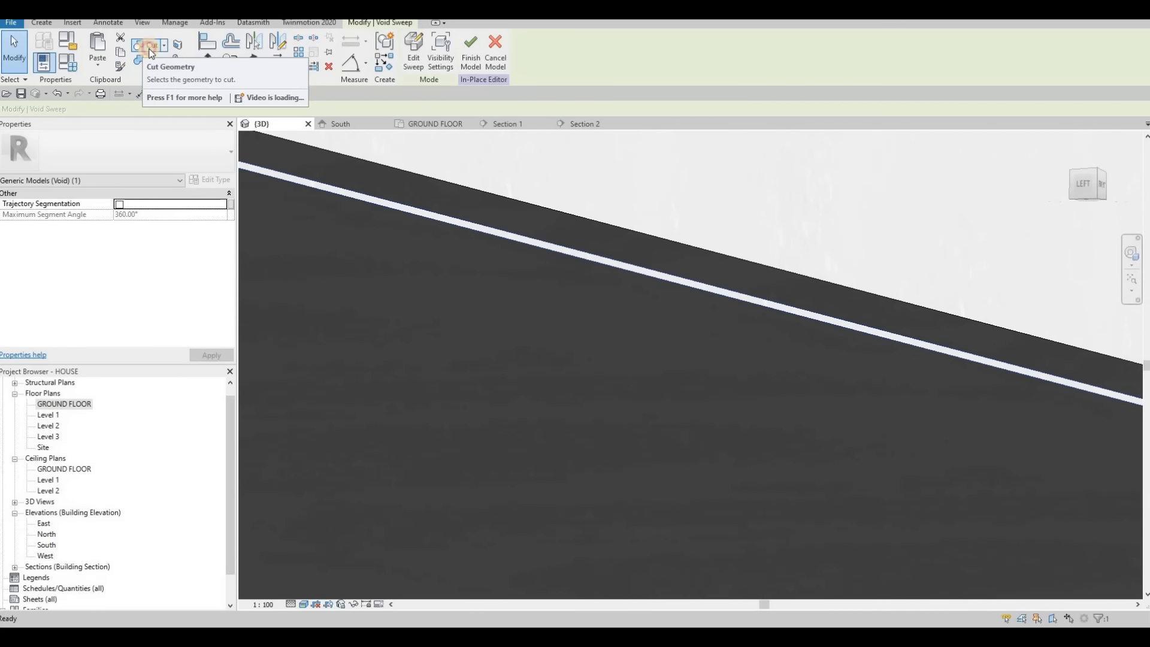
pyautogui.click(147, 54)
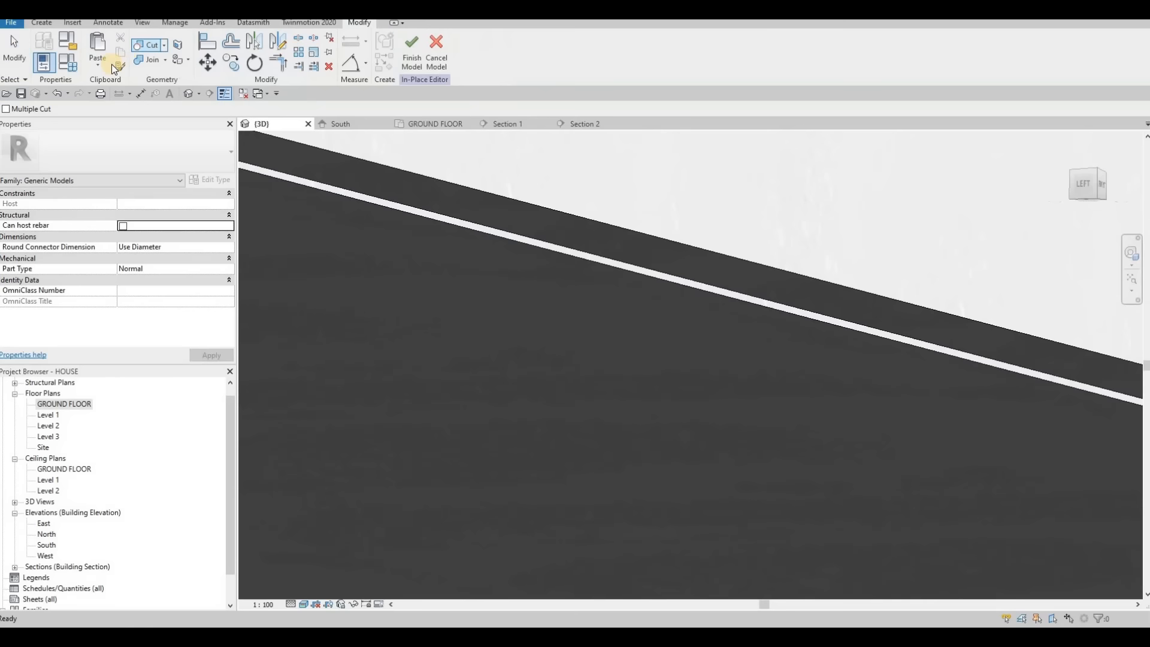
# - Paint the inner faces of the frame's groove with Glass, White, High Luminance and finish the in-place model
pyautogui.click(188, 60)
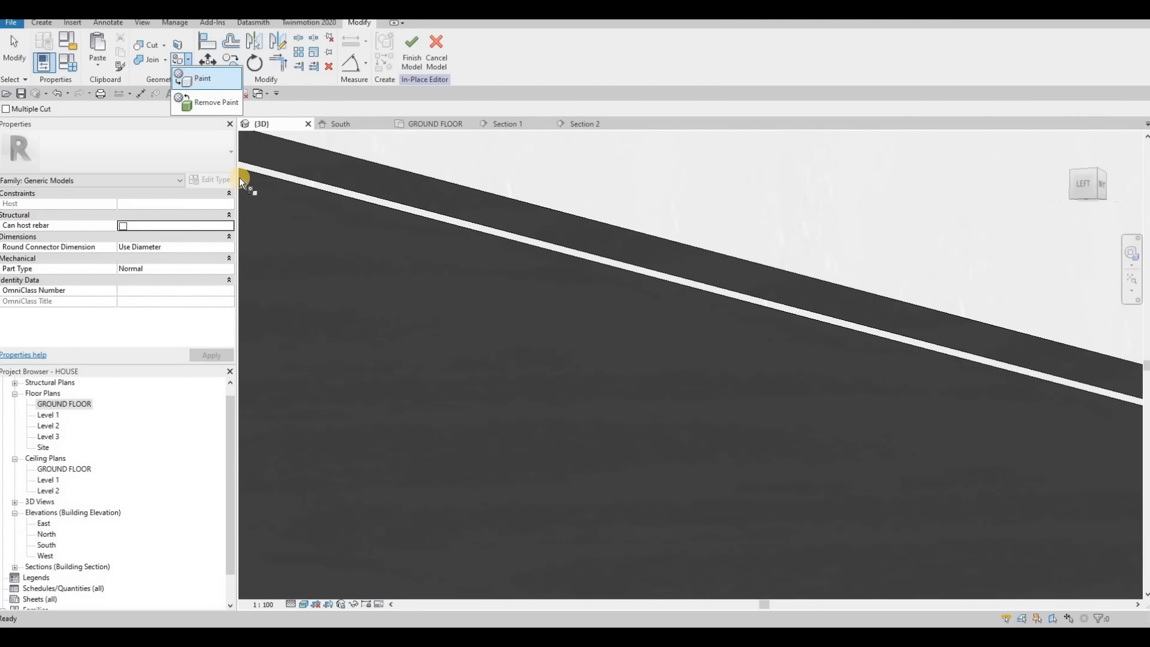
pyautogui.moveTo(898, 382)
pyautogui.mouseDown(button='middle')
pyautogui.moveTo(957, 342)
pyautogui.moveTo(675, 278)
pyautogui.moveTo(893, 272)
pyautogui.moveTo(736, 257)
pyautogui.moveTo(736, 224)
pyautogui.moveTo(673, 275)
pyautogui.moveTo(654, 275)
pyautogui.moveTo(698, 246)
pyautogui.moveTo(708, 219)
pyautogui.moveTo(703, 244)
pyautogui.mouseUp(button='middle')
pyautogui.moveTo(702, 400)
pyautogui.keyDown('shift'); pyautogui.mouseDown(button='middle')
pyautogui.moveTo(647, 288)
pyautogui.moveTo(623, 405)
pyautogui.moveTo(634, 380)
pyautogui.moveTo(617, 411)
pyautogui.moveTo(595, 360)
pyautogui.moveTo(559, 391)
pyautogui.moveTo(649, 326)
pyautogui.moveTo(626, 372)
pyautogui.moveTo(616, 282)
pyautogui.moveTo(616, 303)
pyautogui.mouseUp(button='middle'); pyautogui.keyUp('shift')
pyautogui.scroll(-2, 656, 341)
pyautogui.click(567, 379)
pyautogui.scroll(2, 572, 373)
pyautogui.click(567, 238)
pyautogui.click(467, 543)
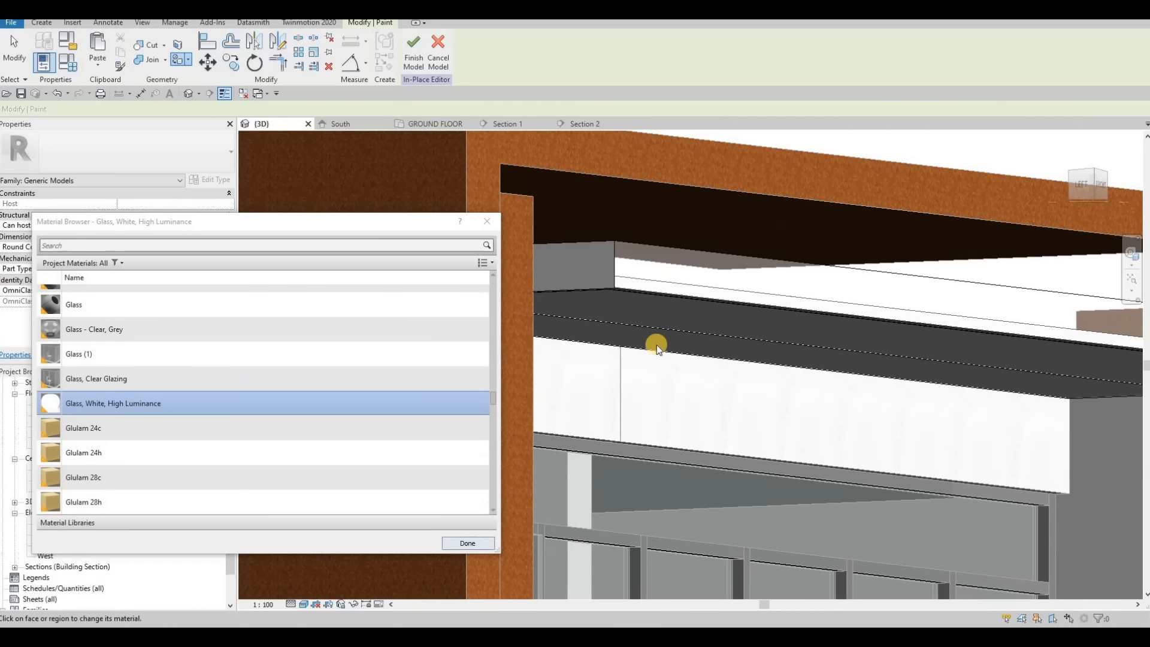
pyautogui.moveTo(639, 342); pyautogui.dragTo(637, 338, button='middle')
pyautogui.click(415, 53)
# - Inspect the groove along the upper-floor frame and reopen the frame's in-place model for editing
pyautogui.moveTo(624, 269); pyautogui.dragTo(471, 278, button='middle')
pyautogui.scroll(3, 480, 277)
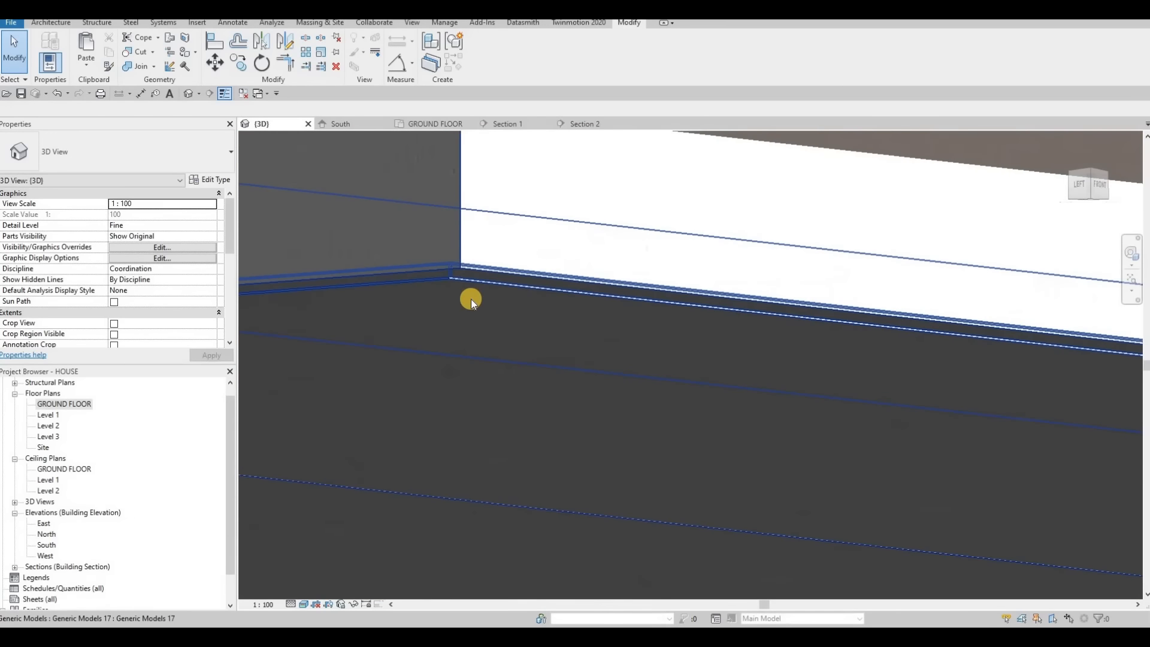
pyautogui.scroll(-5, 471, 299)
pyautogui.scroll(-6, 555, 254)
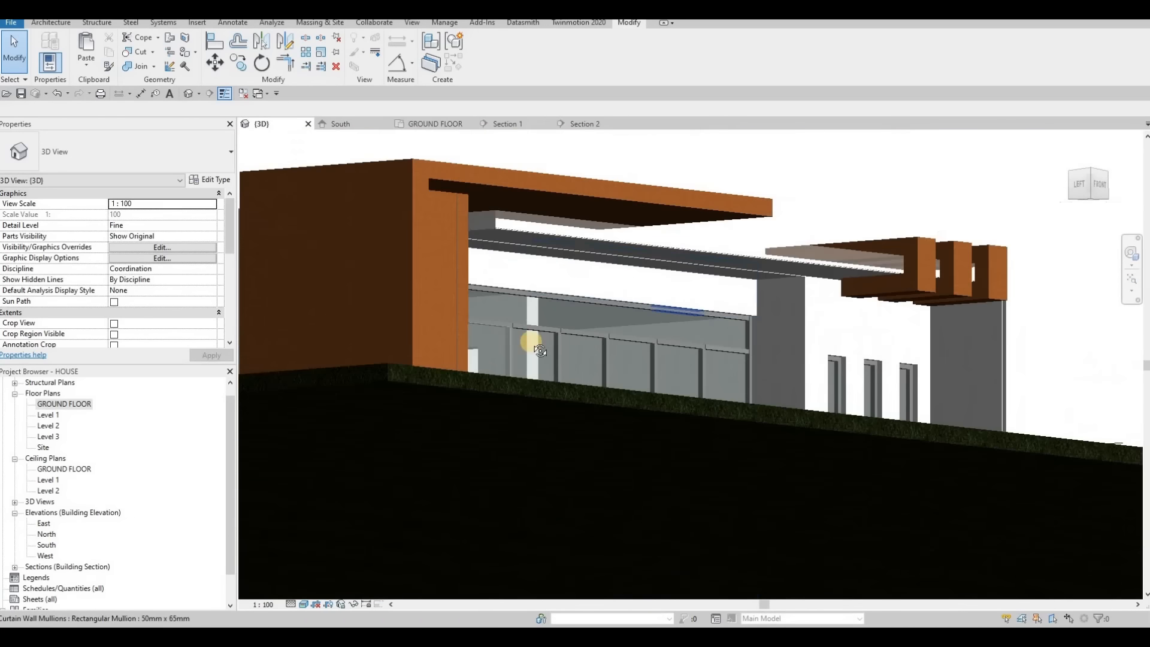
pyautogui.keyDown('shift'); pyautogui.moveTo(529, 336); pyautogui.dragTo(336, 541, button='middle'); pyautogui.keyUp('shift')
pyautogui.press('Escape')
pyautogui.scroll(5, 355, 530)
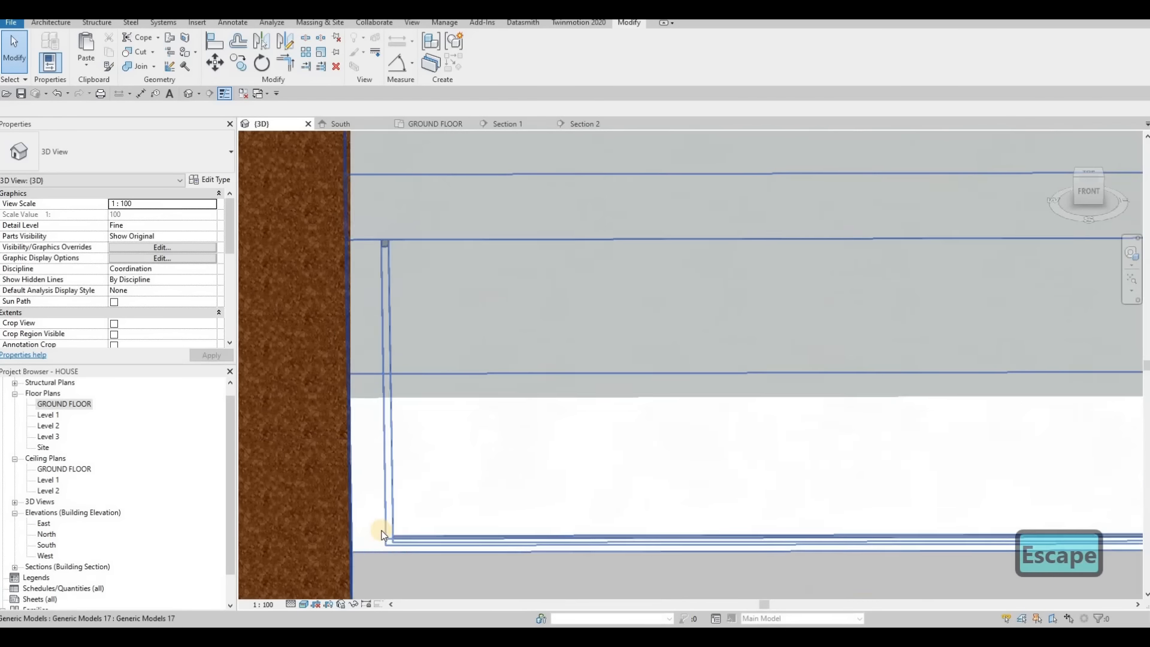
pyautogui.click(383, 531)
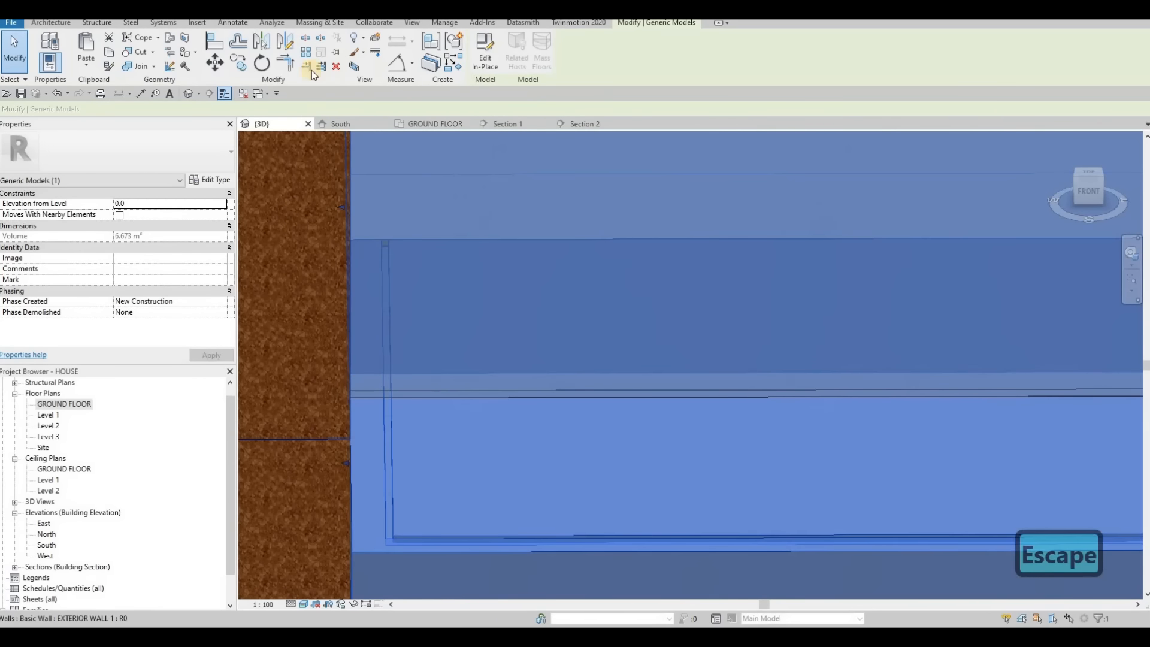
pyautogui.click(485, 65)
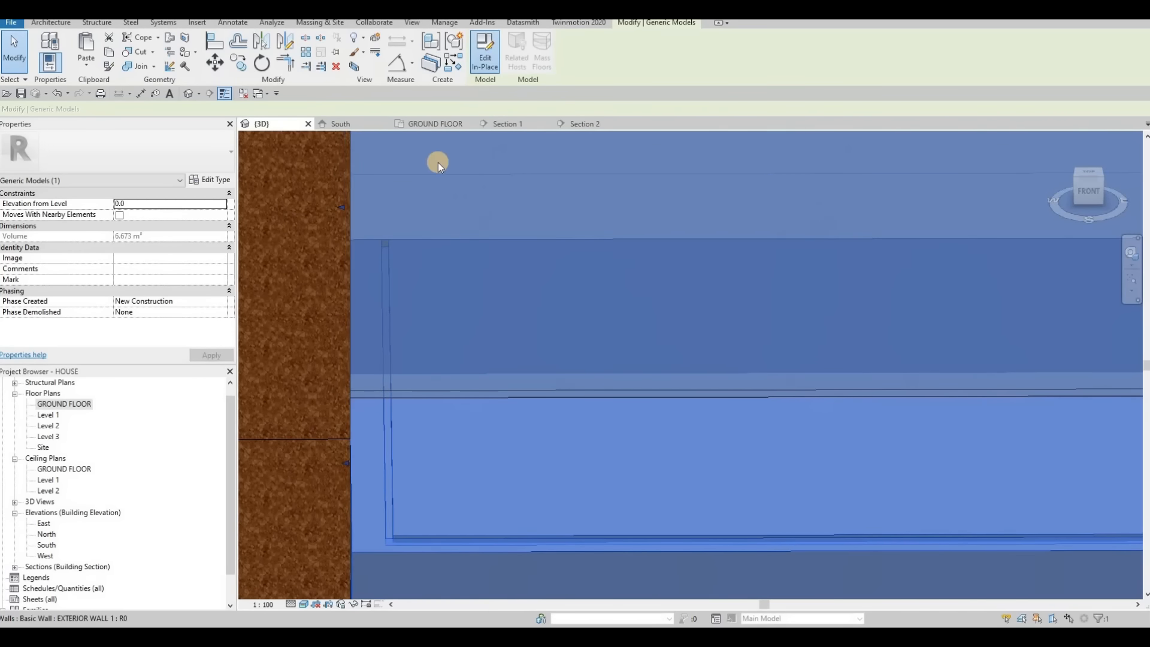
# - Examine the ends of the frame's lower and upper beams where they meet the cork-clad volume
pyautogui.scroll(-2, 450, 380)
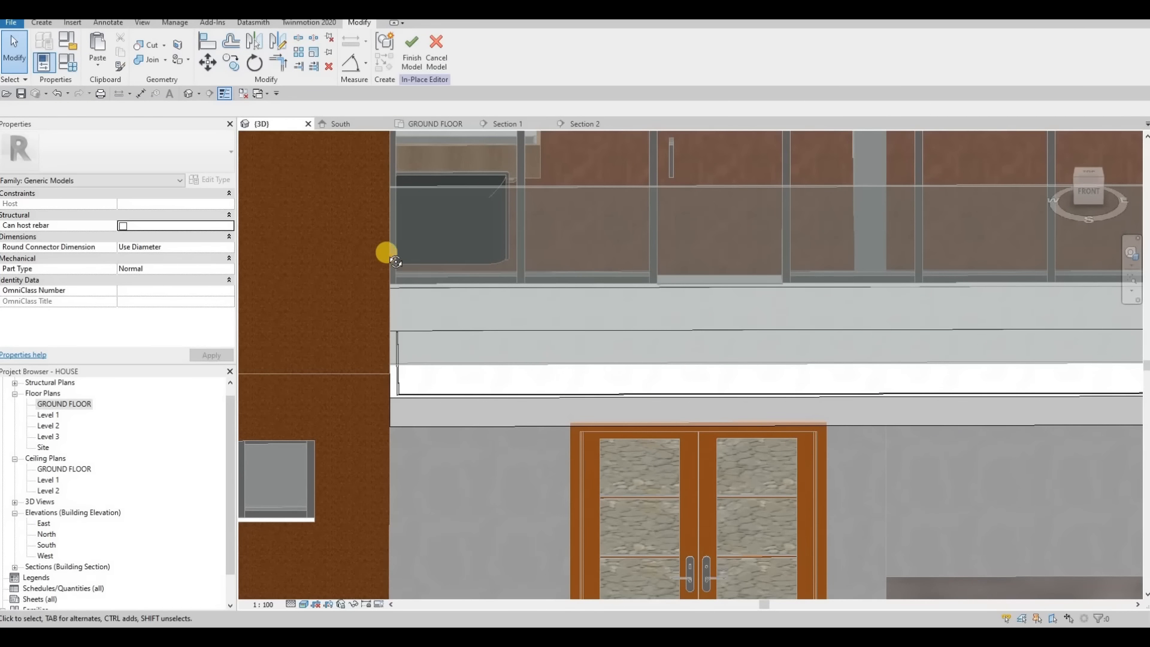
pyautogui.keyDown('shift'); pyautogui.moveTo(410, 246); pyautogui.dragTo(405, 342, button='middle'); pyautogui.keyUp('shift')
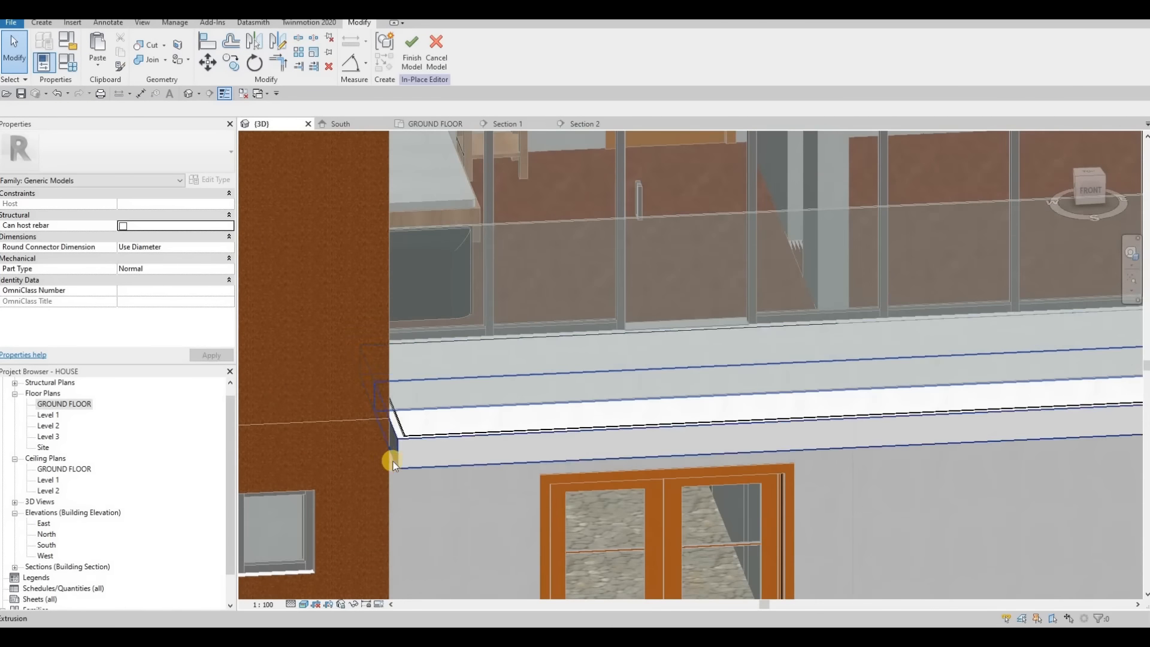
pyautogui.scroll(2, 409, 424)
pyautogui.scroll(3, 409, 423)
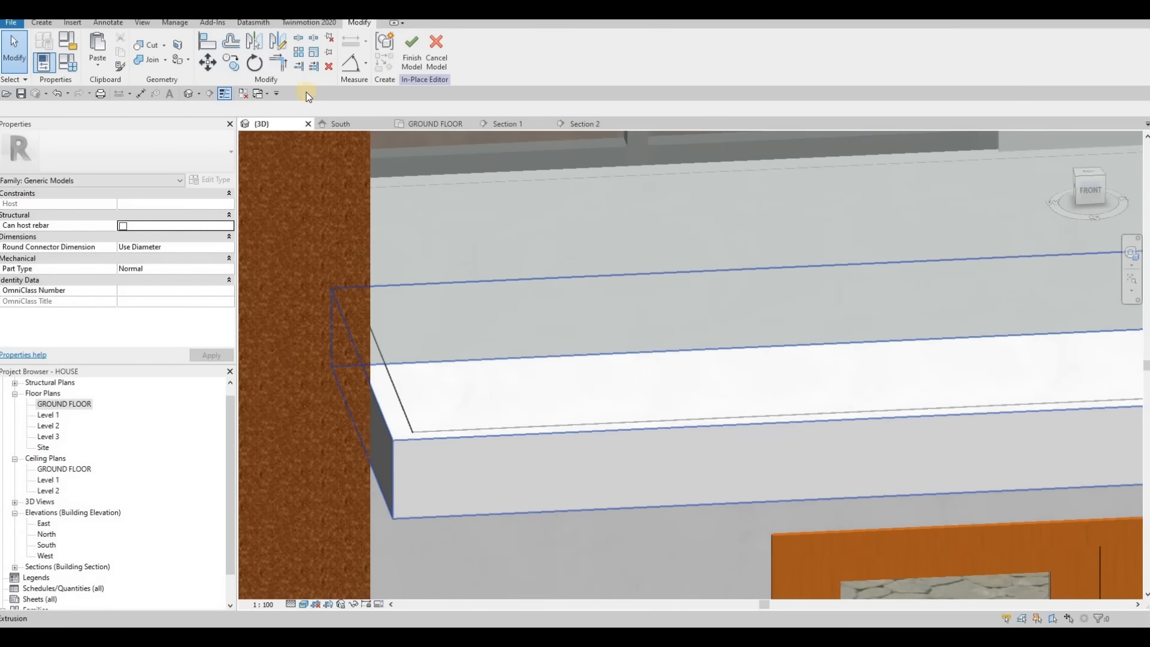
pyautogui.scroll(-2, 398, 403)
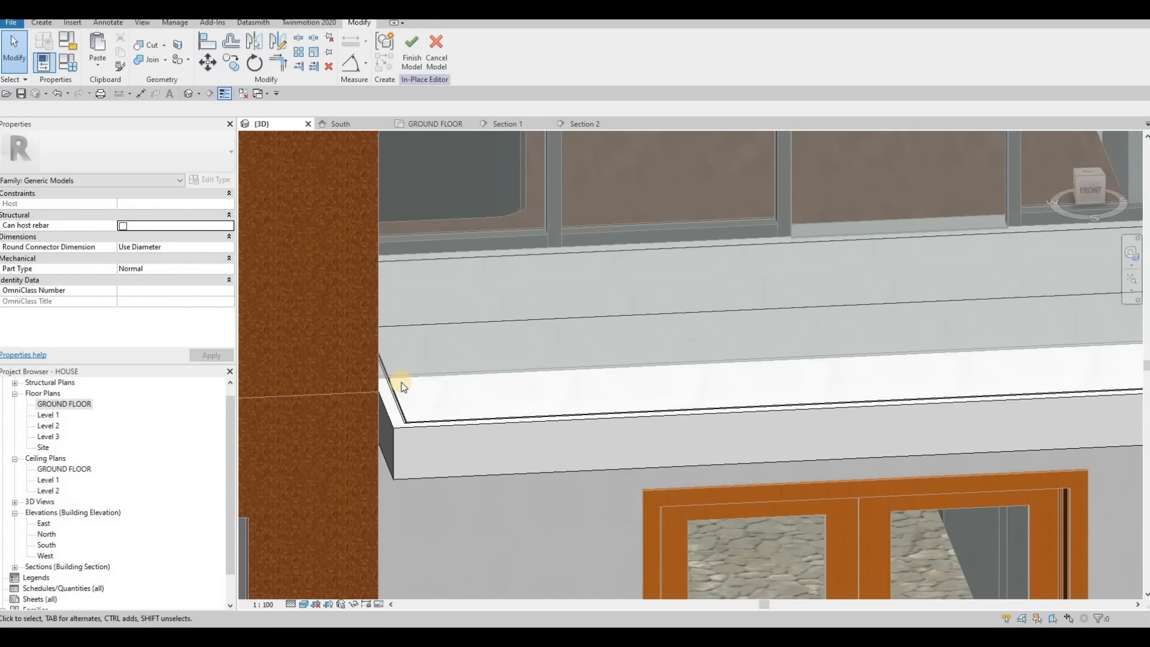
pyautogui.scroll(-3, 428, 419)
pyautogui.scroll(1, 428, 335)
pyautogui.scroll(-3, 426, 274)
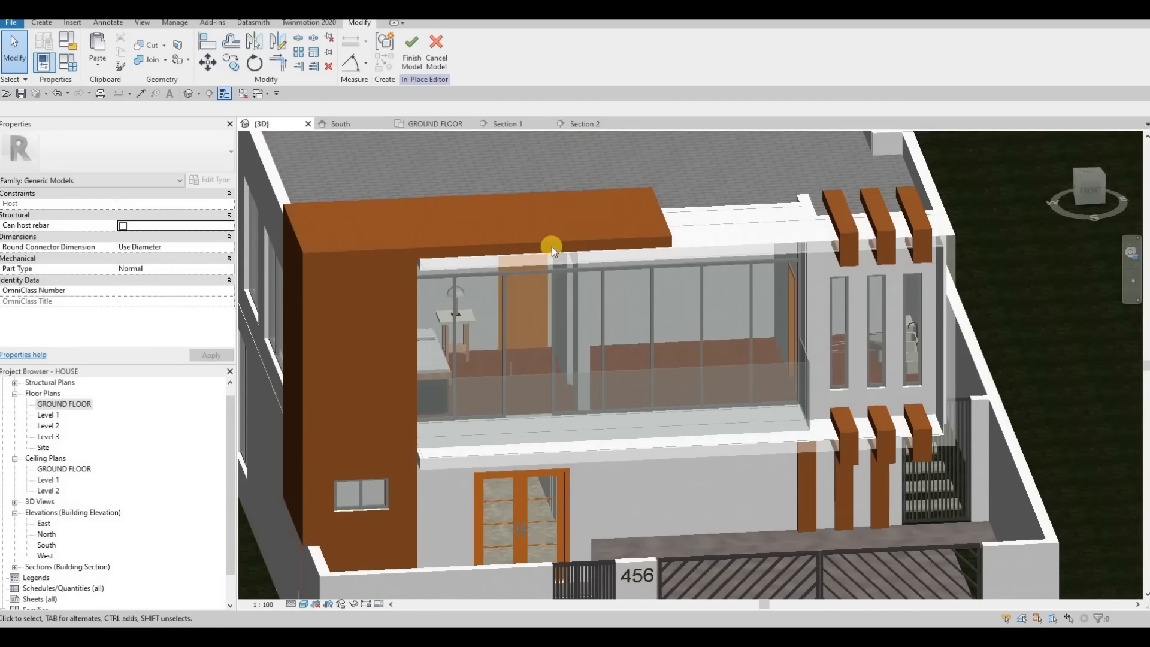
pyautogui.scroll(4, 441, 243)
pyautogui.scroll(3, 424, 264)
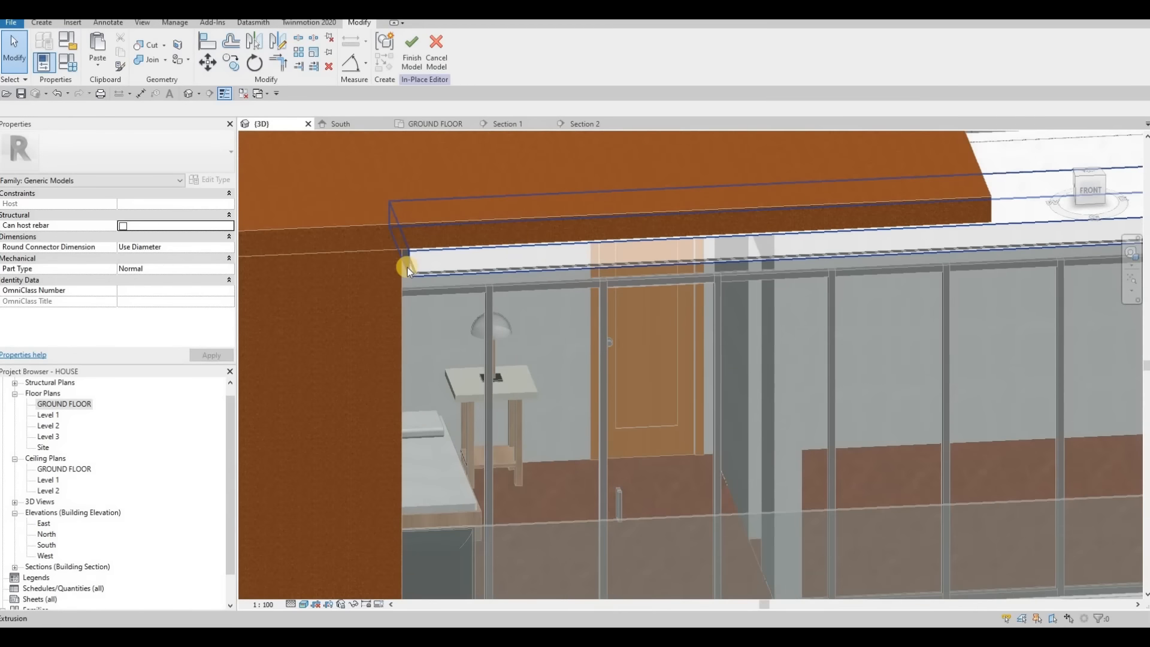
# - Try to adjust the upper beam's end to the cork-clad wall, starting with Align and then reshaping the extrusion directly
pyautogui.press('l')
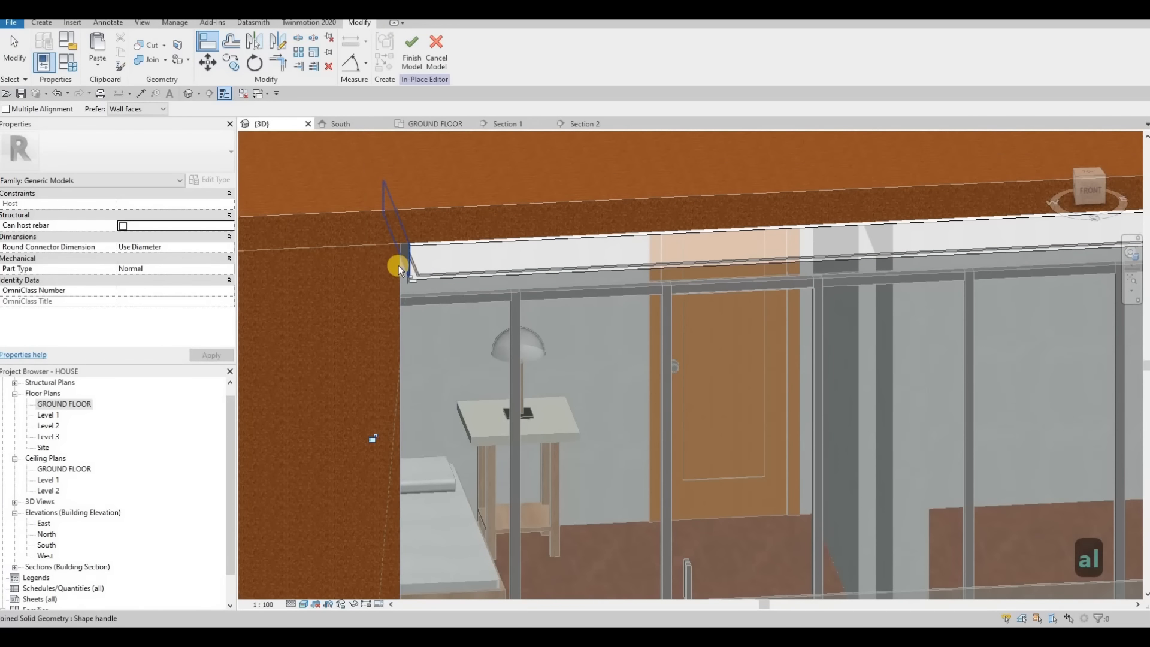
pyautogui.press('Escape')
pyautogui.press('Escape')
pyautogui.click(390, 232)
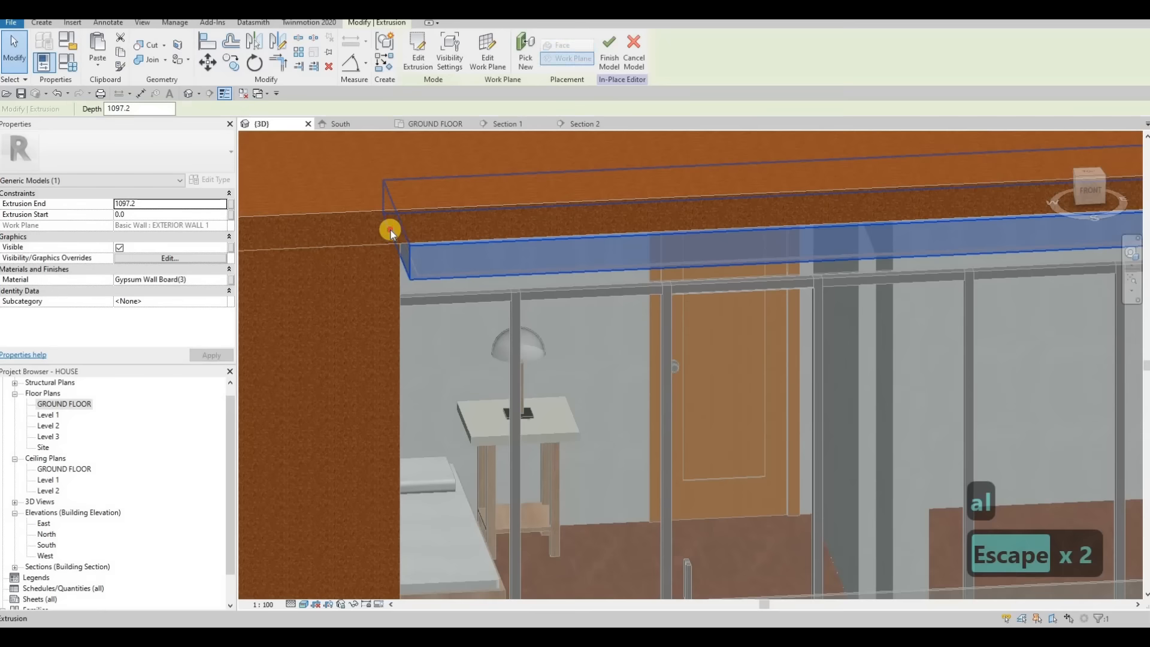
pyautogui.moveTo(390, 233); pyautogui.dragTo(394, 229)
pyautogui.moveTo(445, 305); pyautogui.dragTo(393, 254)
pyautogui.keyDown('shift'); pyautogui.moveTo(393, 254); pyautogui.dragTo(450, 248, button='middle'); pyautogui.keyUp('shift')
pyautogui.scroll(-4, 451, 248)
pyautogui.press('Escape')
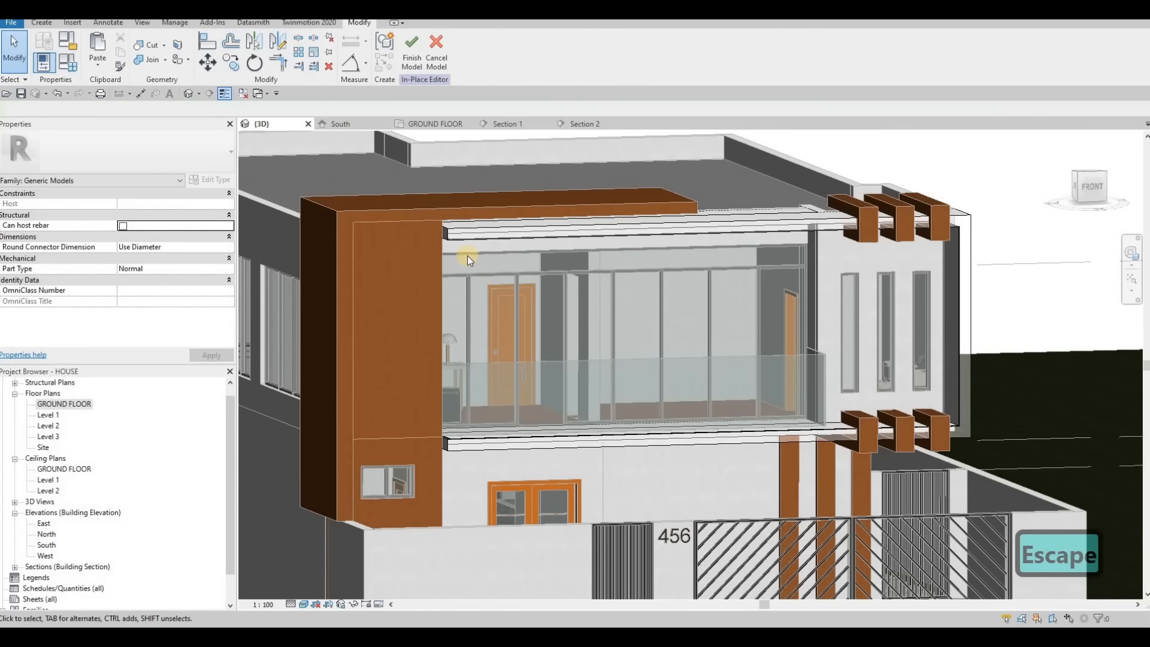
# - Undo the last change to the frame and reopen its in-place model for editing
pyautogui.scroll(2, 467, 258)
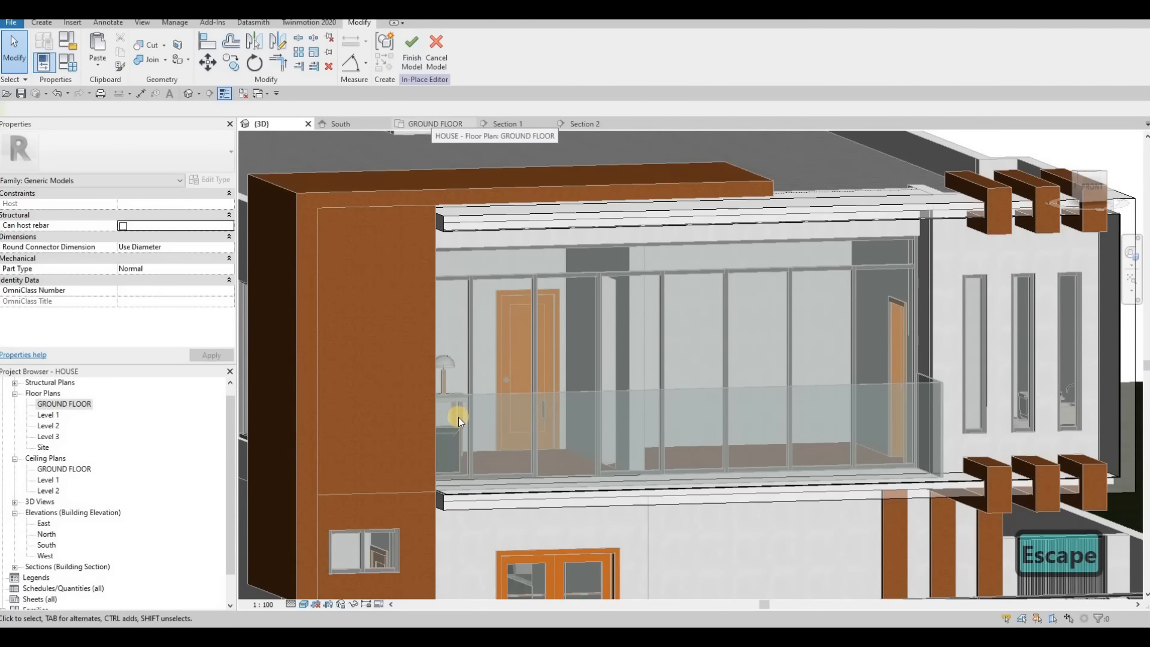
pyautogui.keyDown('shift'); pyautogui.moveTo(552, 273); pyautogui.dragTo(431, 345, button='middle'); pyautogui.keyUp('shift')
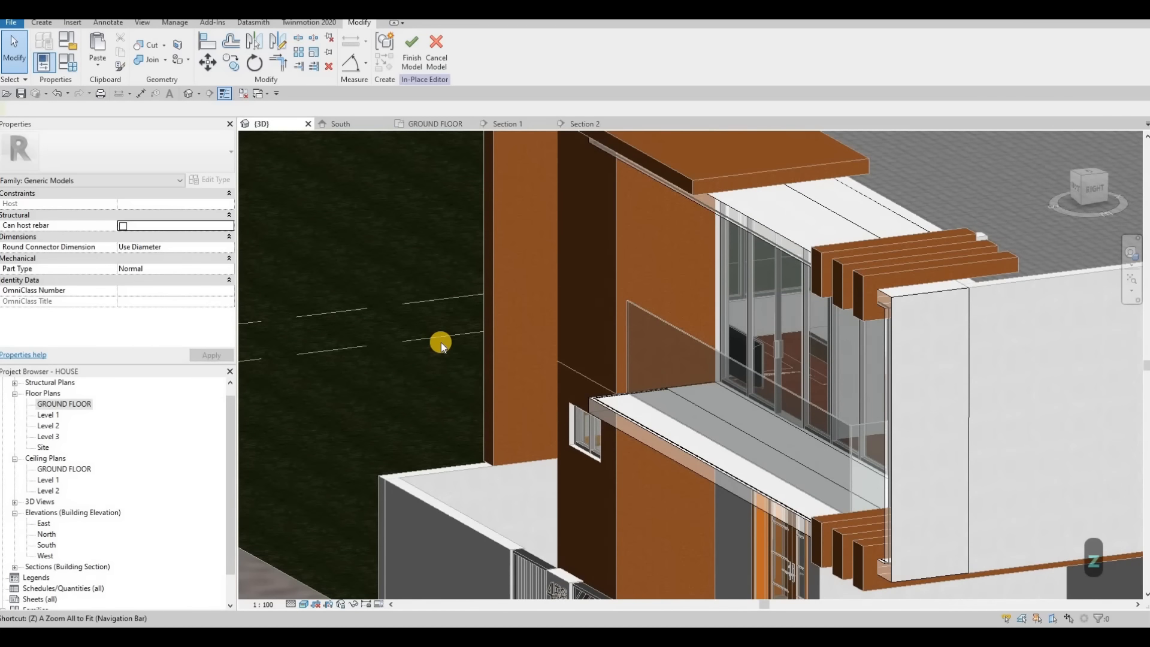
pyautogui.hotkey('ctrl', 'z')
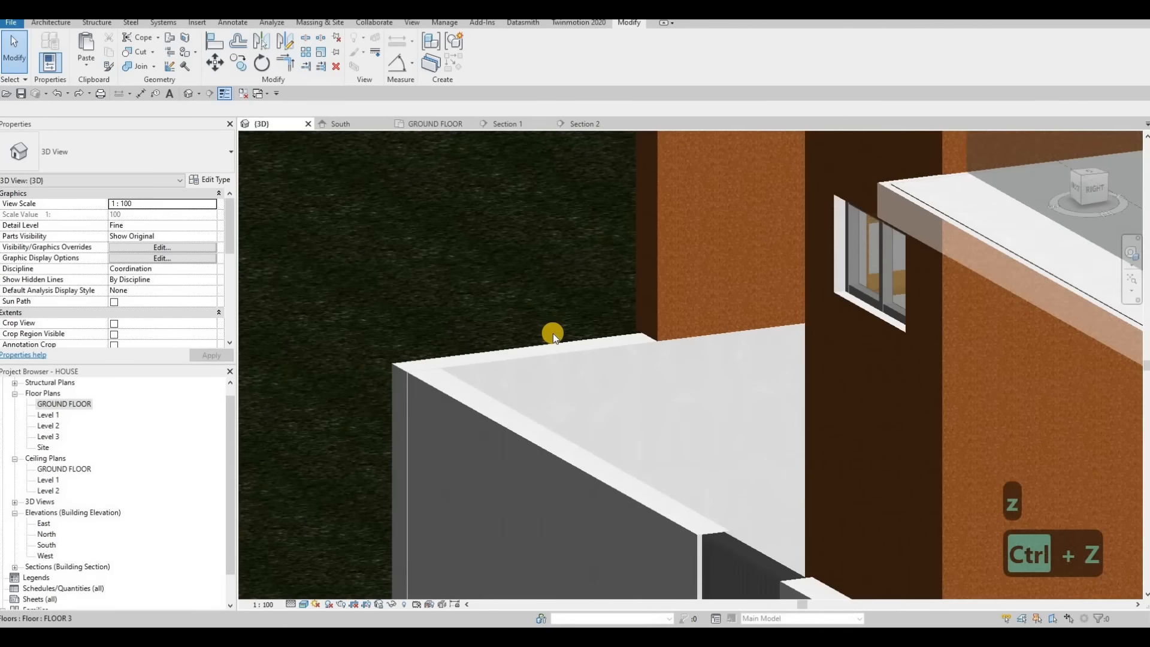
pyautogui.press('Escape')
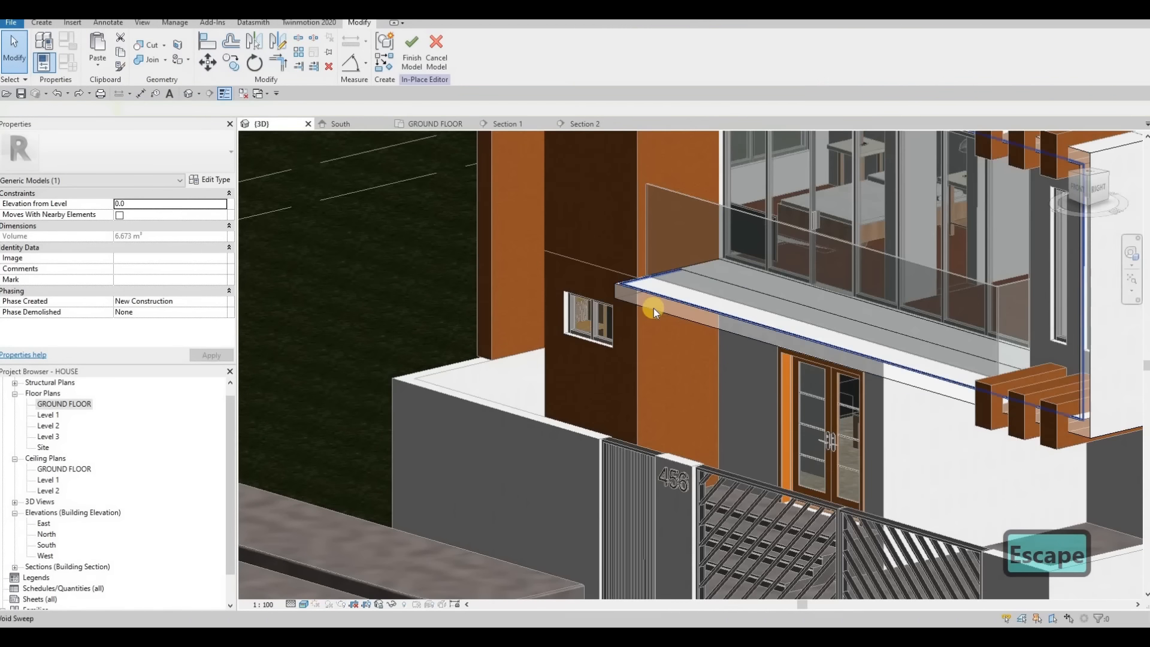
pyautogui.click(647, 307)
pyautogui.keyDown('shift'); pyautogui.moveTo(870, 349); pyautogui.dragTo(578, 187, button='middle'); pyautogui.keyUp('shift')
pyautogui.press('Escape')
pyautogui.scroll(3, 616, 411)
pyautogui.scroll(2, 580, 418)
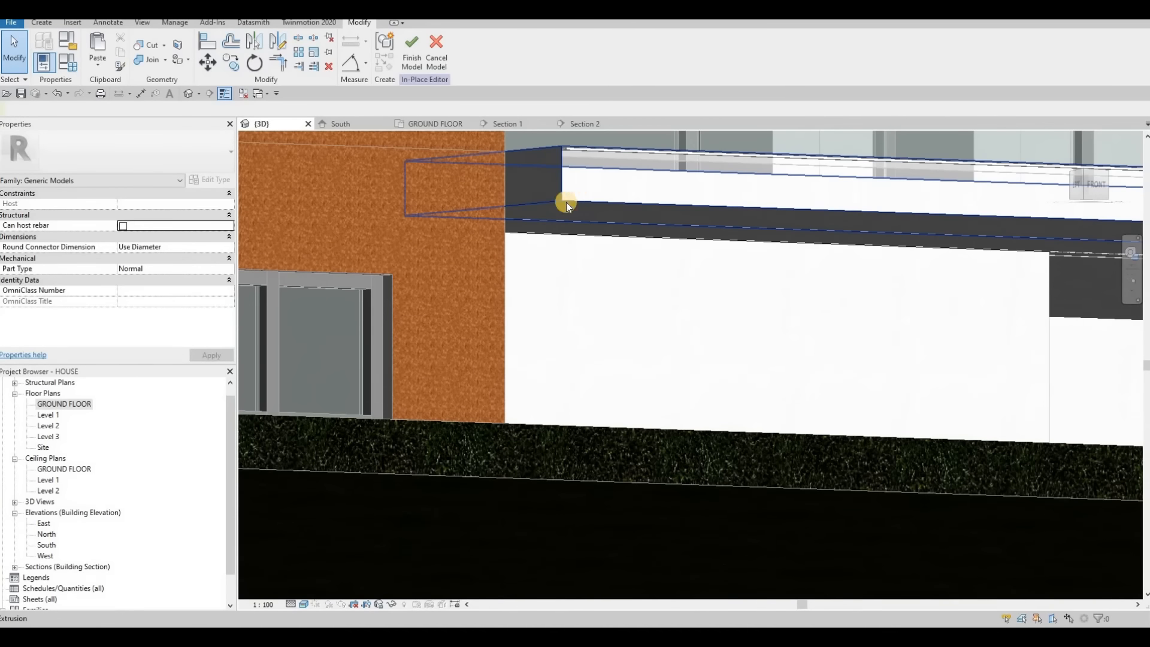
pyautogui.click(567, 203)
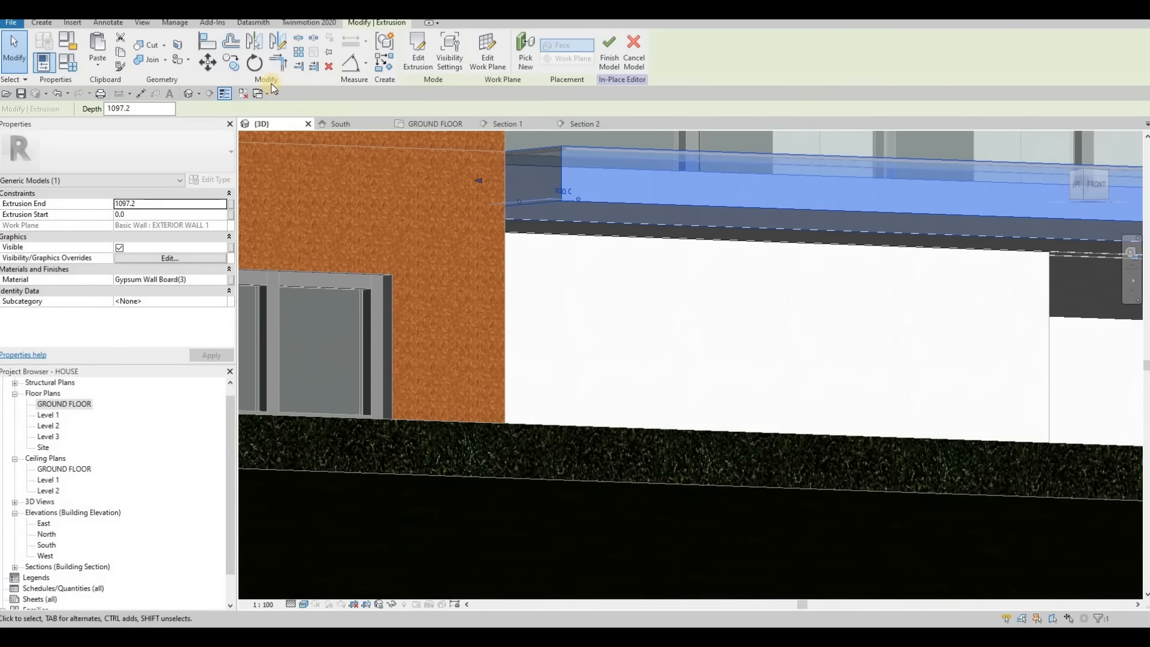
pyautogui.press('Escape')
pyautogui.click(188, 60)
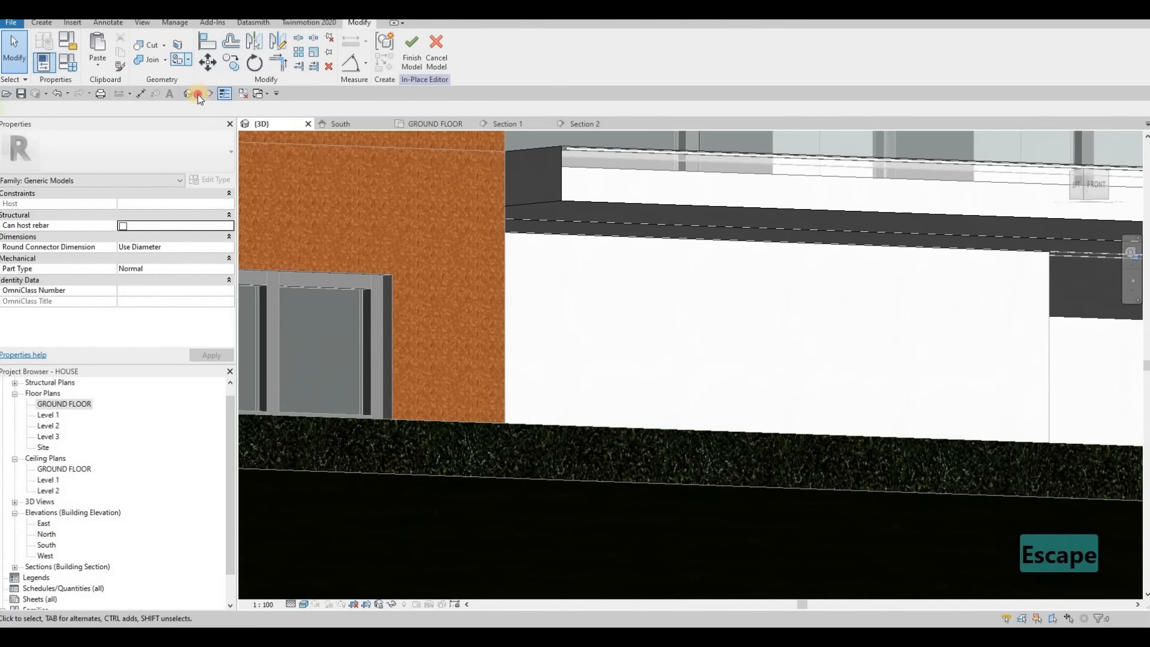
pyautogui.click(207, 102)
pyautogui.moveTo(581, 225)
pyautogui.keyDown('shift'); pyautogui.mouseDown(button='middle')
pyautogui.moveTo(503, 254)
pyautogui.moveTo(580, 380)
pyautogui.moveTo(623, 281)
pyautogui.mouseUp(button='middle'); pyautogui.keyUp('shift')
pyautogui.press('Escape')
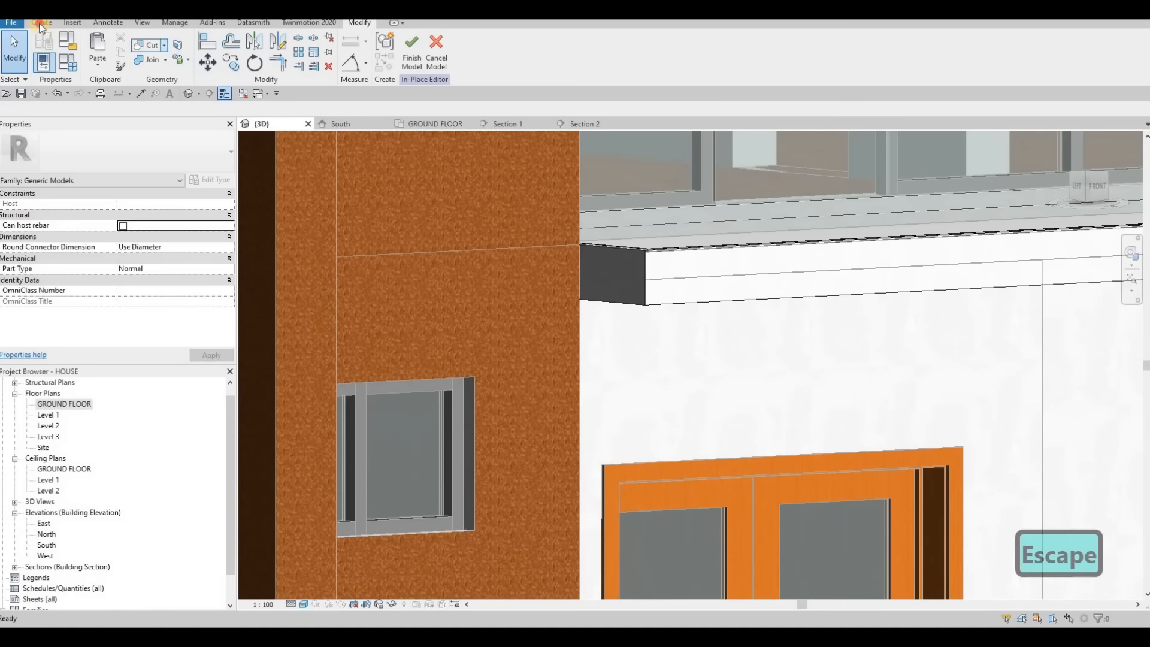
pyautogui.press('Escape')
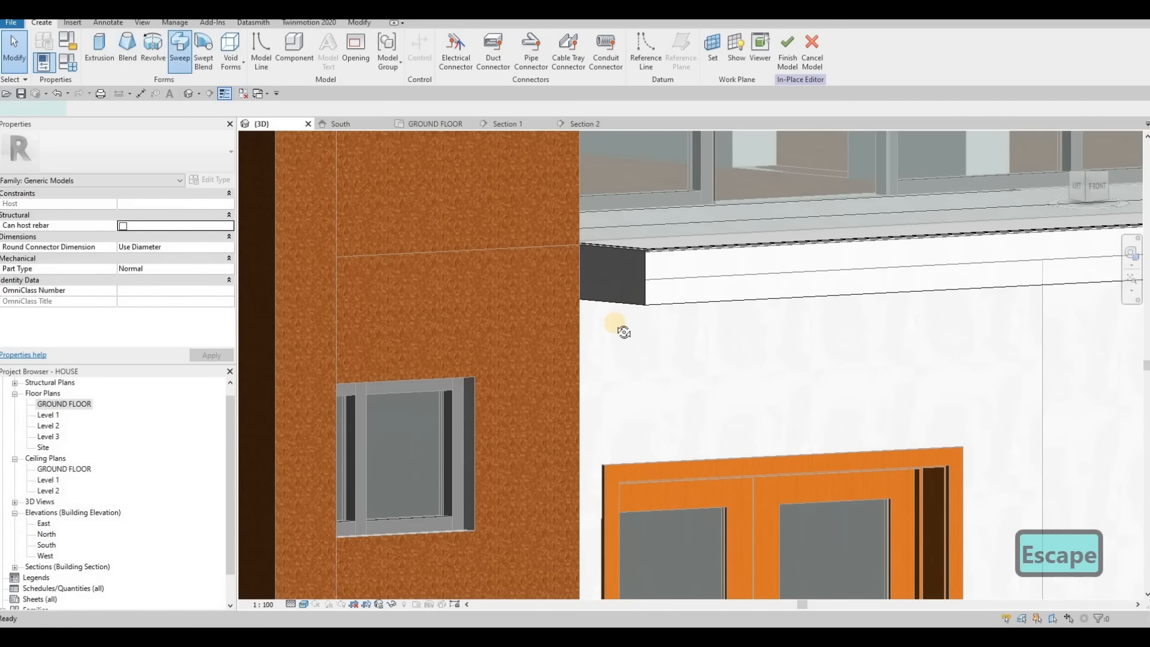
# - Start a solid sweep and pick the lower beam's upper end edge and upper front edge as its path
pyautogui.keyDown('shift'); pyautogui.moveTo(624, 332); pyautogui.dragTo(533, 254, button='middle'); pyautogui.keyUp('shift')
pyautogui.moveTo(558, 135); pyautogui.dragTo(517, 105, button='middle')
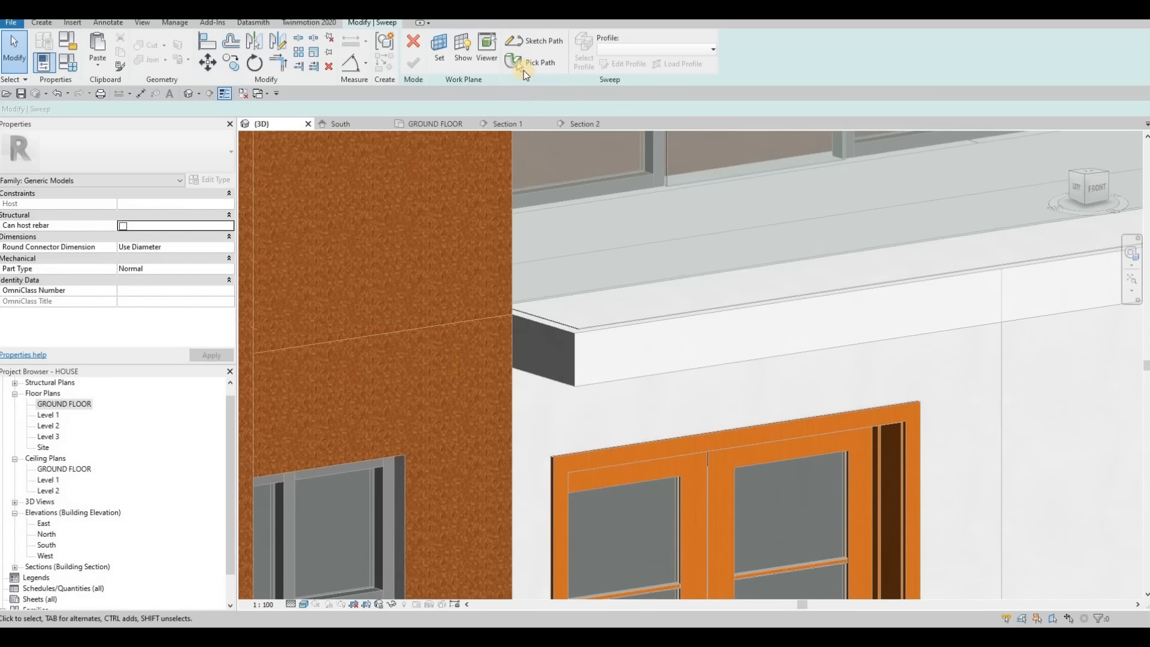
pyautogui.click(524, 67)
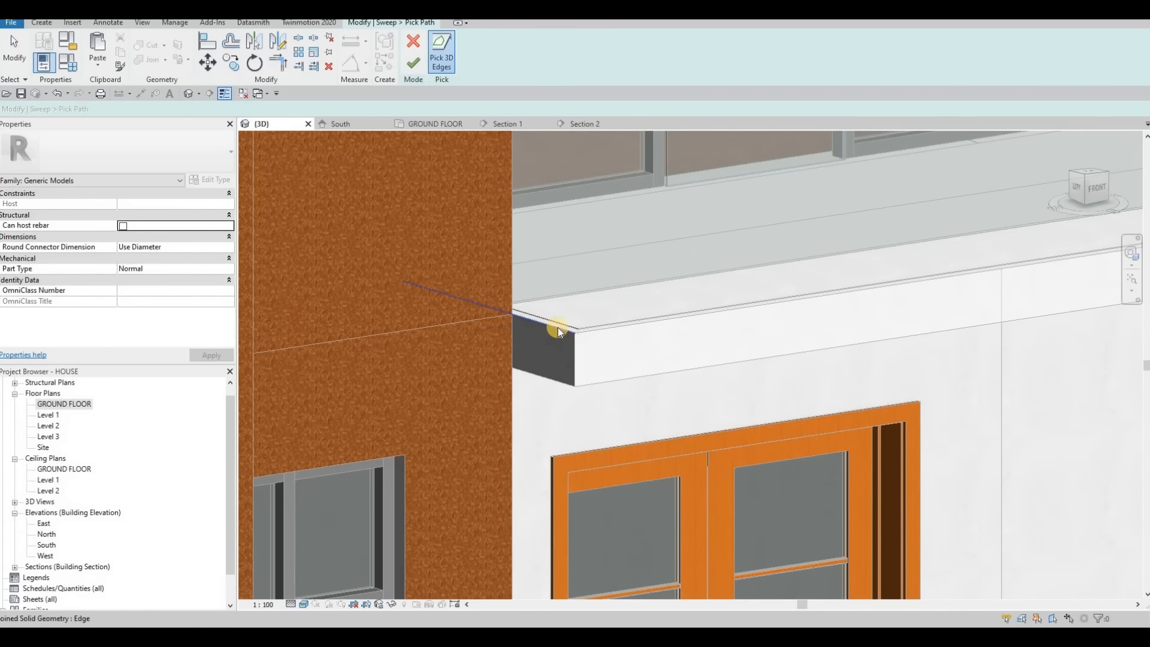
pyautogui.scroll(3, 558, 327)
pyautogui.scroll(1, 545, 314)
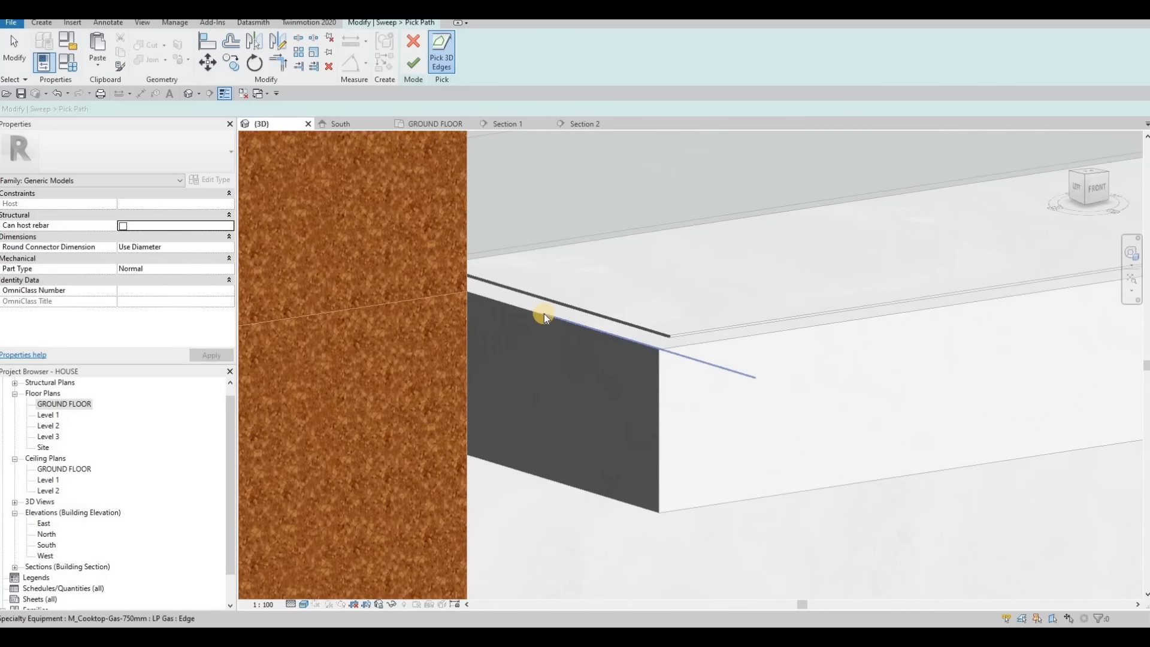
pyautogui.click(702, 349)
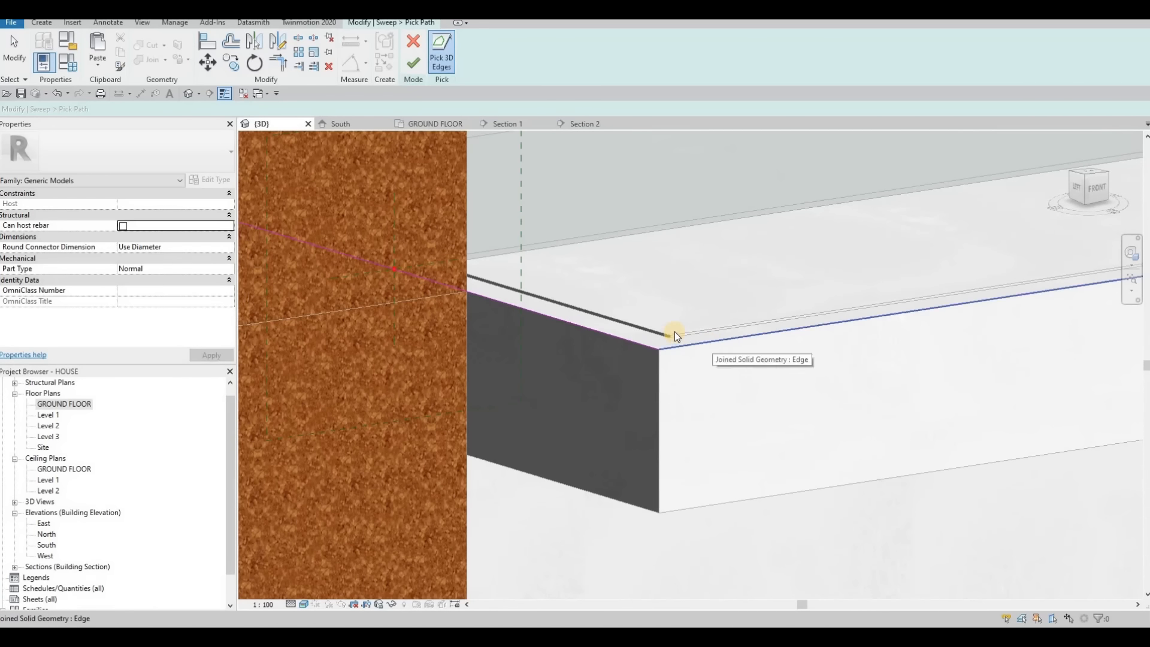
pyautogui.scroll(-7, 674, 335)
pyautogui.moveTo(674, 334); pyautogui.dragTo(505, 392, button='middle')
pyautogui.scroll(-5, 778, 296)
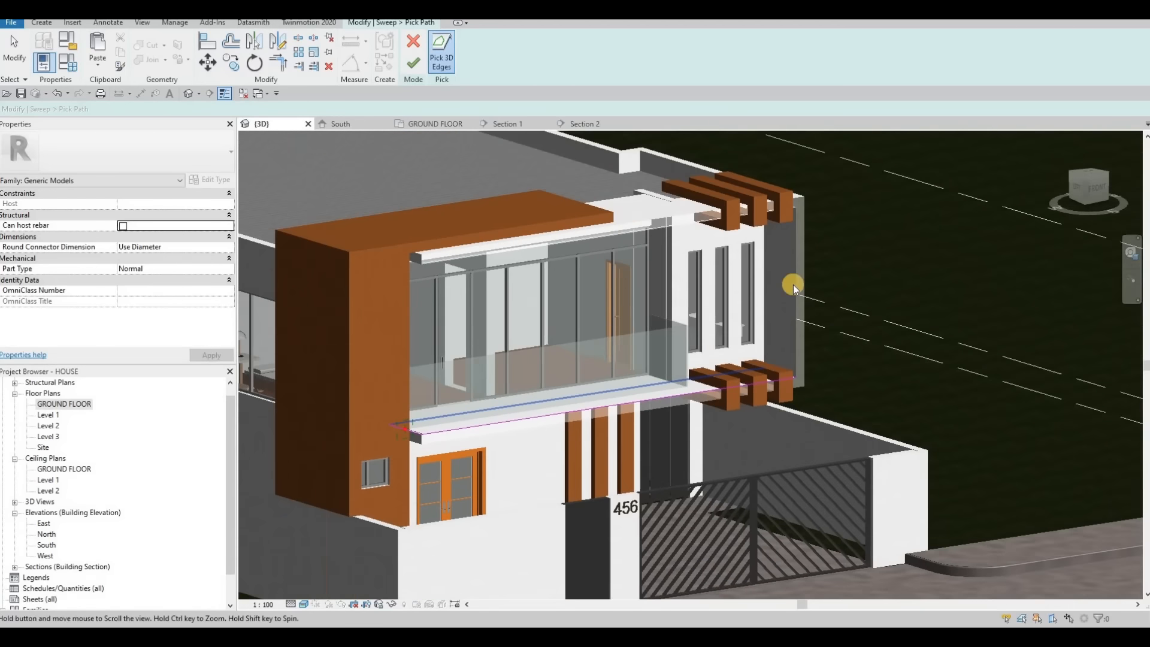
# - Extend the sweep path along the frame's vertical inner edge, the upper beam's lower front edge and its end edge
pyautogui.scroll(2, 785, 293)
pyautogui.scroll(5, 743, 364)
pyautogui.moveTo(743, 365); pyautogui.dragTo(753, 316, button='middle')
pyautogui.keyDown('shift'); pyautogui.moveTo(520, 174); pyautogui.dragTo(384, 283, button='middle'); pyautogui.keyUp('shift')
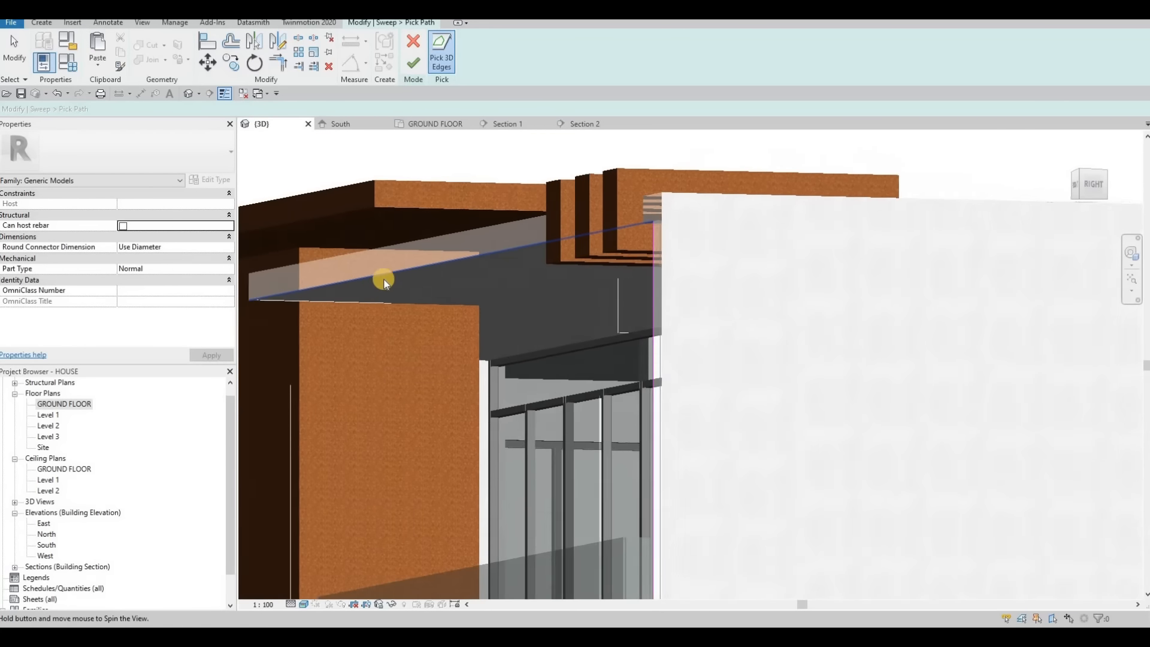
pyautogui.scroll(5, 418, 271)
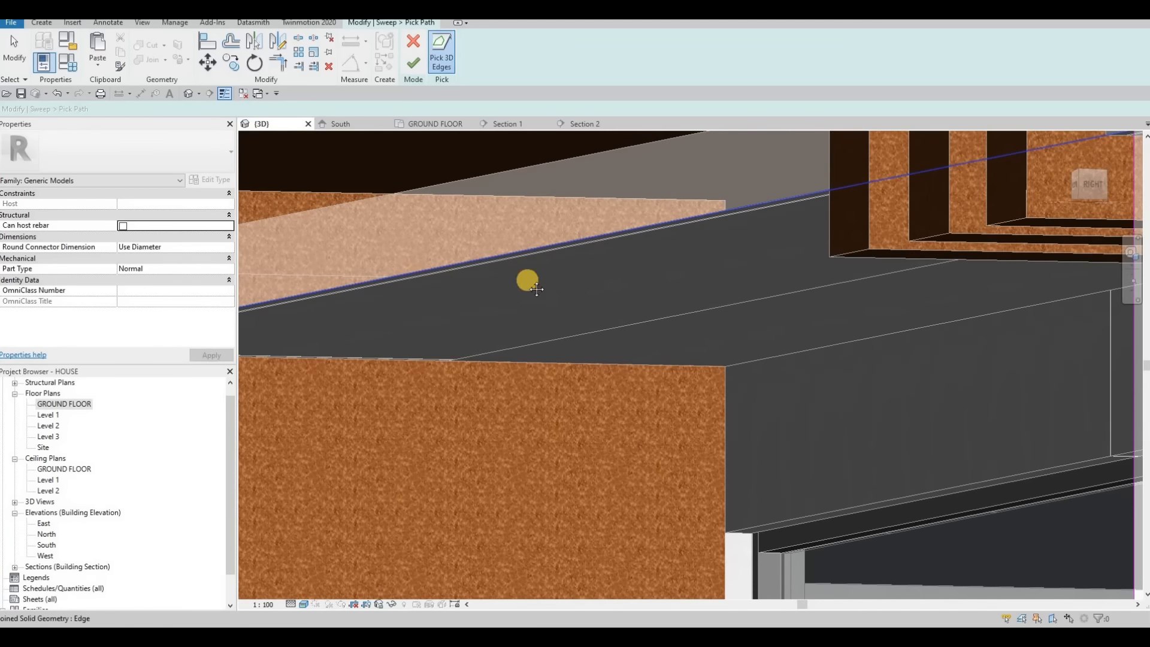
pyautogui.scroll(-4, 511, 311)
pyautogui.moveTo(512, 311); pyautogui.dragTo(552, 331, button='middle')
pyautogui.scroll(8, 614, 304)
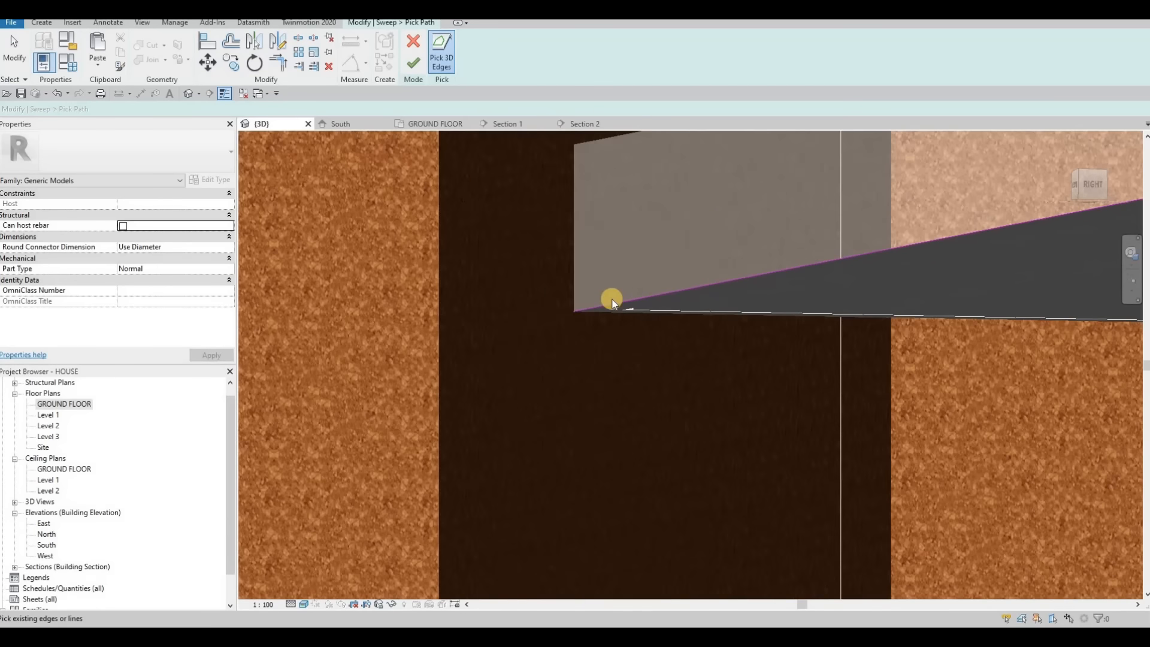
pyautogui.scroll(2, 612, 301)
pyautogui.click(615, 300)
pyautogui.scroll(-6, 617, 299)
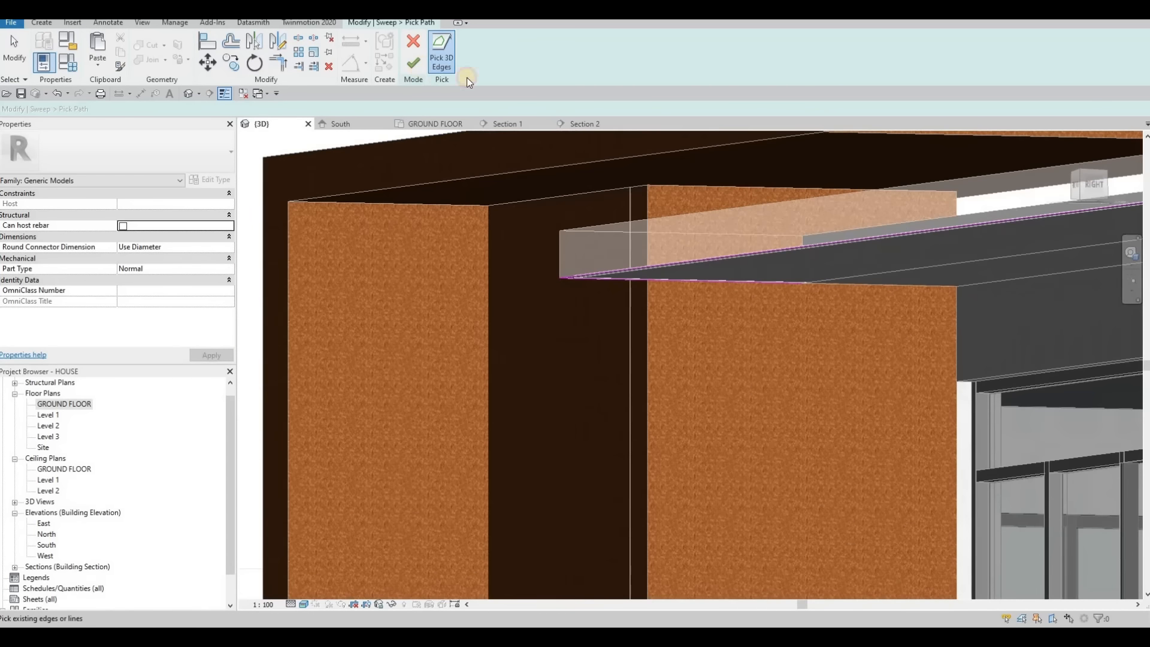
# - Finish the path and draw a rectangular sweep profile 5 mm high from the path's reference point at the lower beam's end
pyautogui.click(619, 69)
pyautogui.scroll(-3, 688, 324)
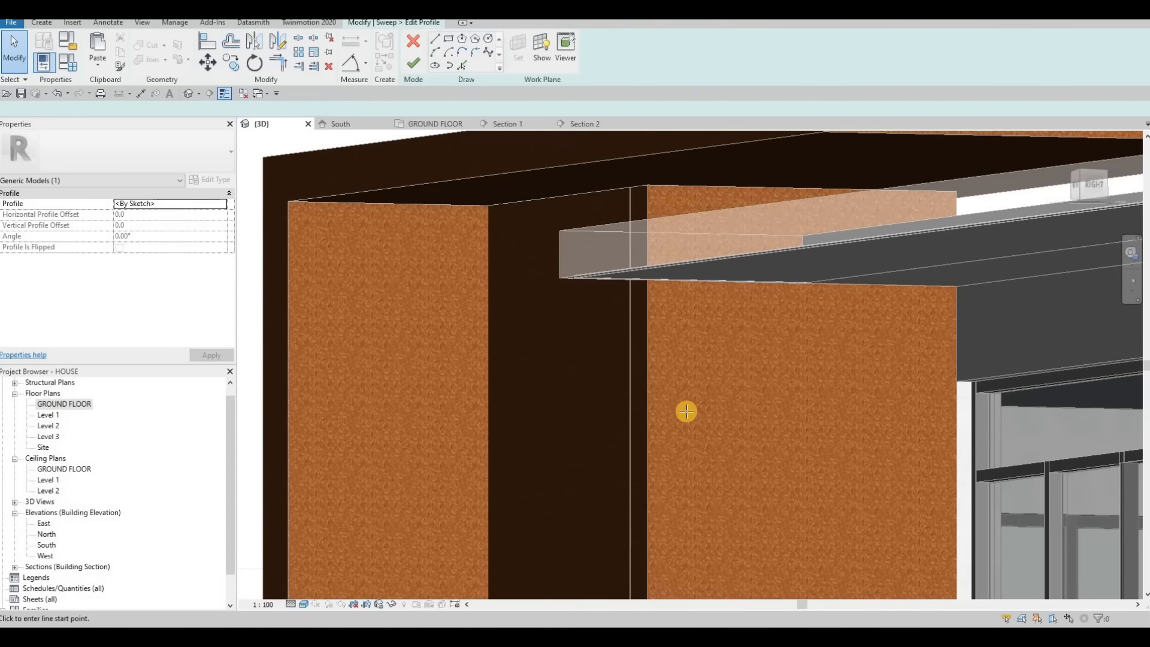
pyautogui.keyDown('shift'); pyautogui.moveTo(775, 509); pyautogui.dragTo(537, 391, button='middle'); pyautogui.keyUp('shift')
pyautogui.scroll(6, 536, 390)
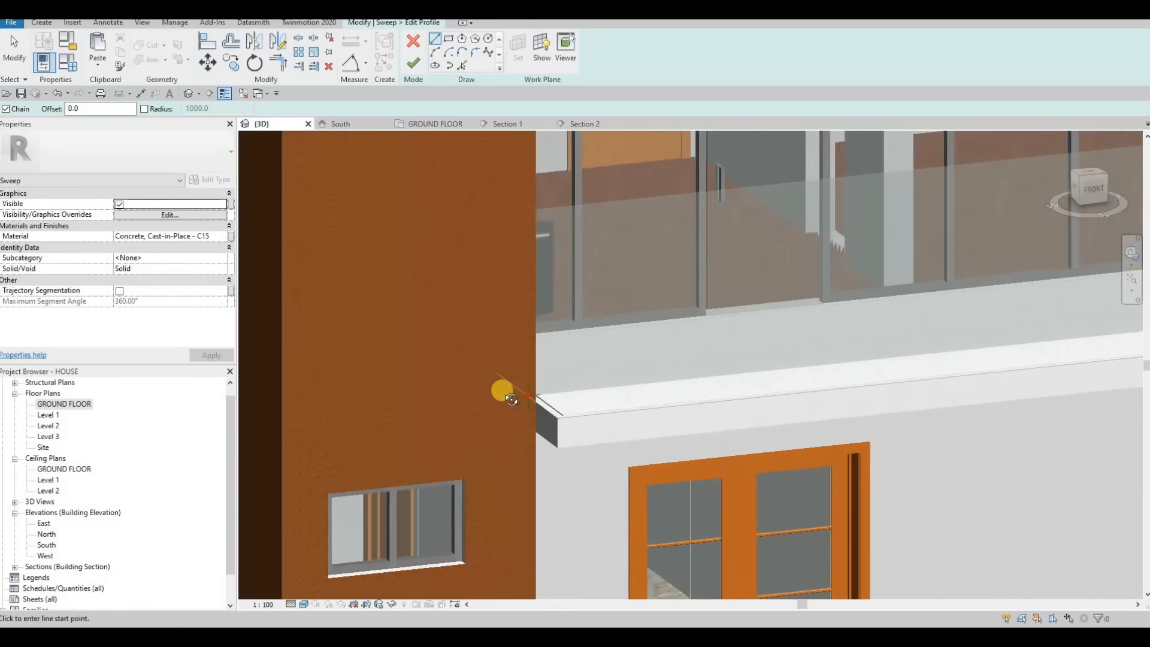
pyautogui.keyDown('shift'); pyautogui.moveTo(434, 298); pyautogui.dragTo(396, 215, button='middle'); pyautogui.keyUp('shift')
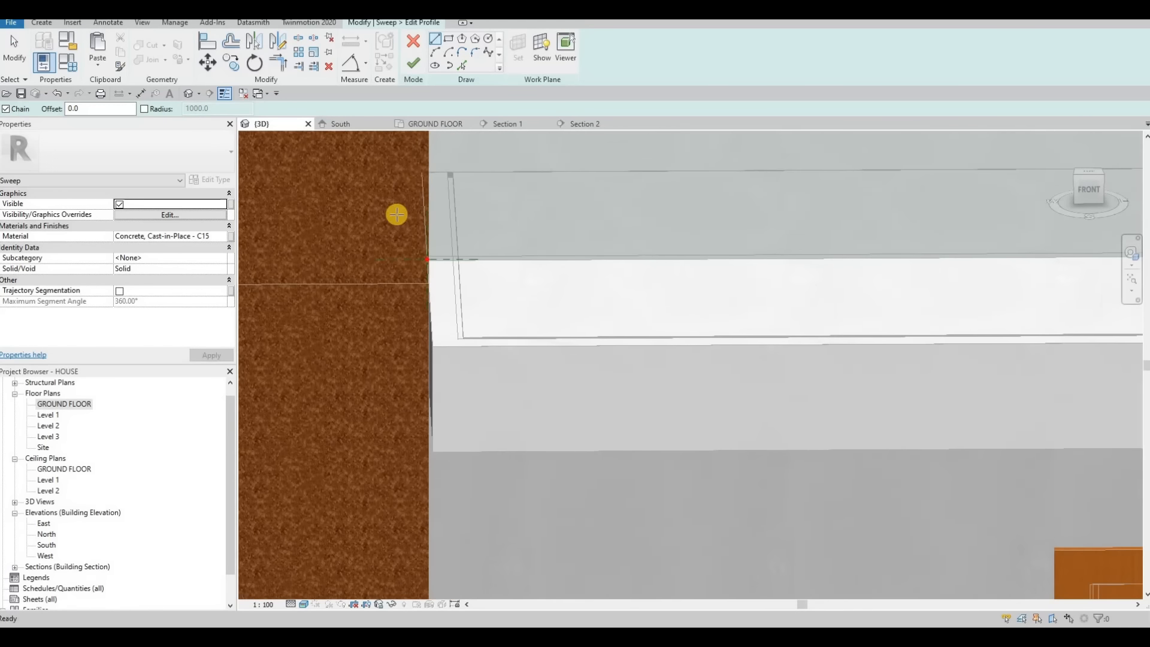
pyautogui.scroll(1, 418, 236)
pyautogui.scroll(3, 429, 266)
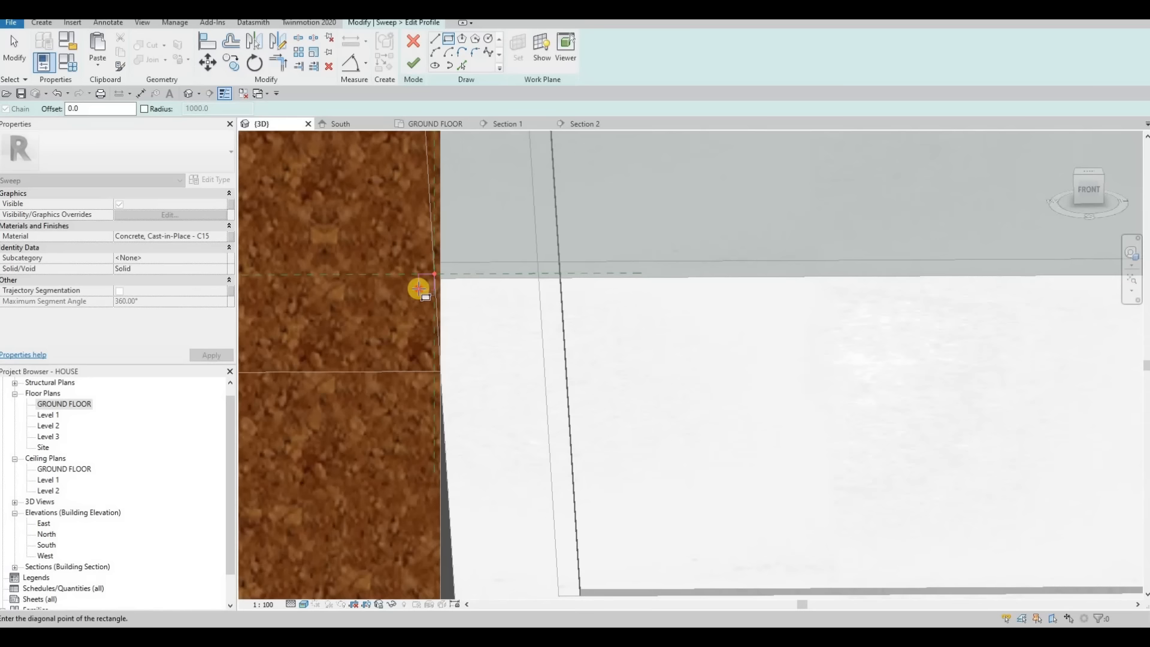
pyautogui.click(423, 264)
pyautogui.scroll(2, 416, 297)
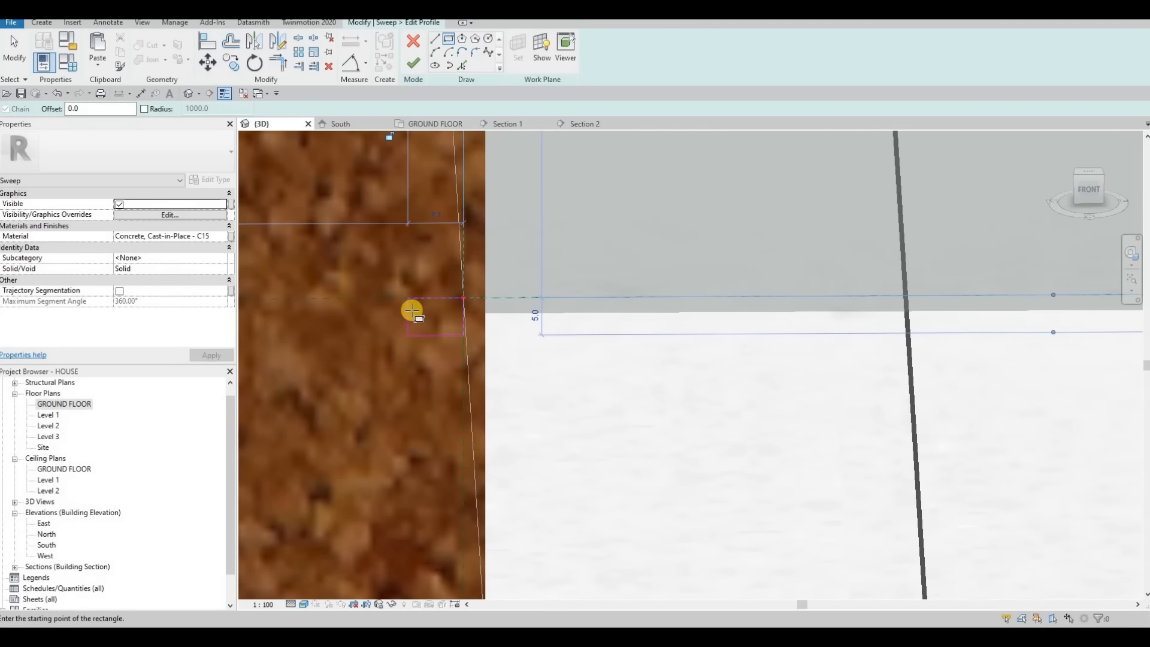
# - Set the sweep profile rectangle's width to 5 mm
pyautogui.press('Escape')
pyautogui.press('Escape')
pyautogui.click(430, 267)
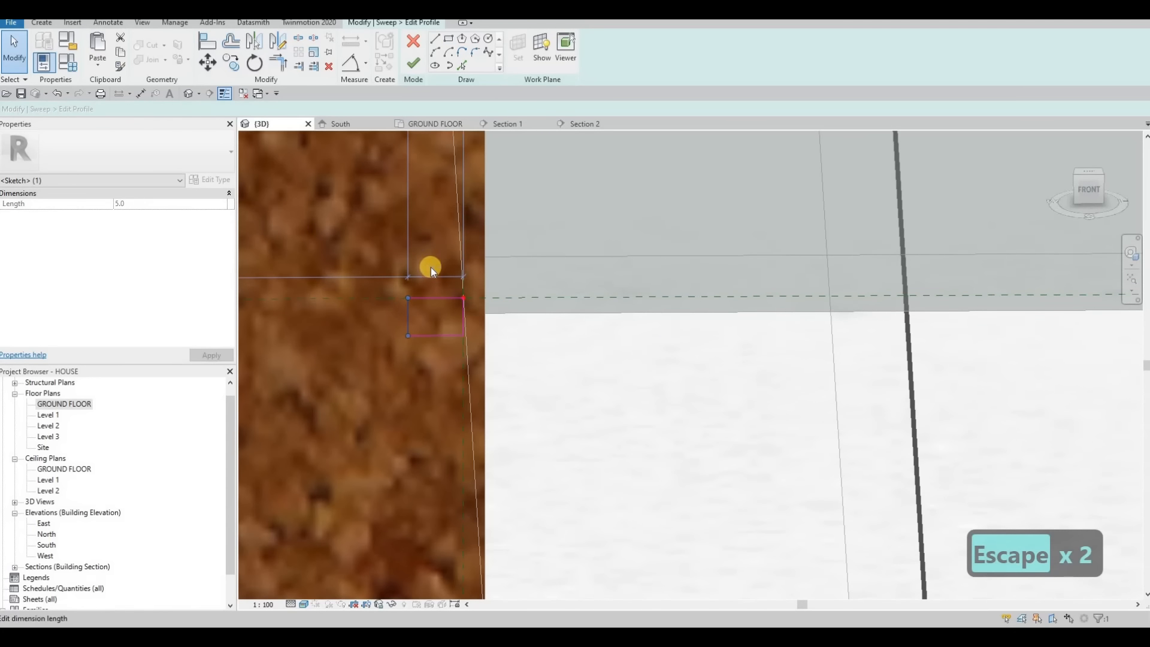
pyautogui.click(430, 267)
pyautogui.write('5')
pyautogui.press('Return')
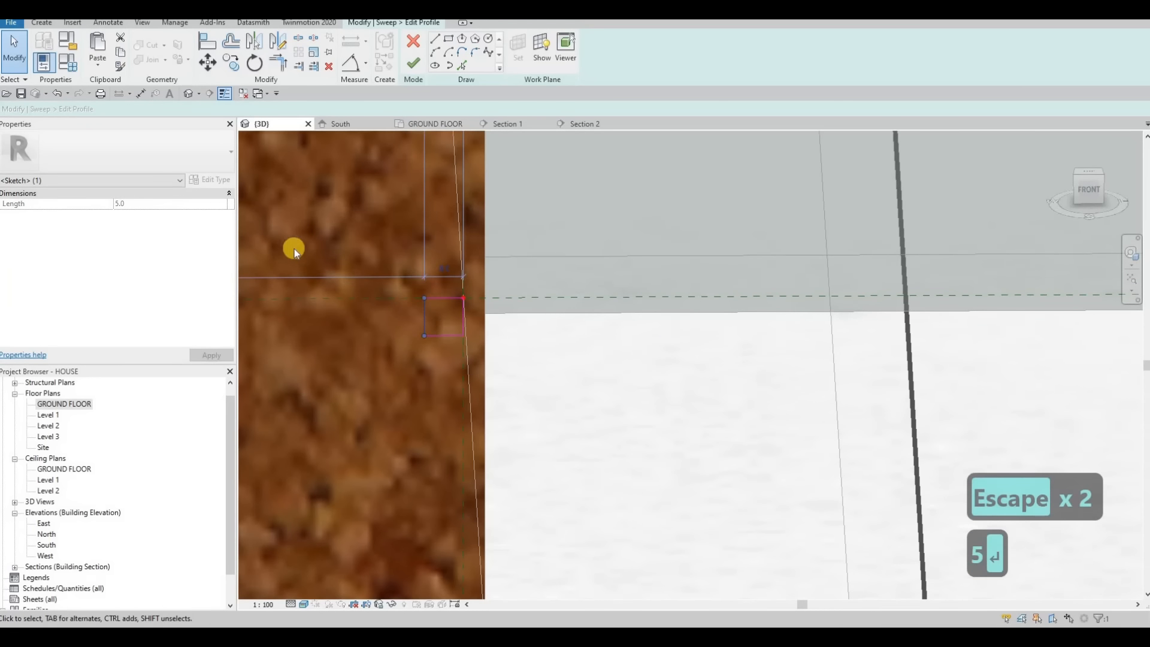
pyautogui.press('Escape')
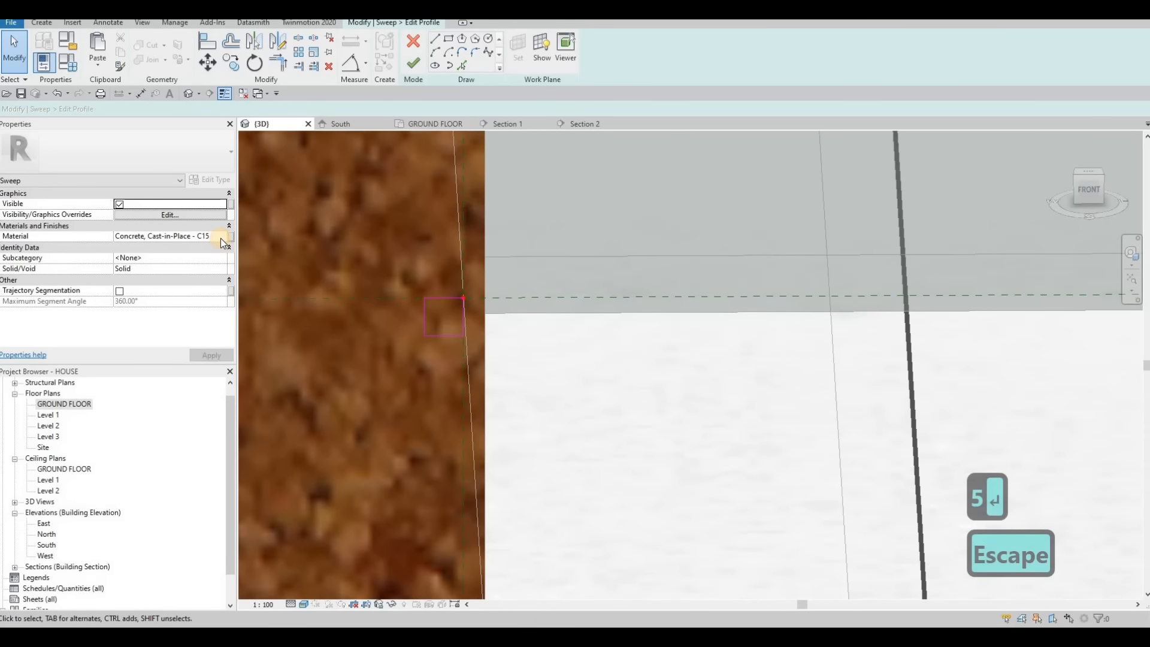
# - Assign the Glass, White, High Luminance material to the sweep
pyautogui.click(222, 237)
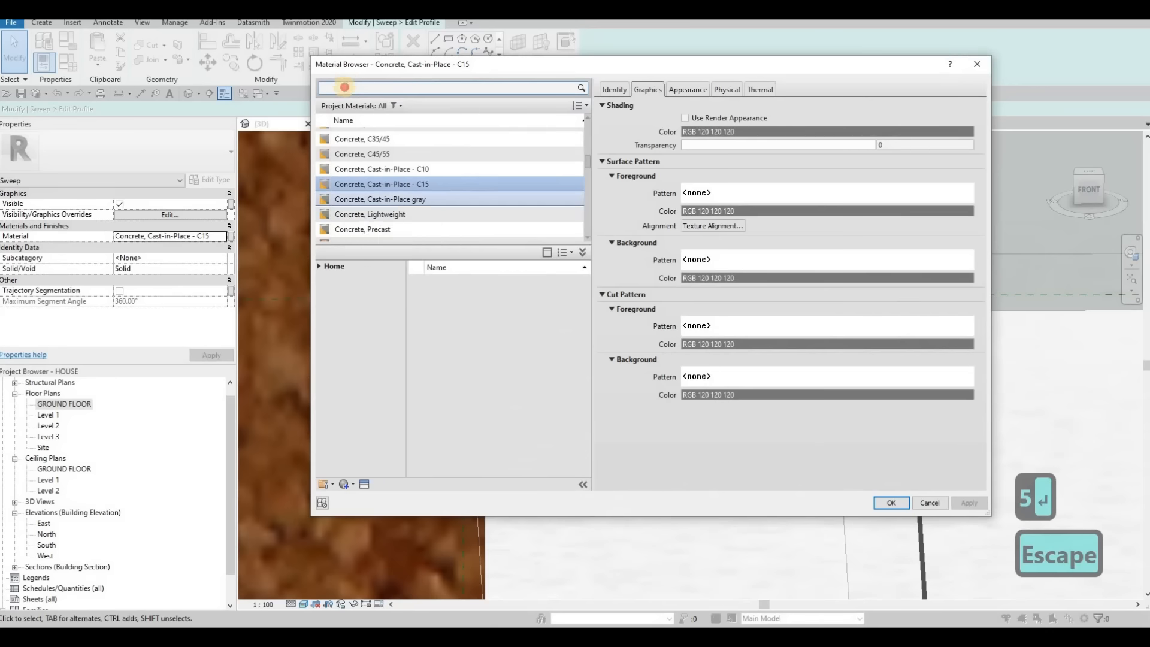
pyautogui.write('LUM')
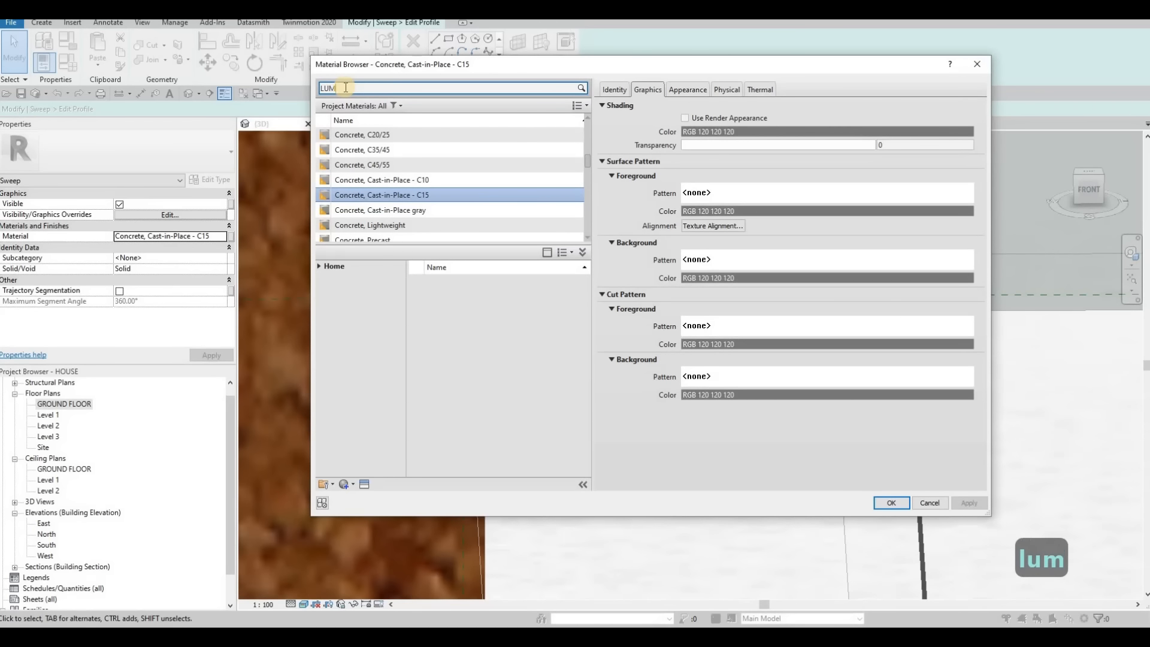
pyautogui.write('INA')
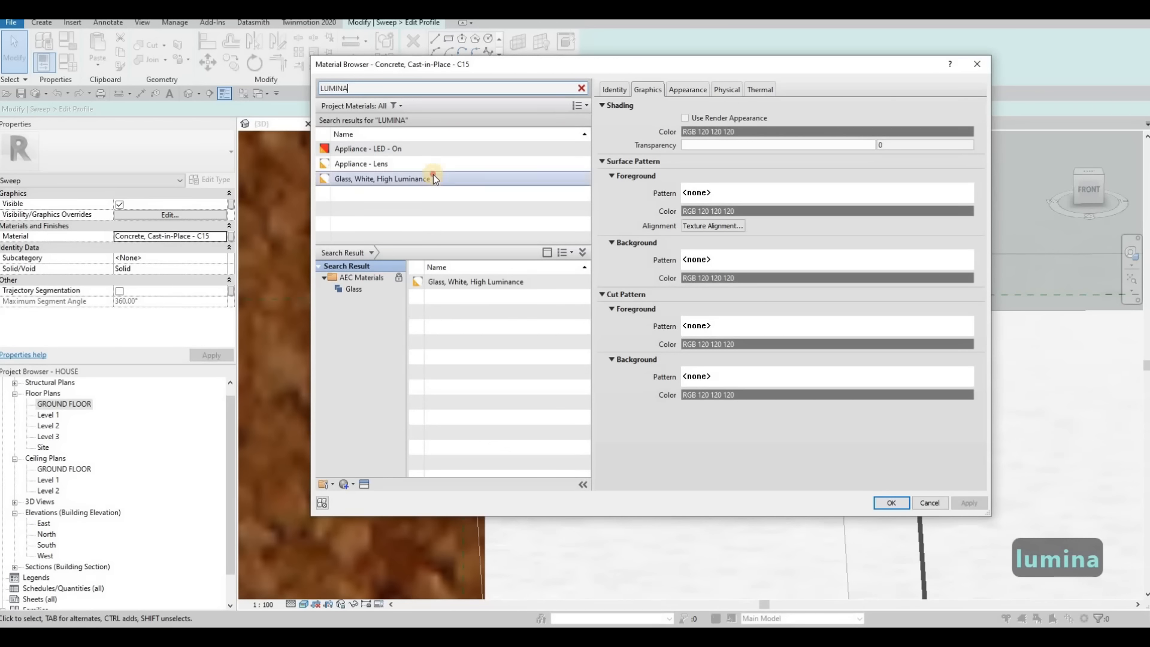
pyautogui.click(891, 502)
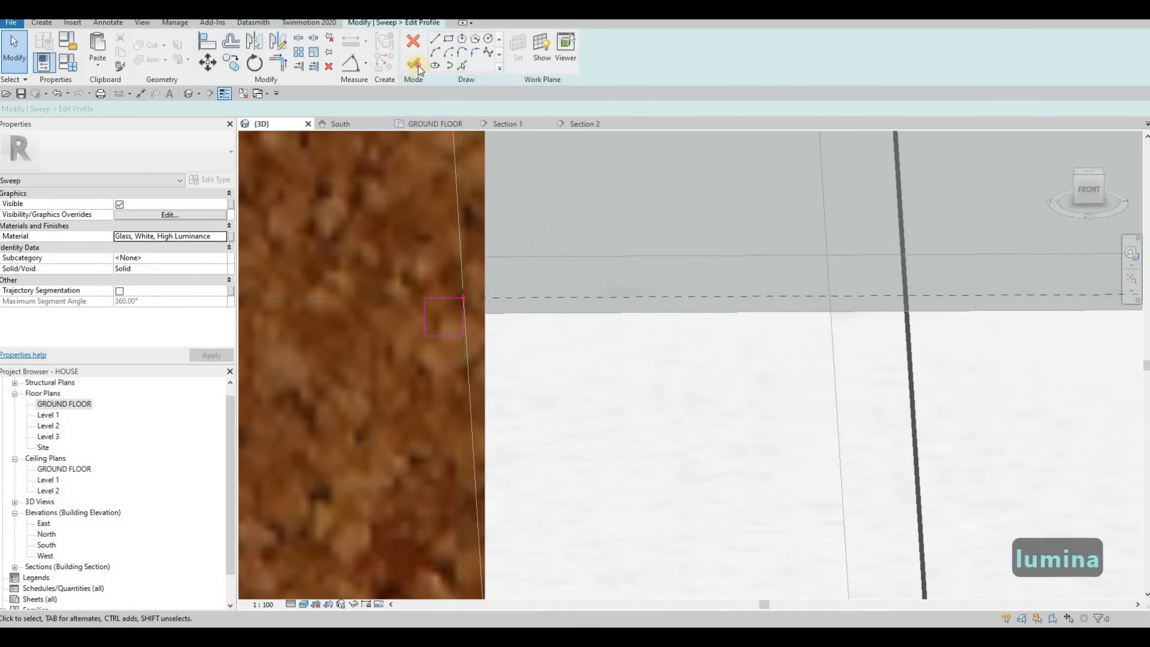
# - Finish the sweep profile, the sweep and the in-place model of the facade frame's edge strip
pyautogui.click(418, 66)
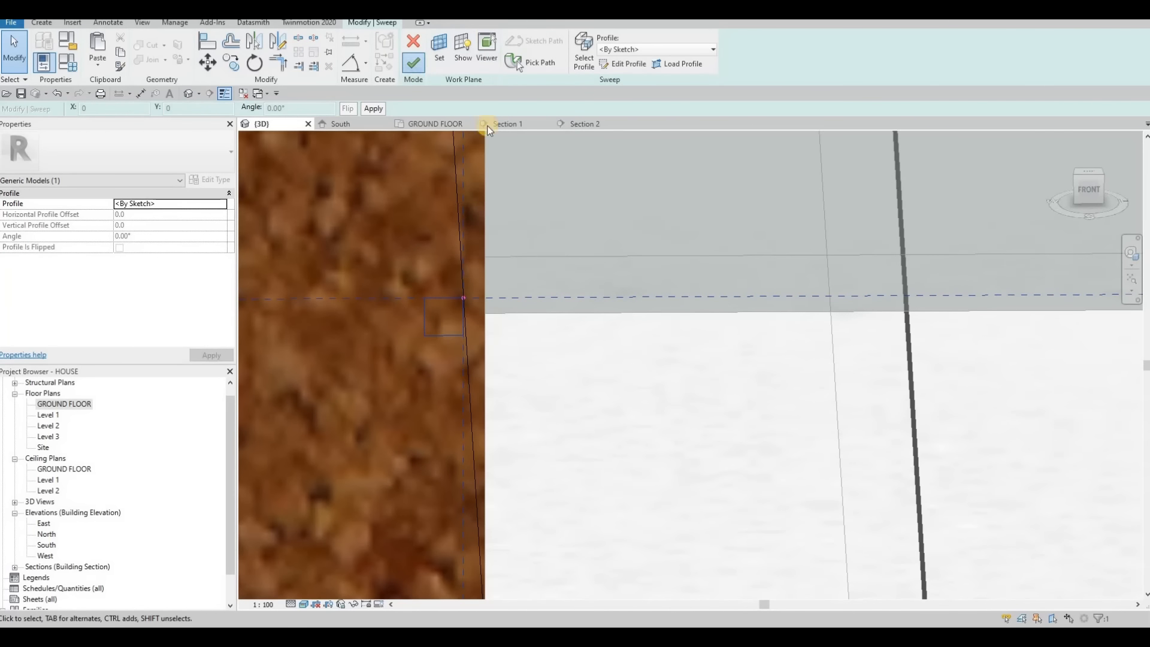
pyautogui.scroll(-9, 533, 281)
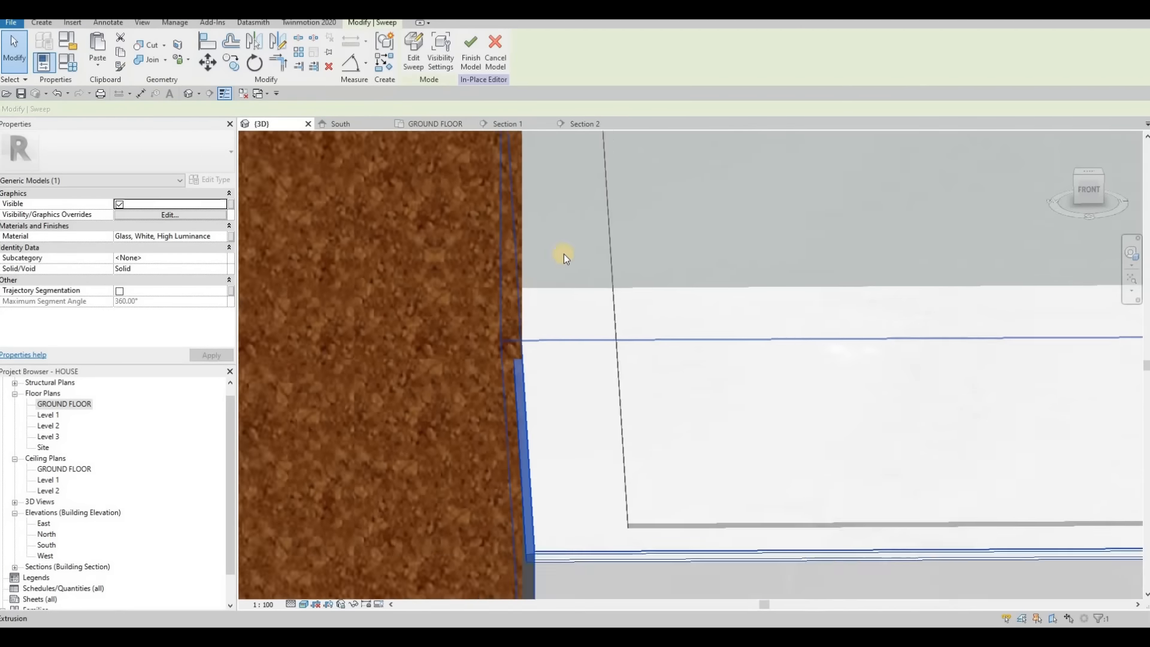
pyautogui.keyDown('shift'); pyautogui.moveTo(580, 261); pyautogui.dragTo(552, 257, button='middle'); pyautogui.keyUp('shift')
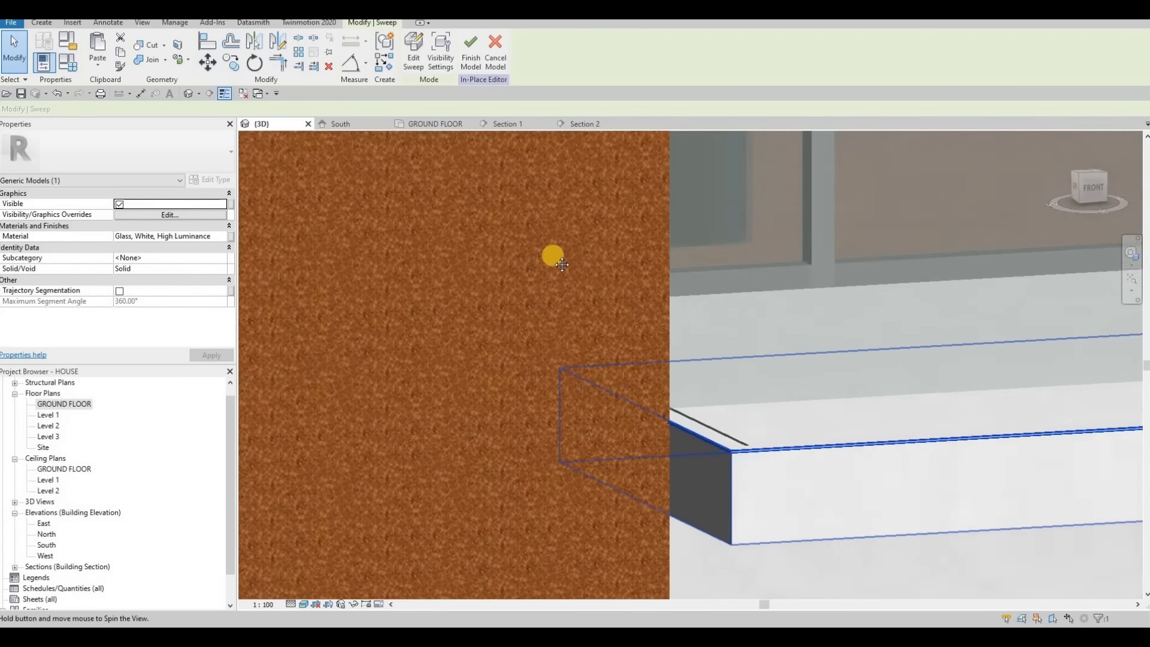
pyautogui.scroll(-6, 667, 221)
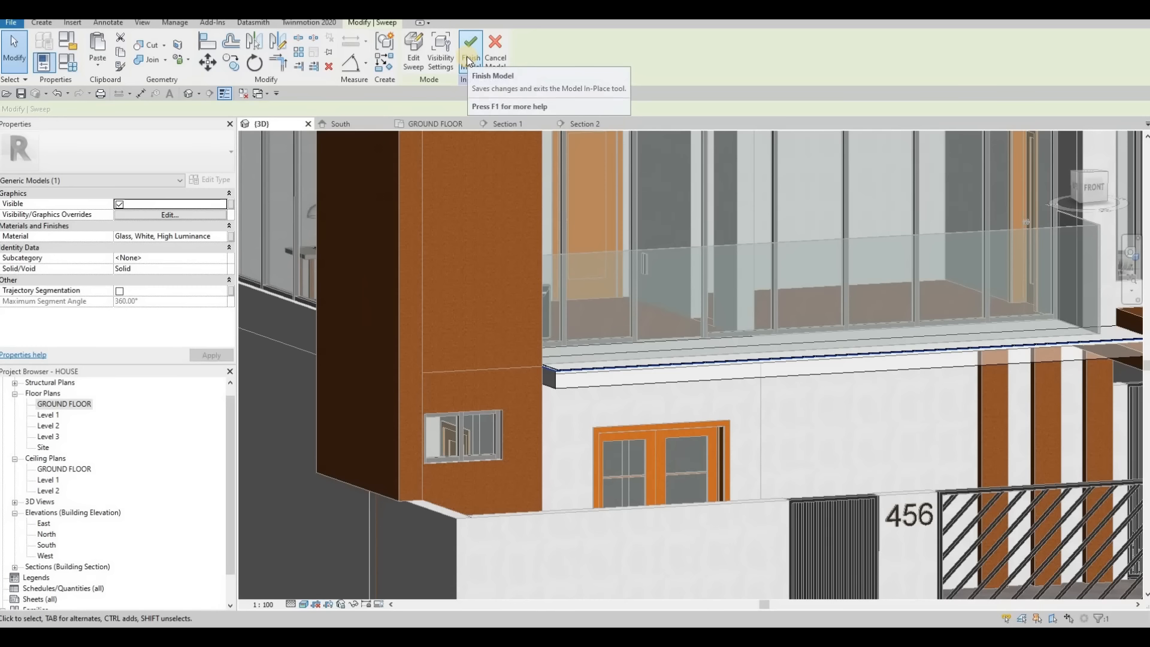
pyautogui.click(465, 63)
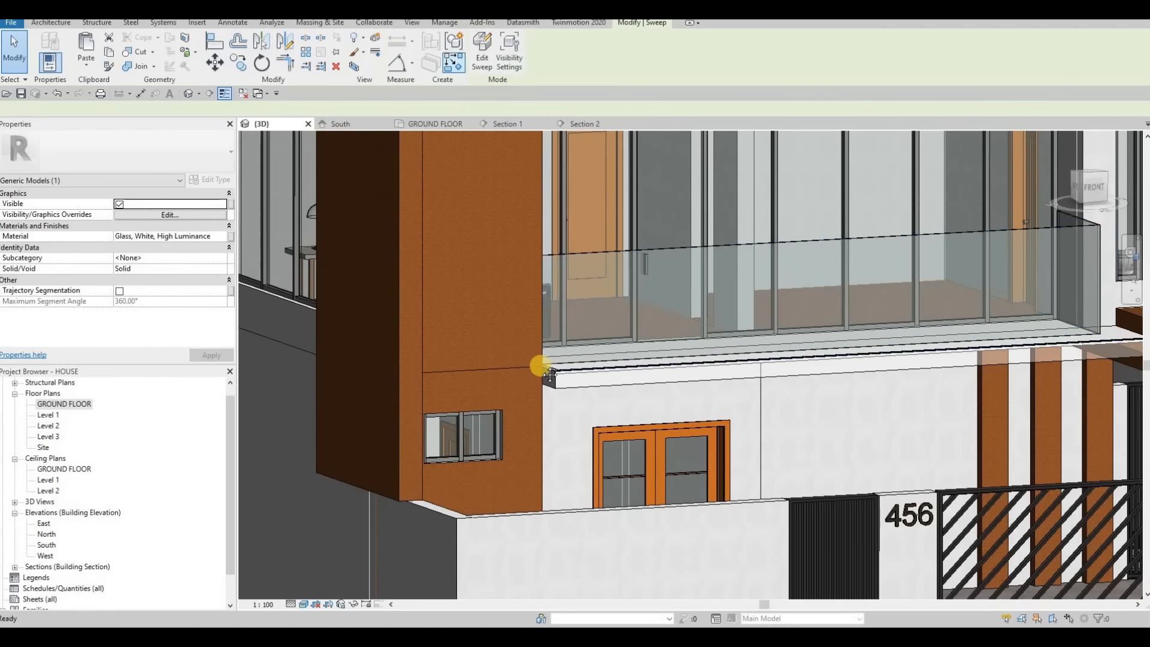
# - Examine the finished luminous strip along the facade frame's edges, including its end at the cork beams beside the balcony
pyautogui.scroll(3, 540, 366)
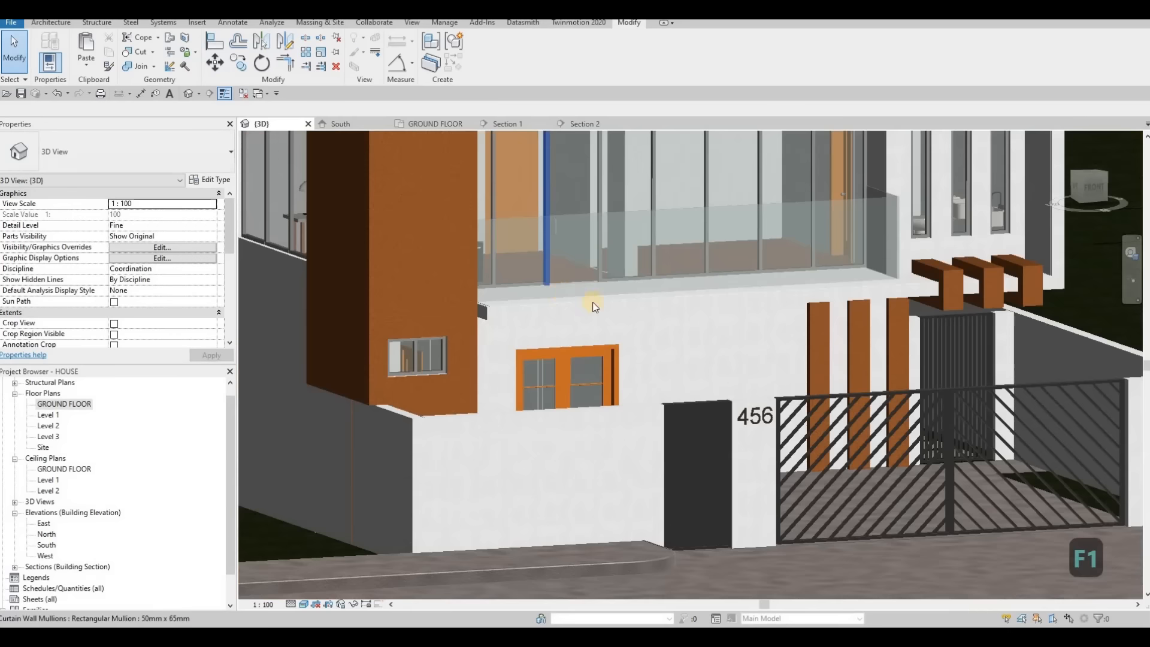
pyautogui.scroll(-3, 593, 306)
pyautogui.moveTo(592, 257); pyautogui.dragTo(587, 300, button='middle')
pyautogui.keyDown('shift'); pyautogui.moveTo(504, 283); pyautogui.dragTo(686, 179, button='middle'); pyautogui.keyUp('shift')
pyautogui.scroll(5, 673, 200)
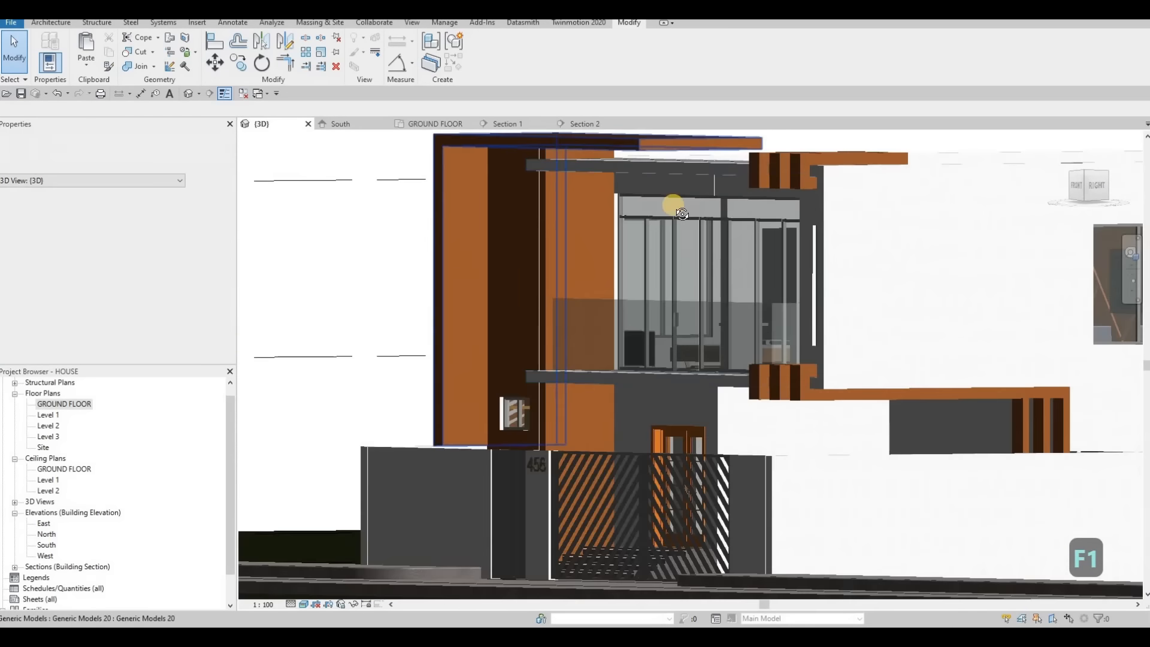
pyautogui.keyDown('shift'); pyautogui.moveTo(642, 257); pyautogui.dragTo(893, 441, button='middle'); pyautogui.keyUp('shift')
pyautogui.press('Escape')
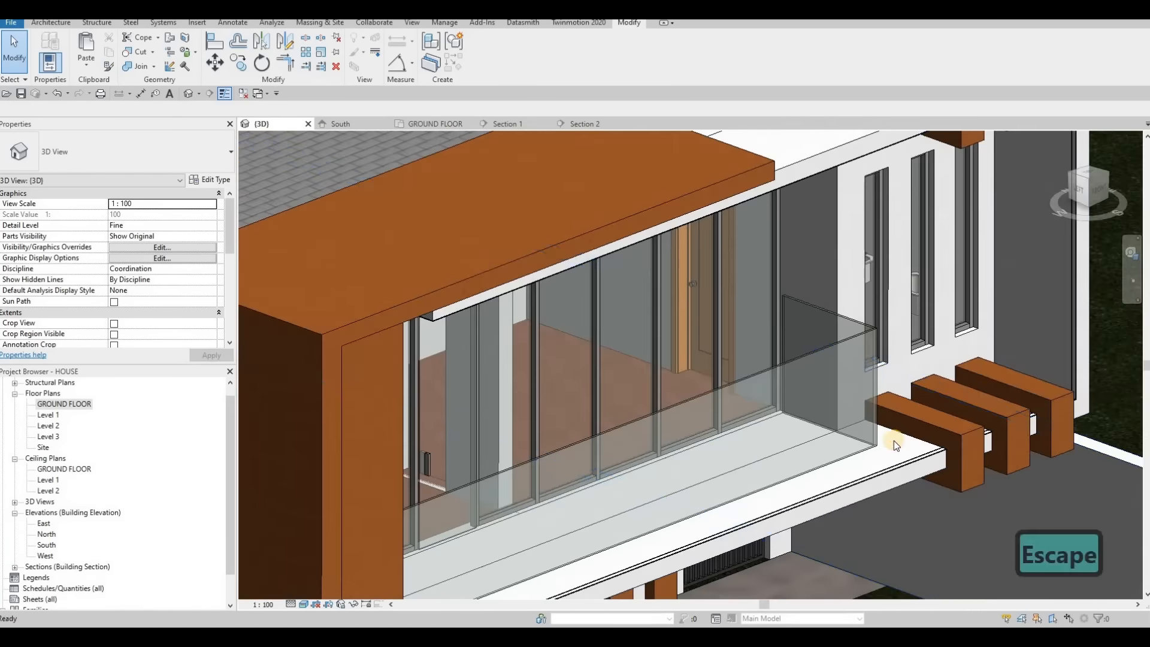
pyautogui.scroll(5, 763, 473)
pyautogui.scroll(3, 760, 453)
pyautogui.press('Escape')
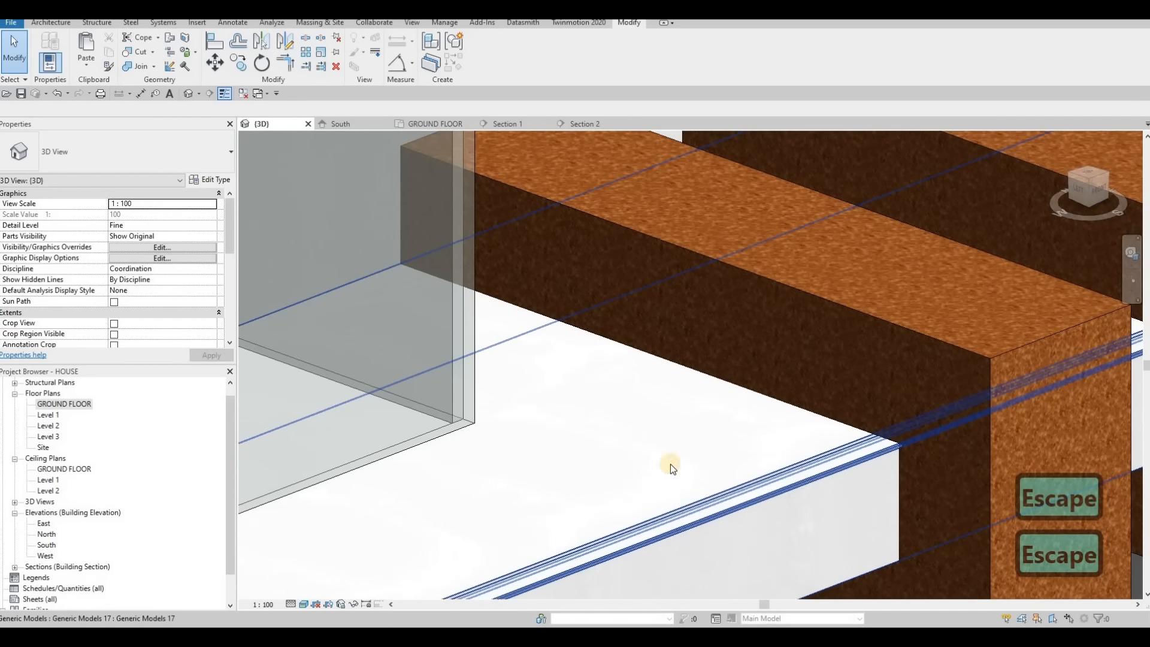
pyautogui.scroll(-4, 863, 339)
pyautogui.moveTo(930, 390); pyautogui.dragTo(936, 318, button='middle')
pyautogui.press('Escape')
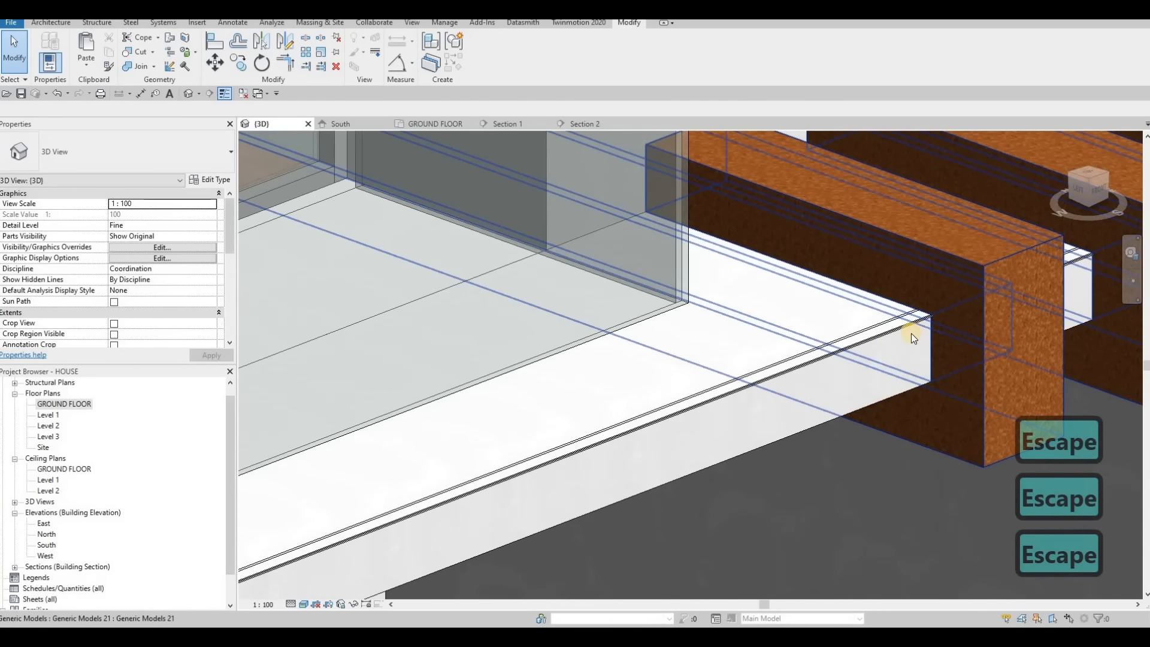
pyautogui.scroll(3, 911, 334)
pyautogui.scroll(-3, 778, 419)
pyautogui.keyDown('shift'); pyautogui.moveTo(778, 419); pyautogui.dragTo(741, 418, button='middle'); pyautogui.keyUp('shift')
pyautogui.press('F1')
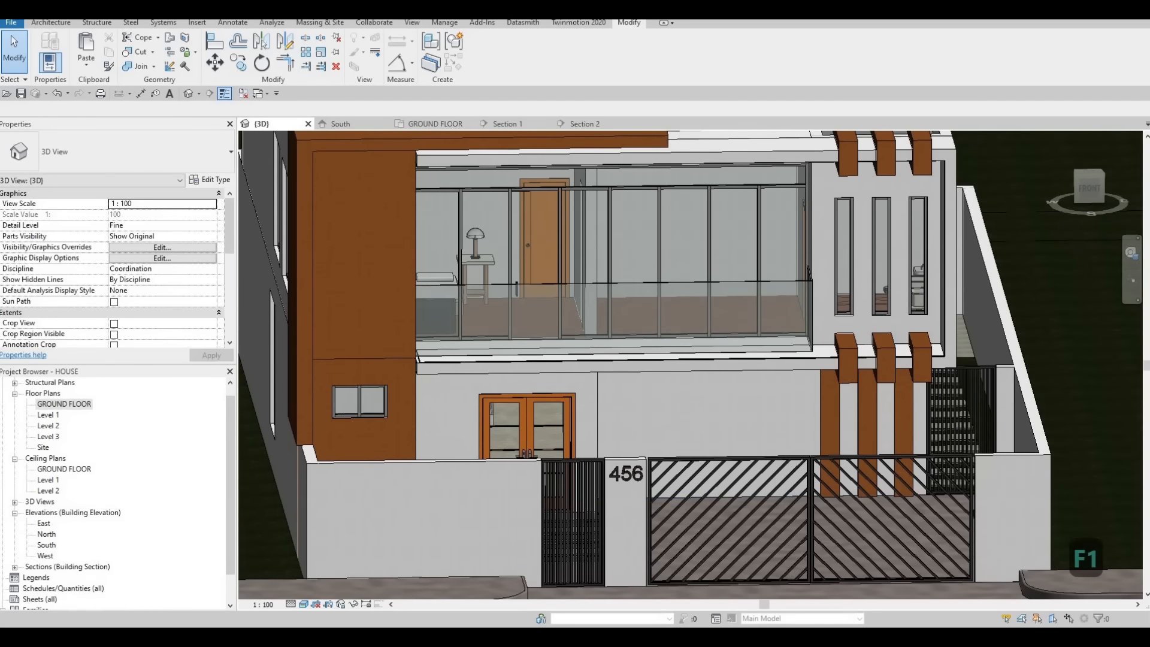
# - Switch to Google Drive and download the selected pot light face base family from the All Extra Families folder
pyautogui.moveTo(936, 130); pyautogui.dragTo(520, 22)
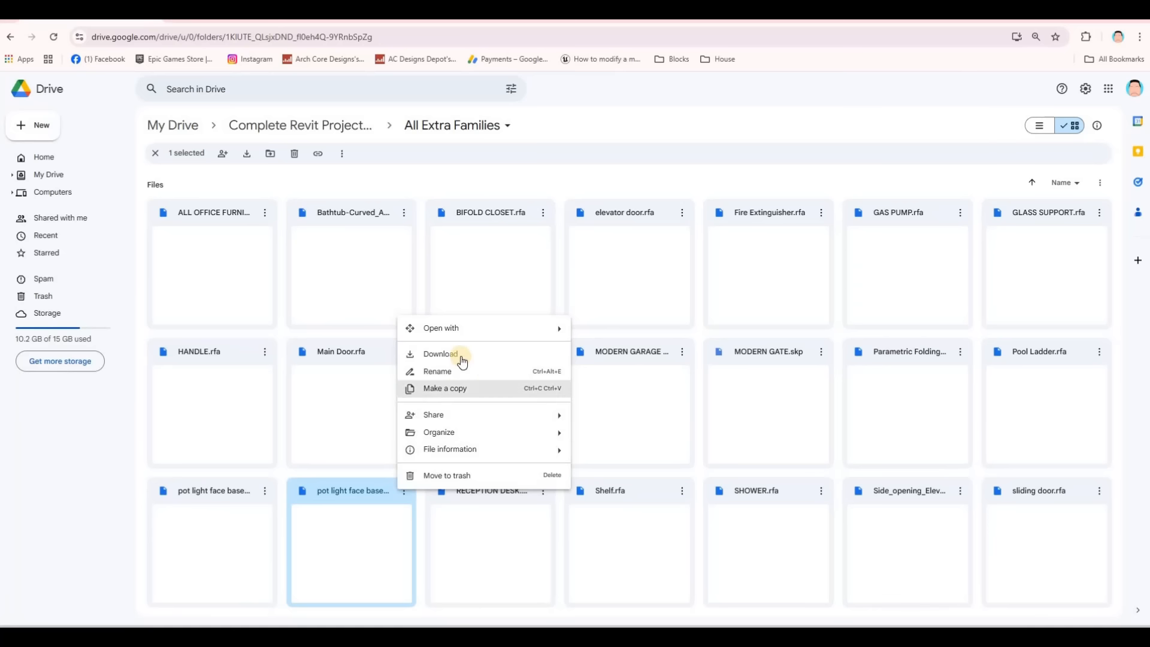
pyautogui.click(440, 354)
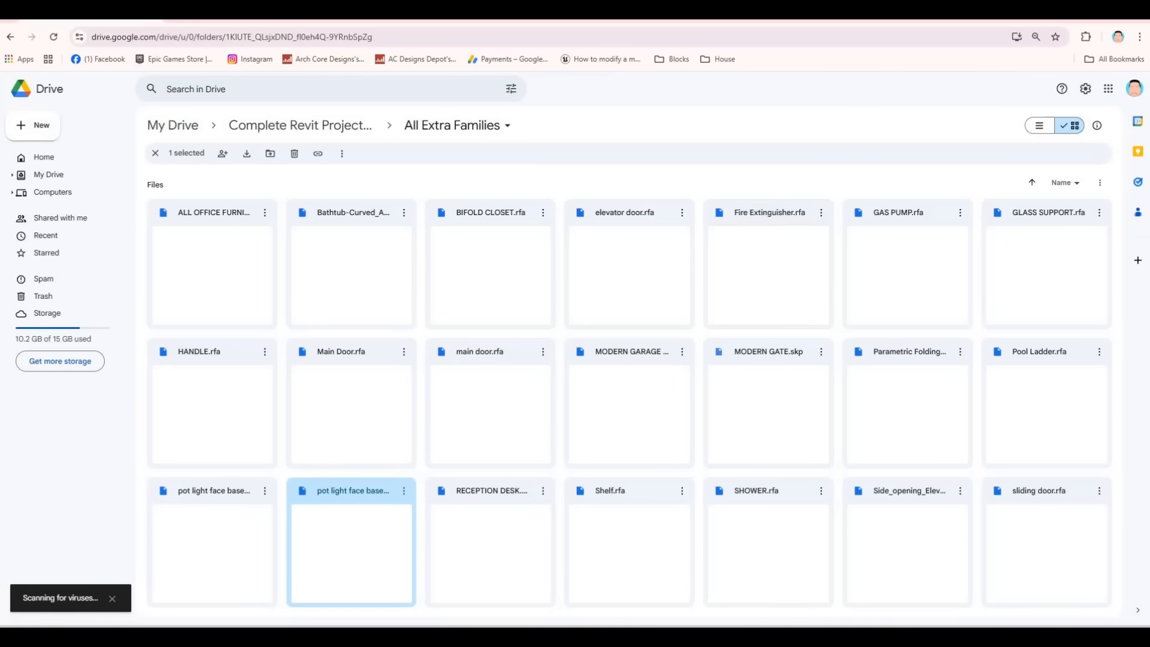
pyautogui.moveTo(755, 136); pyautogui.dragTo(1149, 132)
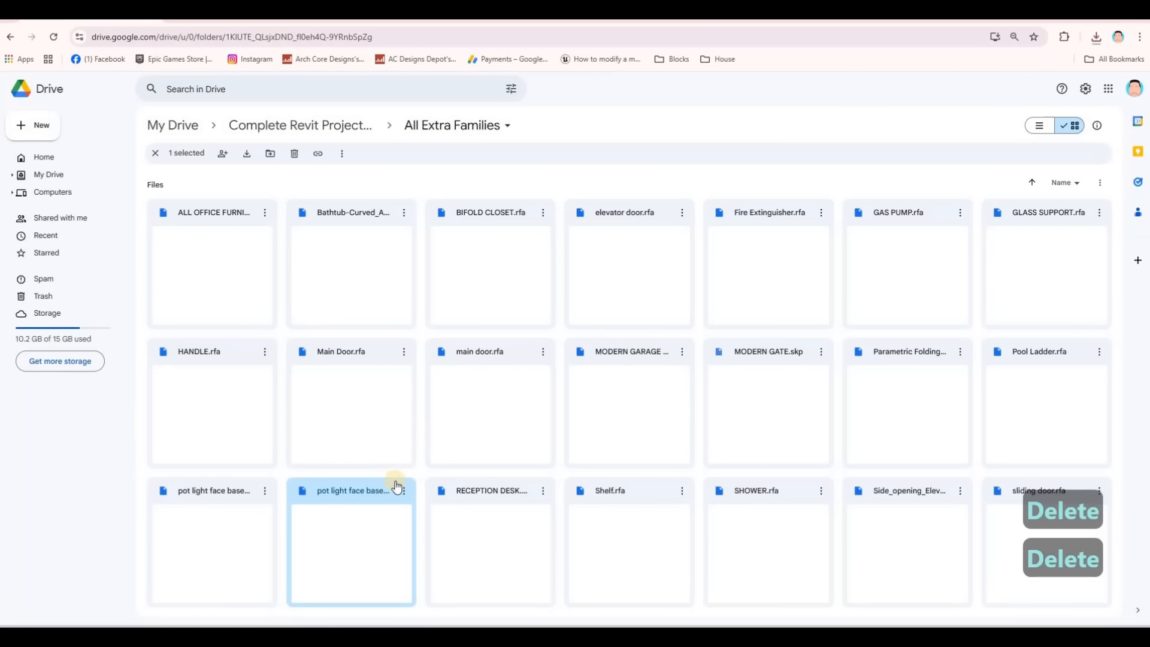
pyautogui.rightClick(425, 406)
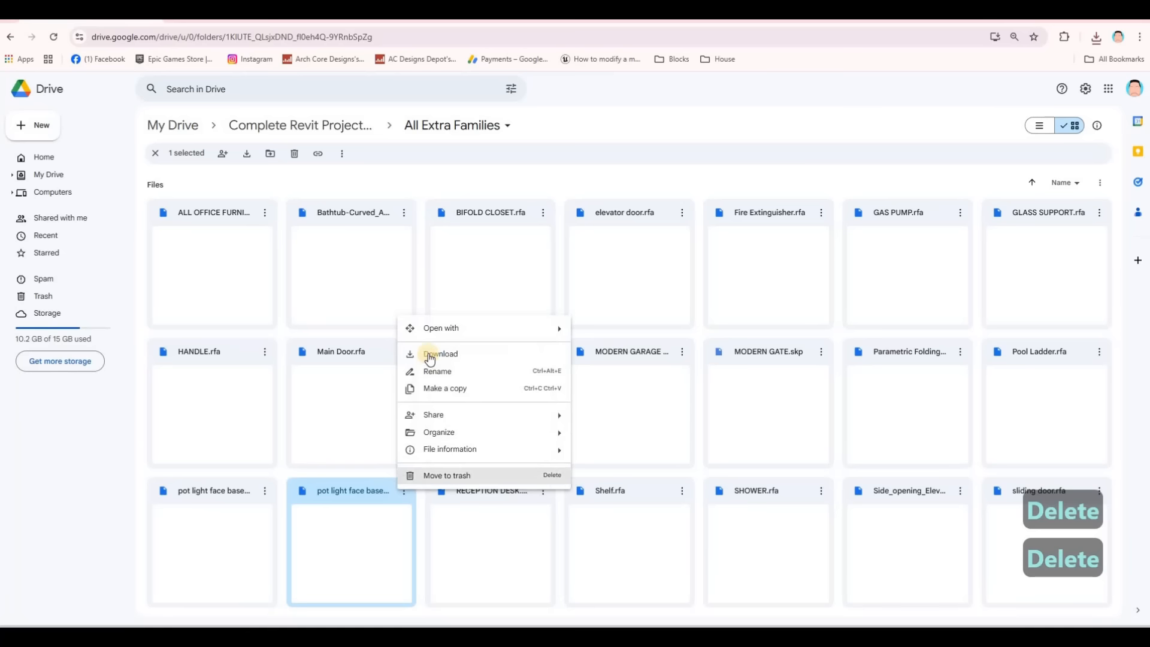
pyautogui.click(447, 354)
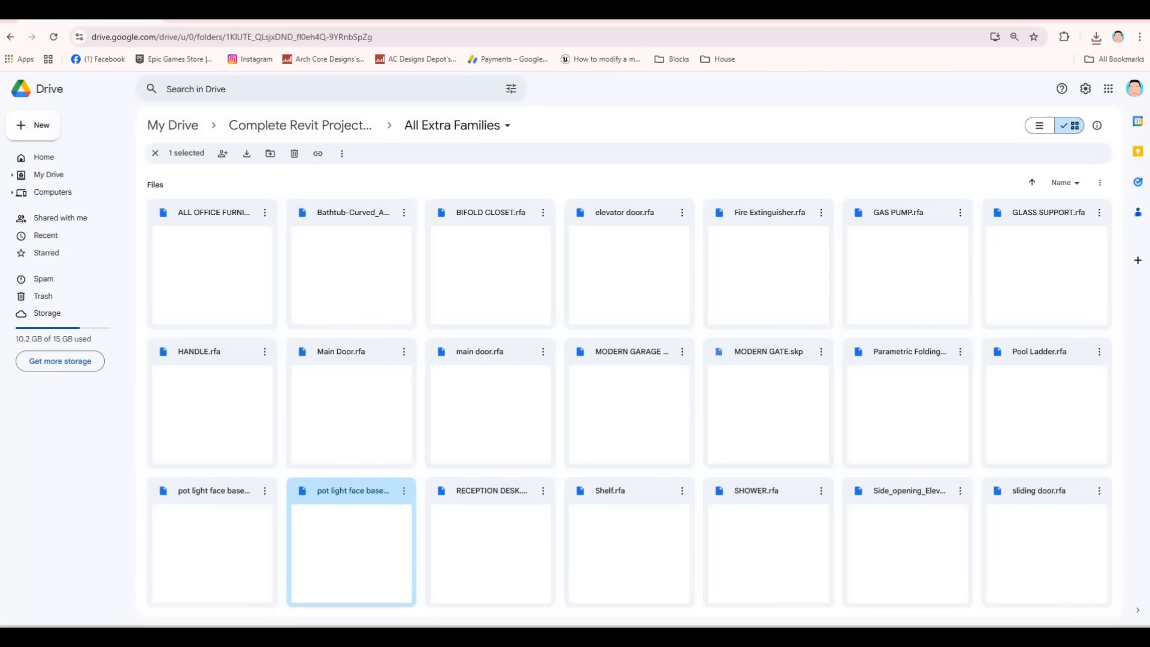
# - Load the downloaded square pot light family from the Downloads folder into the Revit house project and dismiss the save reminder
pyautogui.hotkey('ctrl', 'z')
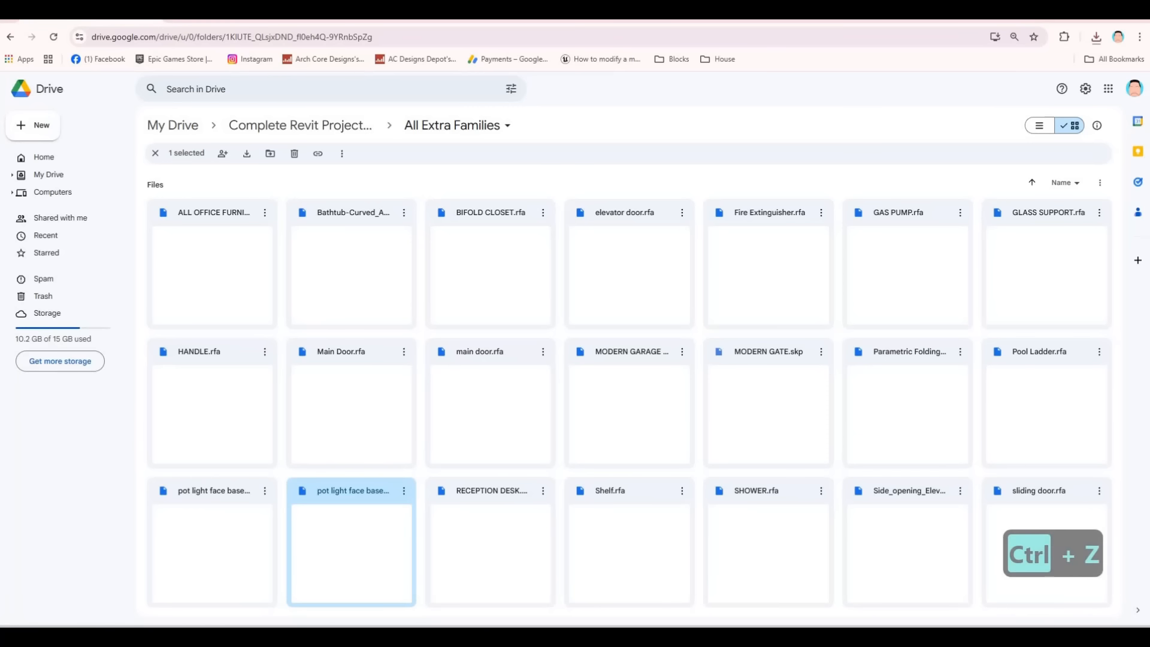
pyautogui.hotkey('ctrl', 'z')
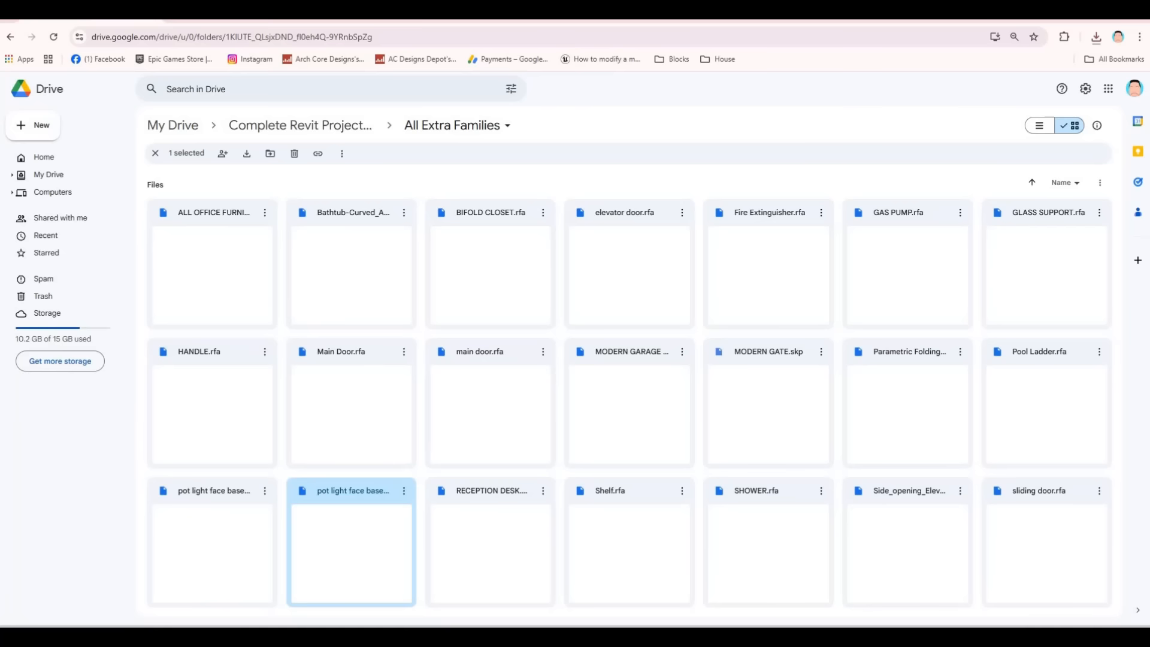
pyautogui.moveTo(1149, 273); pyautogui.dragTo(1128, 468)
pyautogui.moveTo(1149, 69); pyautogui.dragTo(1149, 440)
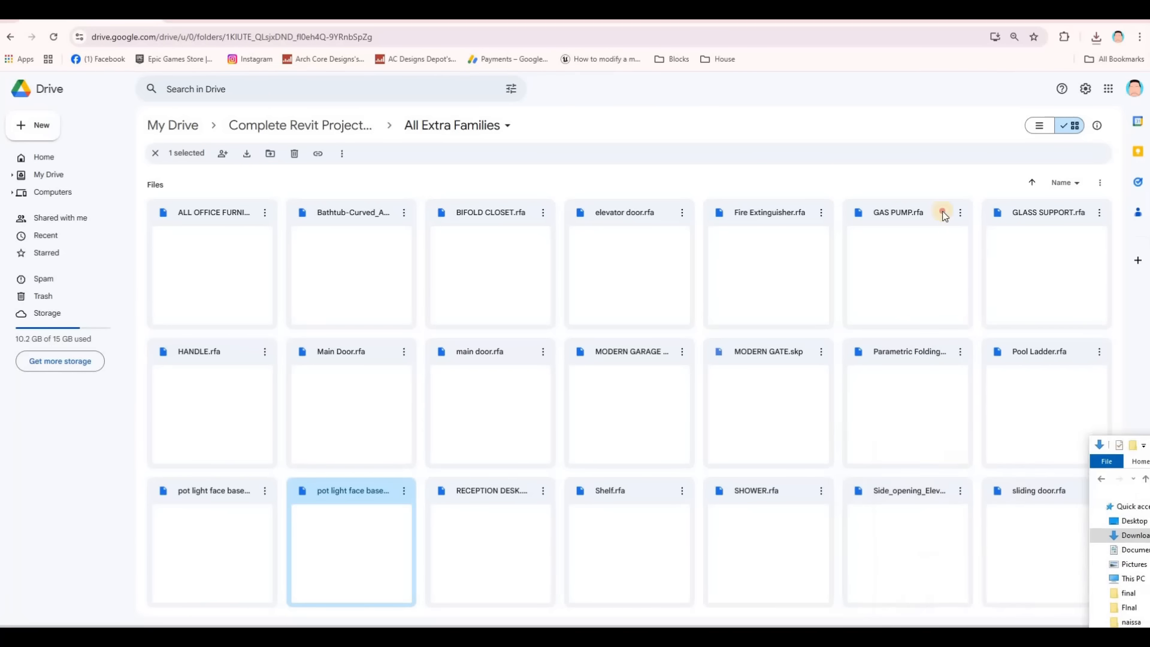
pyautogui.moveTo(772, 216); pyautogui.dragTo(734, 501)
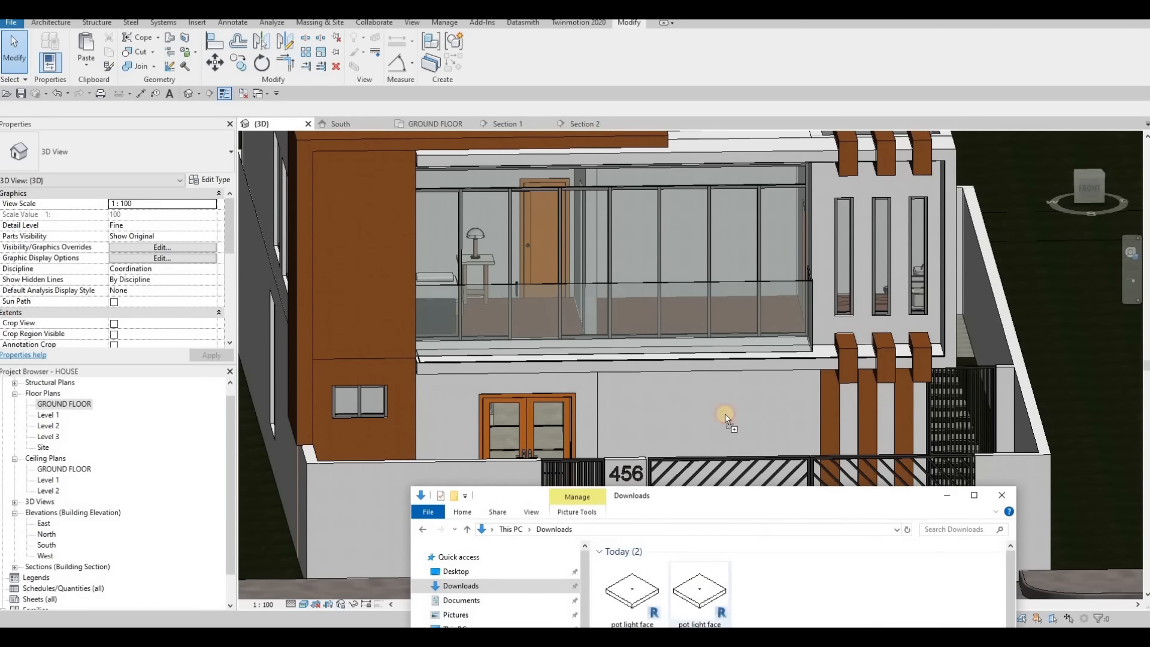
pyautogui.moveTo(726, 417); pyautogui.dragTo(728, 356)
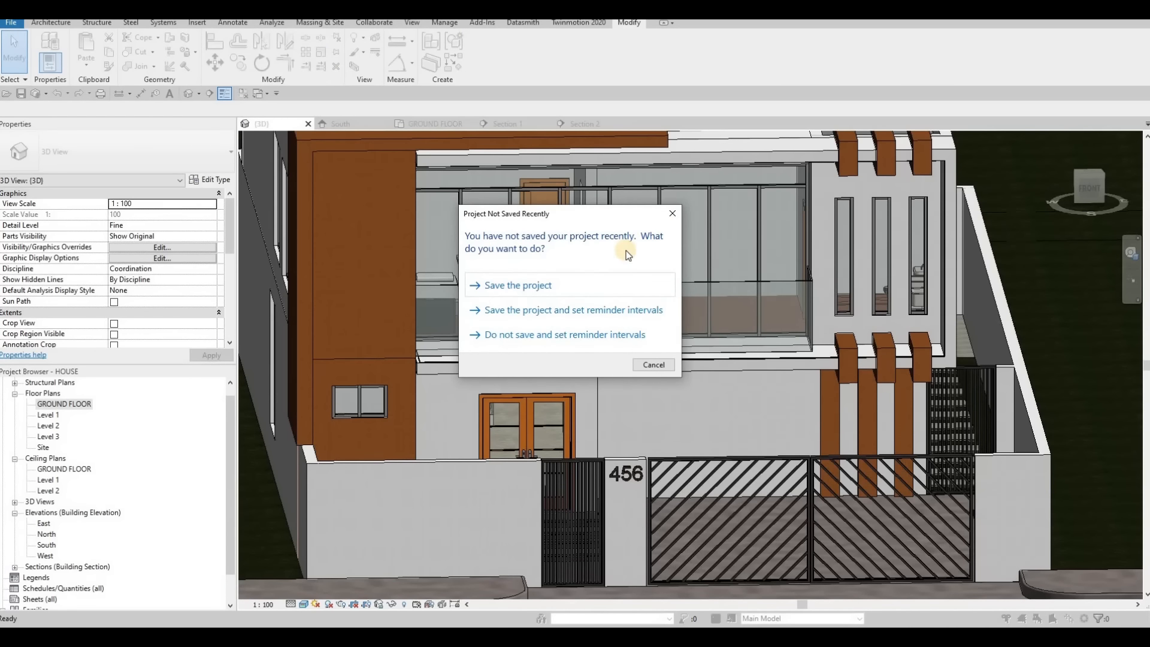
pyautogui.press('Escape')
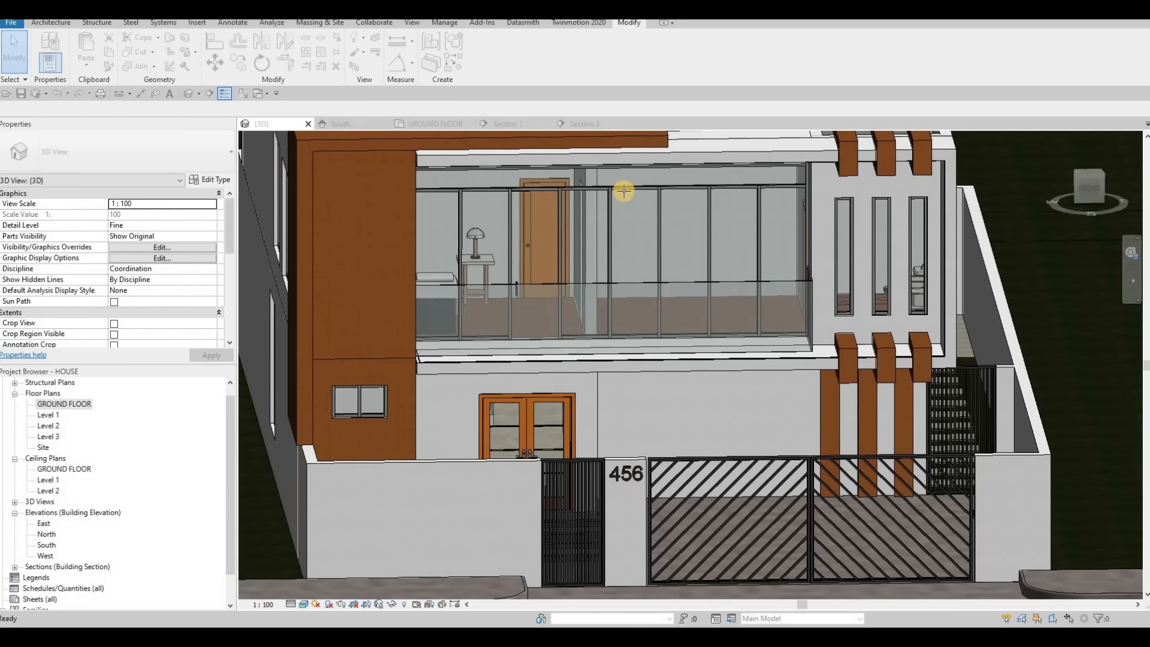
# - Place square pot lights on the underside of the balcony slab near the cork beams
pyautogui.keyDown('shift'); pyautogui.moveTo(740, 171); pyautogui.dragTo(762, 142, button='middle'); pyautogui.keyUp('shift')
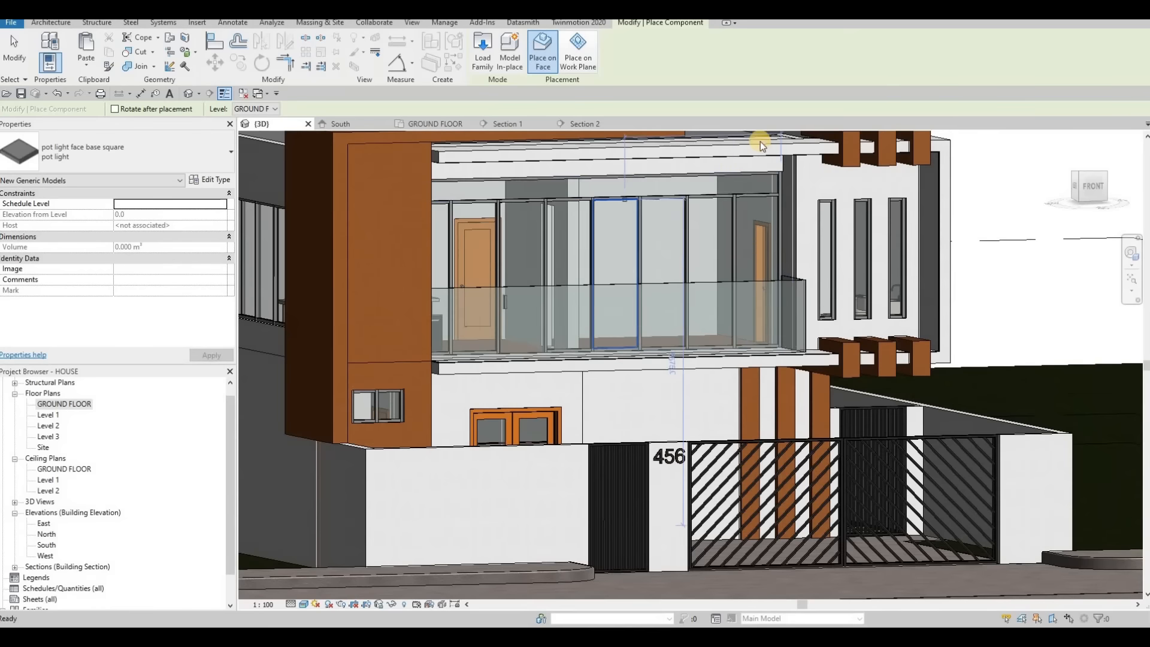
pyautogui.keyDown('shift'); pyautogui.moveTo(724, 426); pyautogui.dragTo(713, 385, button='middle'); pyautogui.keyUp('shift')
pyautogui.scroll(5, 714, 379)
pyautogui.moveTo(770, 315)
pyautogui.mouseDown(button='middle')
pyautogui.moveTo(798, 278)
pyautogui.moveTo(799, 296)
pyautogui.moveTo(781, 293)
pyautogui.moveTo(775, 308)
pyautogui.moveTo(801, 282)
pyautogui.moveTo(791, 280)
pyautogui.moveTo(799, 290)
pyautogui.moveTo(752, 318)
pyautogui.mouseUp(button='middle')
pyautogui.keyDown('shift'); pyautogui.moveTo(804, 398); pyautogui.dragTo(788, 347, button='middle'); pyautogui.keyUp('shift')
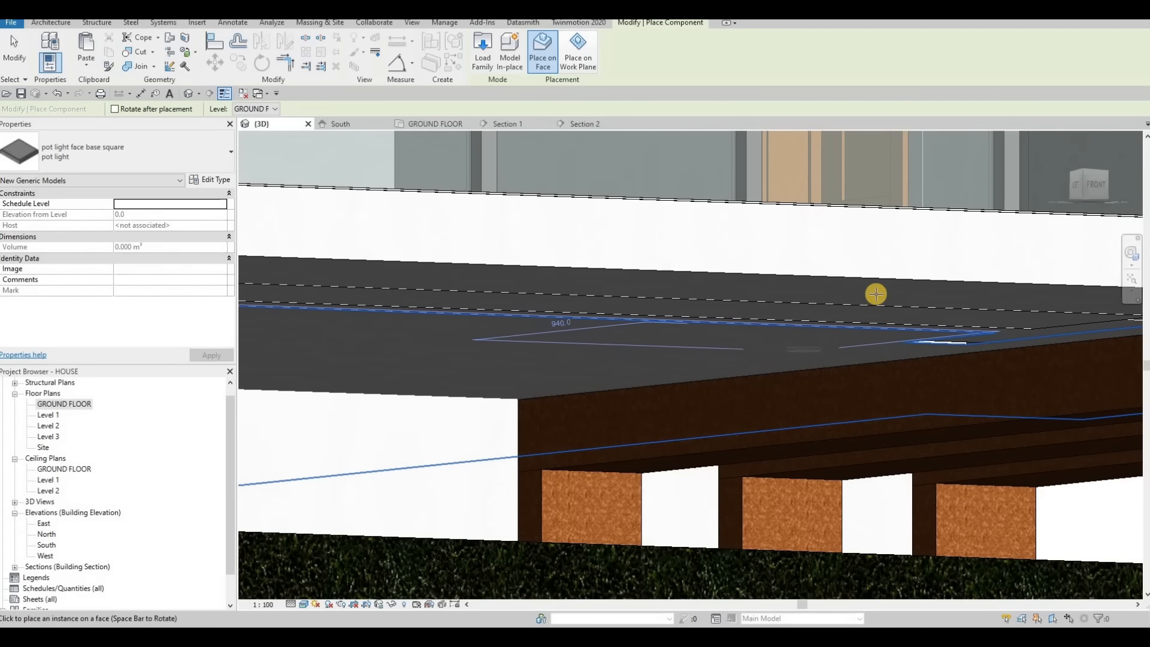
pyautogui.click(793, 293)
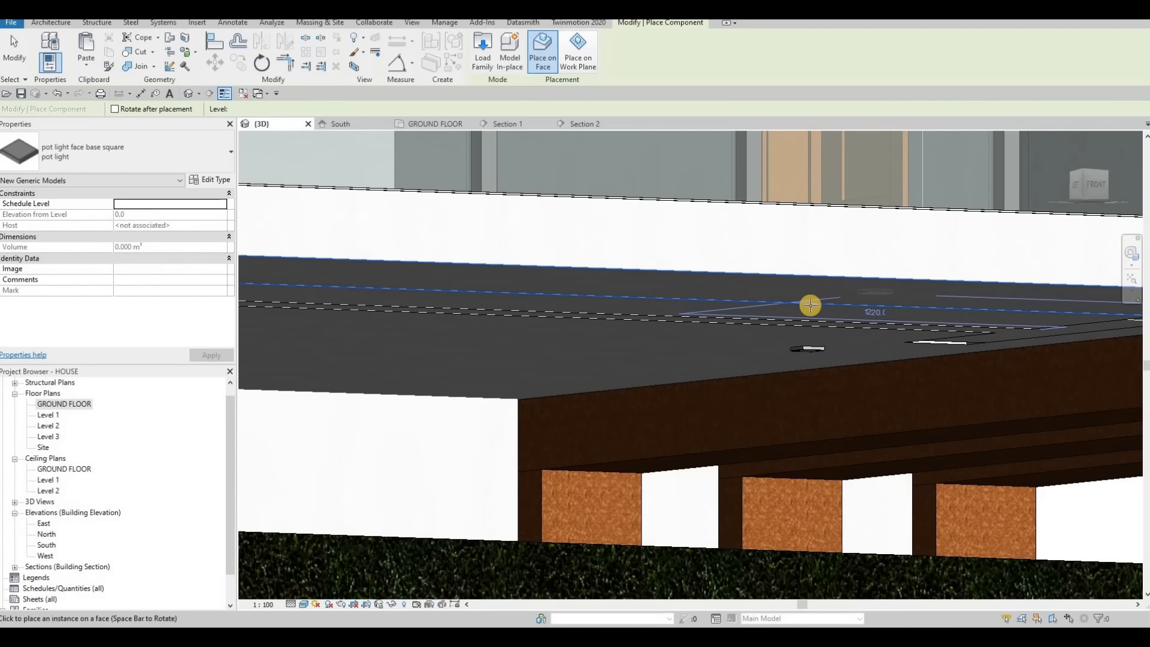
# - Place more square pot lights farther along the slab's underside, above the white ground-floor wall
pyautogui.keyDown('shift'); pyautogui.moveTo(810, 305); pyautogui.dragTo(482, 266, button='middle'); pyautogui.keyUp('shift')
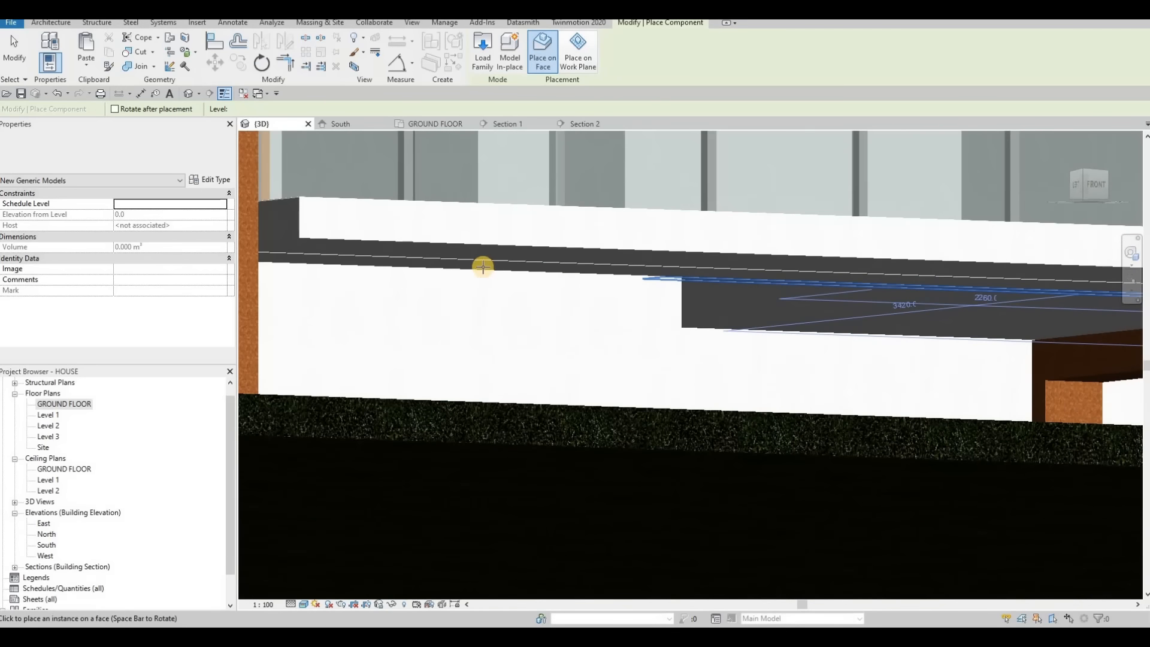
pyautogui.scroll(2, 483, 266)
pyautogui.scroll(2, 696, 257)
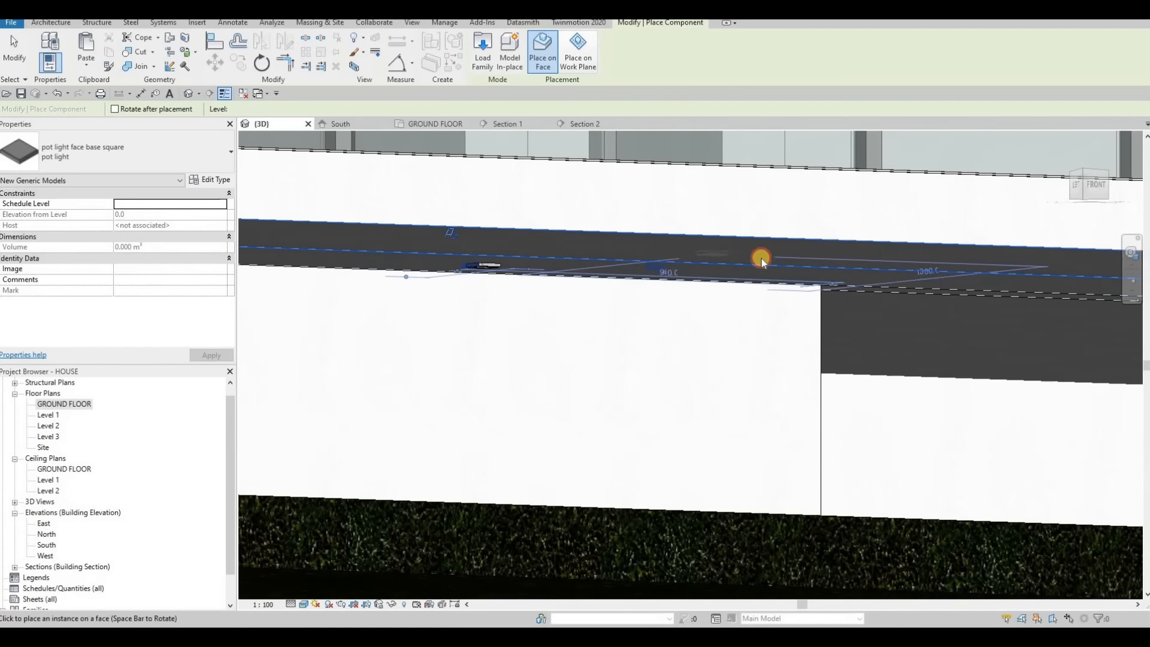
# - Examine the house's rear terrace and front facade around the balcony slab
pyautogui.scroll(-3, 797, 252)
pyautogui.keyDown('shift'); pyautogui.moveTo(713, 236); pyautogui.dragTo(717, 174, button='middle'); pyautogui.keyUp('shift')
pyautogui.scroll(1, 905, 141)
pyautogui.keyDown('shift'); pyautogui.moveTo(905, 229); pyautogui.dragTo(836, 379, button='middle'); pyautogui.keyUp('shift')
pyautogui.keyDown('shift'); pyautogui.moveTo(883, 346); pyautogui.dragTo(806, 342, button='middle'); pyautogui.keyUp('shift')
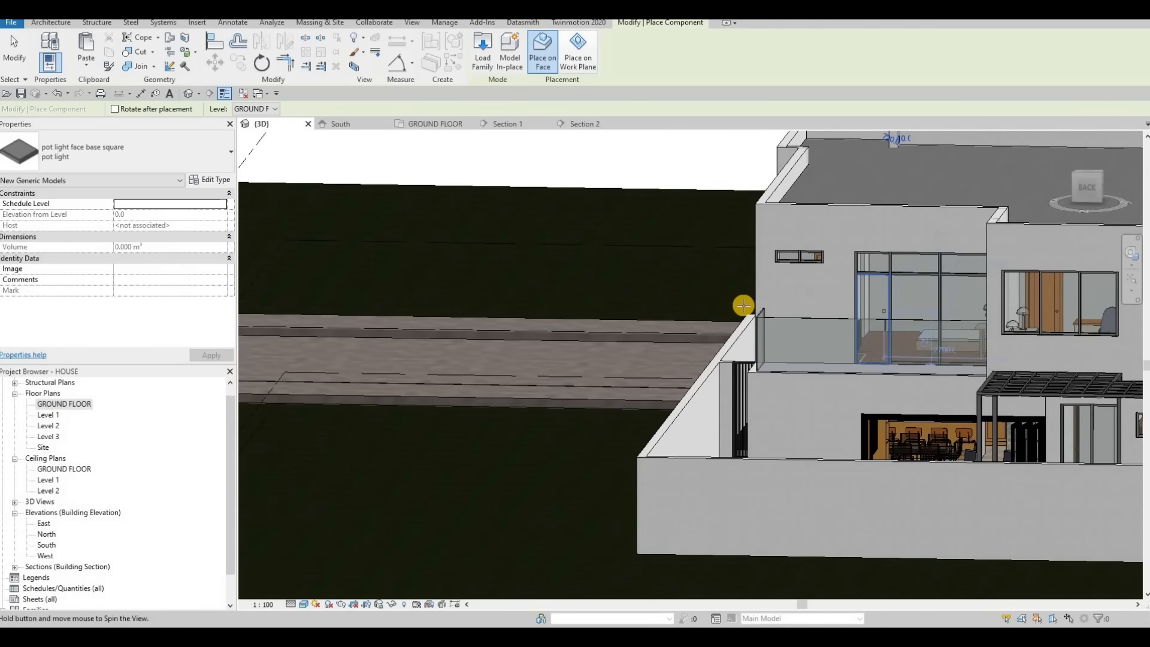
pyautogui.keyDown('shift'); pyautogui.moveTo(744, 305); pyautogui.dragTo(535, 326, button='middle'); pyautogui.keyUp('shift')
pyautogui.keyDown('shift'); pyautogui.moveTo(835, 282); pyautogui.dragTo(660, 267, button='middle'); pyautogui.keyUp('shift')
pyautogui.moveTo(742, 267); pyautogui.dragTo(649, 293, button='middle')
pyautogui.press('Escape')
pyautogui.scroll(1, 650, 294)
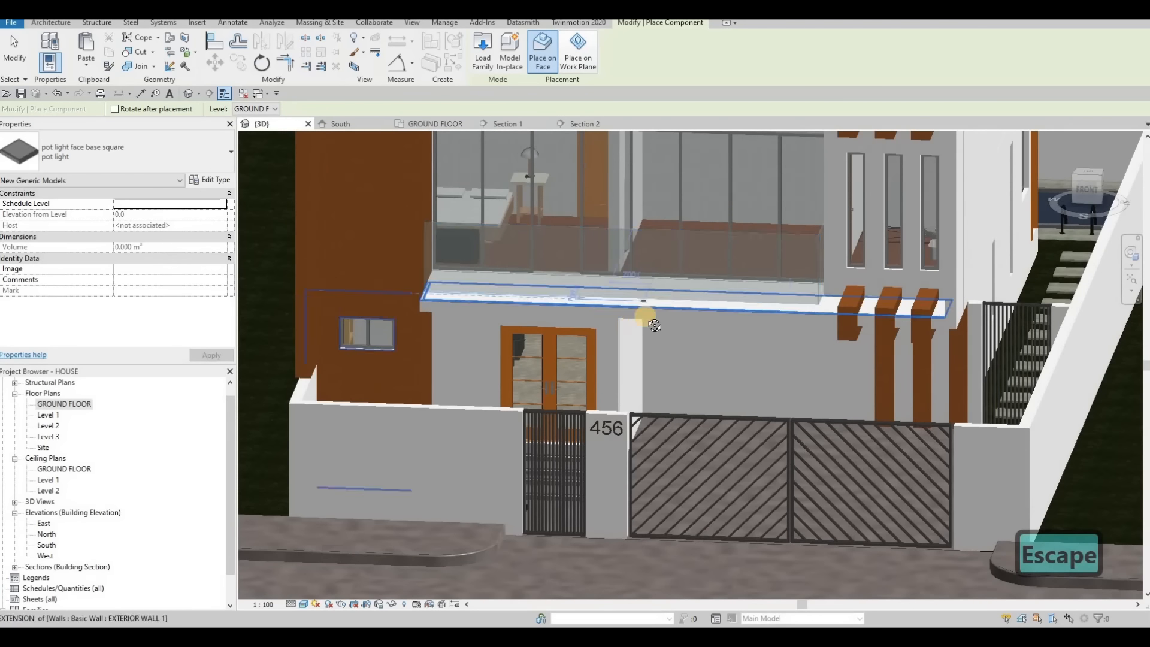
# - End the pot light placement and open the Level 1 ceiling plan
pyautogui.press('Escape')
pyautogui.keyDown('shift'); pyautogui.moveTo(693, 259); pyautogui.dragTo(239, 365, button='middle'); pyautogui.keyUp('shift')
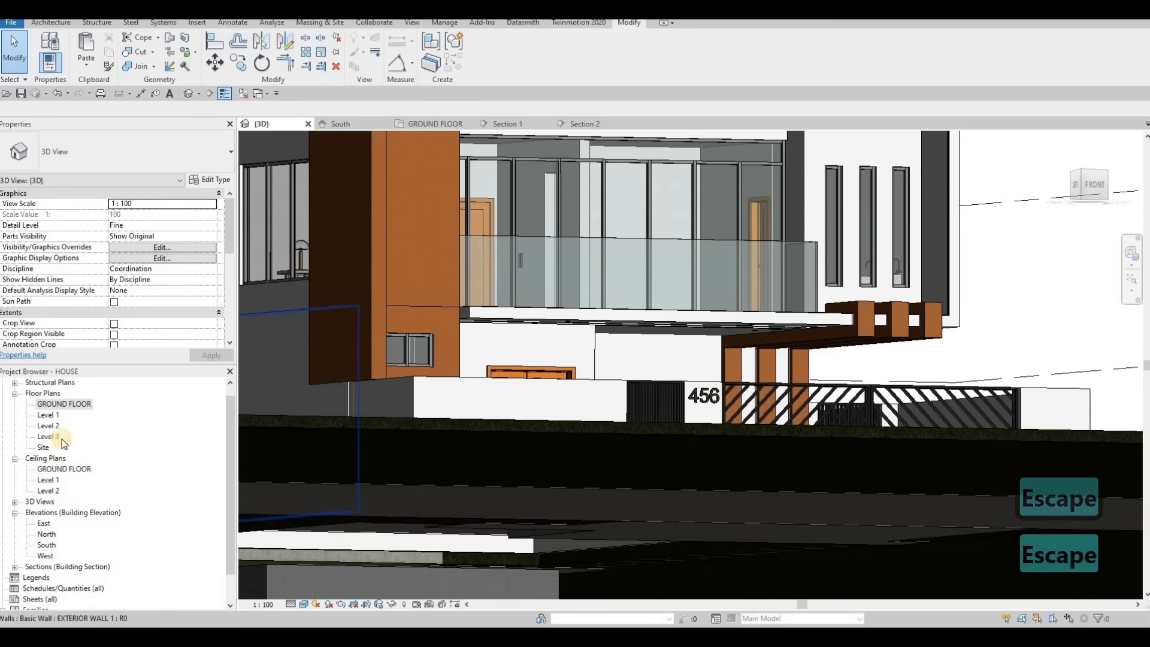
pyautogui.doubleClick(52, 480)
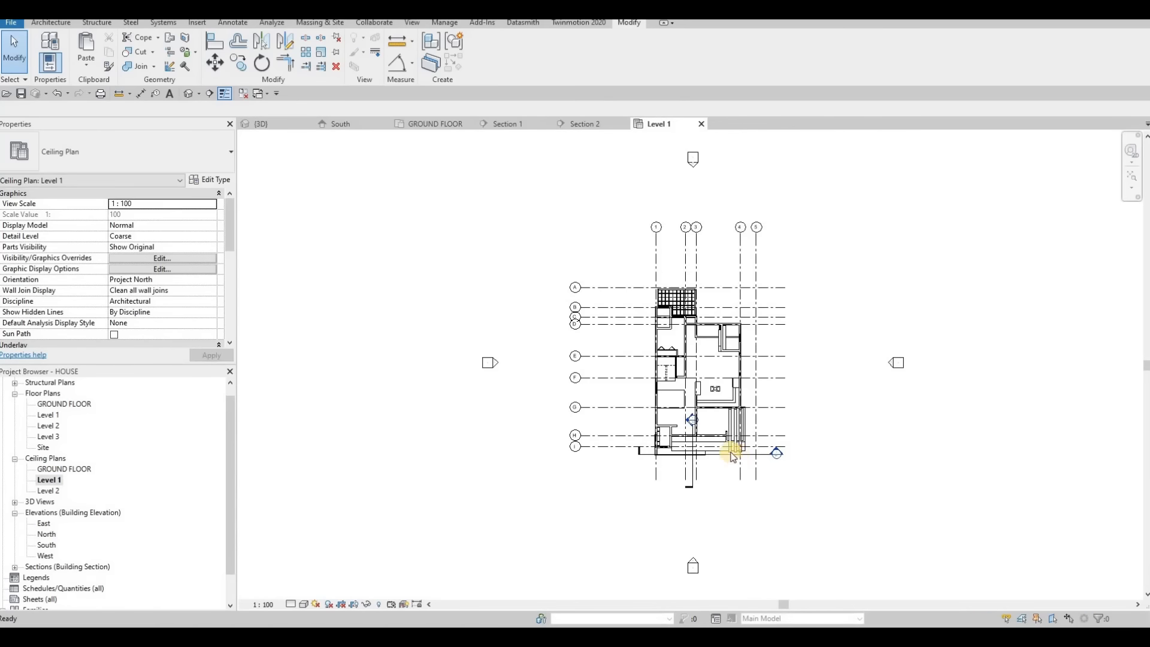
# - Move the two pot lights nearest the section line to the front slab's left end, one above the other
pyautogui.scroll(6, 663, 441)
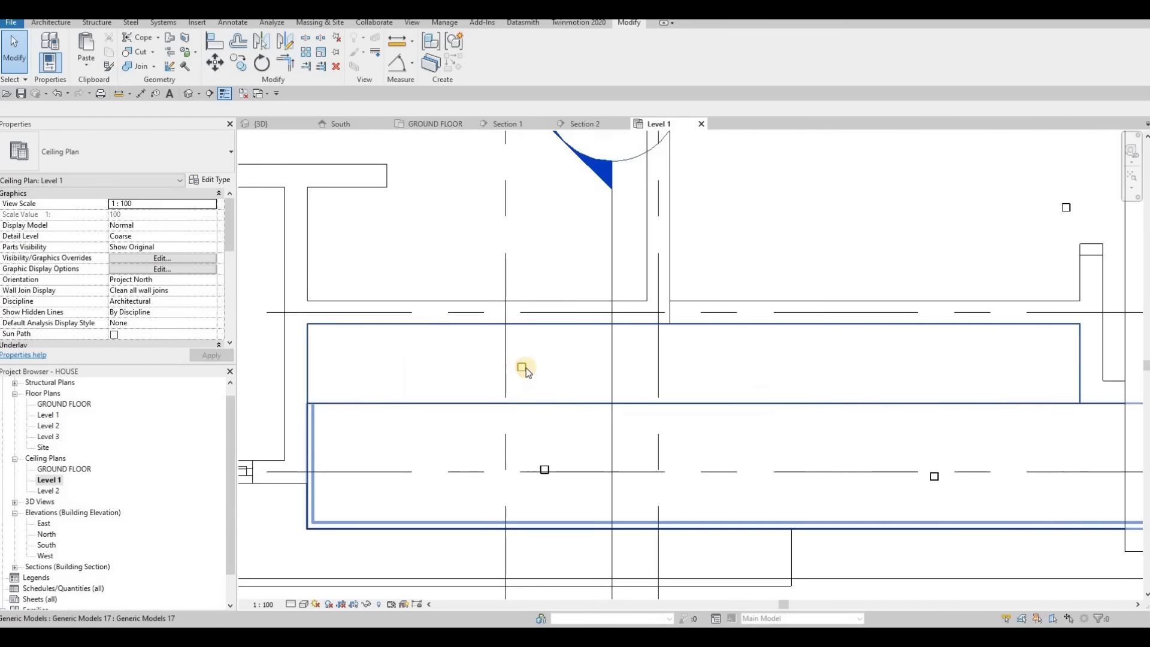
pyautogui.press('Escape')
pyautogui.moveTo(525, 366); pyautogui.dragTo(360, 365)
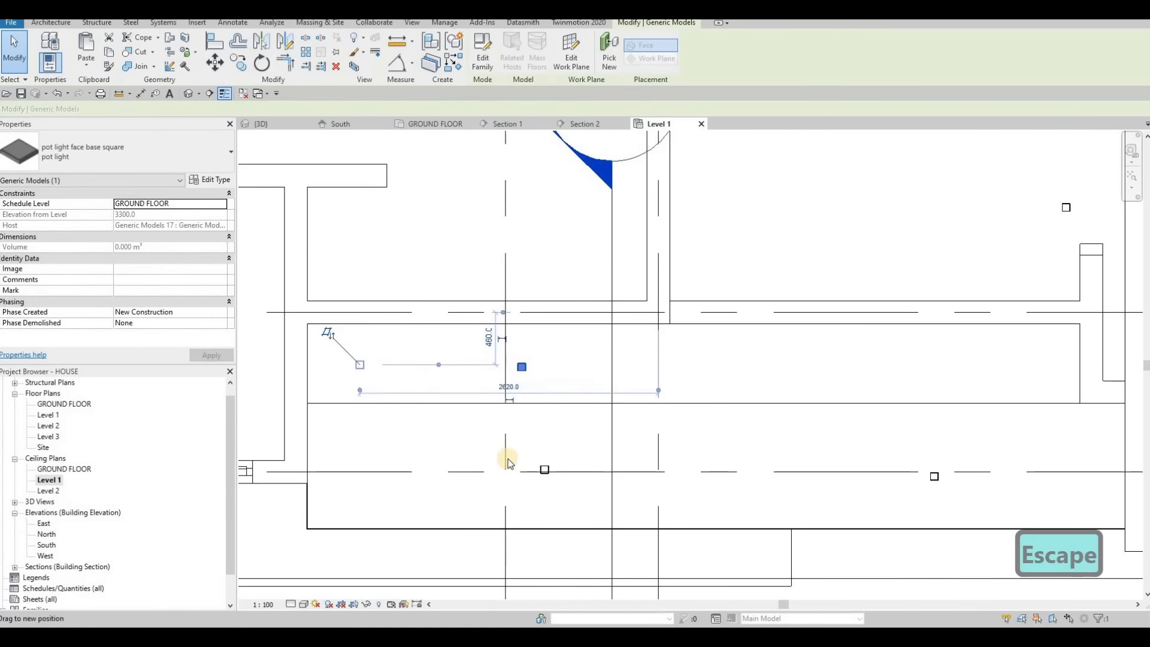
pyautogui.click(547, 468)
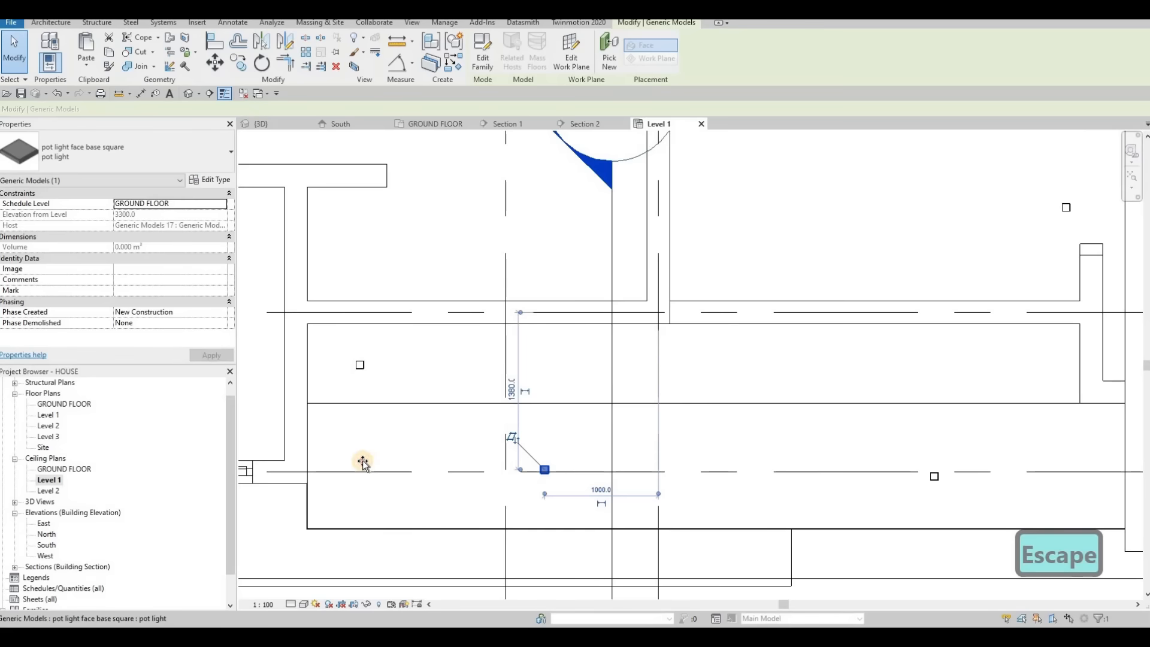
pyautogui.moveTo(363, 462); pyautogui.dragTo(360, 461)
pyautogui.press('Escape')
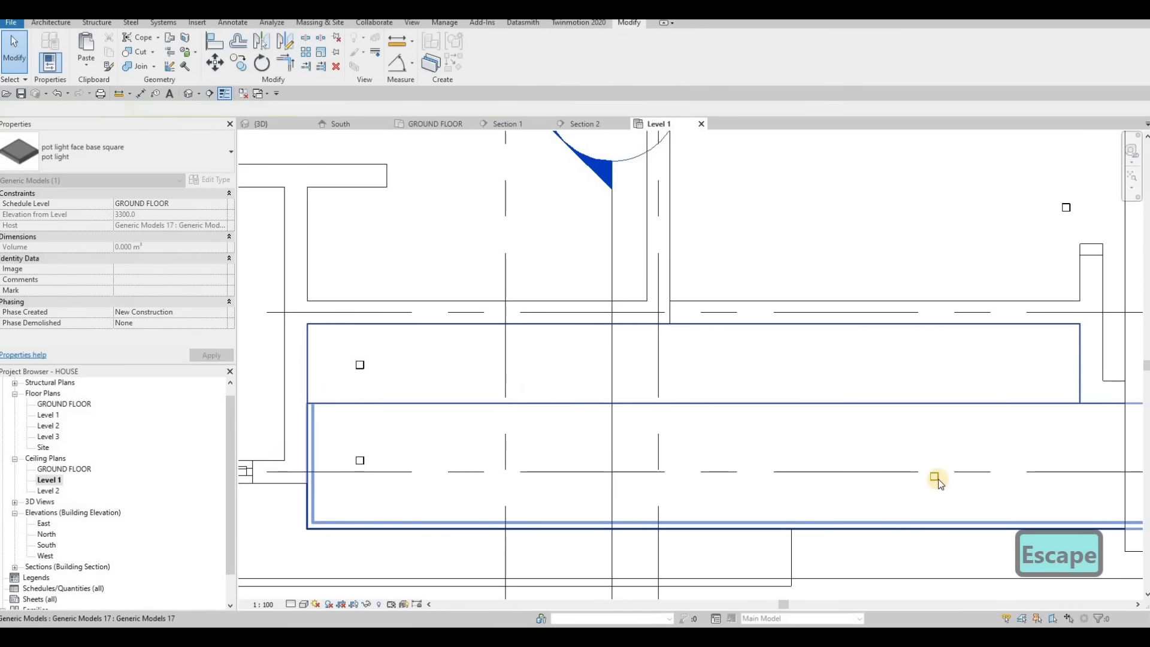
# - Delete the remaining pot light farther along the front slab strip
pyautogui.scroll(-3, 880, 437)
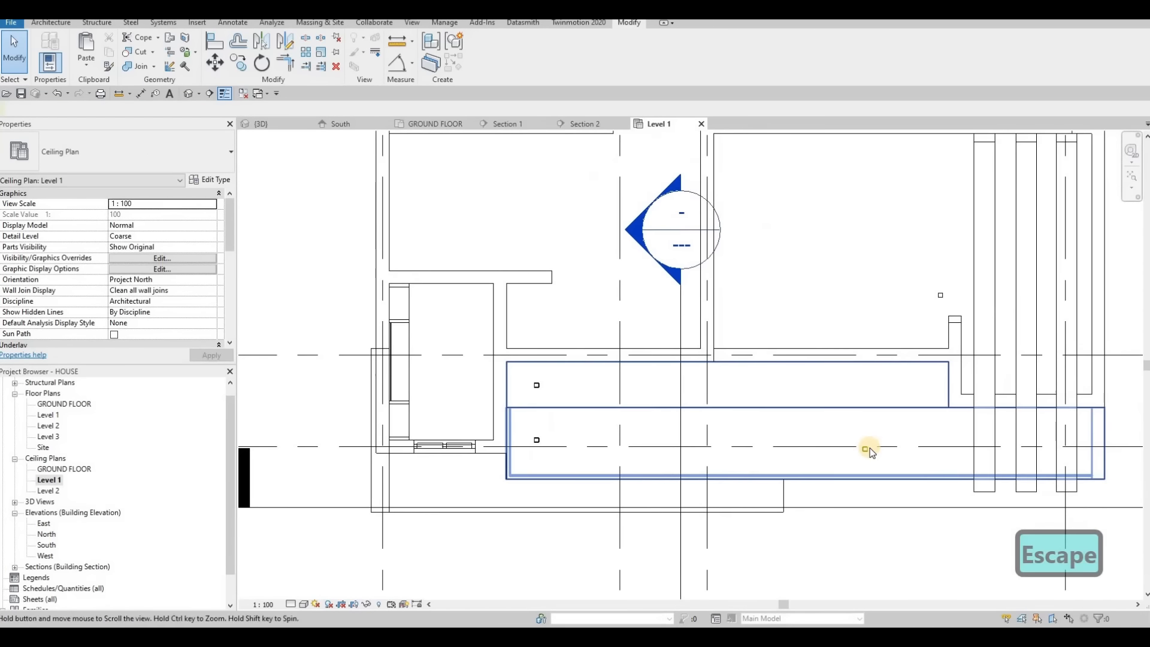
pyautogui.click(869, 448)
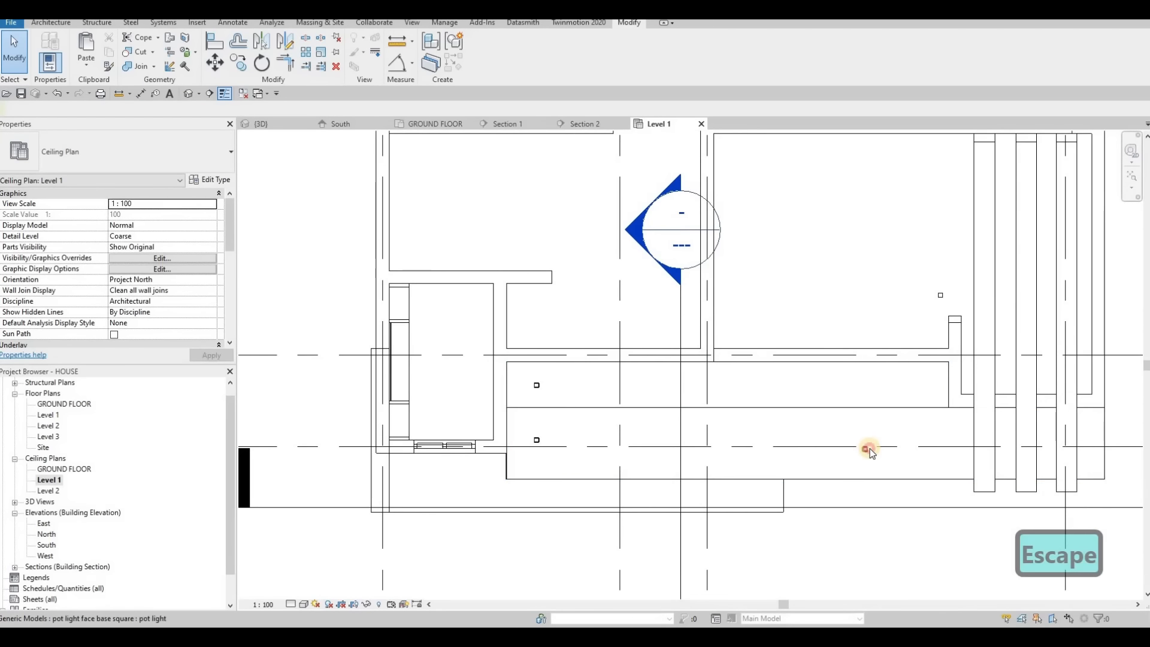
pyautogui.press('Delete')
# - Copy the pair of pot lights 1100 mm horizontally along the front slab
pyautogui.click(539, 385)
pyautogui.click(537, 438)
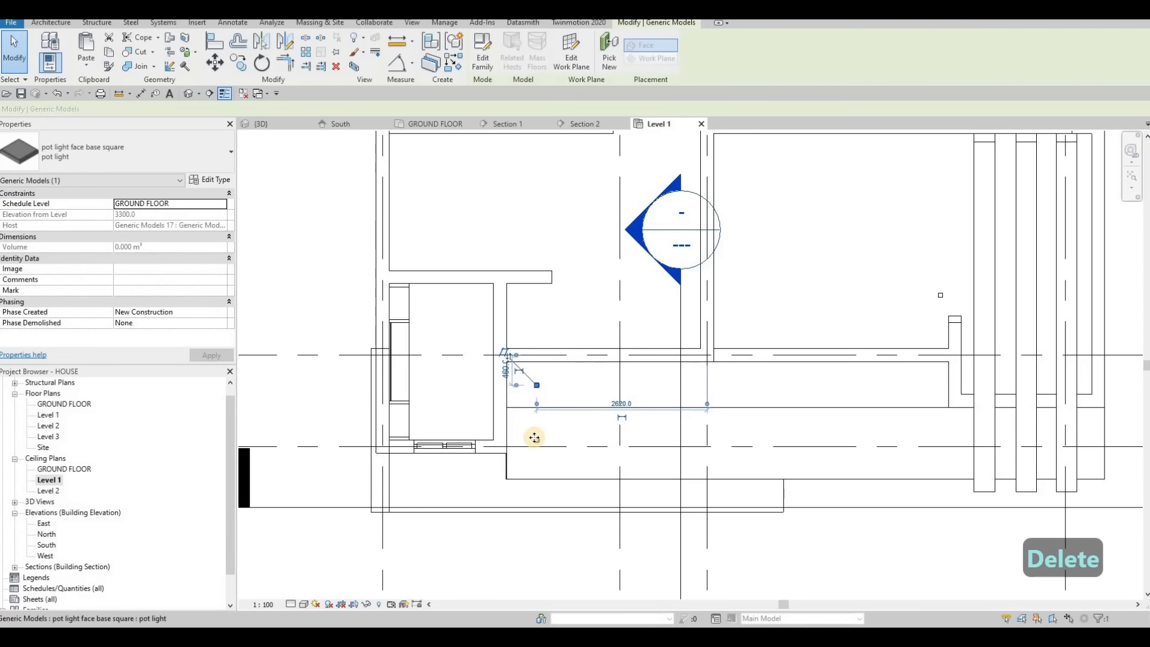
pyautogui.press('c')
pyautogui.press('o')
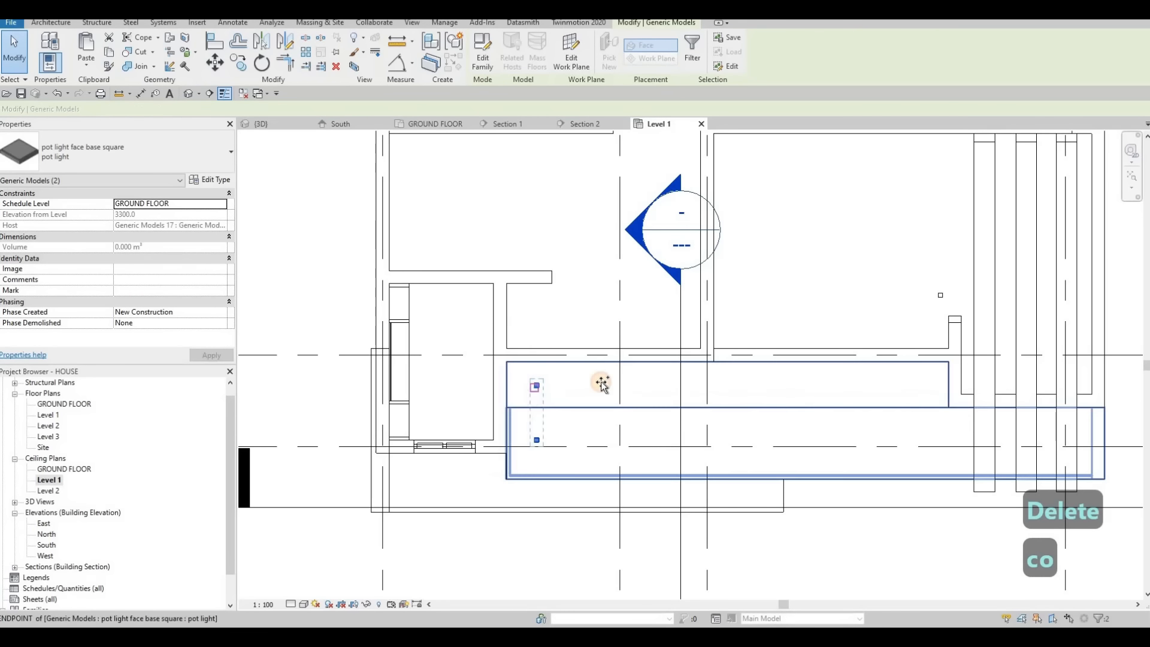
pyautogui.click(567, 382)
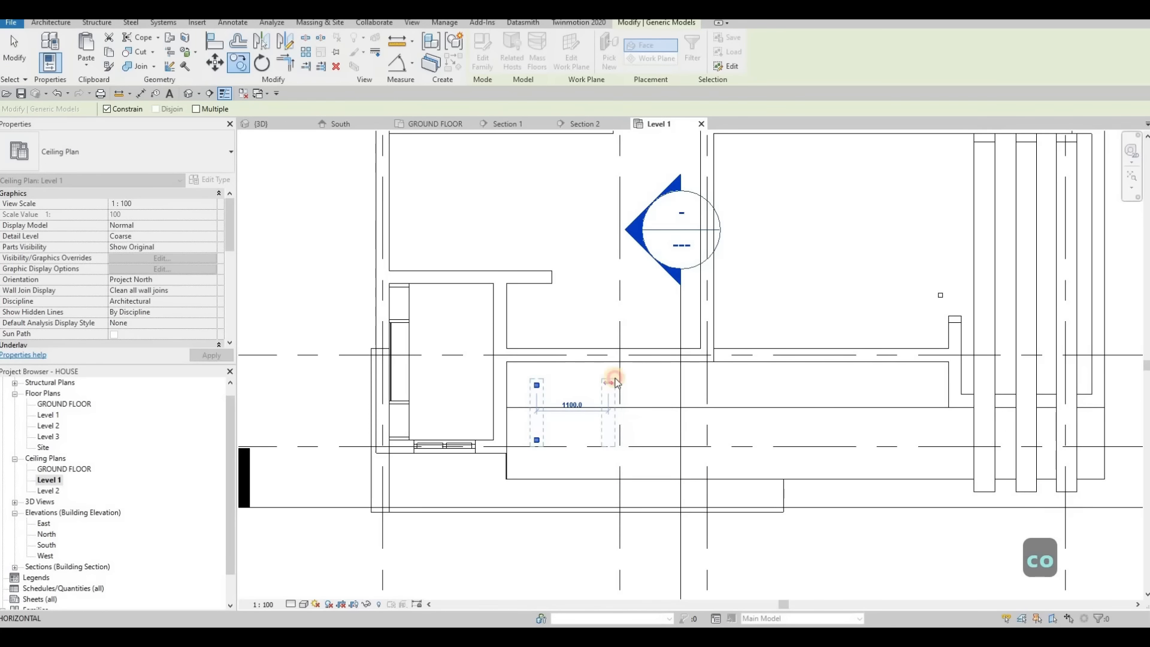
pyautogui.click(615, 382)
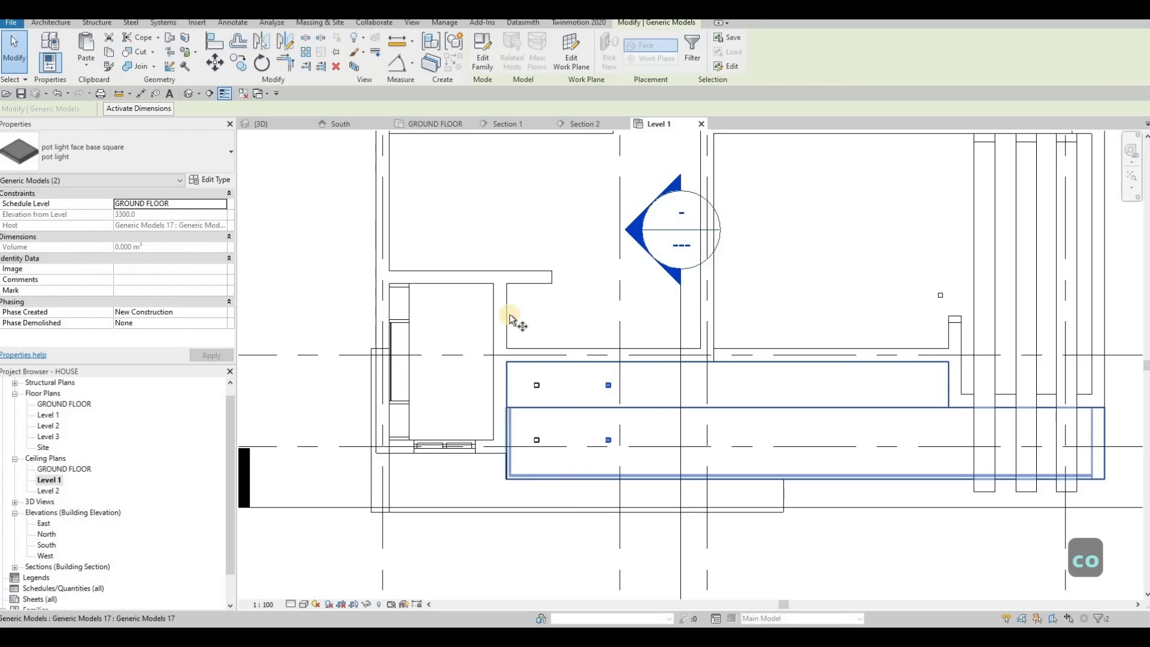
# - Make four more copies of the second pot light pair at 1100 mm spacing along the slab, with multiple copying on and constraint off
pyautogui.press('c')
pyautogui.press('o')
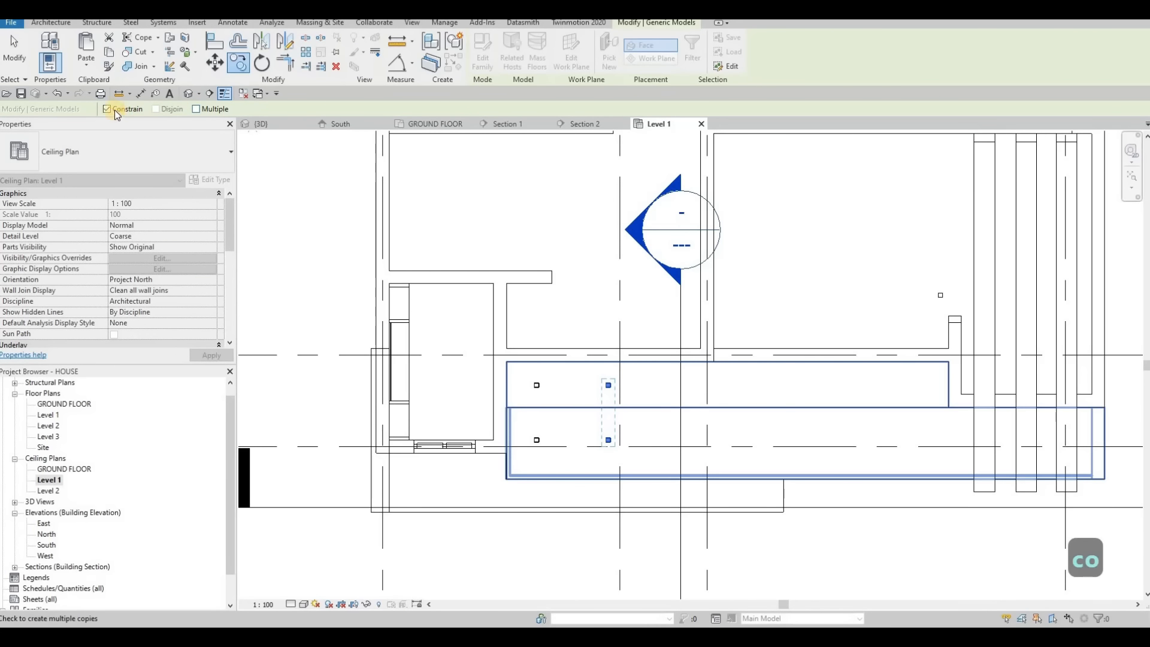
pyautogui.click(608, 384)
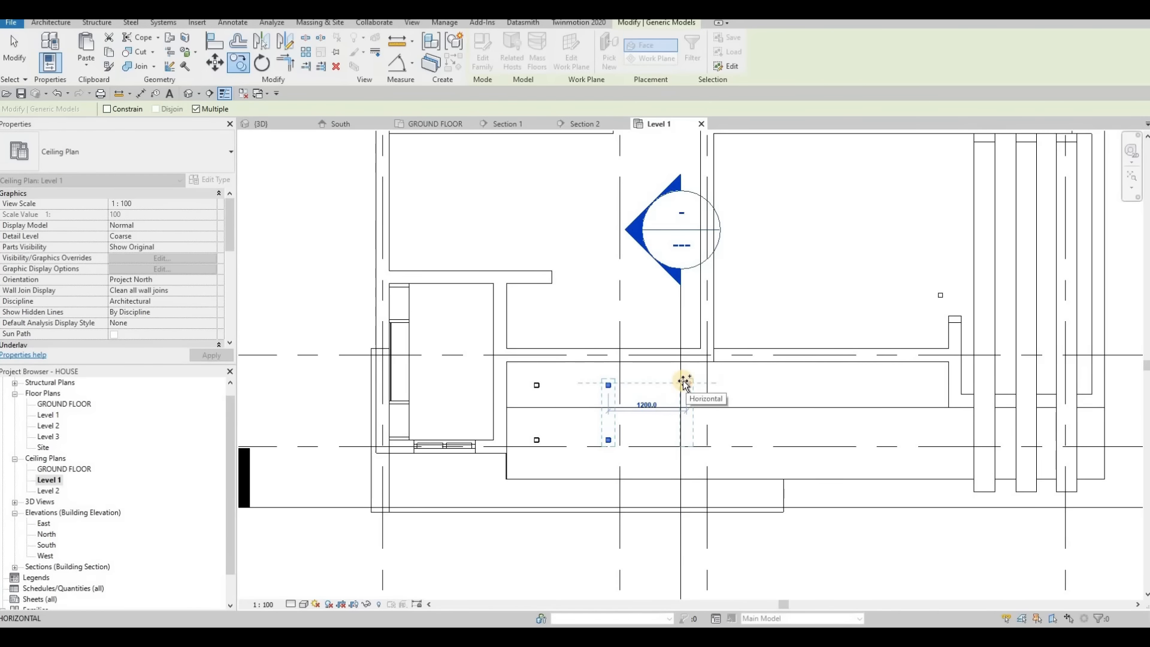
pyautogui.click(848, 387)
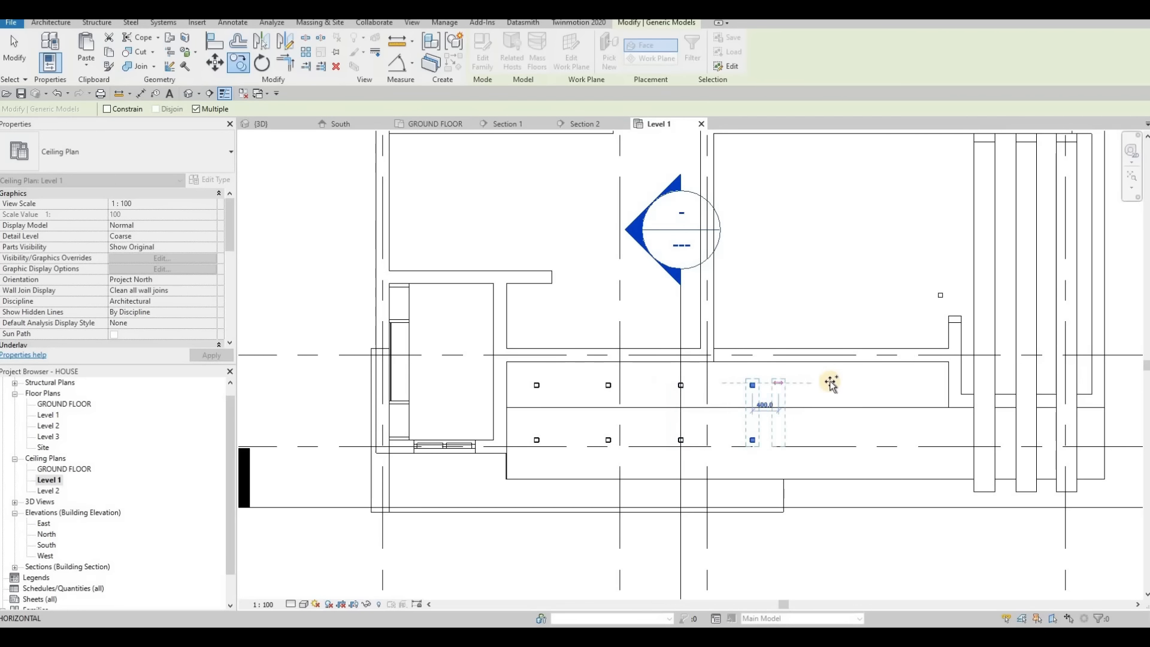
pyautogui.click(906, 384)
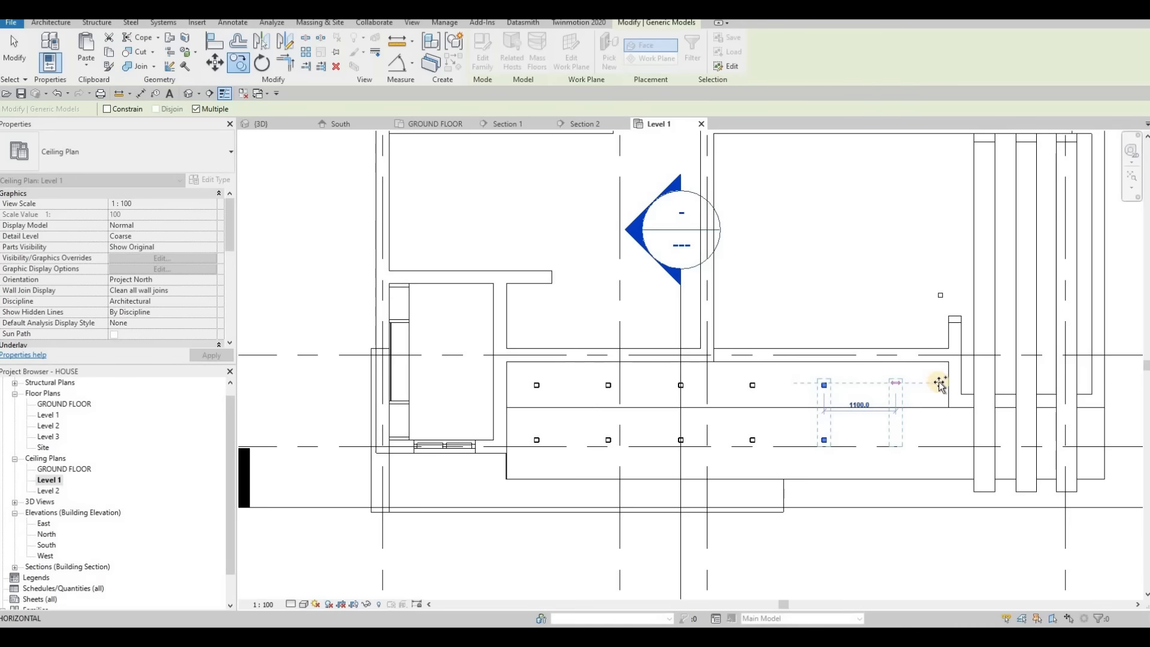
pyautogui.scroll(-2, 812, 422)
pyautogui.press('Escape')
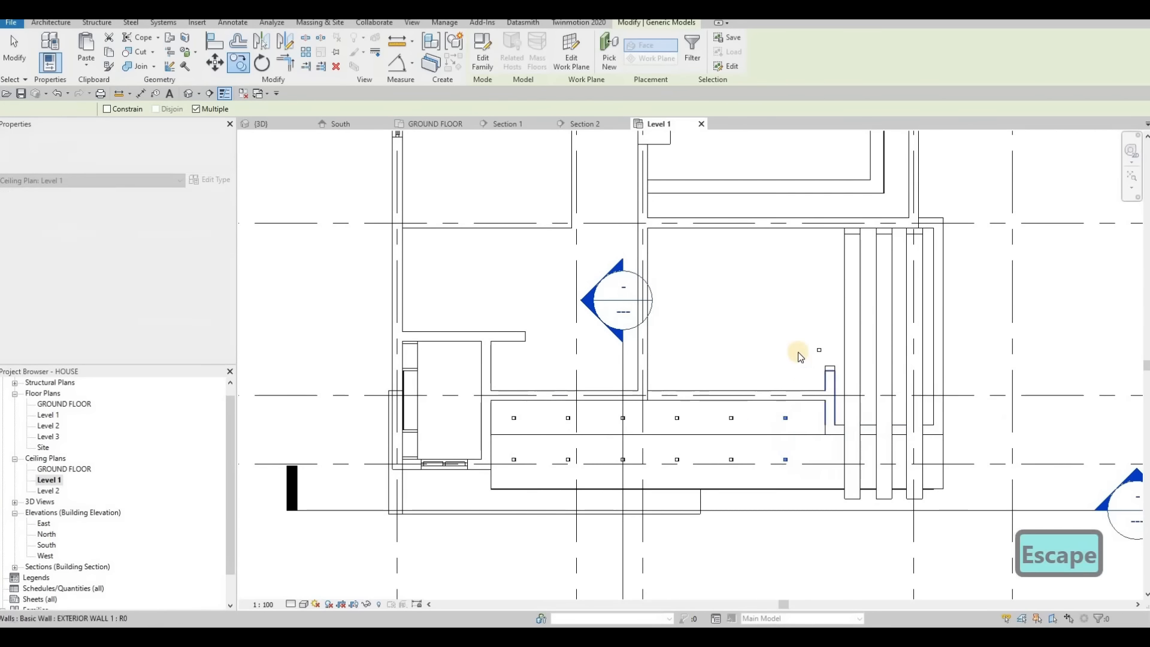
pyautogui.press('Escape')
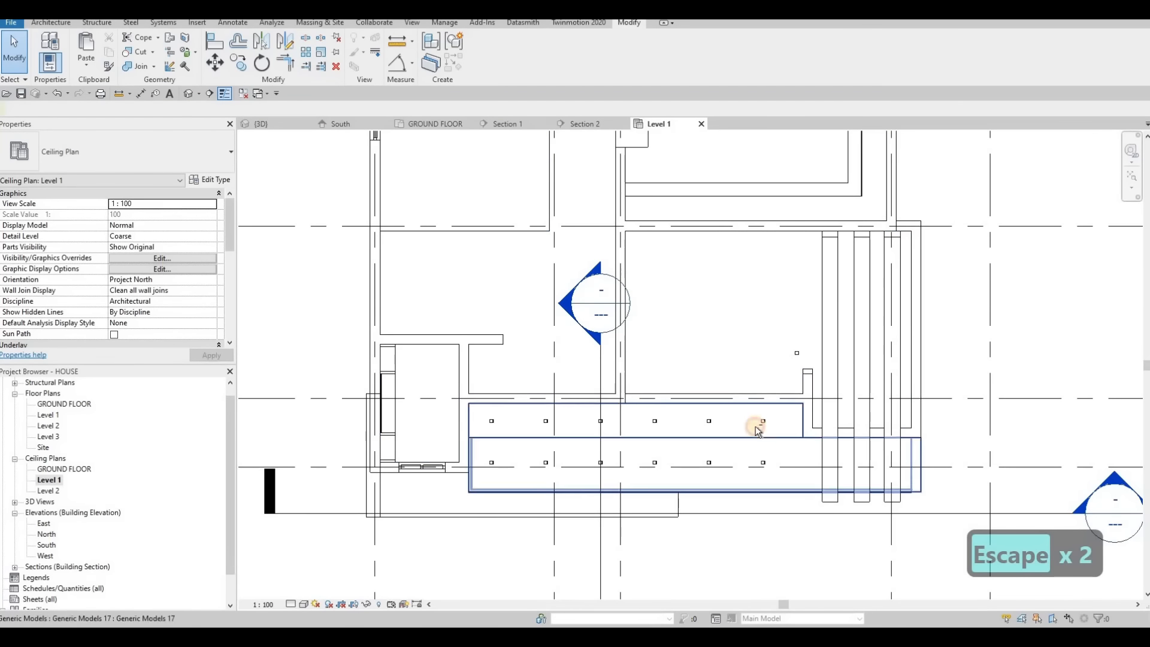
# - Copy the last three pot lights of the slab's upper row 1400 mm vertically into the area behind the wall
pyautogui.moveTo(635, 376); pyautogui.dragTo(780, 434)
pyautogui.press('c')
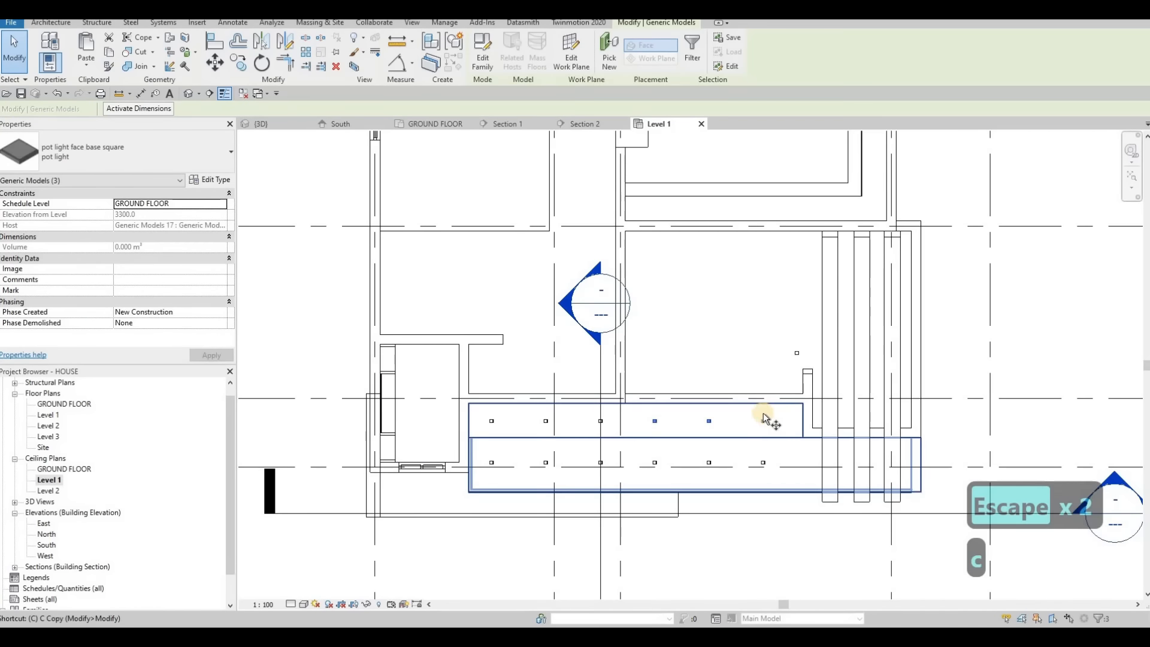
pyautogui.press('o')
pyautogui.scroll(2, 764, 426)
pyautogui.click(763, 425)
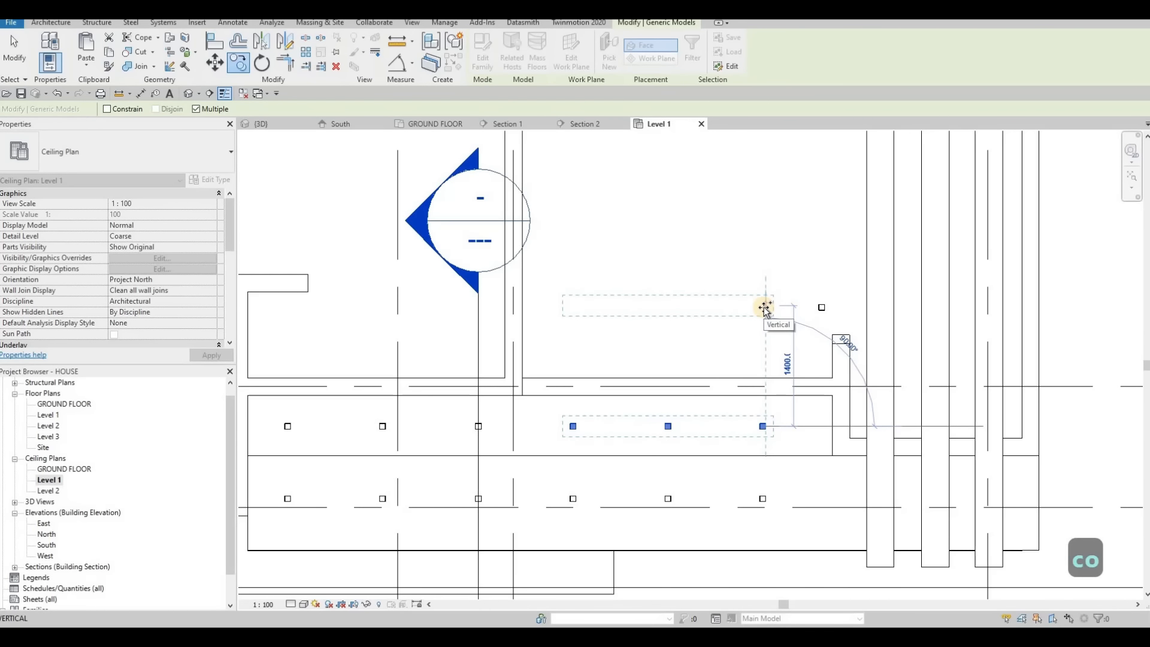
pyautogui.click(790, 357)
pyautogui.press('Escape')
pyautogui.press('Escape')
# - Align the single pot light near the wall end with the row of three copied lights
pyautogui.click(789, 363)
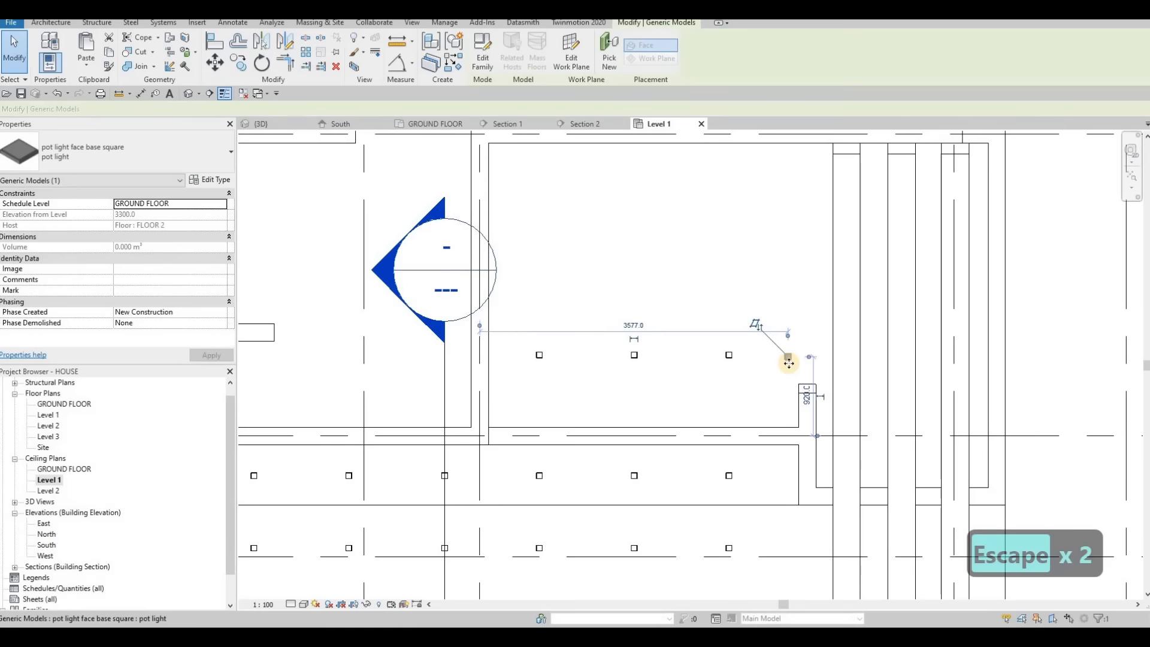
pyautogui.press('a')
pyautogui.press('l')
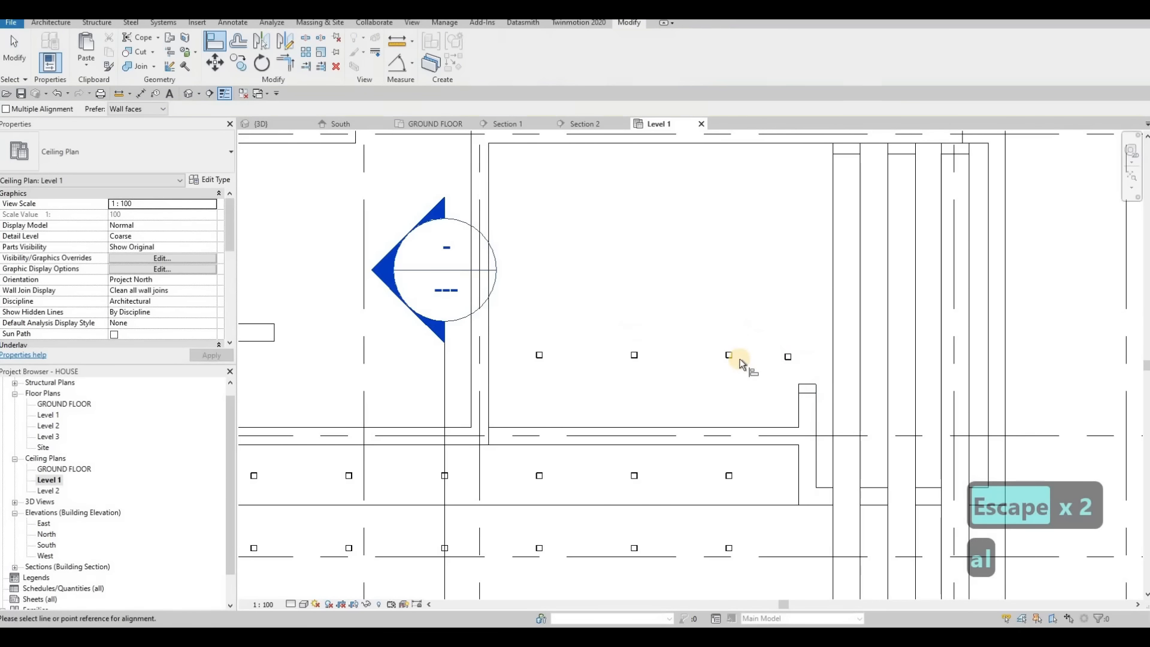
pyautogui.click(786, 357)
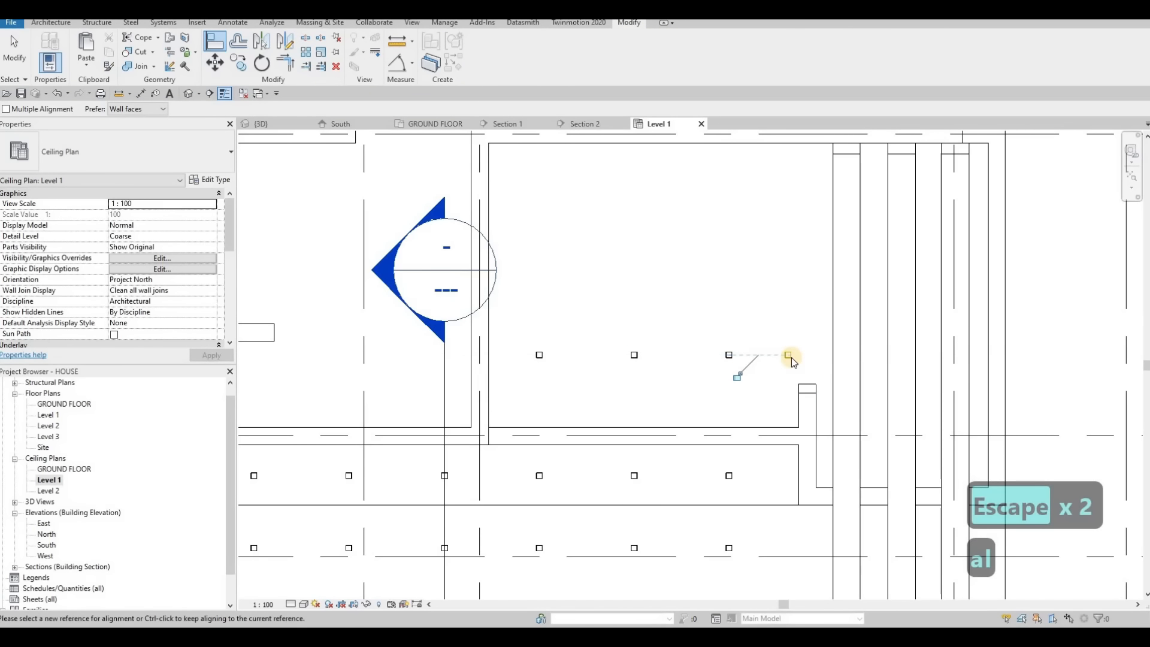
pyautogui.press('Escape')
pyautogui.press('Escape')
# - Nudge the aligned fourth pot light horizontally toward the beams to widen its spacing from the row
pyautogui.click(792, 357)
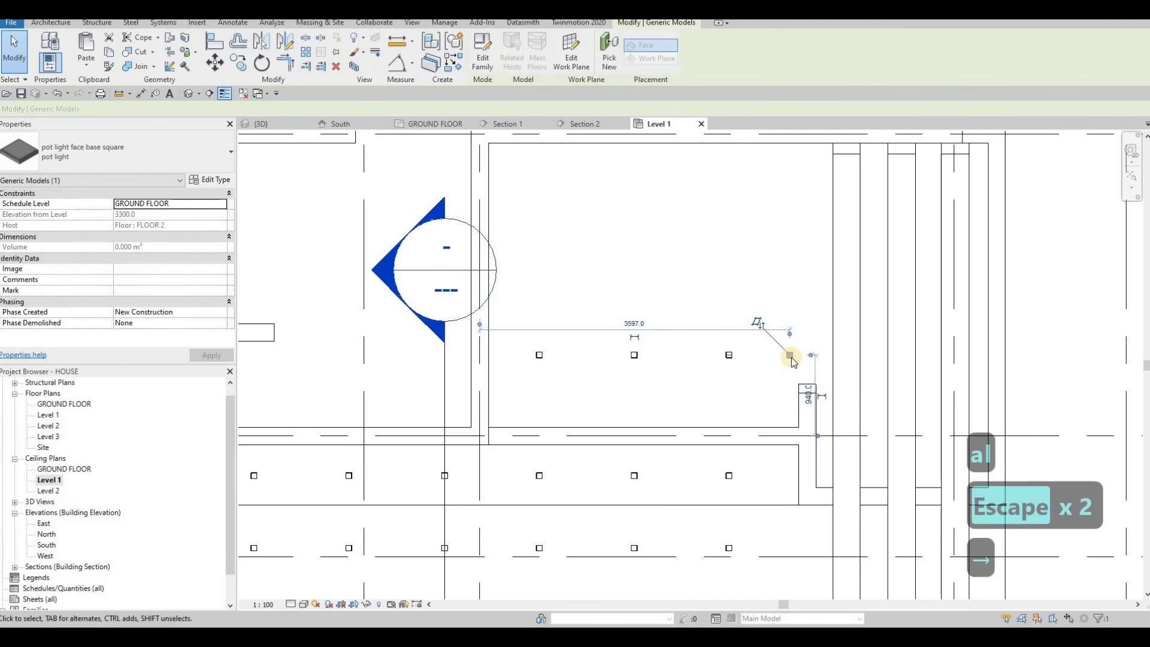
pyautogui.press('Right')
pyautogui.press('Right')
pyautogui.press('Right')
pyautogui.press('Right')
pyautogui.press('Right')
pyautogui.press('Right')
pyautogui.press('Right')
pyautogui.press('Right')
pyautogui.press('Right')
pyautogui.press('Right')
pyautogui.press('Right')
pyautogui.press('Right')
pyautogui.press('Right')
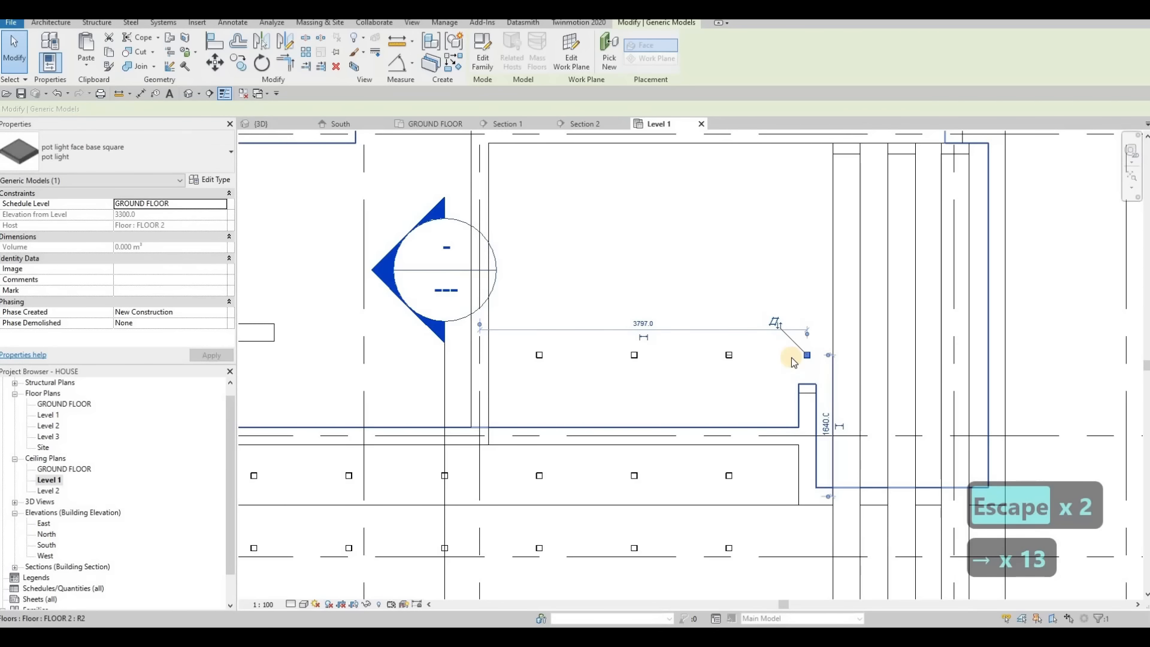
pyautogui.press('Escape')
pyautogui.press('Escape')
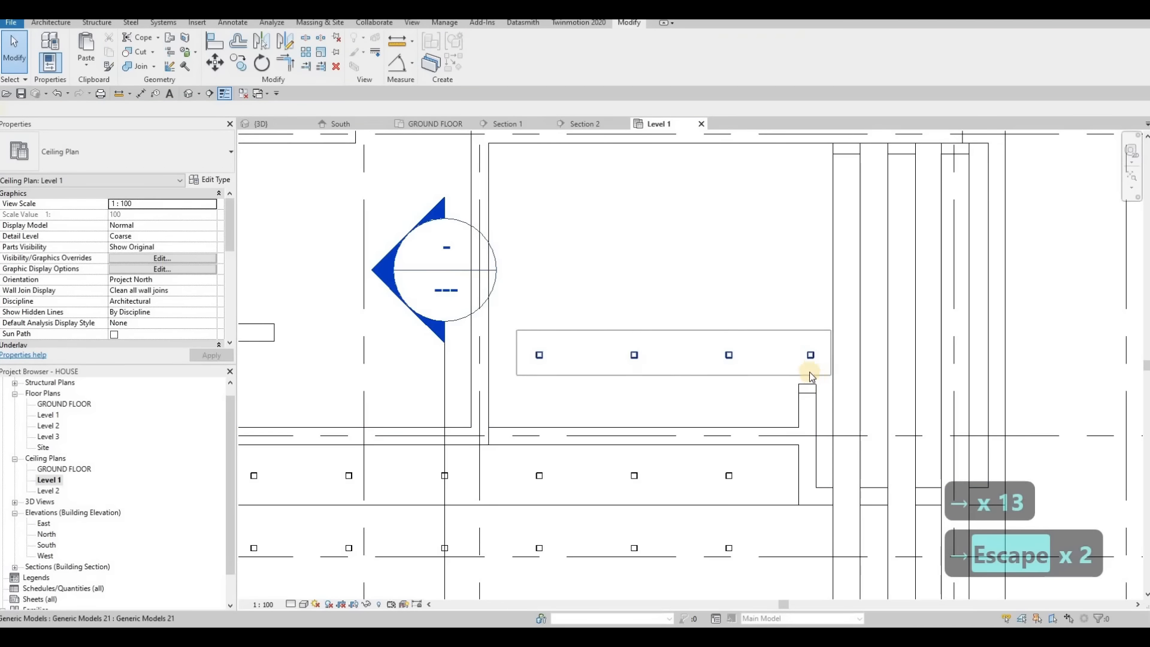
# - Copy the row of four pot lights twice toward the back wall at 1100 mm spacing
pyautogui.moveTo(810, 376); pyautogui.dragTo(831, 376)
pyautogui.press('c')
pyautogui.press('o')
pyautogui.click(808, 352)
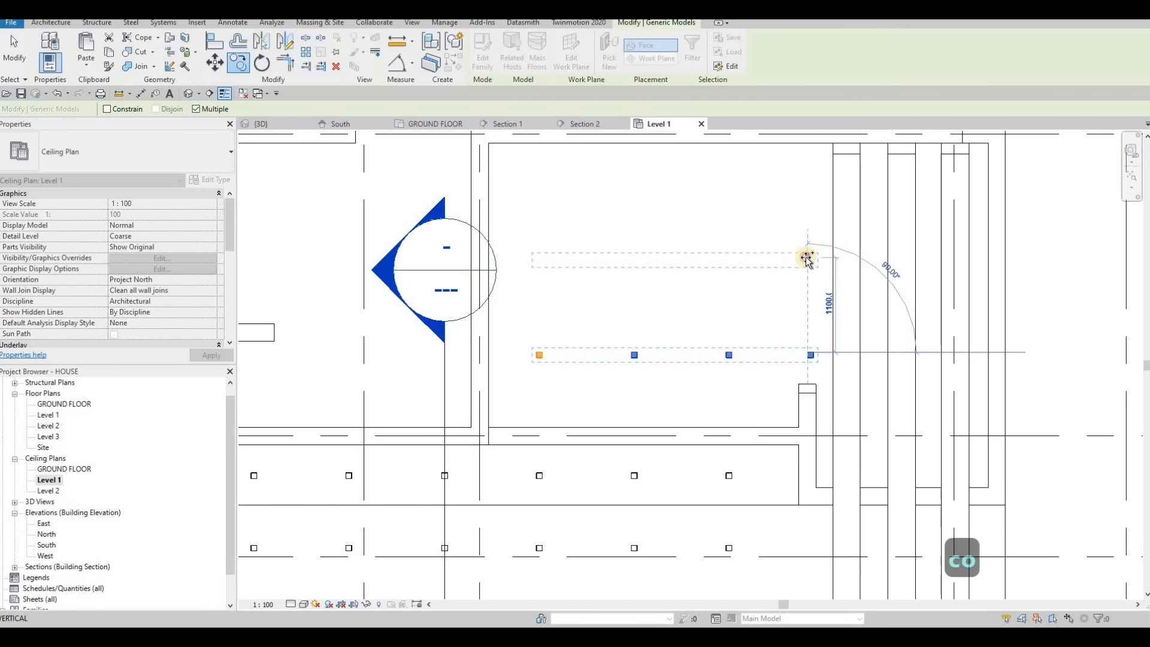
pyautogui.click(808, 259)
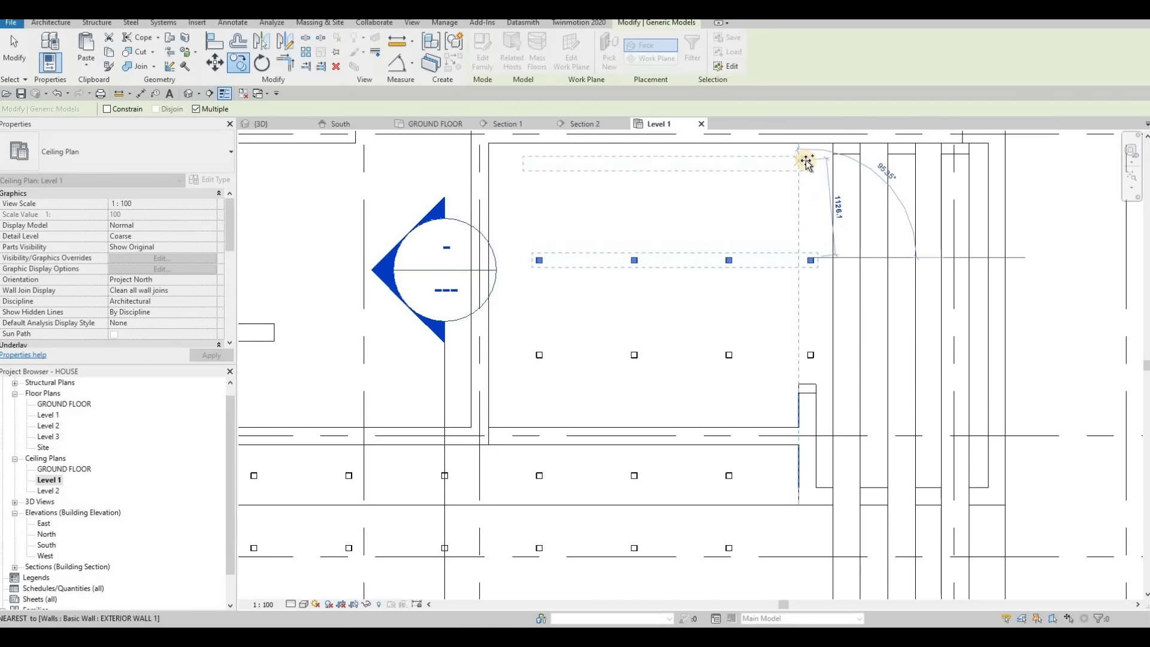
pyautogui.click(807, 158)
pyautogui.press('Escape')
pyautogui.press('Escape')
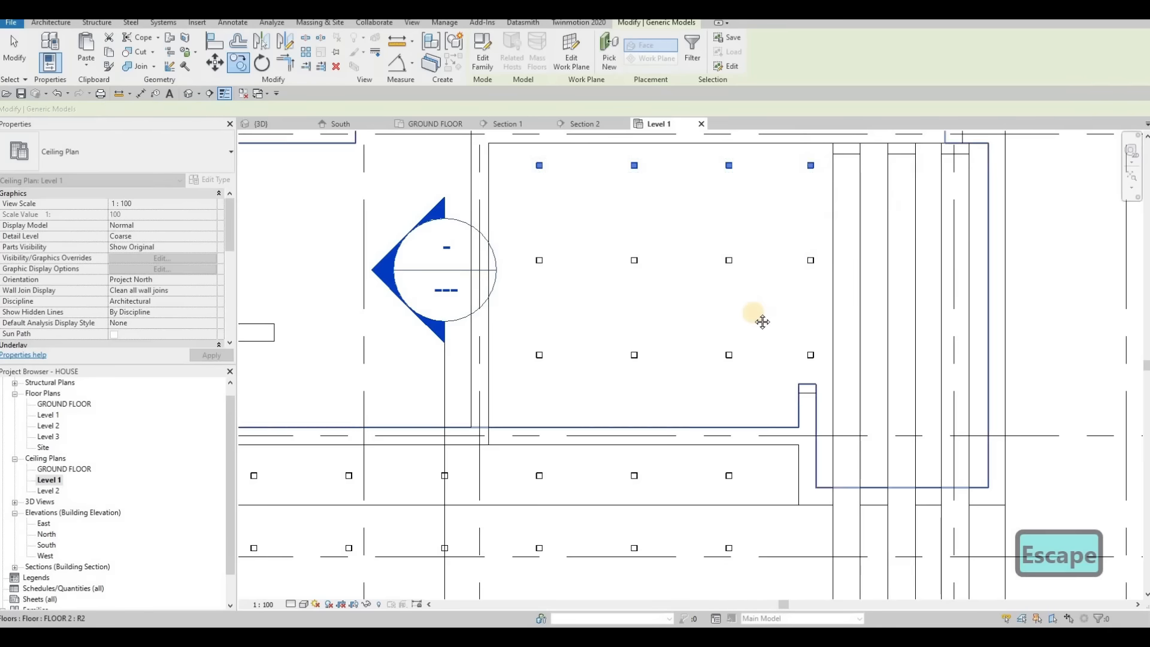
# - Look through the Level 2 ceiling plan and the Level 3, Level 1 and GROUND FLOOR floor plans around the front slab
pyautogui.scroll(-2, 760, 318)
pyautogui.moveTo(648, 286); pyautogui.dragTo(623, 279, button='middle')
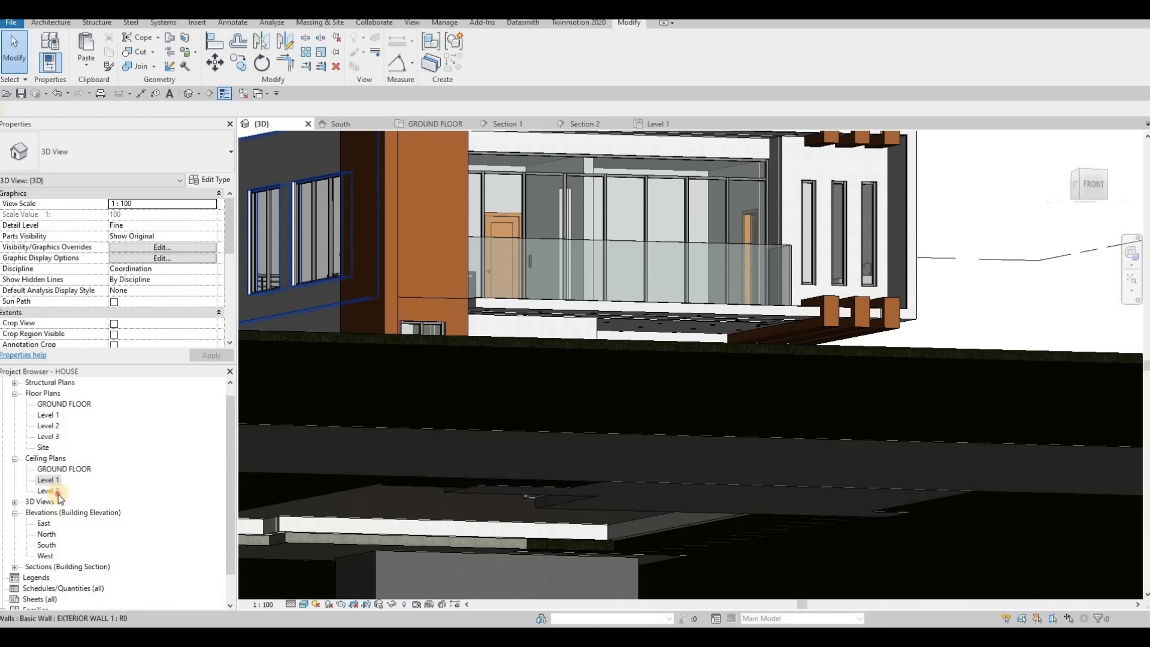
pyautogui.doubleClick(59, 492)
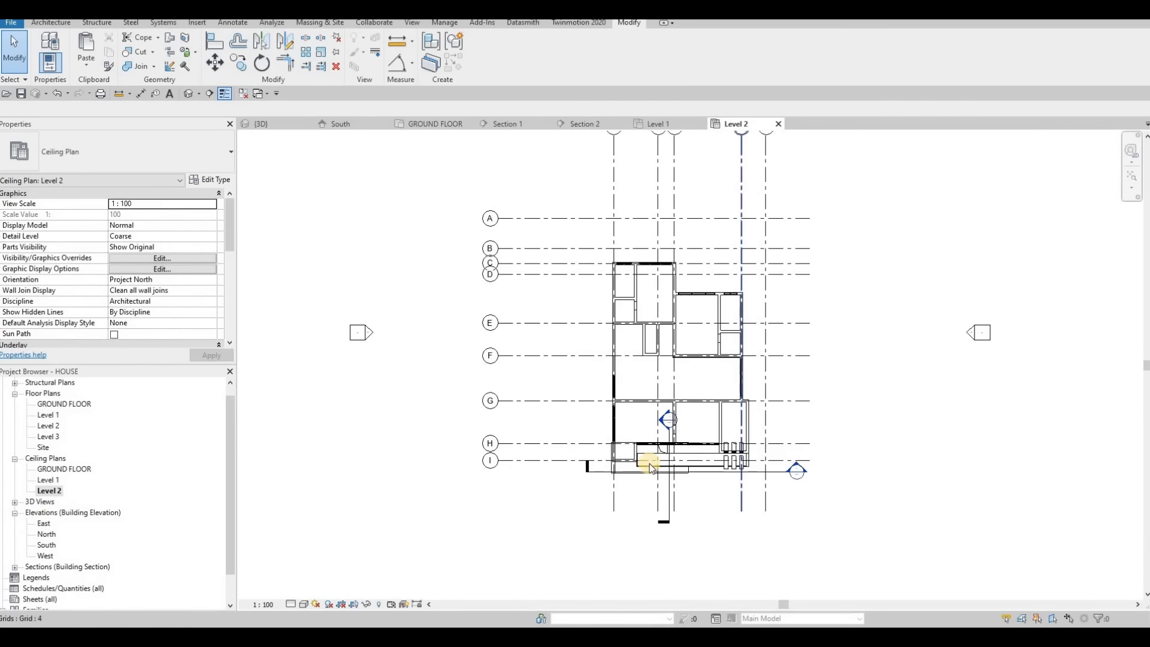
pyautogui.scroll(6, 665, 450)
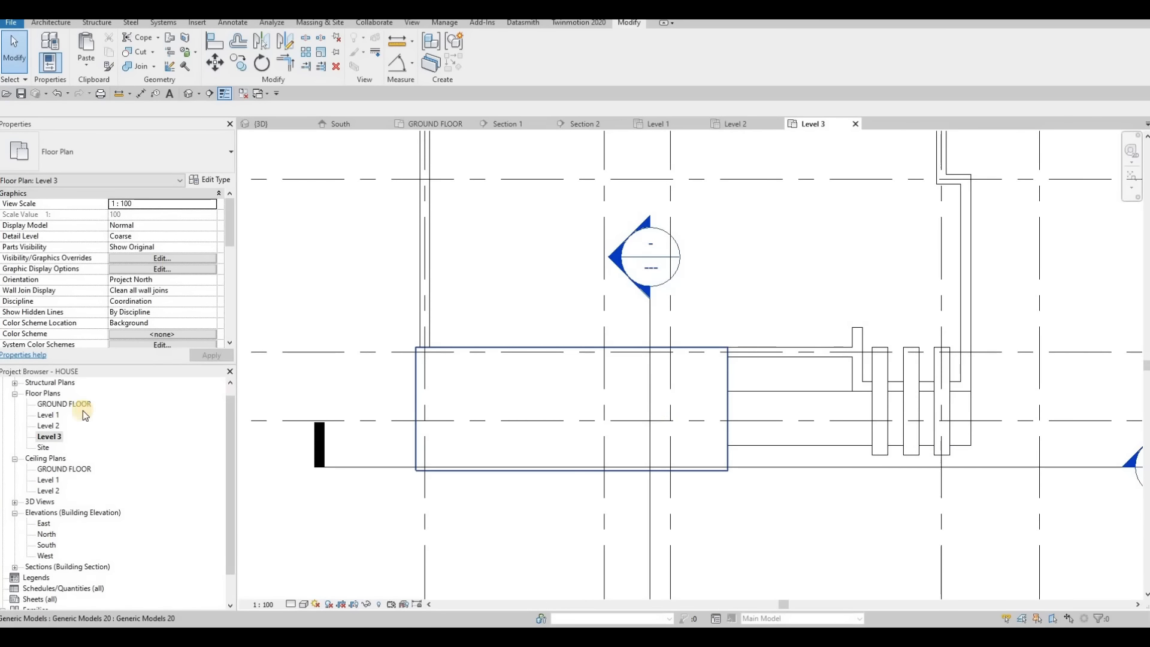
pyautogui.scroll(-1, 56, 405)
pyautogui.click(55, 393)
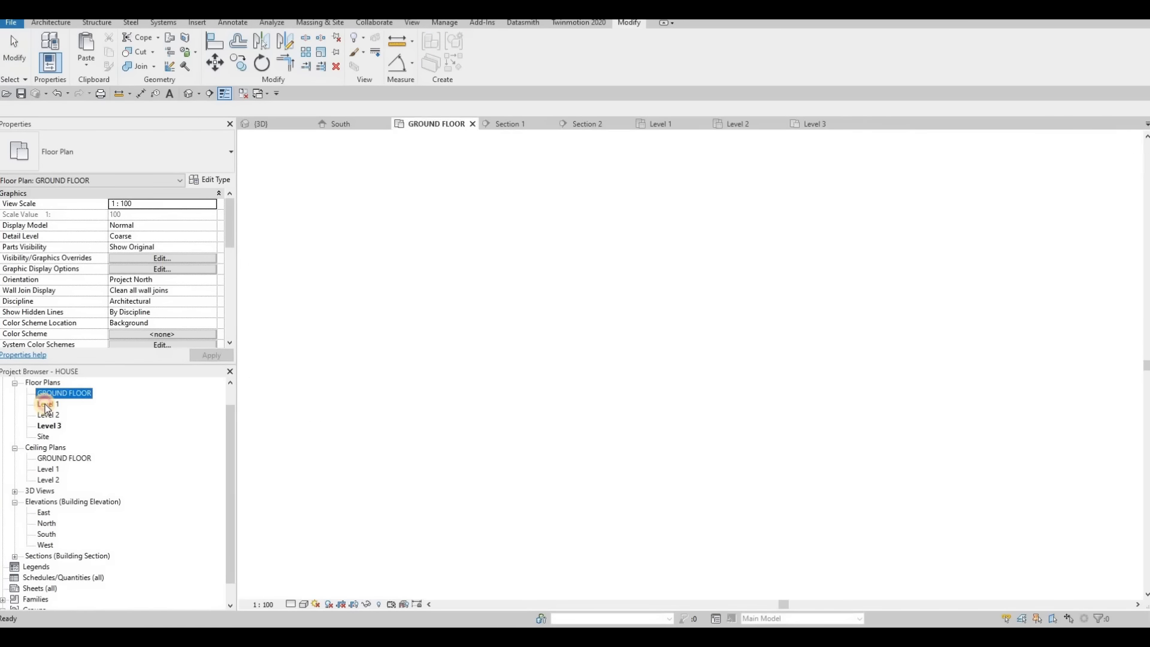
pyautogui.doubleClick(47, 405)
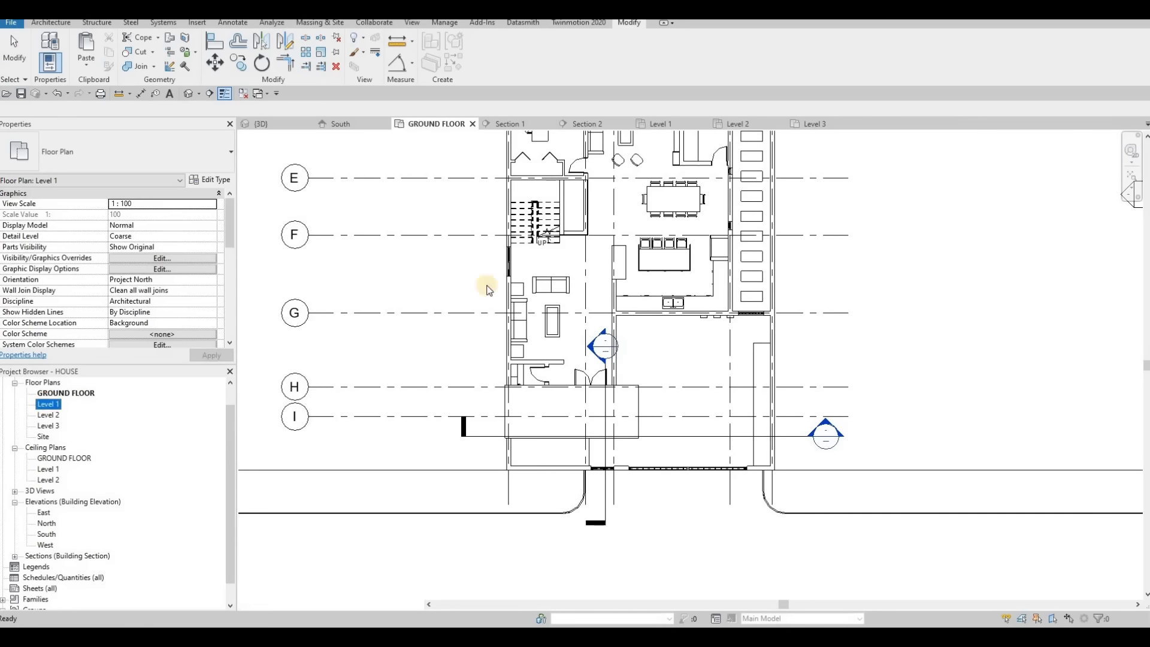
pyautogui.click(430, 123)
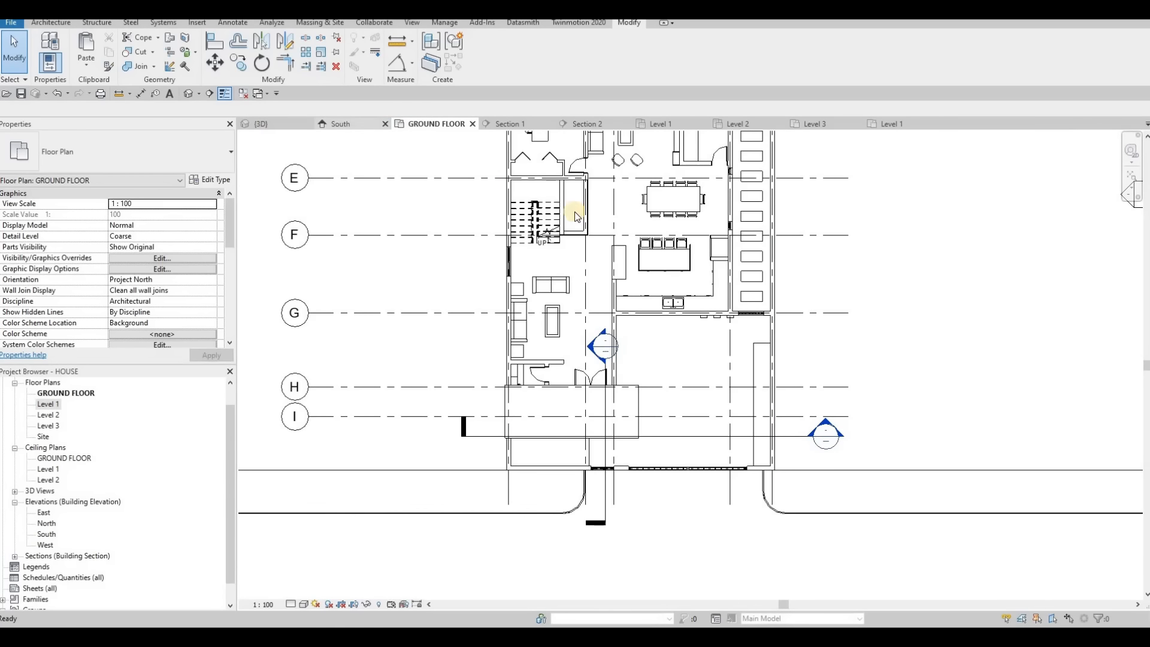
# - Select the pot light under the upper slab beside the cork beams in 3D and reopen the Level 1 ceiling plan
pyautogui.click(262, 123)
pyautogui.scroll(-1, 640, 244)
pyautogui.moveTo(633, 167); pyautogui.dragTo(786, 242, button='middle')
pyautogui.scroll(4, 786, 242)
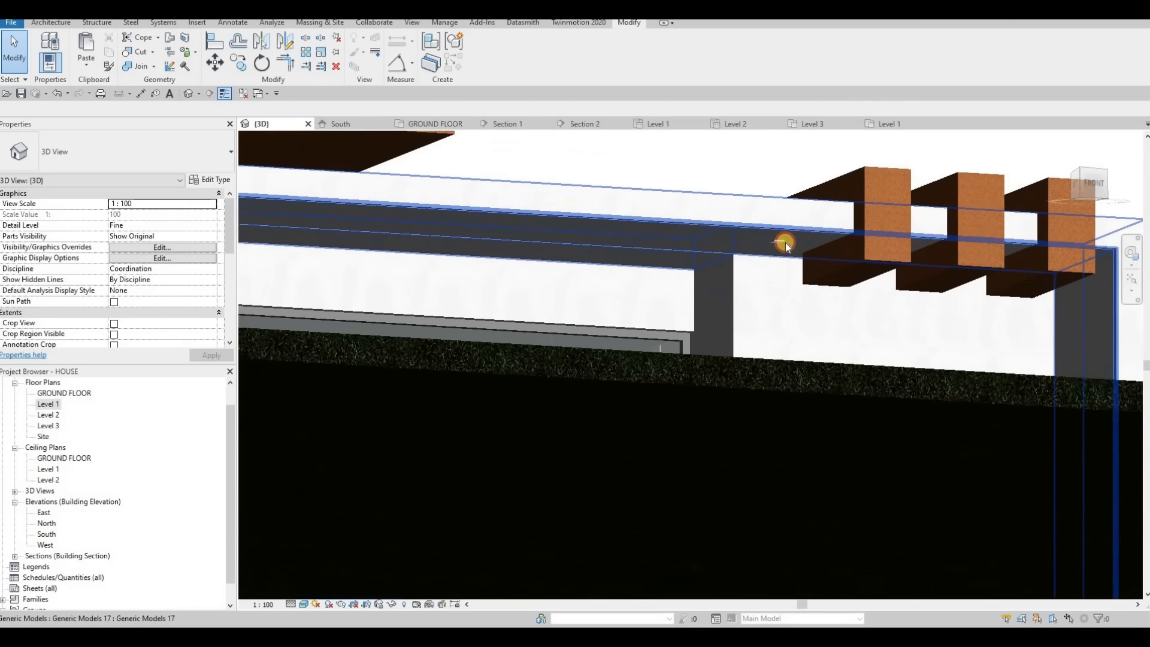
pyautogui.doubleClick(49, 470)
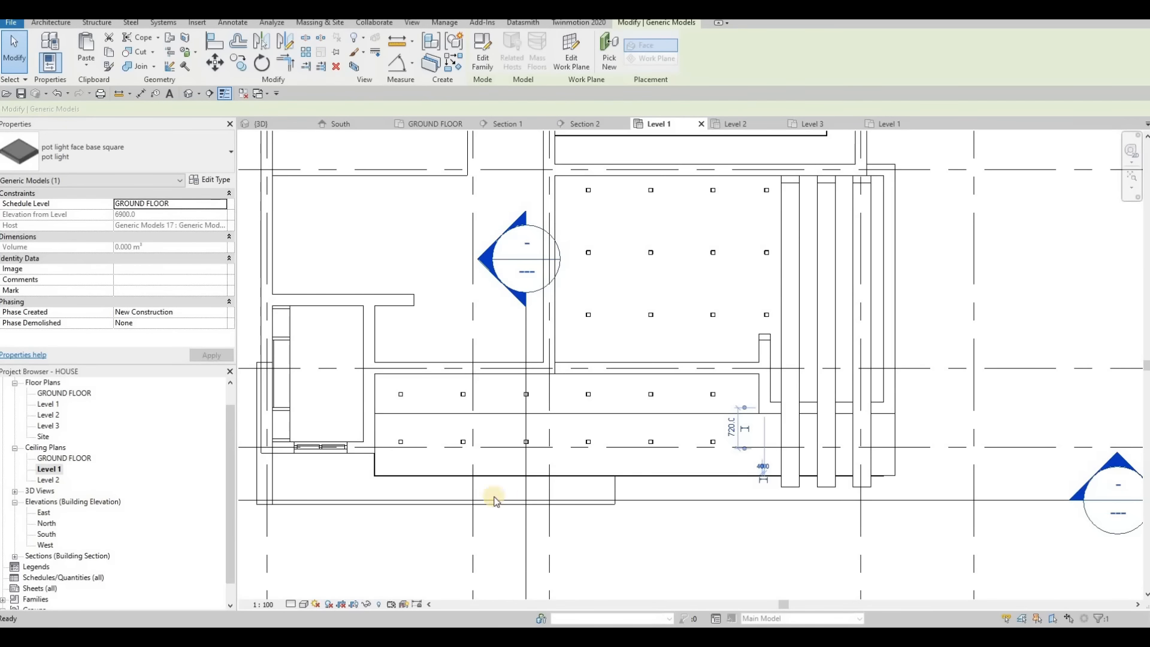
# - Open the Level 2 ceiling plan and set its visual style to Wireframe
pyautogui.doubleClick(53, 483)
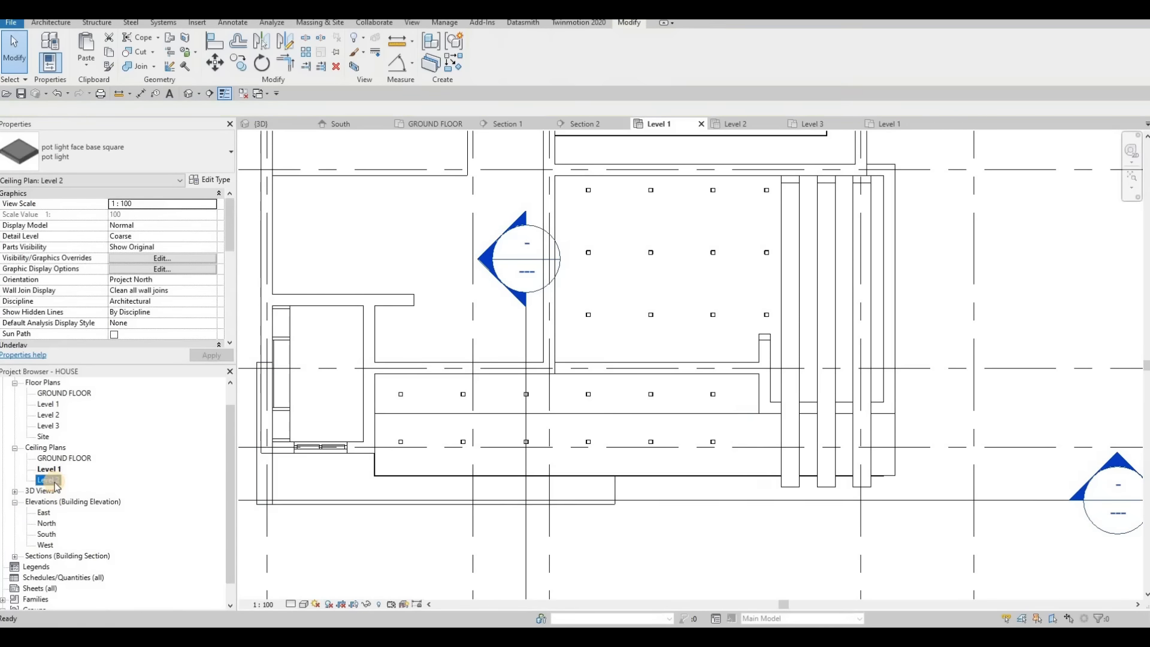
pyautogui.scroll(4, 898, 447)
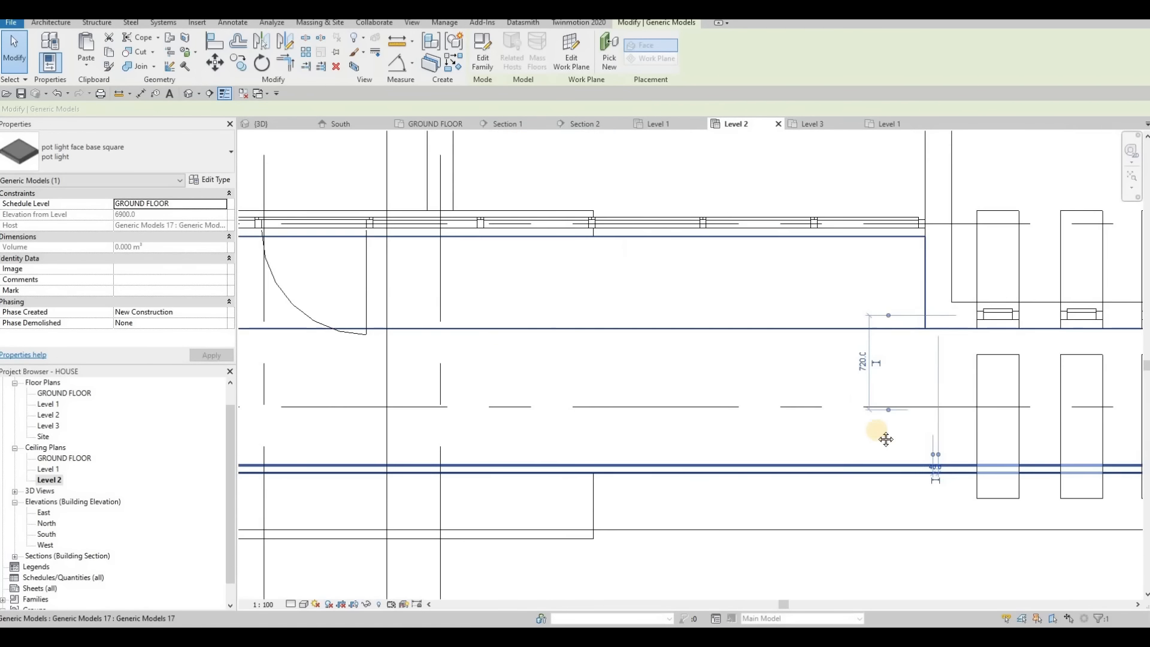
pyautogui.scroll(-4, 844, 419)
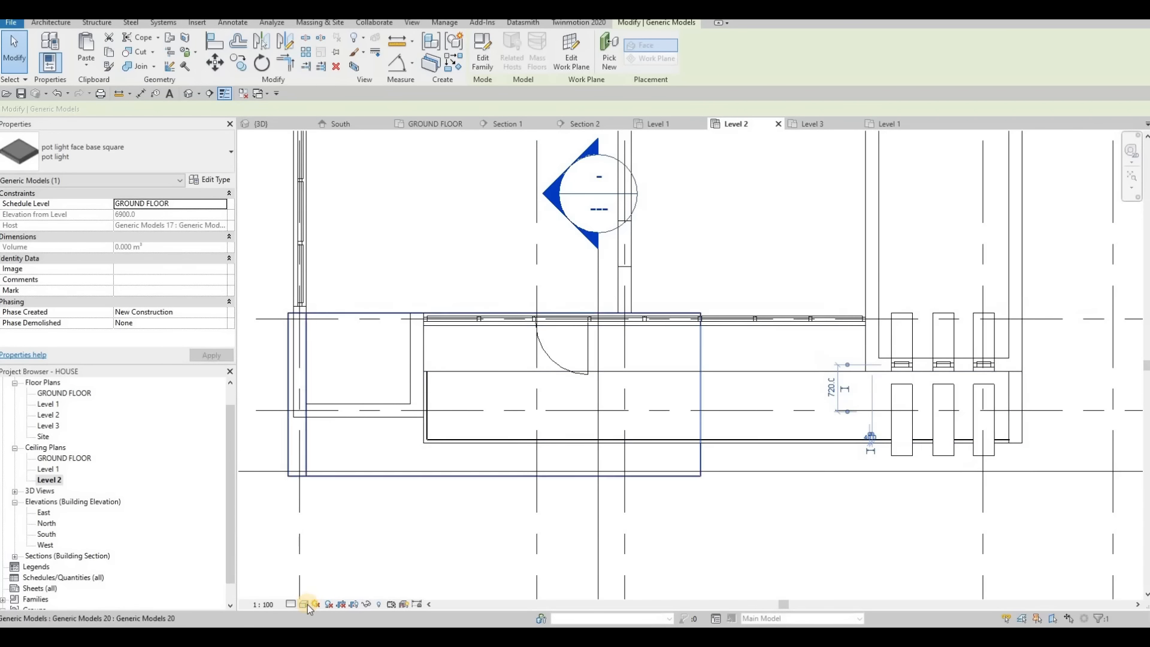
pyautogui.click(303, 604)
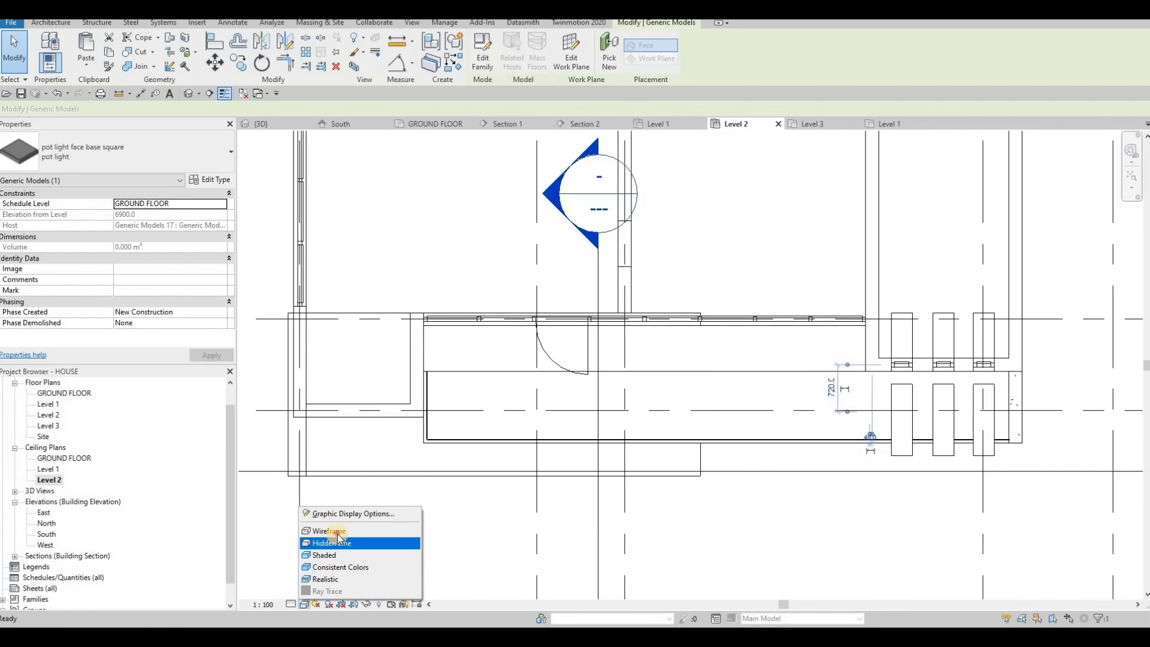
pyautogui.click(335, 531)
pyautogui.scroll(3, 857, 402)
pyautogui.scroll(-3, 817, 405)
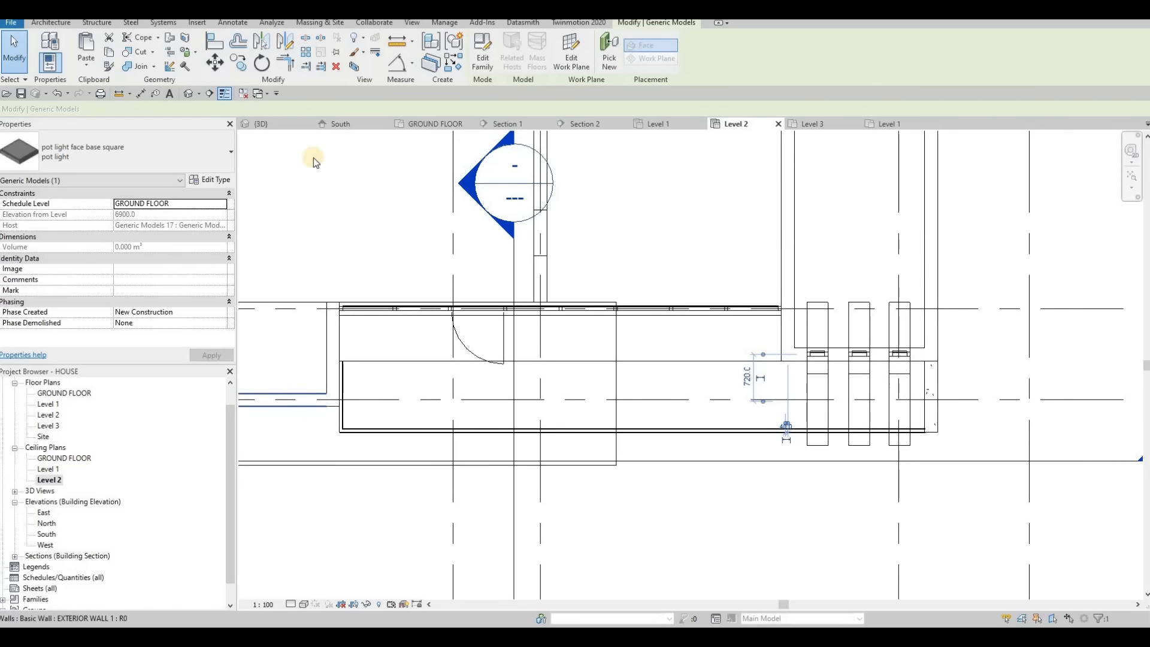
# - Create a reflected ceiling plan view for Level 3 and check the area around the front grid lines
pyautogui.click(413, 23)
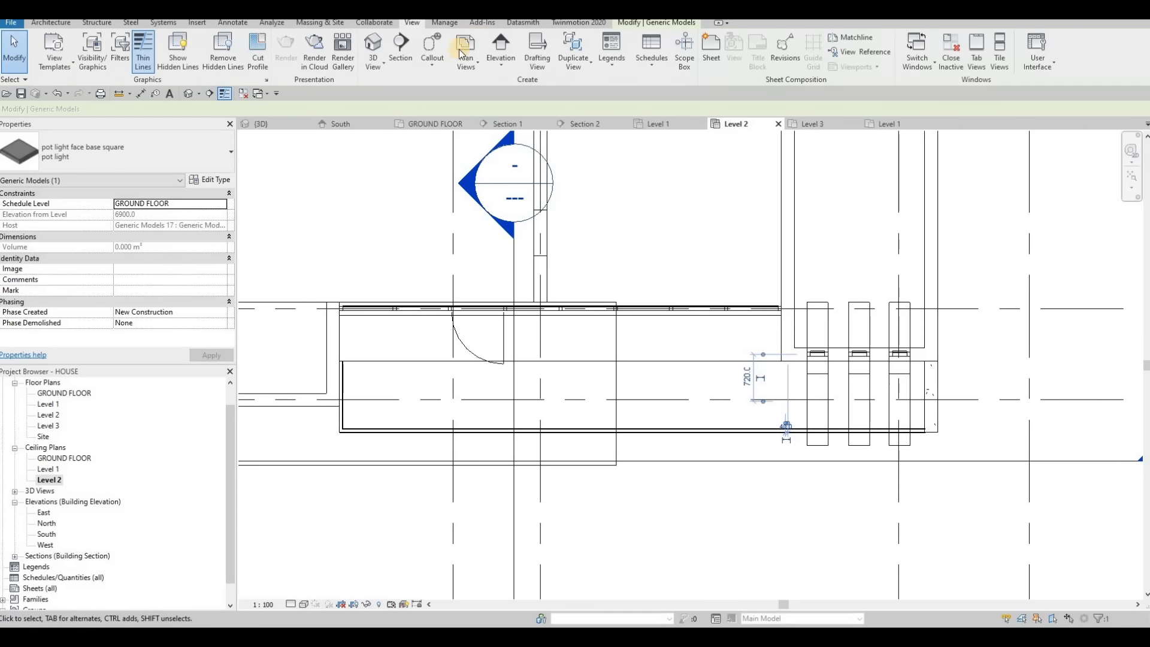
pyautogui.click(466, 66)
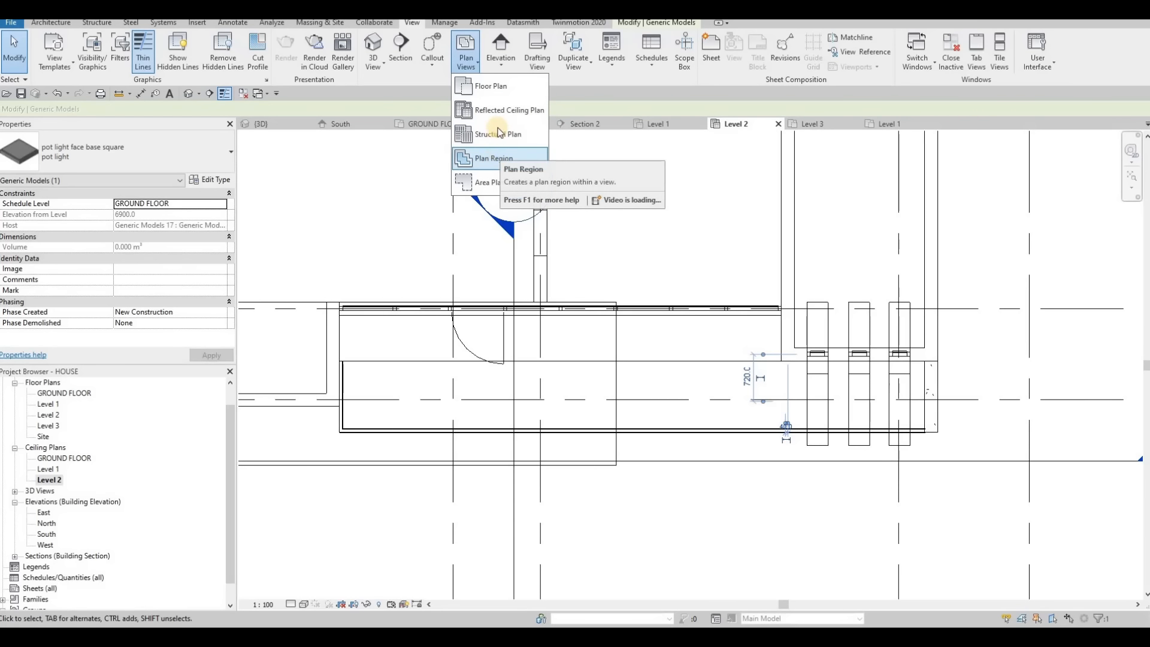
pyautogui.click(505, 112)
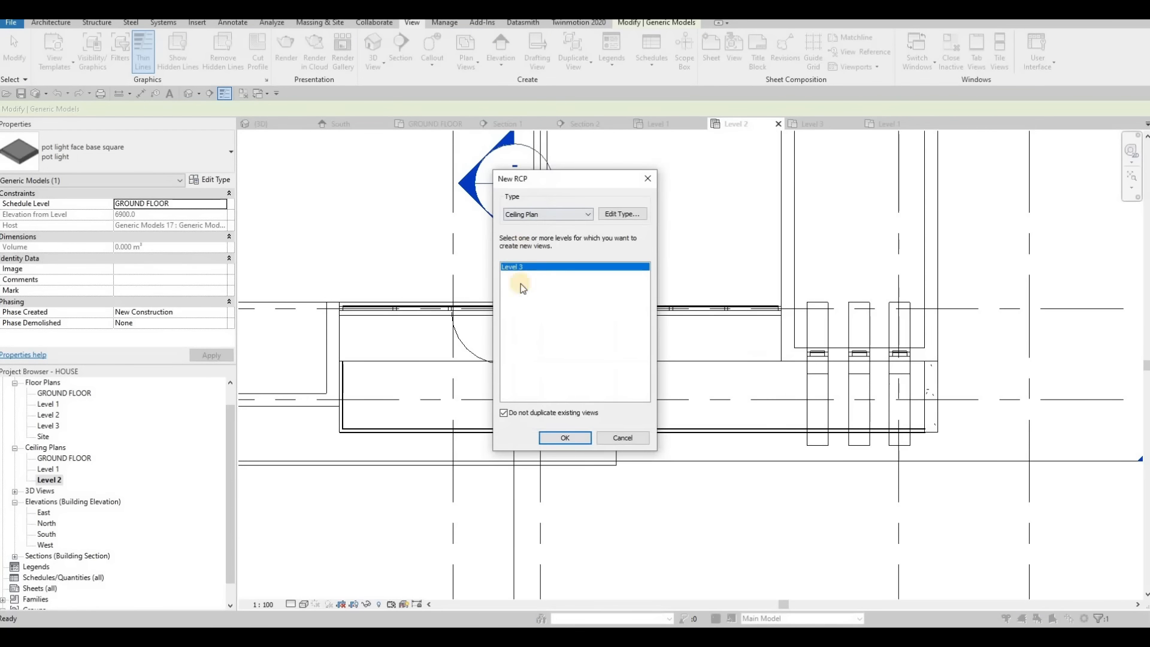
pyautogui.click(544, 434)
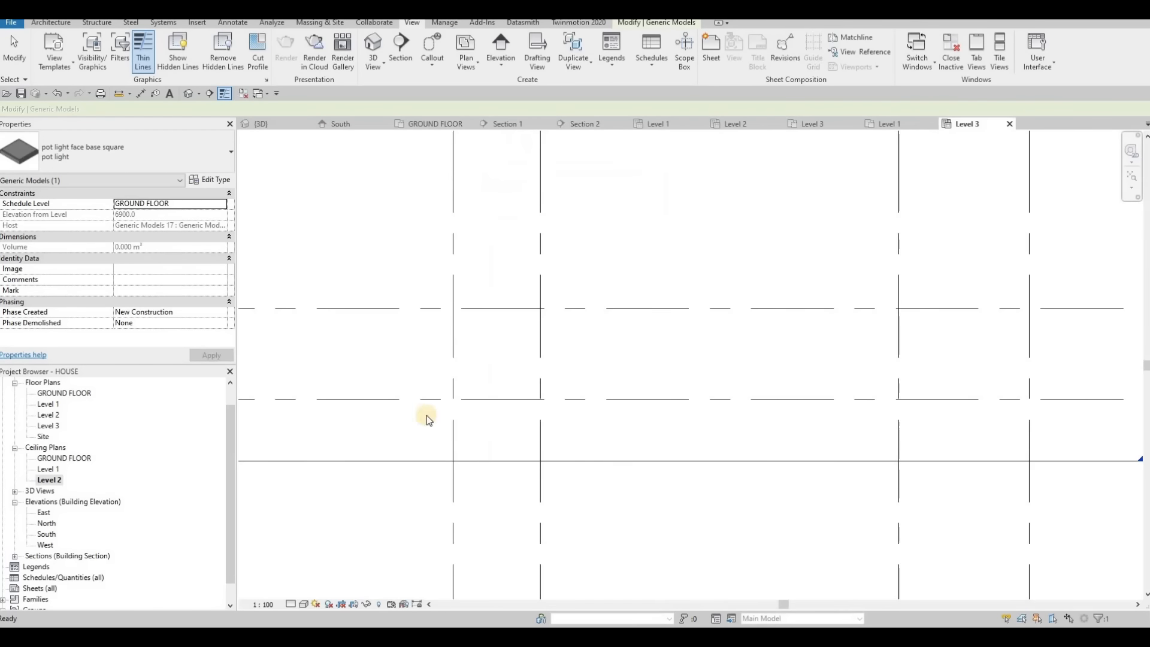
pyautogui.click(48, 492)
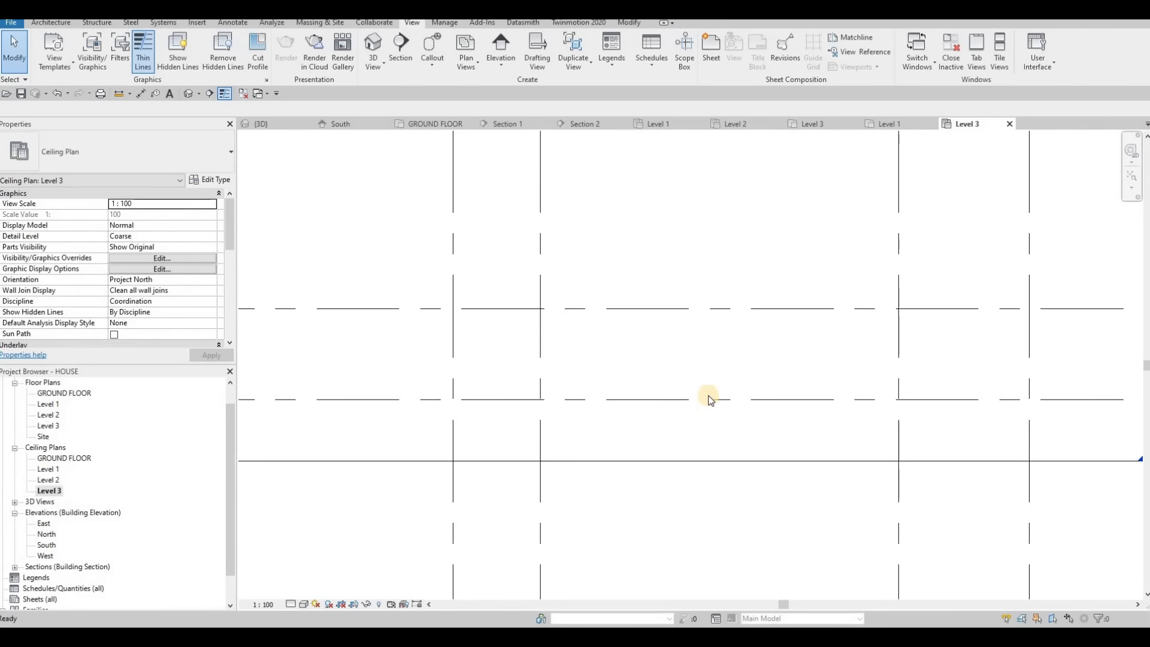
pyautogui.scroll(-4, 710, 398)
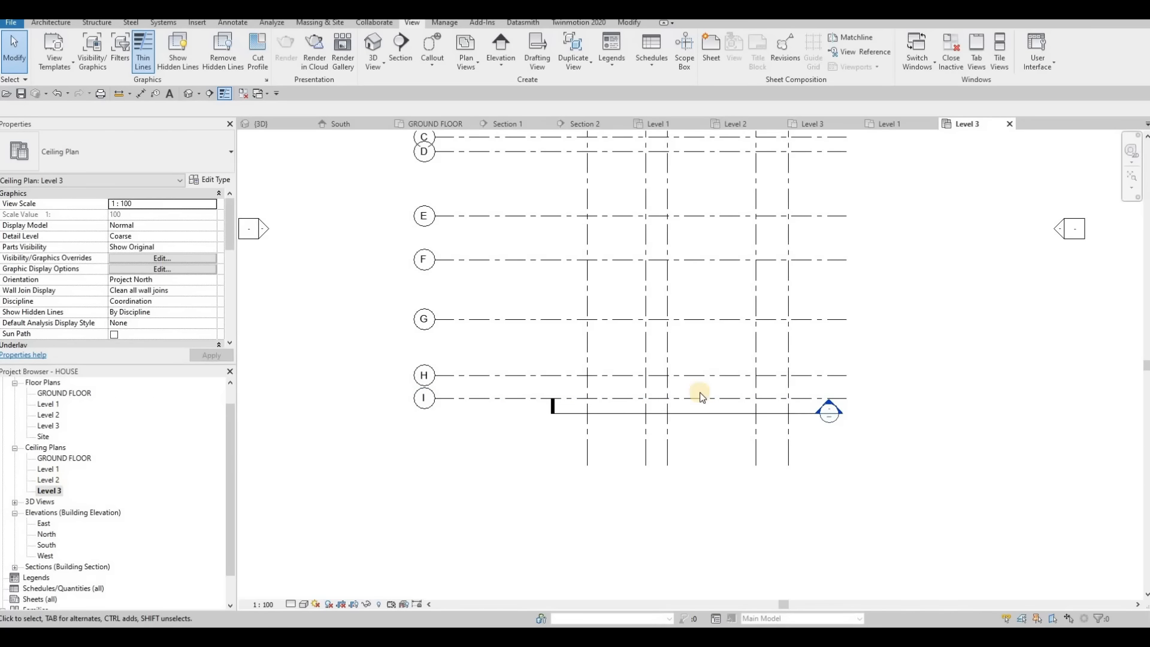
# - Look through the Level 2 ceiling plan and the Level 2 and Level 3 floor plans around the front slab
pyautogui.doubleClick(48, 479)
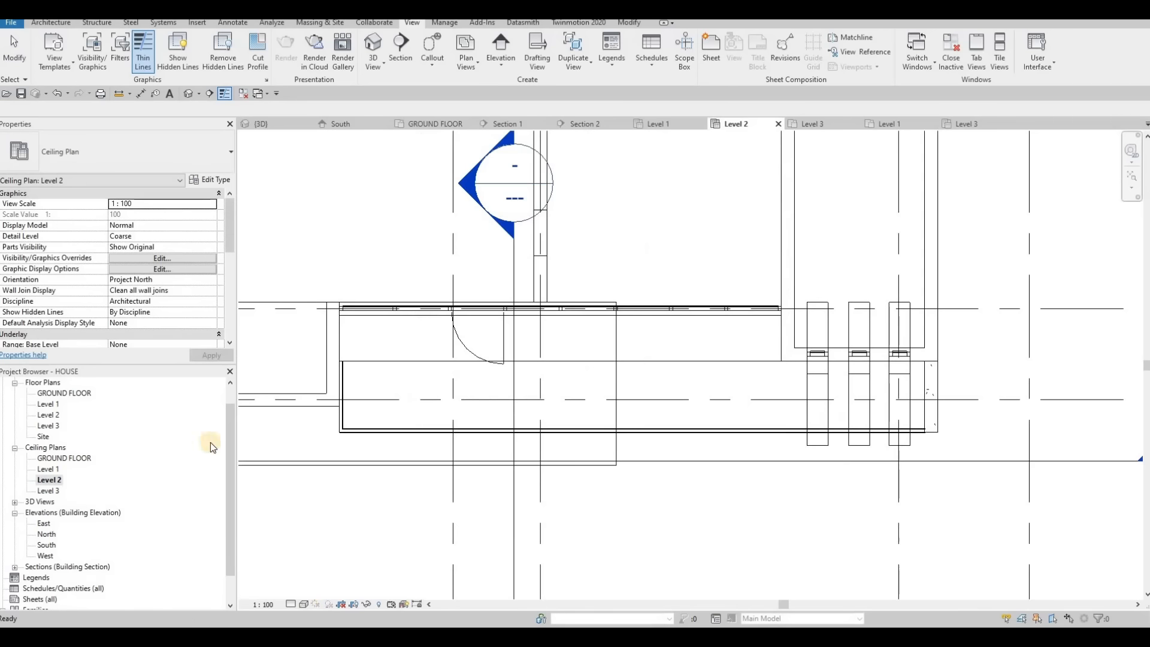
pyautogui.doubleClick(48, 414)
pyautogui.doubleClick(48, 426)
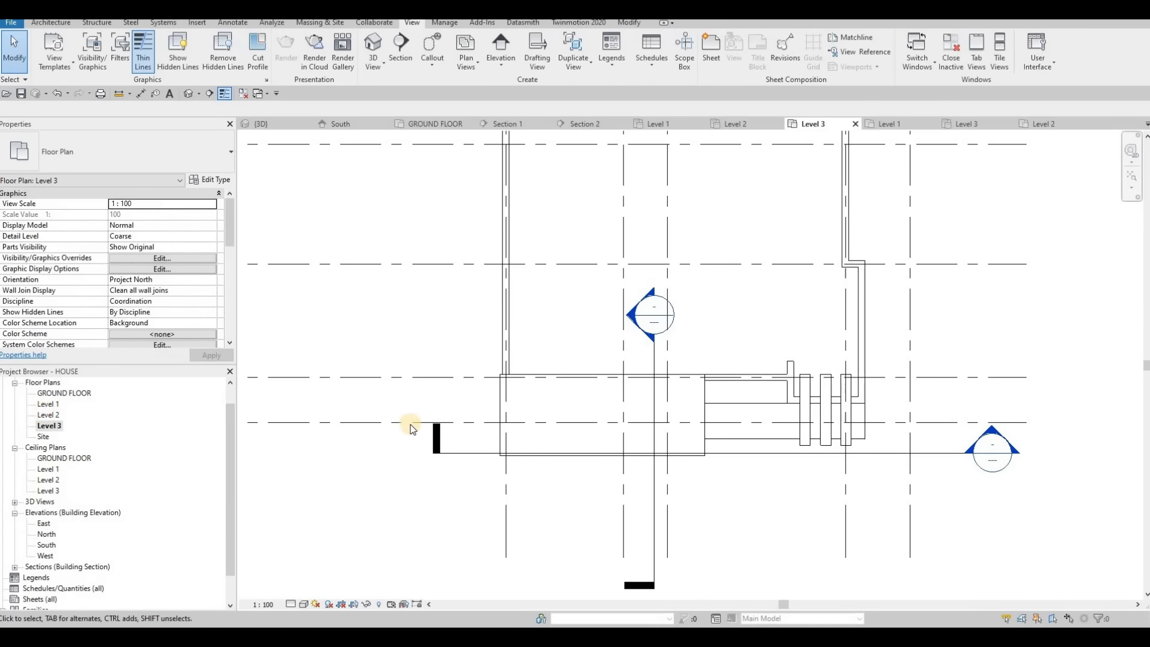
# - Return to the Level 2 floor plan and set its visual style to Hidden Line
pyautogui.hotkey('ctrl', 'Tab')
pyautogui.press('z')
pyautogui.press('f')
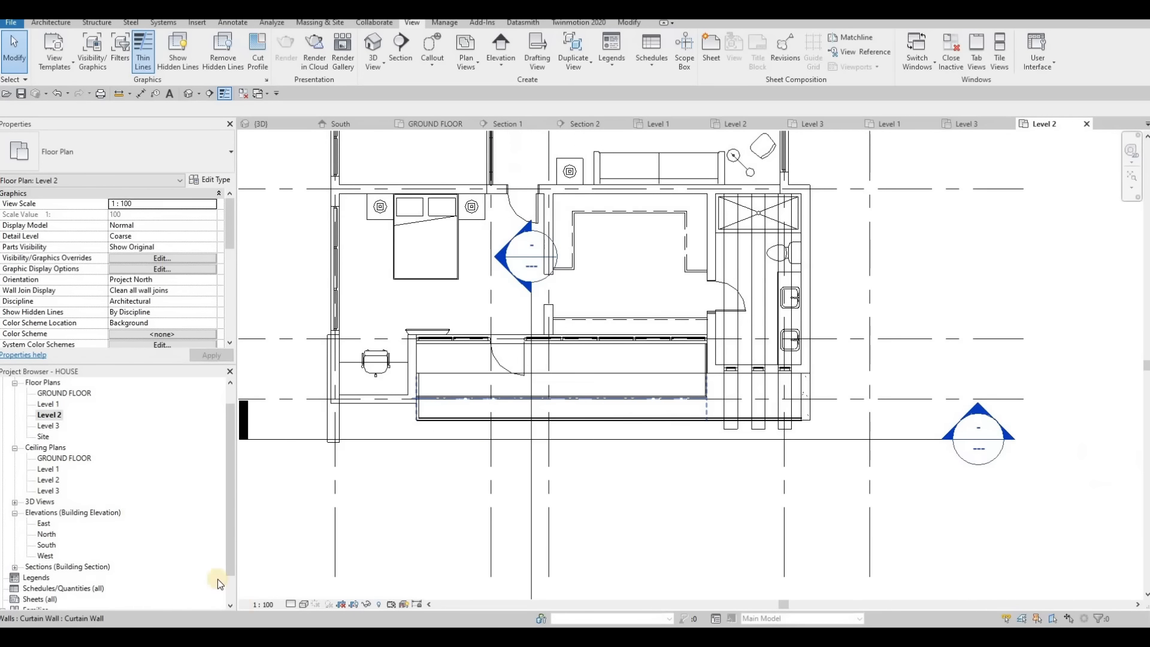
pyautogui.click(304, 604)
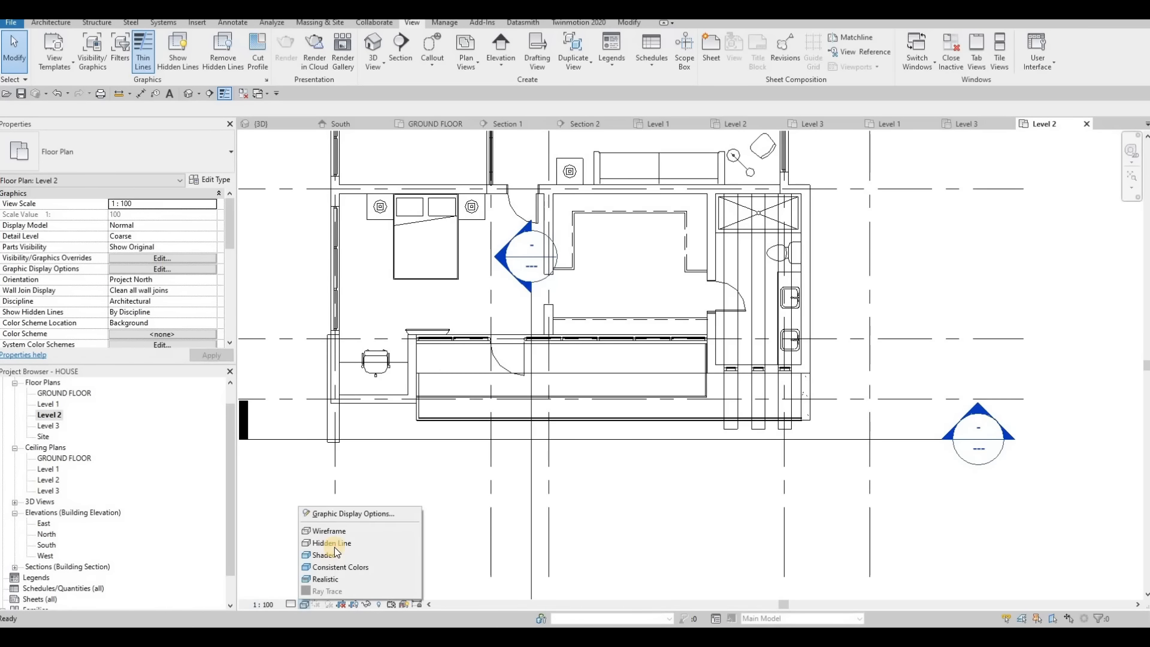
pyautogui.click(335, 543)
pyautogui.press('Escape')
pyautogui.press('Escape')
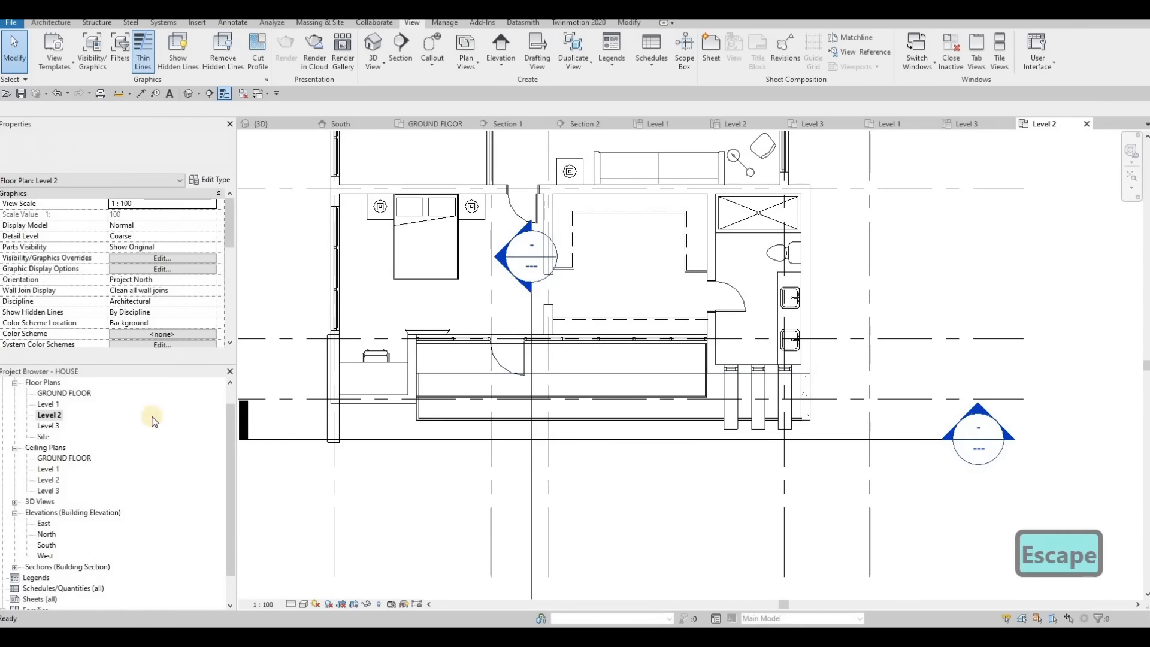
# - Reopen the Level 2 ceiling plan and open its View Range settings
pyautogui.doubleClick(49, 482)
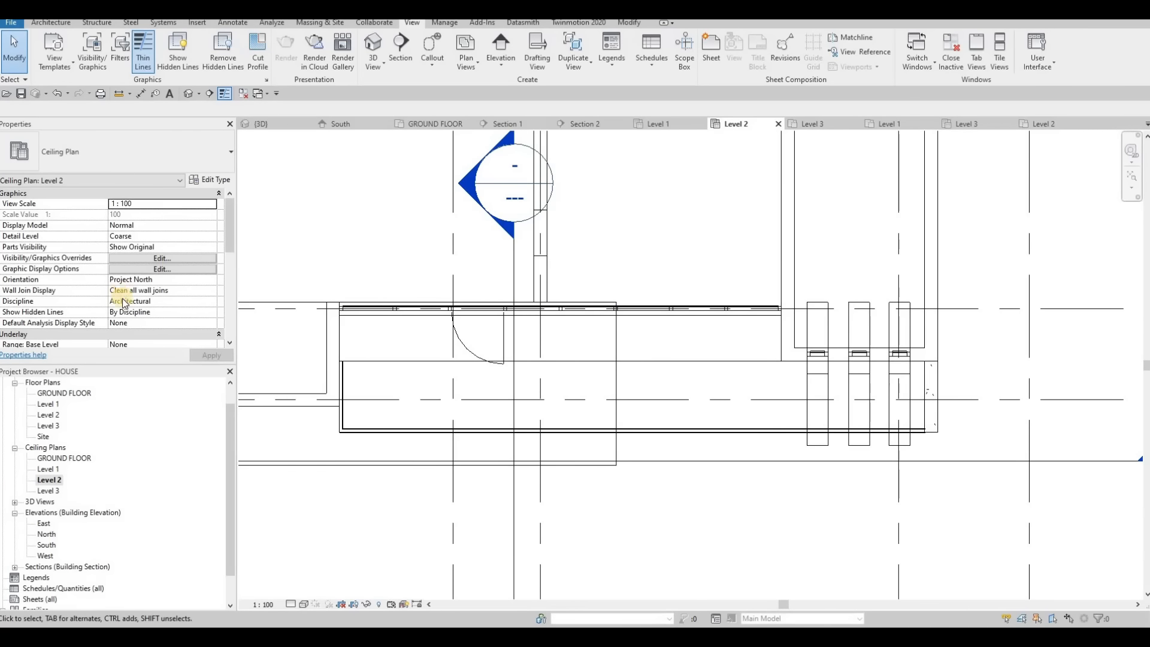
pyautogui.scroll(-3, 137, 282)
pyautogui.scroll(-3, 137, 281)
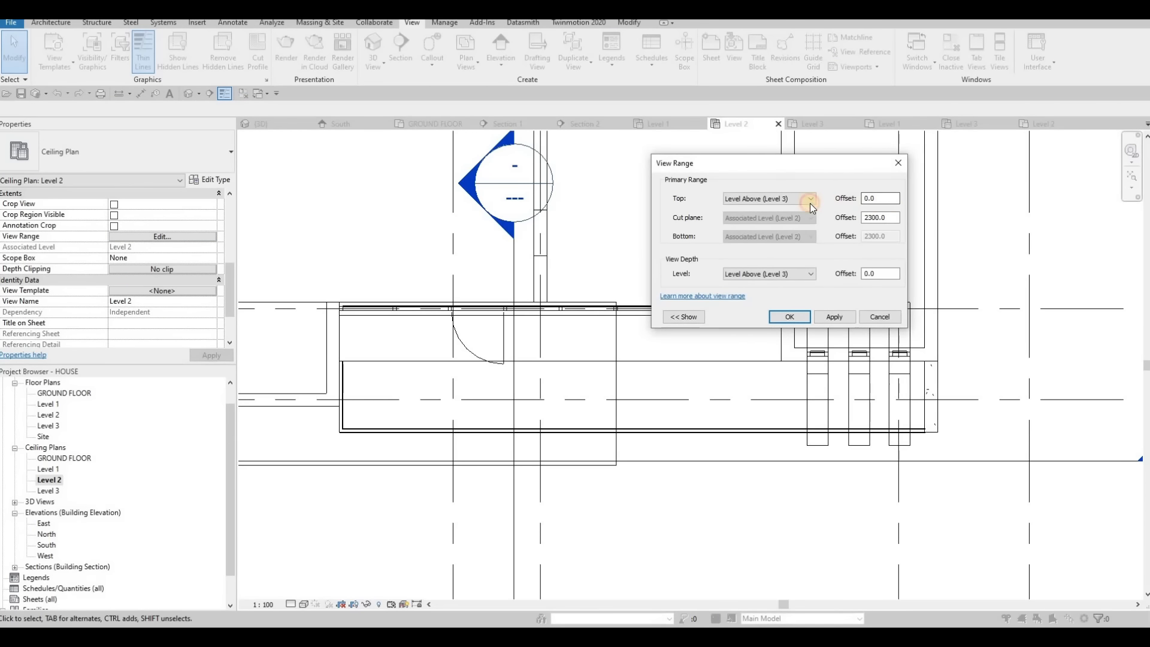
# - Try to set the view range's top offset from Level 3 to 3000
pyautogui.write('3000')
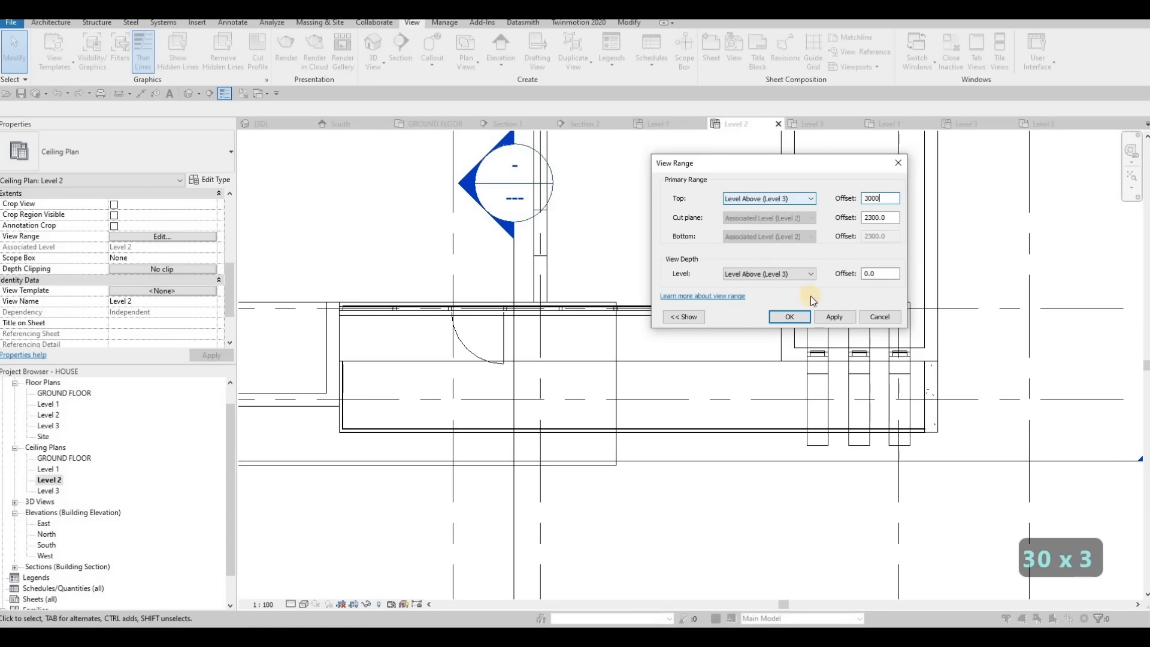
pyautogui.click(839, 321)
pyautogui.click(789, 317)
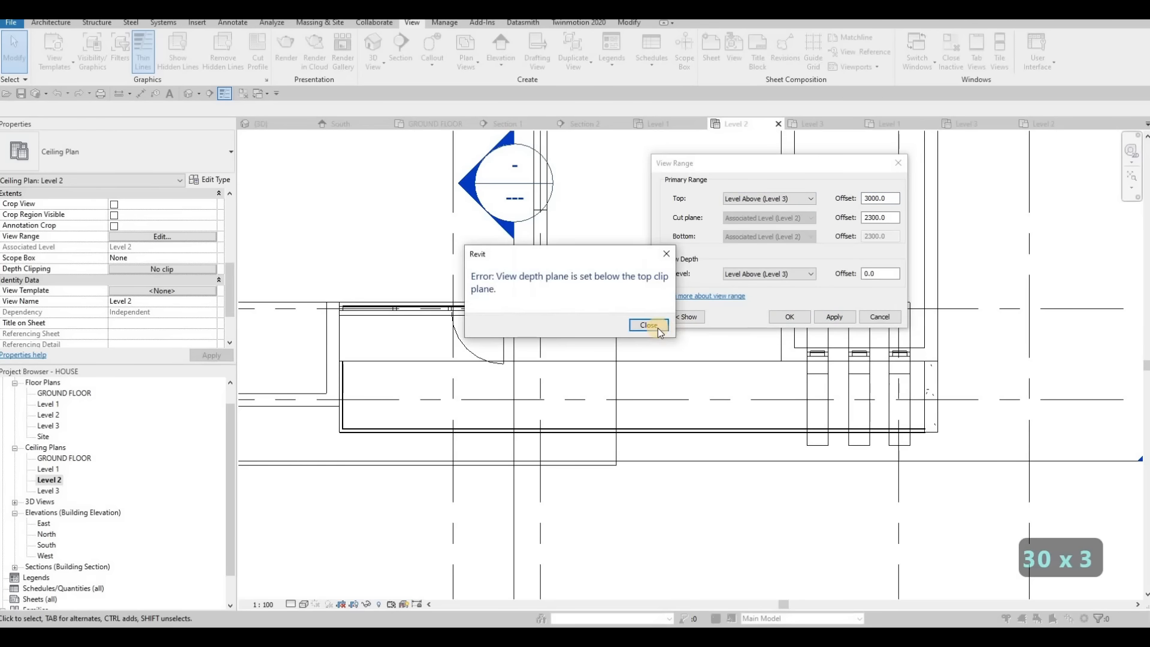
pyautogui.click(649, 325)
pyautogui.click(790, 315)
pyautogui.click(656, 325)
# - Set both the top and the view depth of the Level 2 ceiling plan's view range to Unlimited
pyautogui.click(803, 273)
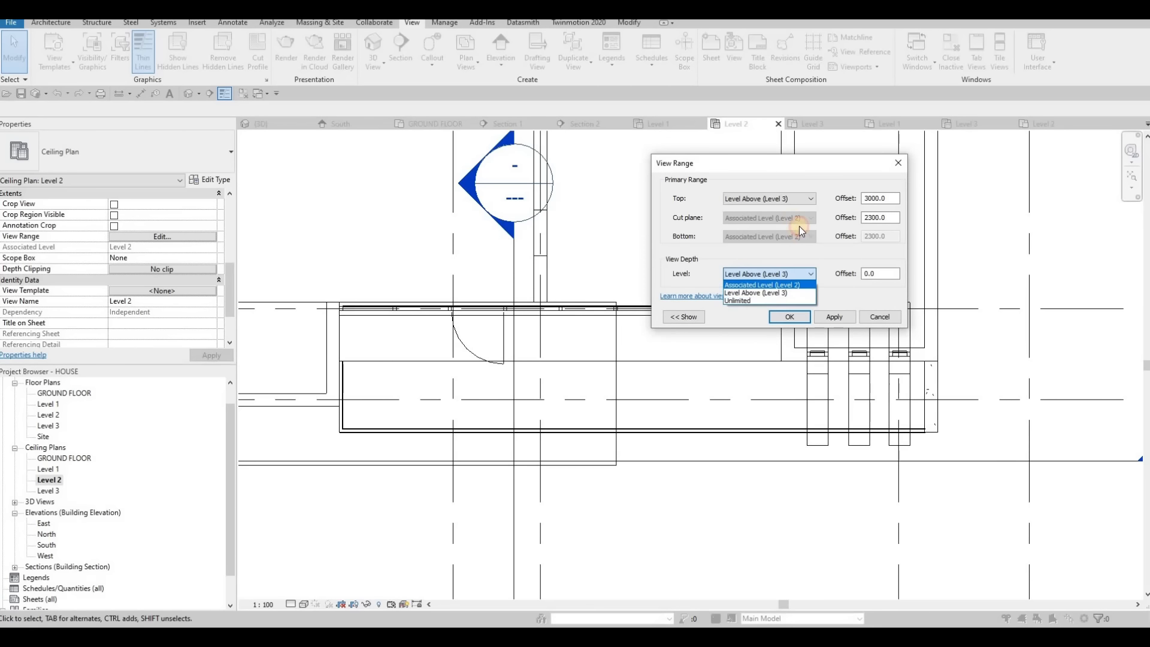
pyautogui.click(791, 199)
pyautogui.press('Return')
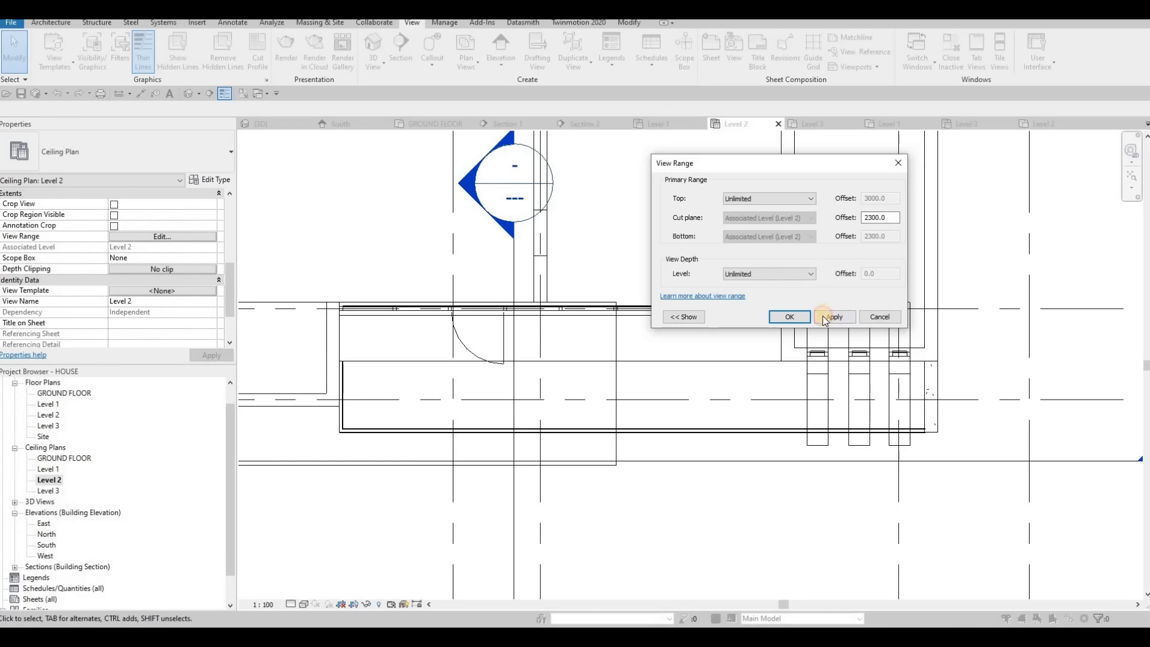
pyautogui.click(791, 316)
pyautogui.scroll(3, 743, 393)
pyautogui.scroll(-4, 804, 403)
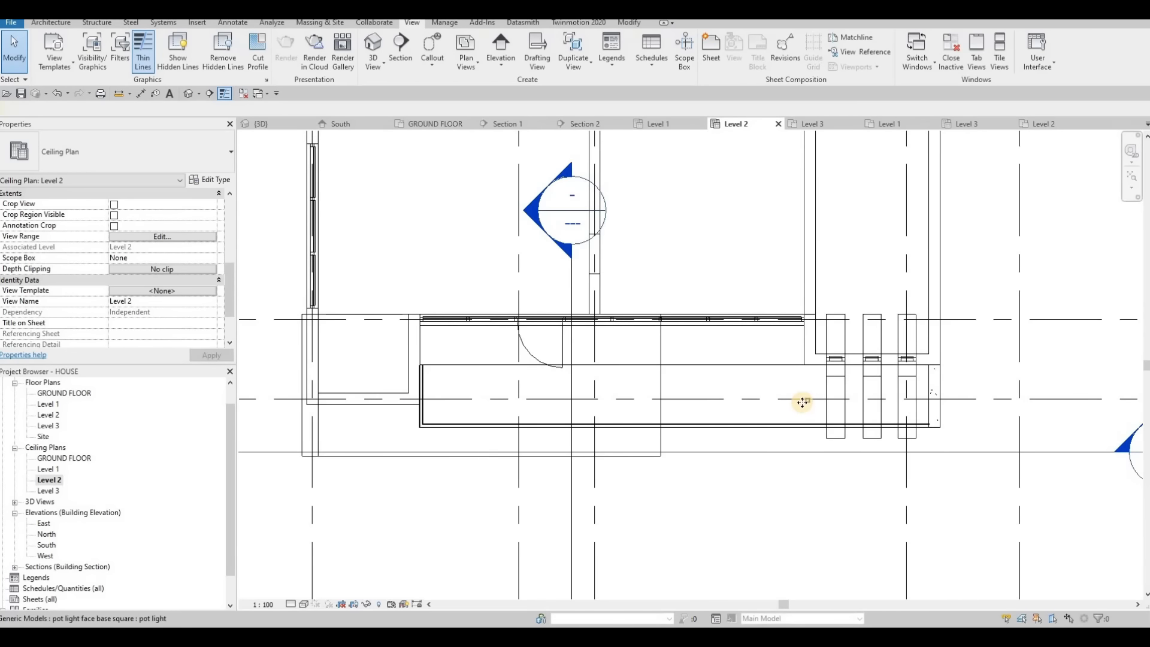
# - Nudge the pot light beside the cork beams slightly toward the back wall to centre it on the front slab
pyautogui.click(803, 403)
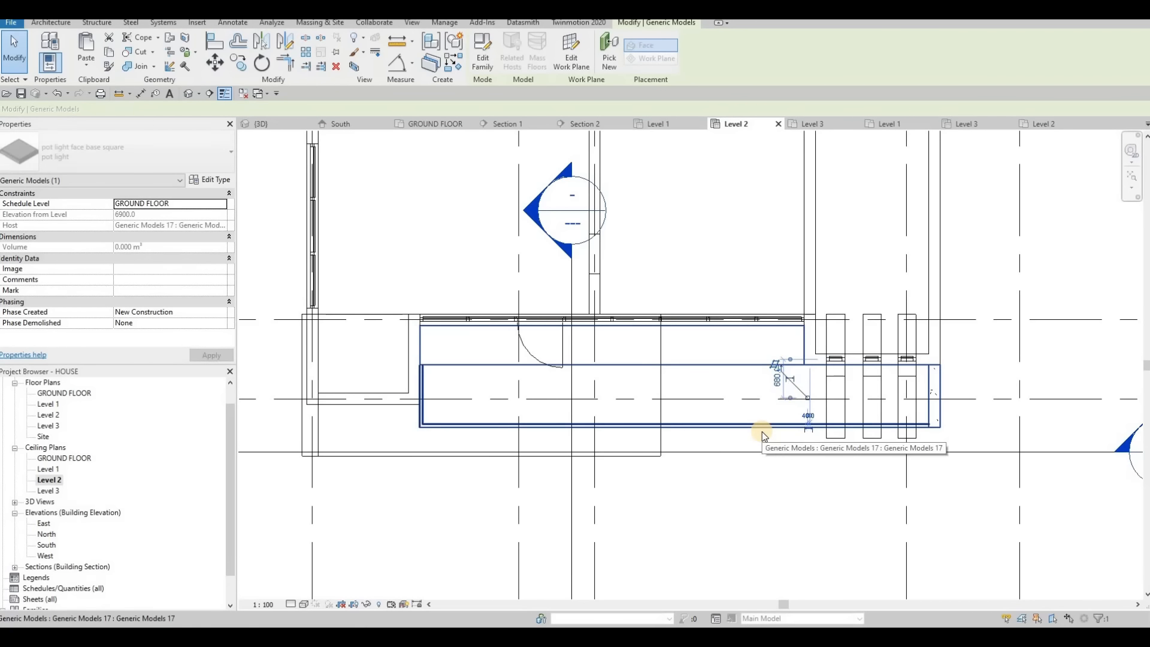
pyautogui.press('Up')
pyautogui.press('Up')
pyautogui.press('Up')
pyautogui.press('Up')
pyautogui.press('Down')
pyautogui.press('Down')
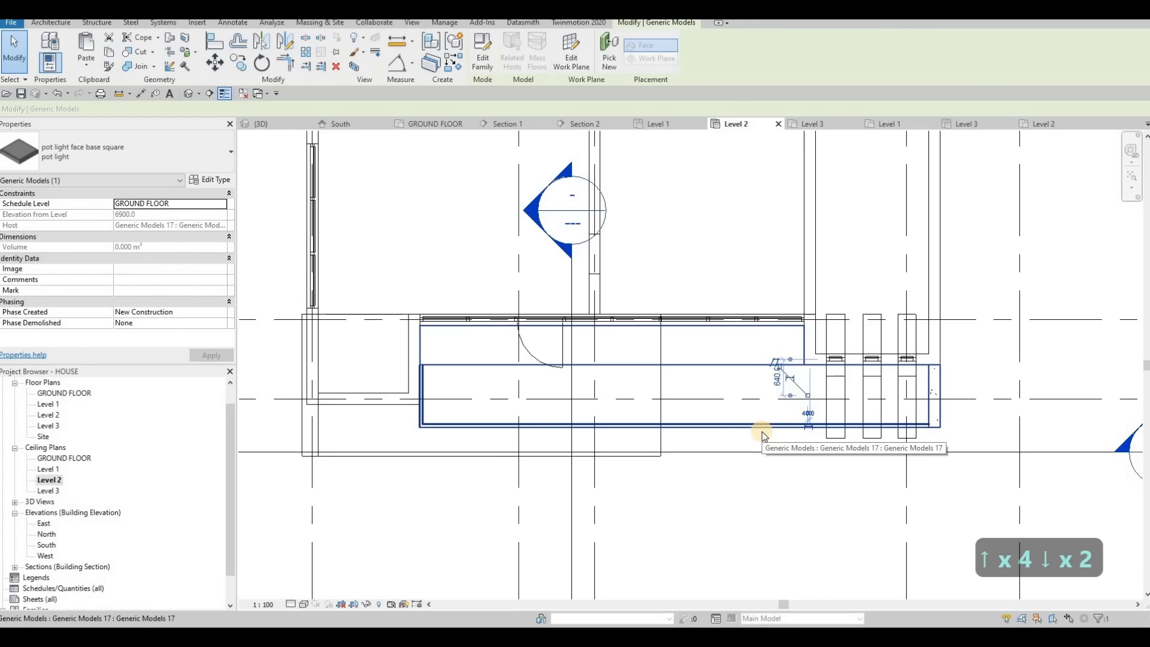
# - Copy the pot light five times along the front slab, away from the cork beams, at 1000 mm spacing
pyautogui.press('c')
pyautogui.press('o')
pyautogui.click(807, 395)
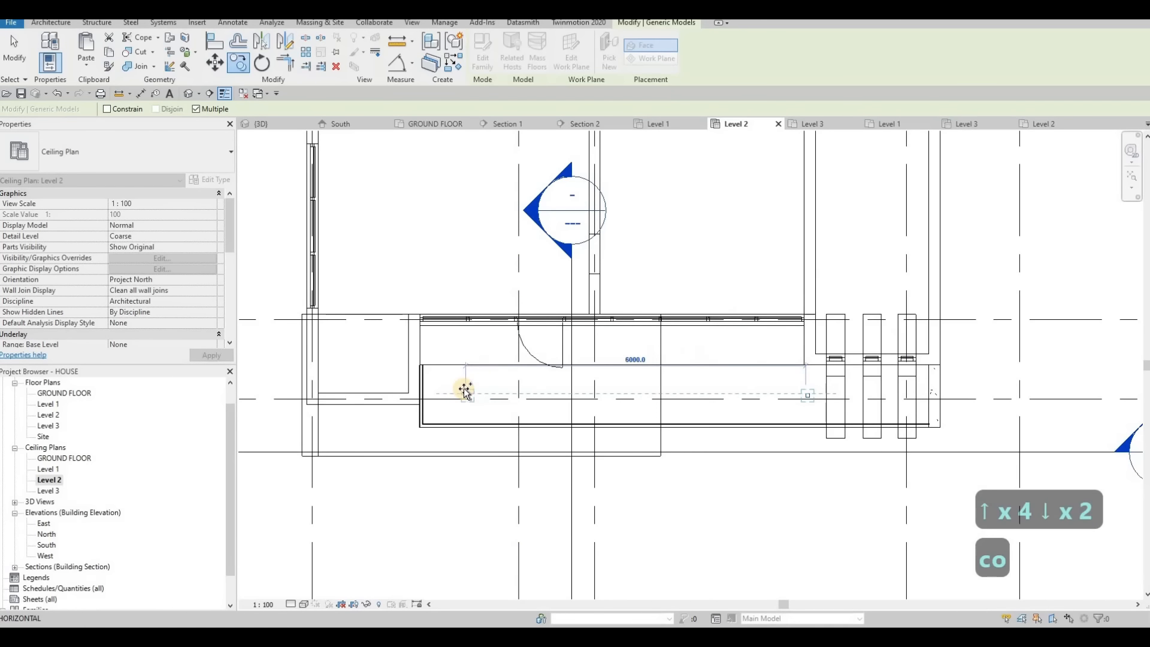
pyautogui.write('1000')
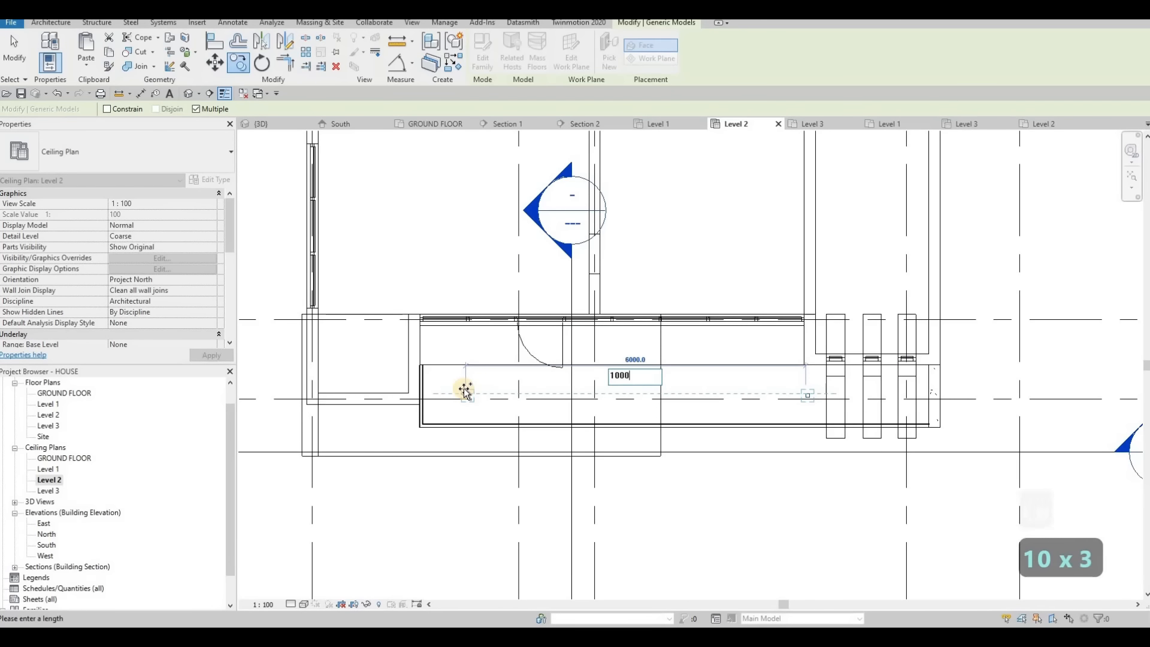
pyautogui.press('Return')
pyautogui.write('1000')
pyautogui.press('Return')
pyautogui.write('1000')
pyautogui.press('Return')
pyautogui.write('10')
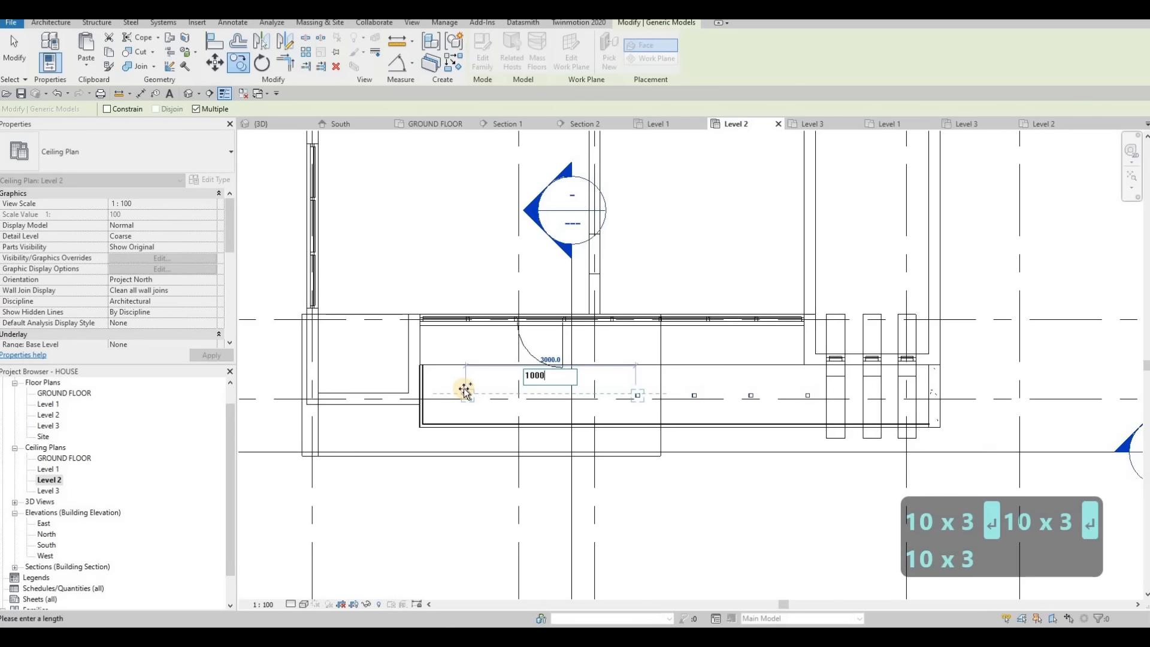
pyautogui.write('00')
pyautogui.press('Return')
pyautogui.write('1000')
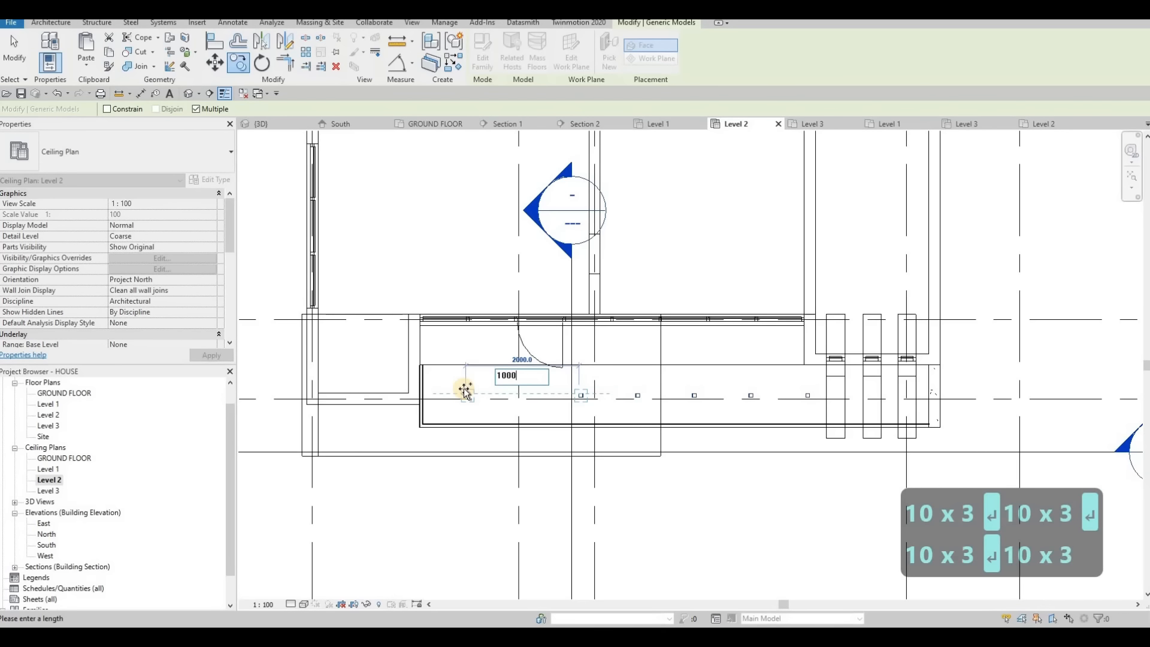
pyautogui.press('Return')
pyautogui.write('1')
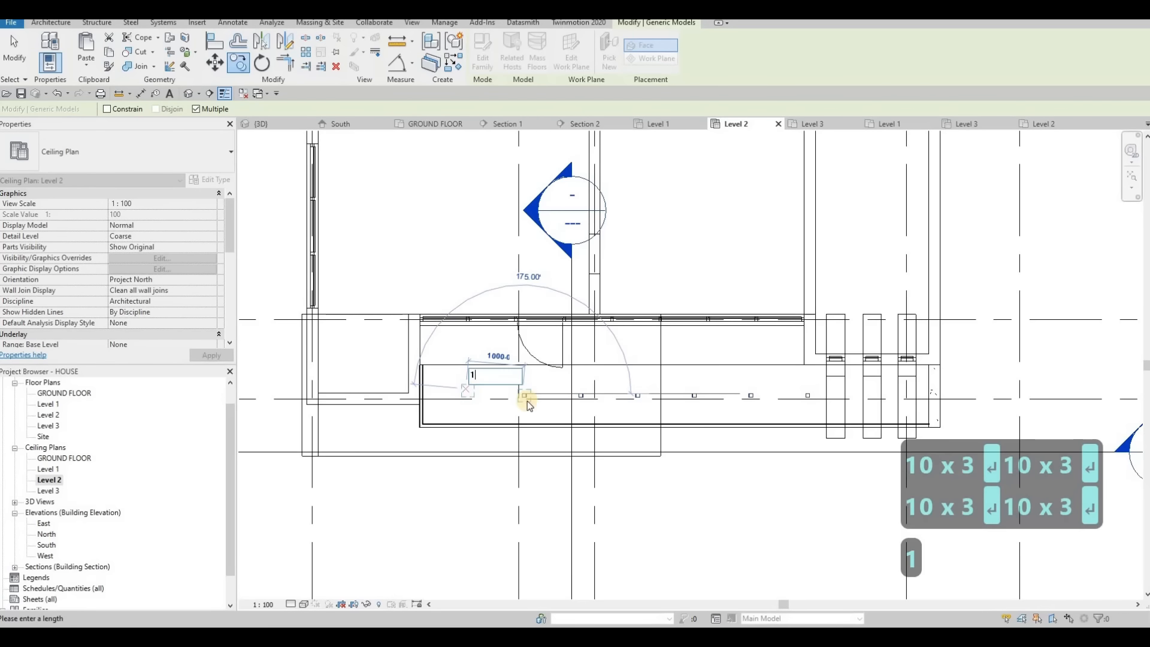
pyautogui.press('Escape')
pyautogui.press('Escape')
pyautogui.scroll(1, 526, 396)
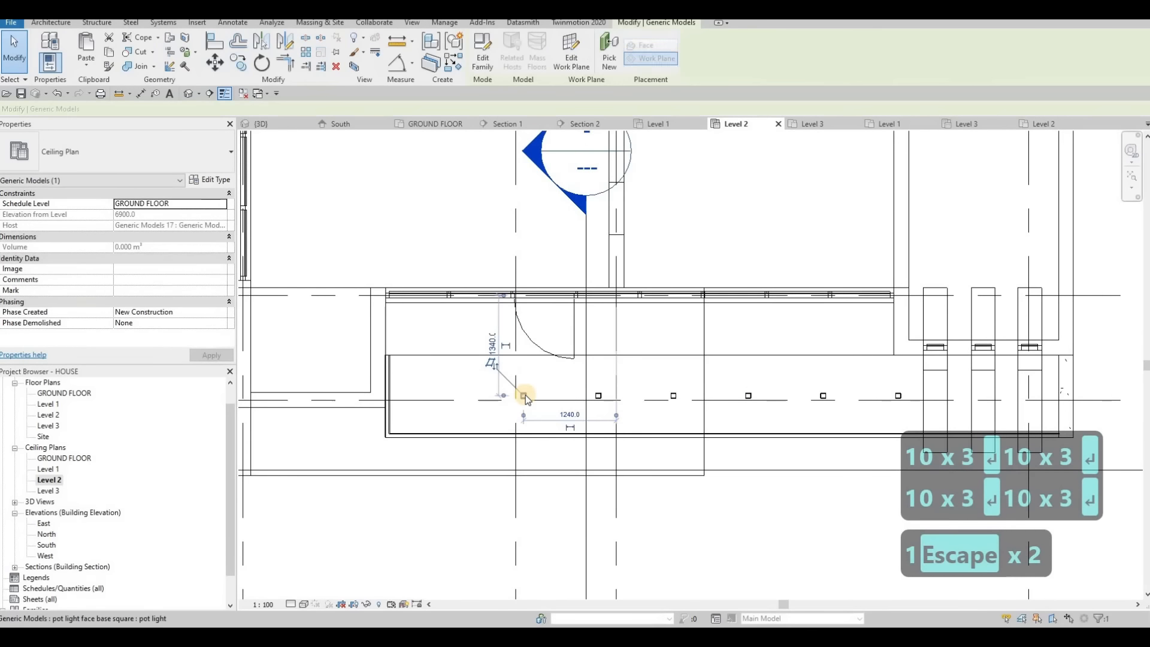
pyautogui.press('c')
pyautogui.scroll(3, 630, 394)
pyautogui.click(630, 395)
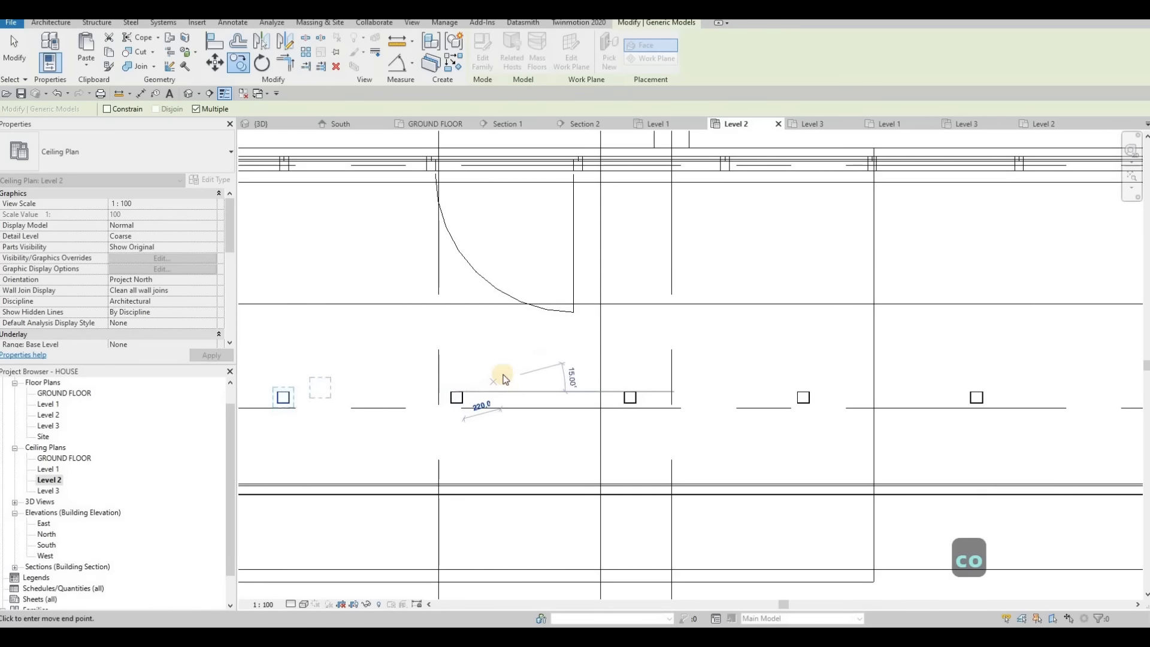
pyautogui.scroll(-3, 317, 135)
pyautogui.press('Escape')
pyautogui.press('Escape')
pyautogui.press('Escape')
# - Examine the new pot lights under the upper slab in 3D and view the whole front facade from above
pyautogui.click(280, 125)
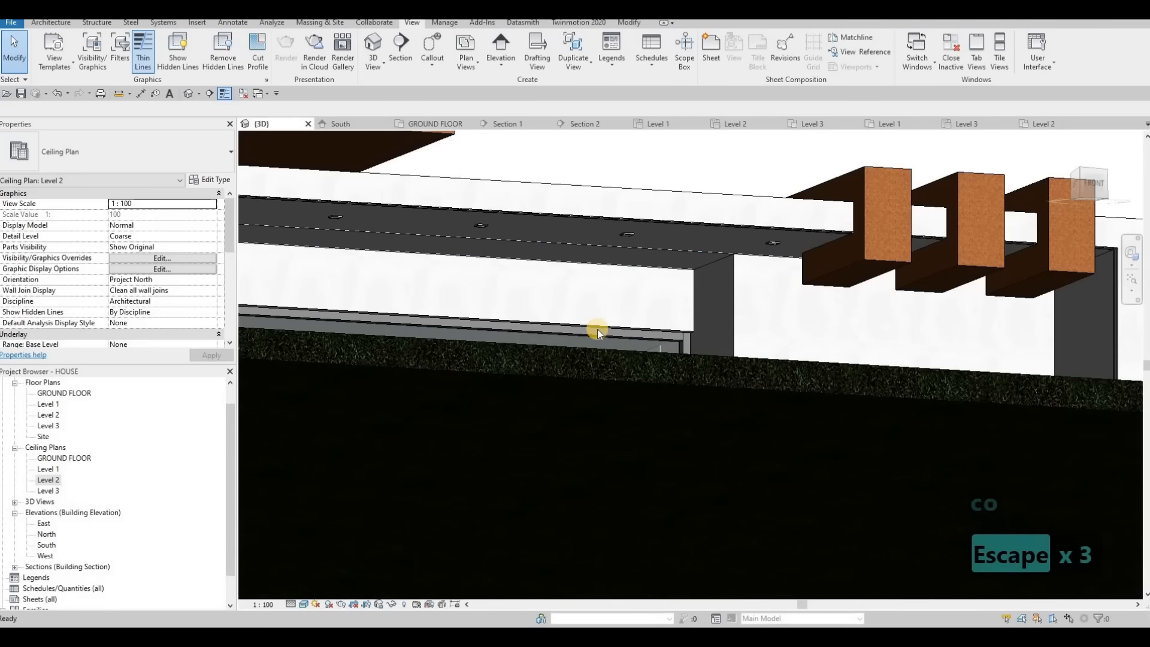
pyautogui.scroll(-3, 606, 354)
pyautogui.press('Escape')
pyautogui.keyDown('shift'); pyautogui.moveTo(606, 354); pyautogui.dragTo(631, 488, button='middle'); pyautogui.keyUp('shift')
pyautogui.press('Escape')
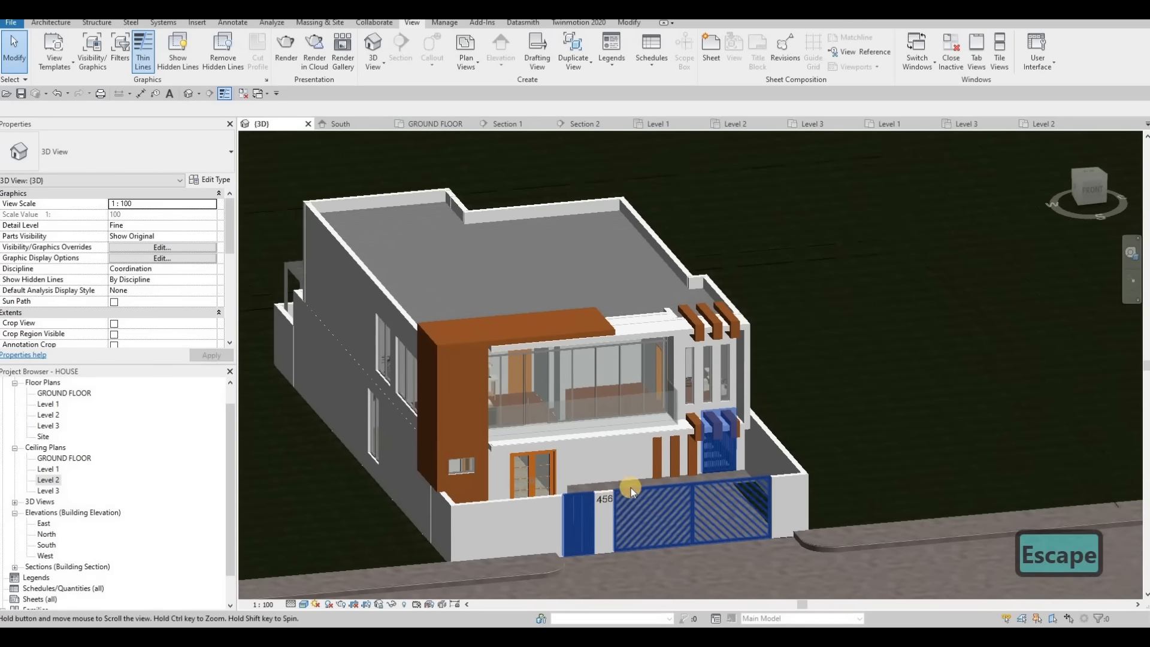
pyautogui.scroll(2, 540, 484)
pyautogui.keyDown('shift'); pyautogui.moveTo(540, 484); pyautogui.dragTo(498, 470, button='middle'); pyautogui.keyUp('shift')
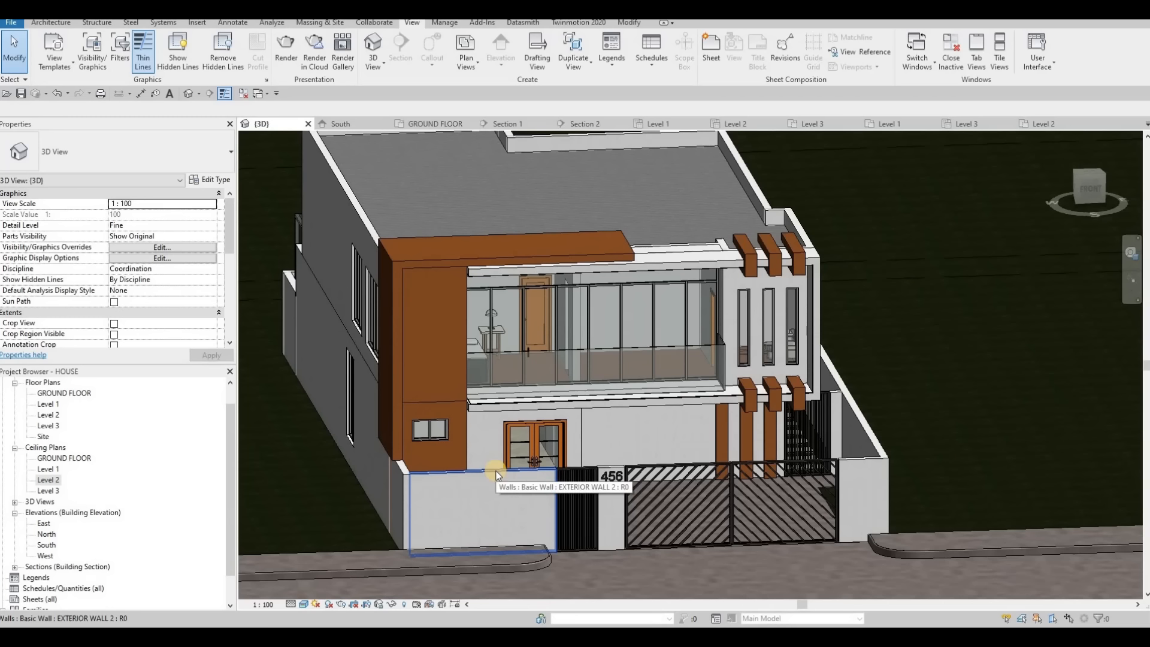
# - Open the front fence wall beside the pedestrian gate for profile editing in the South elevation
pyautogui.press('Escape')
pyautogui.click(478, 475)
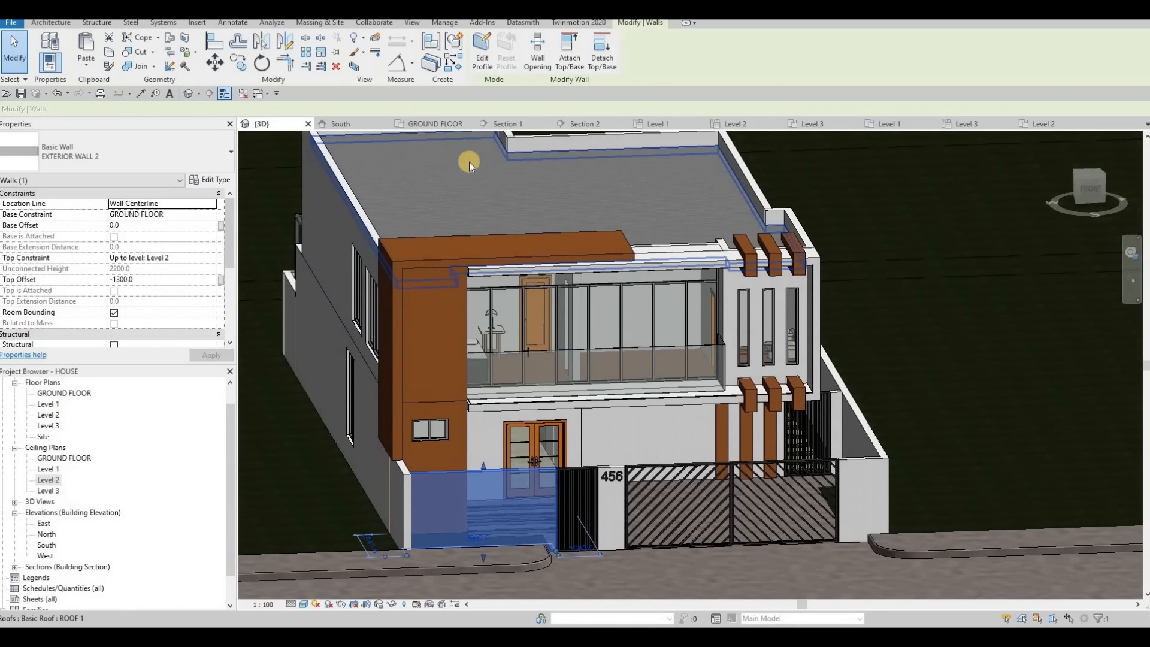
pyautogui.click(365, 124)
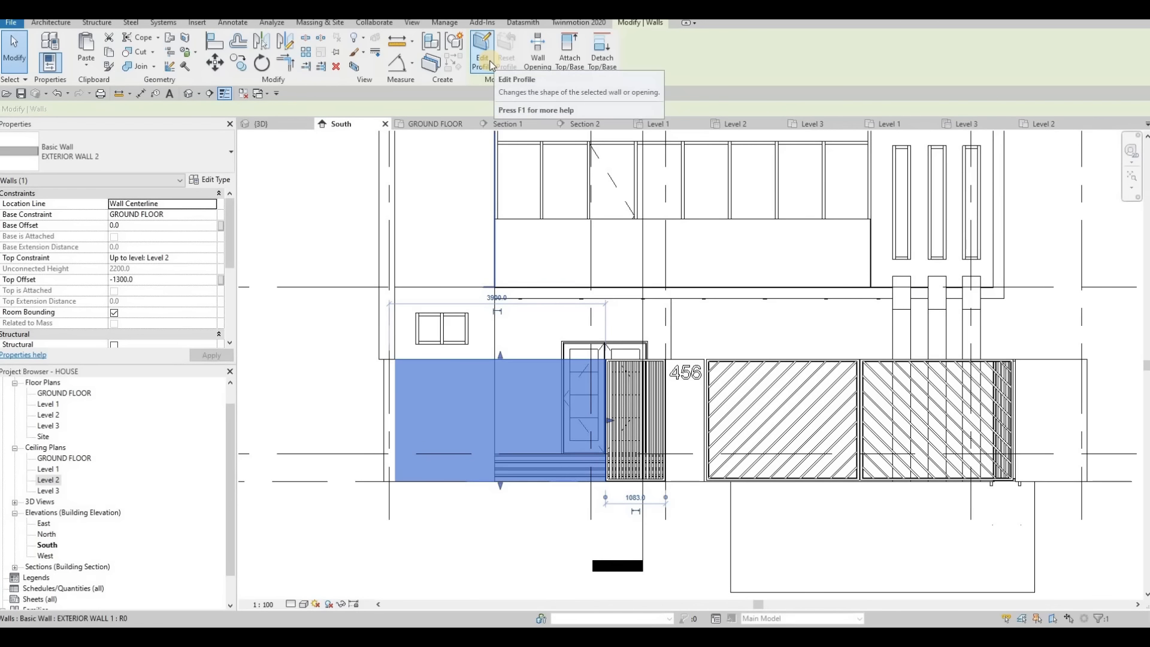
pyautogui.click(482, 53)
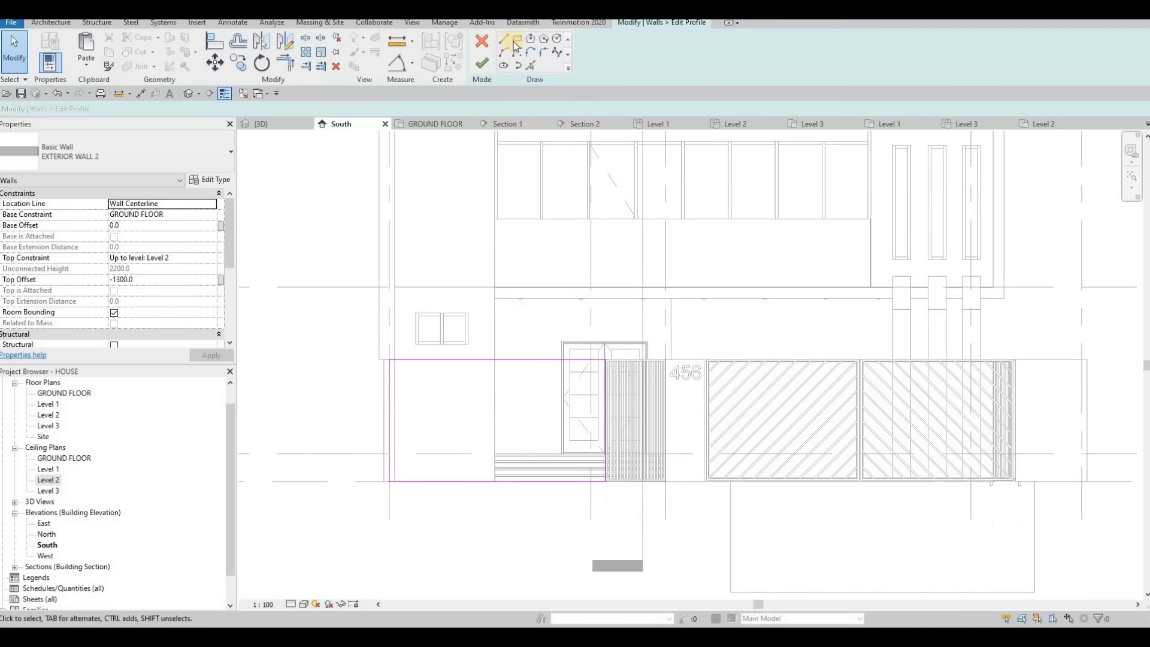
# - Try sketching a 300 mm wide notch that runs down from the fence wall's top edge near its outer end
pyautogui.click(507, 40)
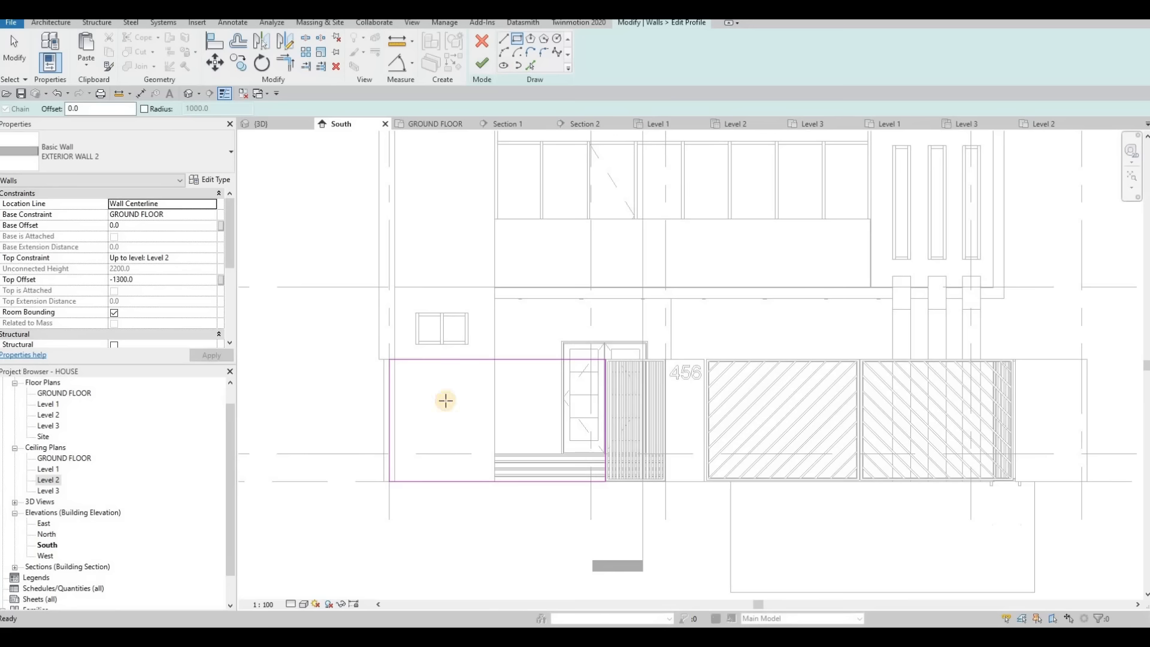
pyautogui.click(411, 359)
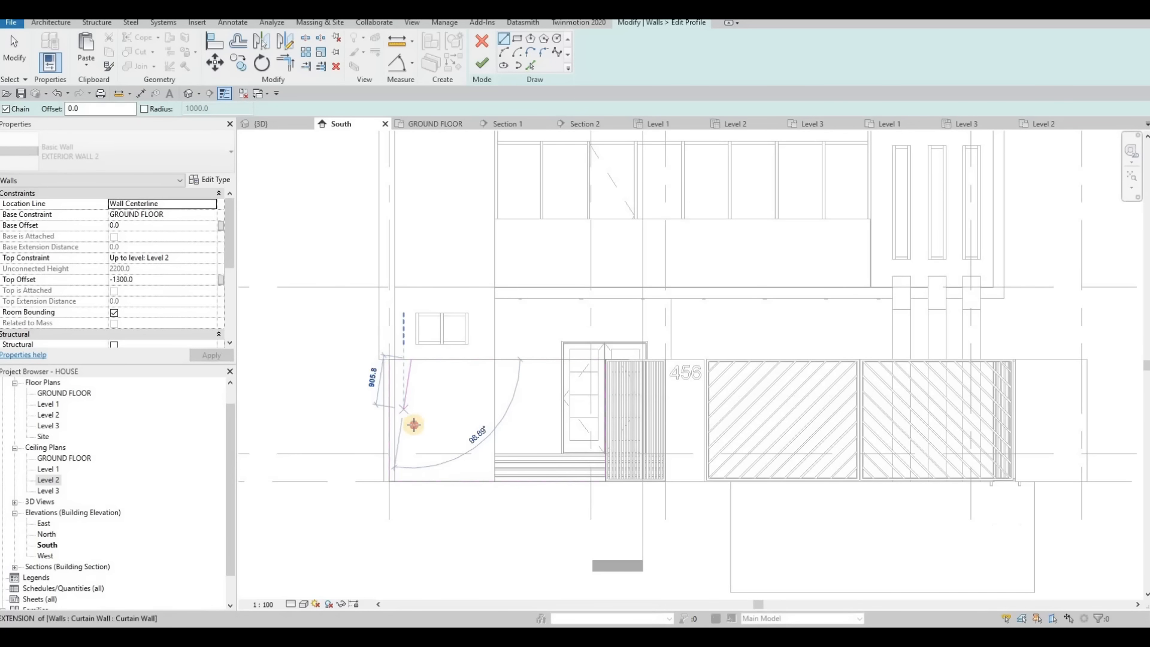
pyautogui.click(412, 424)
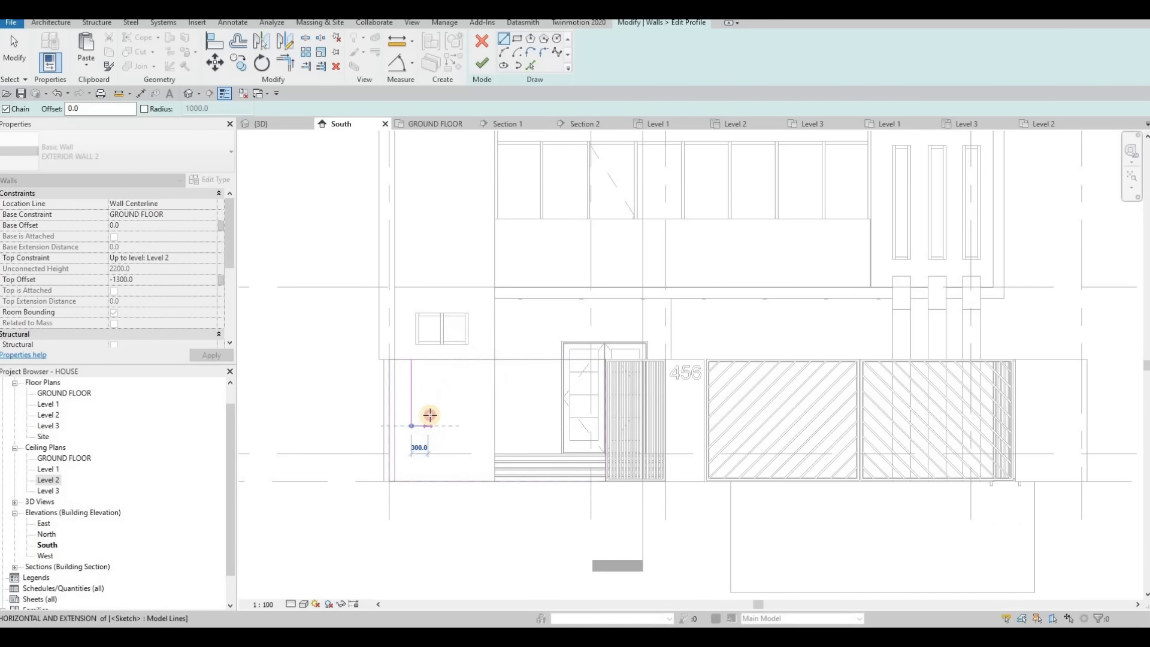
pyautogui.click(431, 365)
pyautogui.click(431, 363)
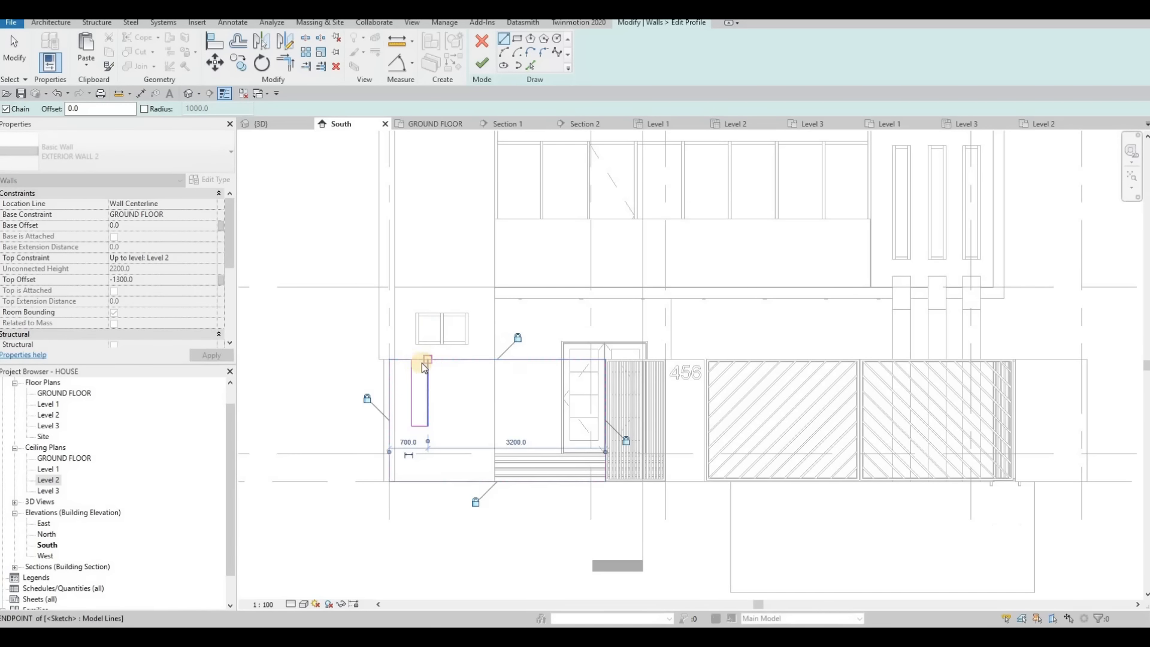
pyautogui.press('Escape')
pyautogui.press('Escape')
pyautogui.press('Escape')
# - Copy the notch three times along the wall's top edge toward the pedestrian gate
pyautogui.scroll(3, 425, 371)
pyautogui.moveTo(458, 474); pyautogui.dragTo(457, 469)
pyautogui.press('c')
pyautogui.press('o')
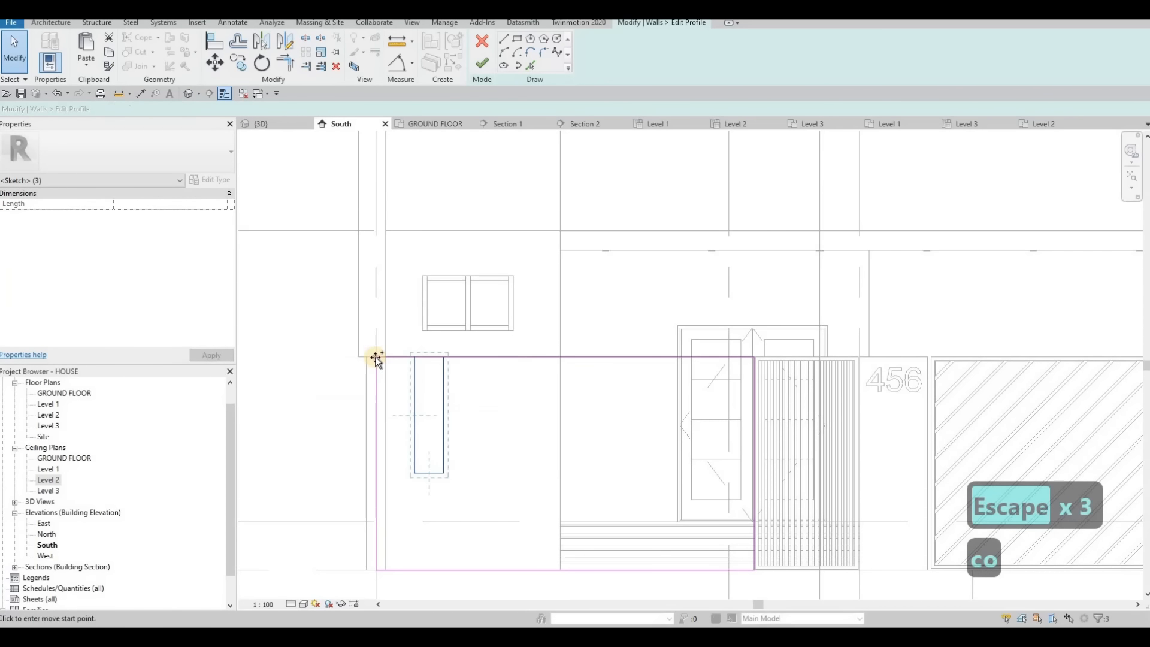
pyautogui.click(444, 357)
pyautogui.click(511, 358)
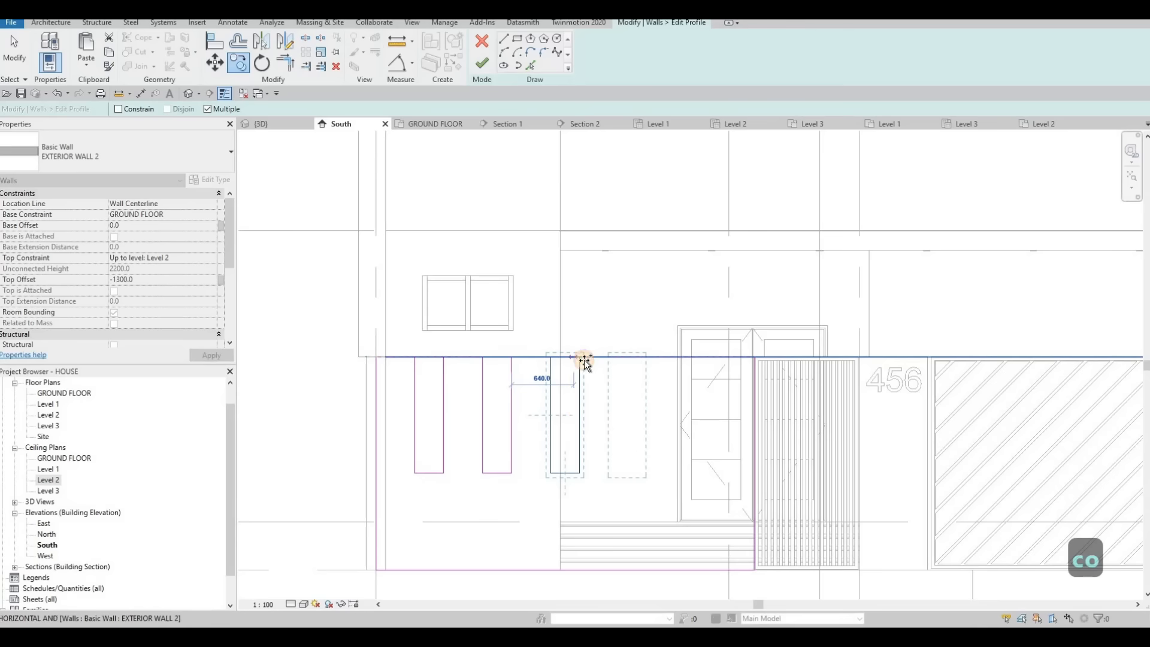
pyautogui.click(578, 408)
pyautogui.press('Escape')
pyautogui.press('Escape')
pyautogui.press('Escape')
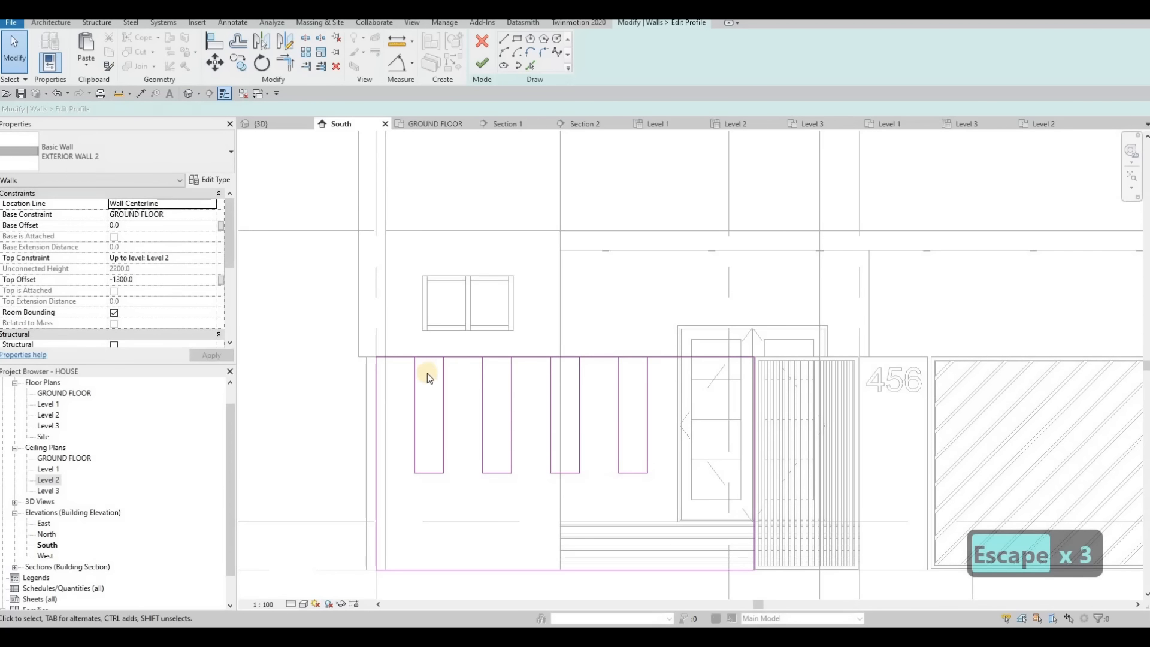
# - Delete all four notches from the wall's profile sketch
pyautogui.scroll(1, 426, 377)
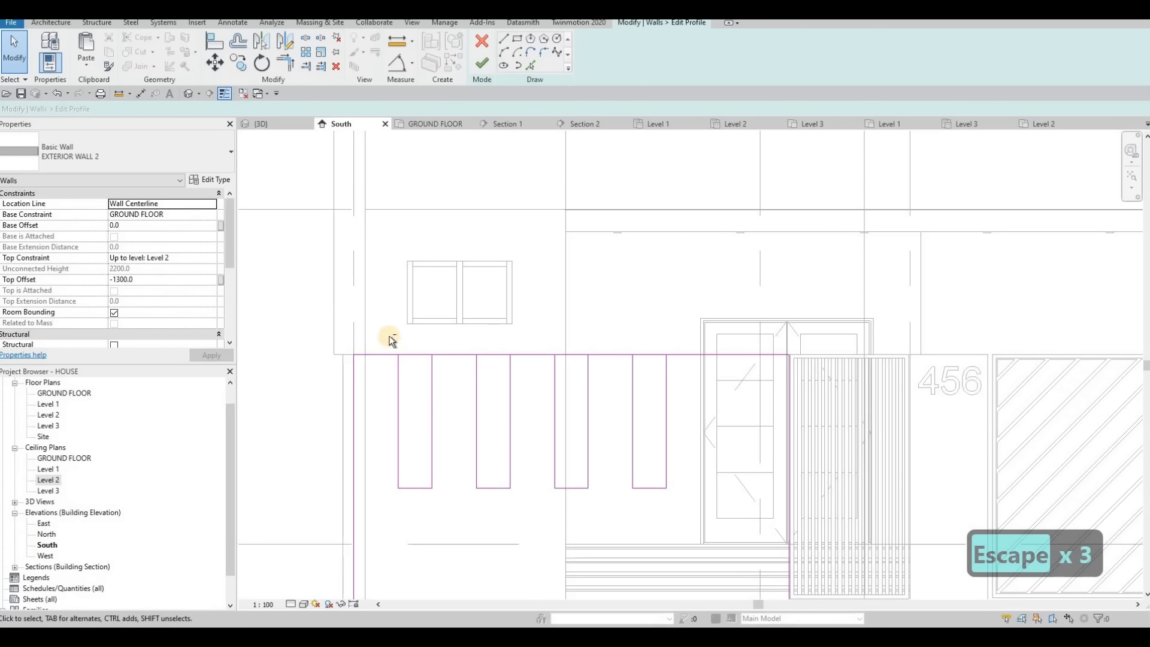
pyautogui.moveTo(675, 519); pyautogui.dragTo(388, 335)
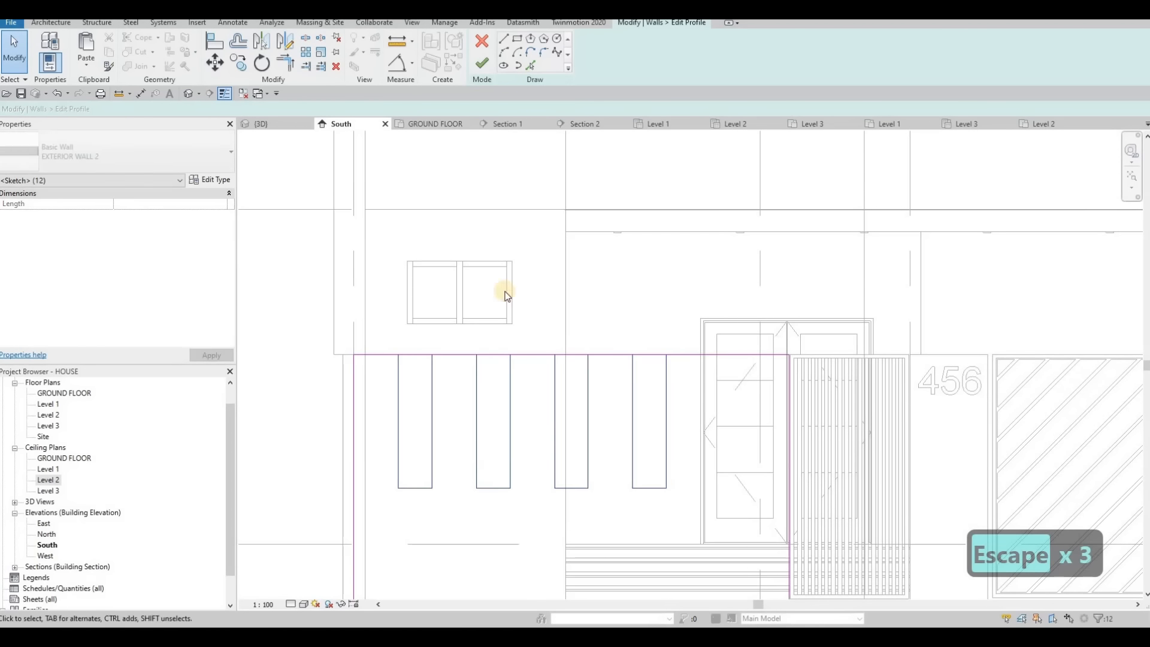
pyautogui.press('Delete')
# - Sketch a closed rectangular opening about 220 mm wide and 1020 mm high just inside the wall's outer upper corner
pyautogui.click(517, 42)
pyautogui.click(383, 368)
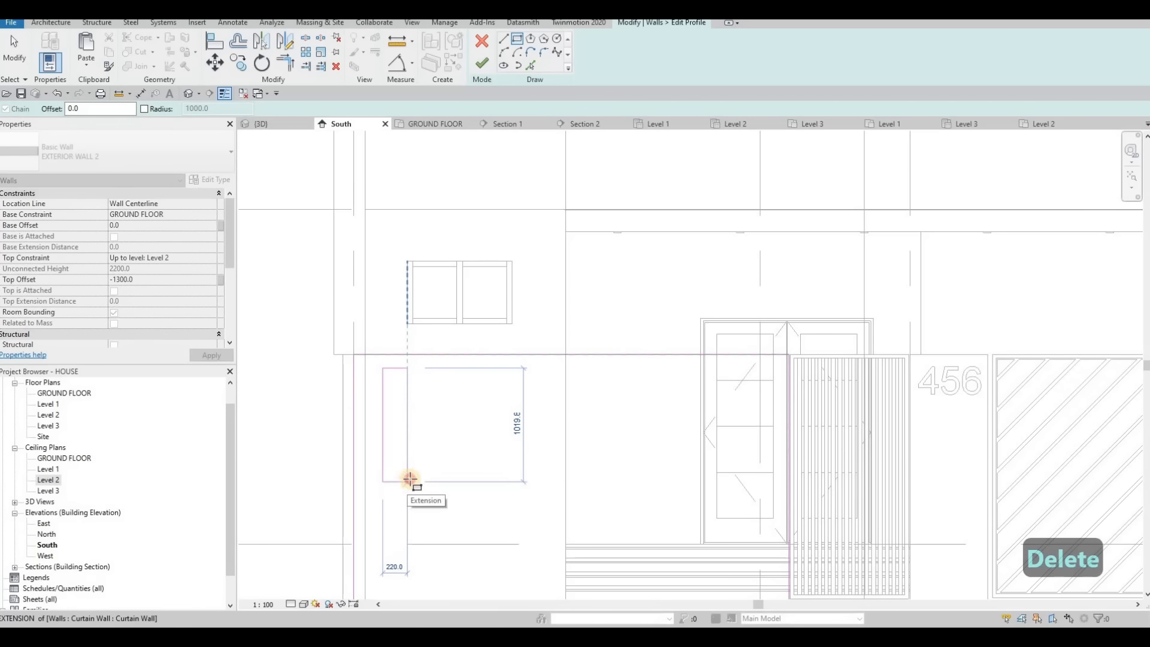
pyautogui.click(416, 444)
pyautogui.press('Escape')
pyautogui.press('Escape')
pyautogui.press('Escape')
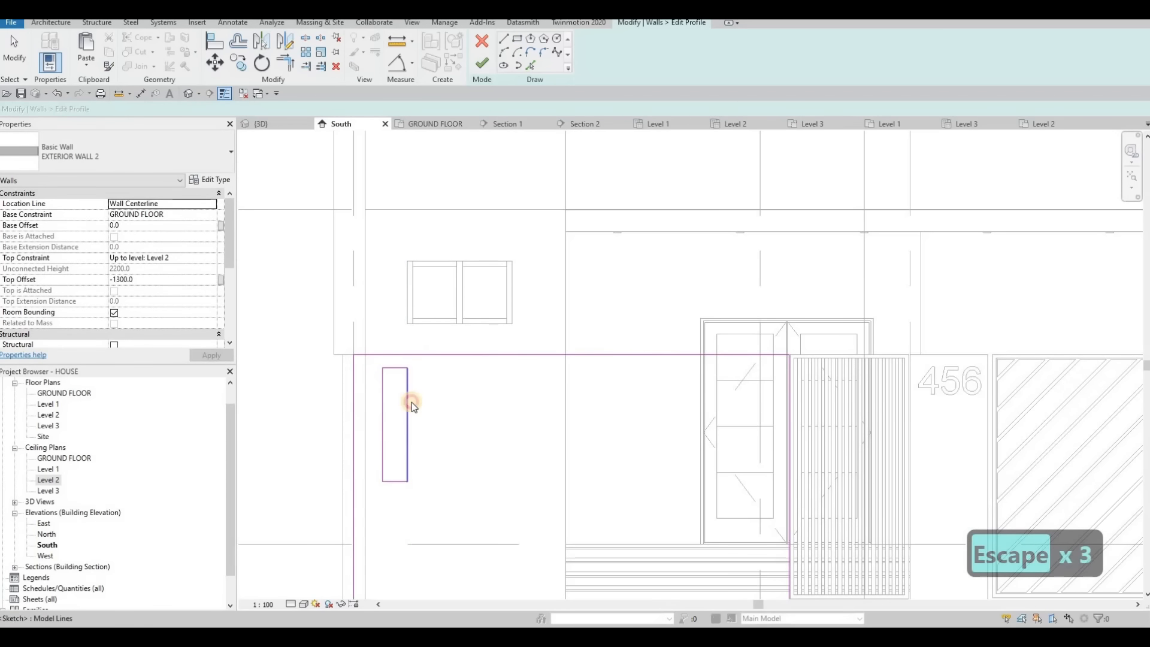
# - Copy the rectangular opening seven times along the wall toward the pedestrian gate at 480 mm spacing
pyautogui.press('Tab')
pyautogui.click(412, 402)
pyautogui.press('c')
pyautogui.press('o')
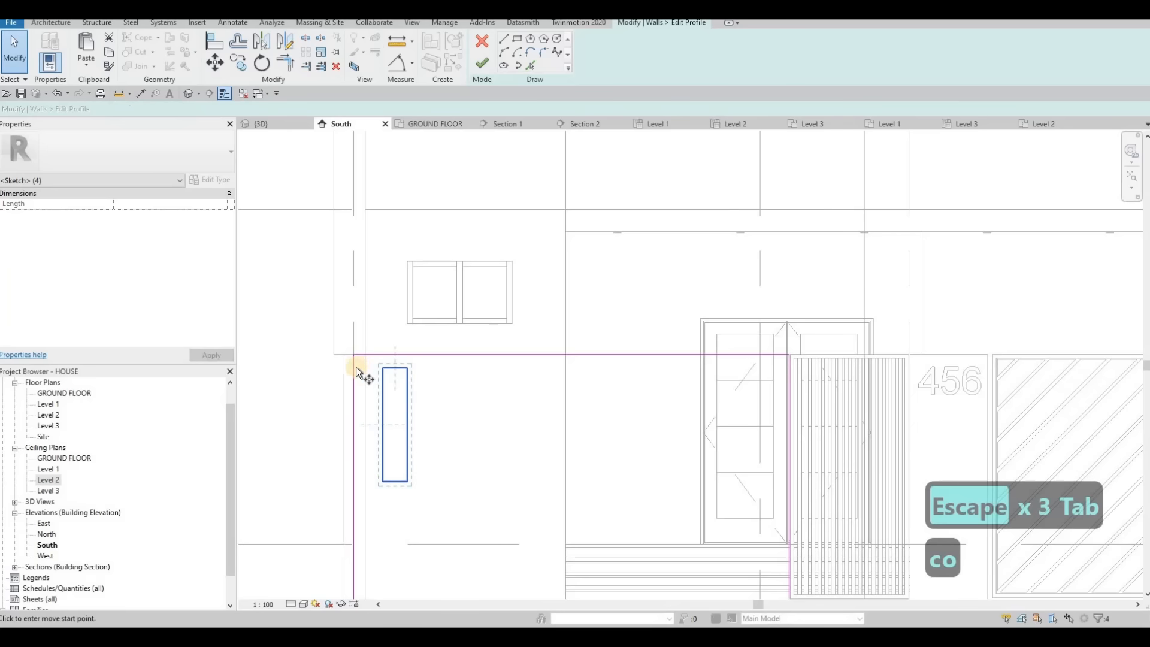
pyautogui.click(409, 367)
pyautogui.click(461, 371)
pyautogui.click(514, 369)
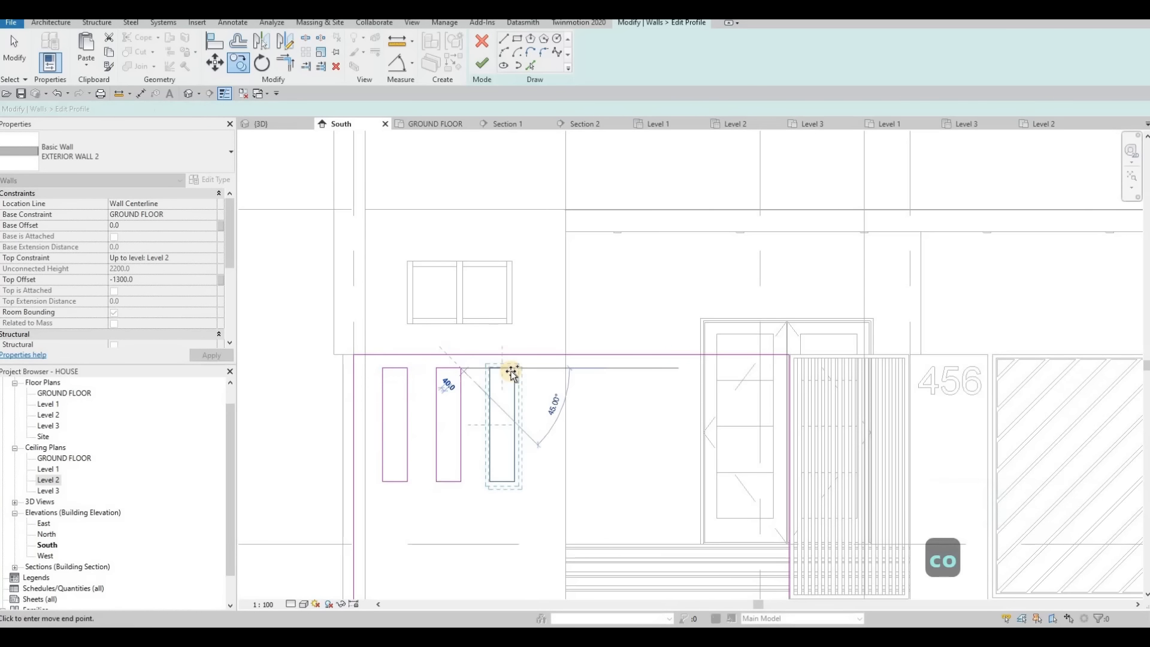
pyautogui.click(568, 369)
pyautogui.click(622, 369)
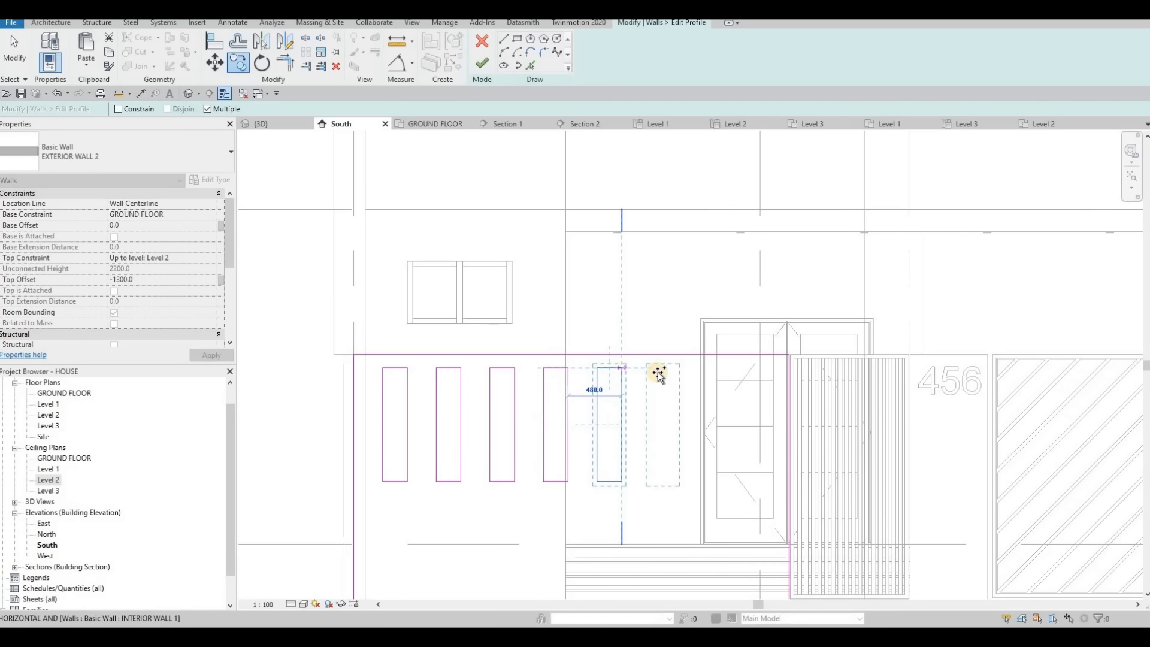
pyautogui.click(672, 369)
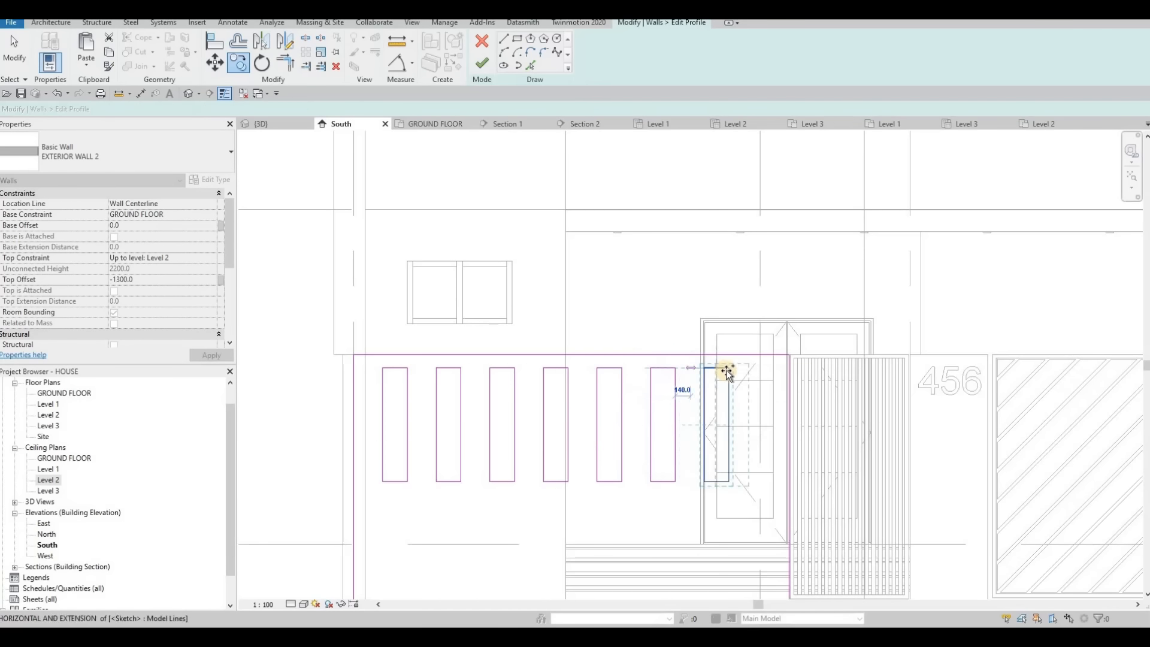
pyautogui.click(725, 372)
pyautogui.moveTo(783, 378); pyautogui.dragTo(581, 386, button='middle')
pyautogui.scroll(-2, 581, 386)
pyautogui.moveTo(974, 367); pyautogui.dragTo(597, 340, button='middle')
pyautogui.scroll(-2, 698, 360)
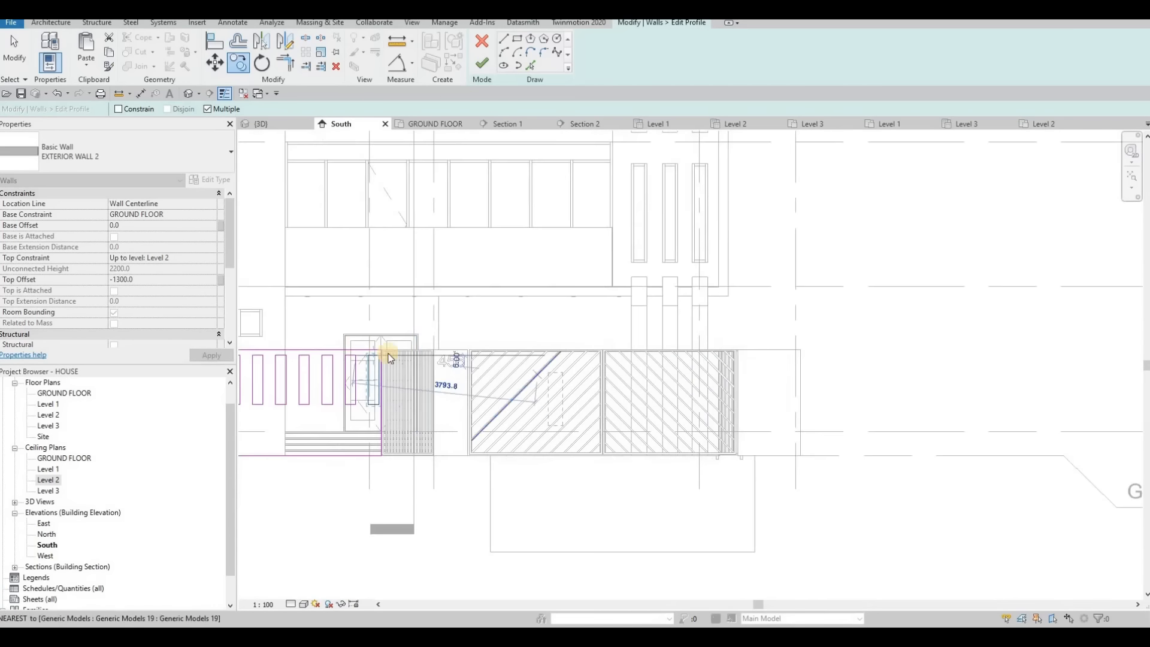
pyautogui.moveTo(385, 355); pyautogui.dragTo(542, 350, button='middle')
pyautogui.press('Escape')
pyautogui.press('Escape')
# - Nudge all eight openings slightly toward the wall's outer end to centre the row, and finish the profile edit
pyautogui.scroll(1, 355, 333)
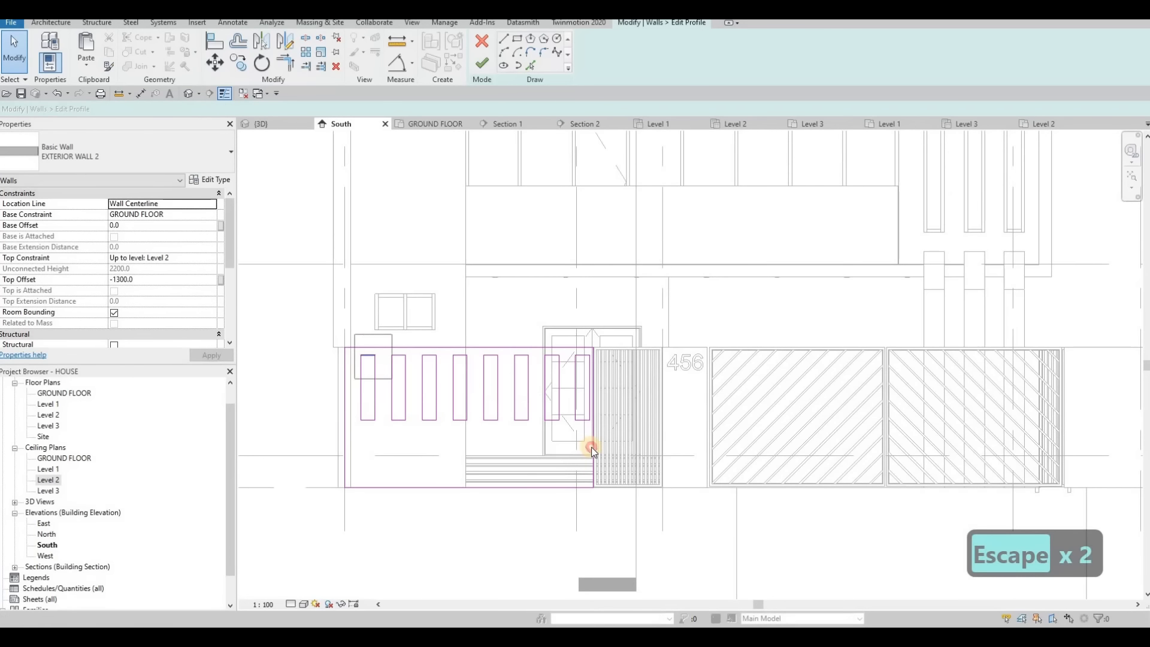
pyautogui.moveTo(591, 447); pyautogui.dragTo(591, 446)
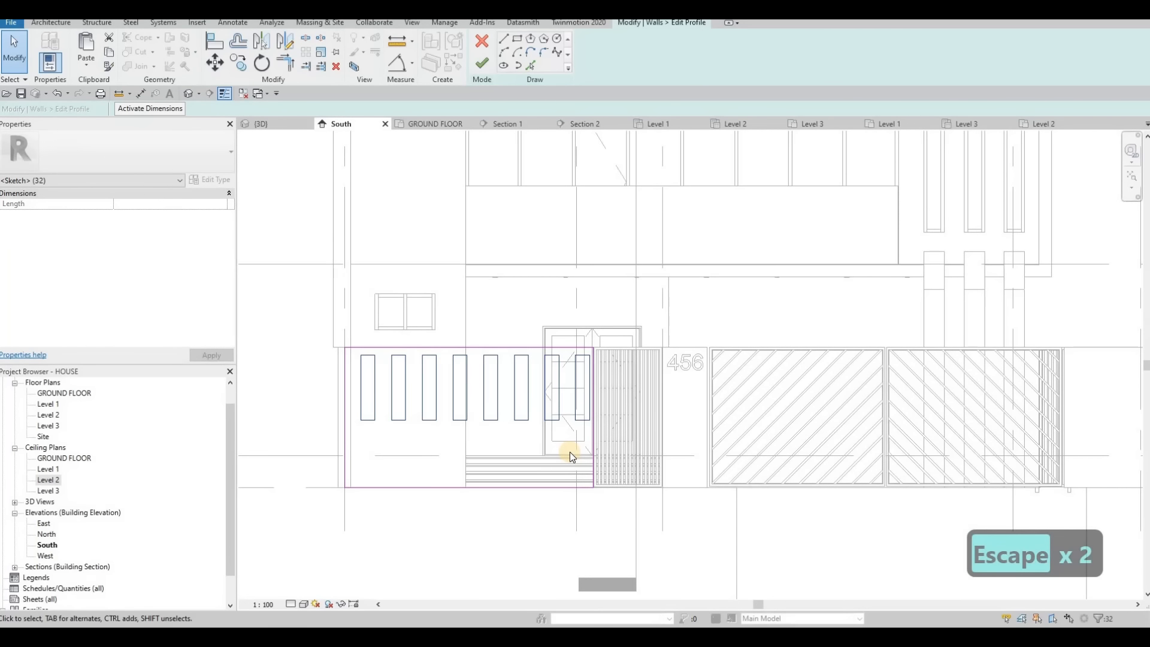
pyautogui.press('Left')
pyautogui.press('Left')
pyautogui.press('Left')
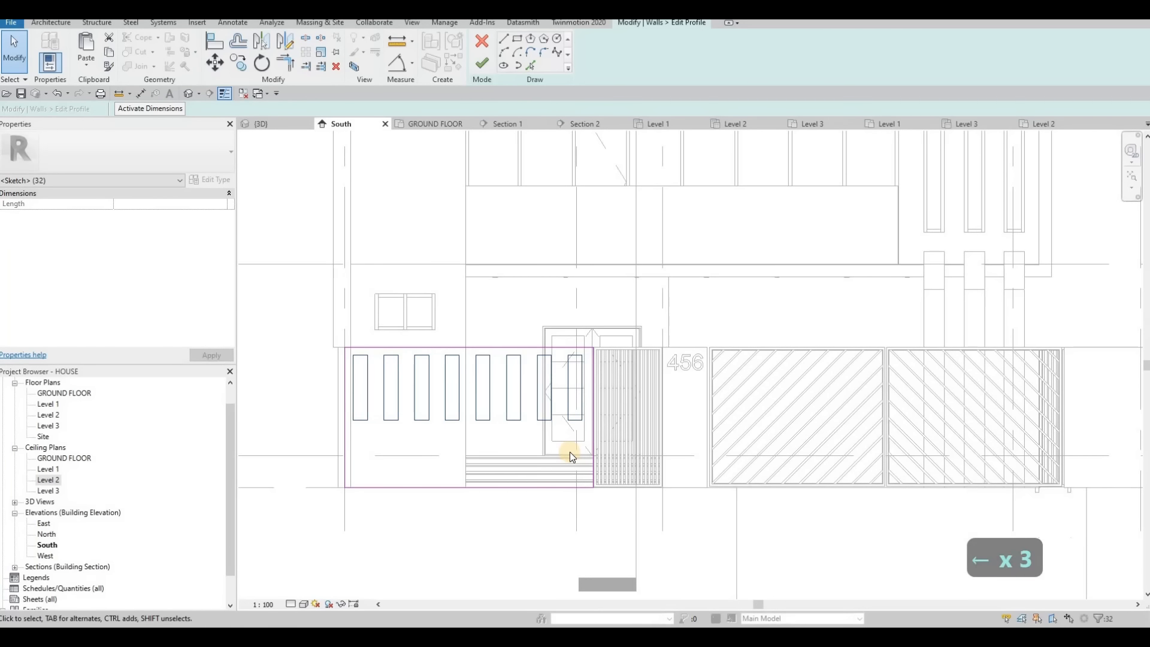
pyautogui.press('Right')
pyautogui.press('Left')
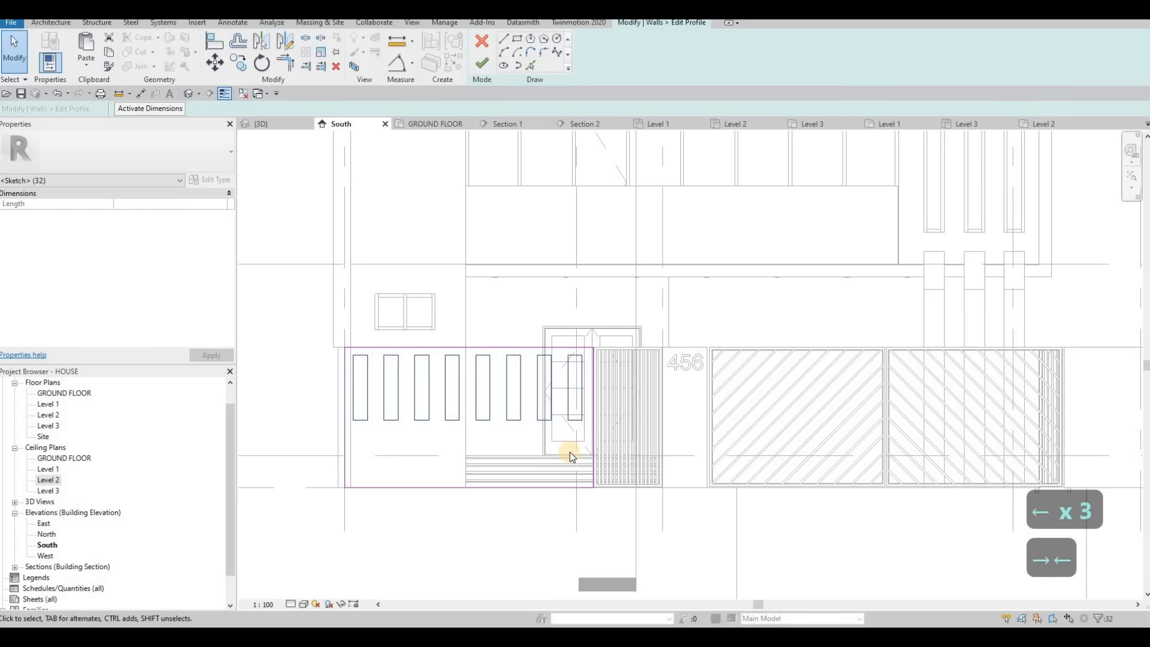
pyautogui.click(478, 64)
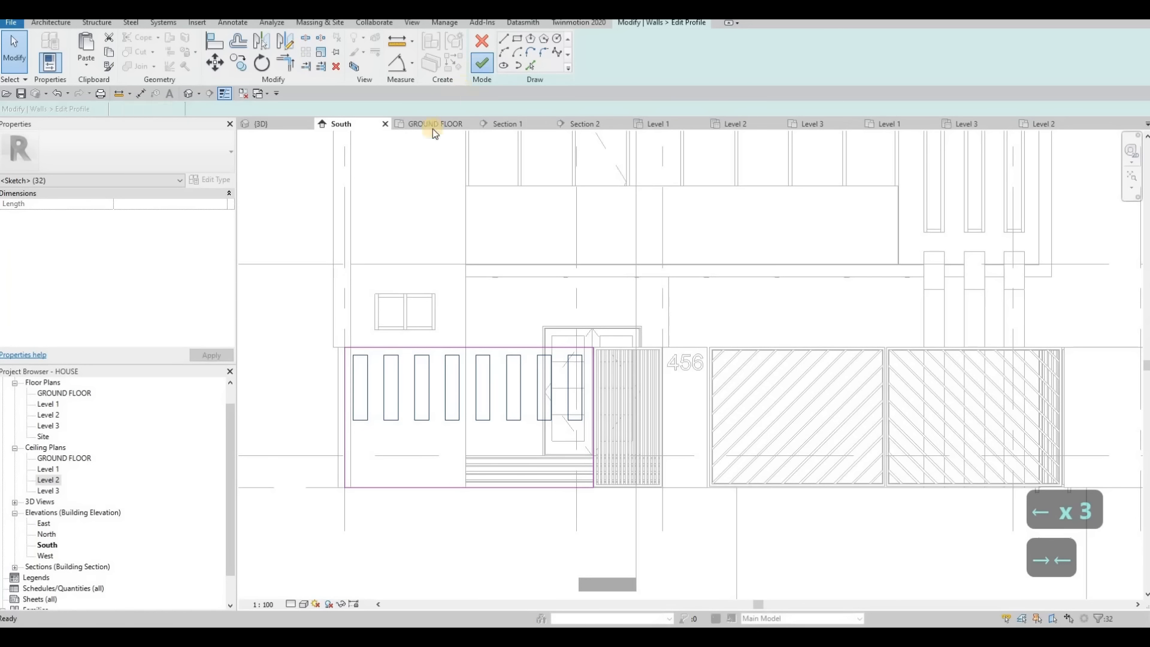
pyautogui.press('Escape')
pyautogui.press('Escape')
pyautogui.press('Escape')
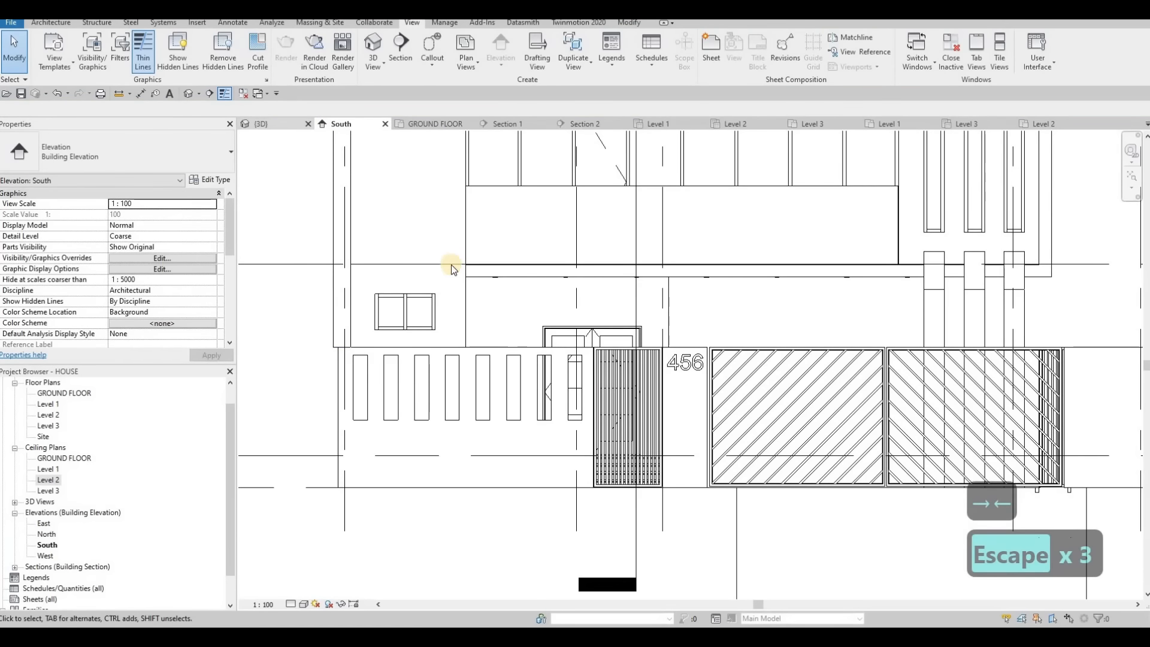
# - Pick the short front wall beyond the driveway gate in 3D and open its profile for editing in the South elevation
pyautogui.click(261, 124)
pyautogui.press('Escape')
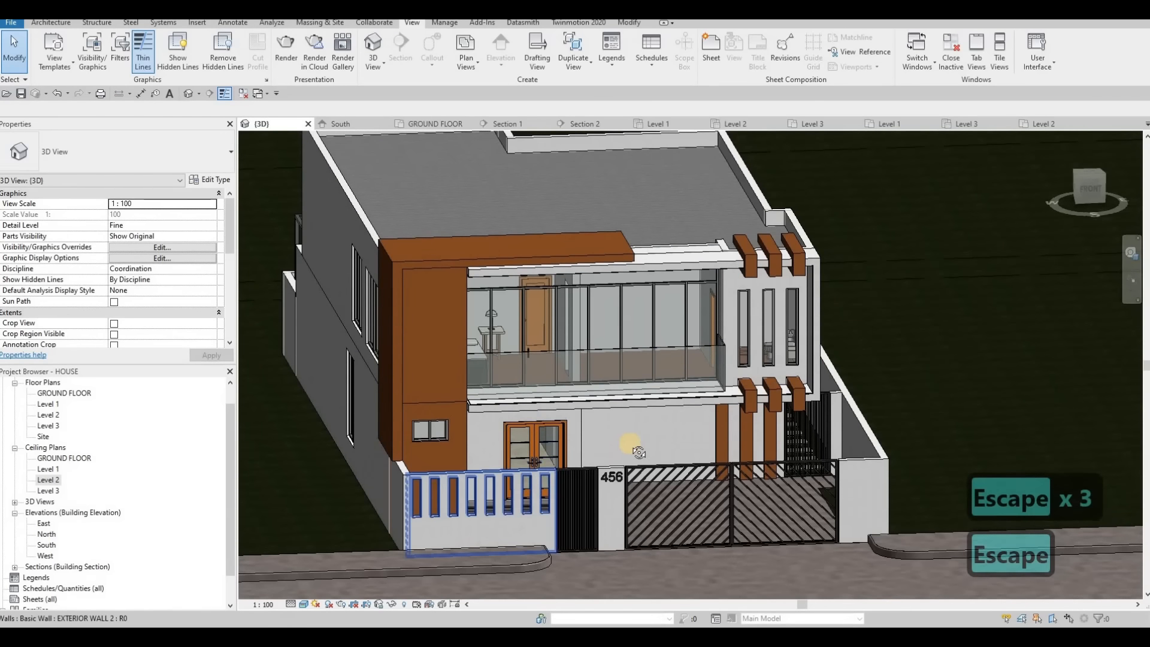
pyautogui.keyDown('shift'); pyautogui.moveTo(639, 453); pyautogui.dragTo(573, 397, button='middle'); pyautogui.keyUp('shift')
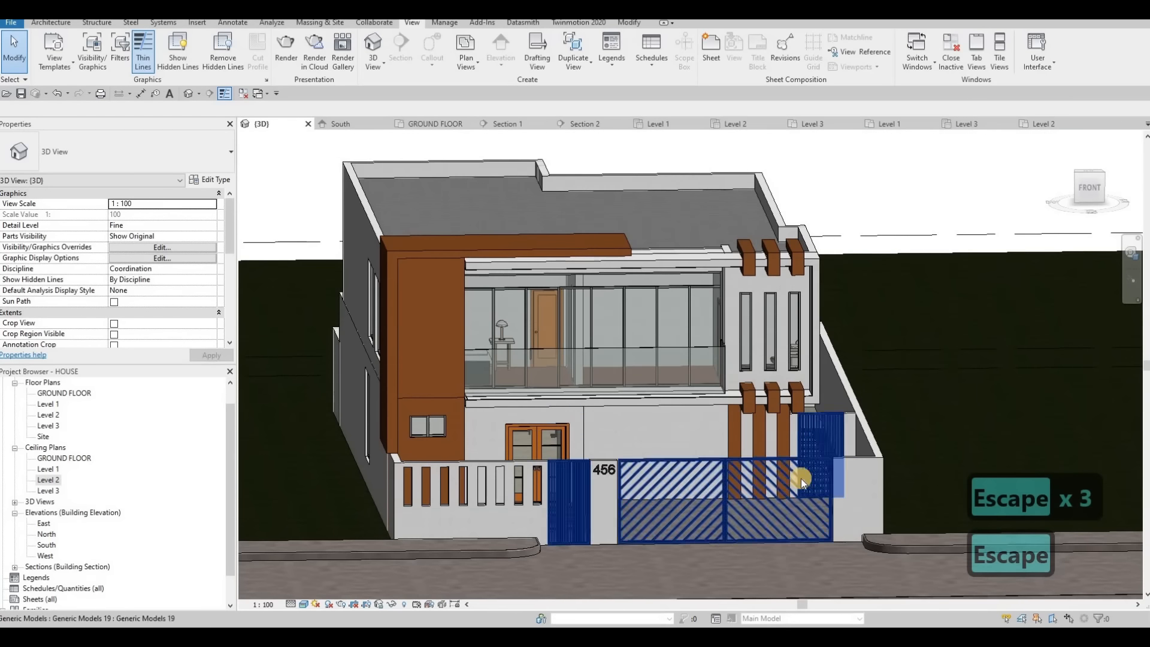
pyautogui.click(853, 469)
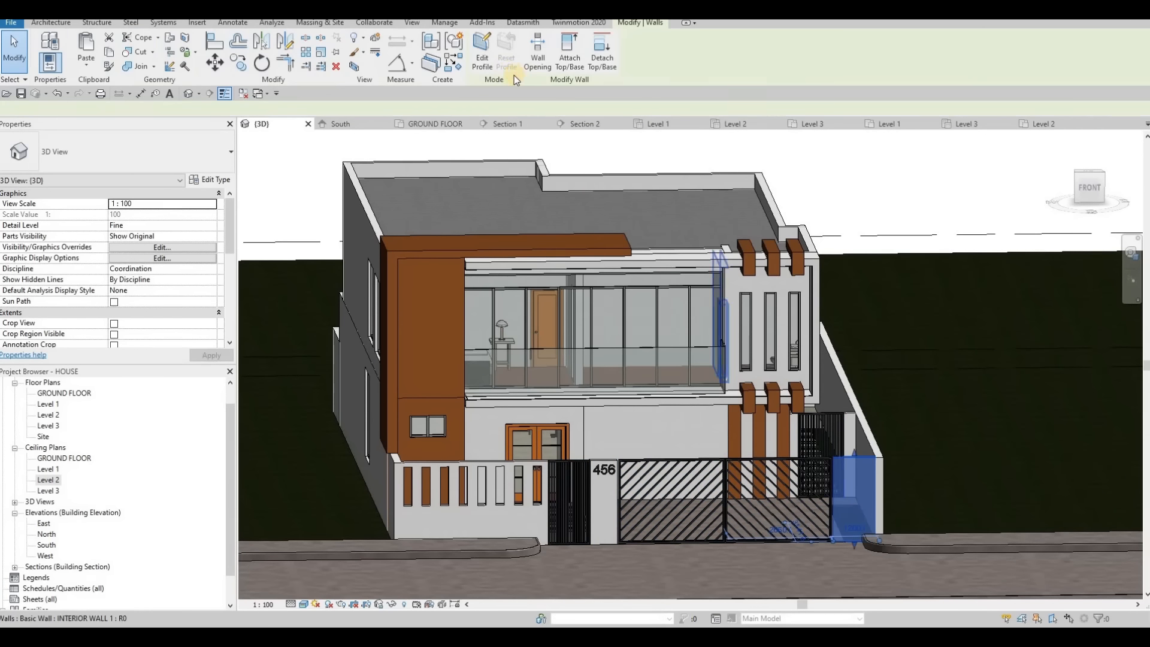
pyautogui.click(341, 124)
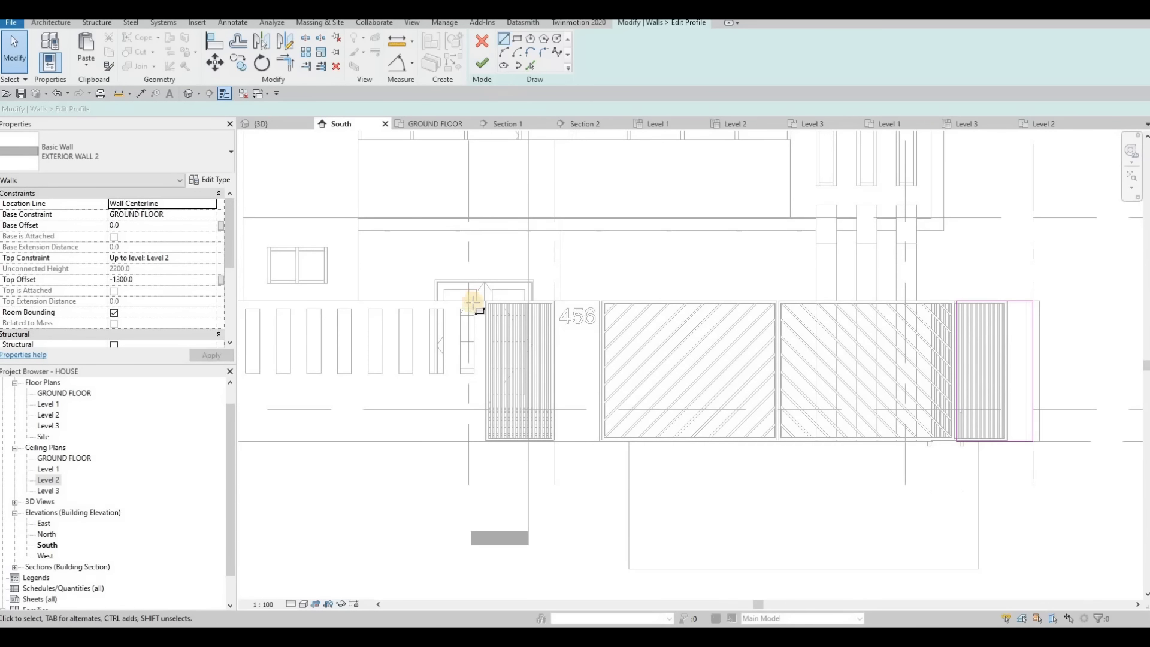
# - Trace a rectangle over the finished fence opening nearest the pedestrian gate
pyautogui.scroll(3, 458, 311)
pyautogui.click(452, 312)
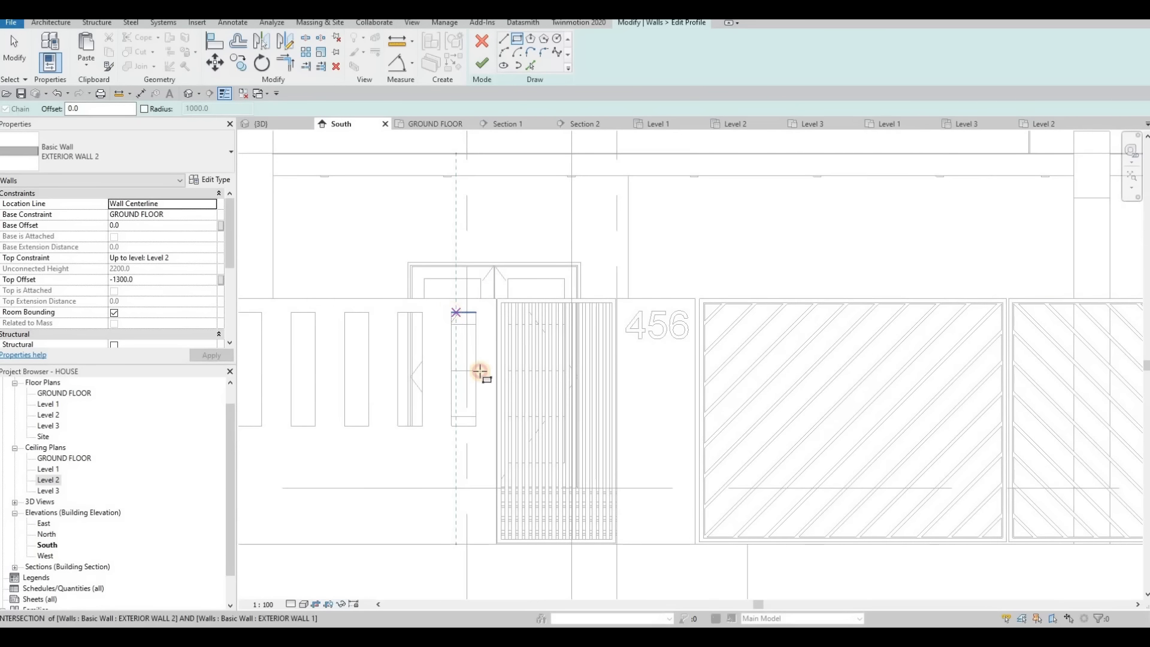
pyautogui.click(476, 423)
pyautogui.press('Escape')
pyautogui.press('Escape')
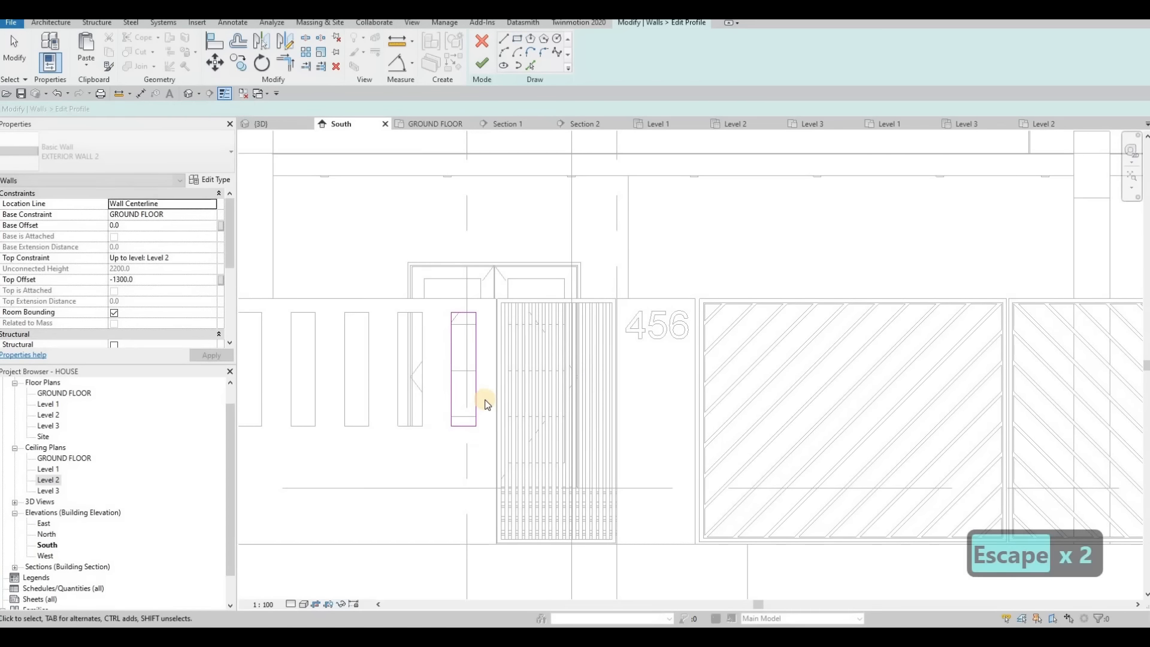
pyautogui.press('c')
pyautogui.press('o')
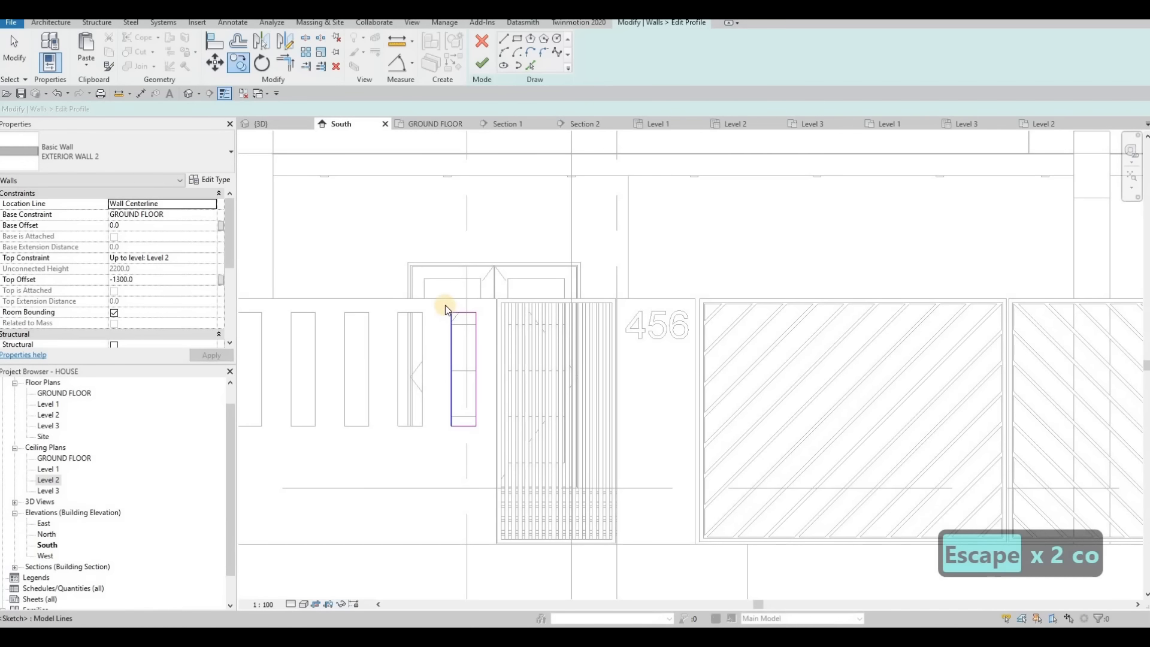
pyautogui.press('Escape')
pyautogui.press('Escape')
# - Copy the traced rectangle onto the short wall beyond the driveway gate as three openings spaced 350 mm apart
pyautogui.moveTo(495, 436); pyautogui.dragTo(494, 436)
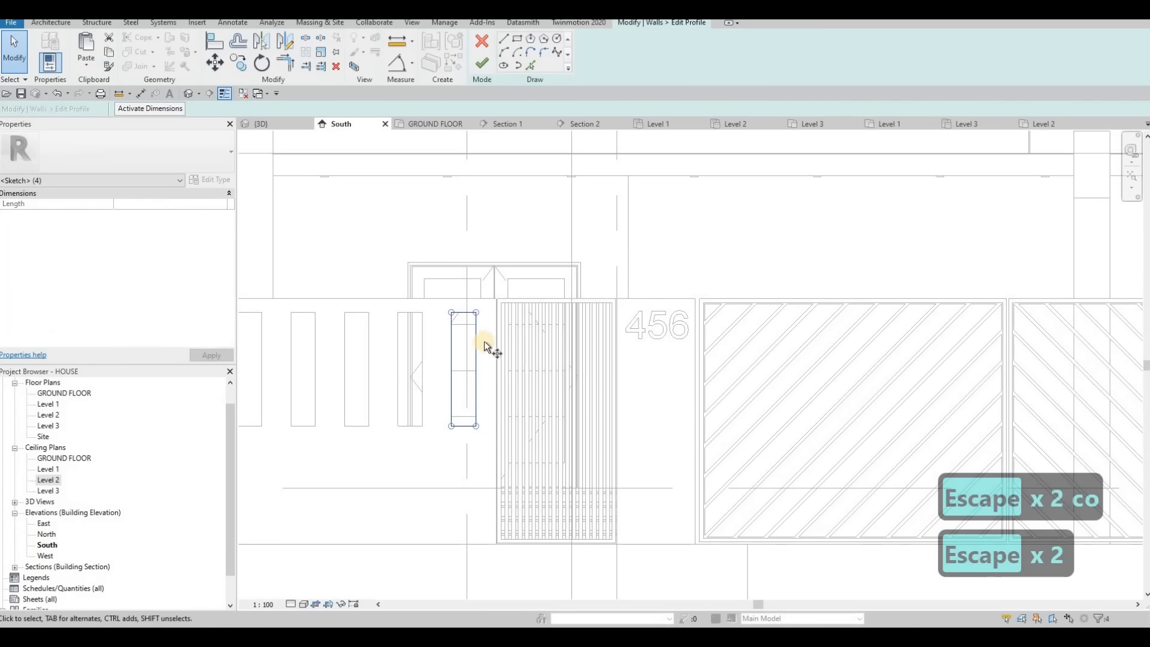
pyautogui.press('c')
pyautogui.press('o')
pyautogui.click(451, 312)
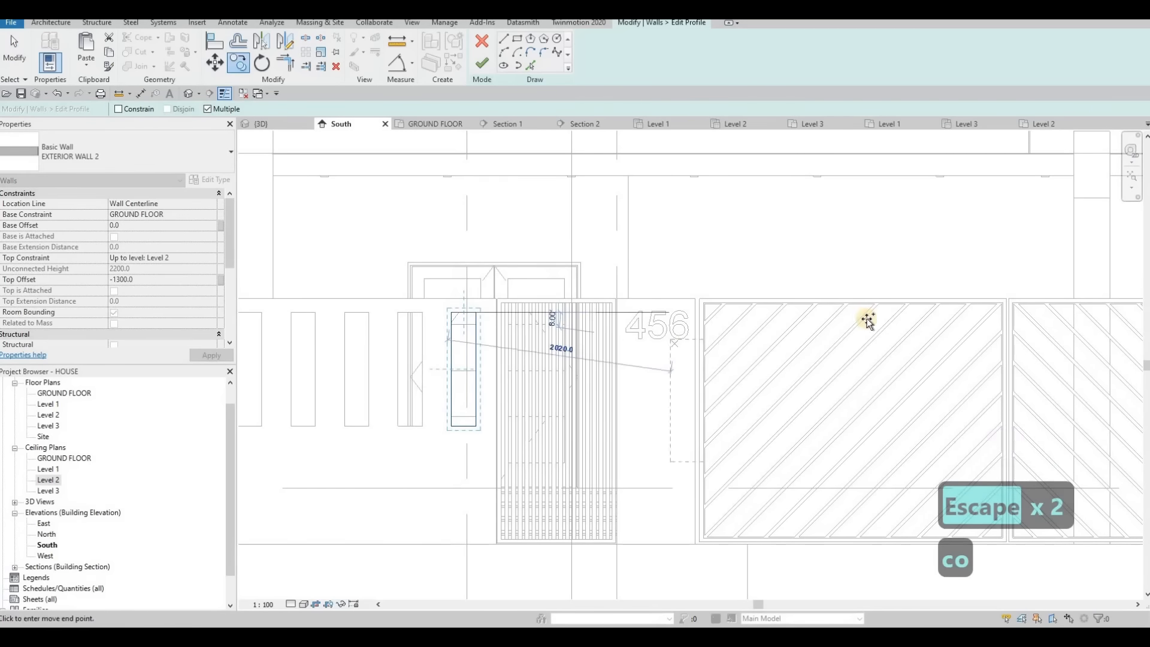
pyautogui.moveTo(868, 321); pyautogui.dragTo(436, 320, button='middle')
pyautogui.click(941, 310)
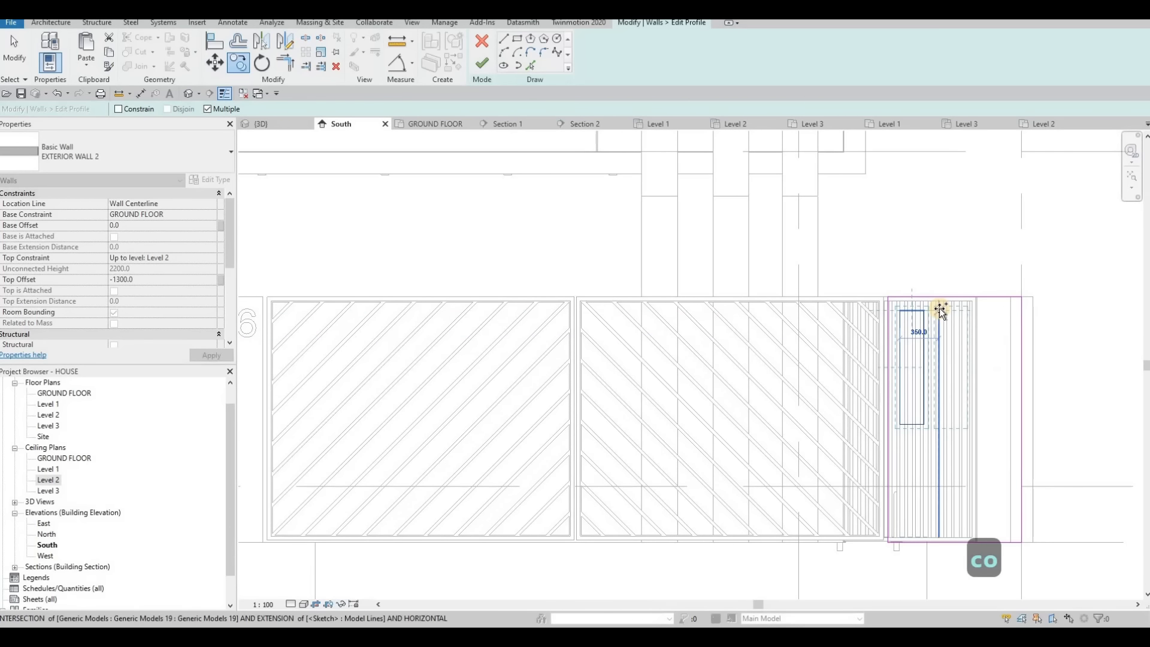
pyautogui.click(979, 310)
pyautogui.press('Escape')
pyautogui.press('Escape')
pyautogui.press('Escape')
pyautogui.scroll(-3, 419, 353)
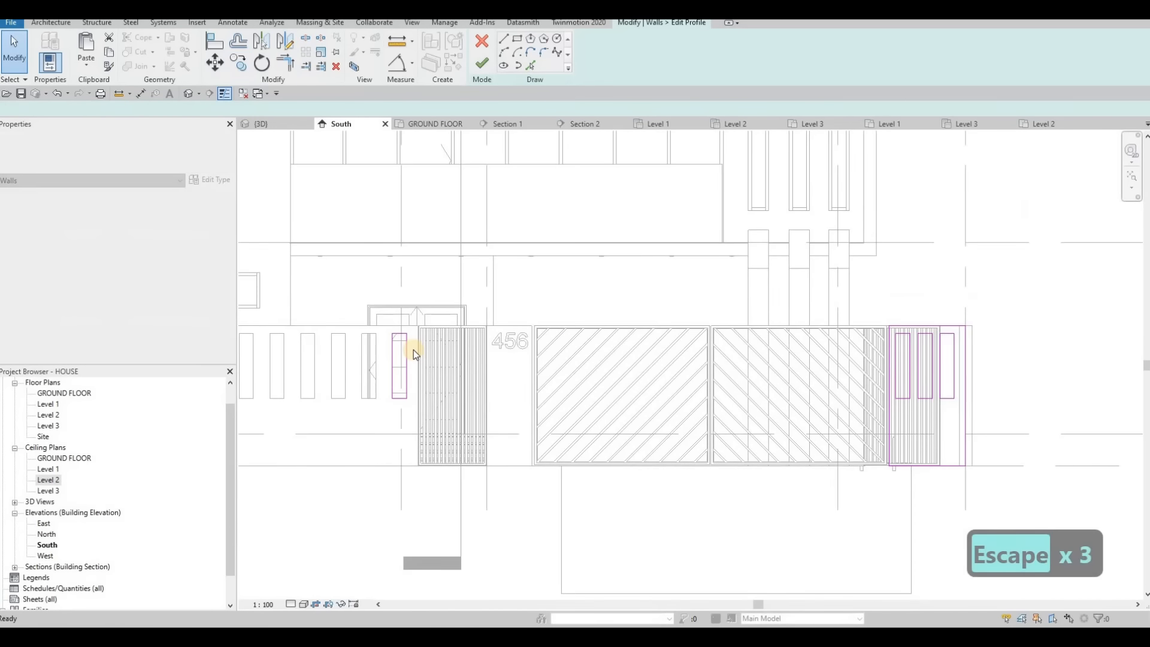
# - Delete the source rectangle beside the pedestrian gate, finish the wall profile edit and check the fence openings in 3D
pyautogui.press('Tab')
pyautogui.click(418, 351)
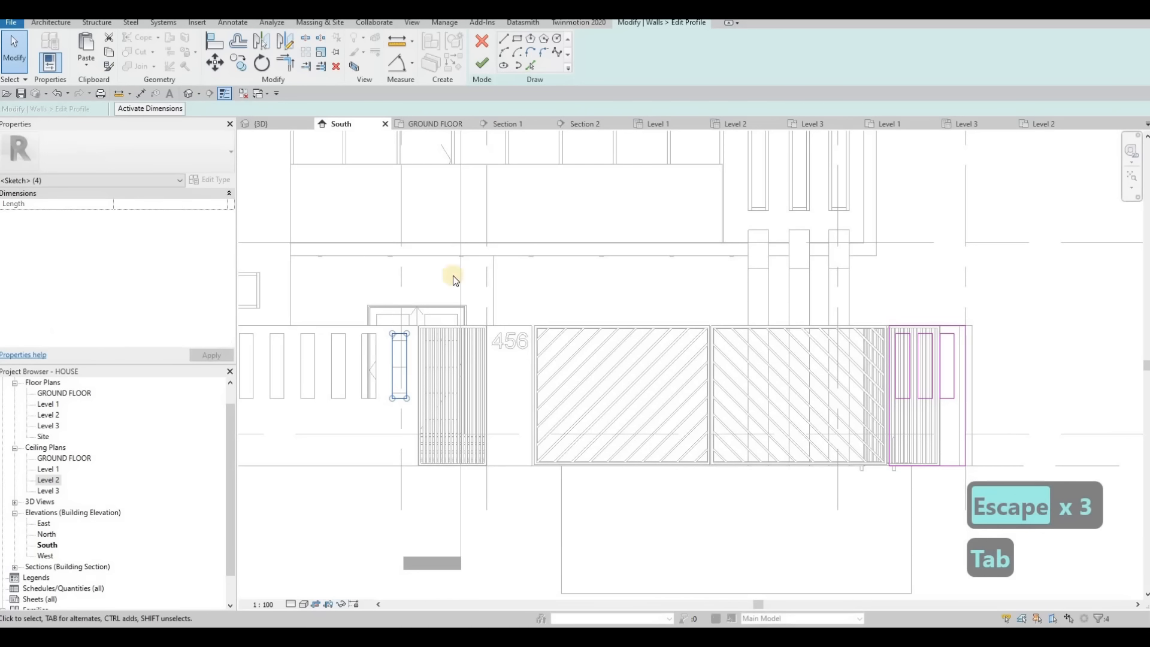
pyautogui.press('Delete')
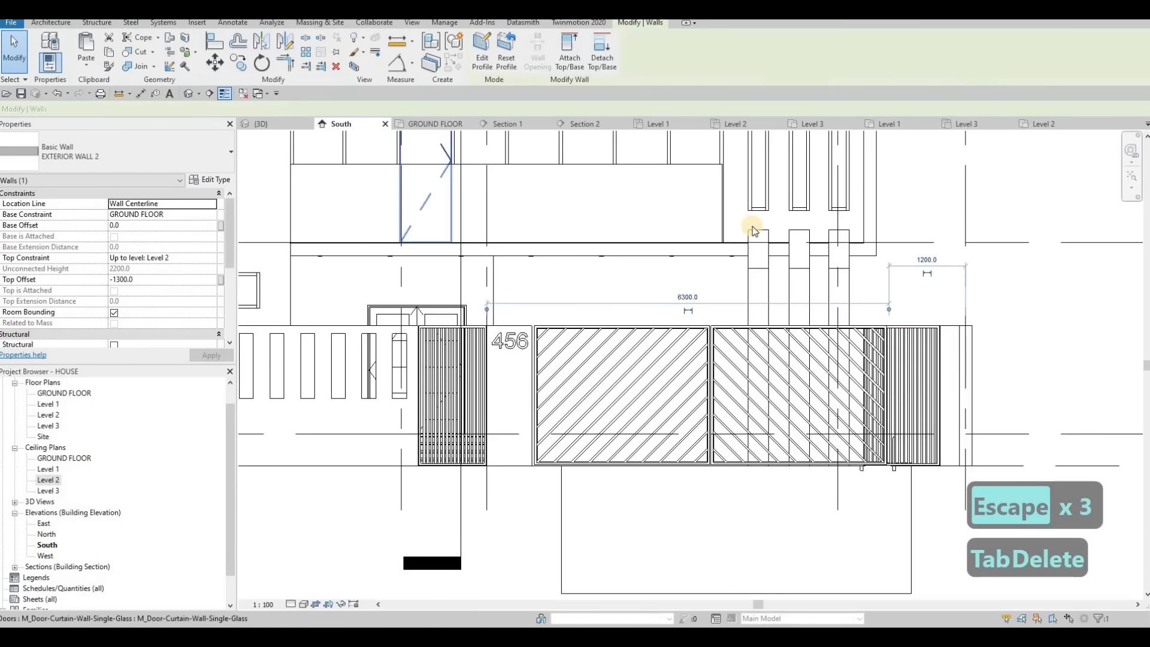
pyautogui.press('Escape')
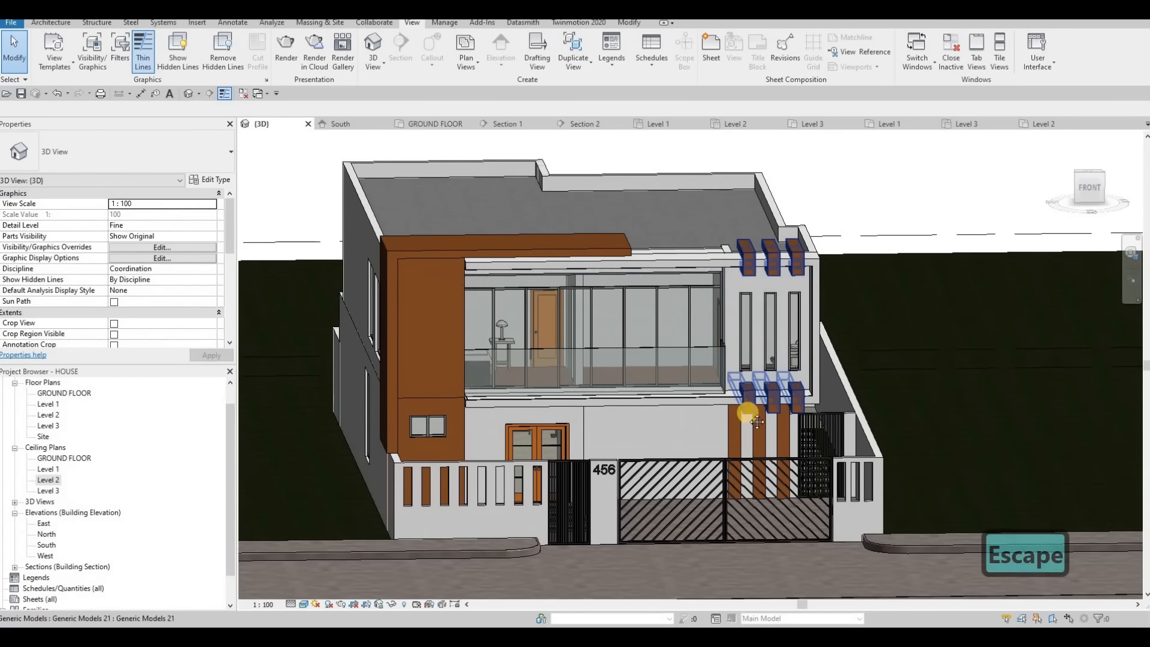
pyautogui.keyDown('shift'); pyautogui.moveTo(753, 459); pyautogui.dragTo(746, 452, button='middle'); pyautogui.keyUp('shift')
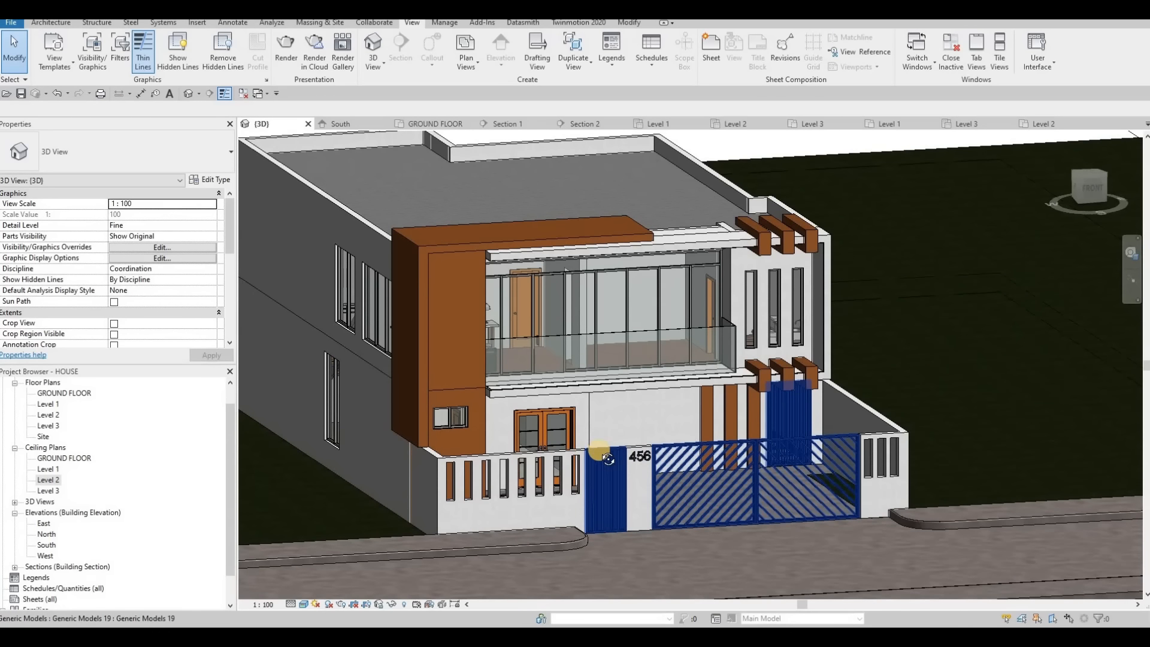
pyautogui.keyDown('shift'); pyautogui.moveTo(599, 450); pyautogui.dragTo(459, 346, button='middle'); pyautogui.keyUp('shift')
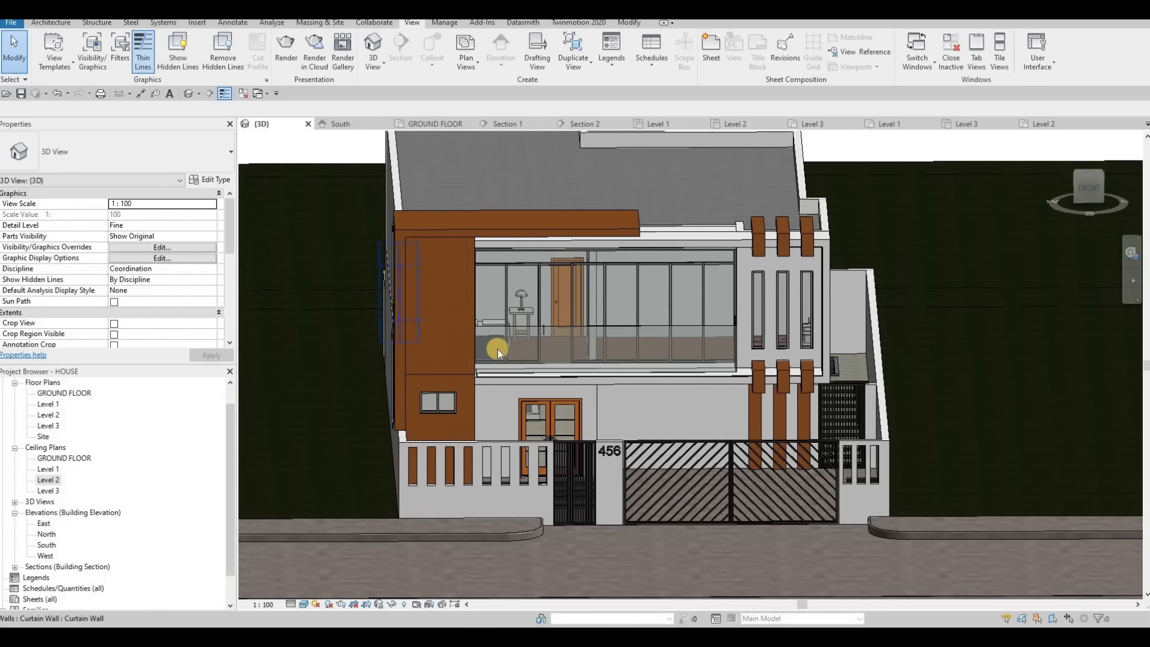
pyautogui.moveTo(479, 318); pyautogui.dragTo(479, 252, button='middle')
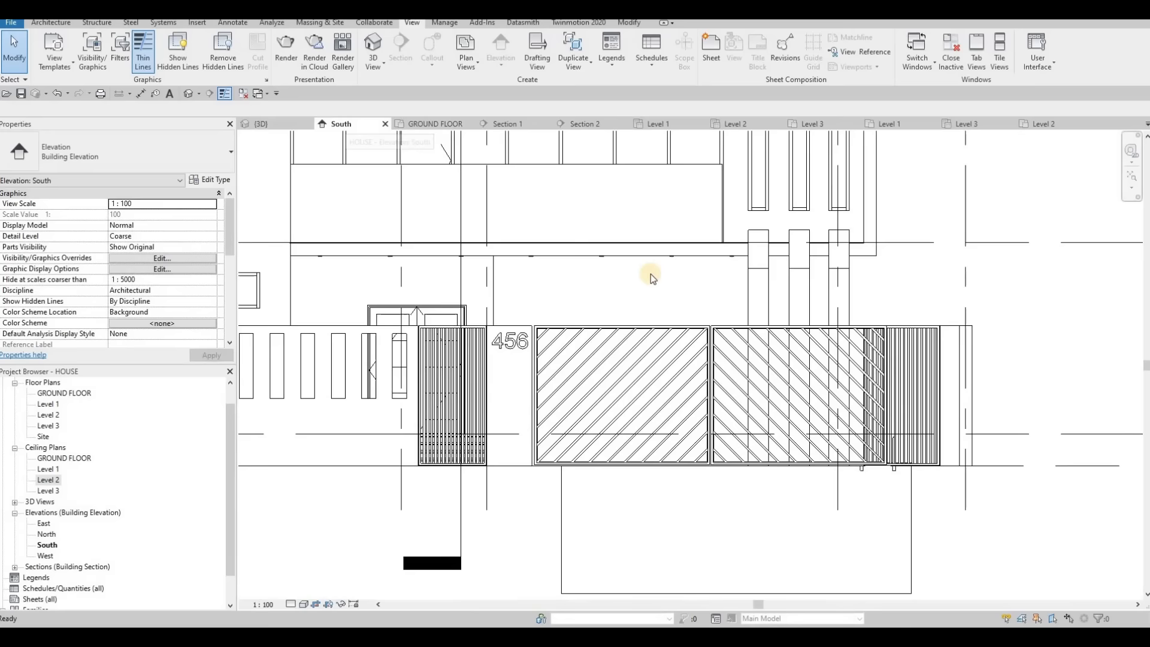
# - From the South elevation, start an in-place component in the Generic Models category, keeping the default name
pyautogui.moveTo(407, 281); pyautogui.dragTo(646, 258, button='middle')
pyautogui.scroll(-1, 646, 258)
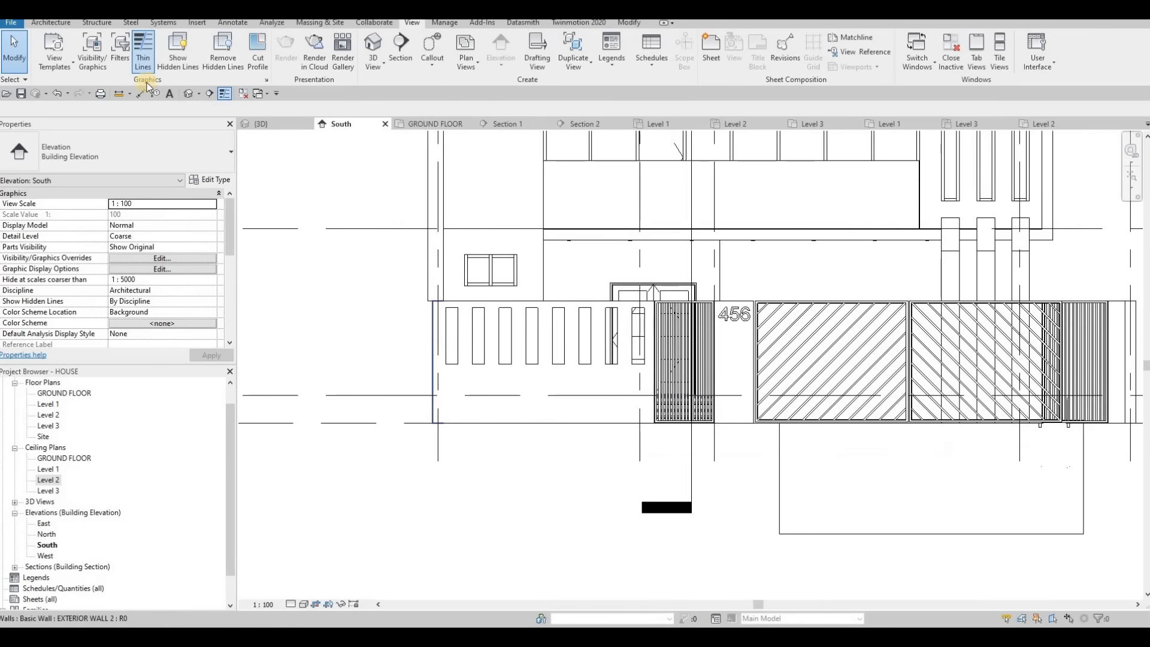
pyautogui.click(51, 23)
pyautogui.click(46, 62)
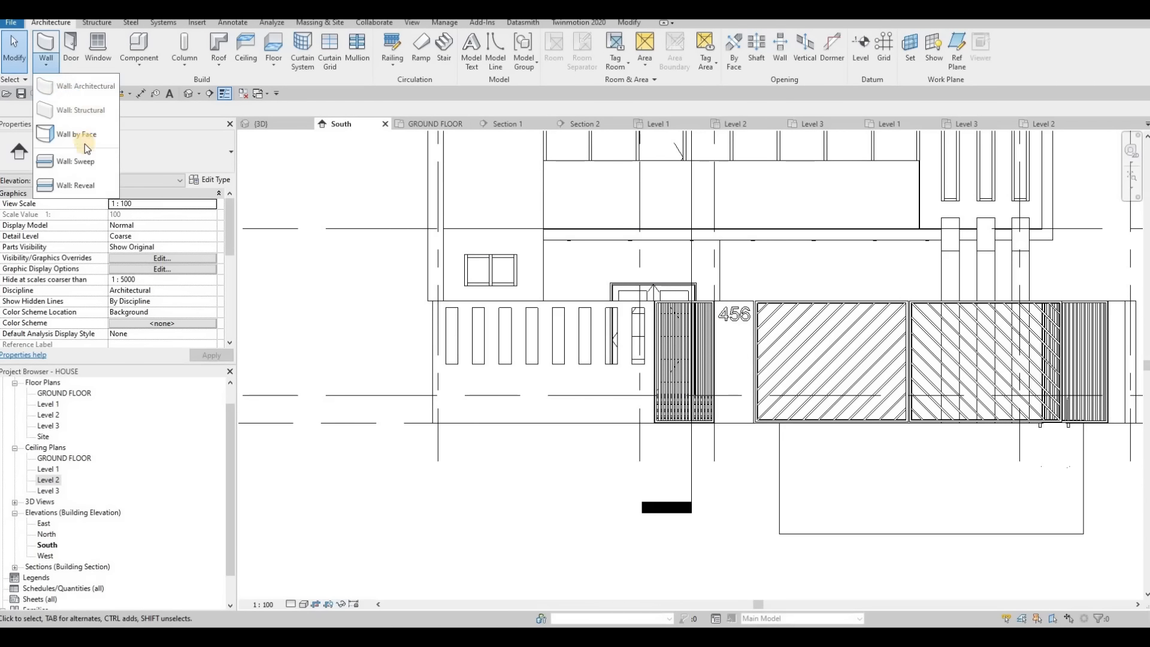
pyautogui.click(139, 60)
pyautogui.click(673, 242)
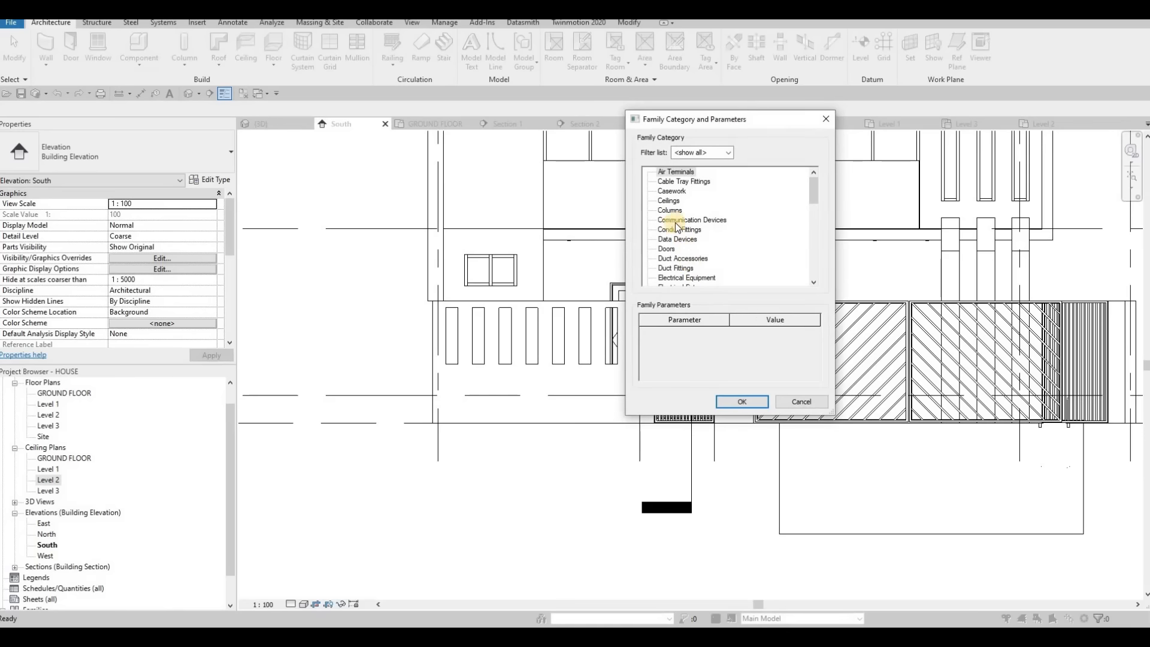
pyautogui.scroll(-1, 689, 261)
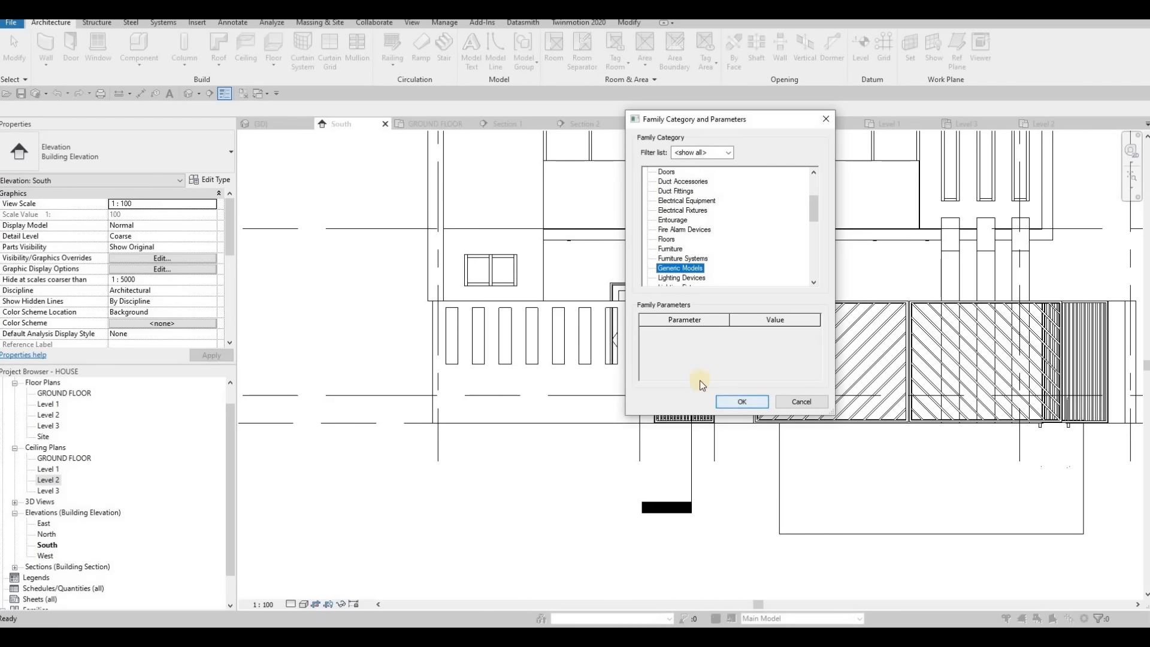
pyautogui.click(741, 401)
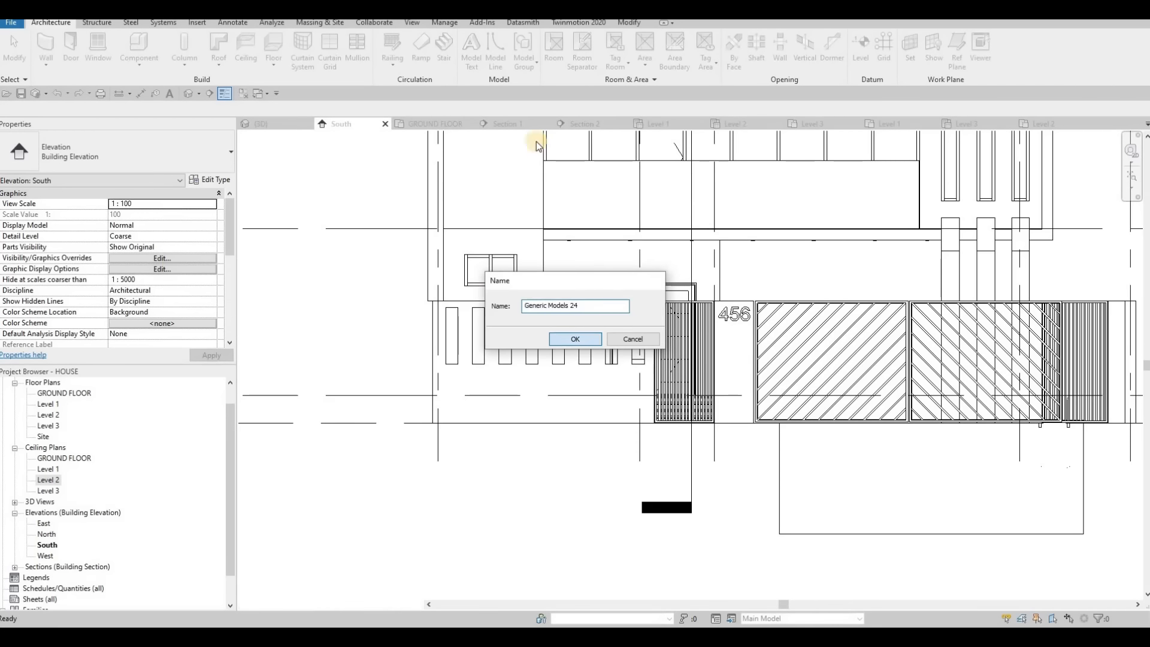
pyautogui.press('Return')
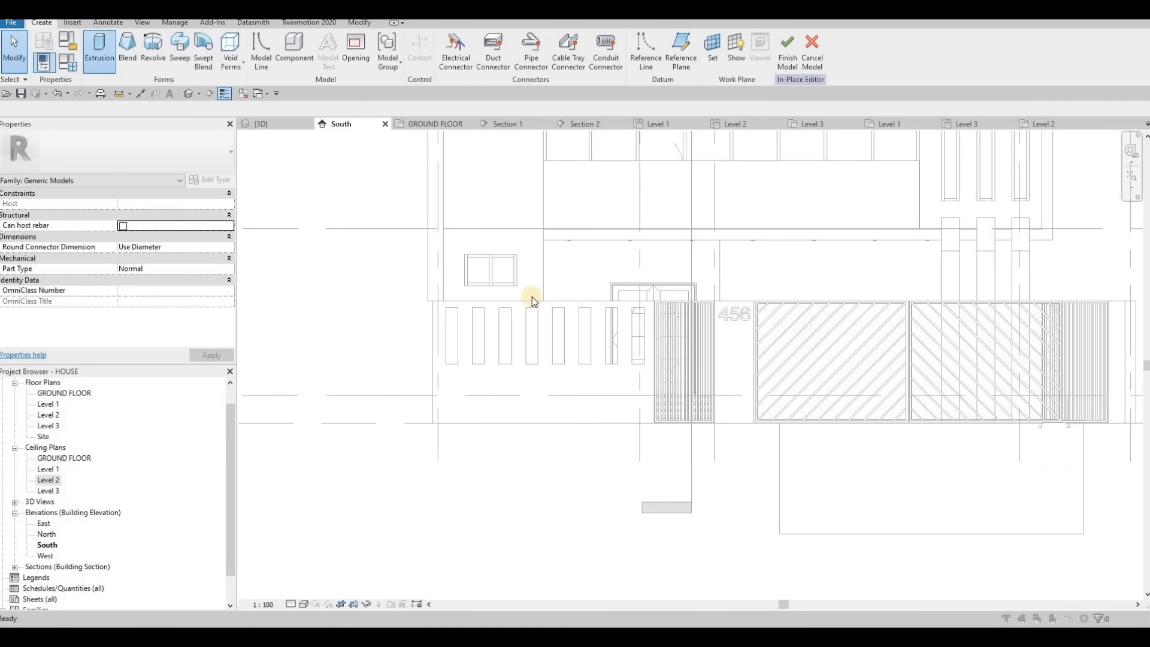
# - Start an extrusion on the long front fence wall's face and trace a rectangle over its outermost opening
pyautogui.press('Return')
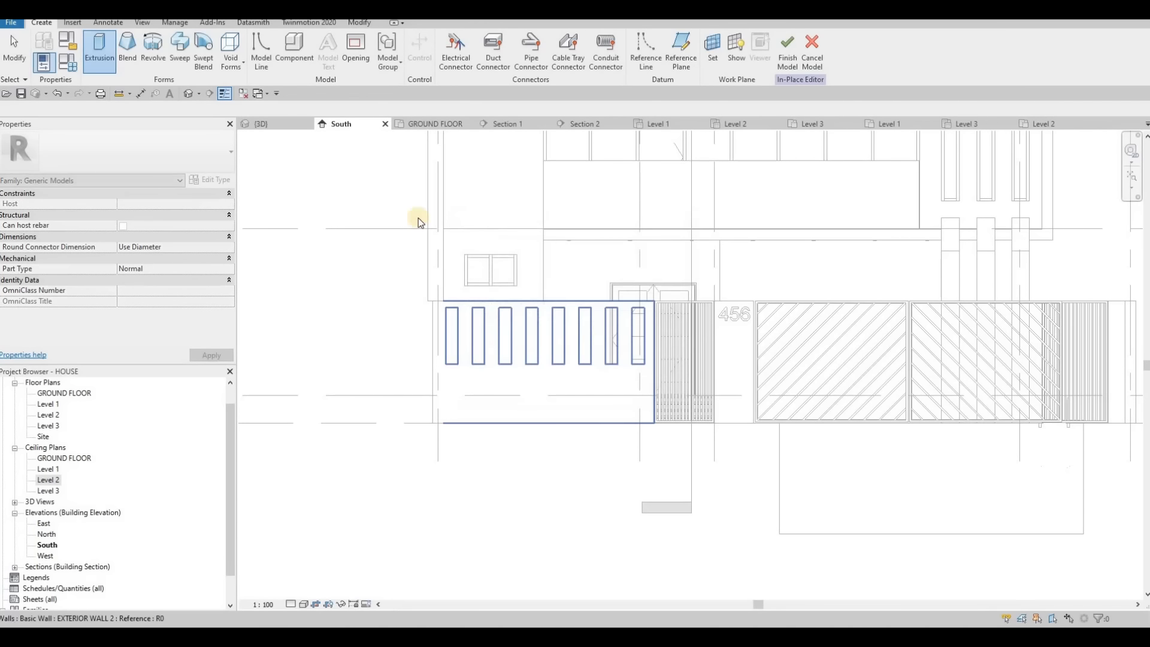
pyautogui.click(413, 218)
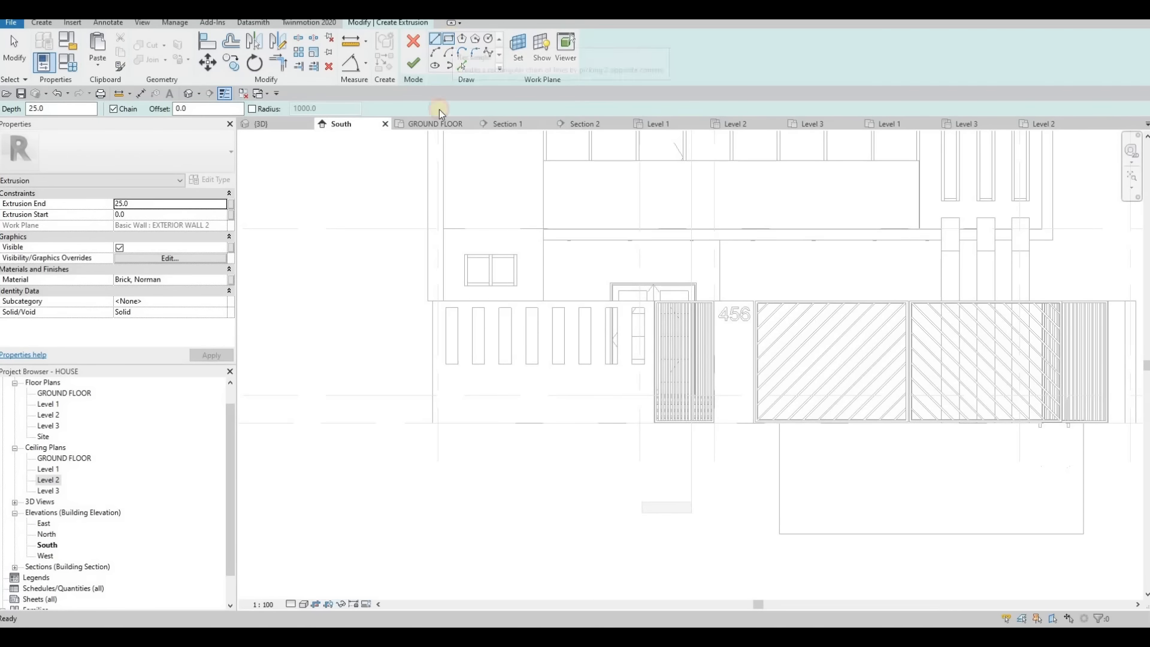
pyautogui.scroll(5, 438, 307)
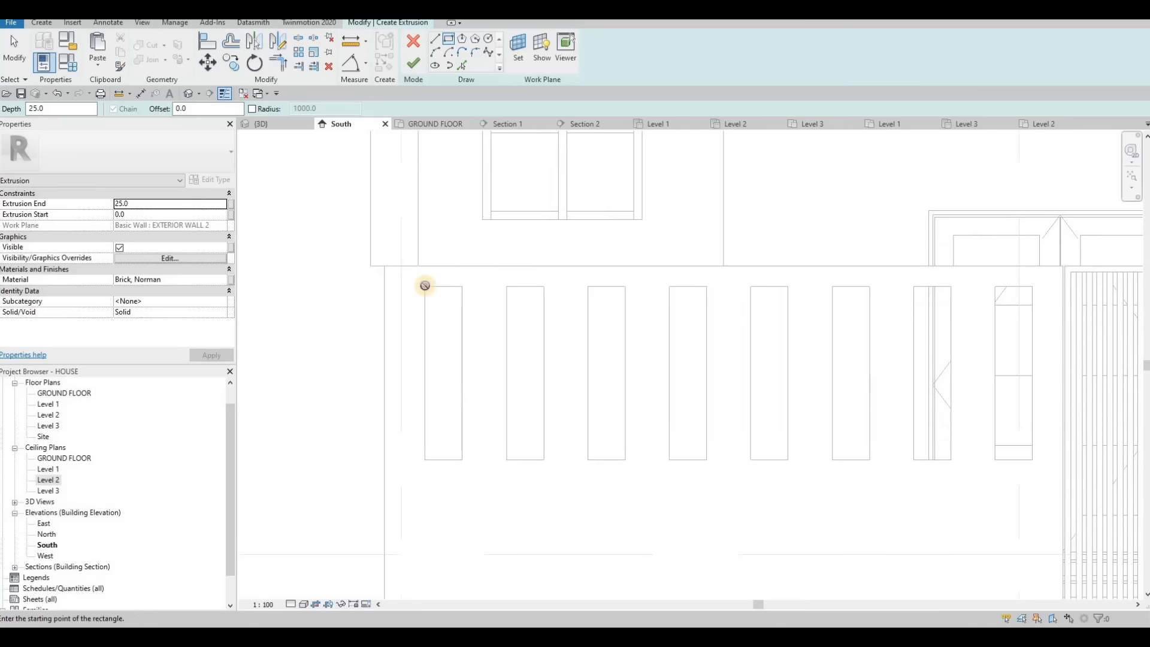
pyautogui.click(455, 427)
pyautogui.click(461, 460)
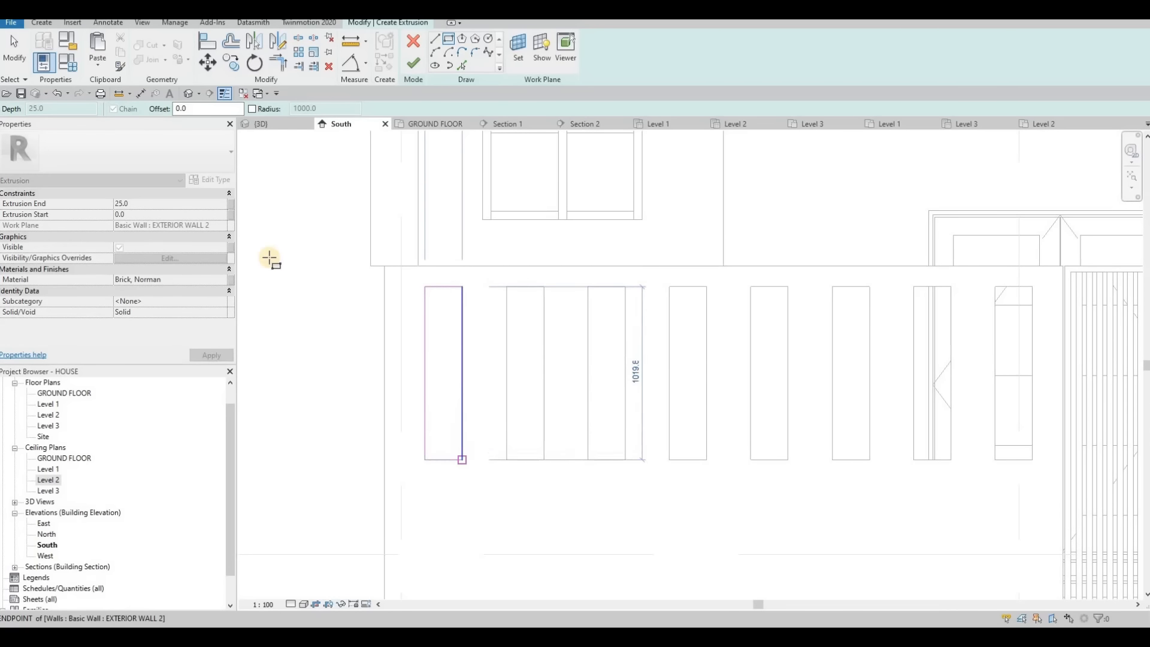
pyautogui.press('Escape')
# - Assign the Maple - Glossy wood material from the AEC Materials library to the extrusion and finish its sketch
pyautogui.click(220, 281)
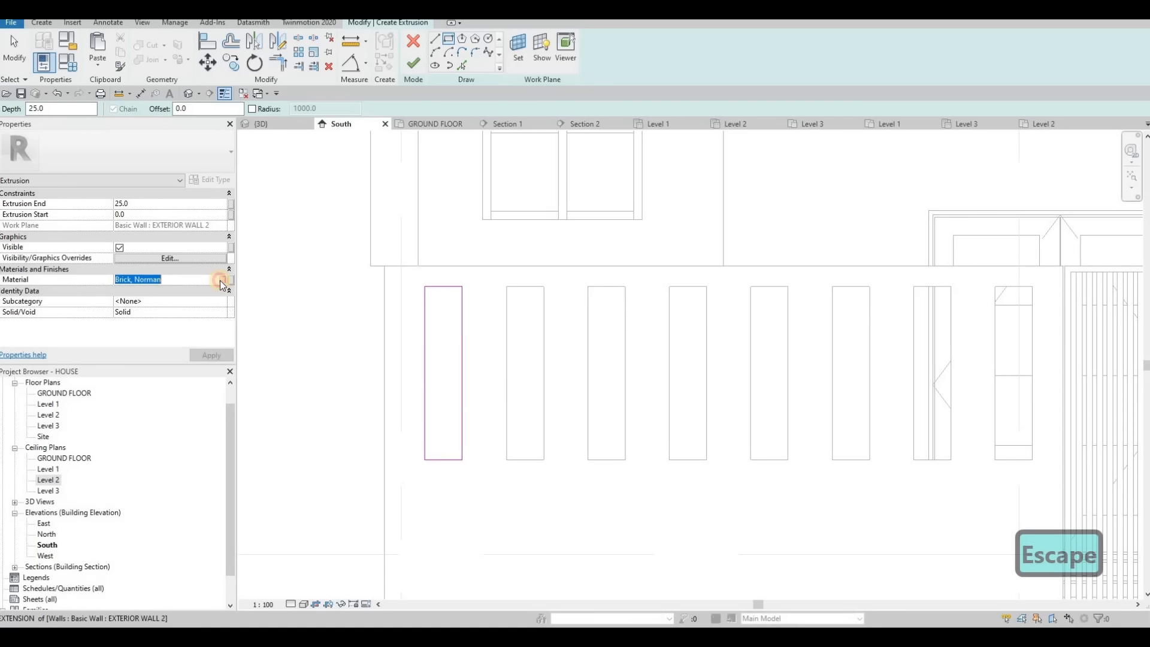
pyautogui.click(221, 279)
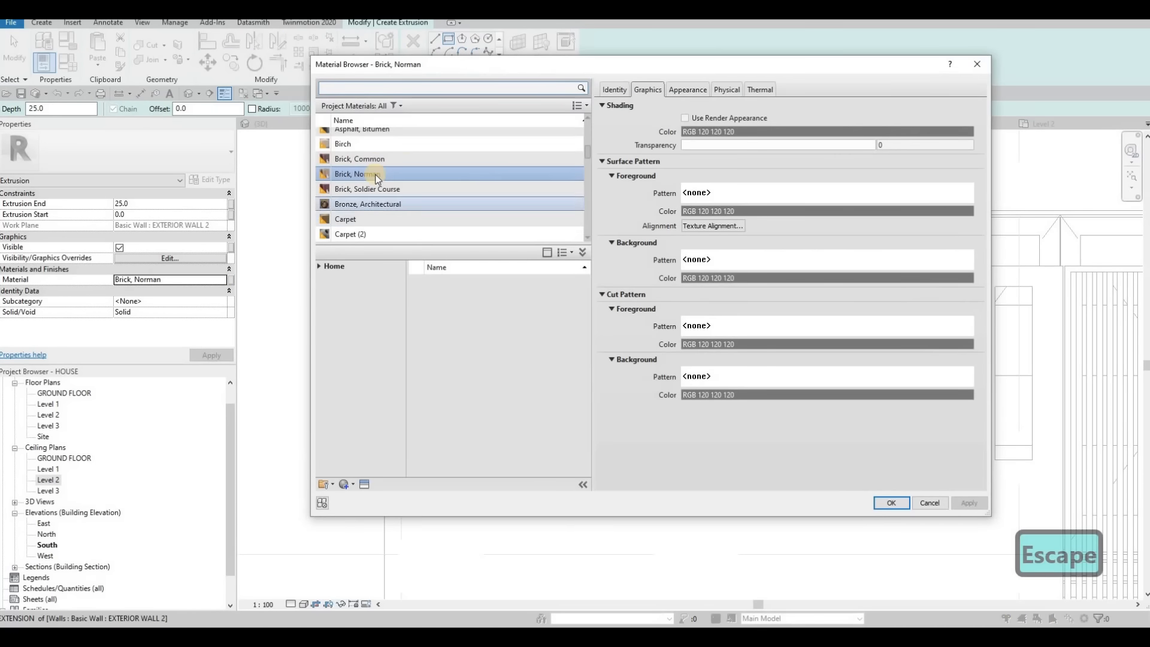
pyautogui.scroll(-2, 355, 219)
pyautogui.click(319, 267)
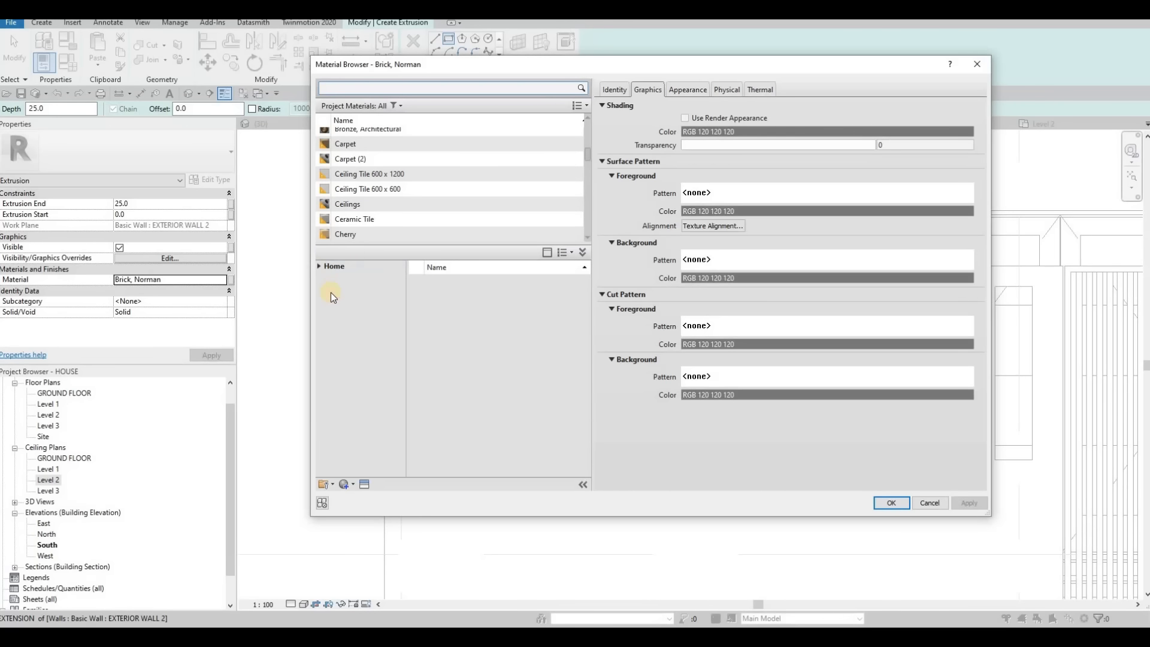
pyautogui.click(323, 290)
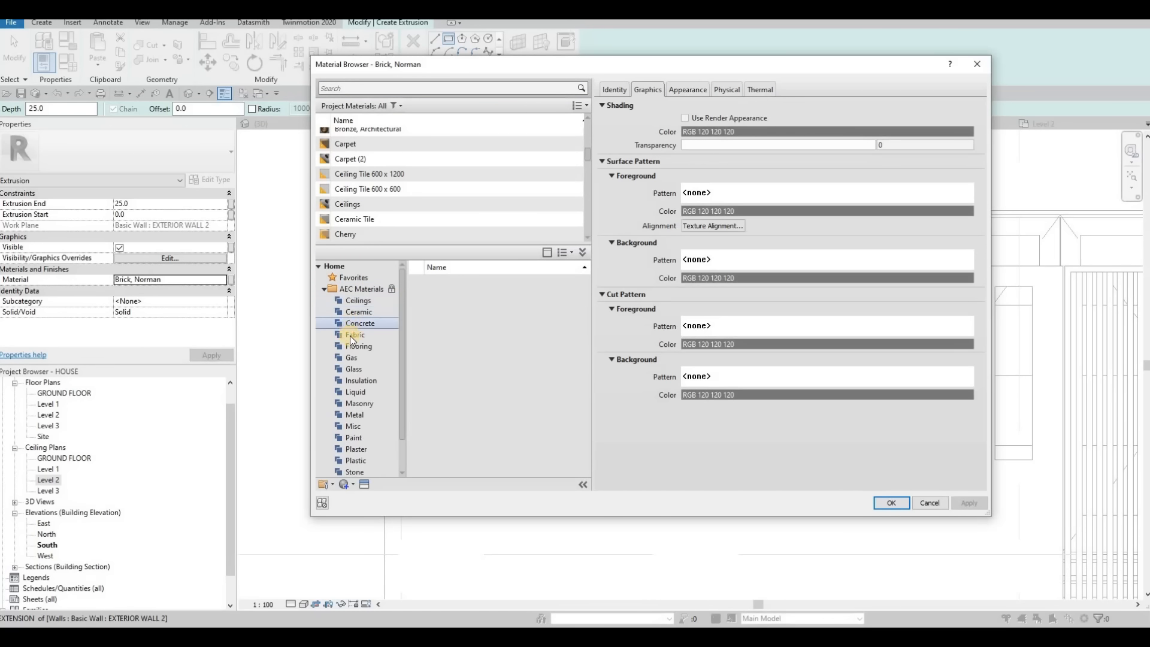
pyautogui.scroll(-1, 361, 395)
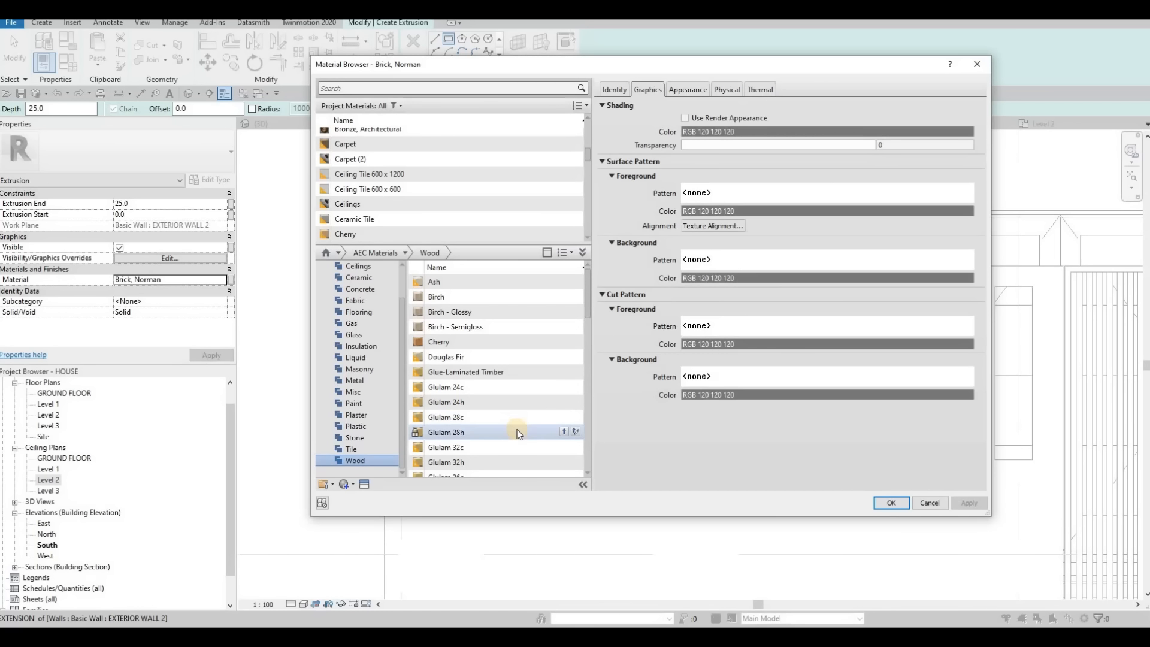
pyautogui.scroll(-2, 552, 421)
pyautogui.click(562, 419)
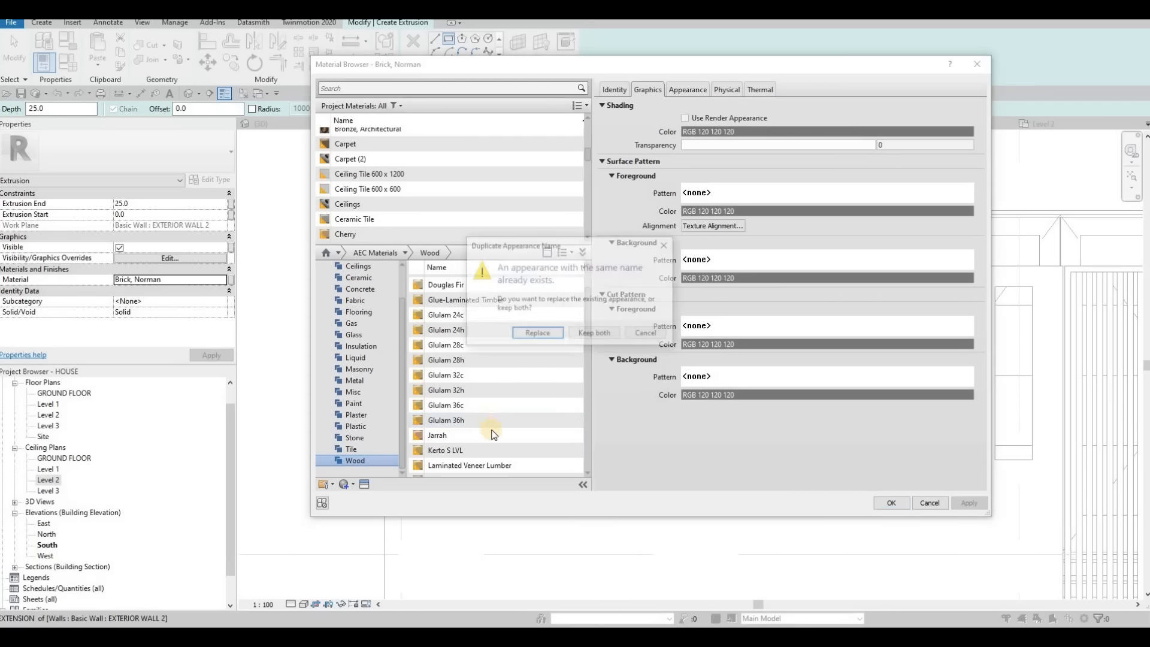
pyautogui.press('Escape')
pyautogui.scroll(-3, 551, 357)
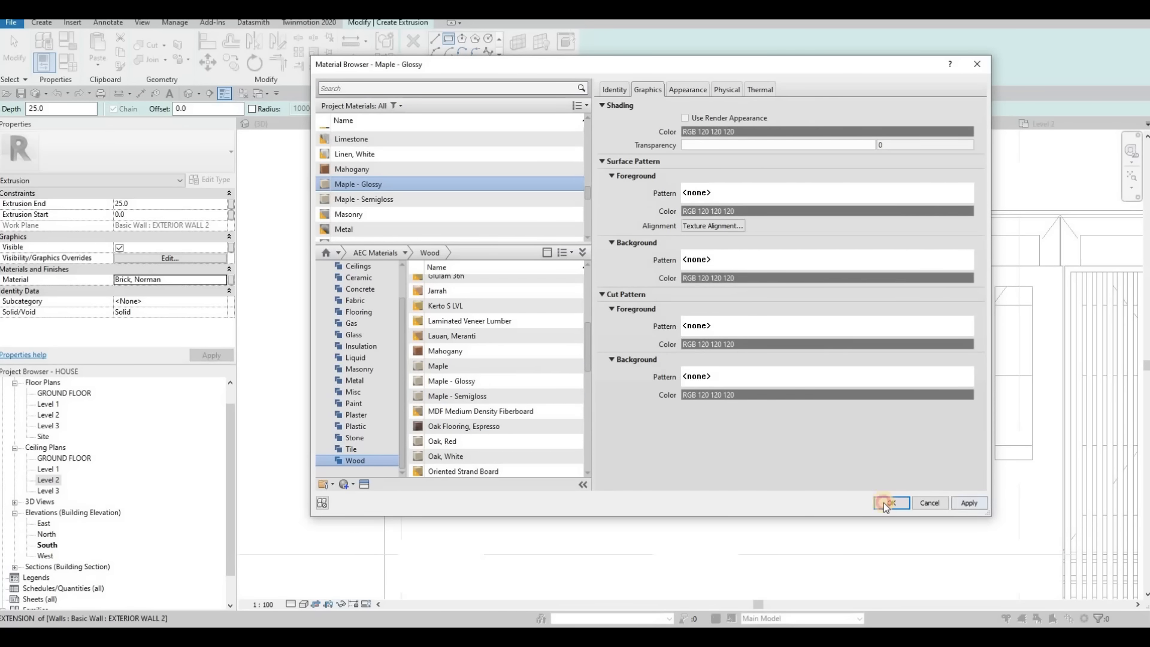
pyautogui.click(885, 503)
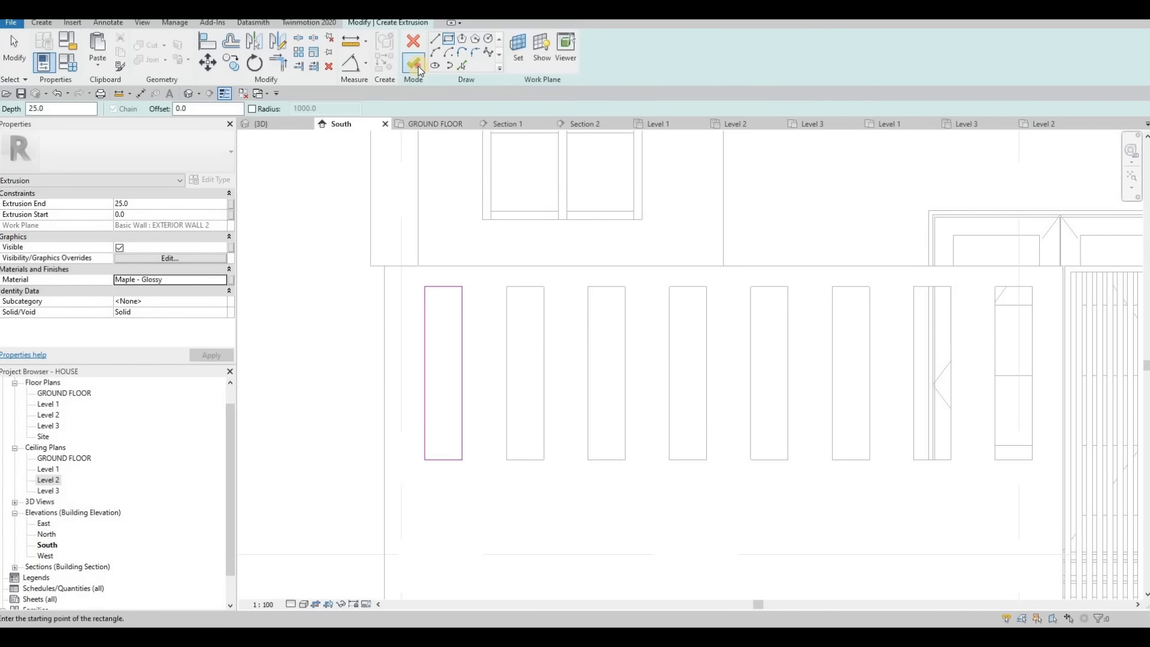
pyautogui.click(418, 66)
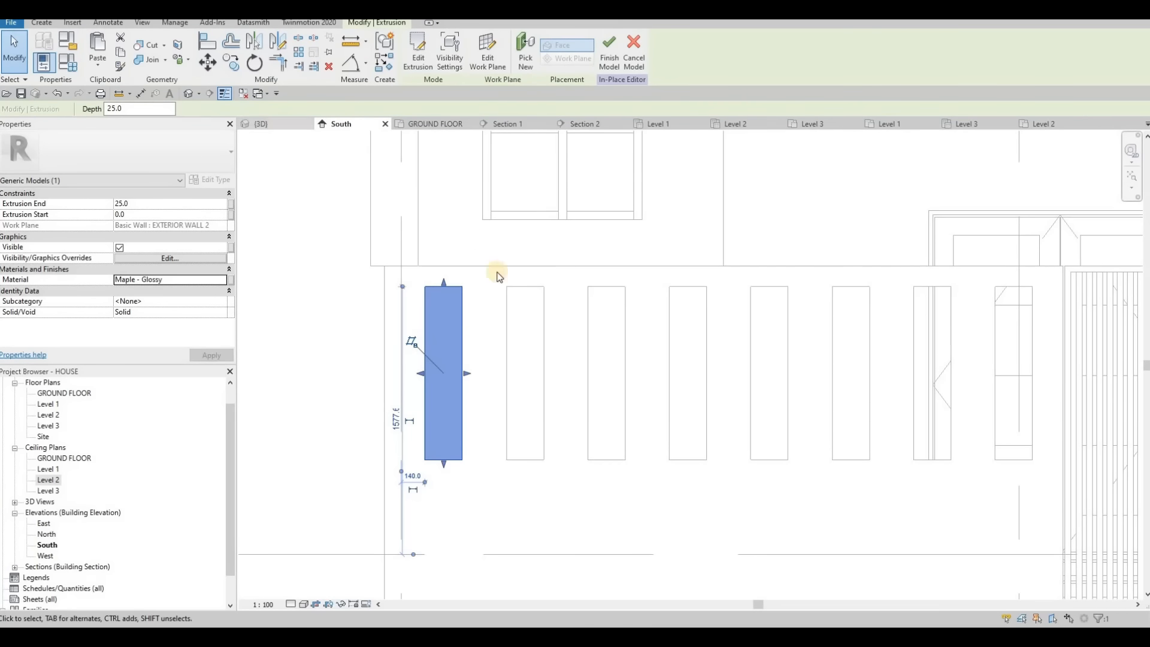
# - In the 3D view, stretch the panel's faces into the wall opening to an extrusion start of -200 and end of -55
pyautogui.hotkey('ctrl', 'shift', 'Tab')
pyautogui.keyDown('shift'); pyautogui.moveTo(538, 376); pyautogui.dragTo(411, 438, button='middle'); pyautogui.keyUp('shift')
pyautogui.scroll(2, 411, 437)
pyautogui.moveTo(411, 437)
pyautogui.mouseDown()
pyautogui.moveTo(352, 424)
pyautogui.moveTo(422, 444)
pyautogui.moveTo(403, 437)
pyautogui.mouseUp()
pyautogui.keyDown('shift'); pyautogui.moveTo(443, 428); pyautogui.dragTo(442, 136, button='middle'); pyautogui.keyUp('shift')
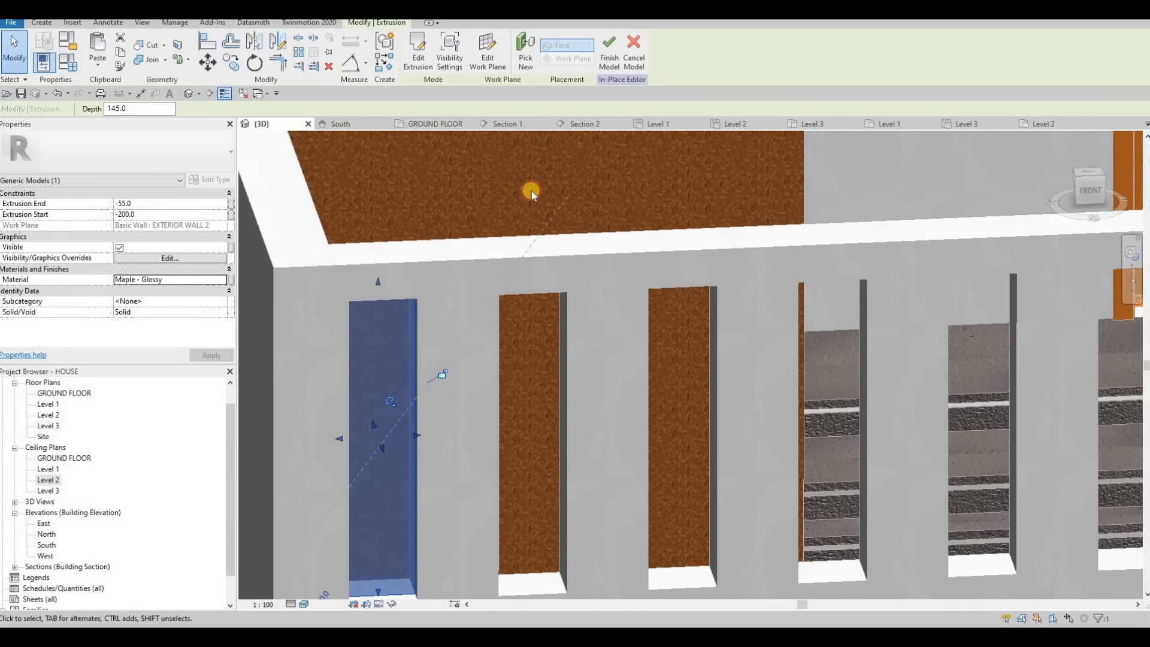
# - In the South elevation, copy the Maple - Glossy panel into the other seven openings of the long front fence wall
pyautogui.hotkey('ctrl', 'Tab')
pyautogui.press('Escape')
pyautogui.press('Escape')
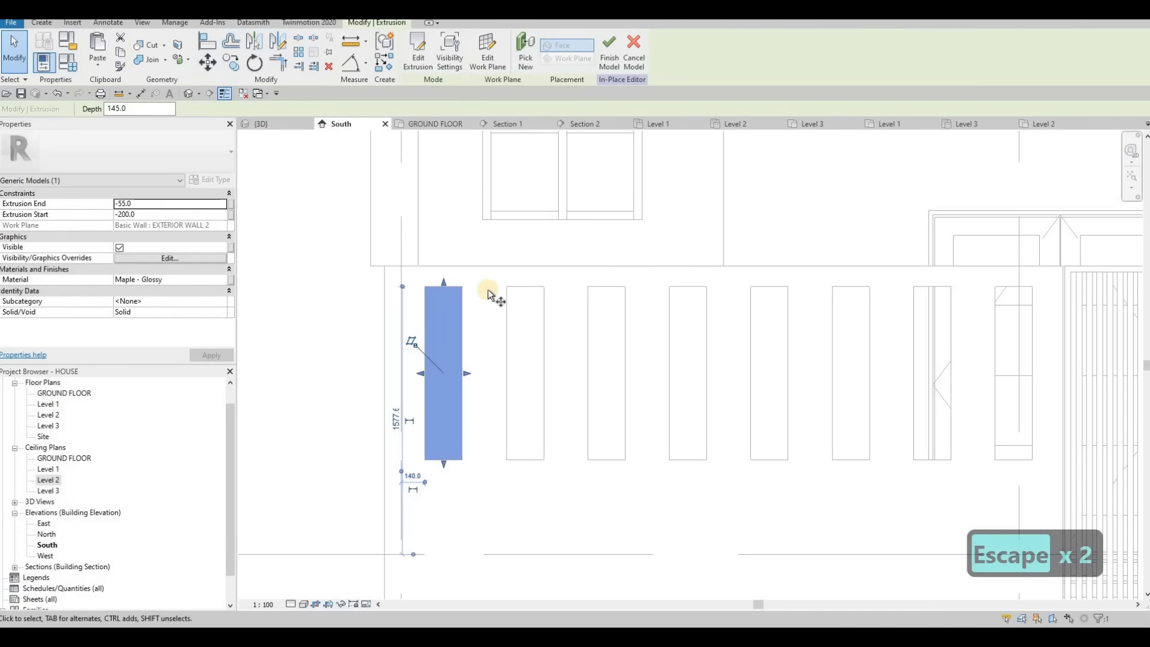
pyautogui.press('c')
pyautogui.press('o')
pyautogui.click(461, 284)
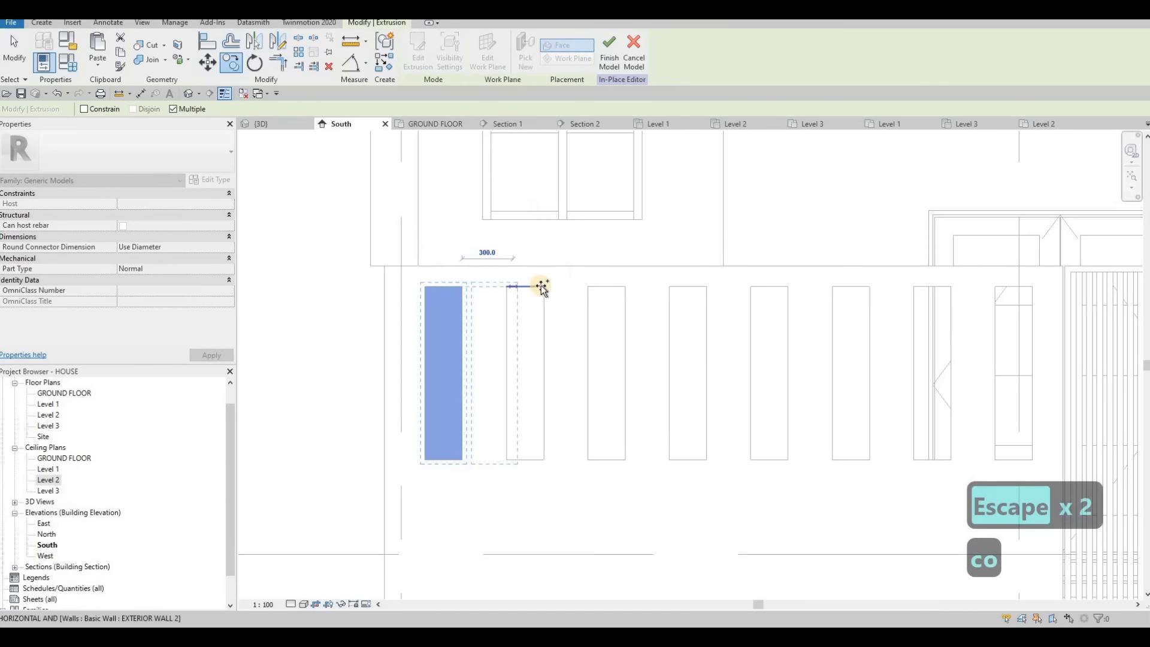
pyautogui.click(543, 286)
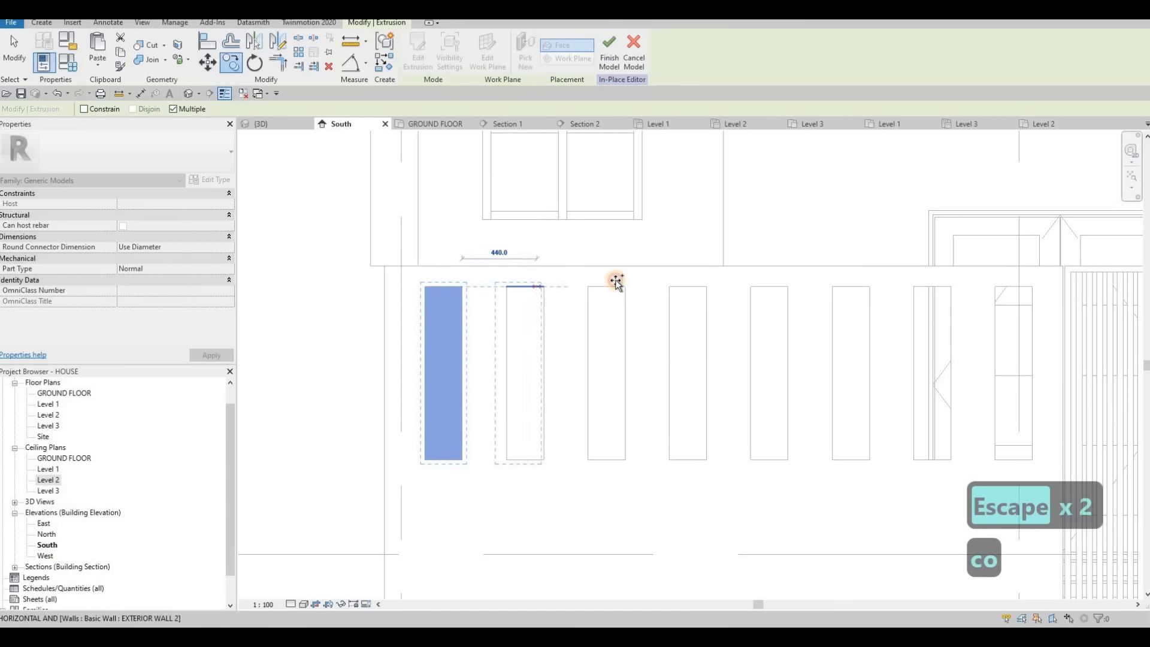
pyautogui.click(708, 286)
pyautogui.click(790, 288)
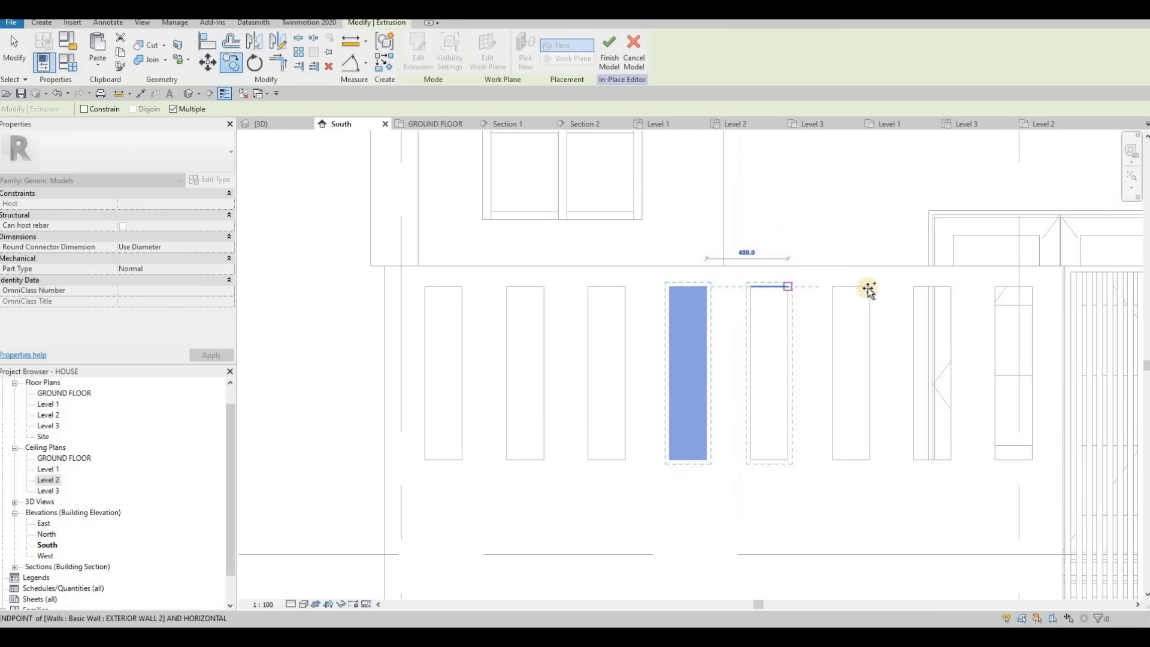
pyautogui.click(868, 288)
pyautogui.click(946, 286)
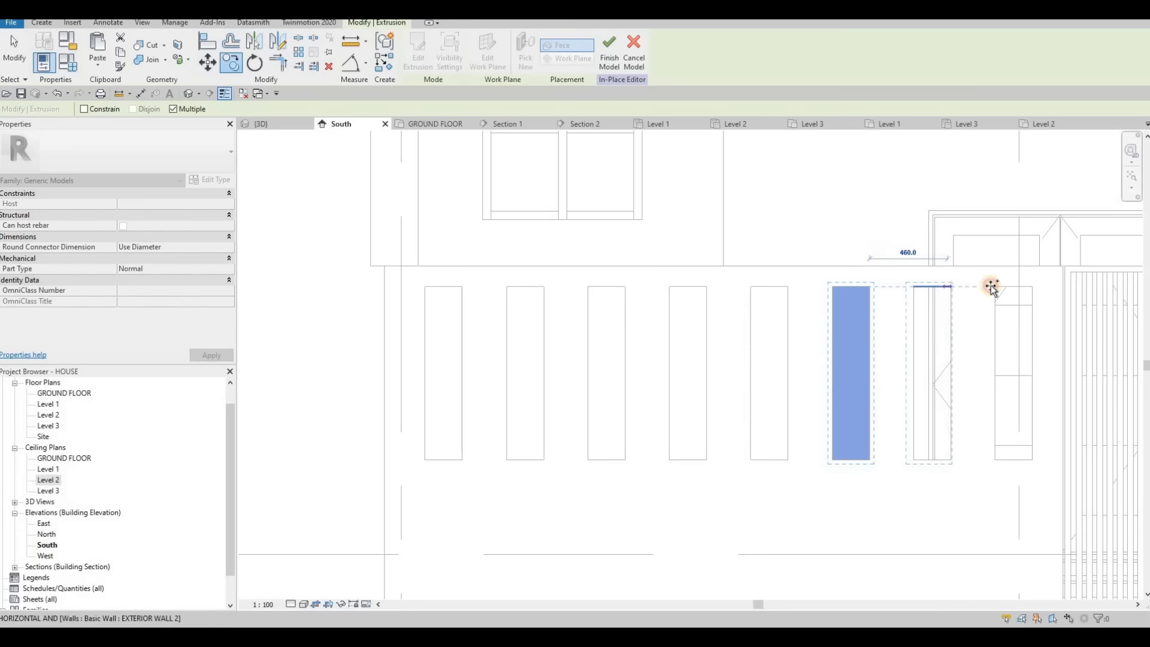
pyautogui.click(1031, 285)
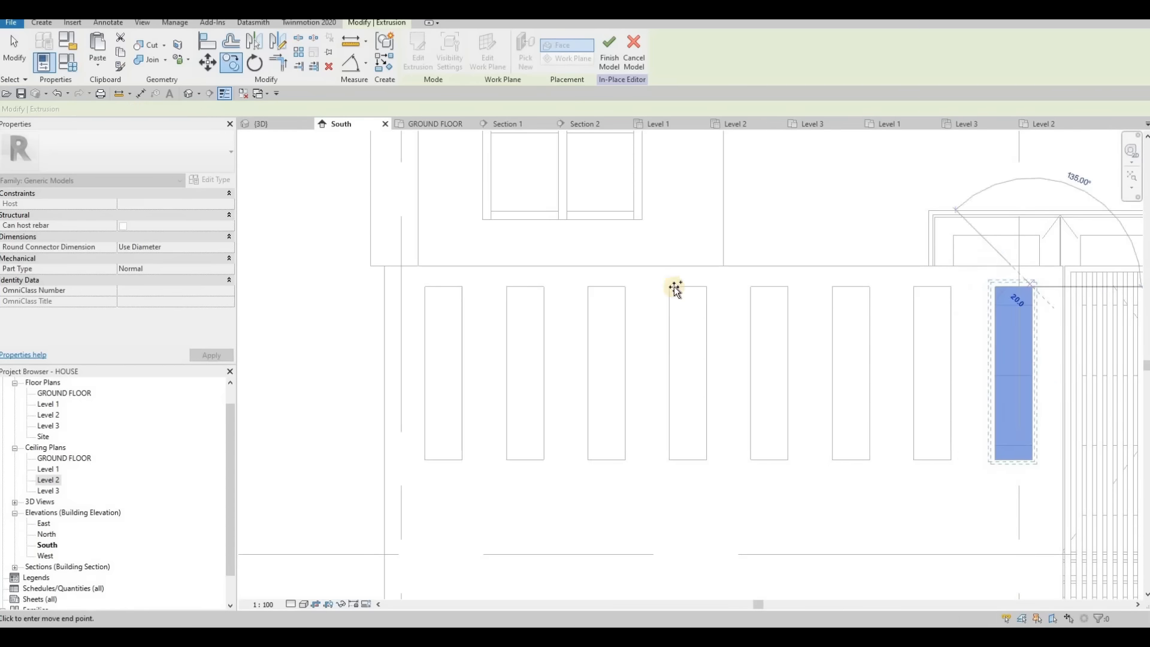
# - Finish the in-place model holding the long fence wall's wood panels
pyautogui.scroll(-3, 385, 282)
pyautogui.scroll(5, 680, 282)
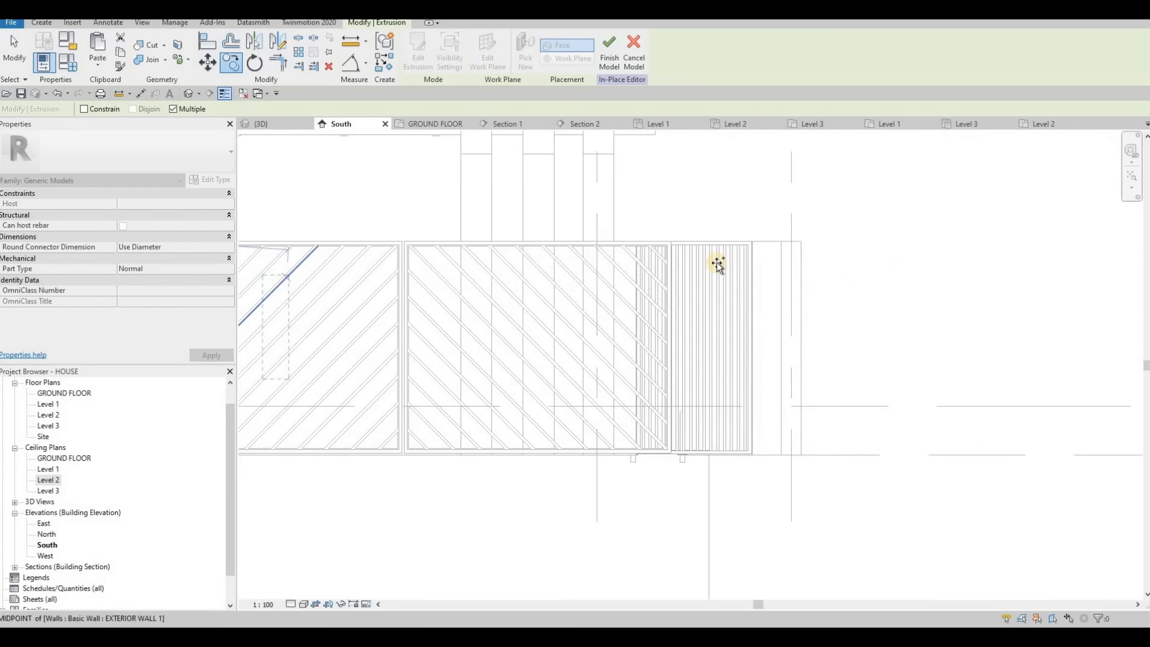
pyautogui.scroll(1, 721, 262)
pyautogui.scroll(-2, 672, 298)
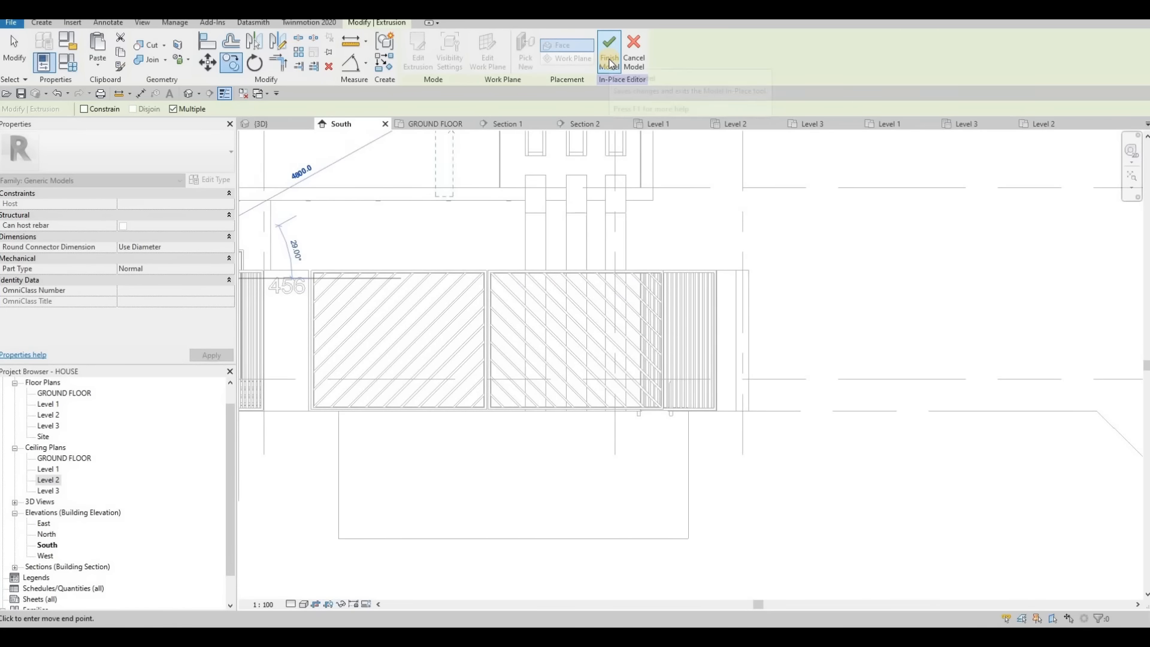
pyautogui.click(621, 77)
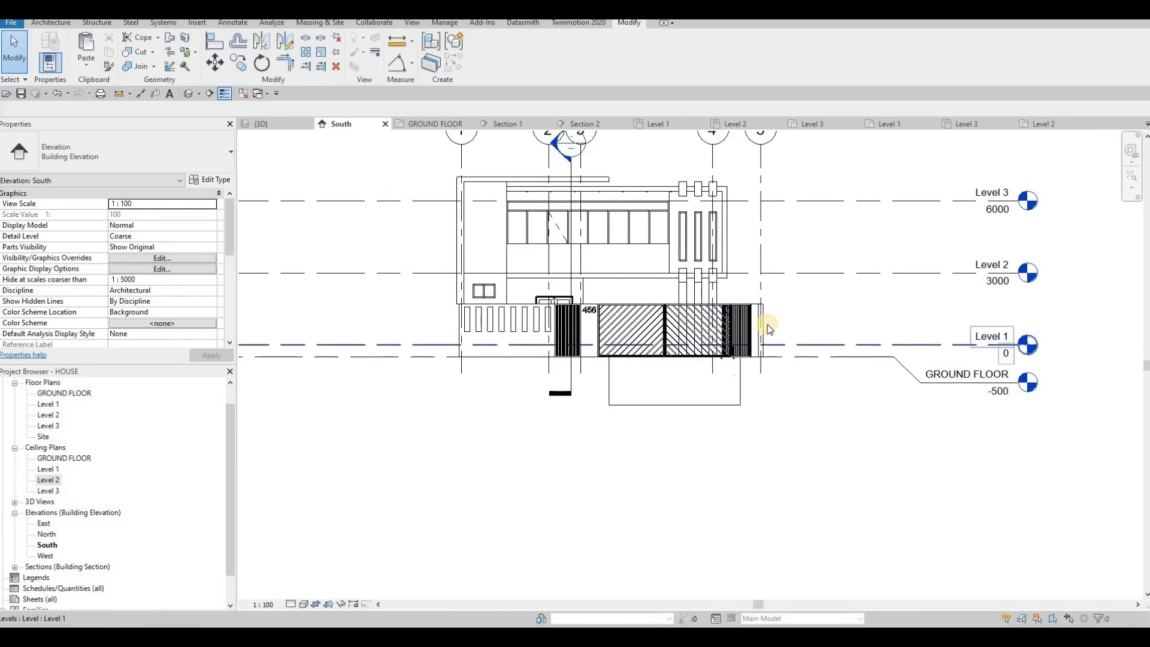
# - In the 3D view, reopen the long fence wall's wood panel component for in-place editing
pyautogui.scroll(1, 749, 279)
pyautogui.scroll(1, 749, 279)
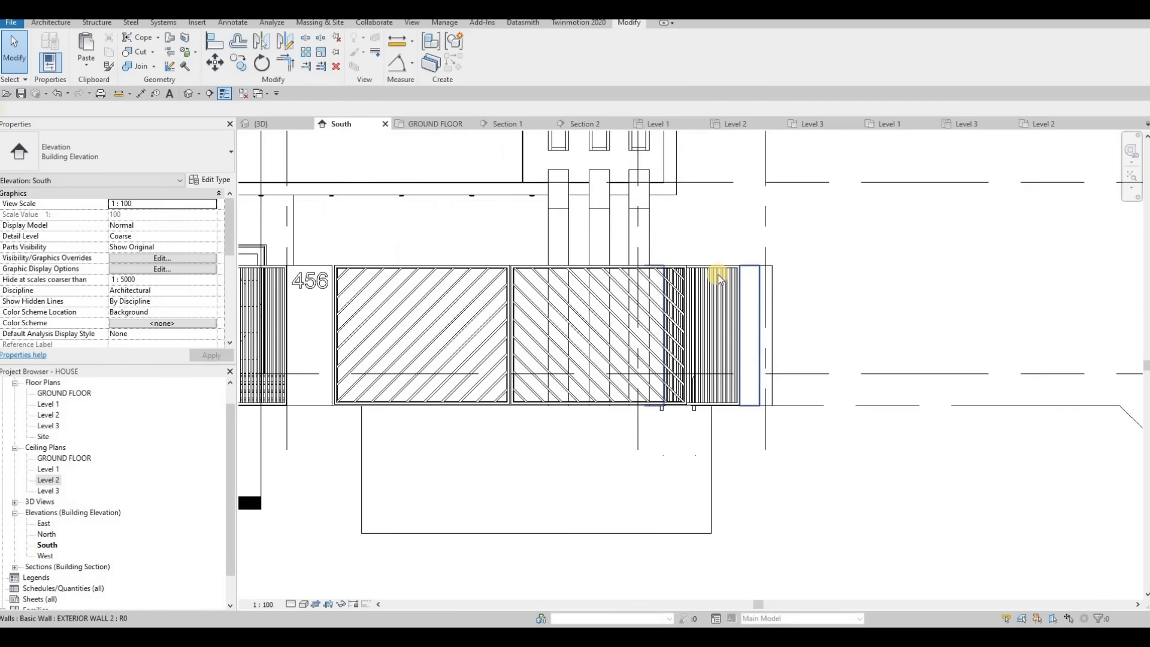
pyautogui.click(752, 270)
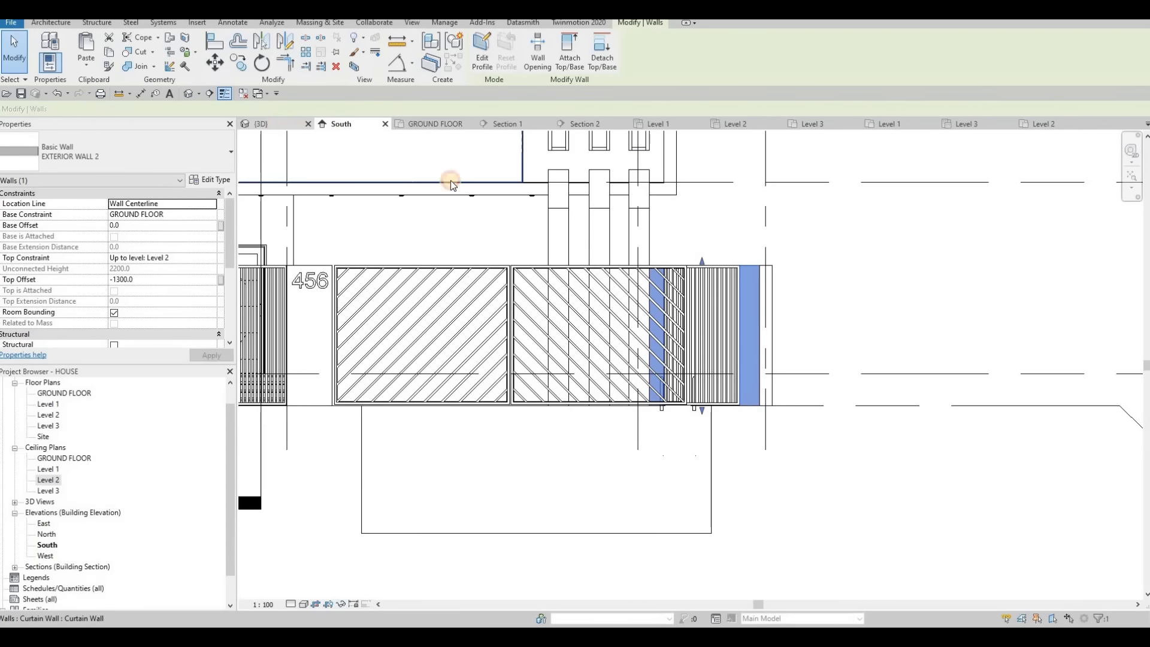
pyautogui.hotkey('ctrl', 'shift', 'Tab')
pyautogui.scroll(-5, 523, 270)
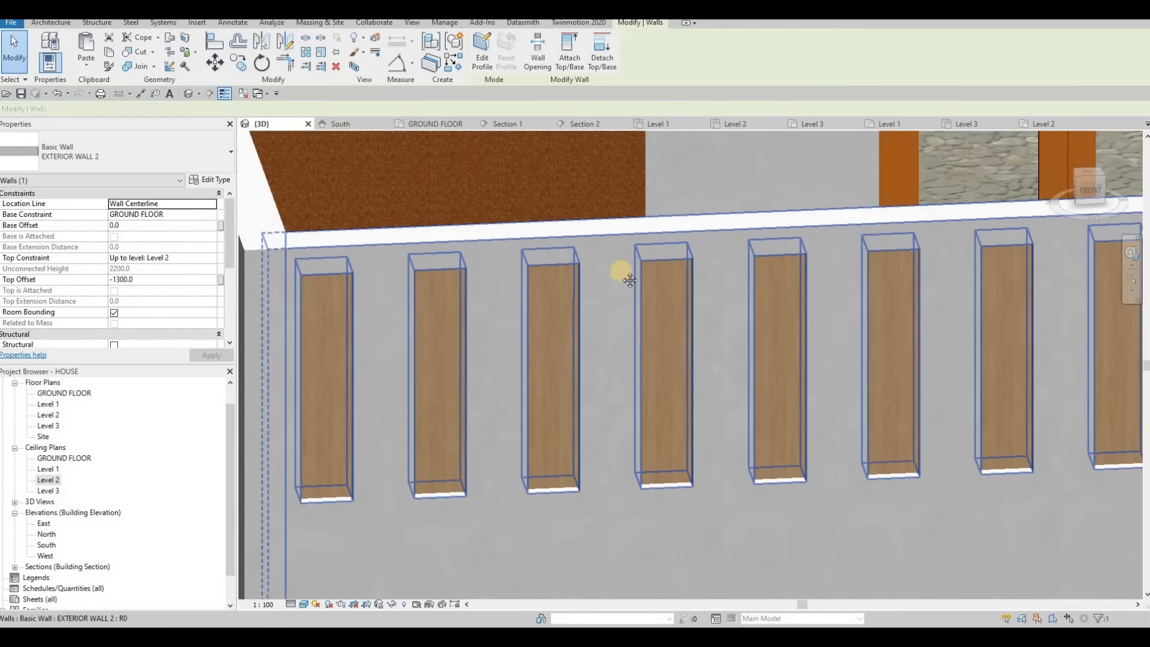
pyautogui.moveTo(682, 286); pyautogui.dragTo(430, 311, button='middle')
pyautogui.scroll(-1, 470, 311)
pyautogui.press('Escape')
pyautogui.click(470, 311)
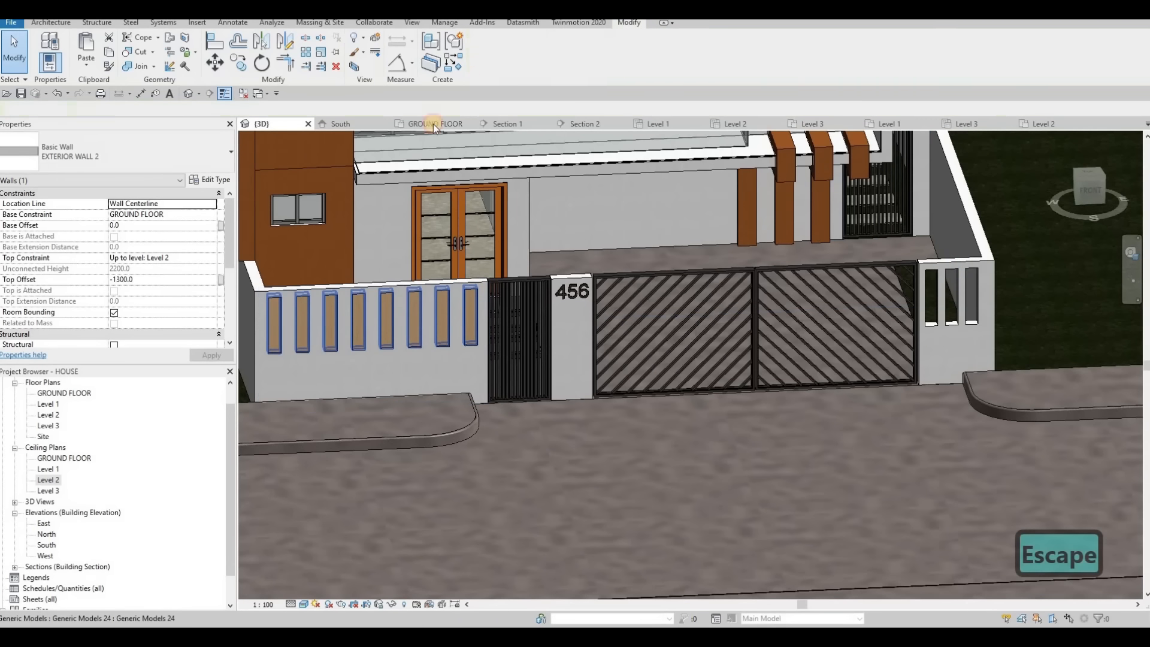
pyautogui.click(482, 52)
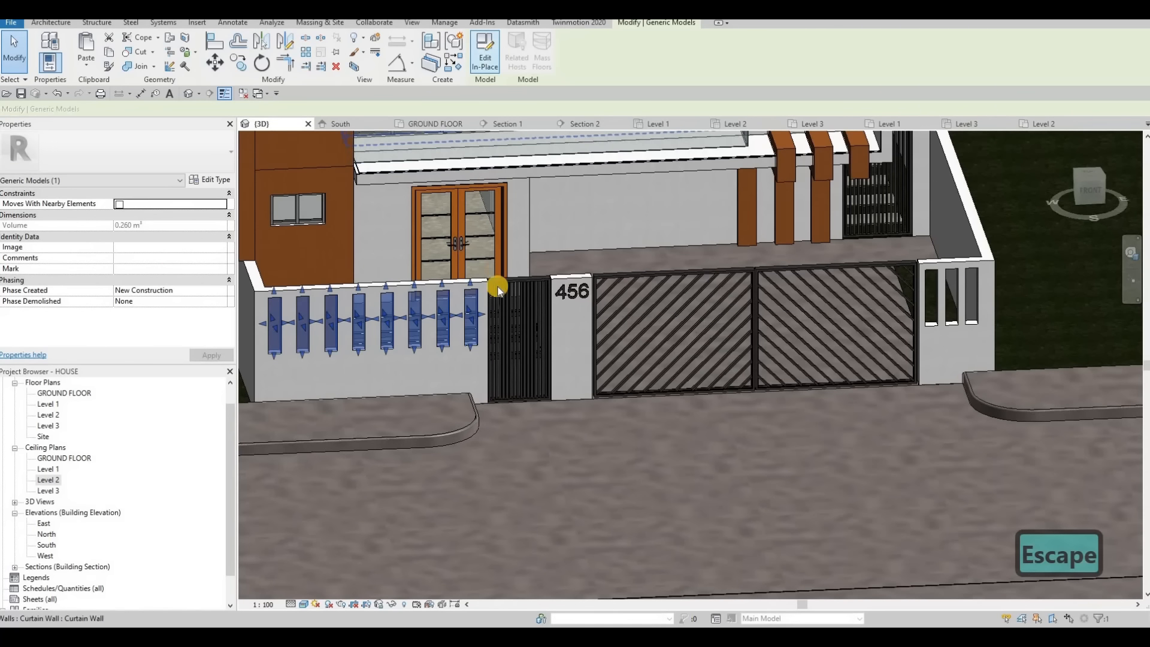
pyautogui.click(474, 308)
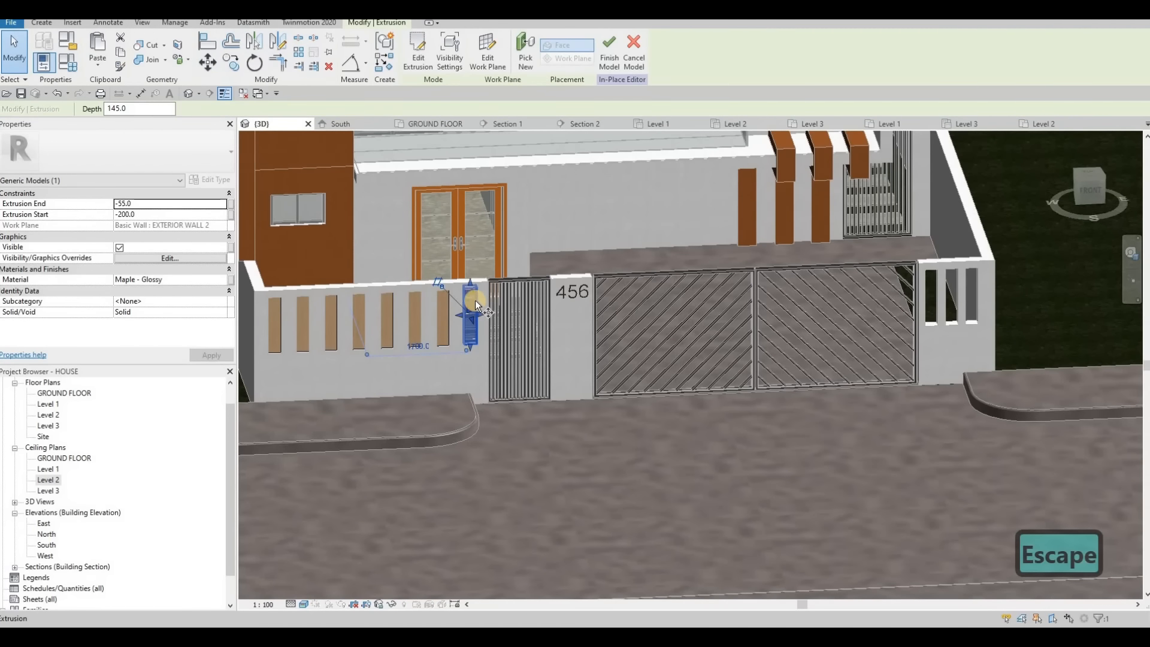
pyautogui.scroll(3, 476, 283)
pyautogui.press('c')
pyautogui.press('o')
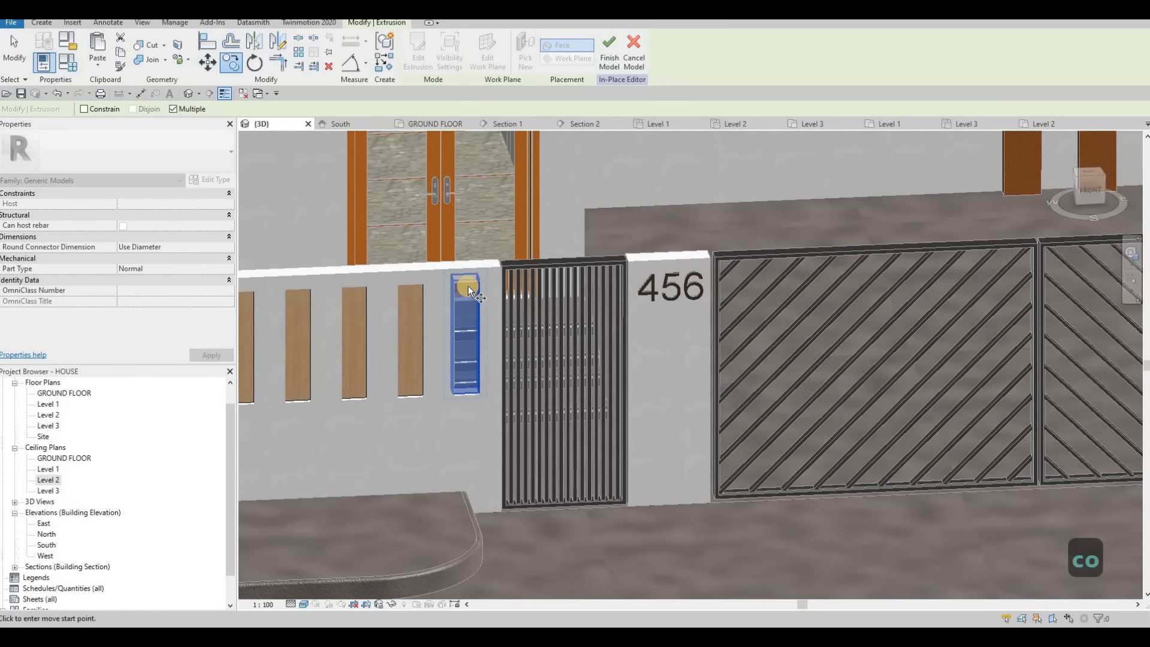
pyautogui.scroll(4, 468, 285)
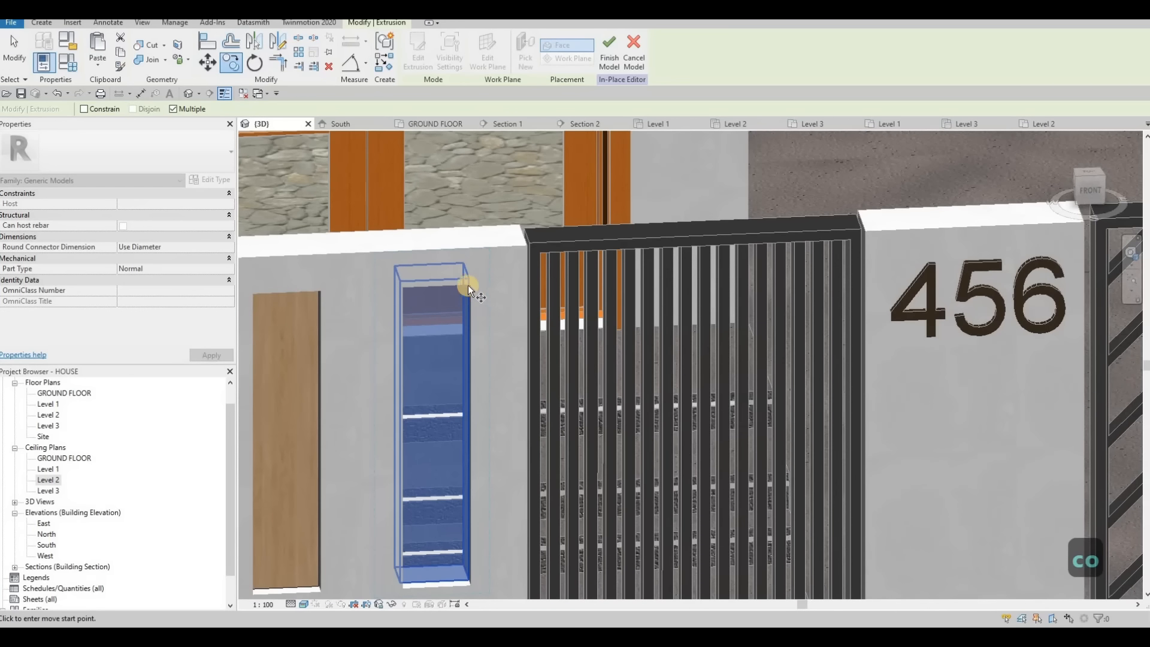
pyautogui.press('Tab')
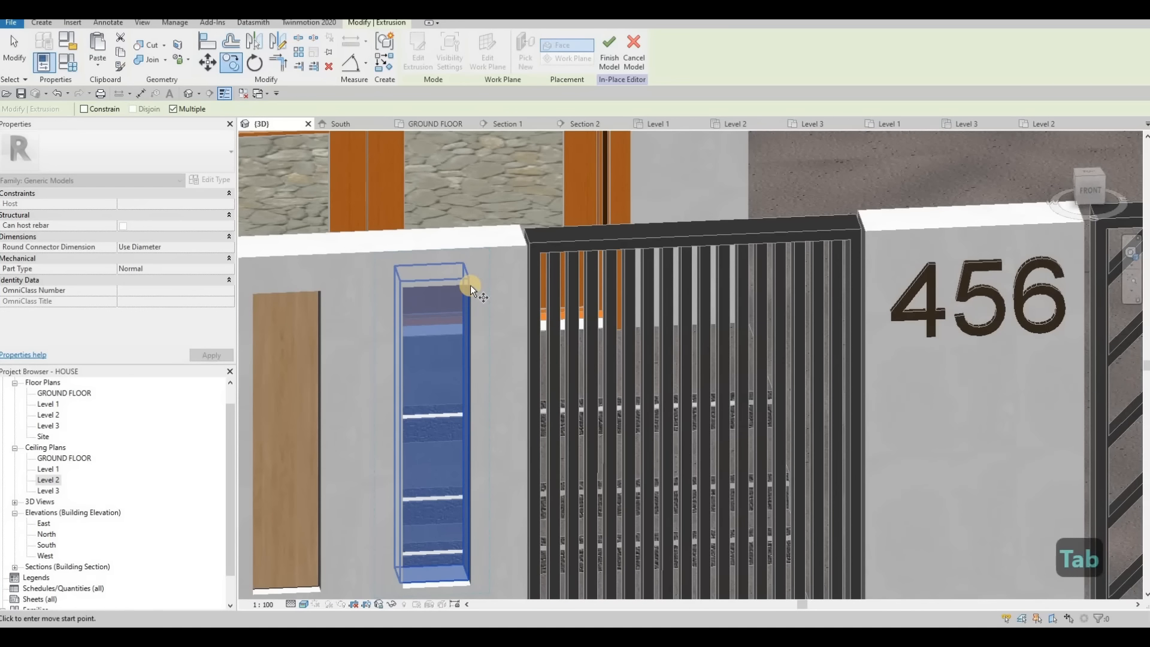
pyautogui.press('Tab')
pyautogui.press('Tab')
pyautogui.scroll(-4, 482, 282)
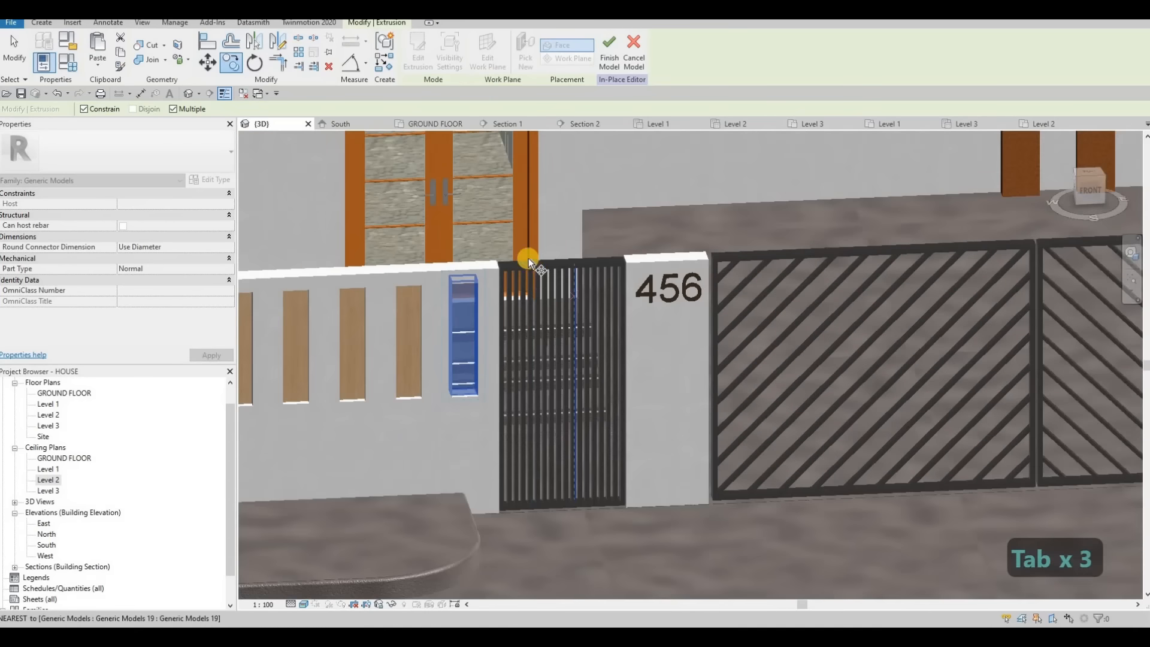
# - In the South elevation, copy the panel nearest the pedestrian gate horizontally across the main gate to the short fence wall's first opening
pyautogui.keyDown('shift'); pyautogui.moveTo(529, 258); pyautogui.dragTo(519, 112, button='middle'); pyautogui.keyUp('shift')
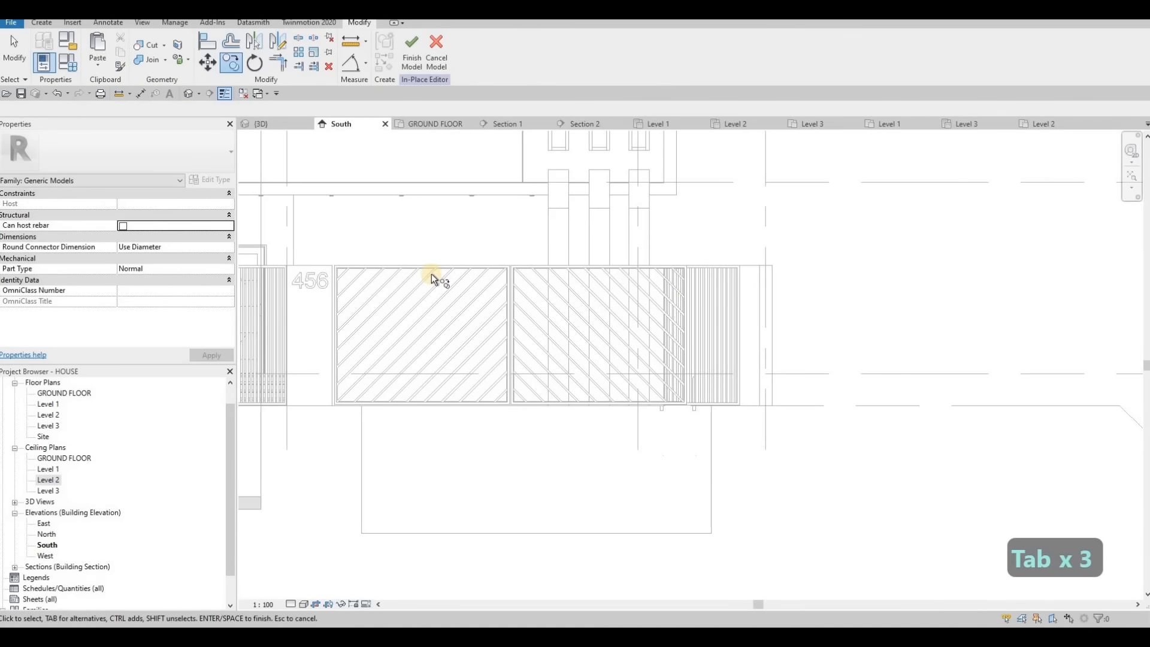
pyautogui.moveTo(431, 274); pyautogui.dragTo(653, 268, button='middle')
pyautogui.scroll(2, 429, 267)
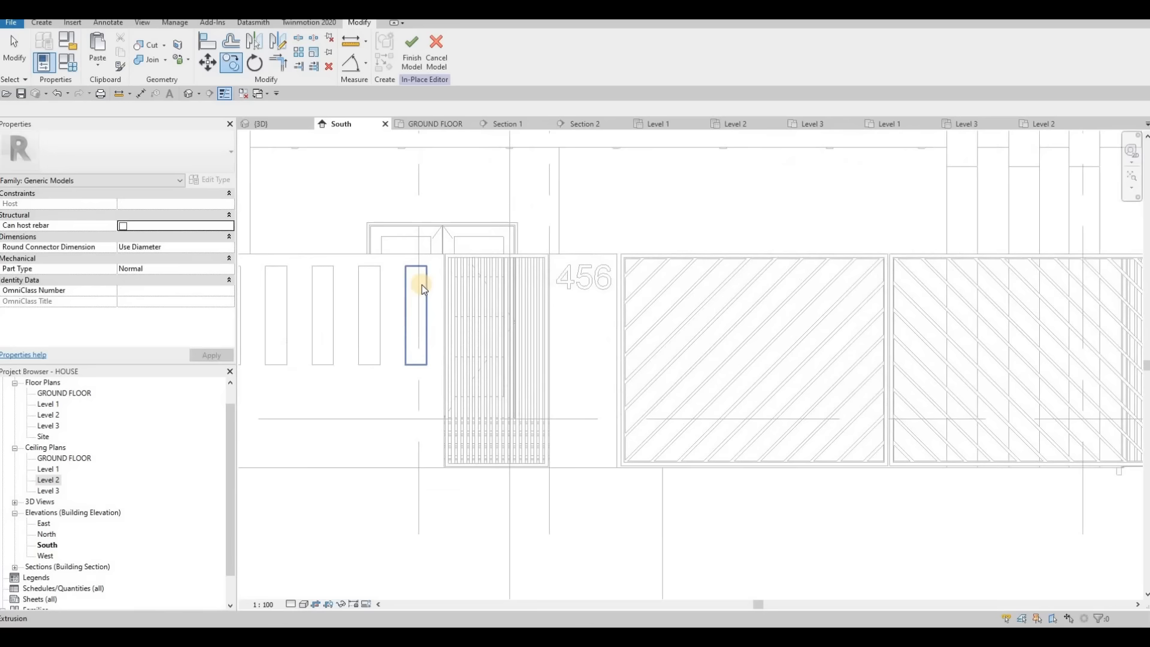
pyautogui.press('Escape')
pyautogui.press('Escape')
pyautogui.click(422, 283)
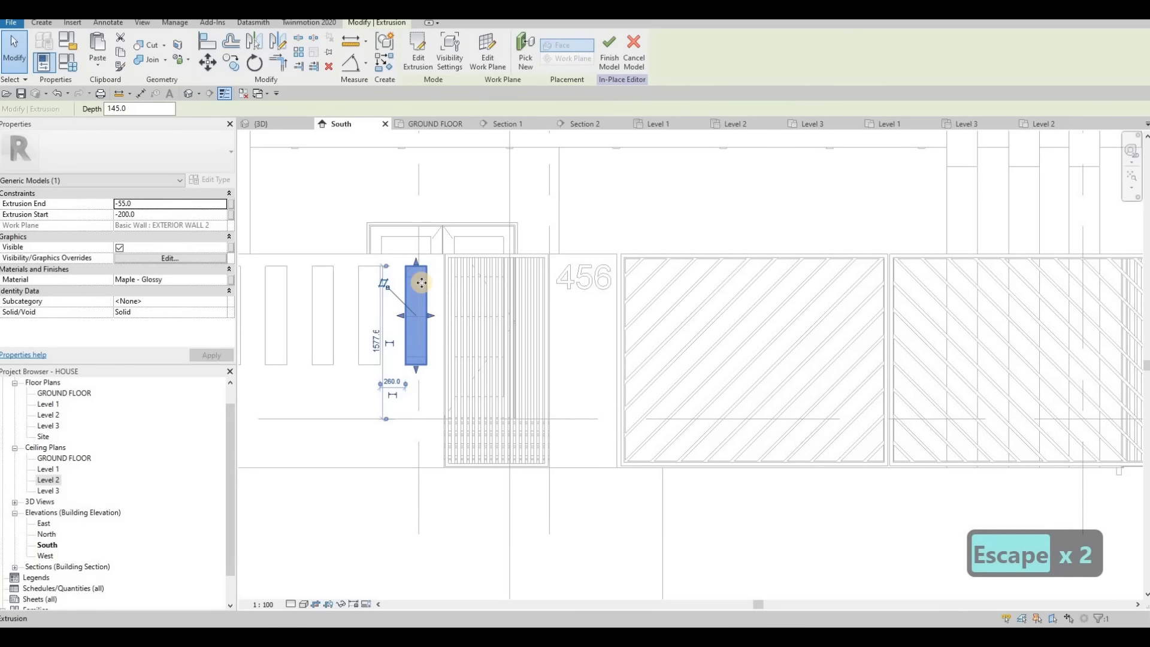
pyautogui.press('c')
pyautogui.press('o')
pyautogui.click(427, 264)
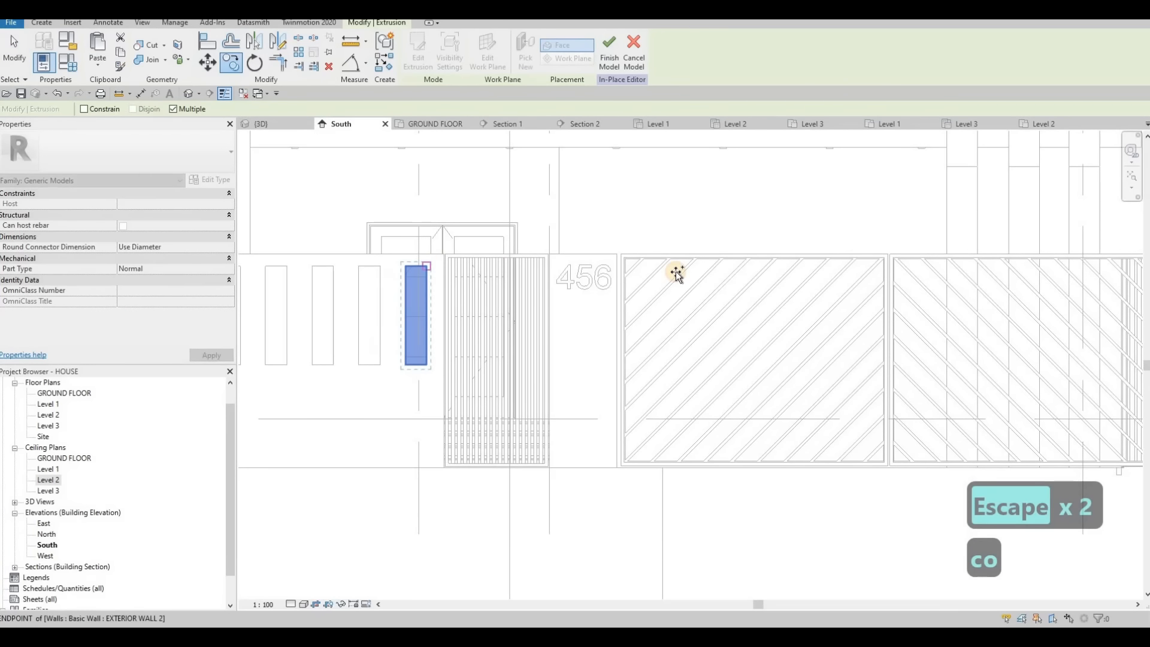
pyautogui.moveTo(786, 263); pyautogui.dragTo(583, 290, button='middle')
pyautogui.scroll(-1, 583, 291)
pyautogui.moveTo(864, 289); pyautogui.dragTo(626, 283, button='middle')
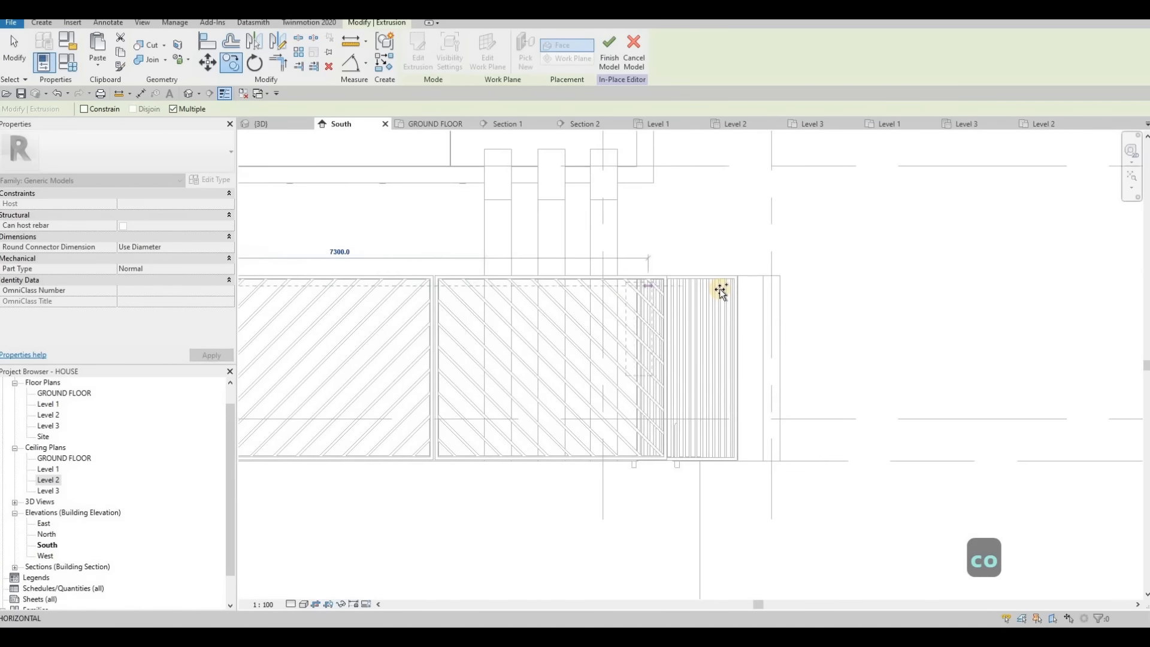
pyautogui.scroll(2, 720, 290)
pyautogui.click(775, 290)
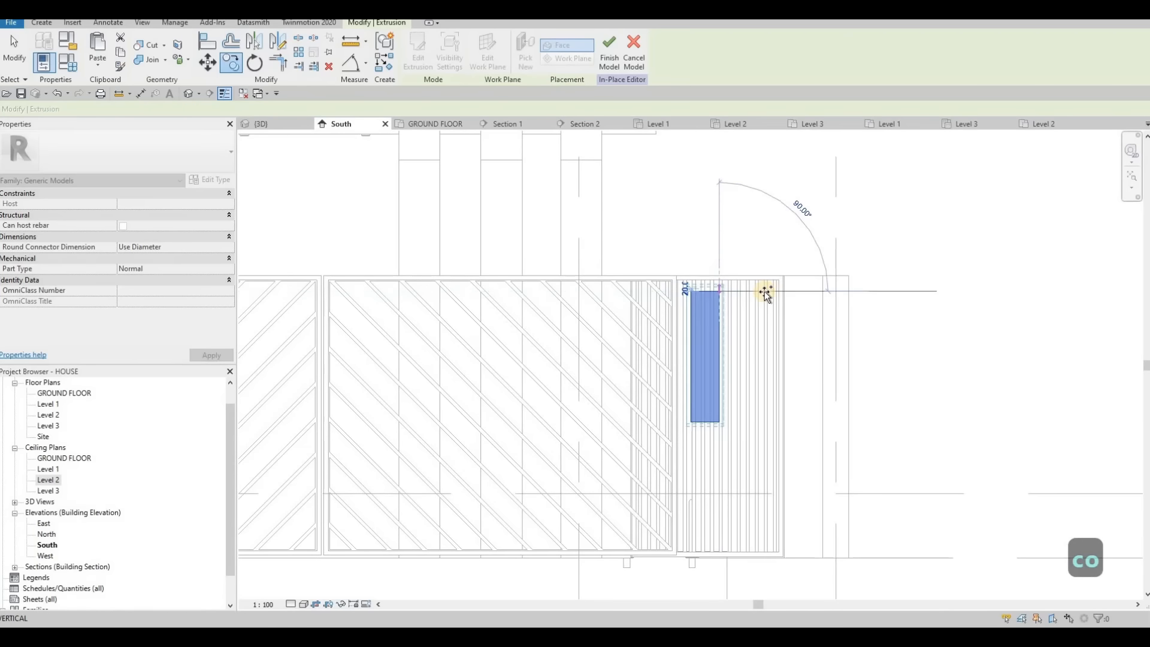
# - Place two more panel copies for the short fence wall's remaining openings and finish the in-place model
pyautogui.click(807, 291)
pyautogui.click(805, 311)
pyautogui.press('Escape')
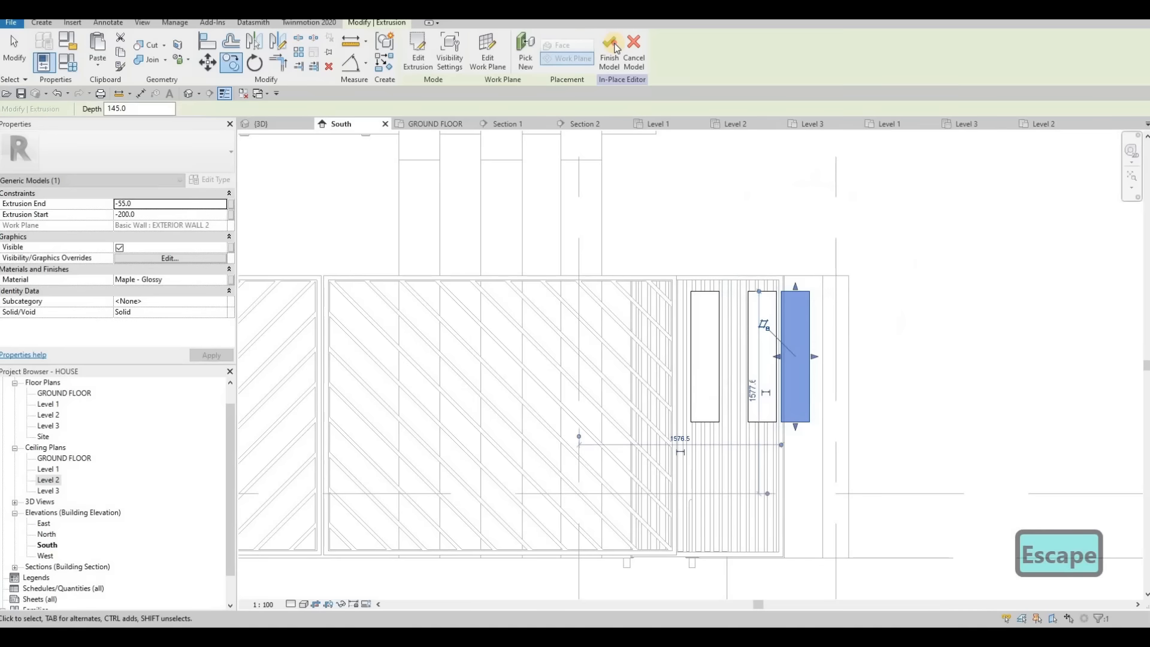
pyautogui.click(612, 51)
# - In the 3D view, stretch the sides of the short wall's panel nearest the main gate to its opening's edges
pyautogui.click(427, 123)
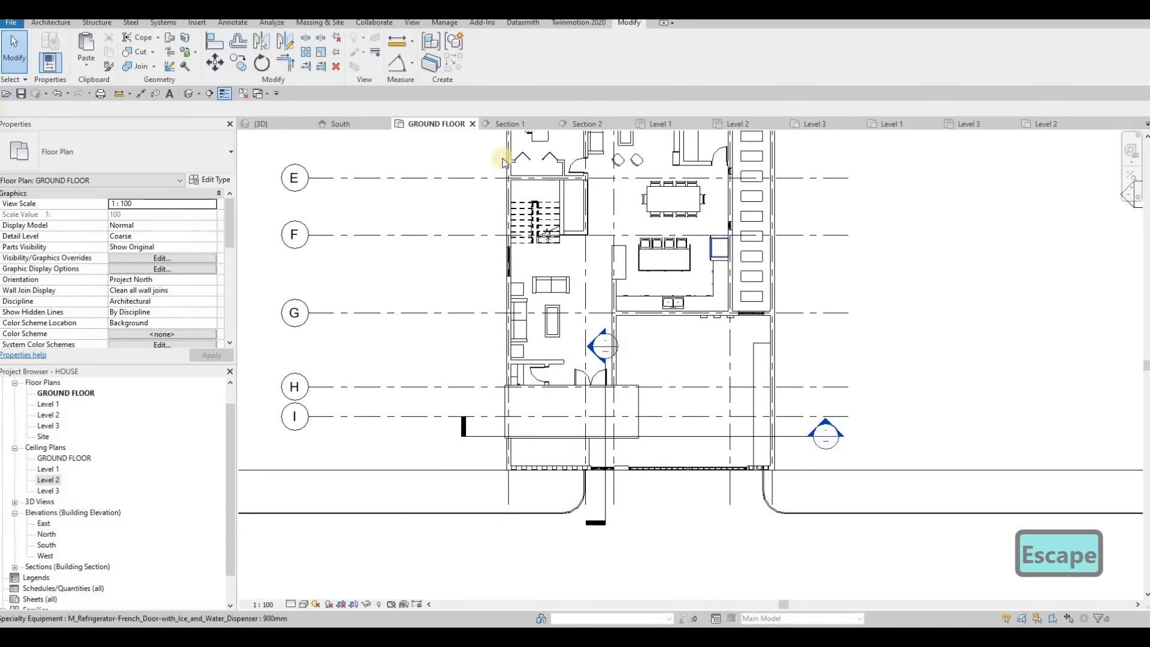
pyautogui.click(261, 124)
pyautogui.moveTo(747, 323); pyautogui.dragTo(394, 265, button='middle')
pyautogui.scroll(-1, 868, 308)
pyautogui.moveTo(1001, 340); pyautogui.dragTo(884, 321, button='middle')
pyautogui.scroll(2, 885, 329)
pyautogui.click(907, 423)
pyautogui.scroll(5, 907, 423)
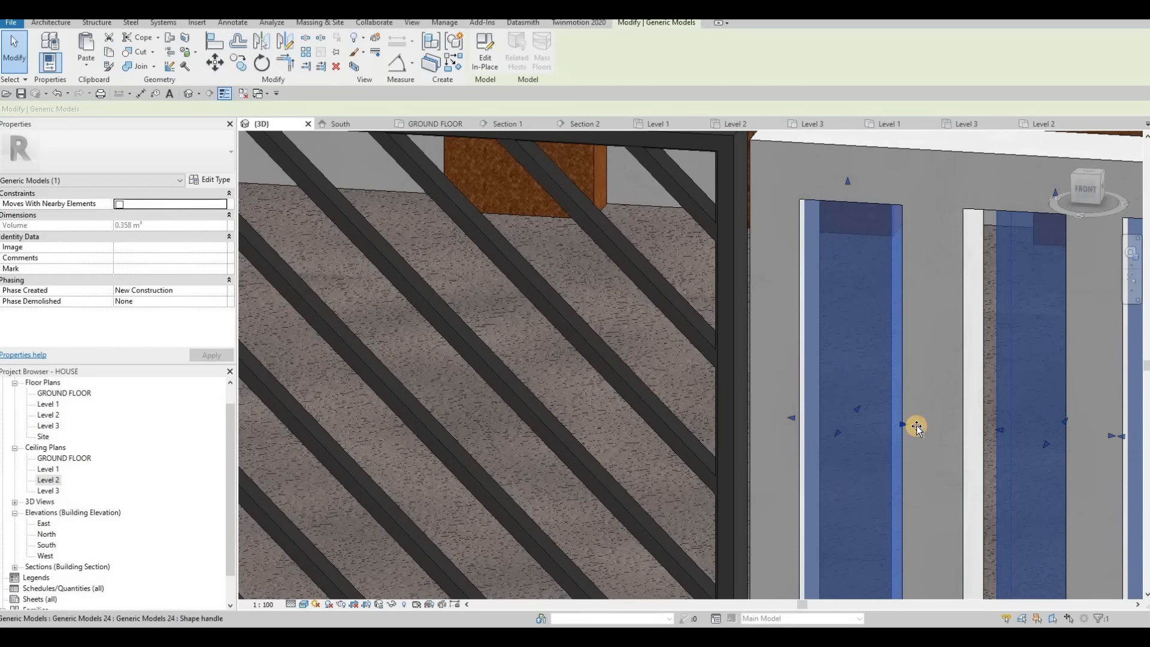
pyautogui.moveTo(903, 424); pyautogui.dragTo(907, 412)
pyautogui.keyDown('shift'); pyautogui.moveTo(687, 281); pyautogui.dragTo(917, 321, button='middle'); pyautogui.keyUp('shift')
pyautogui.moveTo(902, 324); pyautogui.dragTo(919, 319)
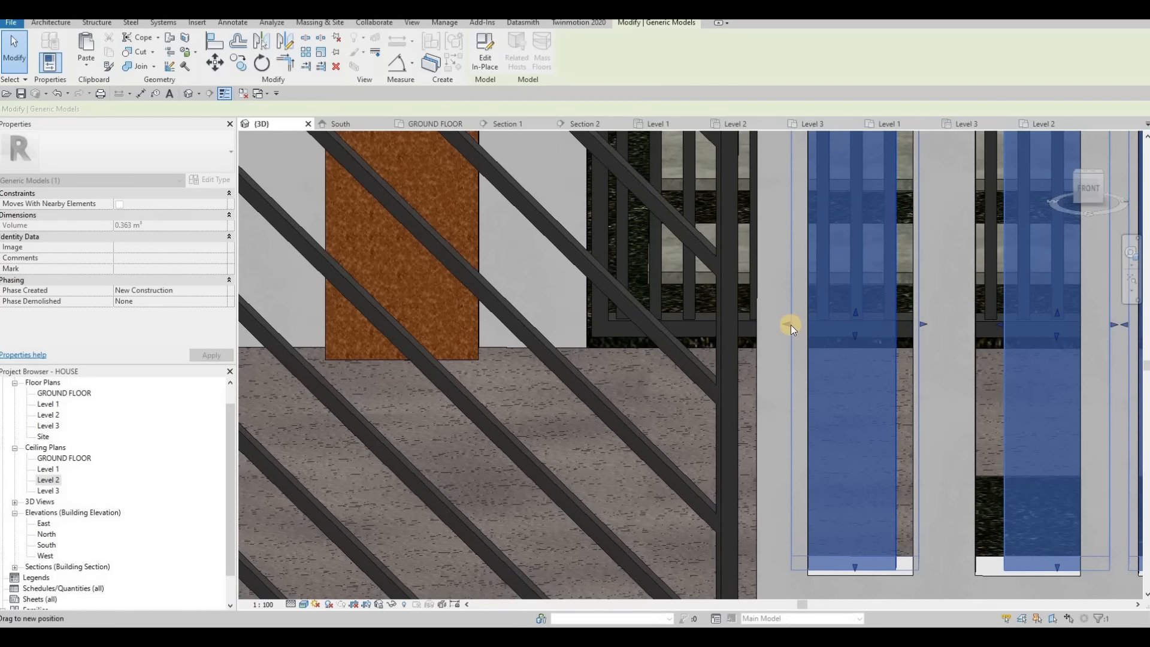
# - Stretch the sides of the short wall's middle and outer panels to their opening edges, then deselect the component
pyautogui.moveTo(805, 324); pyautogui.dragTo(986, 325)
pyautogui.moveTo(1116, 324); pyautogui.dragTo(1084, 346)
pyautogui.moveTo(1060, 372); pyautogui.dragTo(753, 385, button='middle')
pyautogui.moveTo(817, 335); pyautogui.dragTo(828, 336)
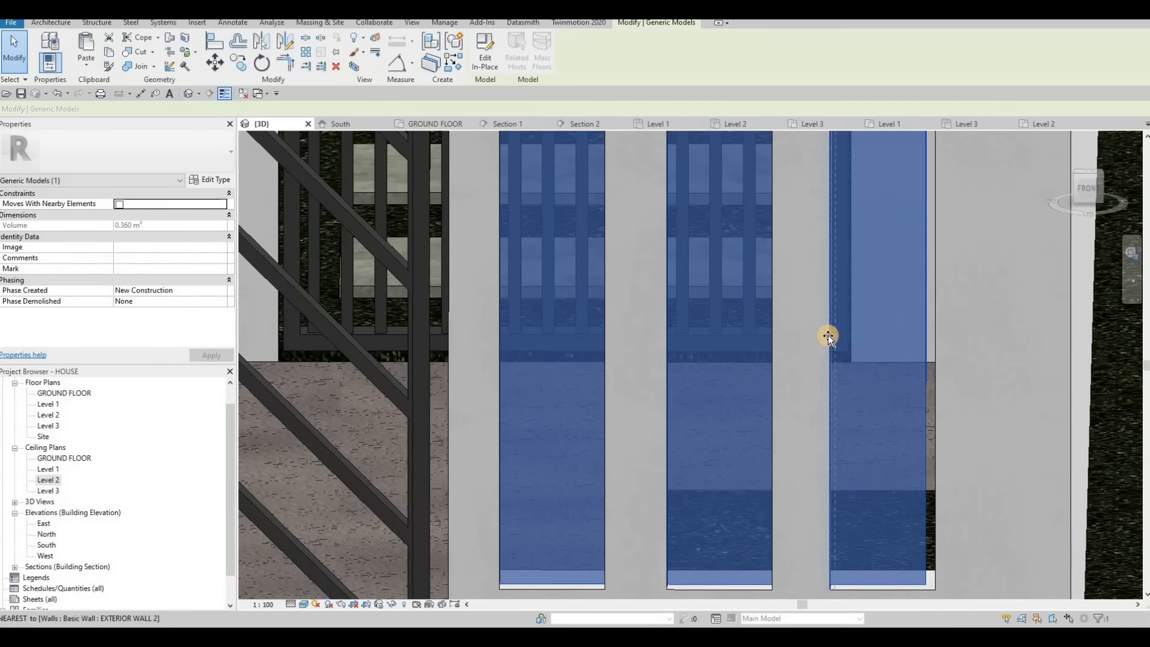
pyautogui.moveTo(934, 341); pyautogui.dragTo(934, 340)
pyautogui.press('Escape')
pyautogui.scroll(-2, 913, 347)
pyautogui.keyDown('shift'); pyautogui.moveTo(865, 364); pyautogui.dragTo(831, 366, button='middle'); pyautogui.keyUp('shift')
pyautogui.press('Escape')
pyautogui.scroll(-3, 830, 366)
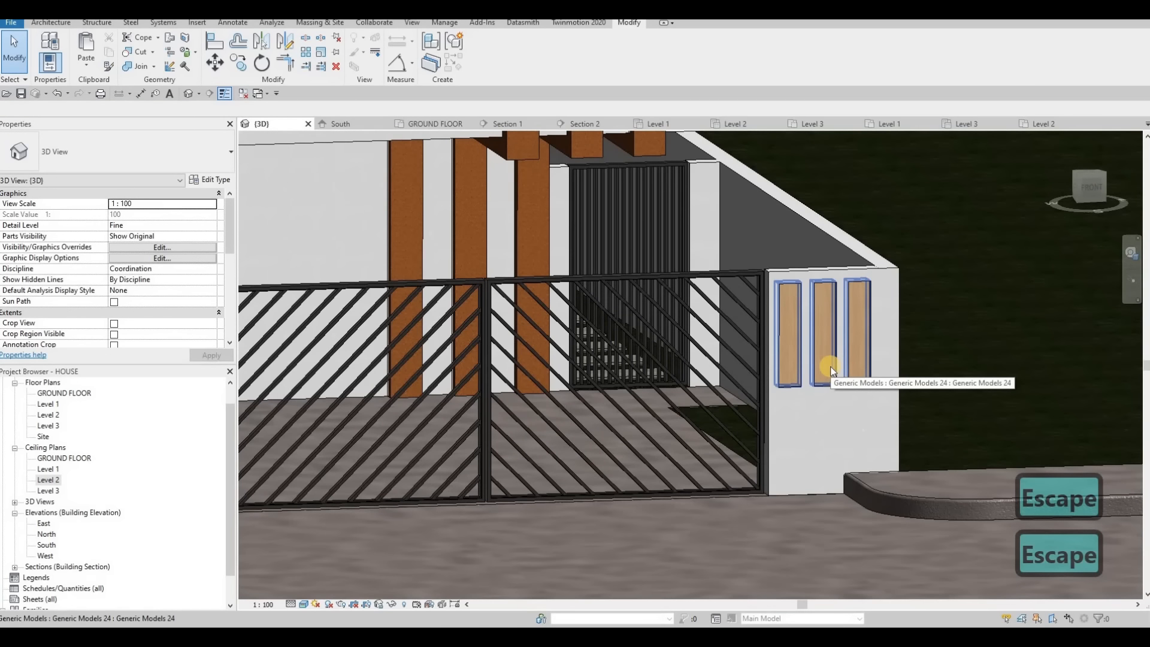
pyautogui.scroll(-2, 826, 282)
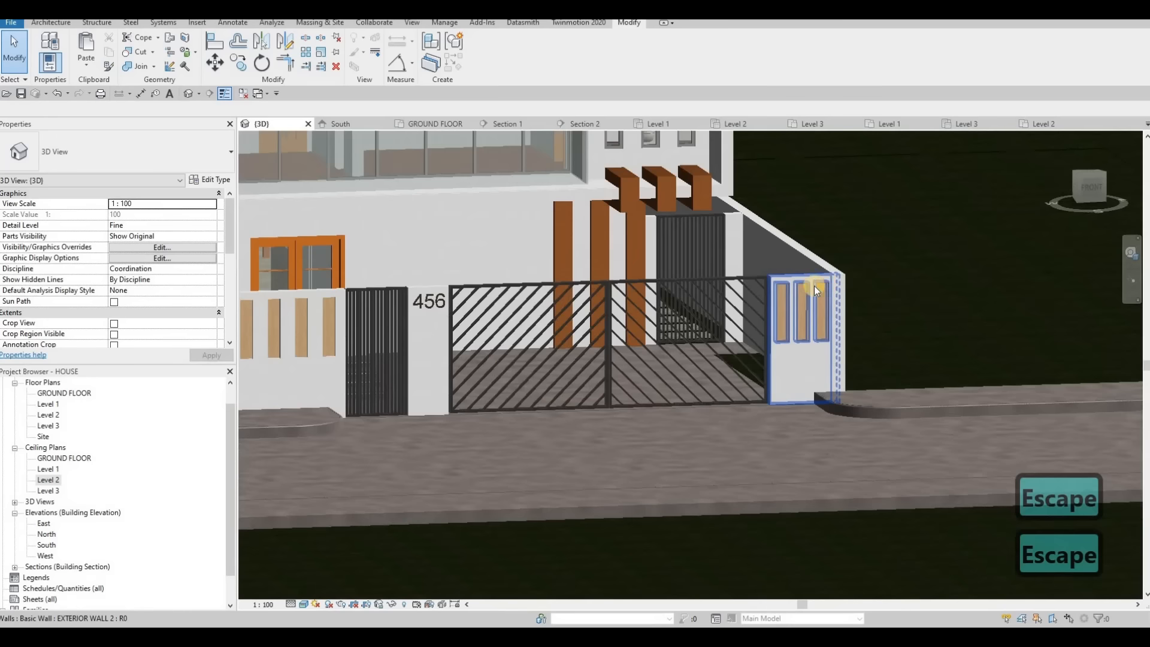
# - Check the short fence wall and its panels beside the main gate in the South elevation
pyautogui.click(341, 123)
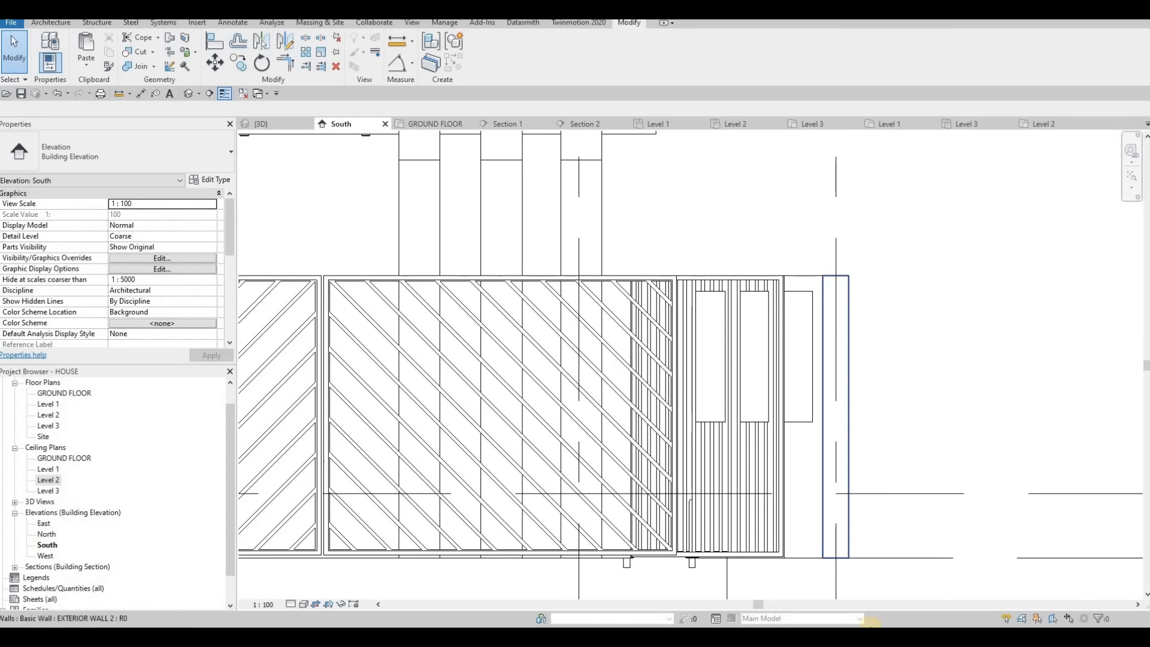
pyautogui.click(344, 605)
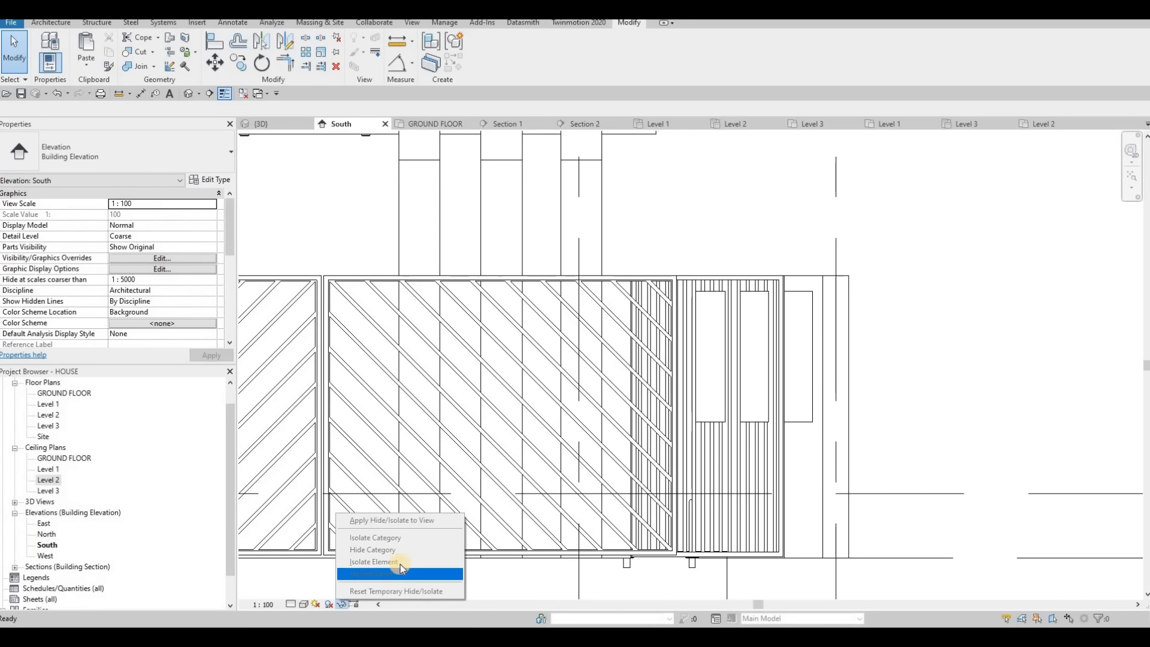
pyautogui.press('Escape')
pyautogui.press('Escape')
pyautogui.scroll(-2, 850, 325)
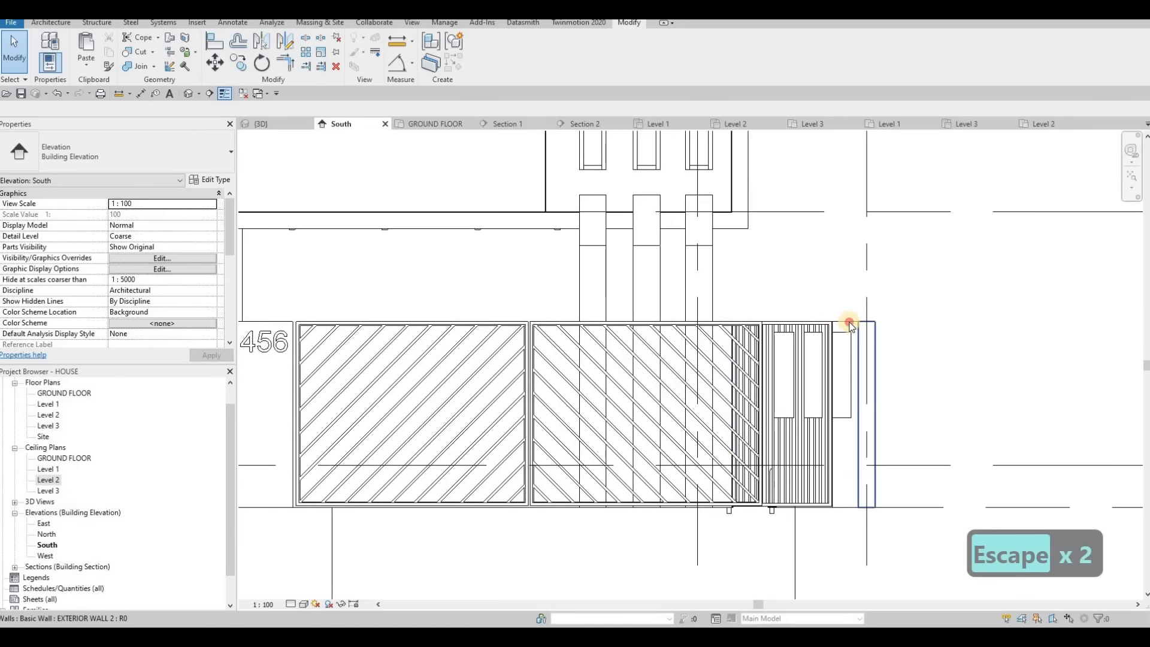
pyautogui.click(795, 393)
pyautogui.scroll(-2, 795, 449)
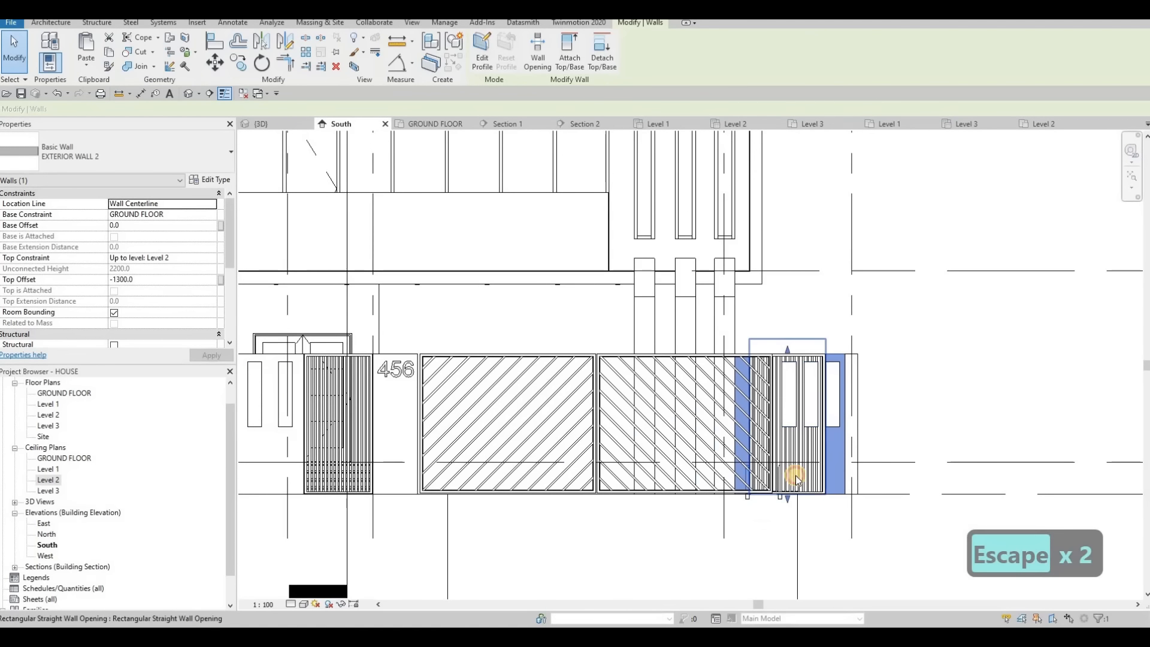
pyautogui.click(750, 414)
pyautogui.press('Escape')
pyautogui.press('Escape')
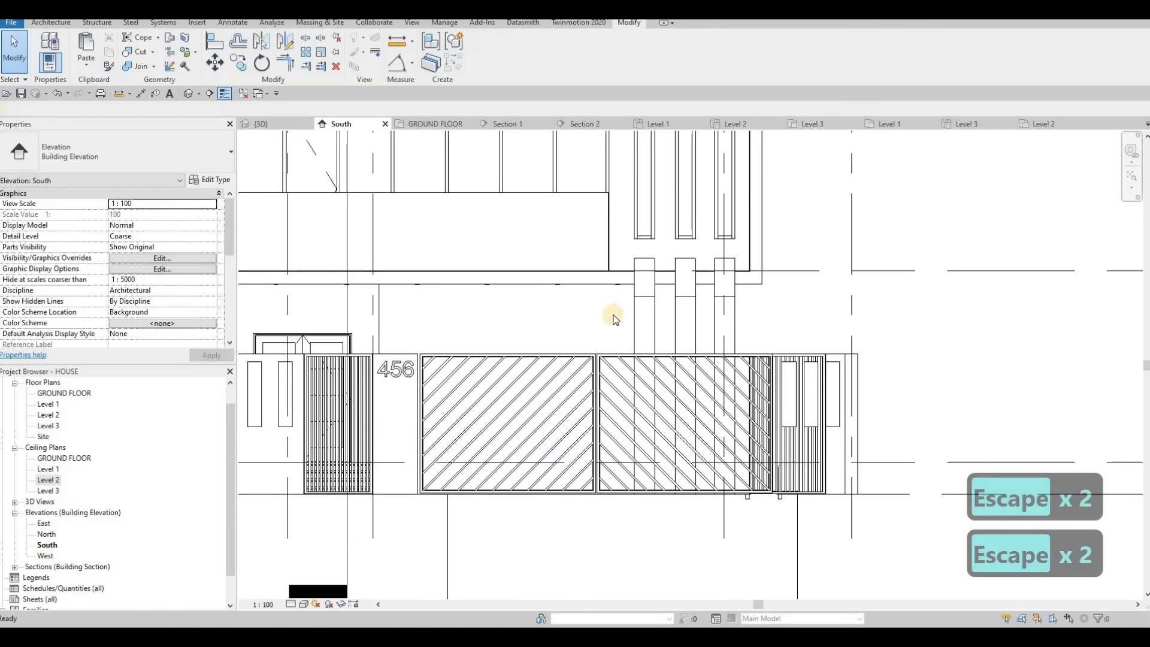
# - Examine the fence walls, gates and sidewalk along the house front in the 3D view
pyautogui.click(256, 123)
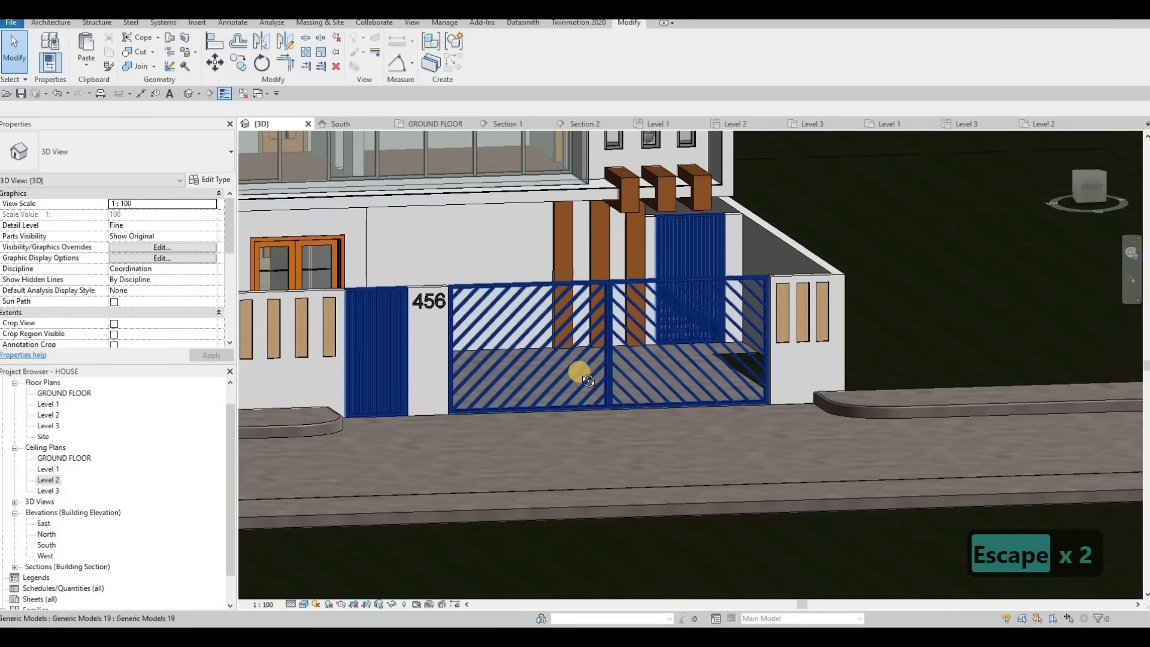
pyautogui.keyDown('shift'); pyautogui.moveTo(587, 381); pyautogui.dragTo(419, 433, button='middle'); pyautogui.keyUp('shift')
pyautogui.press('Escape')
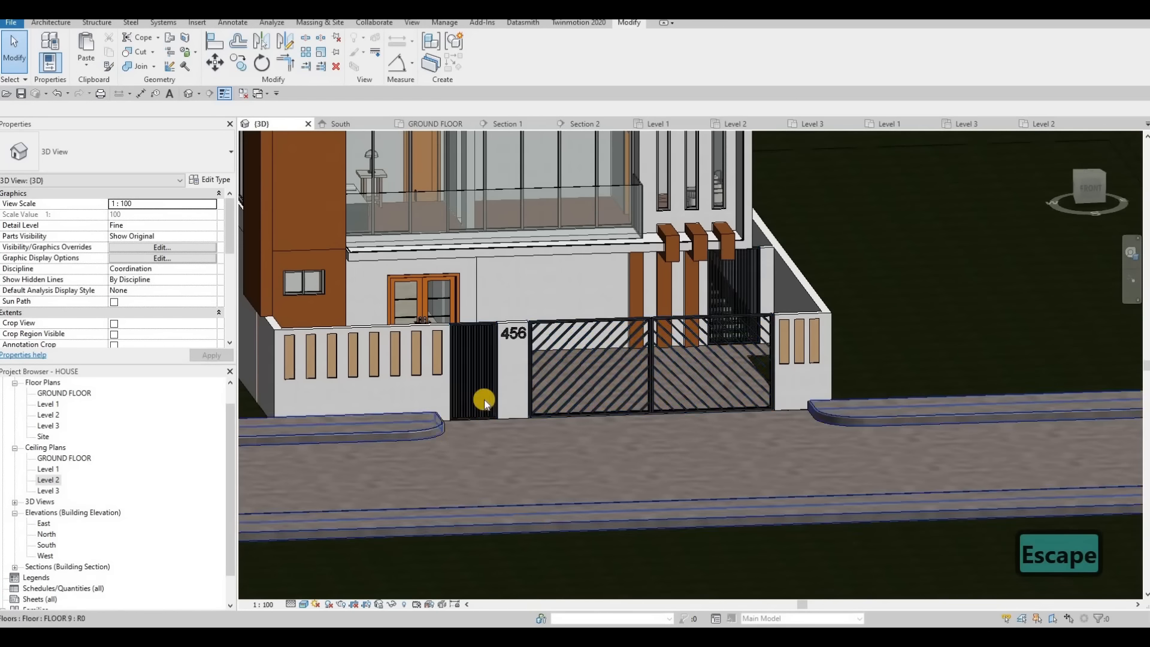
pyautogui.scroll(5, 486, 402)
pyautogui.scroll(-6, 632, 393)
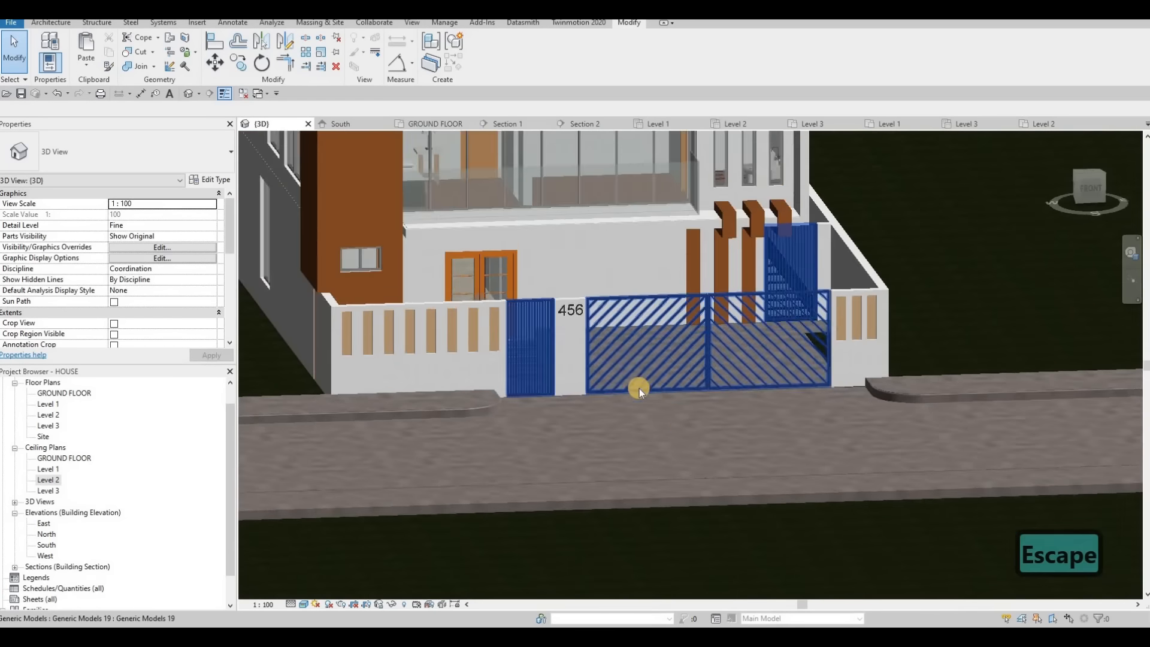
pyautogui.scroll(-3, 647, 408)
pyautogui.scroll(3, 555, 430)
pyautogui.scroll(-5, 548, 436)
pyautogui.scroll(4, 547, 439)
# - Set the sidewalk floor's height offset from the GROUND FLOOR level to 100
pyautogui.click(547, 439)
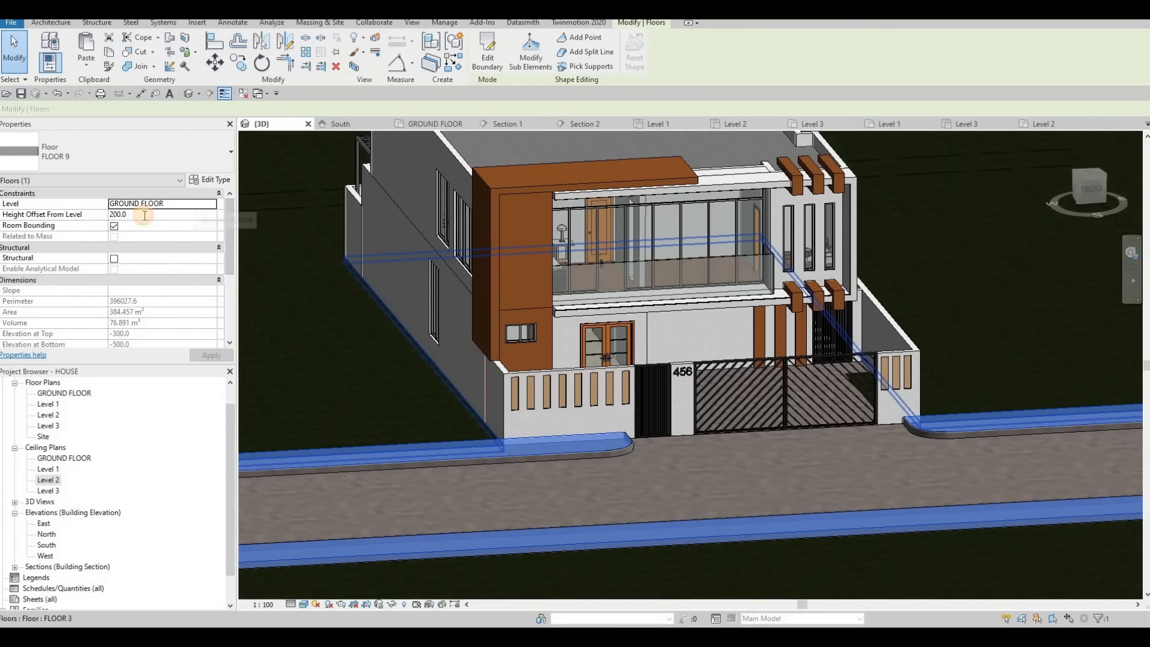
pyautogui.doubleClick(144, 215)
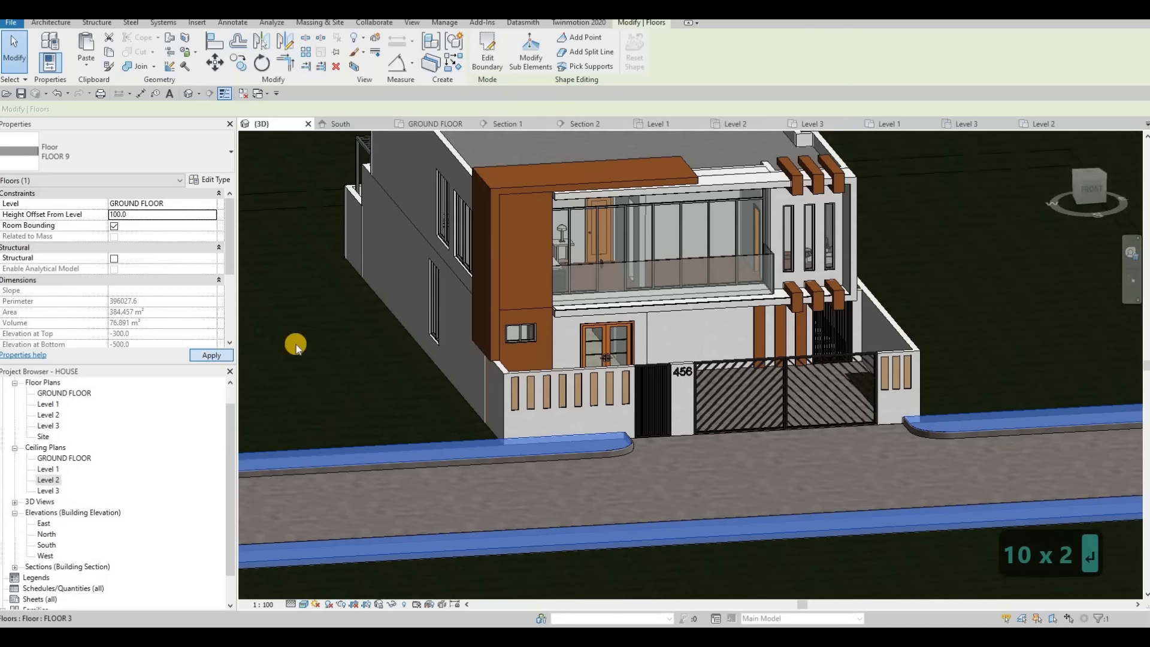
pyautogui.click(619, 358)
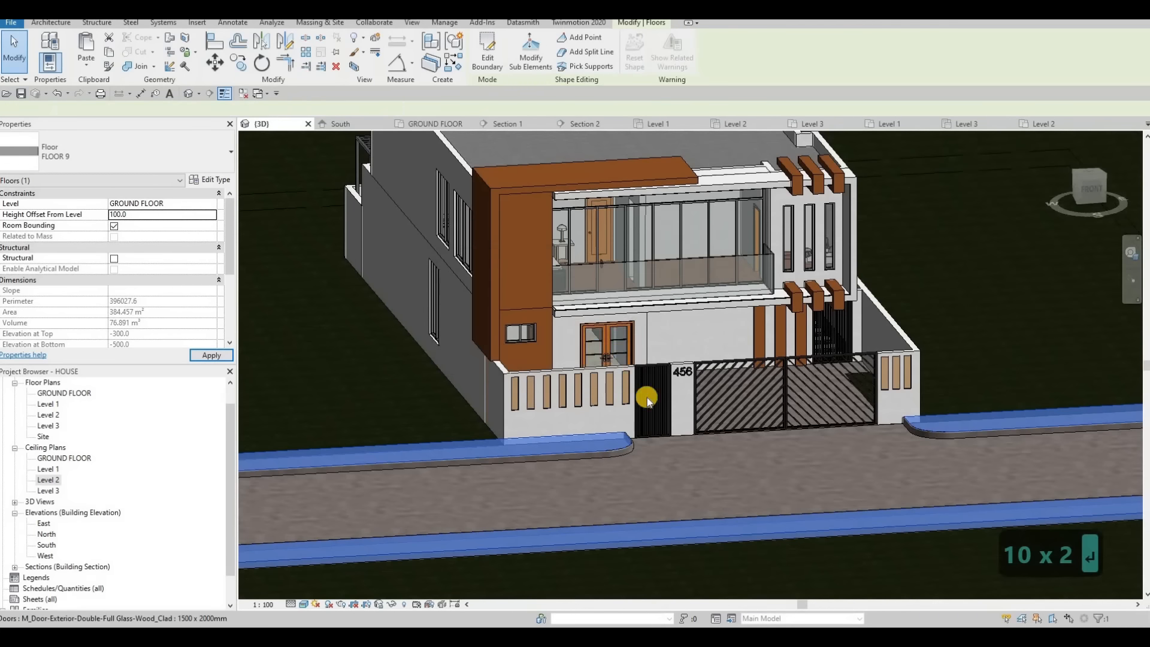
pyautogui.press('Escape')
# - Edit the sidewalk curb in place, lowering it to match the sidewalk surface, and finish the model
pyautogui.scroll(5, 633, 442)
pyautogui.click(635, 440)
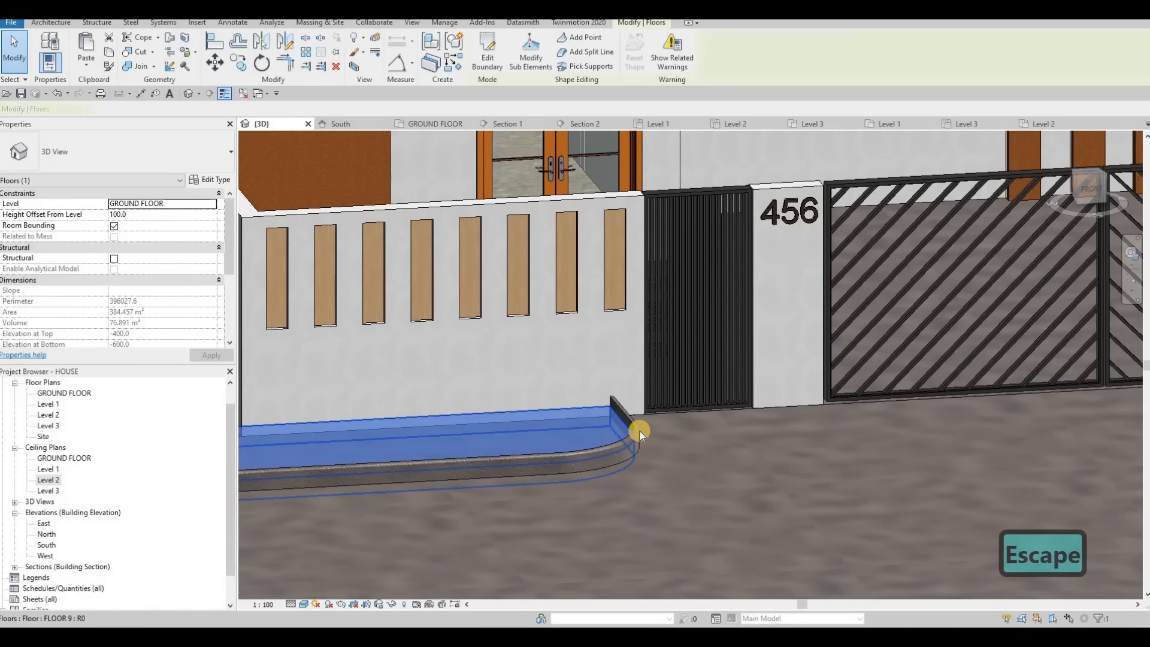
pyautogui.click(271, 271)
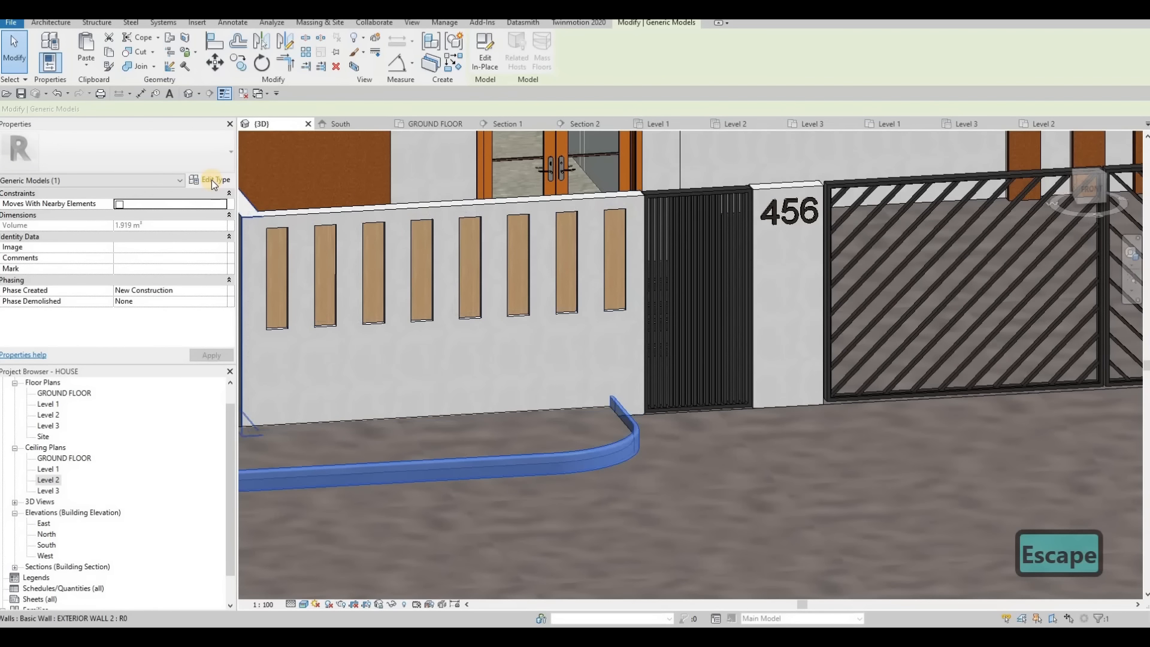
pyautogui.click(210, 180)
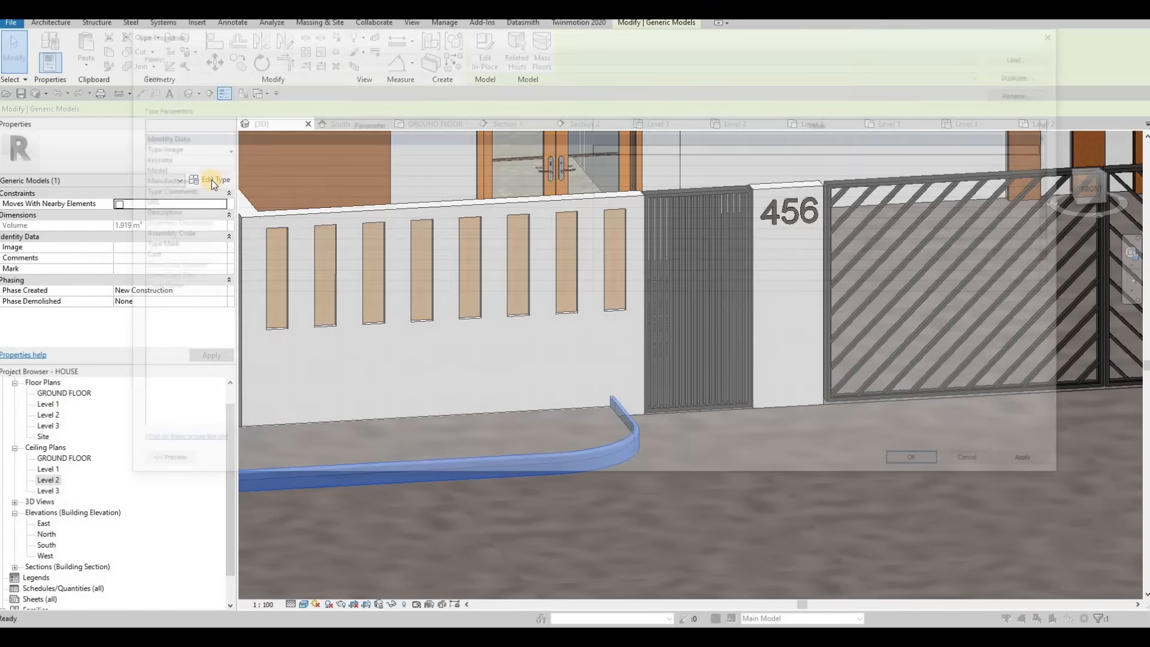
pyautogui.press('Escape')
pyautogui.click(487, 59)
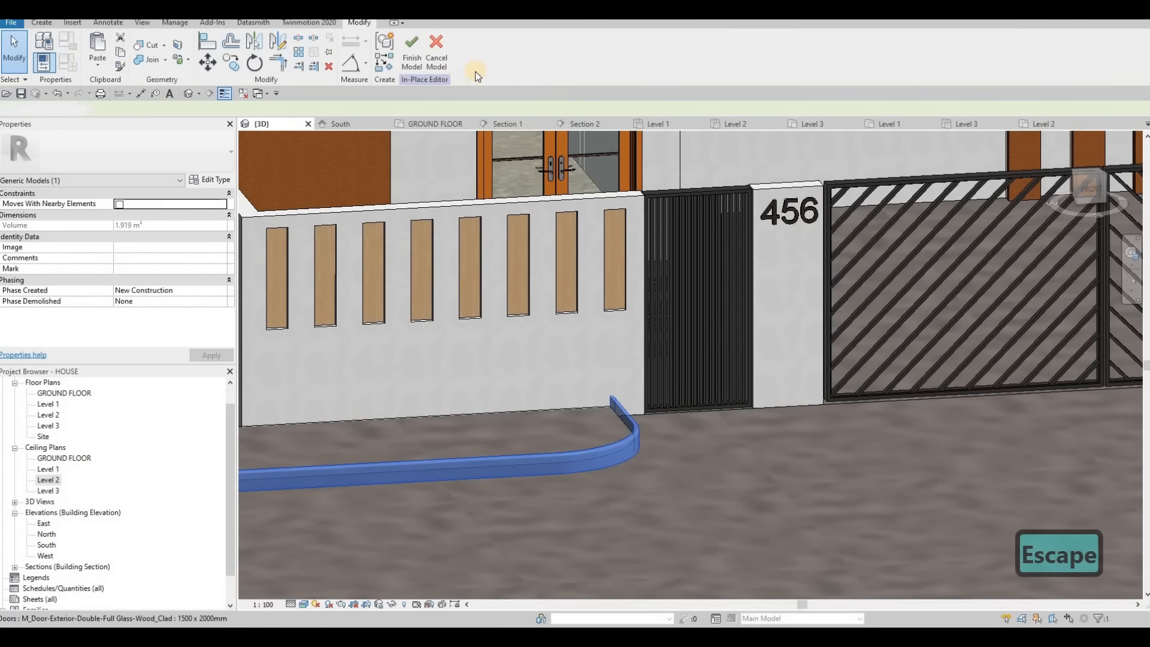
pyautogui.press('Escape')
# - Inspect the lowered sidewalk and curb, the fence panels and the house front from several angles
pyautogui.scroll(-4, 609, 255)
pyautogui.scroll(8, 823, 303)
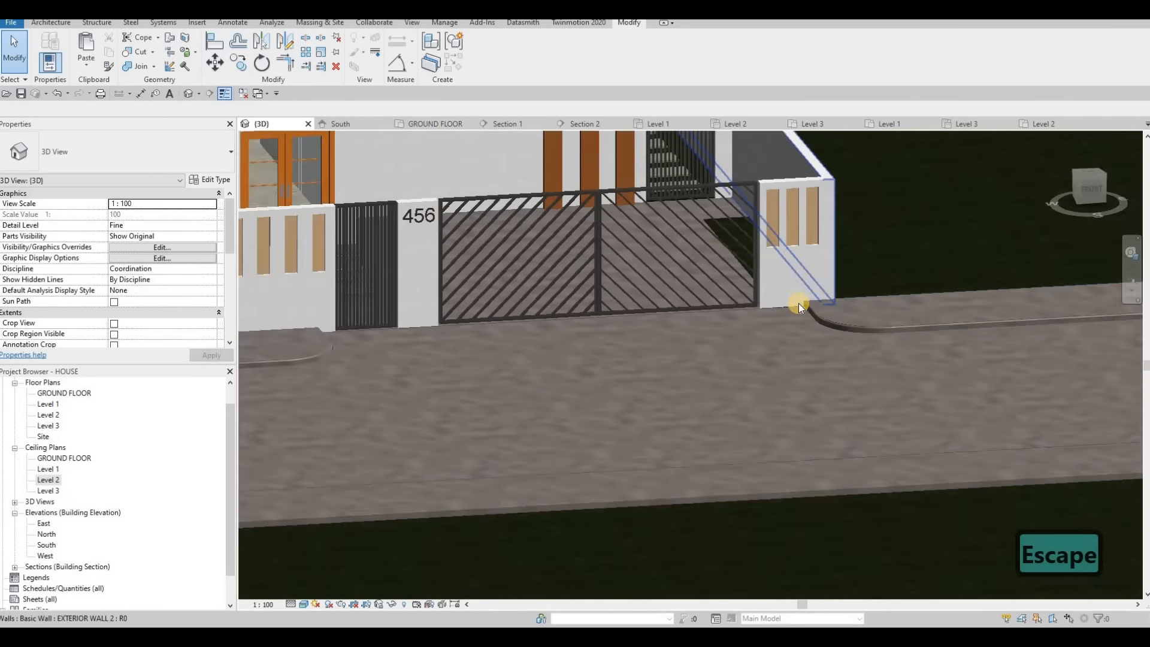
pyautogui.scroll(-3, 799, 343)
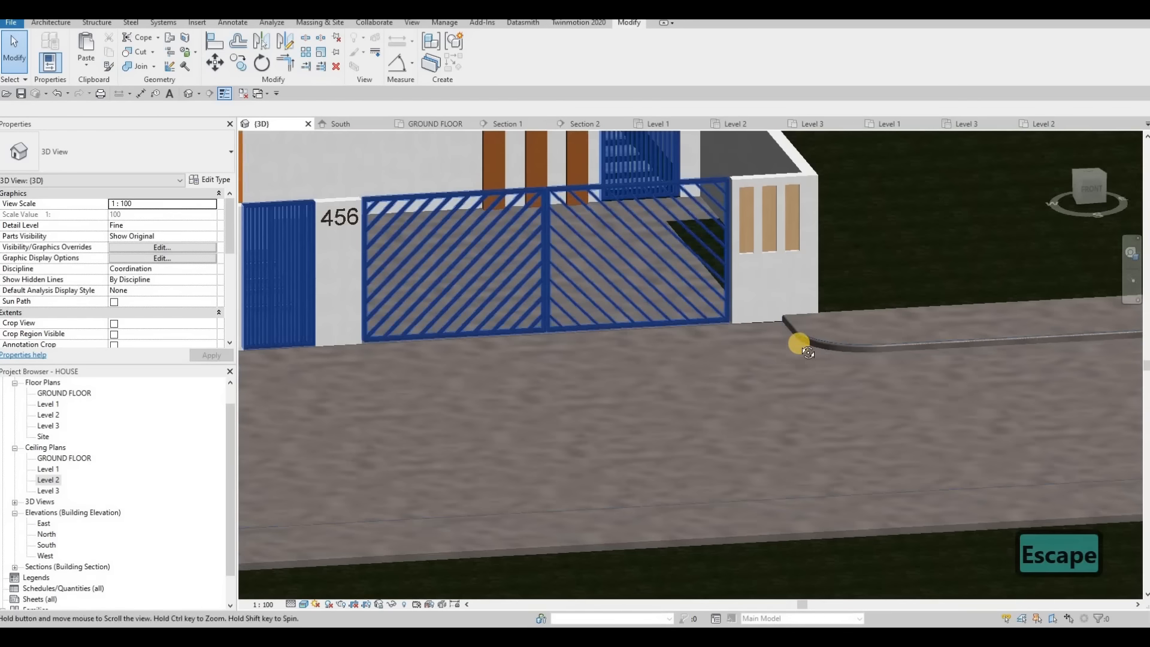
pyautogui.moveTo(798, 344); pyautogui.dragTo(877, 367, button='middle')
pyautogui.scroll(-1, 877, 367)
pyautogui.keyDown('shift'); pyautogui.moveTo(515, 410); pyautogui.dragTo(677, 375, button='middle'); pyautogui.keyUp('shift')
pyautogui.keyDown('shift'); pyautogui.moveTo(653, 379); pyautogui.dragTo(611, 267, button='middle'); pyautogui.keyUp('shift')
pyautogui.scroll(3, 729, 352)
pyautogui.keyDown('shift'); pyautogui.moveTo(729, 353); pyautogui.dragTo(653, 411, button='middle'); pyautogui.keyUp('shift')
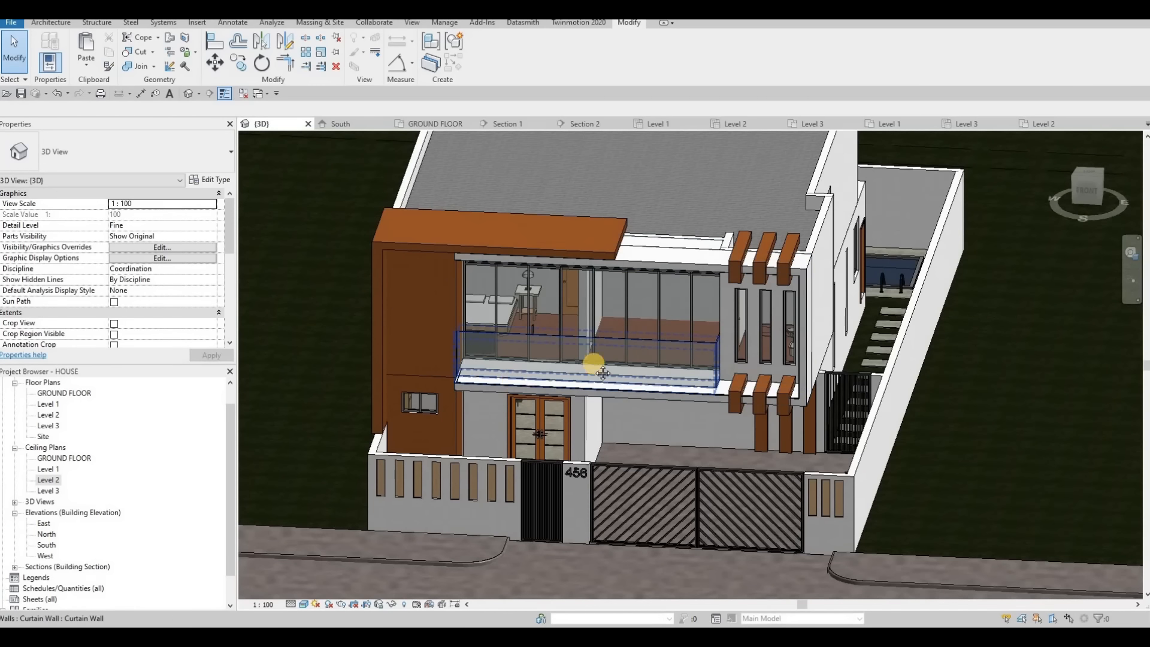
# - Close all views except the 3D view and save the project
pyautogui.keyDown('shift'); pyautogui.moveTo(593, 361); pyautogui.dragTo(658, 429, button='middle'); pyautogui.keyUp('shift')
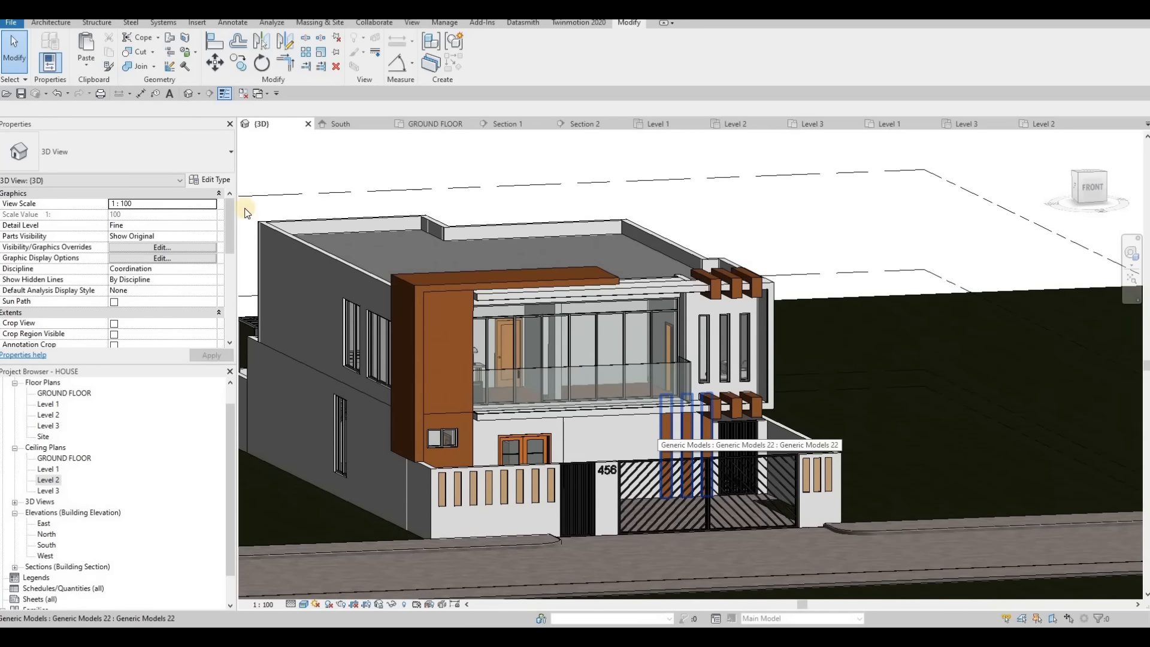
pyautogui.click(21, 94)
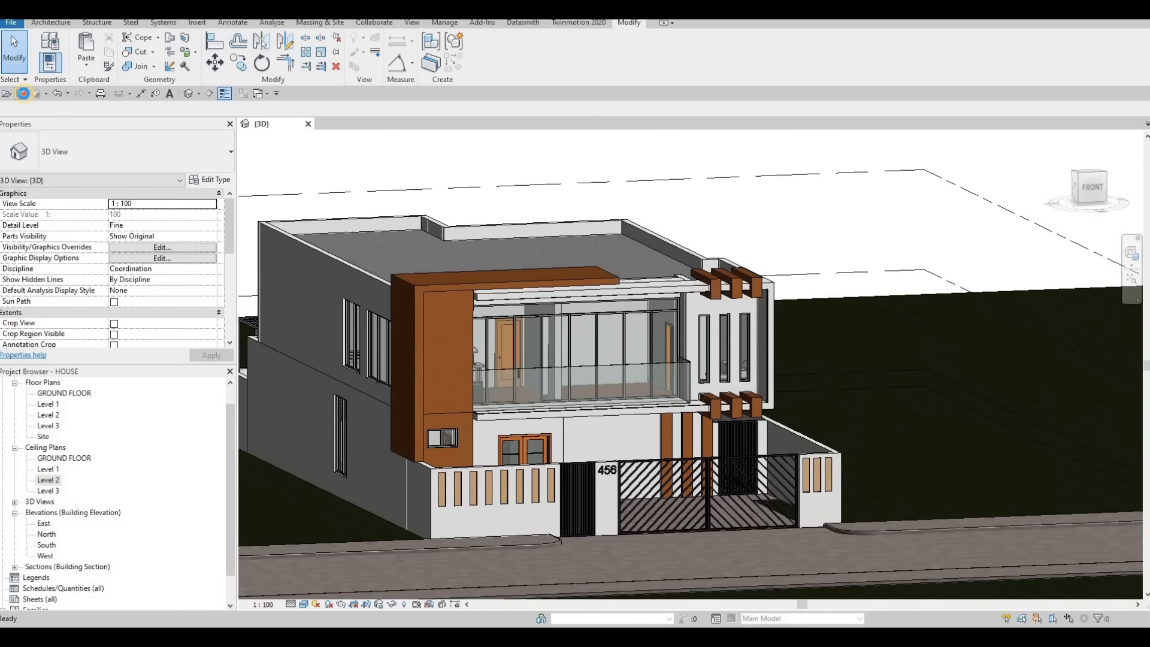